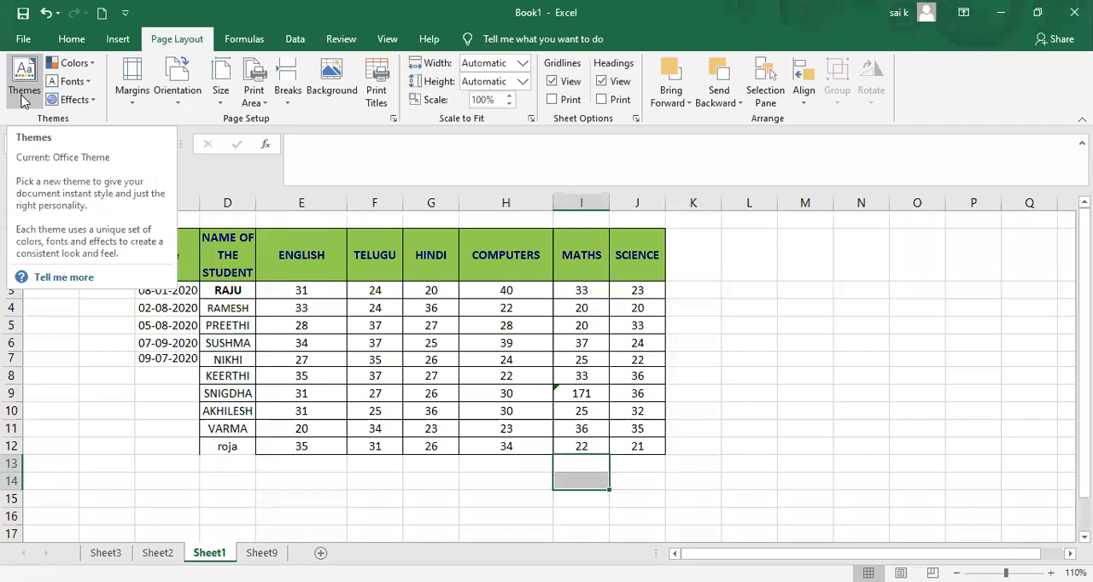
{"action": "left_click", "coordinate": [25, 96]}
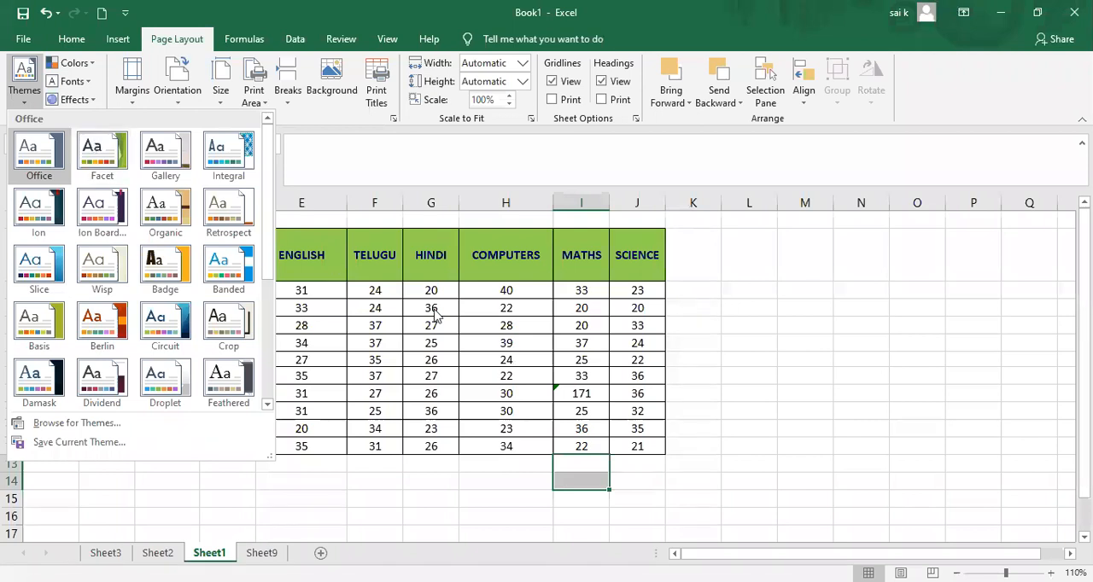
{"action": "left_click", "coordinate": [743, 322]}
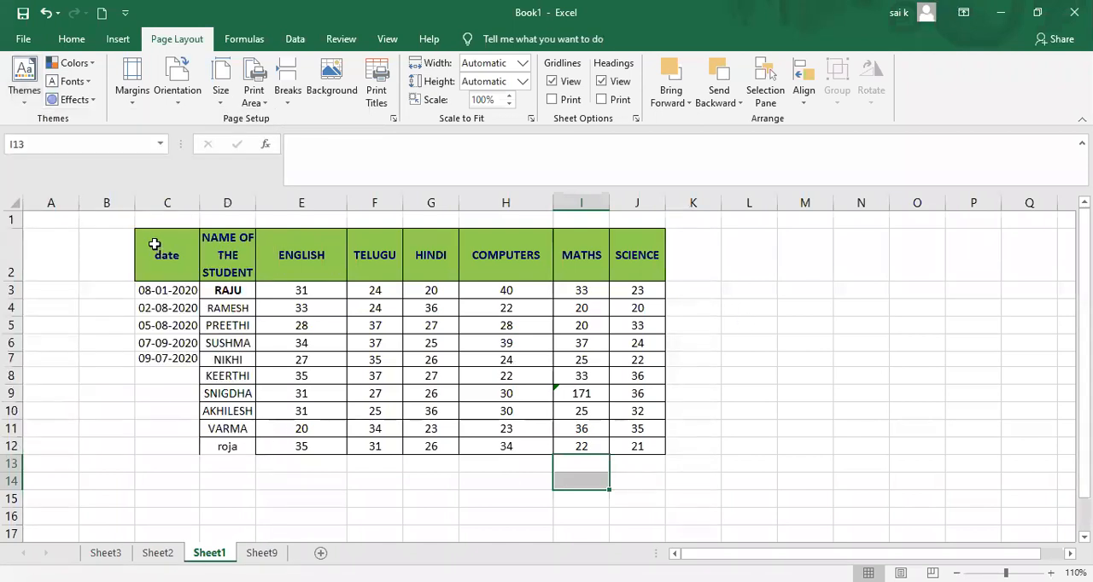
Step: Delete the date column from Sheet1 and widen the student-name column
{"action": "left_click", "coordinate": [166, 202]}
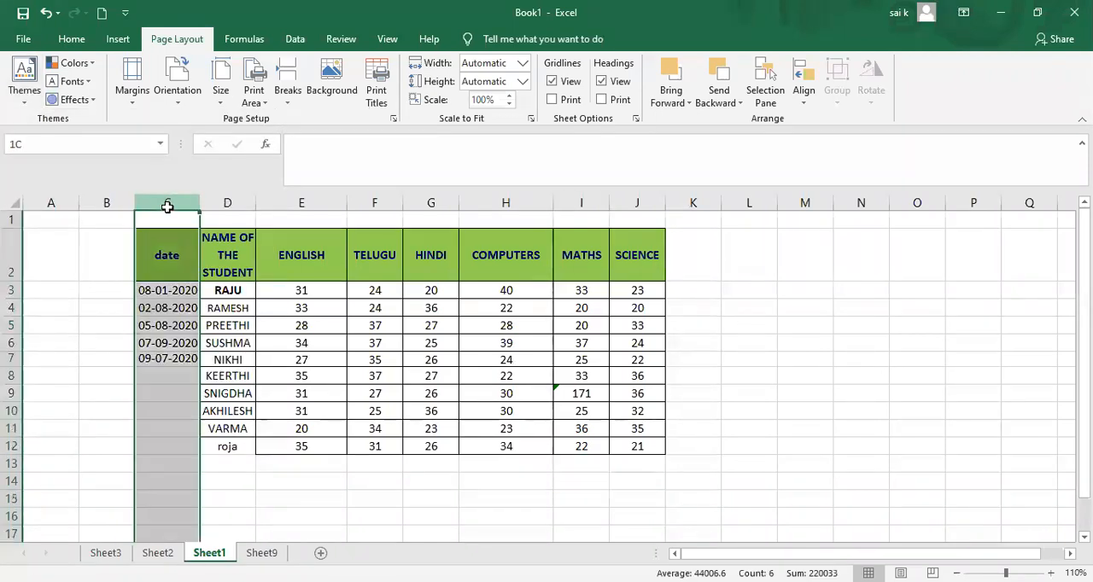
{"action": "right_click", "coordinate": [167, 206]}
{"action": "left_click", "coordinate": [230, 344]}
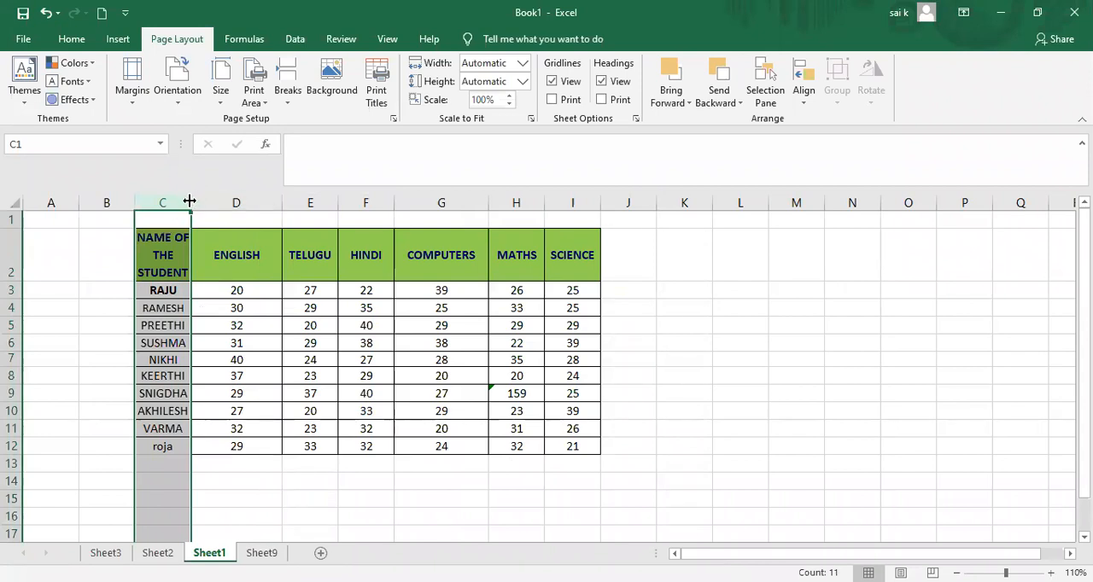
{"action": "double_click", "coordinate": [189, 200]}
Step: Apply the Organic theme with the marks table C2:I12 selected
{"action": "left_click_drag", "start_coordinate": [154, 237], "coordinate": [595, 451]}
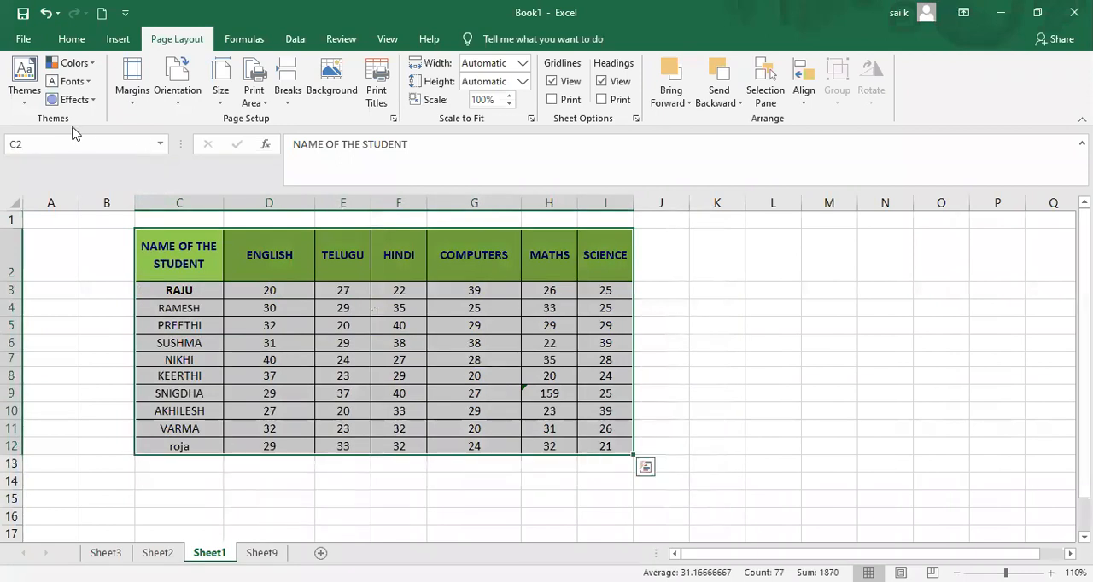
{"action": "left_click", "coordinate": [24, 81]}
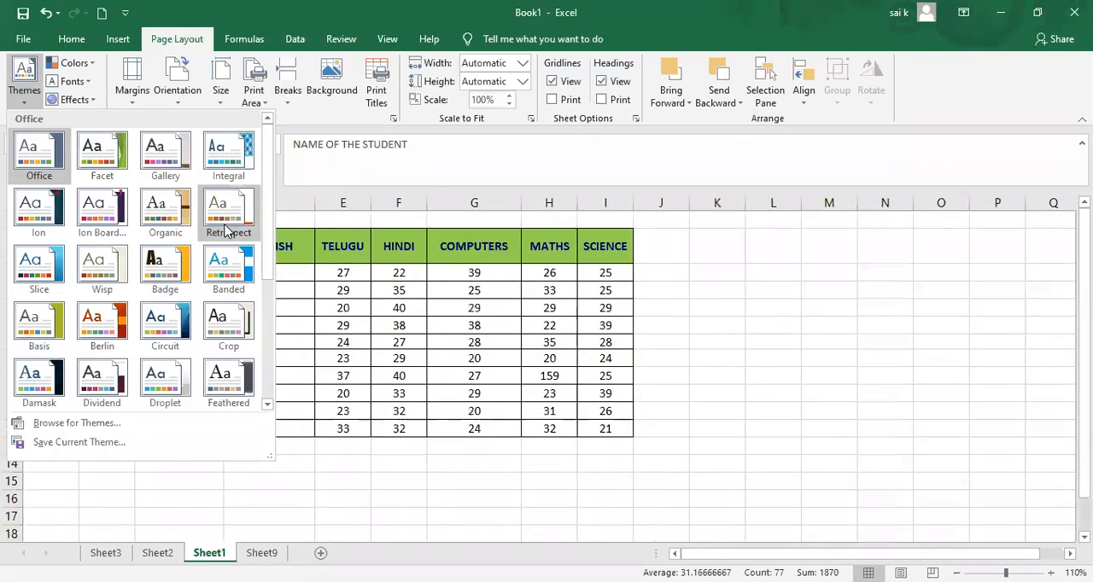
{"action": "left_click", "coordinate": [154, 214]}
{"action": "left_click", "coordinate": [346, 516]}
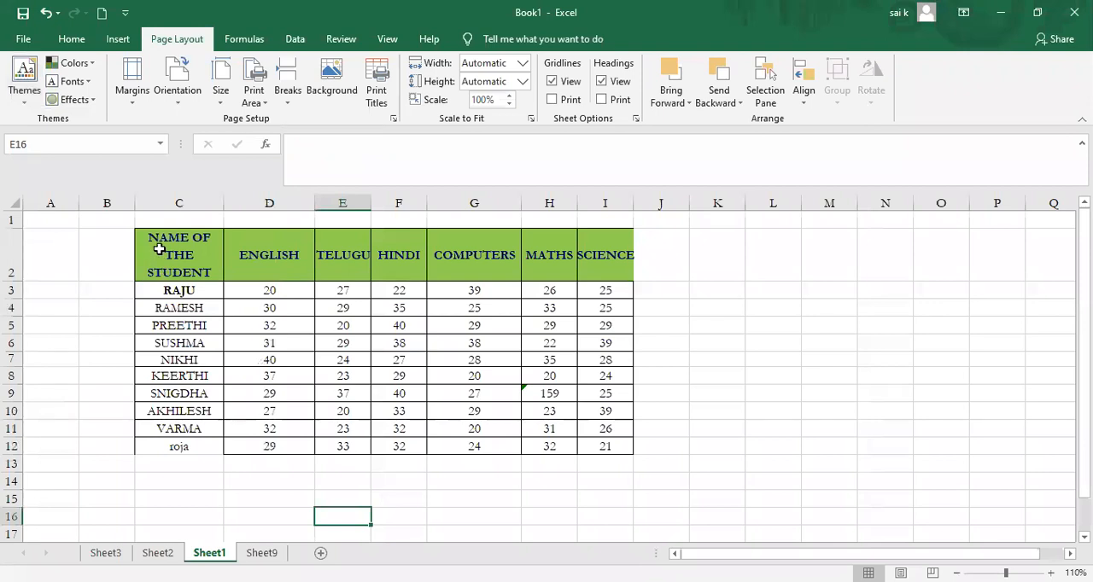
Step: Clear all formatting from the marks data in C2:I12, keeping the contents
{"action": "left_click_drag", "start_coordinate": [157, 234], "coordinate": [601, 439]}
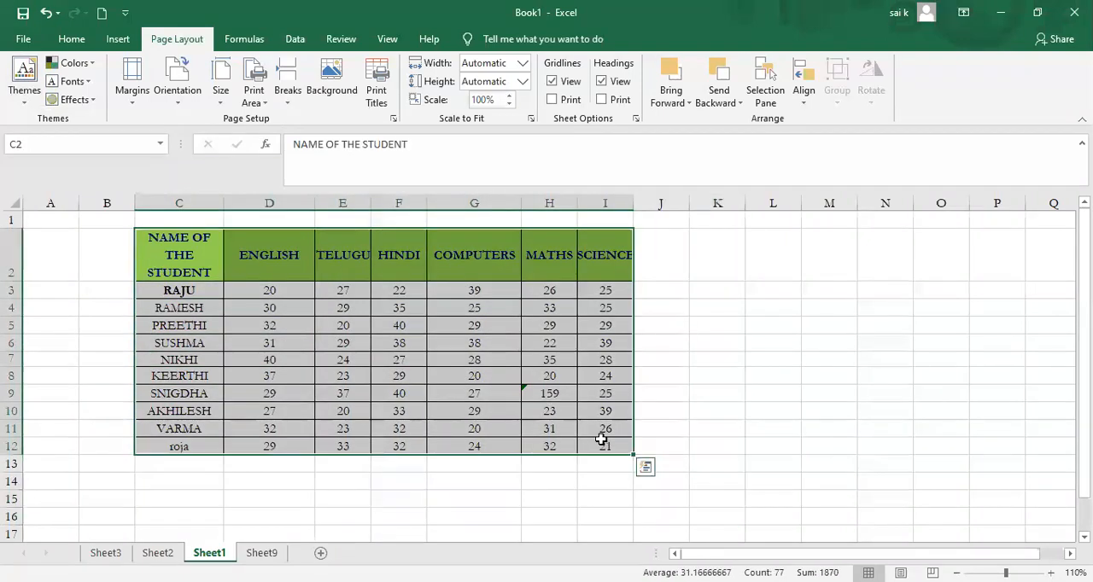
{"action": "left_click", "coordinate": [72, 39]}
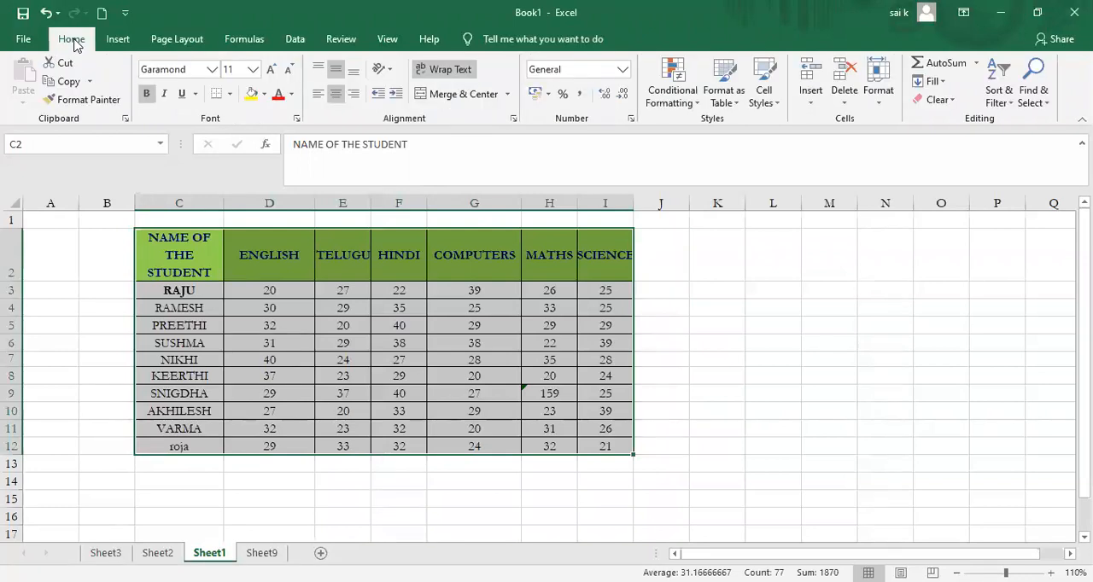
{"action": "left_click", "coordinate": [937, 100]}
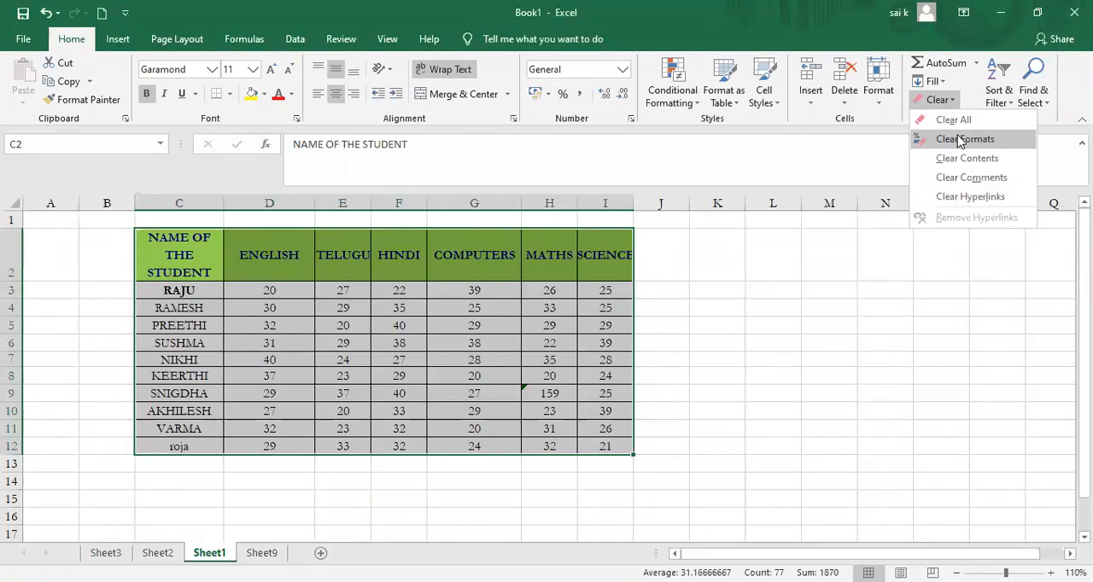
{"action": "left_click", "coordinate": [961, 139]}
{"action": "left_click", "coordinate": [756, 339]}
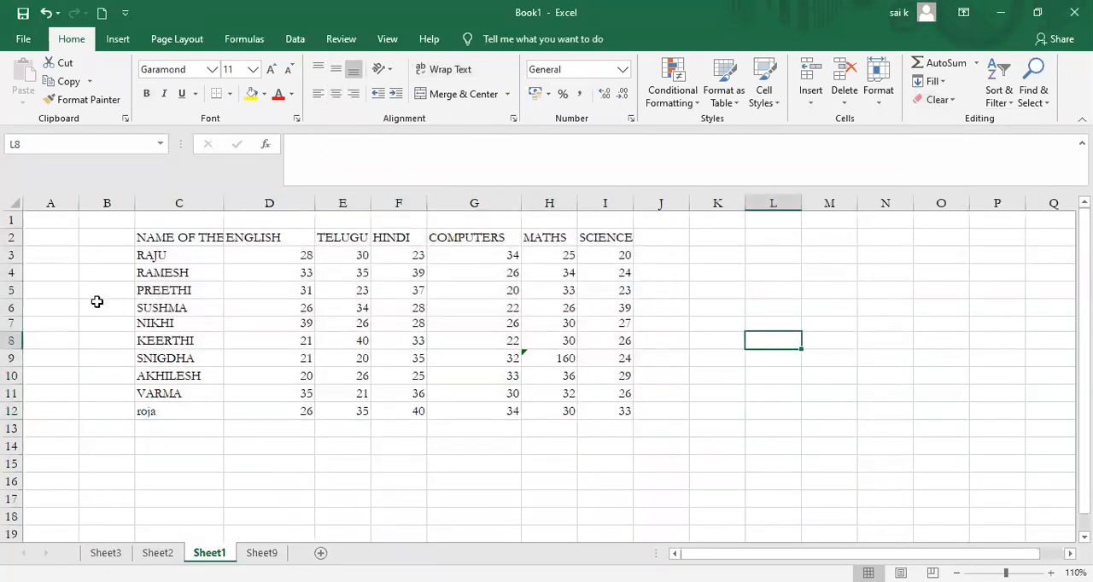
Step: Convert C2:I12 into a table with headers and give it the light gold banded table style
{"action": "left_click", "coordinate": [126, 258]}
{"action": "left_click", "coordinate": [139, 235]}
{"action": "left_click_drag", "start_coordinate": [139, 235], "coordinate": [622, 407]}
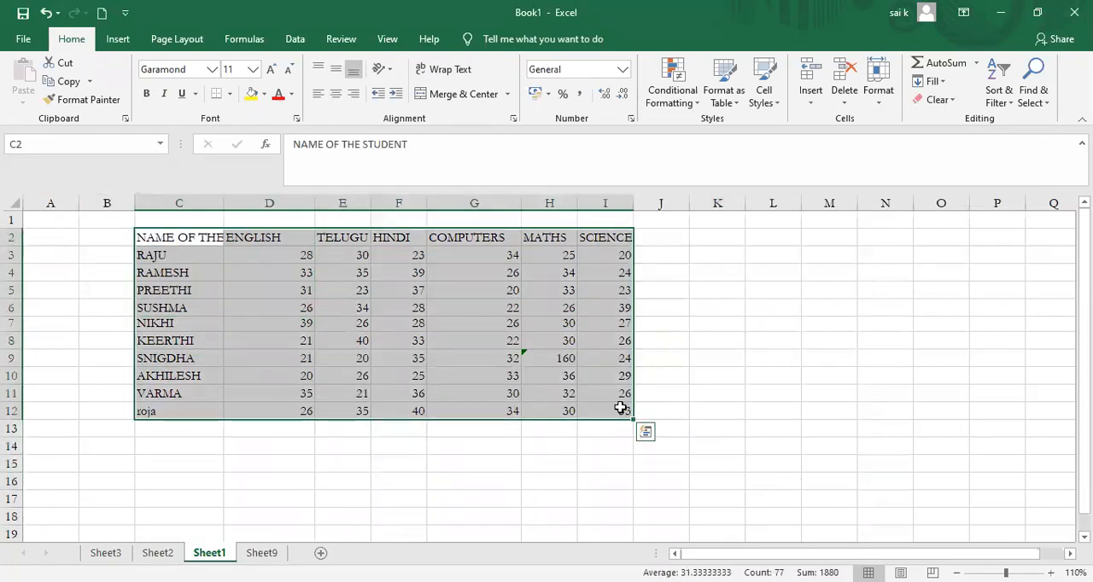
{"action": "left_click", "coordinate": [174, 39]}
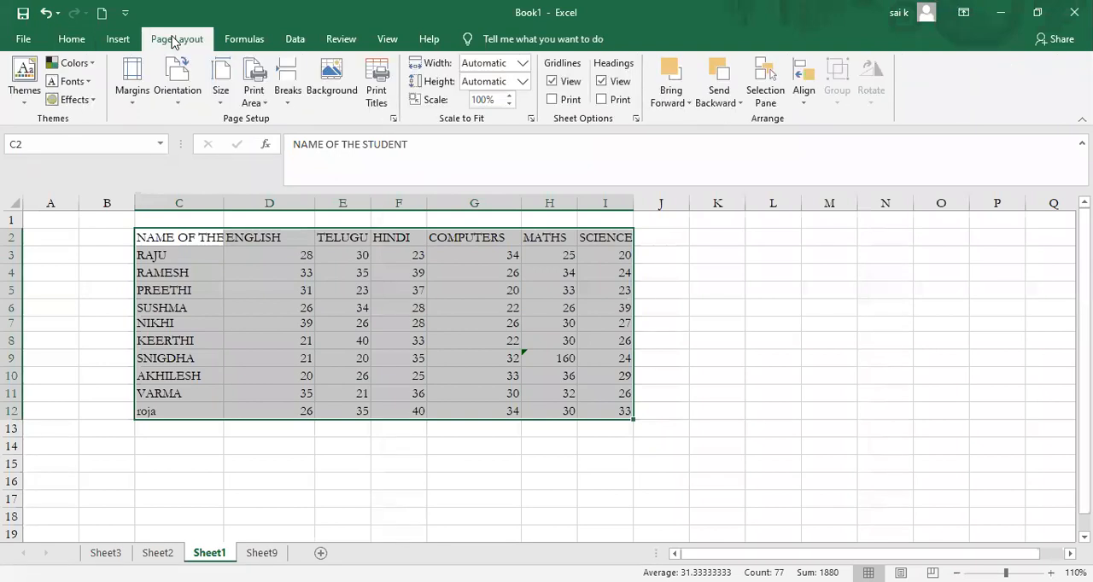
{"action": "left_click", "coordinate": [117, 39]}
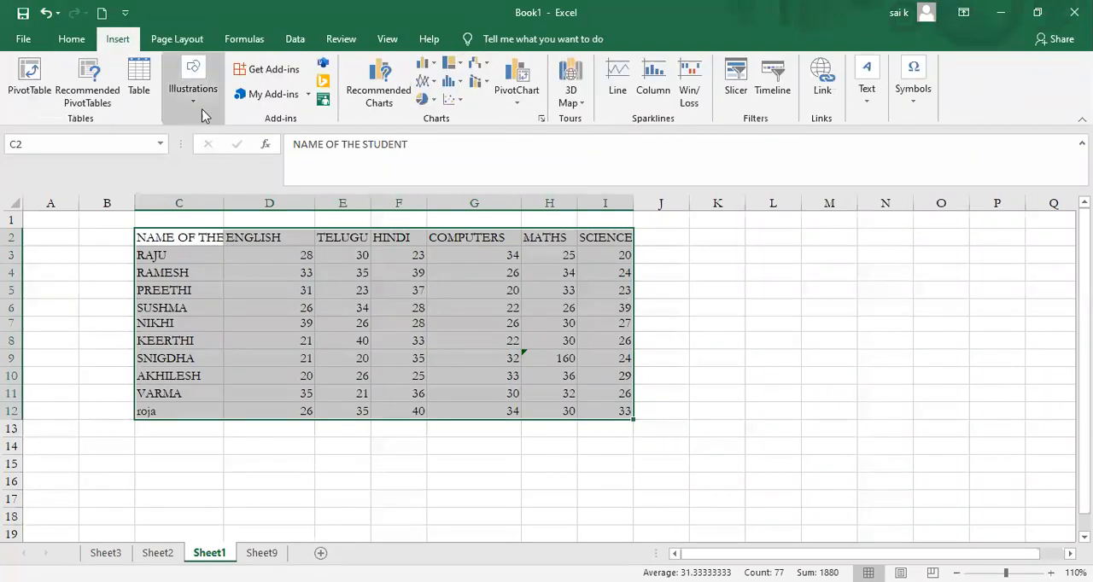
{"action": "left_click", "coordinate": [139, 83]}
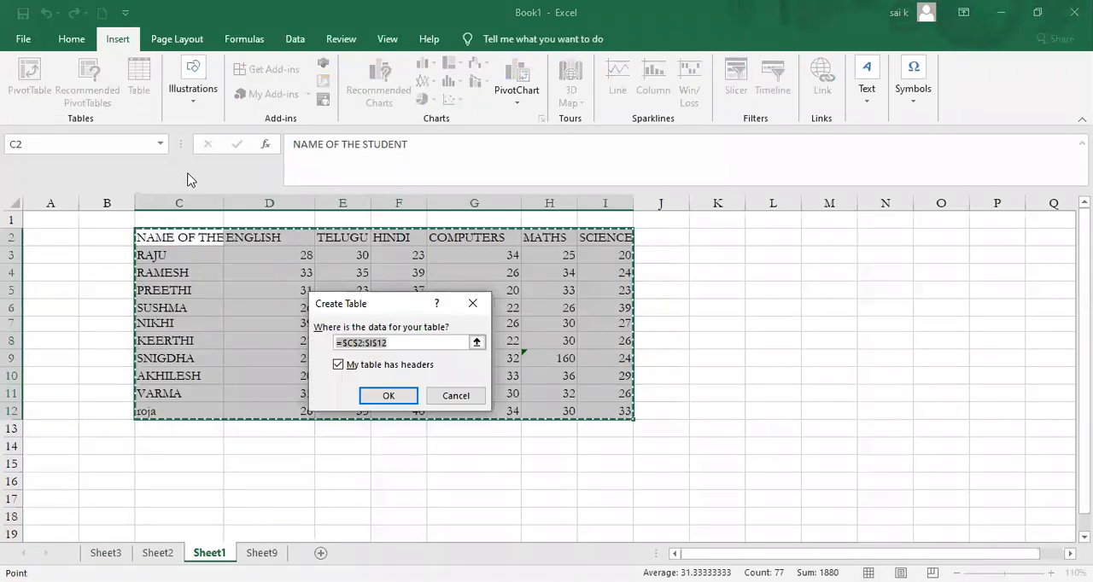
{"action": "left_click", "coordinate": [386, 397]}
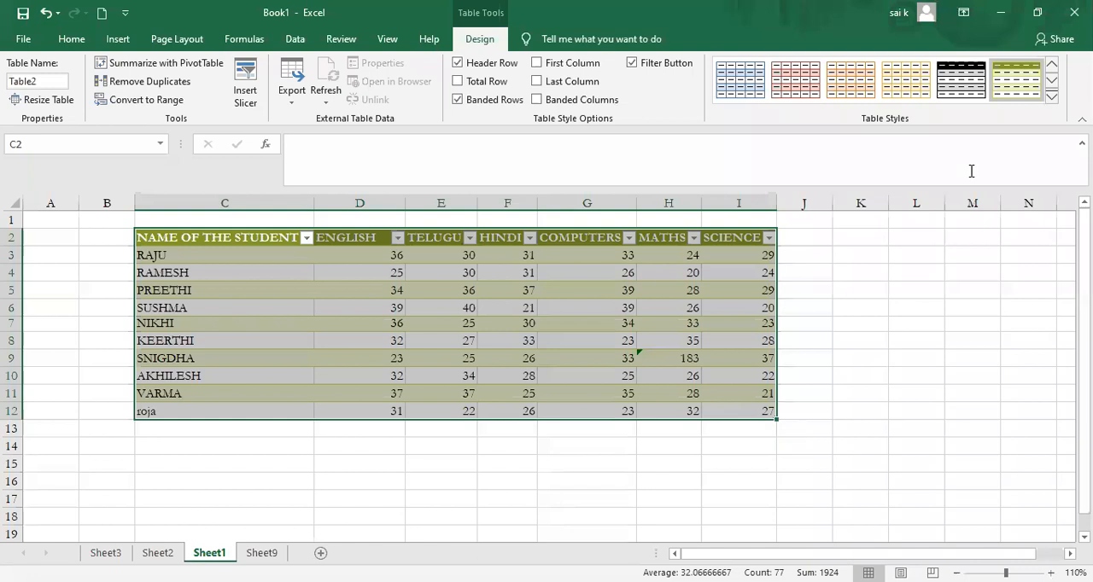
{"action": "left_click", "coordinate": [909, 94]}
{"action": "left_click", "coordinate": [898, 391]}
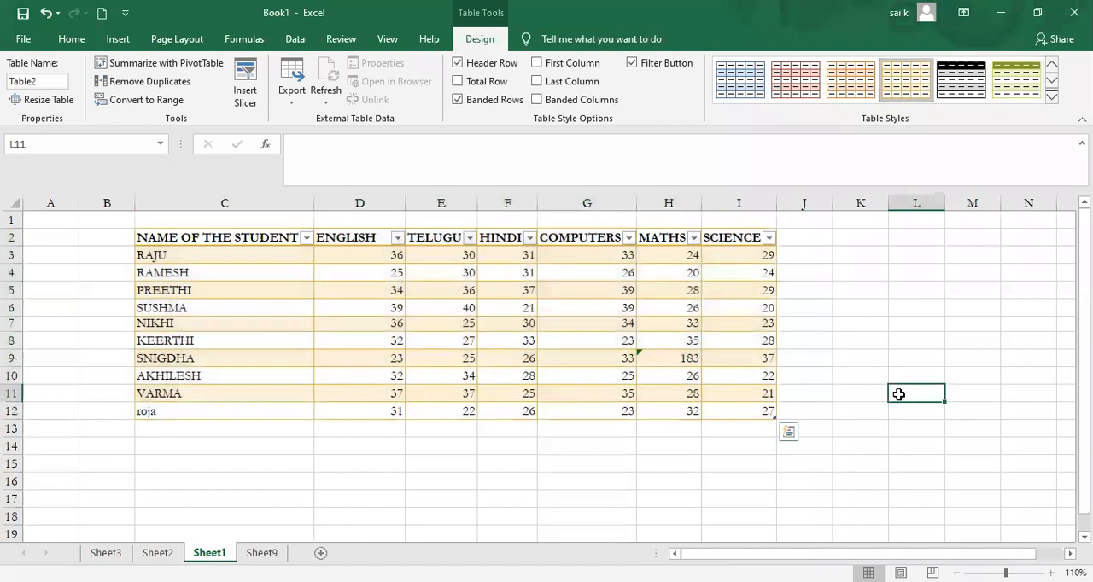
Step: Select the whole marks table and change the workbook theme to Integral
{"action": "left_click", "coordinate": [147, 240]}
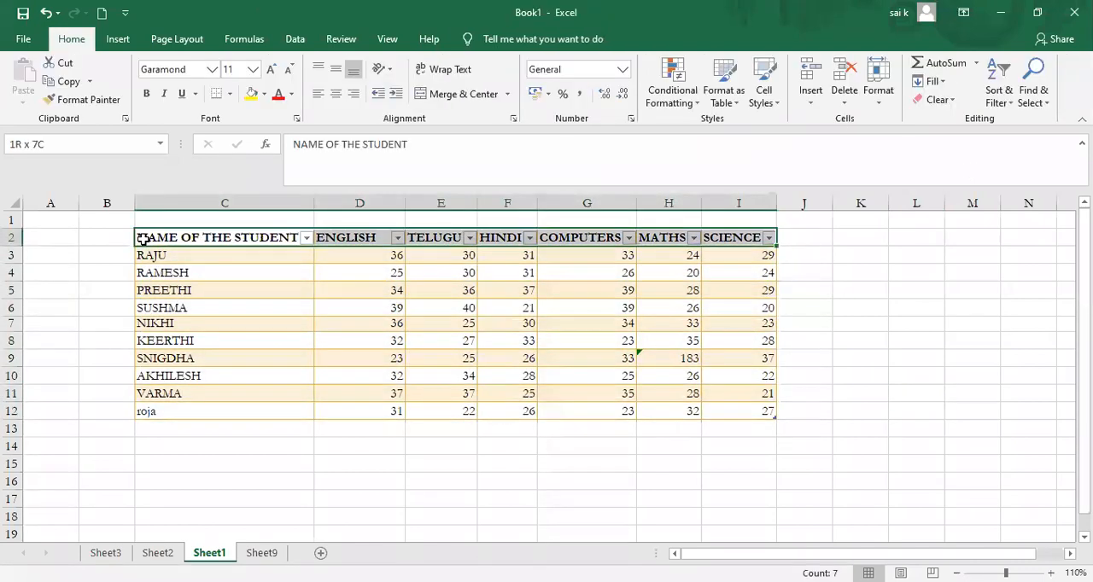
{"action": "left_click", "coordinate": [98, 241]}
{"action": "left_click_drag", "start_coordinate": [138, 240], "coordinate": [189, 402]}
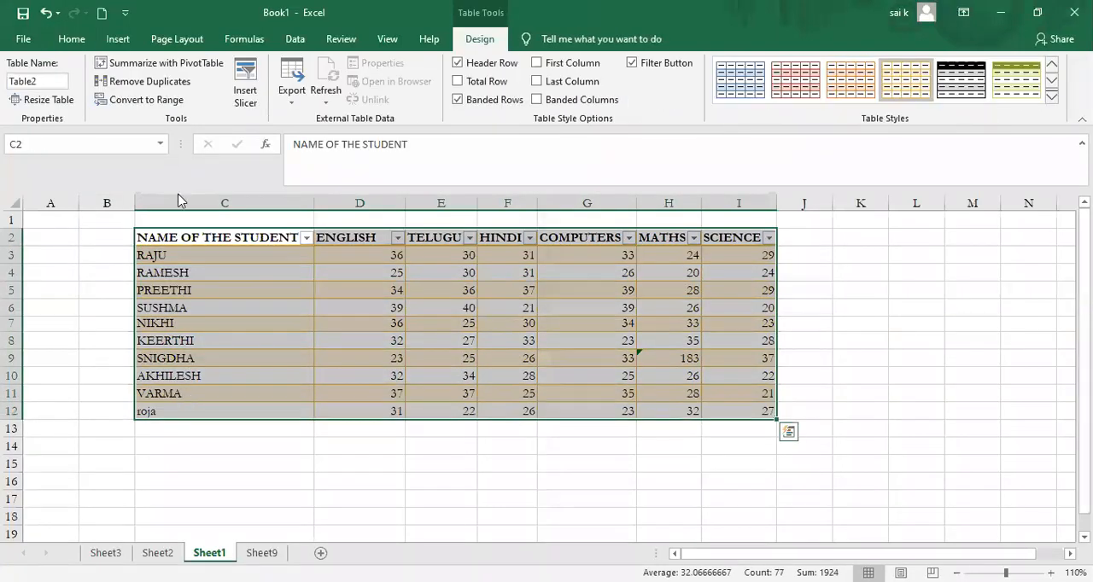
{"action": "left_click", "coordinate": [173, 42]}
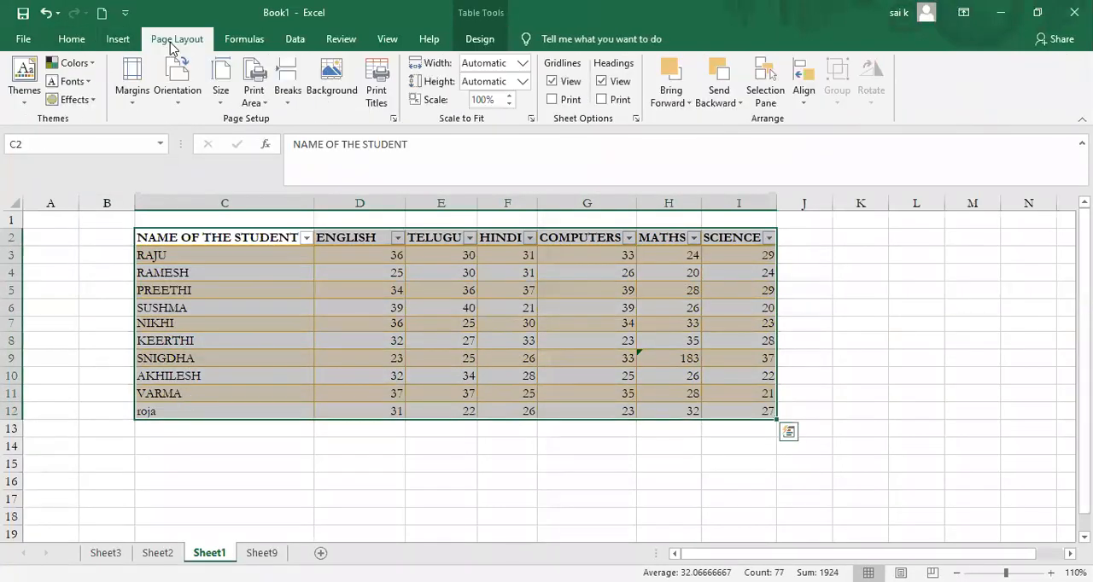
{"action": "left_click", "coordinate": [24, 99]}
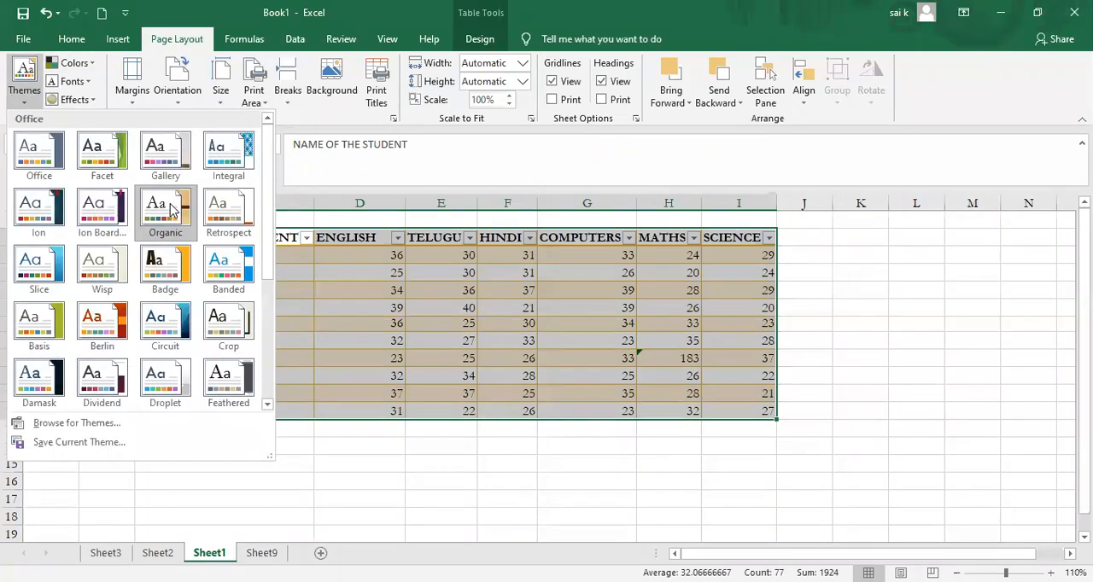
{"action": "left_click", "coordinate": [174, 210]}
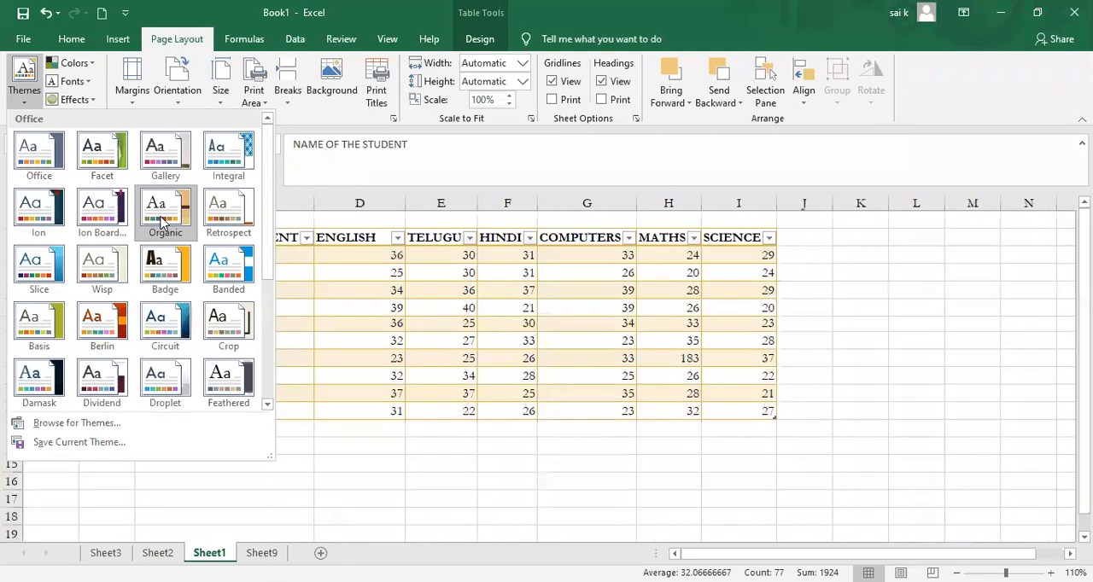
{"action": "left_click", "coordinate": [227, 167]}
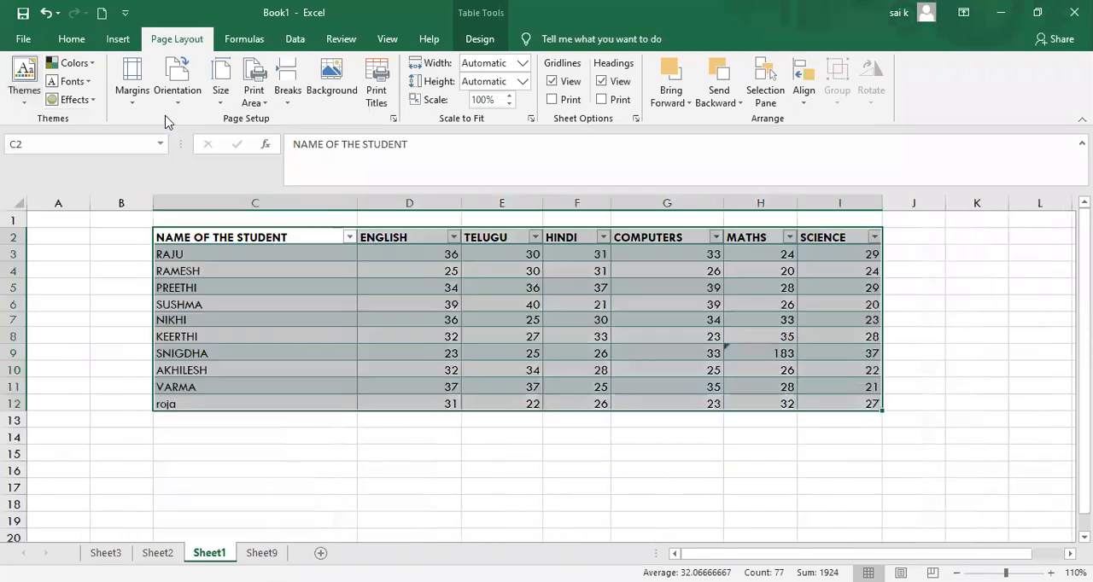
Step: Change the theme colors to Blue Warm
{"action": "left_click", "coordinate": [89, 67]}
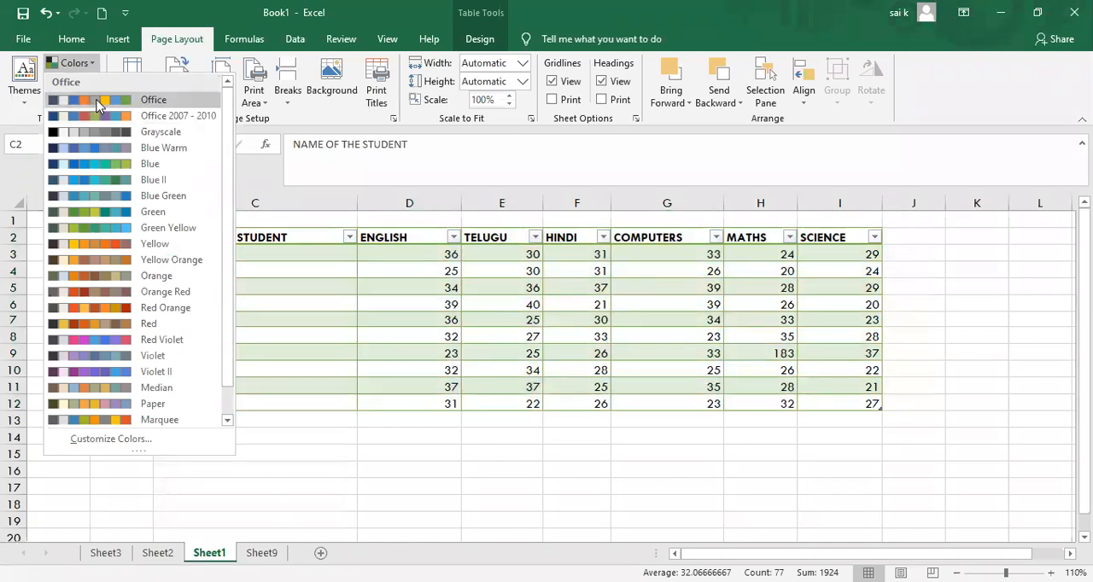
{"action": "left_click", "coordinate": [98, 96]}
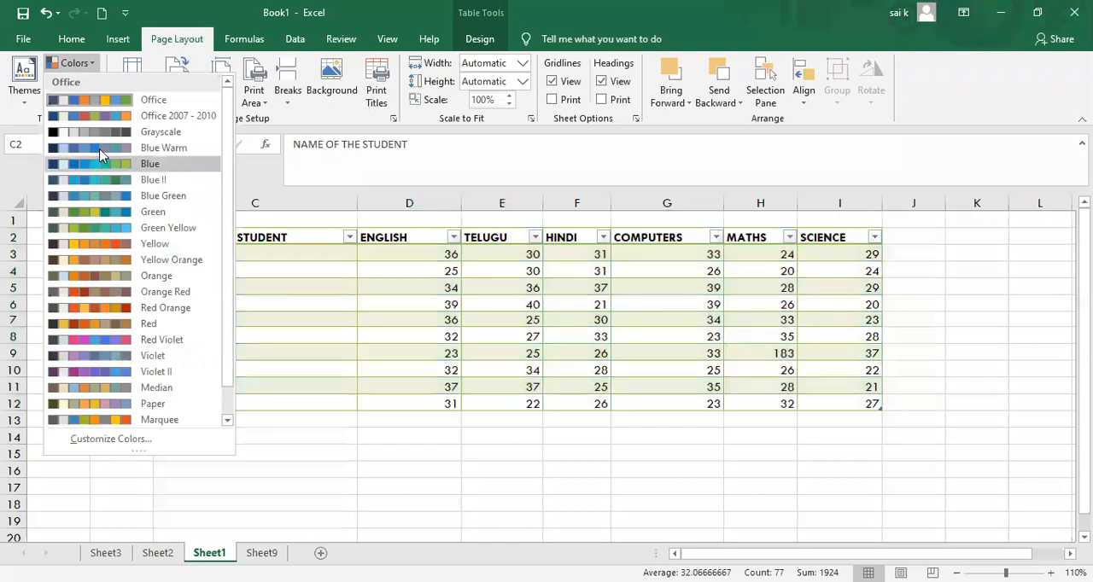
{"action": "left_click", "coordinate": [100, 154]}
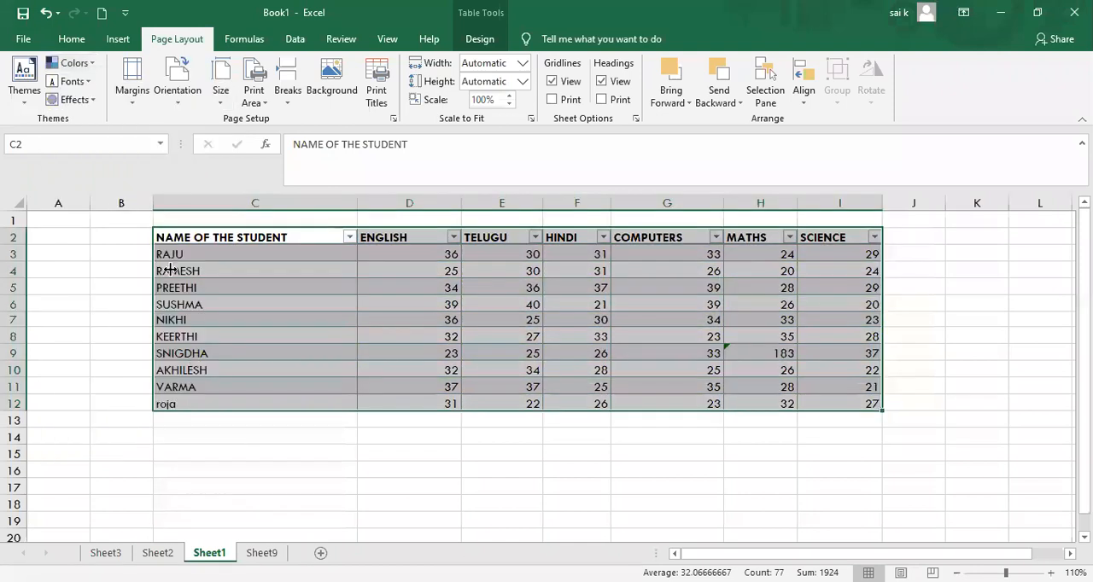
Step: Set the theme fonts to Arial
{"action": "left_click", "coordinate": [89, 82]}
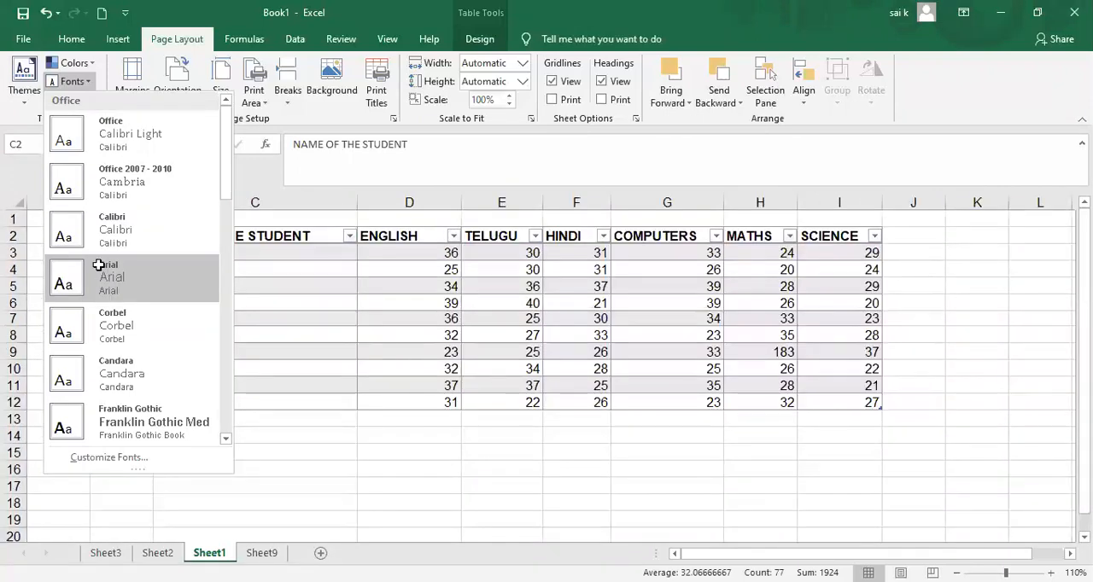
{"action": "left_click", "coordinate": [115, 299]}
Step: Reselect the marks table and change the theme fonts to Century Schoolbook
{"action": "left_click_drag", "start_coordinate": [165, 236], "coordinate": [176, 403]}
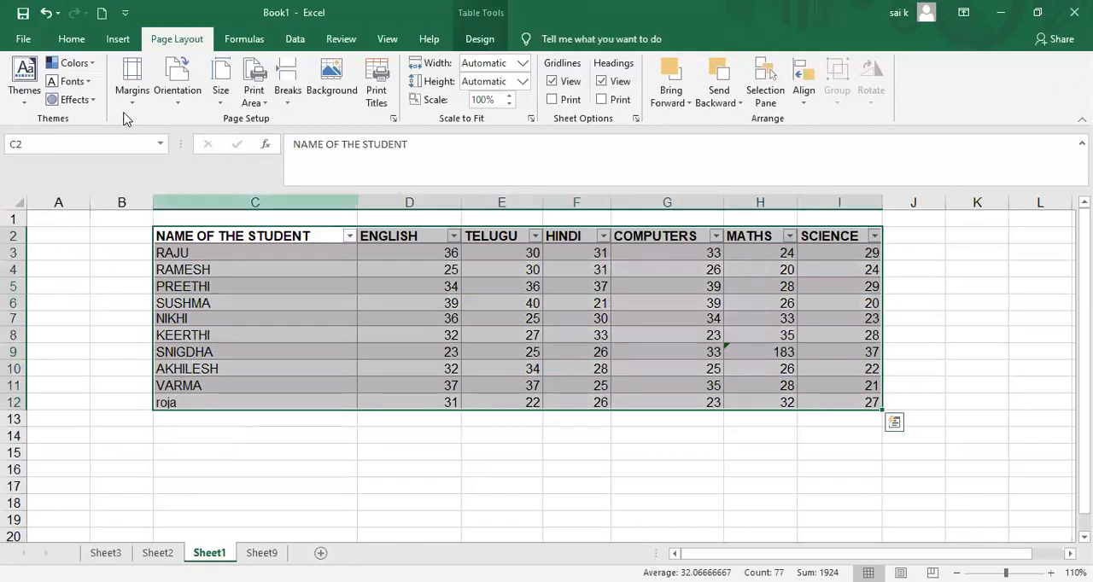
{"action": "left_click", "coordinate": [88, 81]}
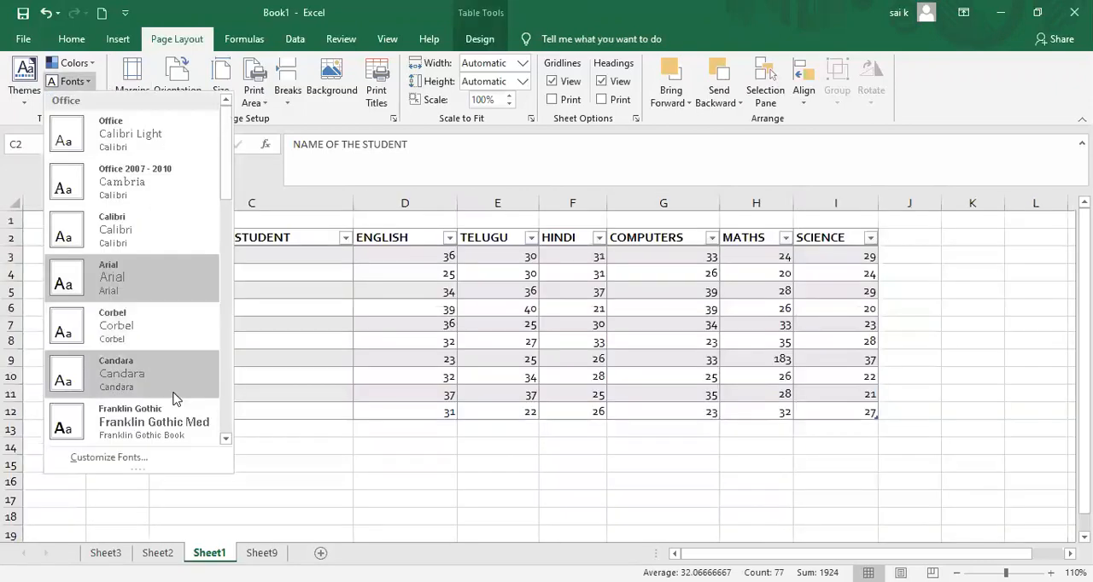
{"action": "left_click", "coordinate": [223, 439]}
{"action": "left_click", "coordinate": [224, 439]}
{"action": "left_click", "coordinate": [224, 439]}
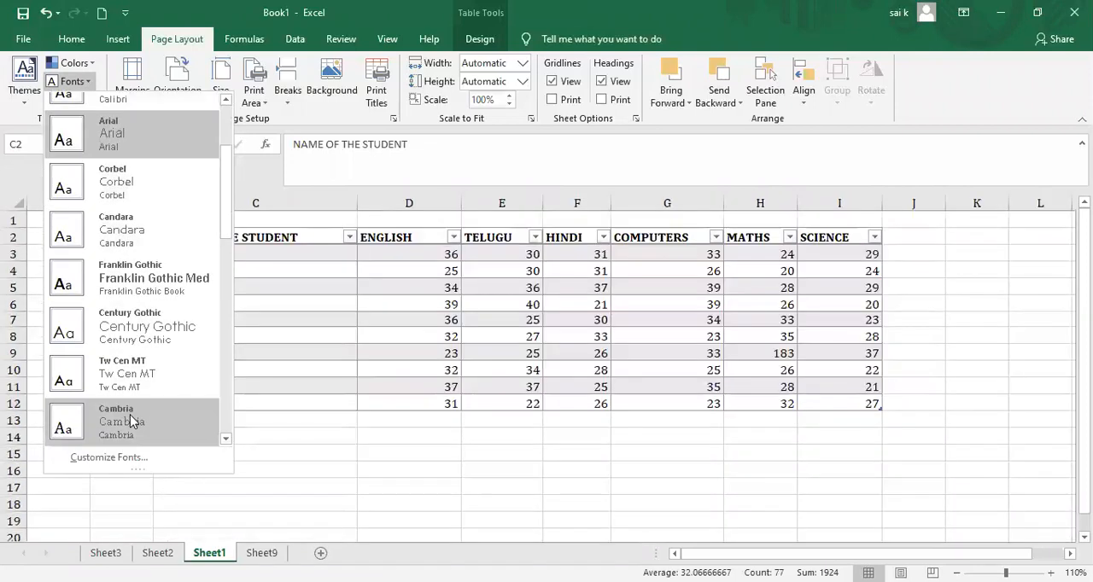
{"action": "left_click", "coordinate": [226, 441]}
{"action": "left_click", "coordinate": [225, 441]}
{"action": "left_click", "coordinate": [226, 441]}
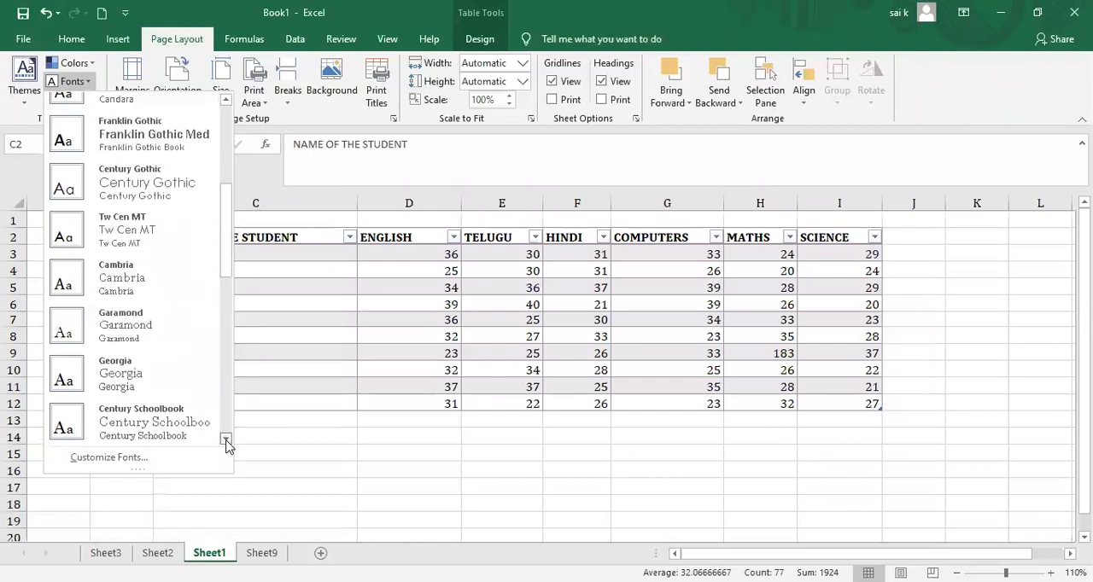
{"action": "left_click", "coordinate": [179, 426]}
{"action": "left_click", "coordinate": [178, 421]}
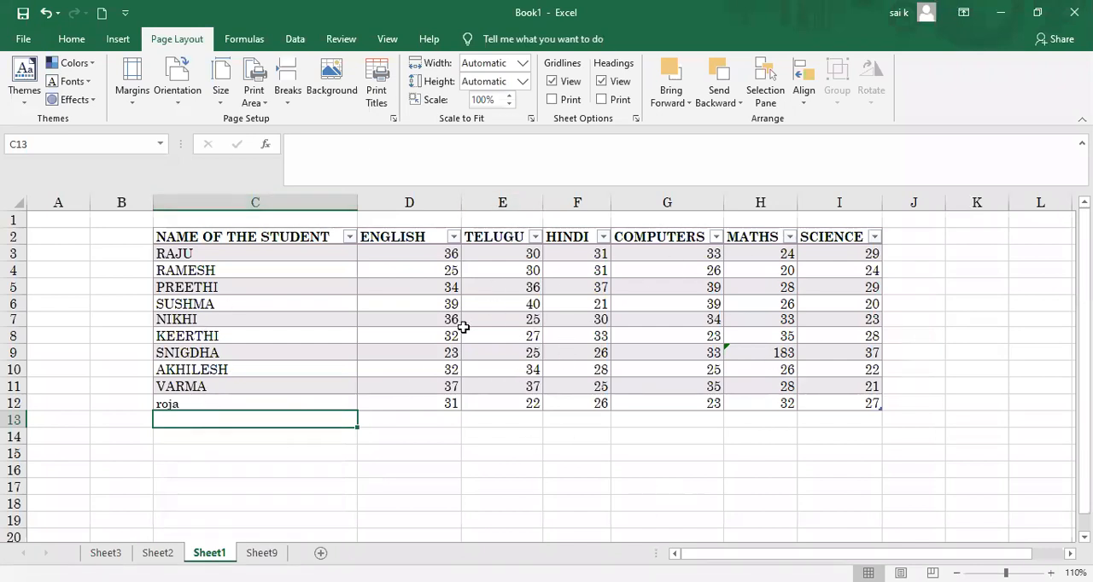
Step: Select the marks table again and set the theme effects to Office
{"action": "left_click_drag", "start_coordinate": [155, 235], "coordinate": [153, 402]}
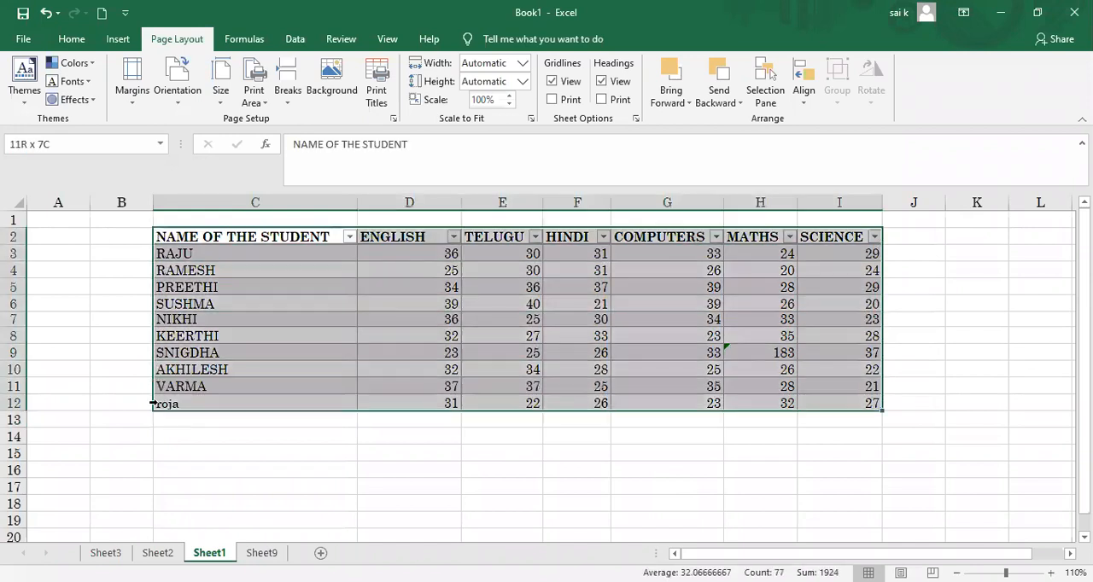
{"action": "left_click", "coordinate": [93, 101]}
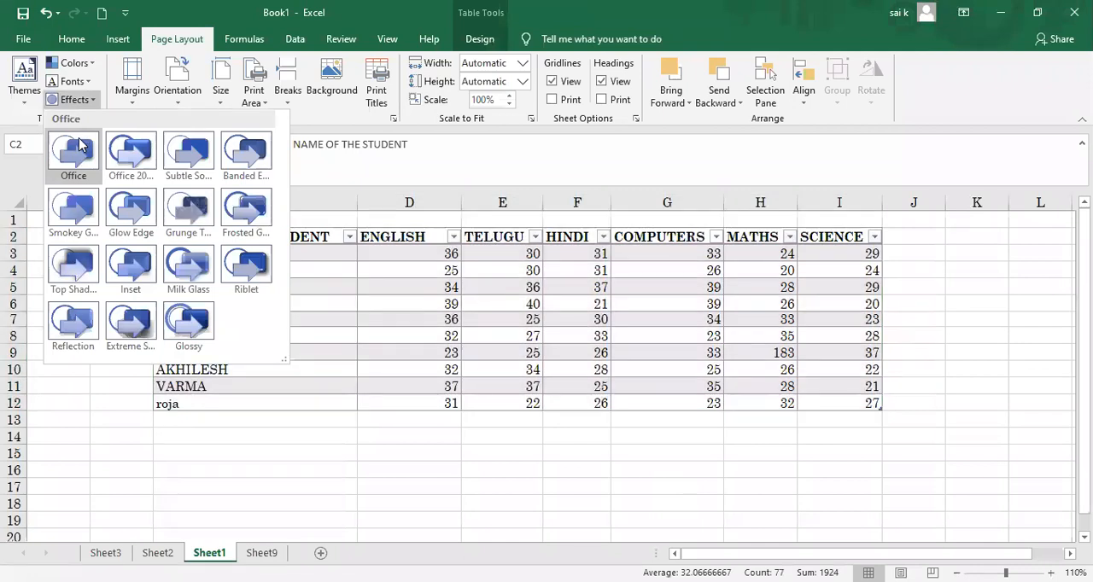
{"action": "left_click", "coordinate": [79, 150]}
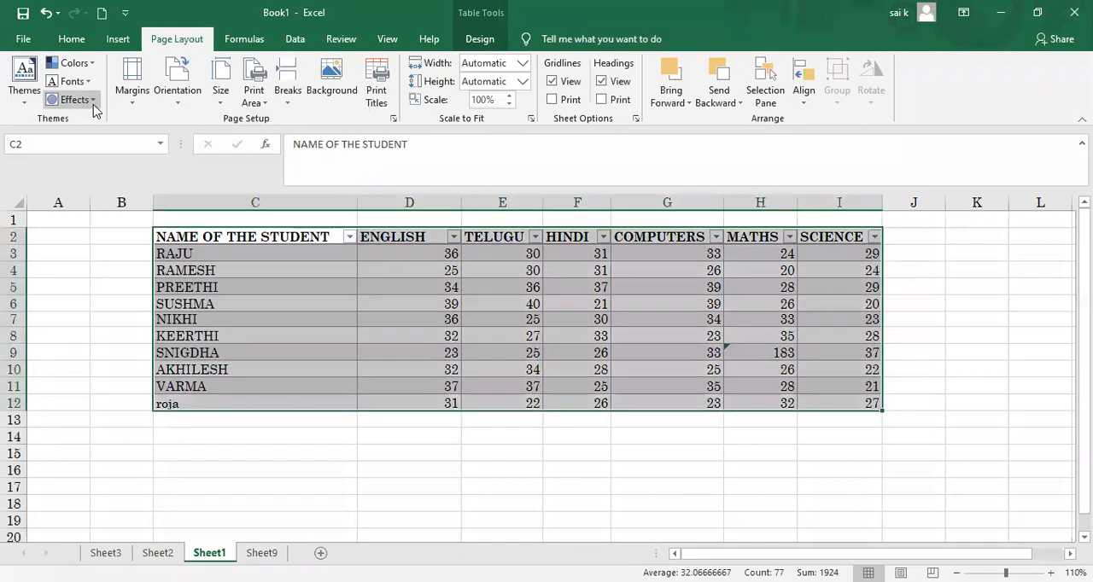
Step: Review the available theme effects and the Normal, Wide and Narrow page margin presets without applying any
{"action": "left_click", "coordinate": [93, 101]}
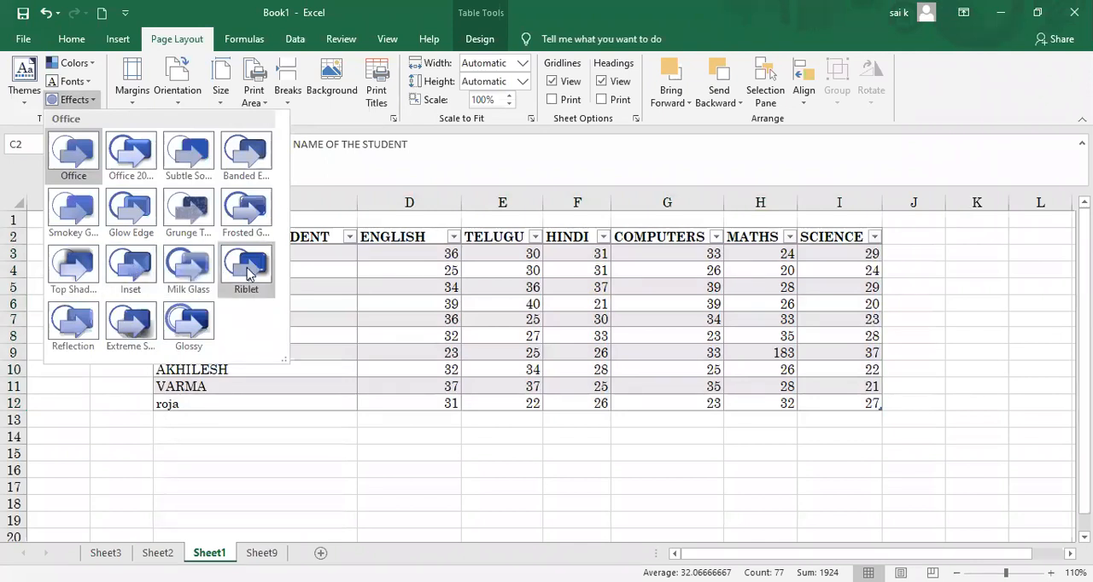
{"action": "left_click", "coordinate": [328, 270]}
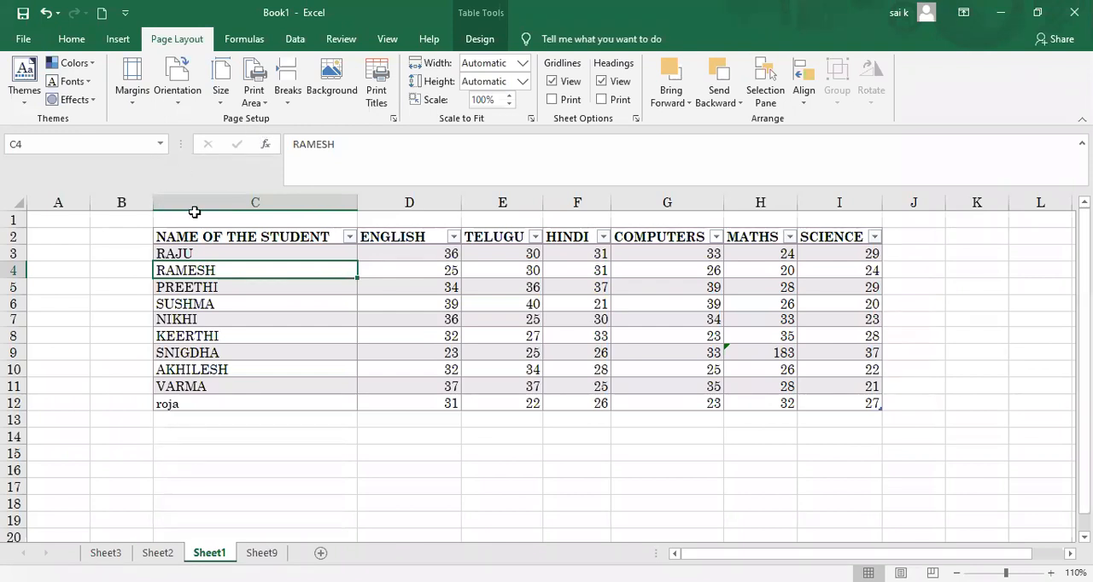
{"action": "left_click", "coordinate": [132, 104]}
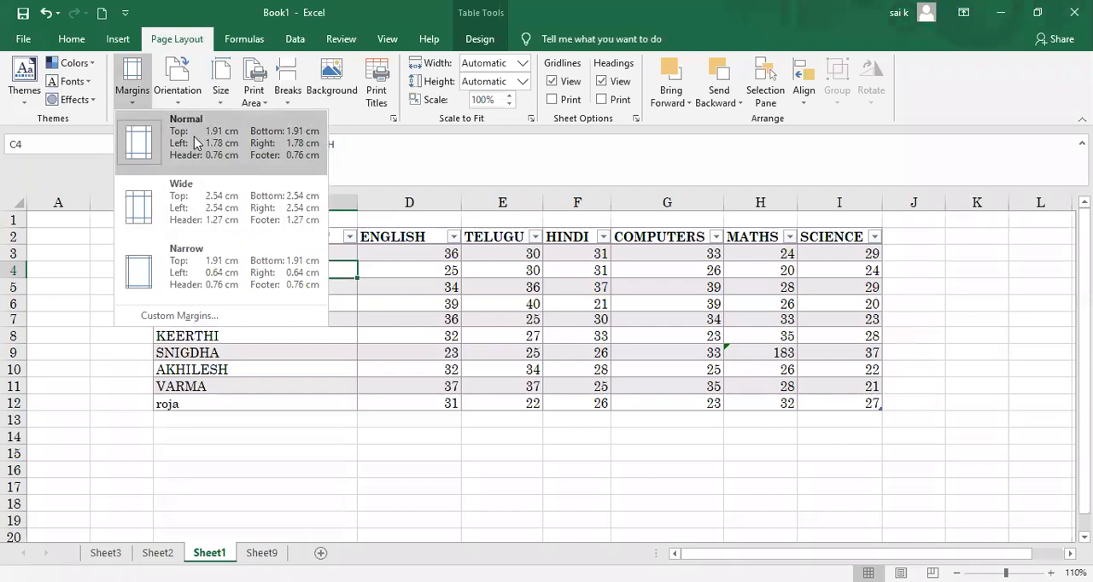
{"action": "left_click", "coordinate": [359, 414]}
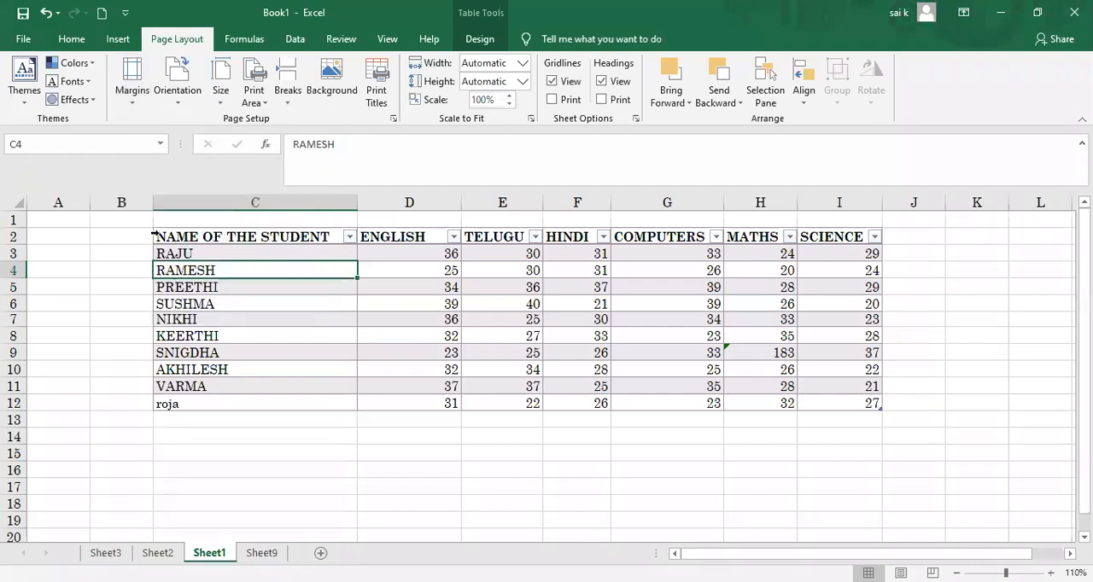
Step: Select the marks table and examine both pages of the sheet in print preview
{"action": "left_click", "coordinate": [152, 233]}
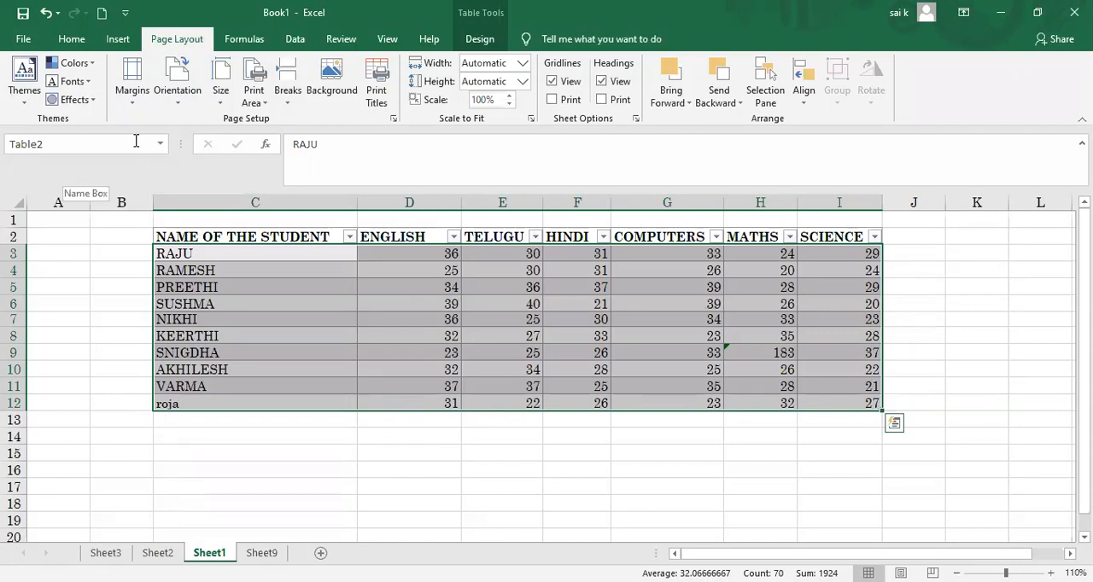
{"action": "left_click", "coordinate": [26, 39]}
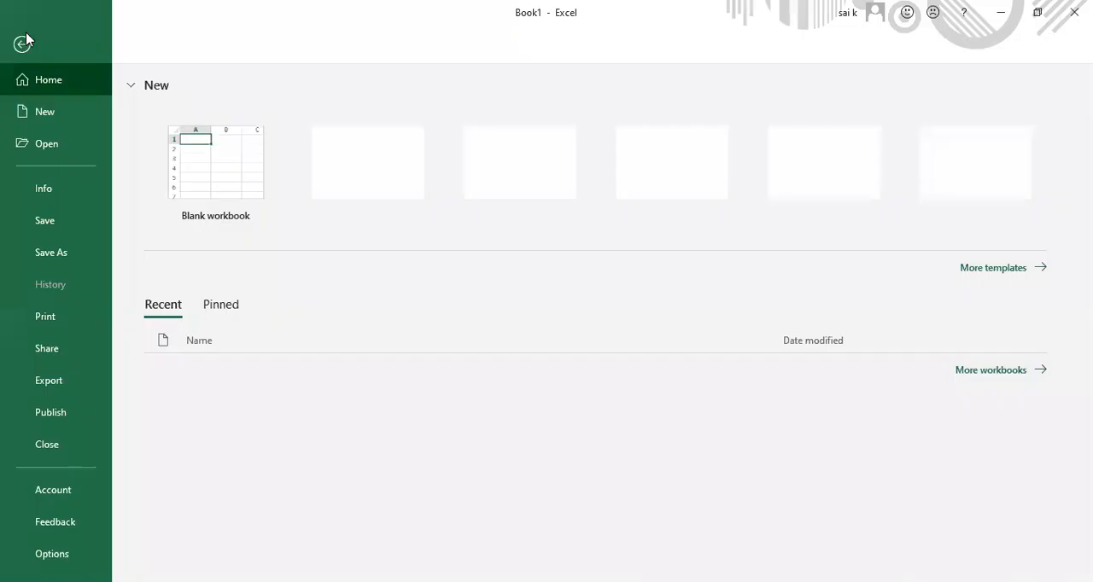
{"action": "left_click", "coordinate": [46, 326]}
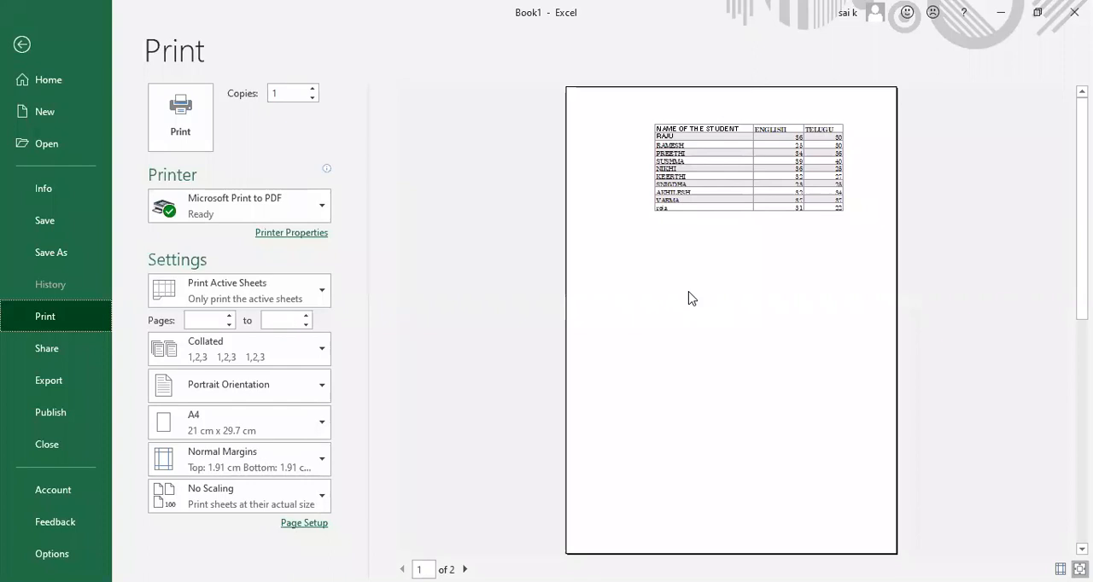
{"action": "left_click", "coordinate": [647, 270]}
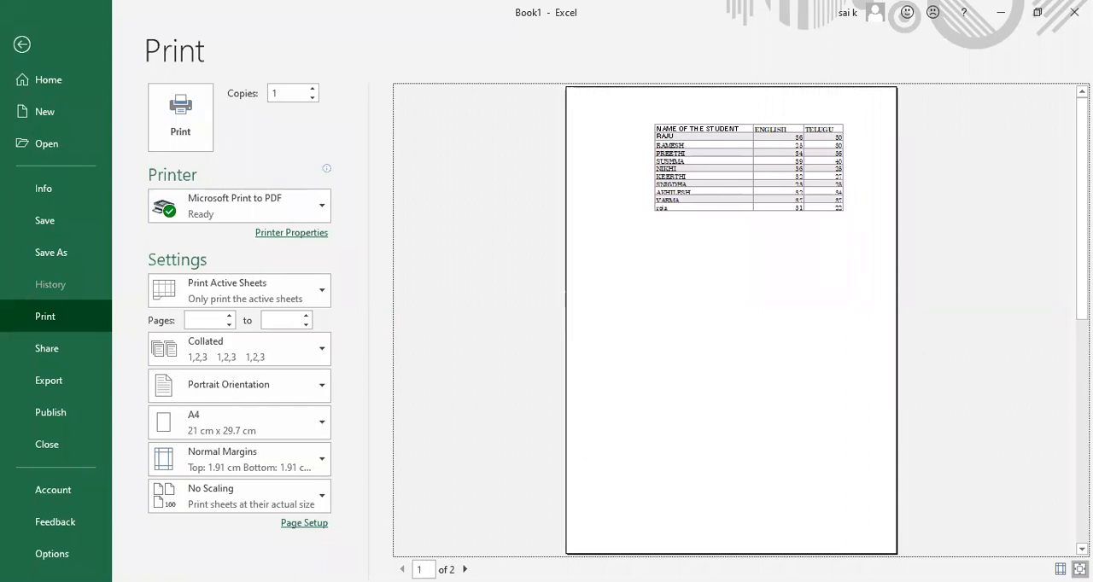
{"action": "left_click", "coordinate": [464, 569]}
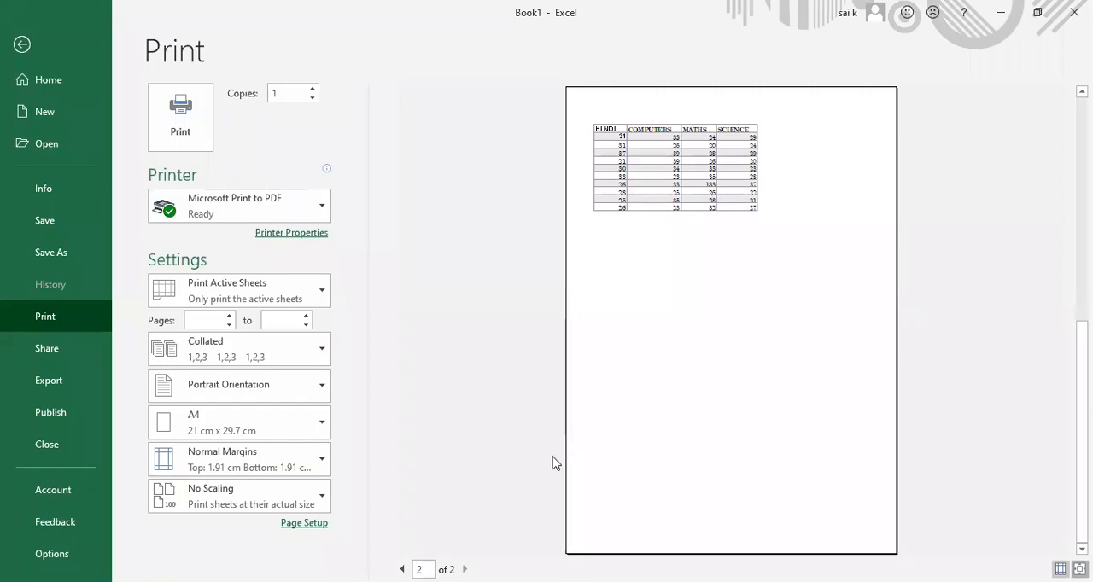
{"action": "left_click", "coordinate": [401, 568]}
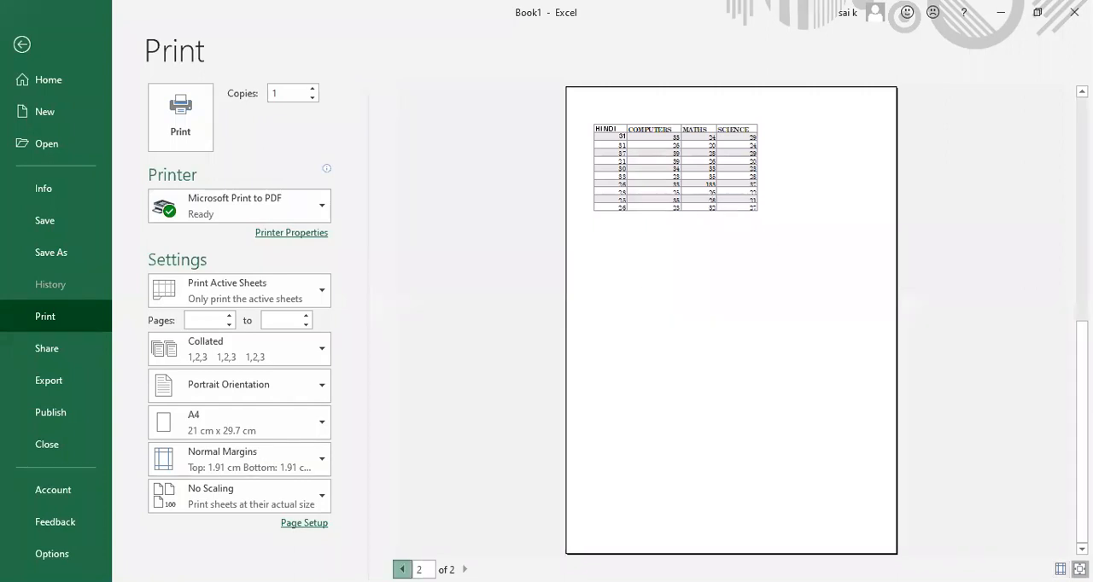
{"action": "left_click", "coordinate": [596, 106]}
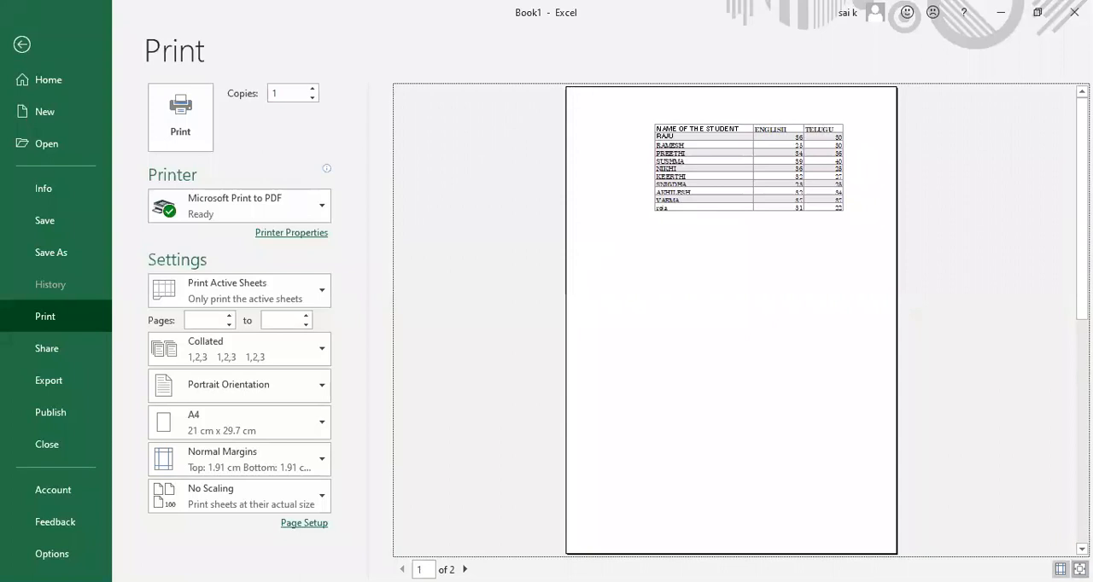
Step: Show the margin guides in print preview, reduce the left margin to about 0.41 cm and the right to about 0.51 cm, and return to the sheet
{"action": "left_click", "coordinate": [1060, 569]}
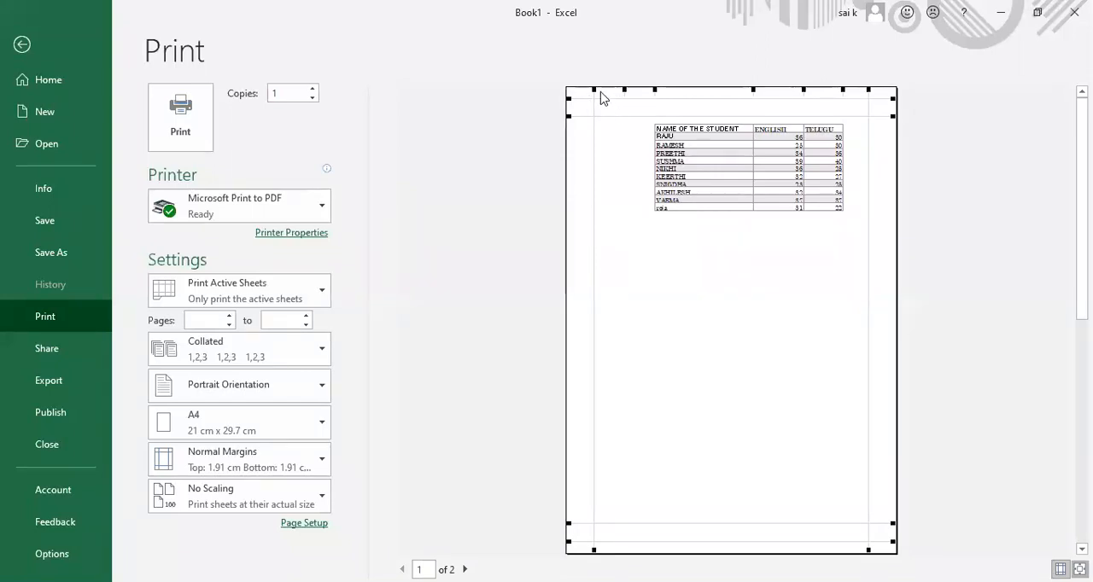
{"action": "left_click_drag", "start_coordinate": [593, 87], "coordinate": [581, 87]}
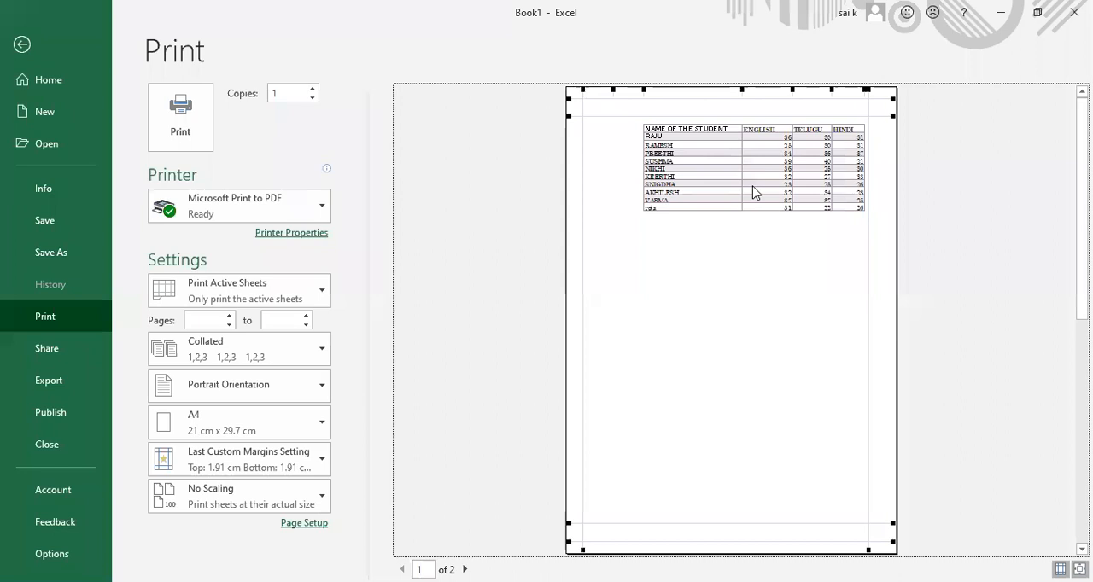
{"action": "left_click_drag", "start_coordinate": [581, 87], "coordinate": [576, 87]}
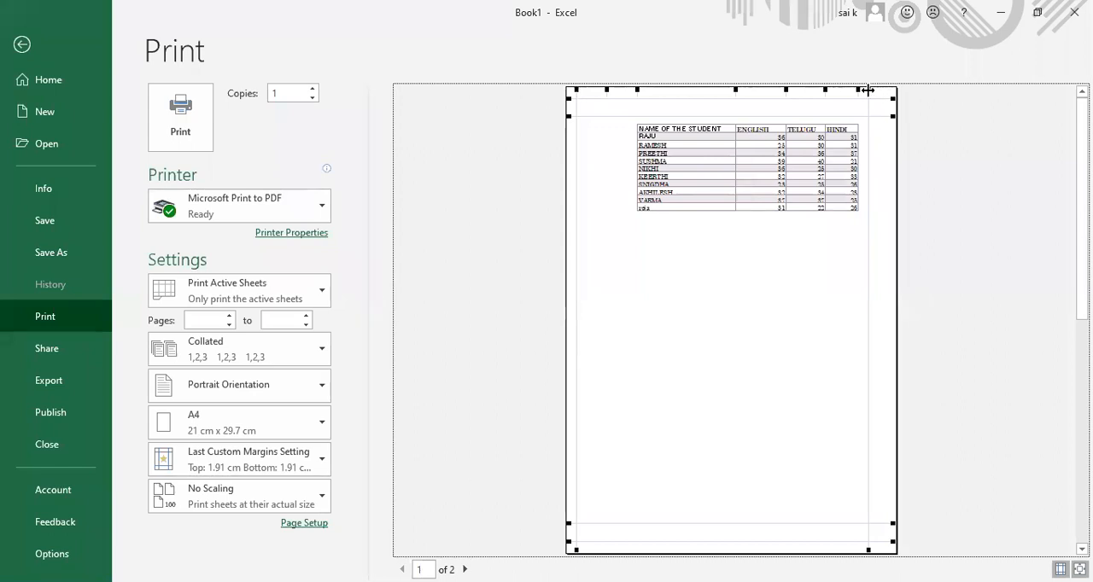
{"action": "left_click_drag", "start_coordinate": [865, 88], "coordinate": [888, 89]}
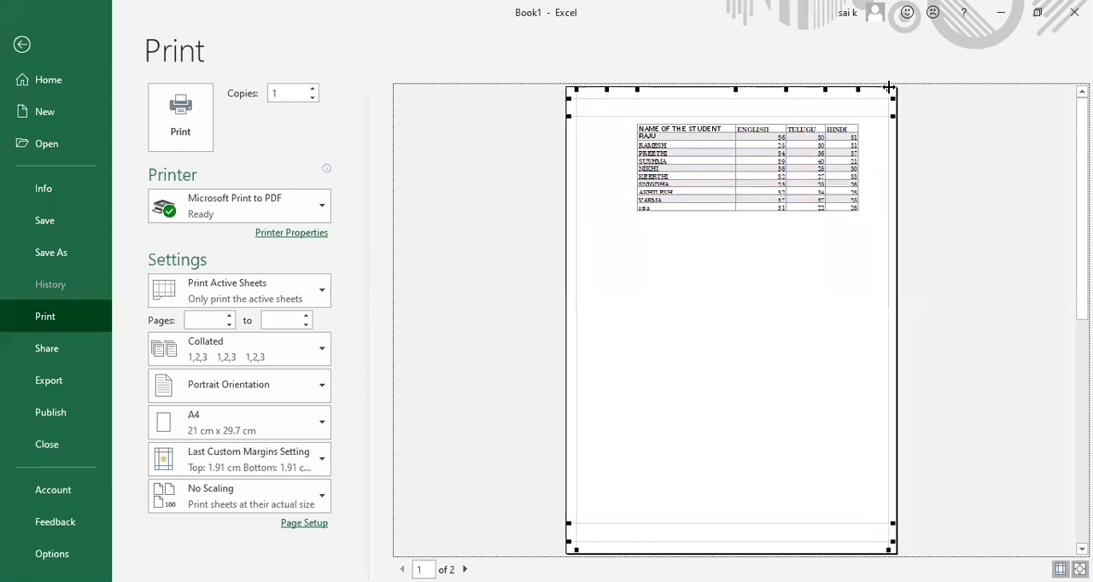
{"action": "left_click", "coordinate": [573, 90]}
{"action": "left_click_drag", "start_coordinate": [574, 90], "coordinate": [570, 91]}
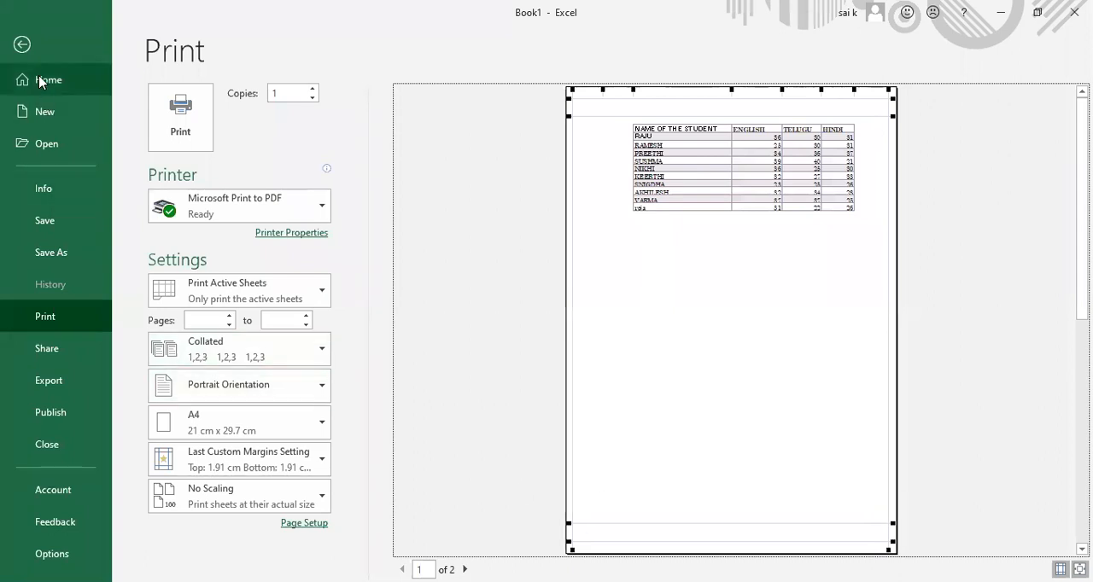
{"action": "left_click", "coordinate": [22, 45]}
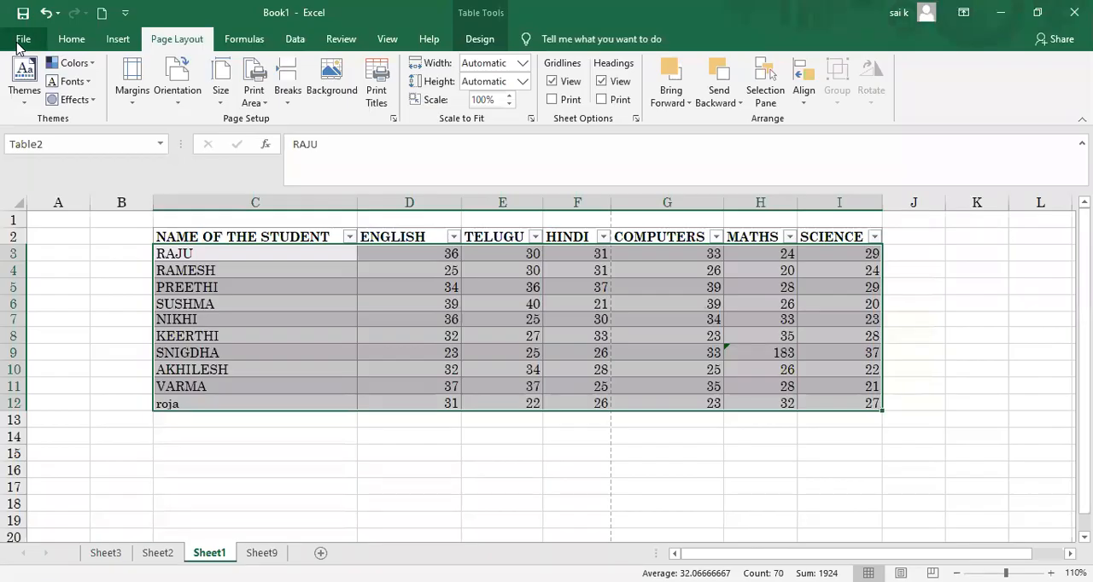
Step: Select the whole marks table including its header, apply the Wide page margins and view the sheet in print preview
{"action": "left_click", "coordinate": [156, 240]}
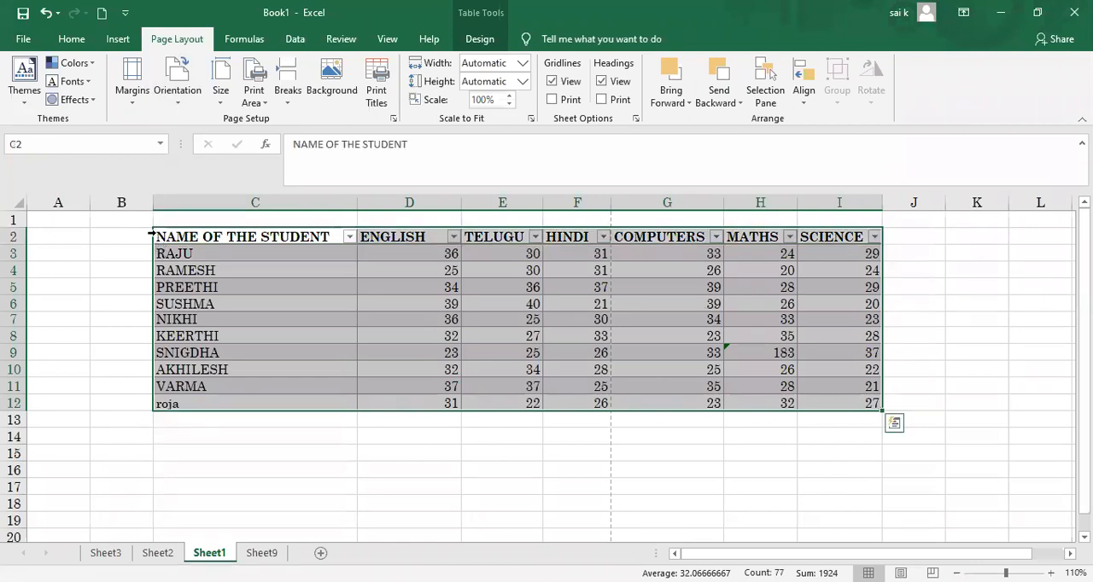
{"action": "left_click", "coordinate": [133, 102]}
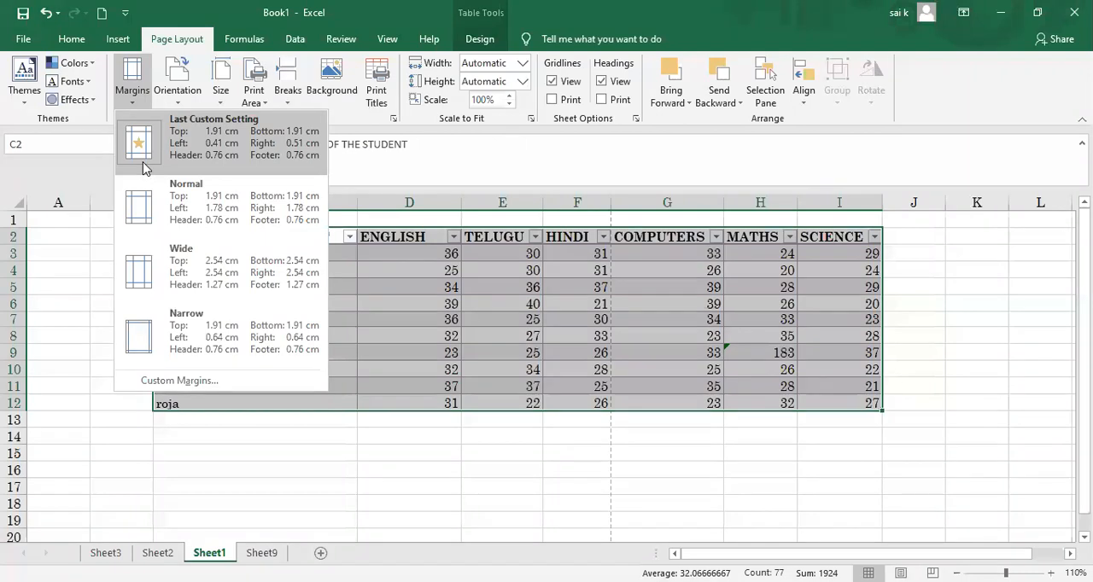
{"action": "left_click", "coordinate": [137, 282]}
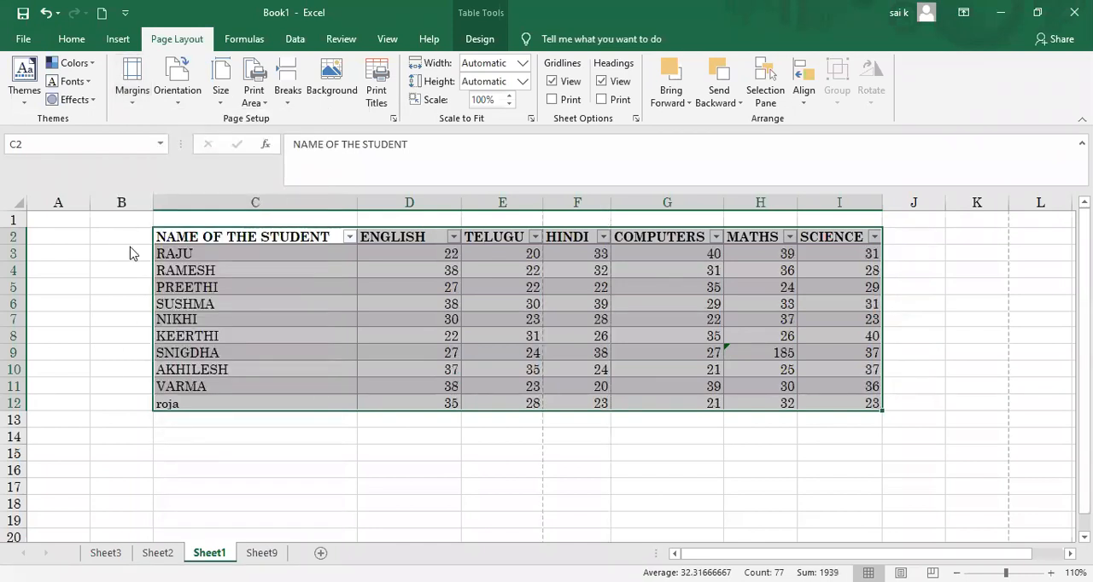
{"action": "left_click", "coordinate": [24, 39]}
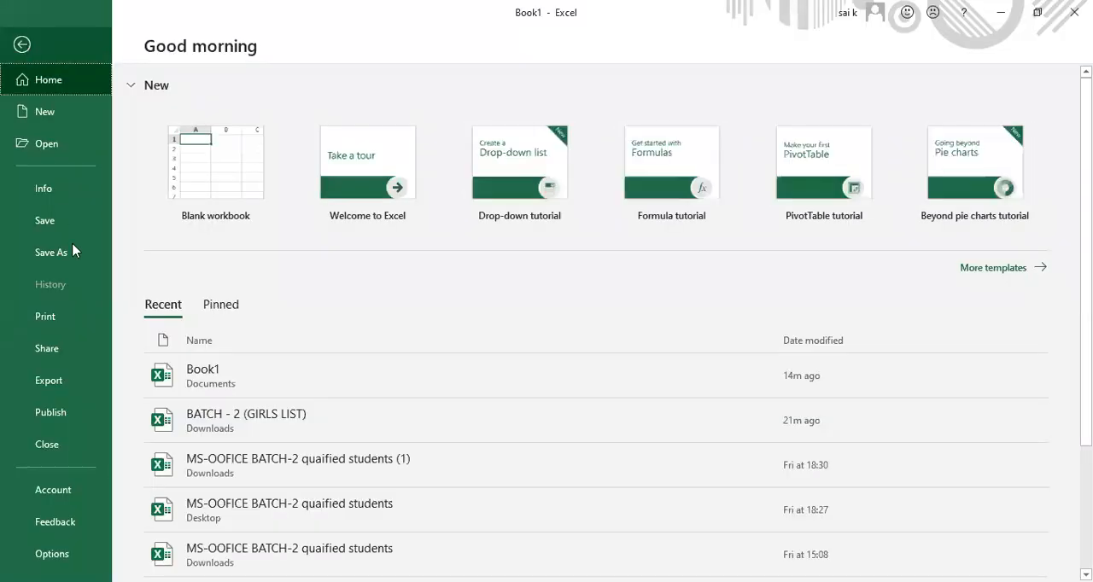
{"action": "left_click", "coordinate": [58, 323]}
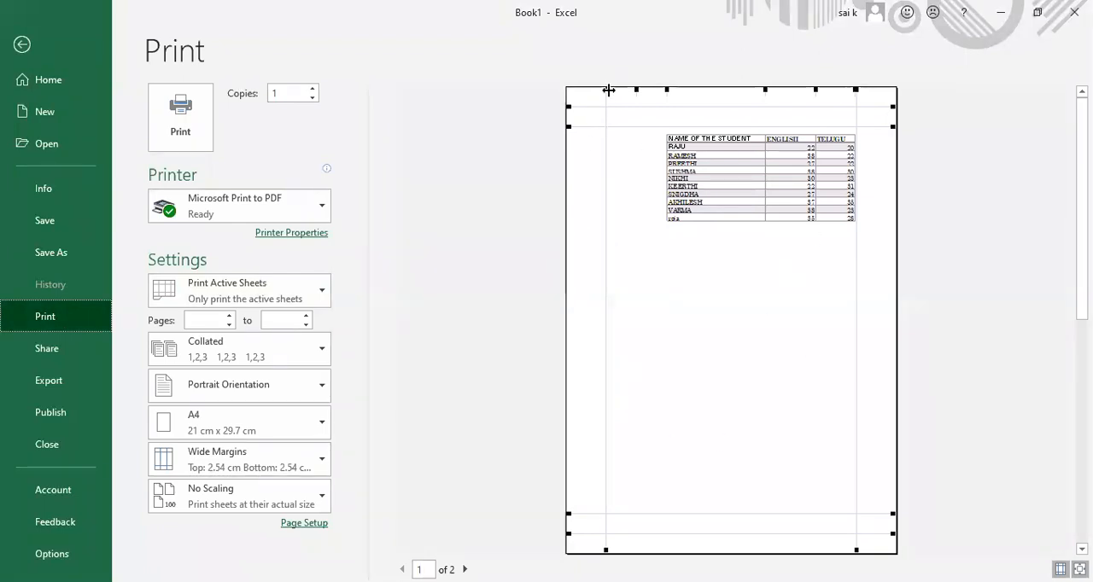
Step: Adjust the preview's margins to about 1.12 cm left, 0.76 cm right and 1.58 cm top, and return to the sheet
{"action": "left_click_drag", "start_coordinate": [606, 89], "coordinate": [580, 90]}
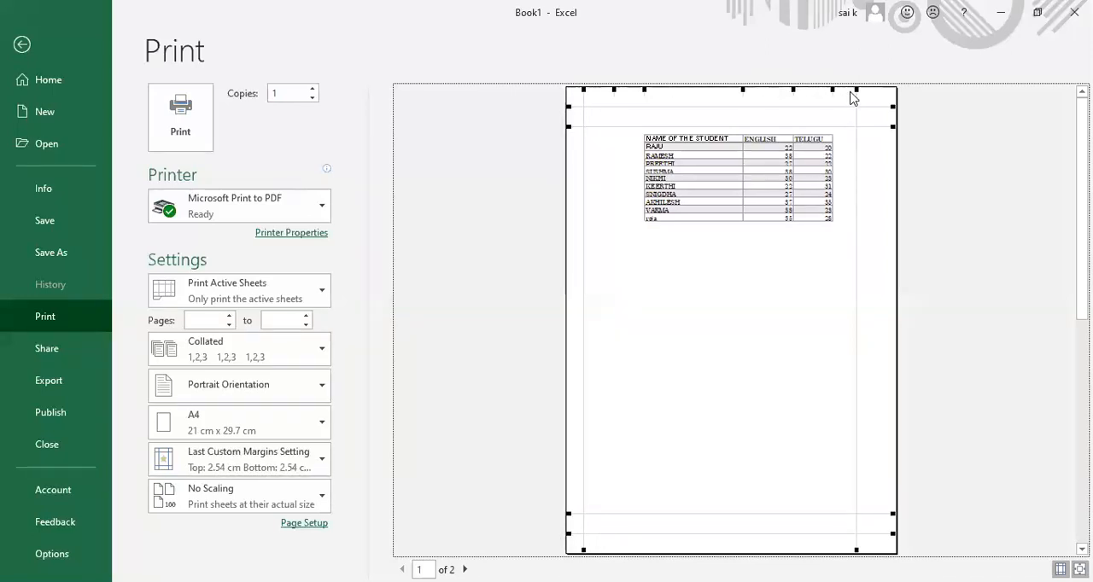
{"action": "left_click_drag", "start_coordinate": [853, 87], "coordinate": [885, 89]}
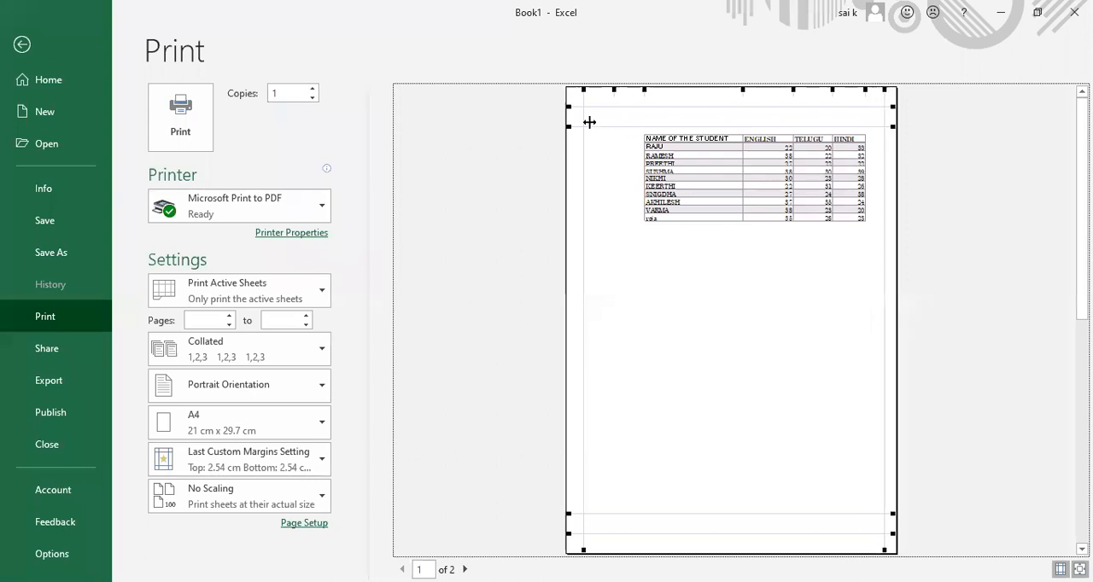
{"action": "left_click_drag", "start_coordinate": [585, 125], "coordinate": [568, 108]}
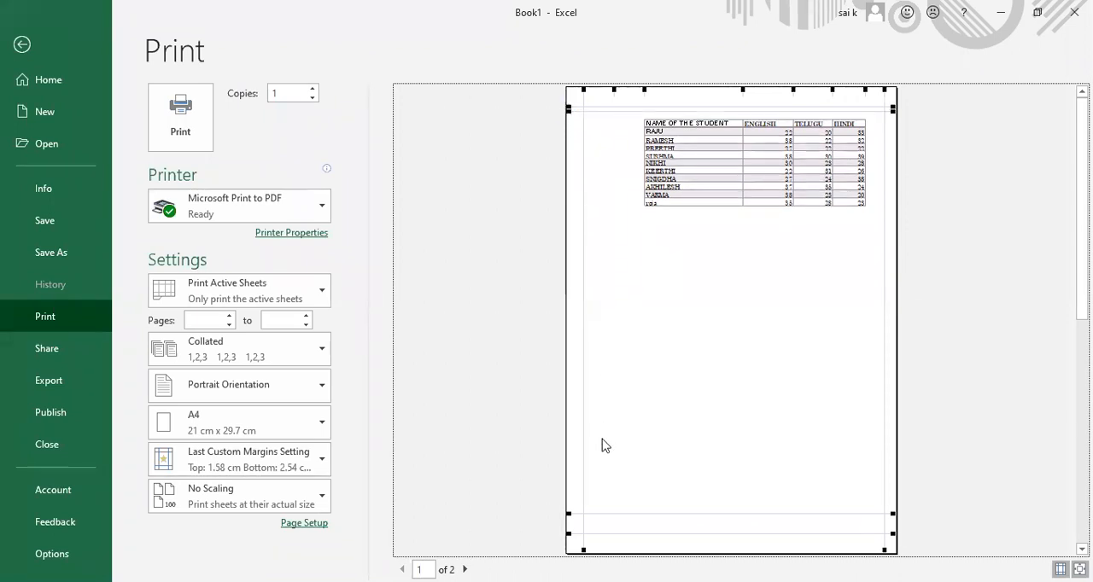
{"action": "left_click", "coordinate": [22, 44]}
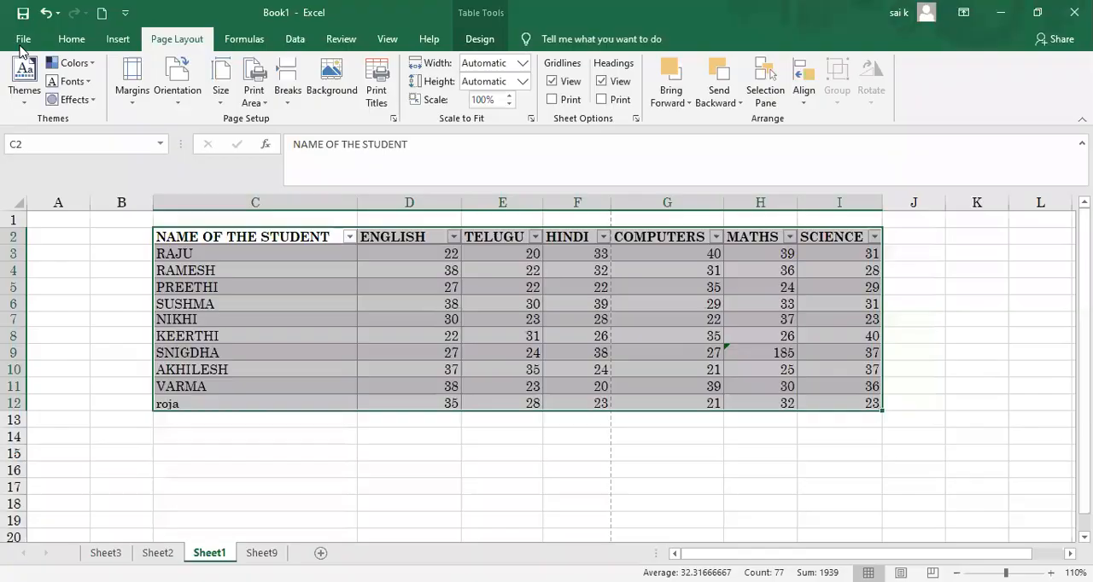
Step: Apply the Narrow page margins and check the pages in print preview
{"action": "left_click", "coordinate": [133, 96]}
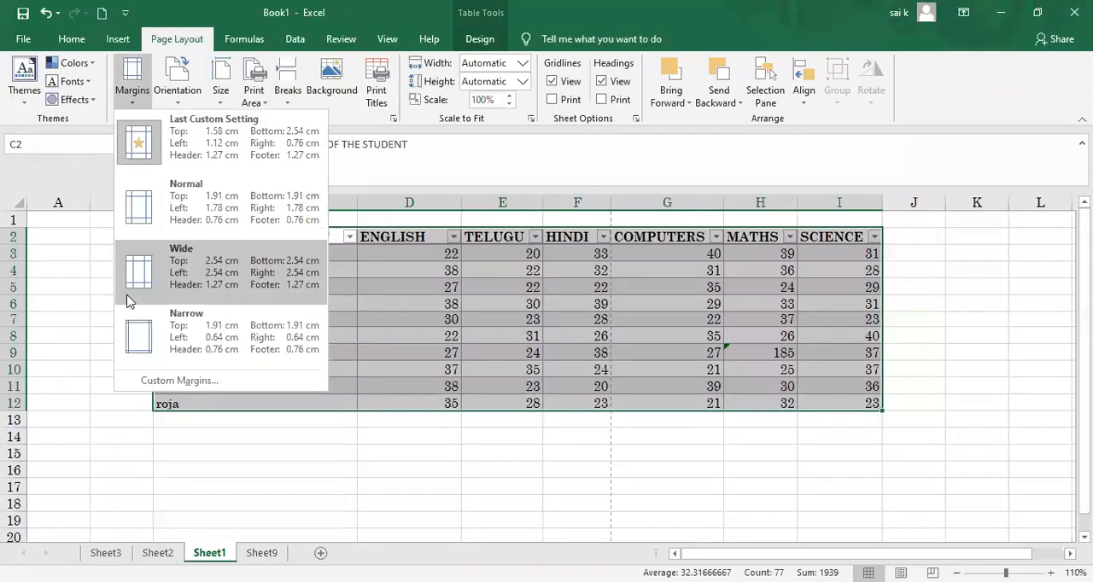
{"action": "left_click", "coordinate": [132, 336]}
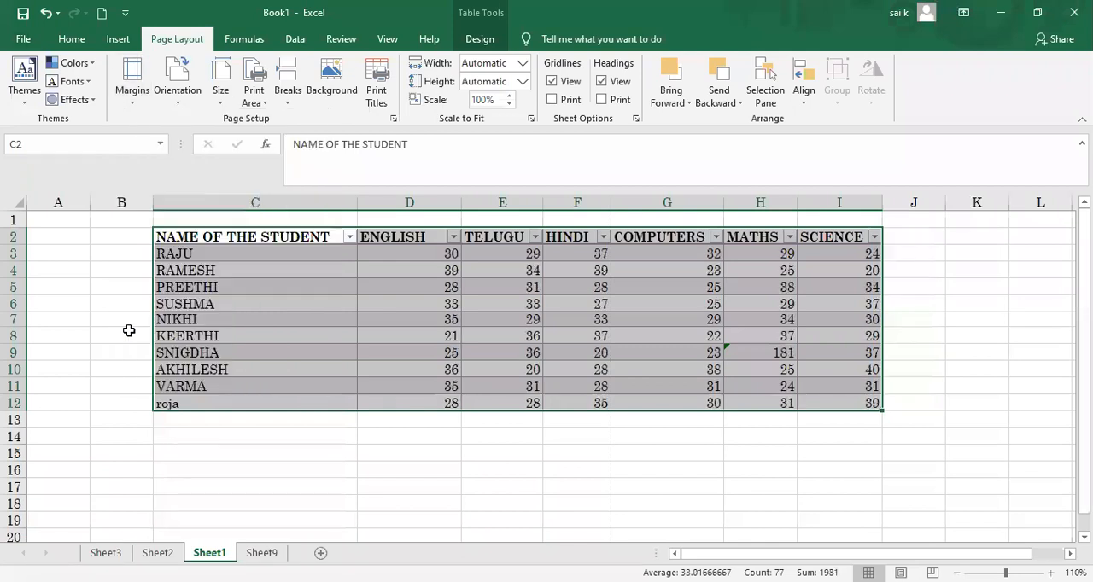
{"action": "left_click", "coordinate": [28, 41]}
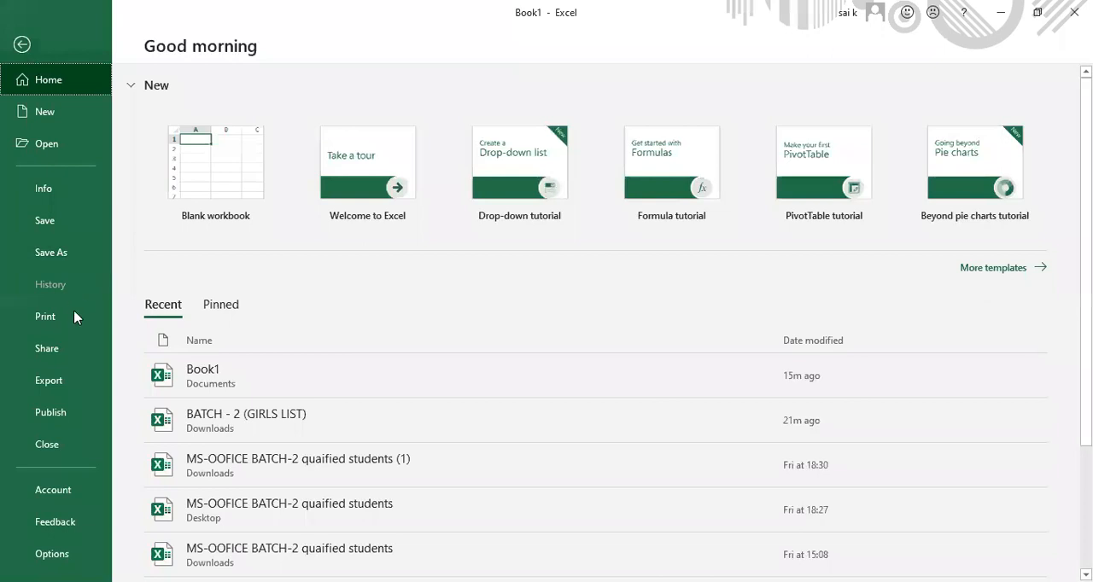
{"action": "left_click", "coordinate": [57, 316]}
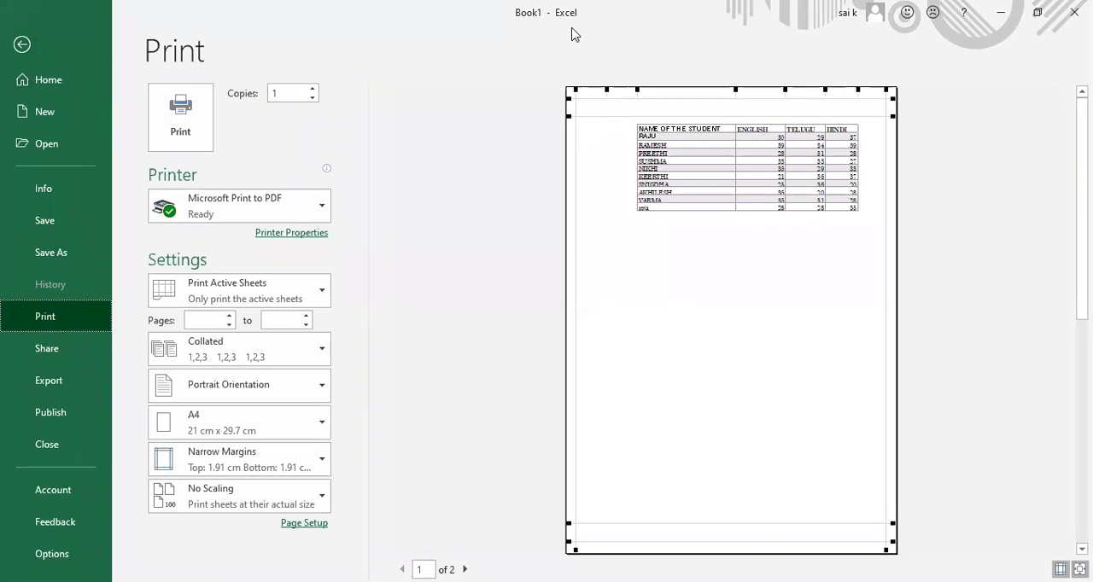
{"action": "left_click", "coordinate": [464, 569]}
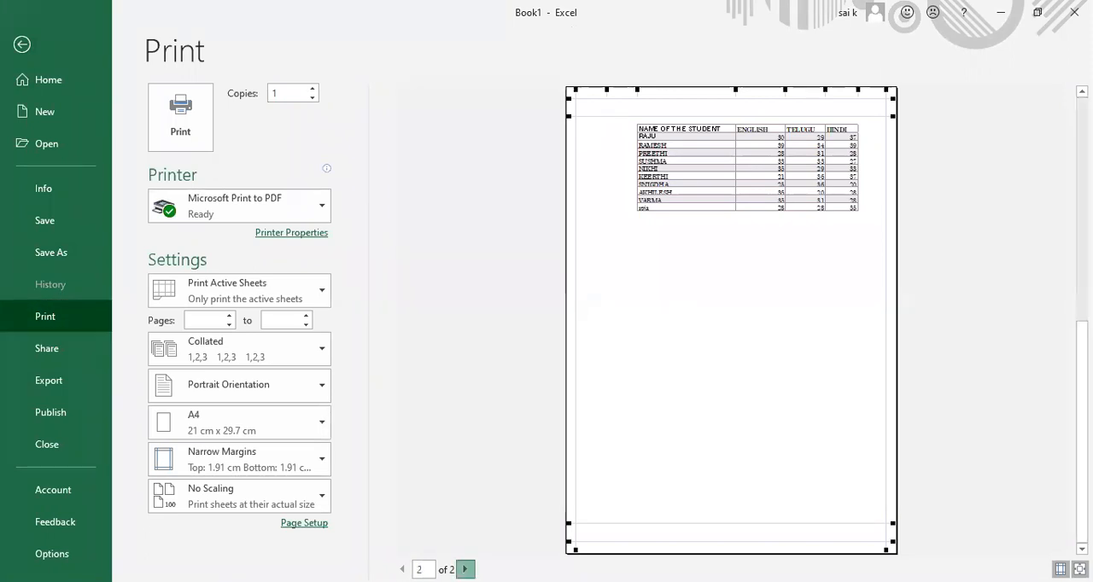
{"action": "left_click", "coordinate": [401, 569]}
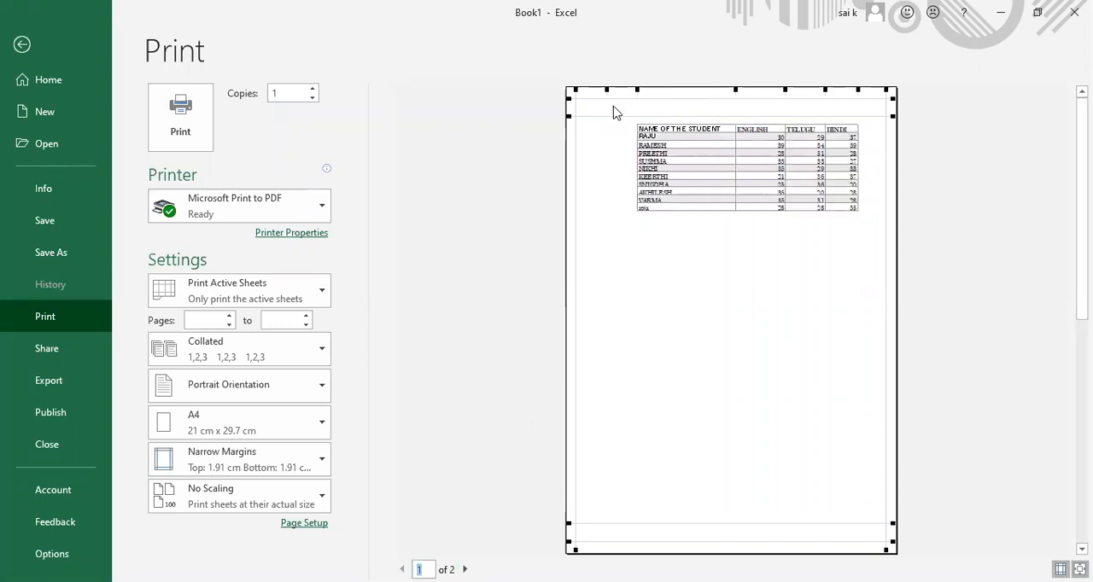
Step: Move the preview's top margin down to about 12.55 cm and bring it back up to about 1.8 cm
{"action": "left_click_drag", "start_coordinate": [568, 117], "coordinate": [598, 284]}
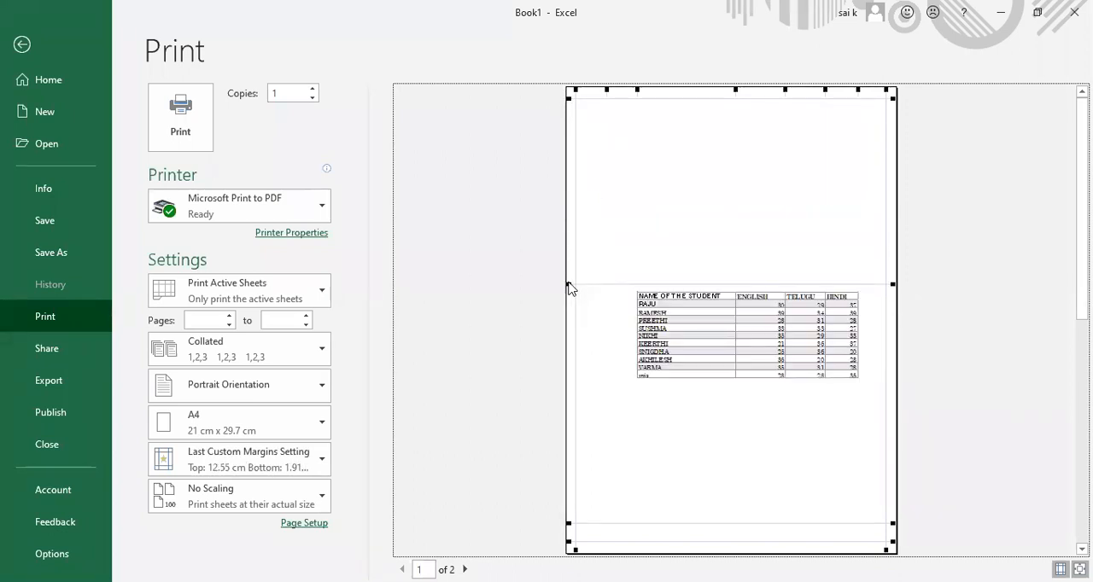
{"action": "left_click_drag", "start_coordinate": [570, 285], "coordinate": [558, 115]}
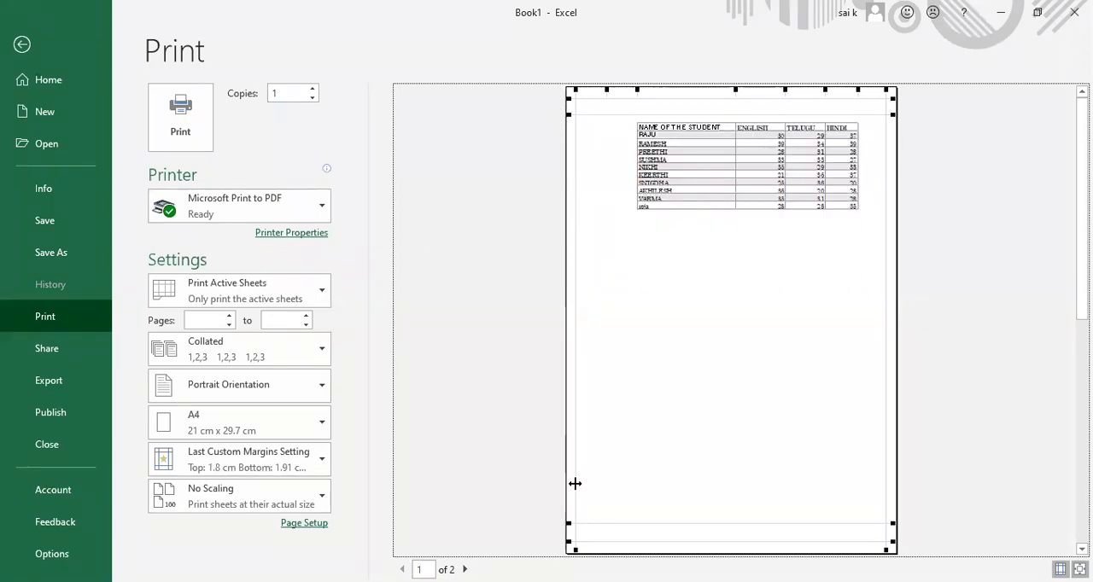
Step: Widen the left page margin and shrink the English and Telugu columns using the preview's guides
{"action": "left_click_drag", "start_coordinate": [575, 85], "coordinate": [621, 89]}
{"action": "left_click_drag", "start_coordinate": [875, 94], "coordinate": [803, 109]}
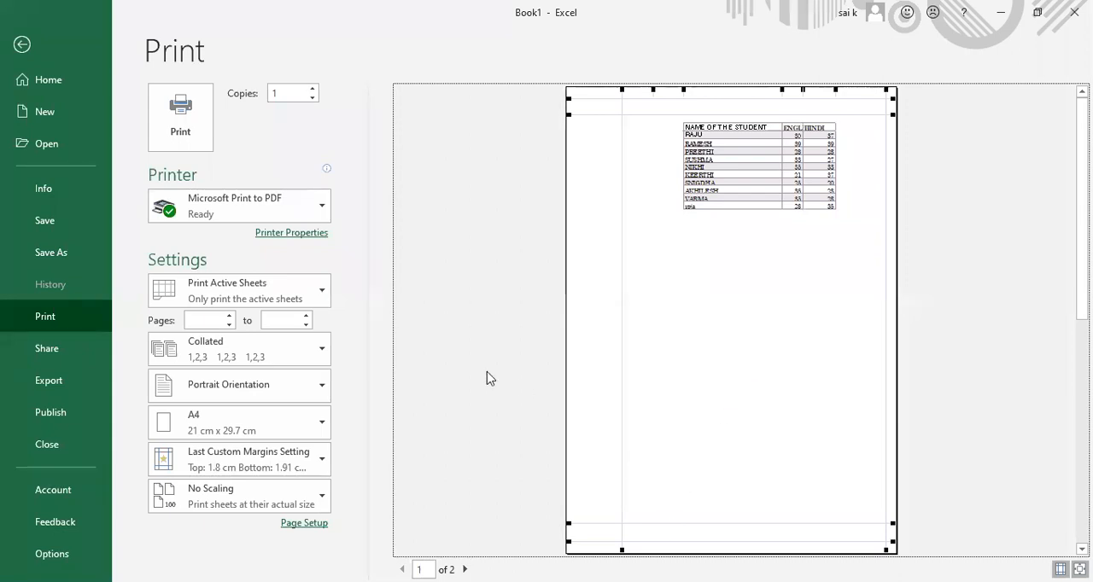
Step: Return to the sheet, set the page orientation to Landscape, and reselect the student marks table
{"action": "left_click", "coordinate": [21, 45]}
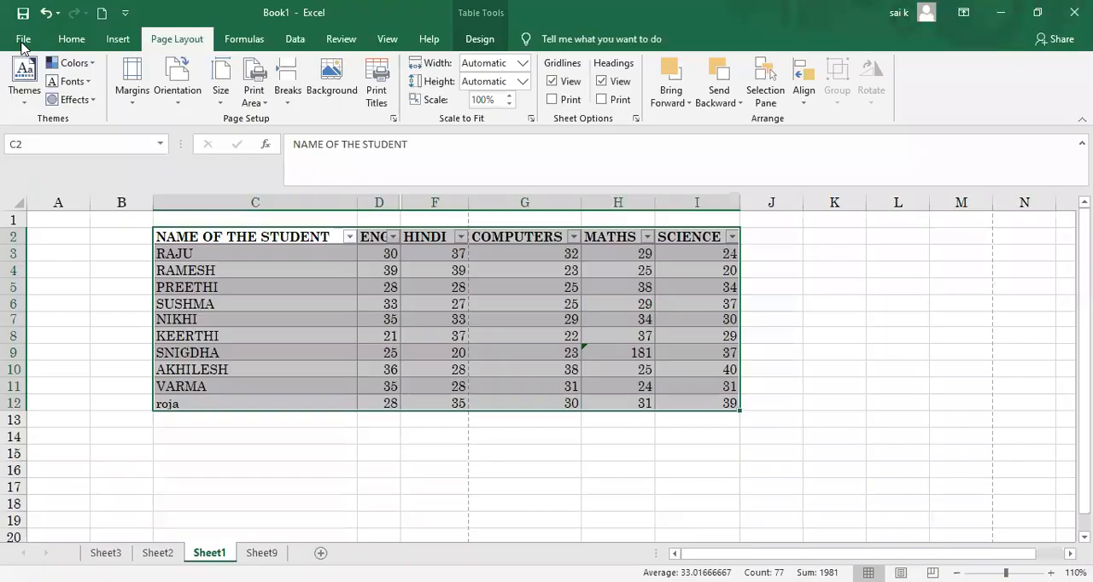
{"action": "left_click", "coordinate": [176, 98]}
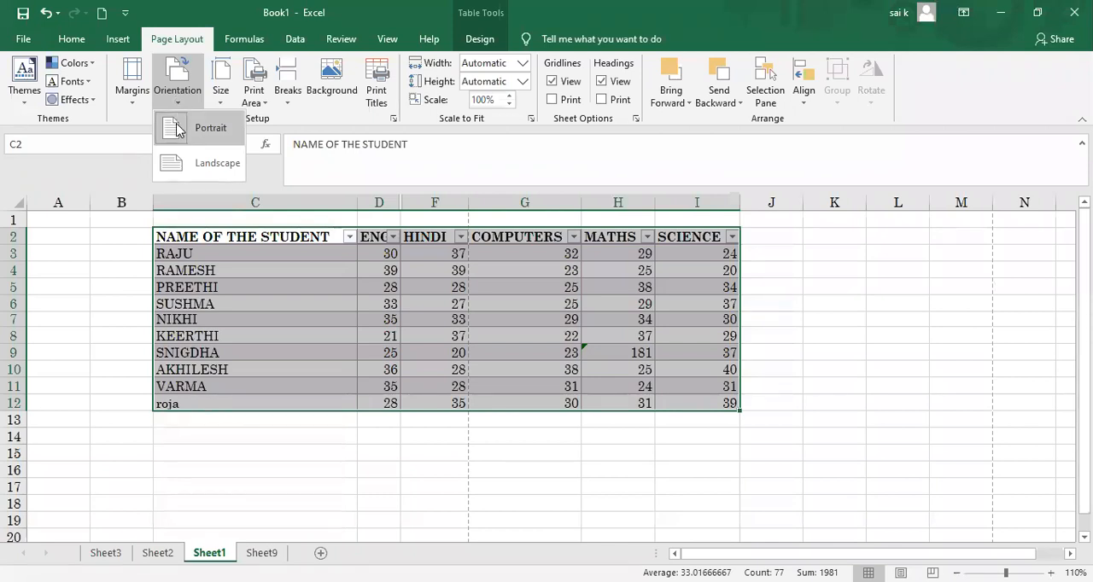
{"action": "left_click", "coordinate": [175, 169]}
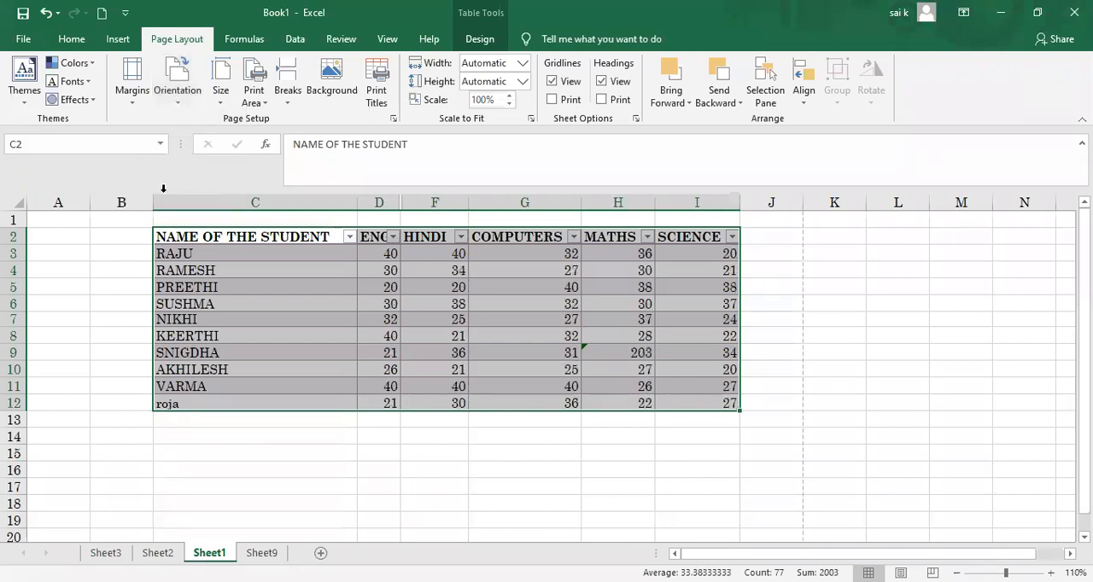
{"action": "left_click", "coordinate": [150, 225]}
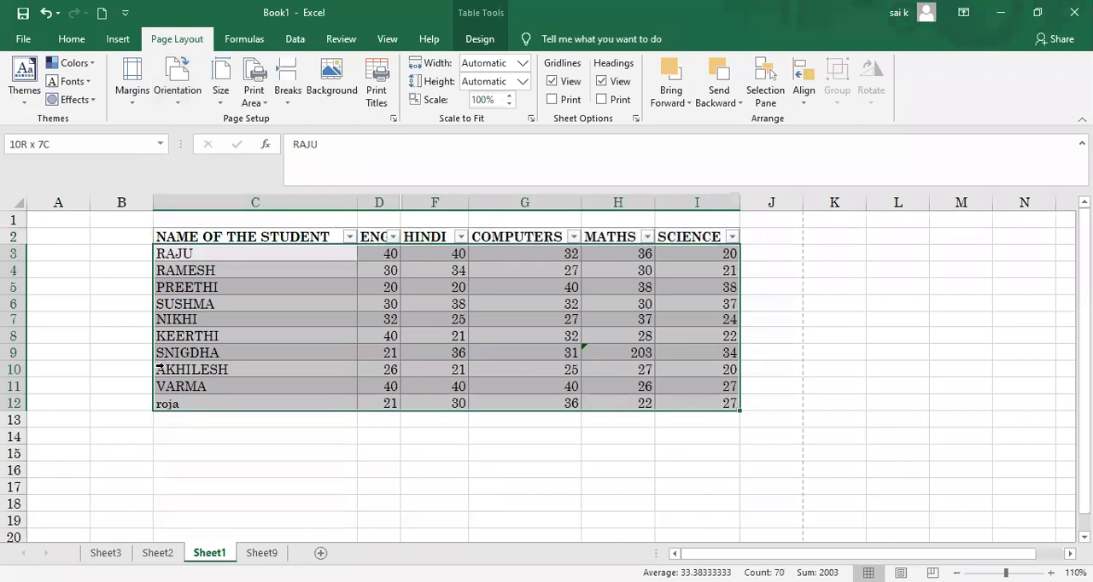
{"action": "left_click_drag", "start_coordinate": [140, 236], "coordinate": [155, 307]}
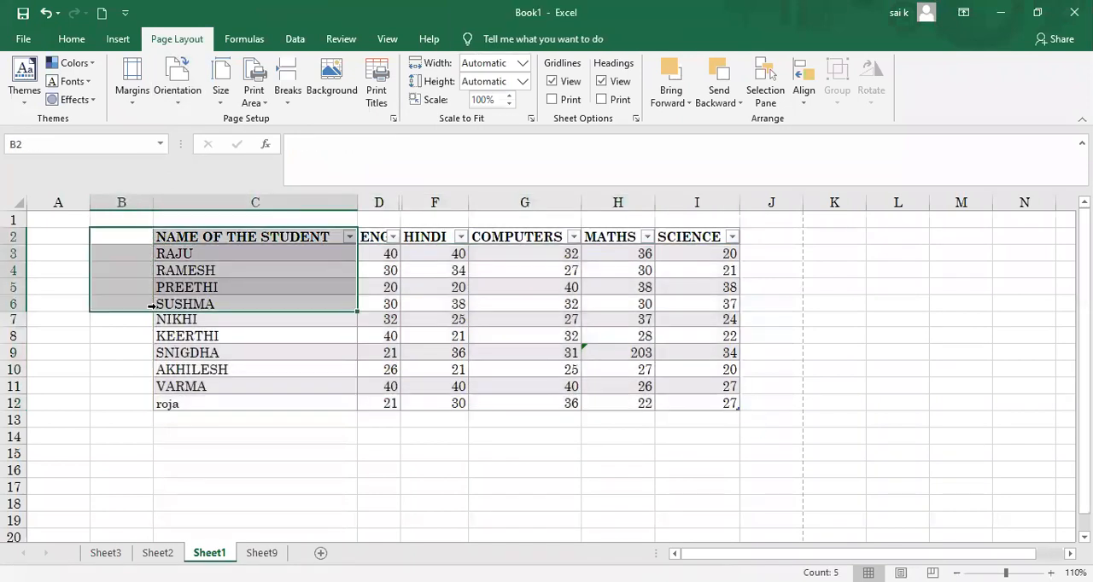
{"action": "left_click", "coordinate": [126, 254]}
{"action": "left_click_drag", "start_coordinate": [158, 237], "coordinate": [189, 410]}
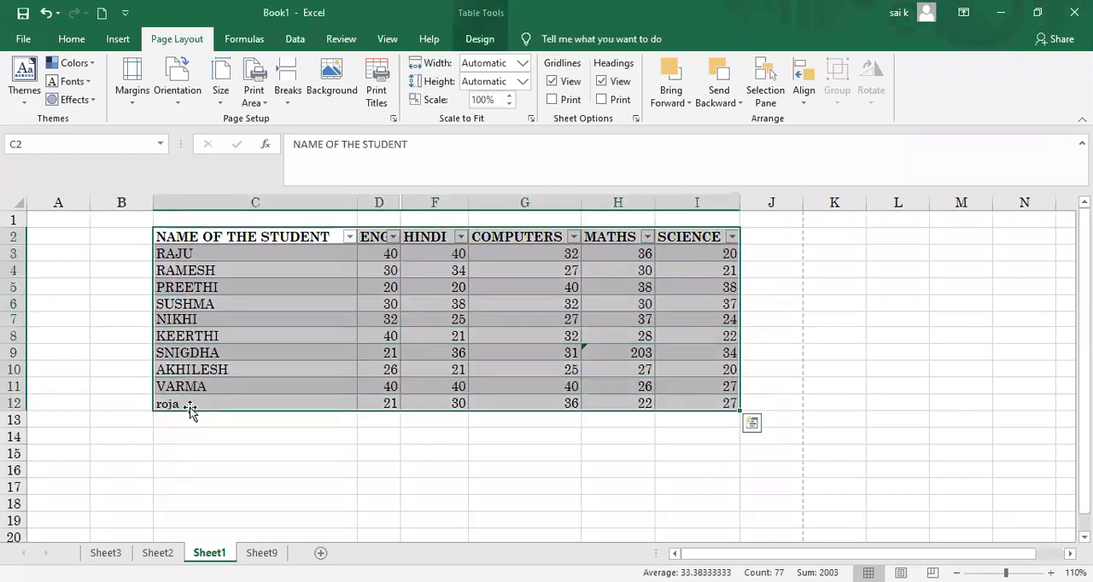
Step: Set the page orientation to Portrait, check the result in print preview, and return to the sheet
{"action": "left_click", "coordinate": [180, 100]}
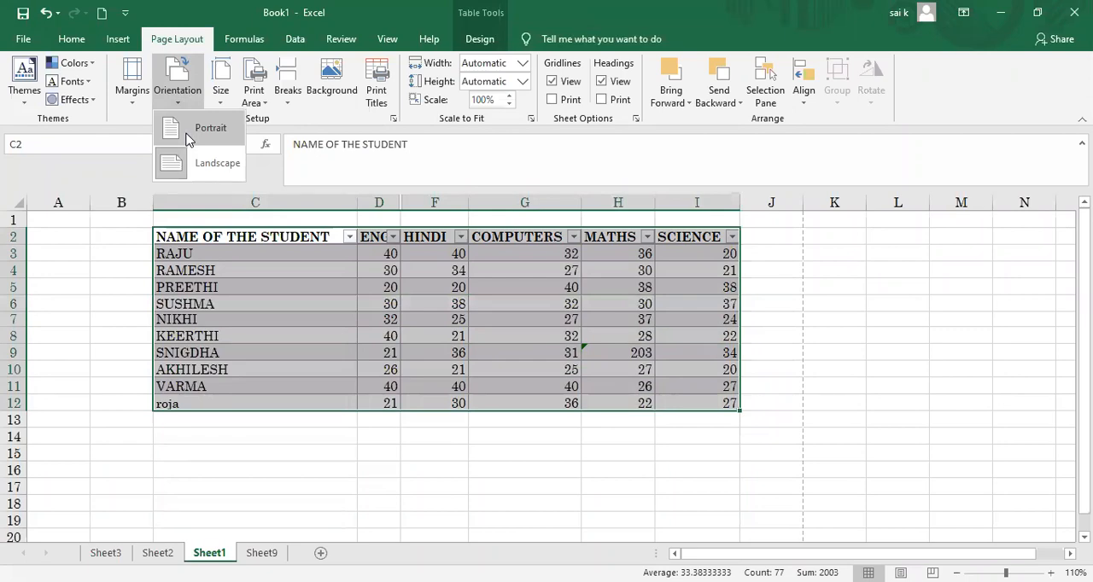
{"action": "left_click", "coordinate": [189, 136]}
{"action": "left_click", "coordinate": [23, 39]}
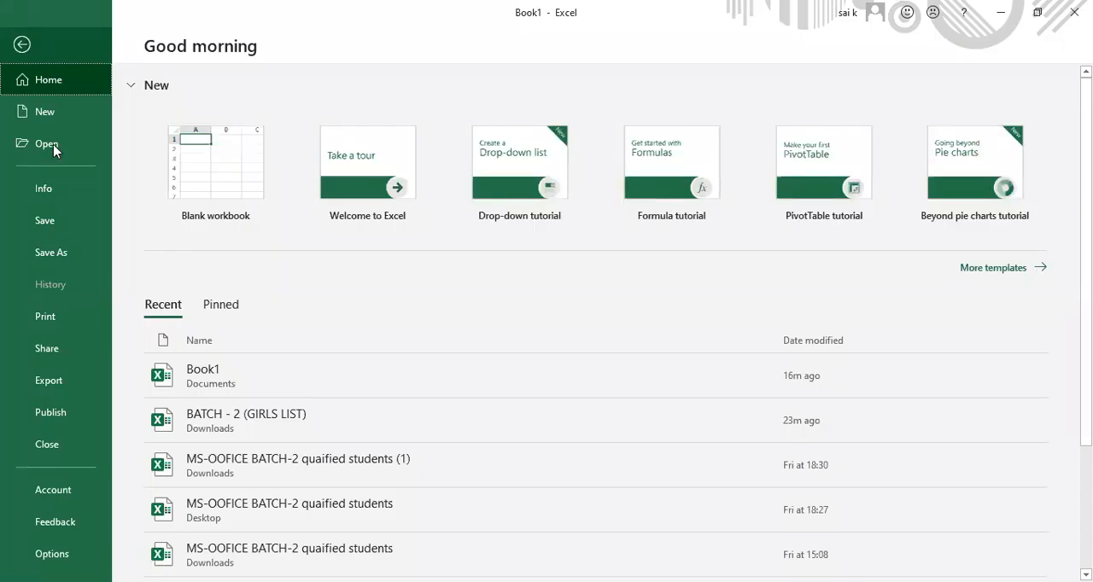
{"action": "left_click", "coordinate": [44, 318]}
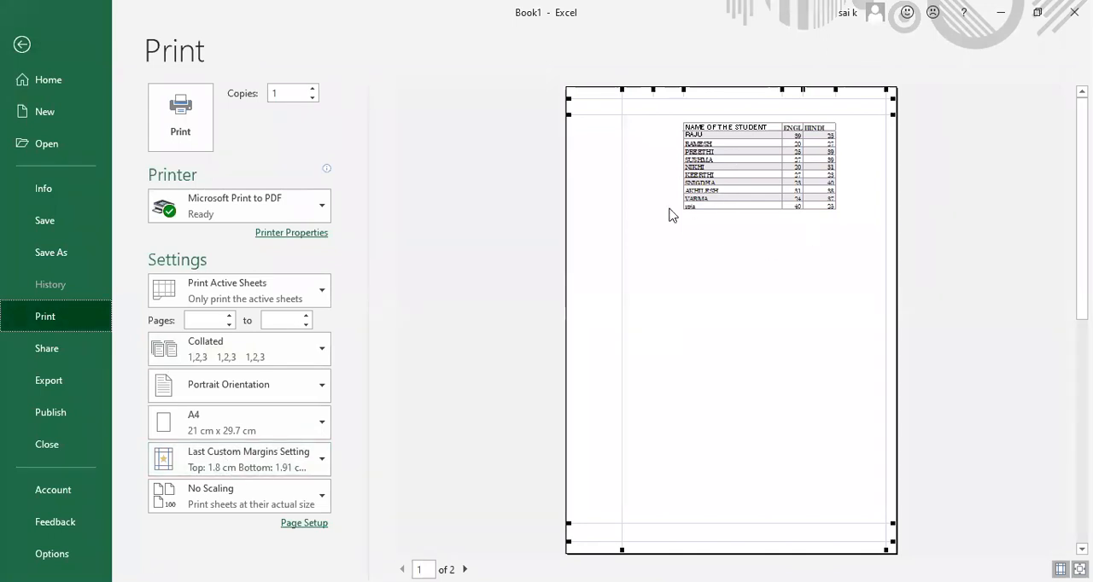
{"action": "left_click", "coordinate": [23, 45]}
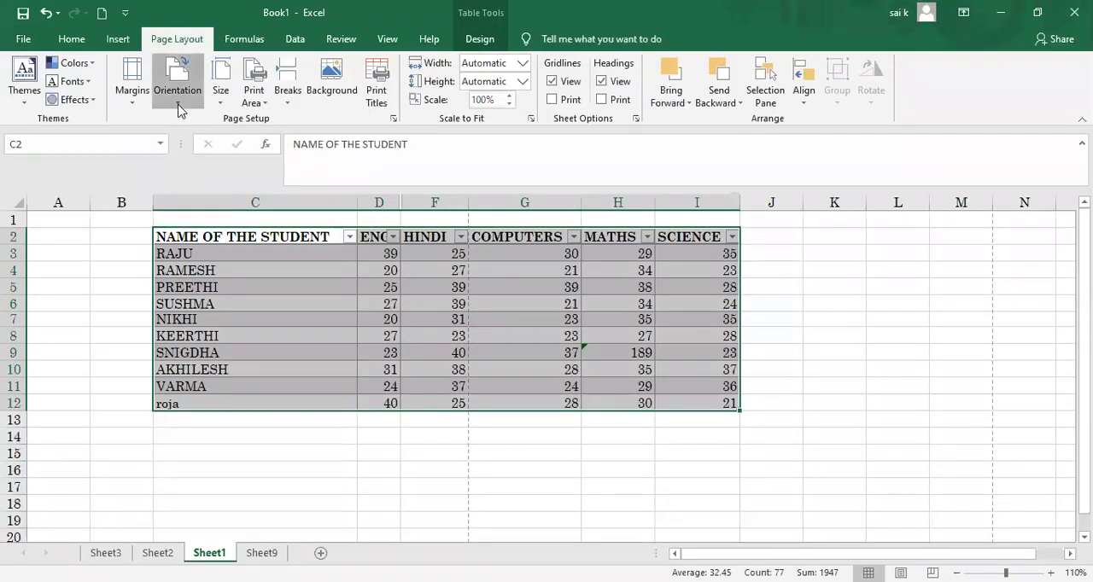
Step: Set the page orientation to Landscape, check the table in print preview, and return to the sheet
{"action": "left_click", "coordinate": [178, 102]}
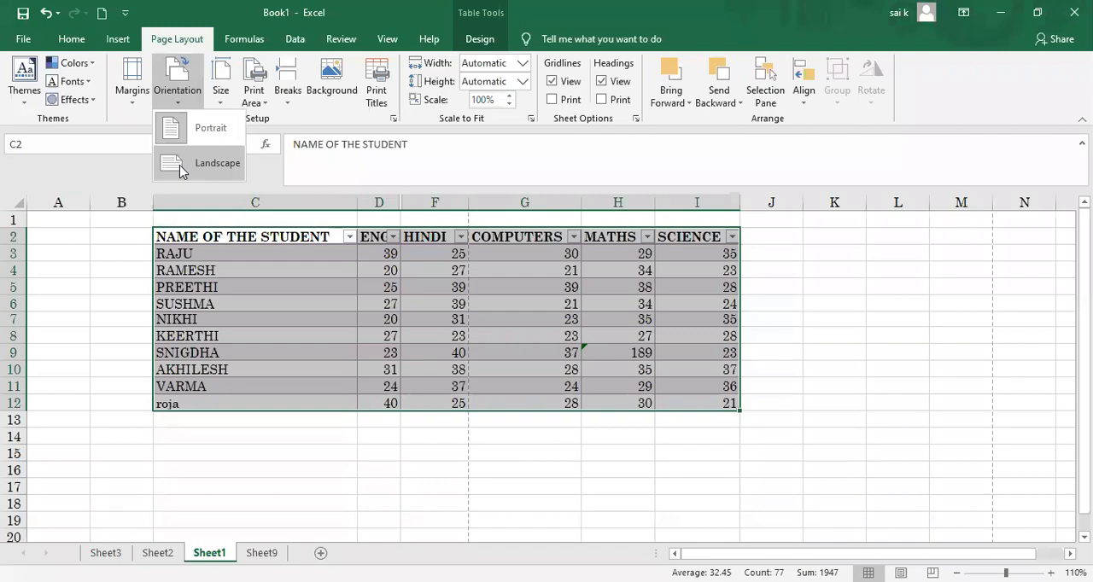
{"action": "left_click", "coordinate": [23, 40]}
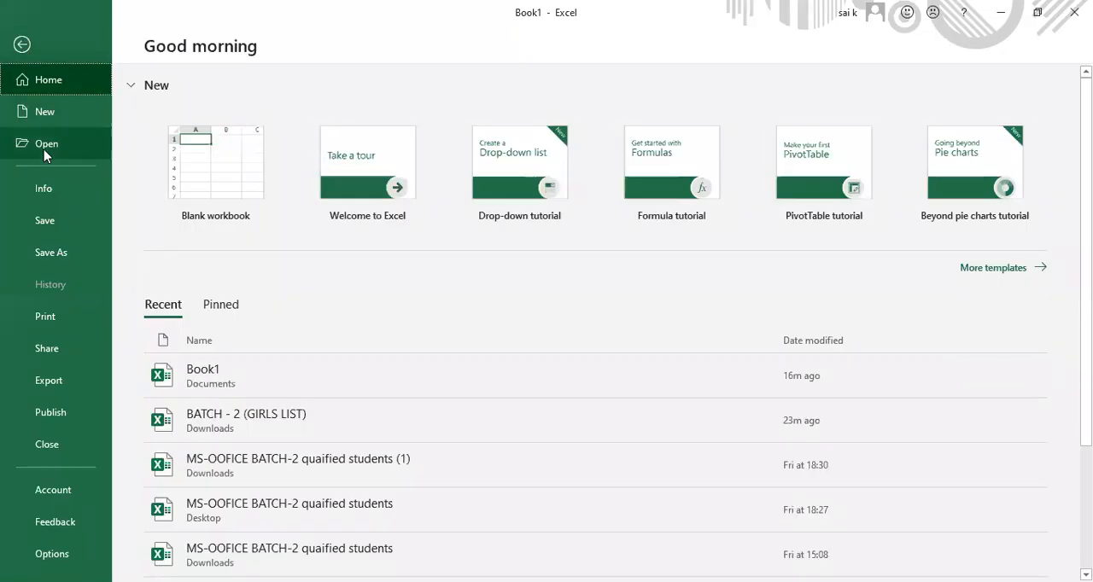
{"action": "left_click", "coordinate": [38, 318]}
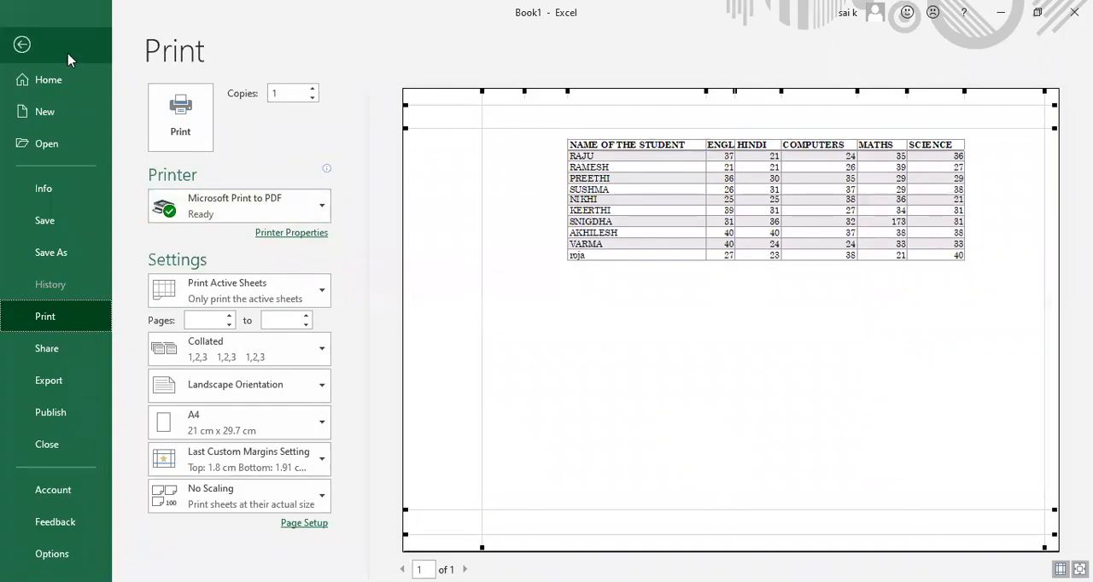
{"action": "left_click", "coordinate": [21, 45]}
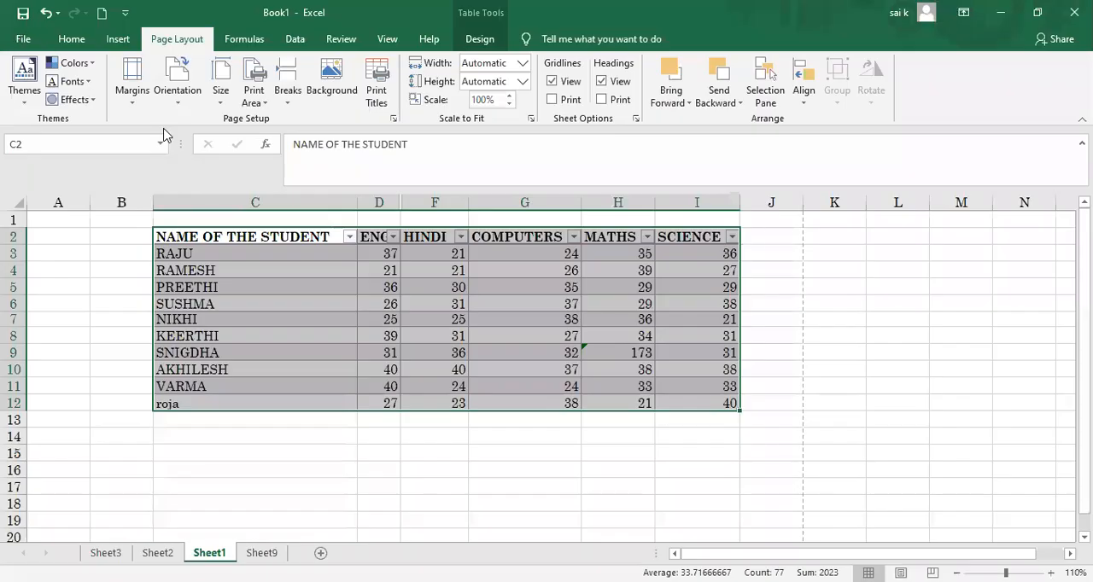
Step: Try the Letter, Tabloid and Legal paper sizes on the sheet one after another
{"action": "left_click", "coordinate": [223, 98]}
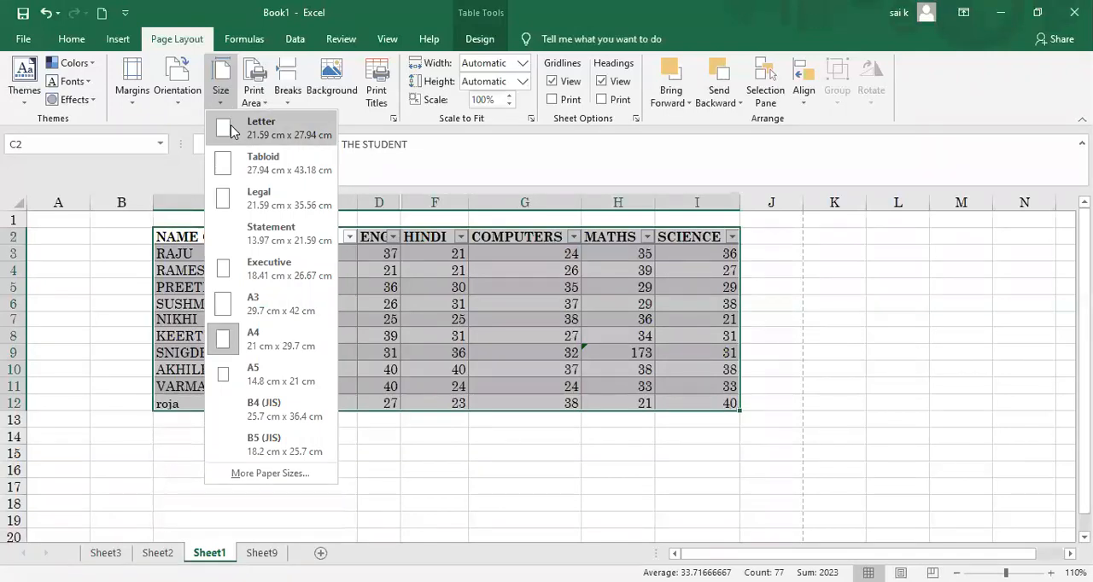
{"action": "left_click", "coordinate": [231, 130]}
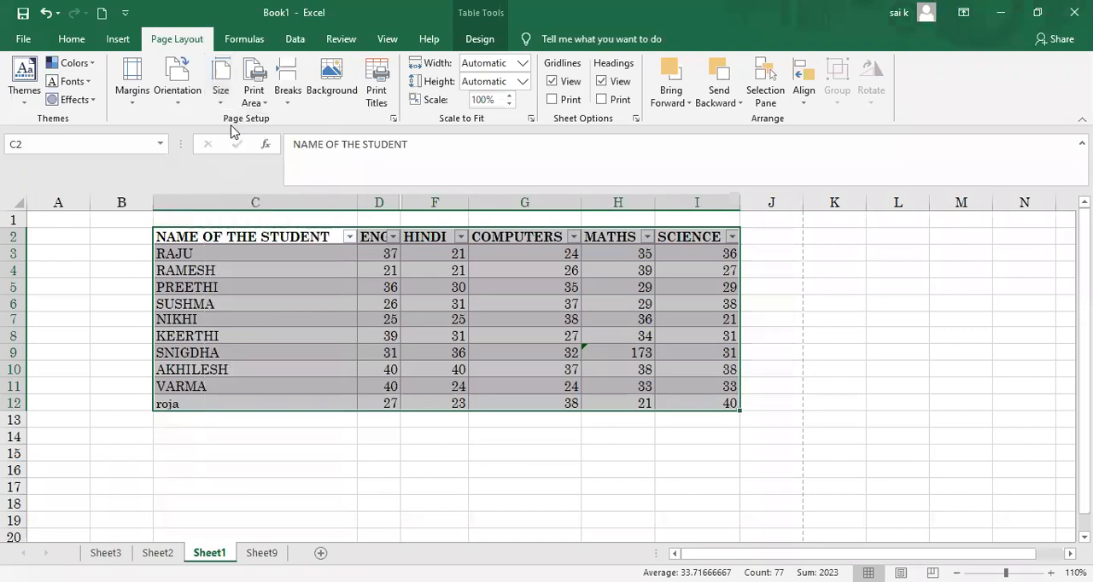
{"action": "left_click", "coordinate": [220, 86]}
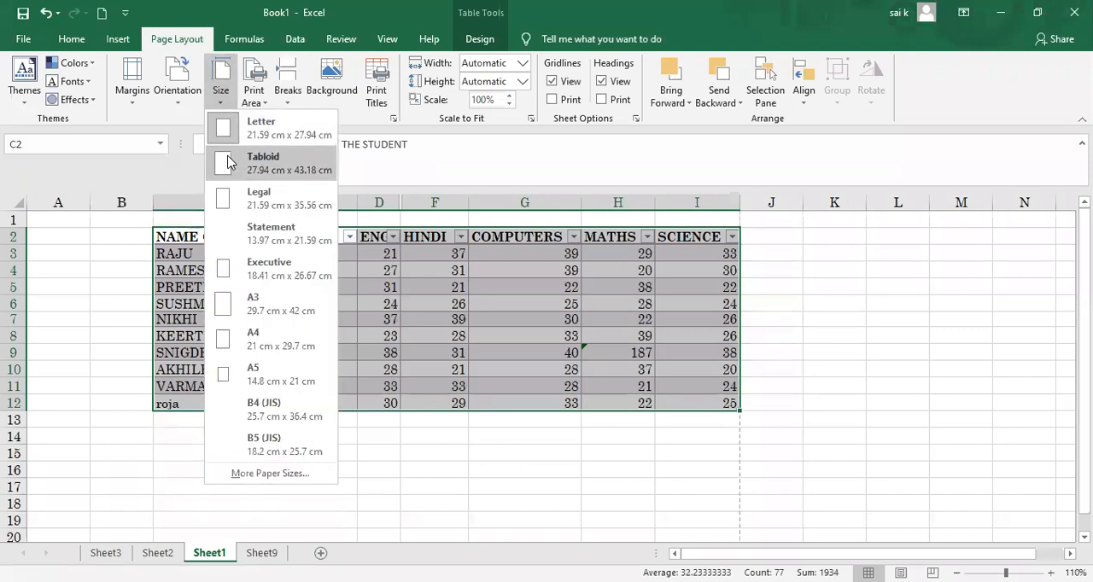
{"action": "left_click", "coordinate": [234, 128]}
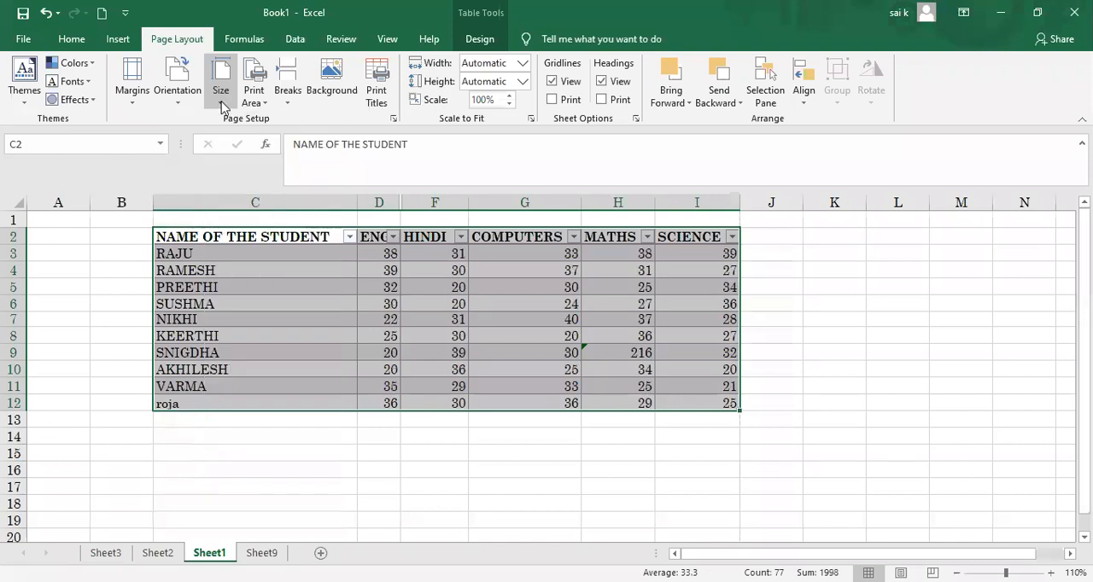
{"action": "left_click", "coordinate": [222, 103]}
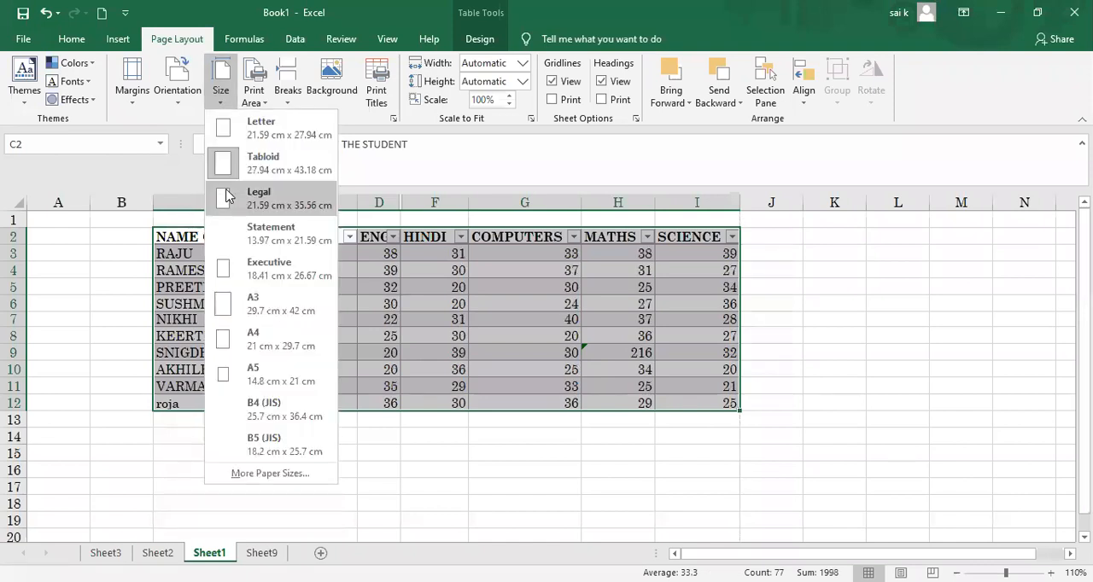
{"action": "left_click", "coordinate": [226, 197]}
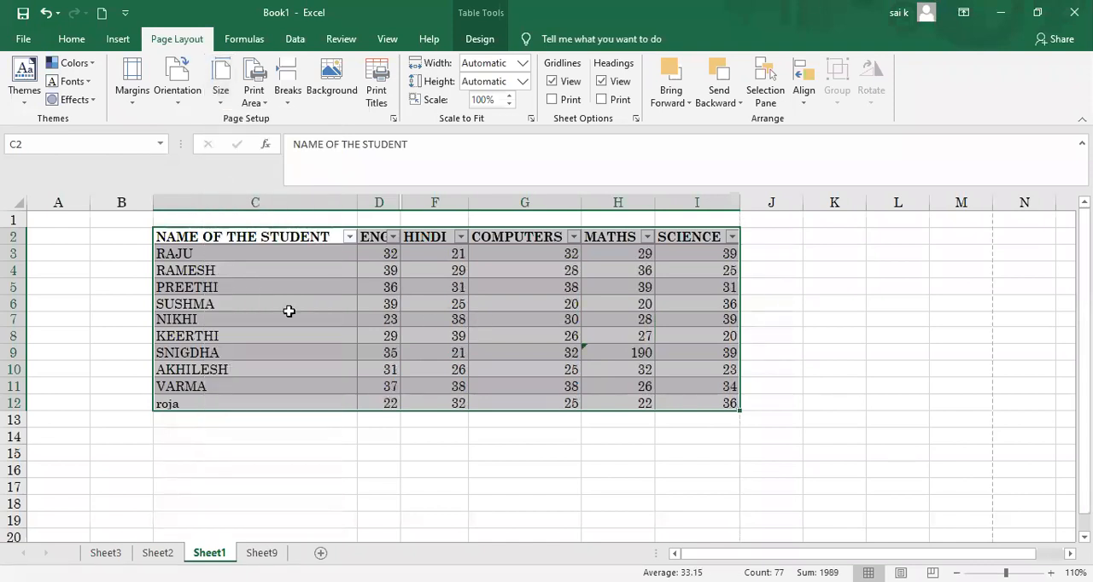
Step: Try the Executive, A4 and Letter paper sizes on the sheet one after another
{"action": "left_click", "coordinate": [221, 96]}
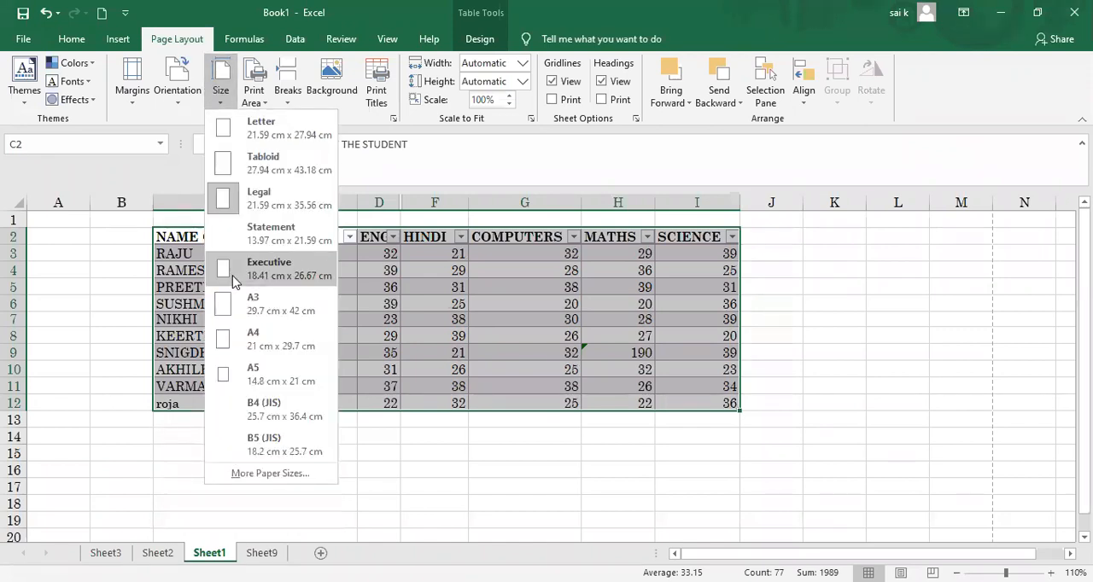
{"action": "left_click", "coordinate": [234, 280]}
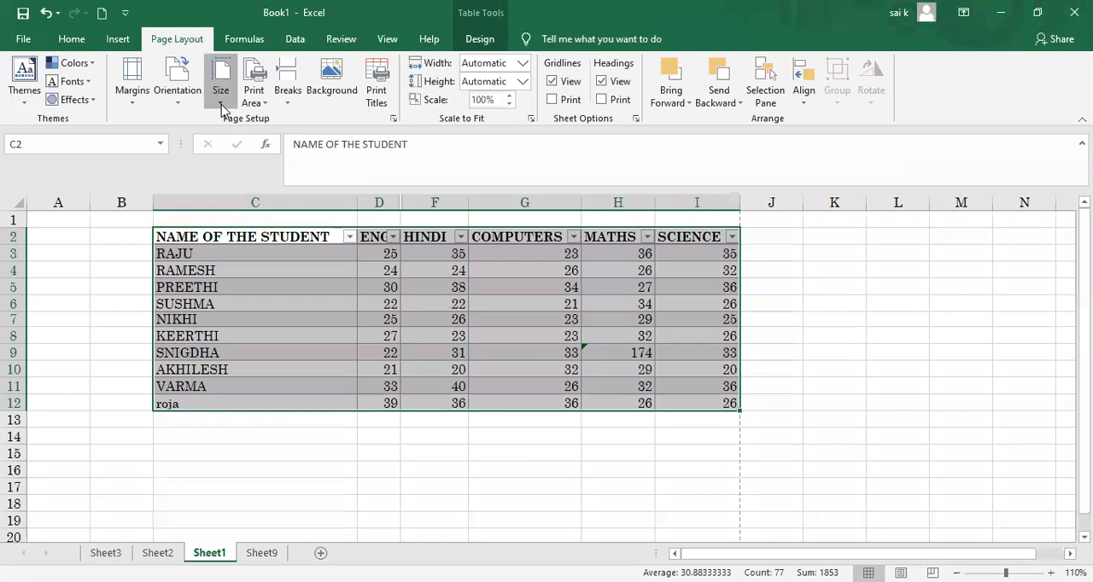
{"action": "left_click", "coordinate": [223, 108]}
{"action": "left_click", "coordinate": [222, 337]}
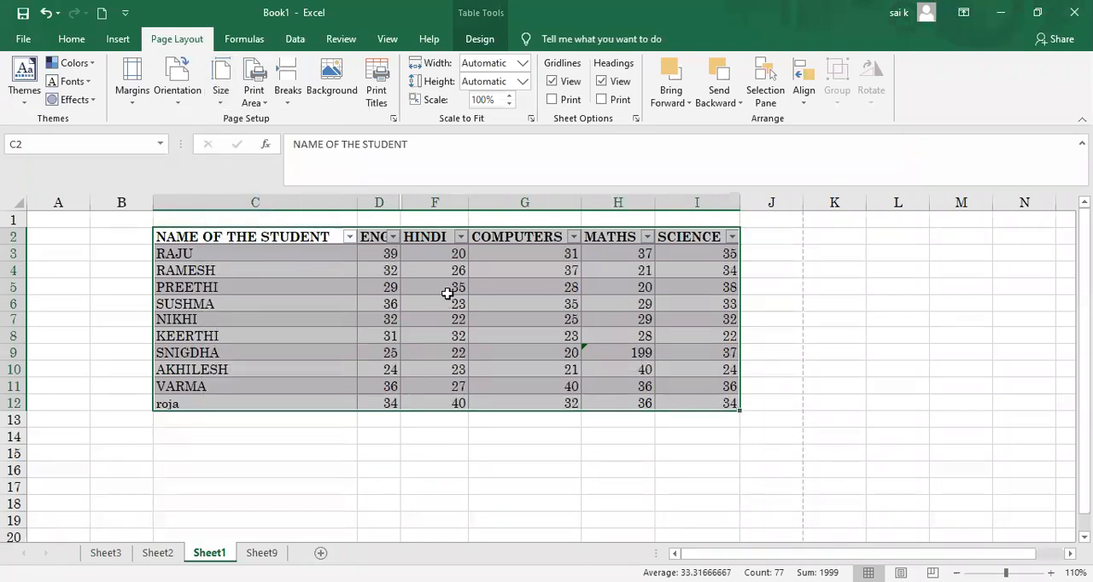
{"action": "left_click", "coordinate": [221, 101]}
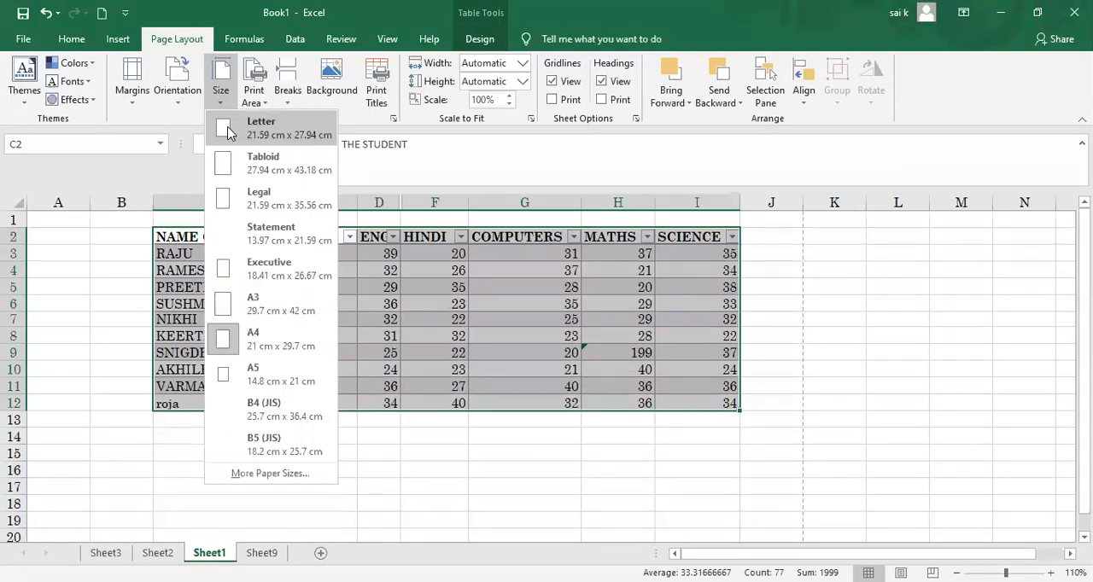
{"action": "left_click", "coordinate": [228, 128]}
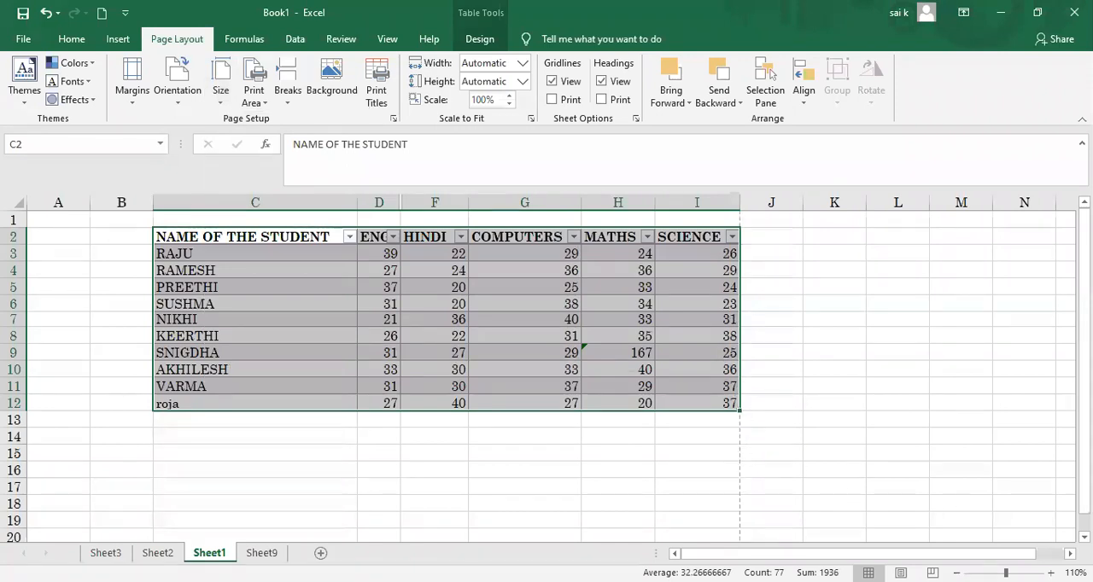
Step: Display the sheet in Page Layout view, zoomed out to 20%, and select cell H18 below the table
{"action": "scroll", "coordinate": [1024, 497], "scroll_direction": "up", "scroll_amount": 2, "text": "ctrl"}
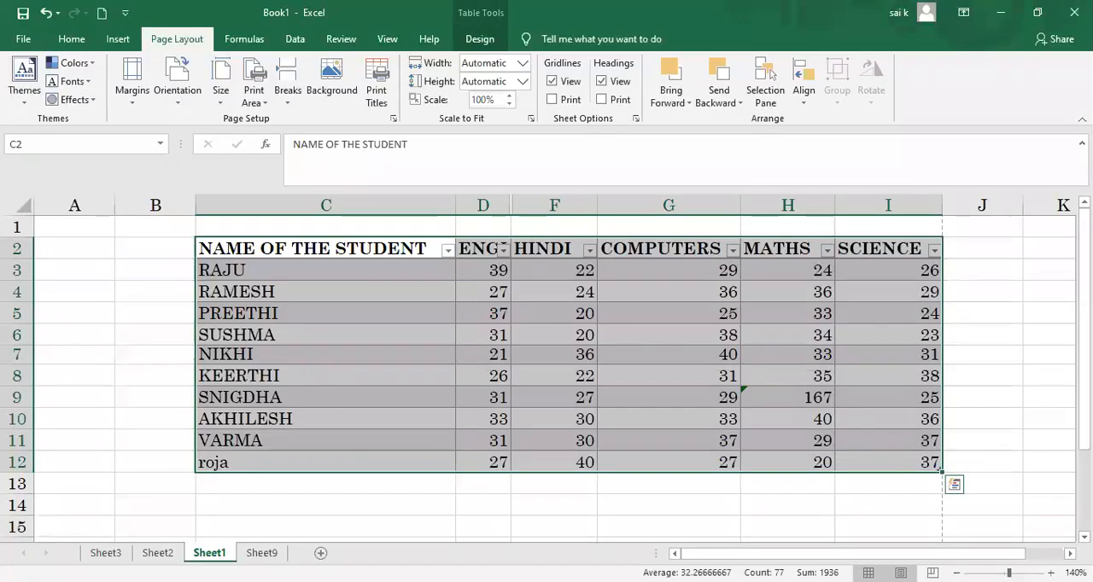
{"action": "left_click", "coordinate": [899, 573]}
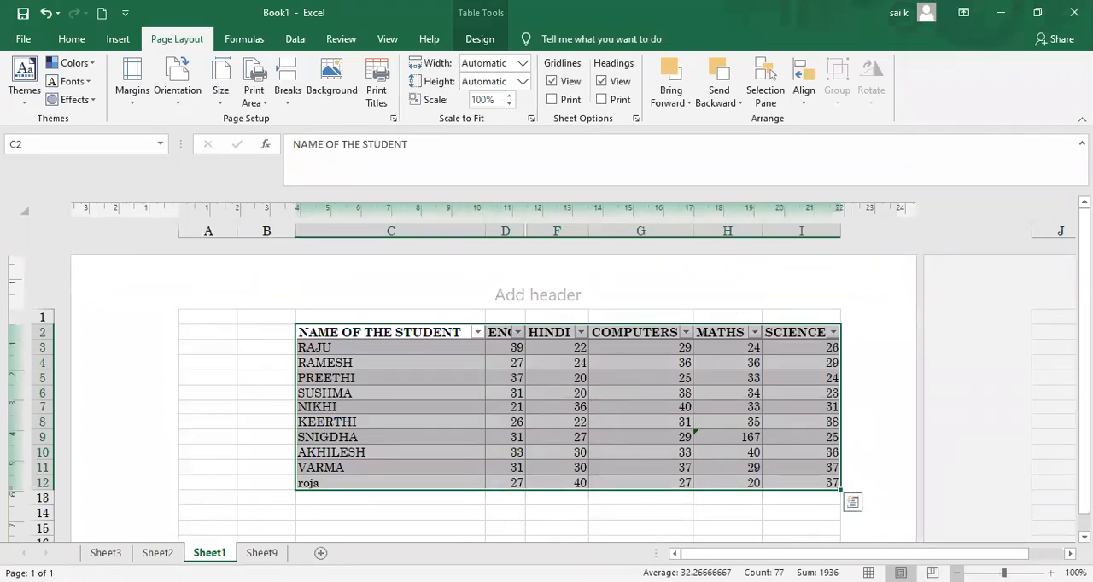
{"action": "left_click", "coordinate": [957, 573]}
{"action": "left_click", "coordinate": [957, 574]}
{"action": "left_click", "coordinate": [956, 573]}
{"action": "left_click", "coordinate": [956, 574]}
{"action": "left_click", "coordinate": [956, 573]}
{"action": "left_click", "coordinate": [956, 574]}
{"action": "left_click", "coordinate": [956, 573]}
{"action": "left_click", "coordinate": [956, 574]}
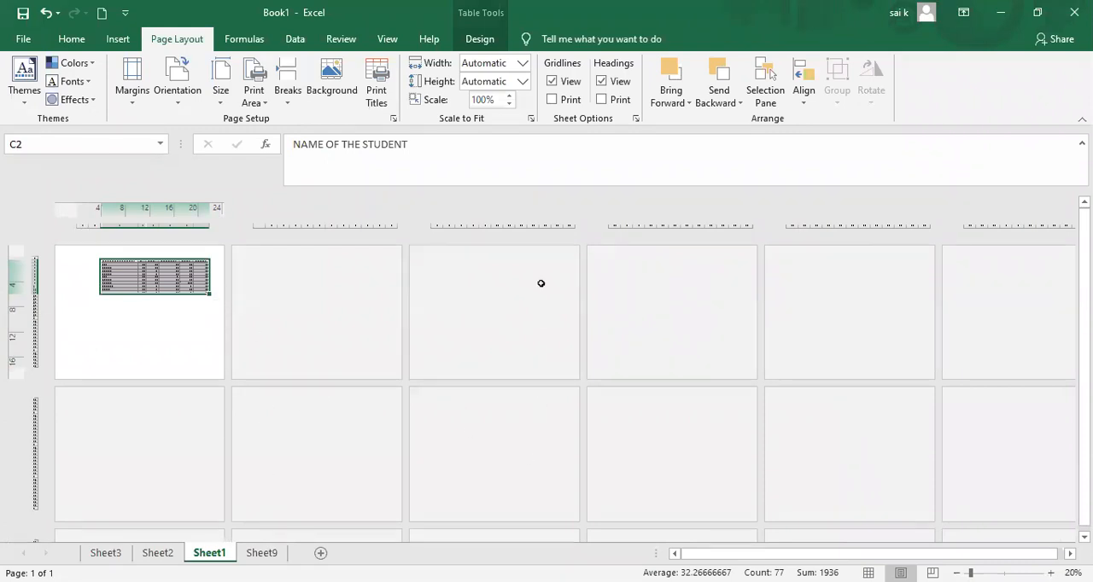
{"action": "left_click", "coordinate": [181, 310]}
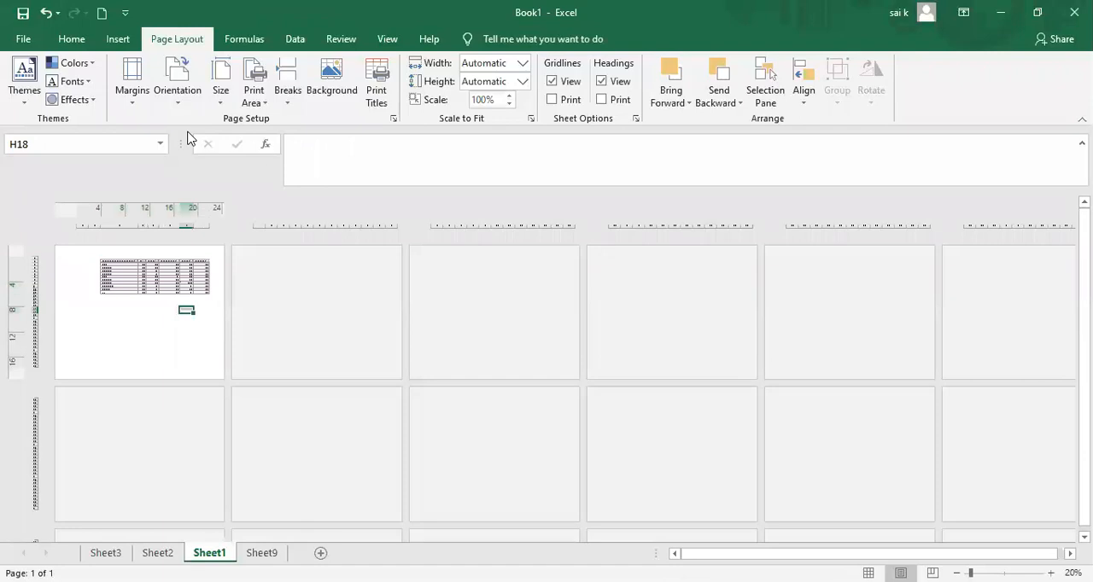
Step: Set the paper size to A3 and compare it with A4 in Page Layout view
{"action": "left_click", "coordinate": [221, 94]}
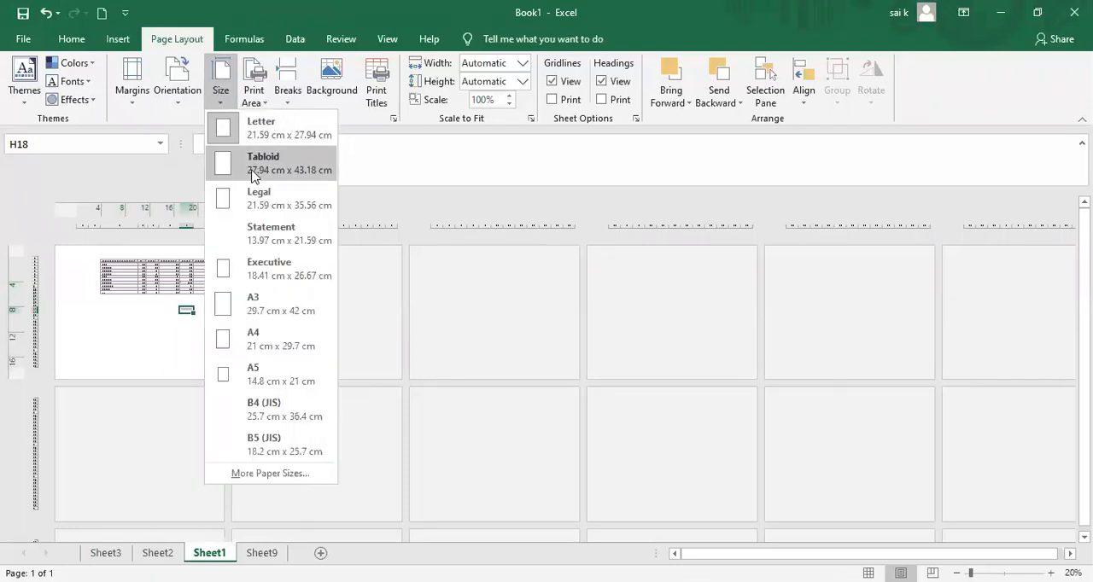
{"action": "left_click", "coordinate": [257, 304]}
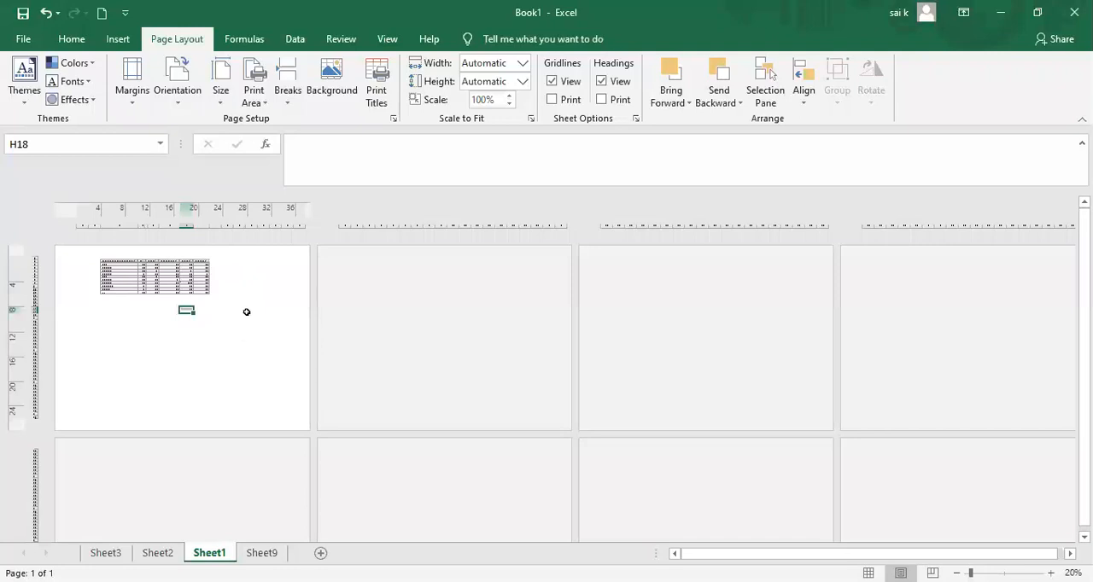
{"action": "left_click", "coordinate": [226, 102]}
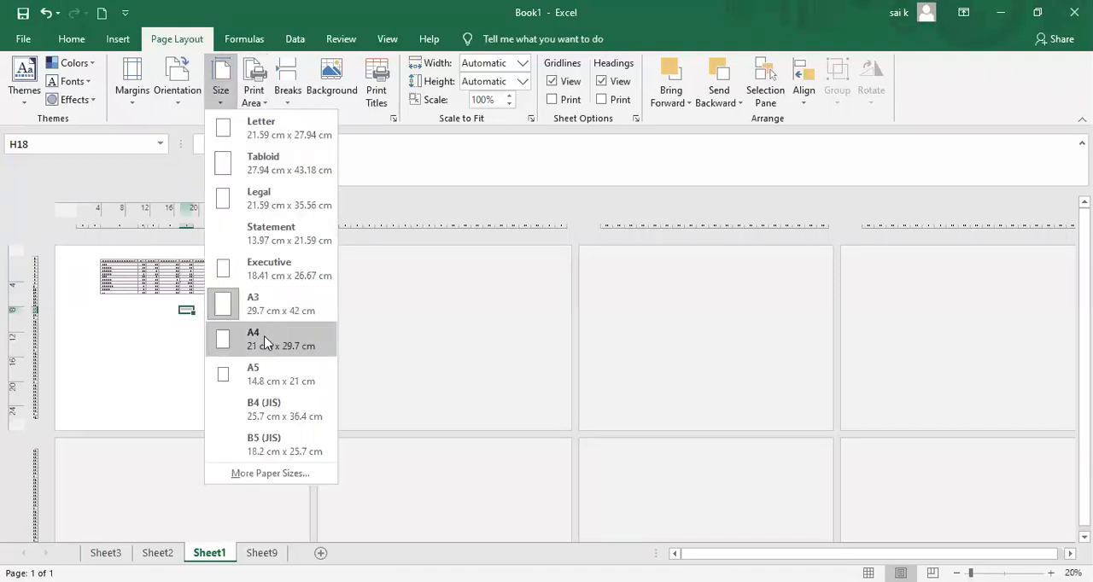
{"action": "left_click", "coordinate": [265, 341]}
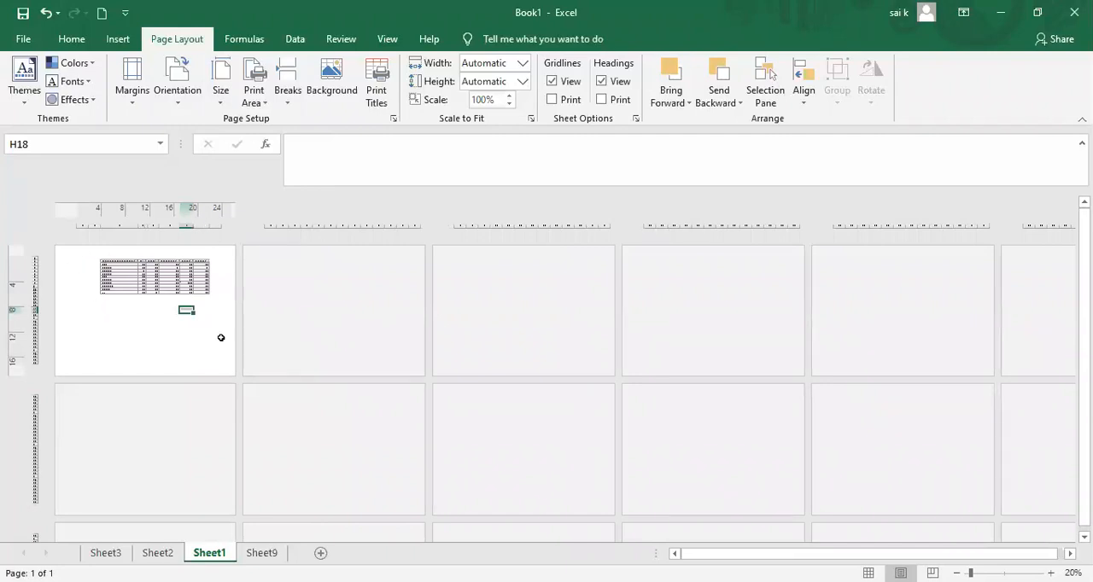
Step: Set the paper size to A3 again and select a cell beside the marks table
{"action": "left_click", "coordinate": [220, 104]}
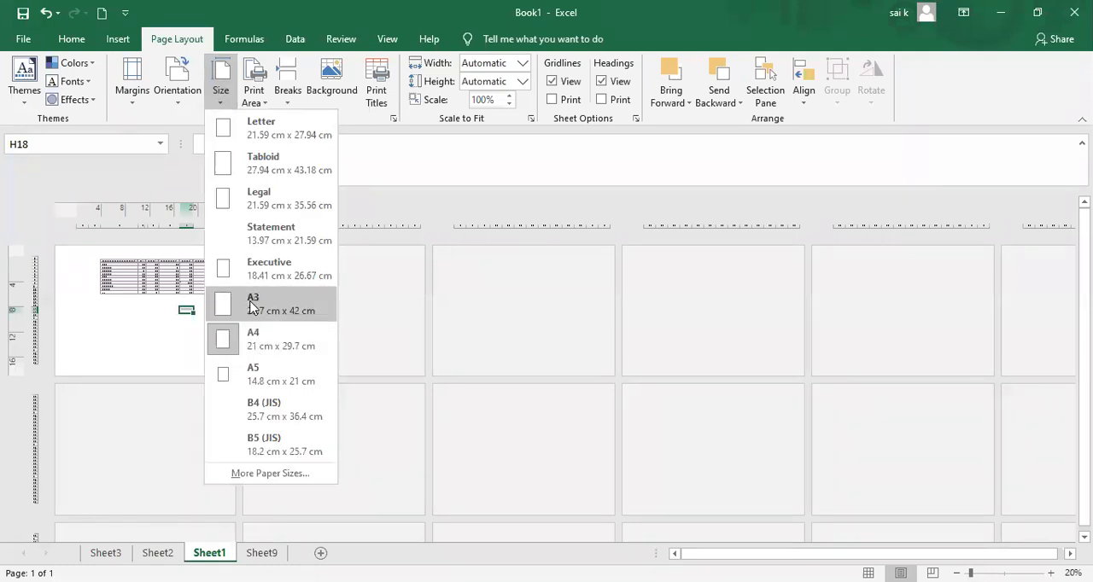
{"action": "left_click", "coordinate": [251, 307]}
{"action": "left_click", "coordinate": [245, 291]}
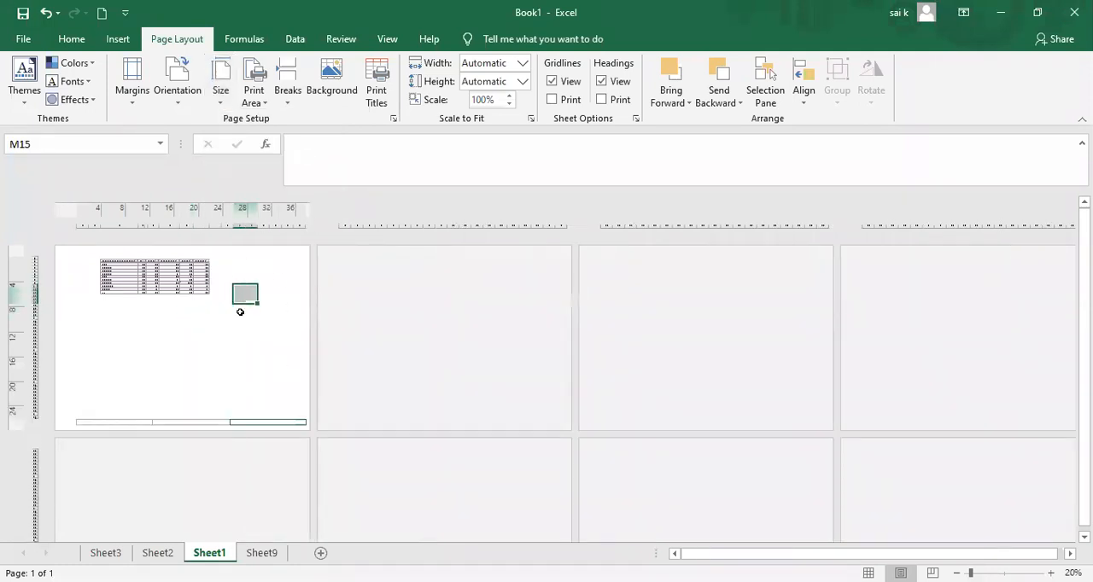
{"action": "left_click", "coordinate": [223, 103]}
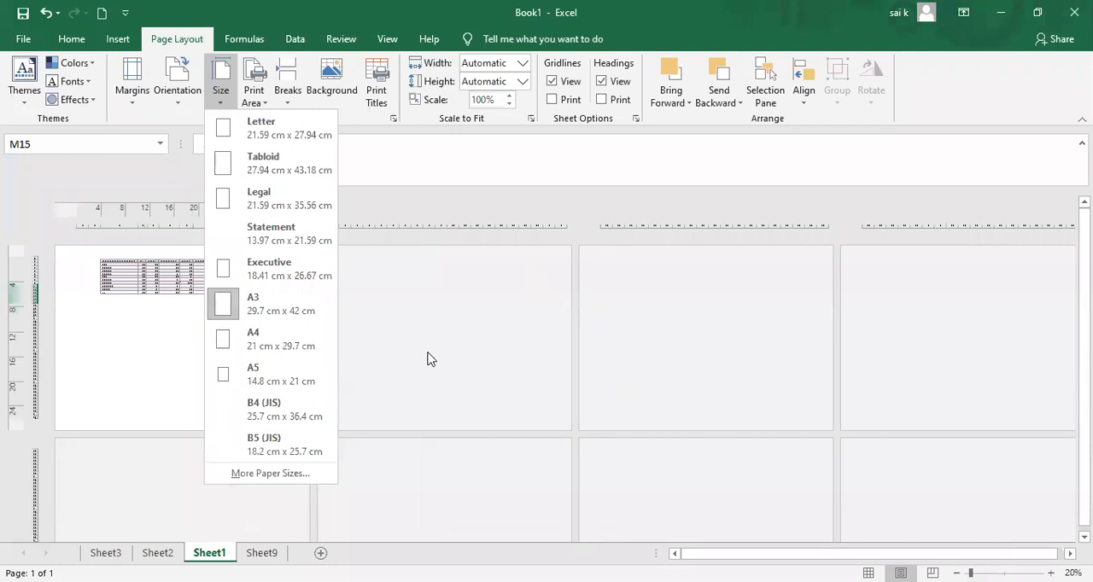
{"action": "left_click", "coordinate": [656, 301]}
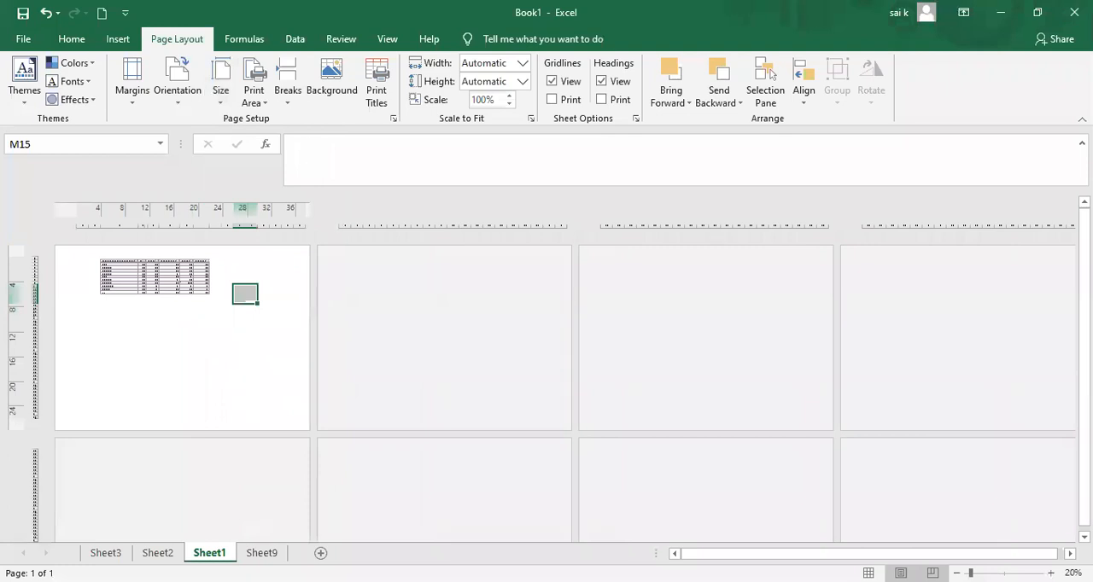
Step: In Page Break Preview, extend the marks table across to column M and the print area down to row 35
{"action": "left_click", "coordinate": [932, 573]}
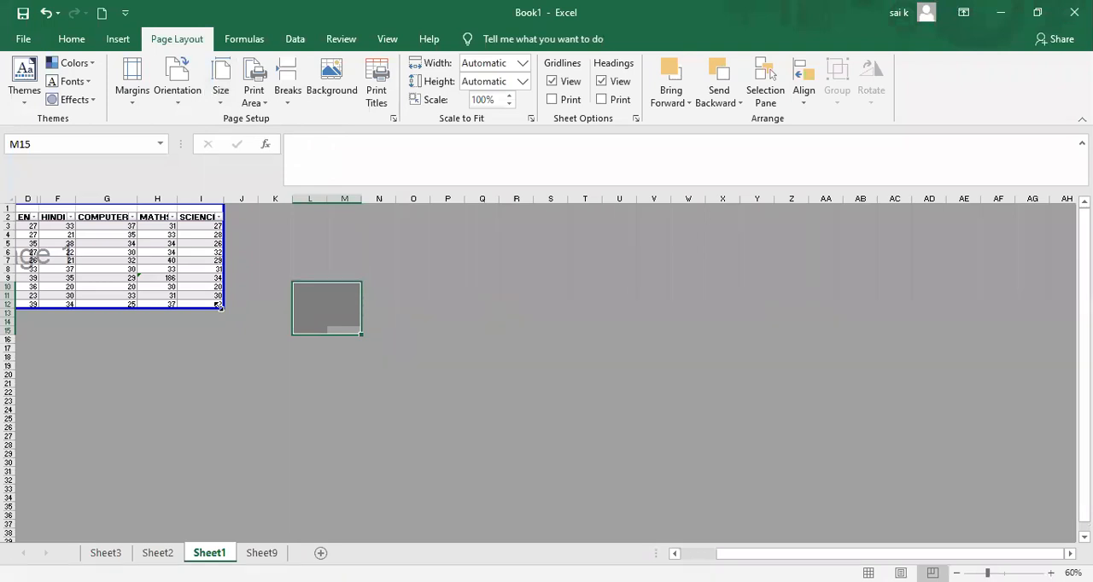
{"action": "left_click_drag", "start_coordinate": [219, 306], "coordinate": [361, 305]}
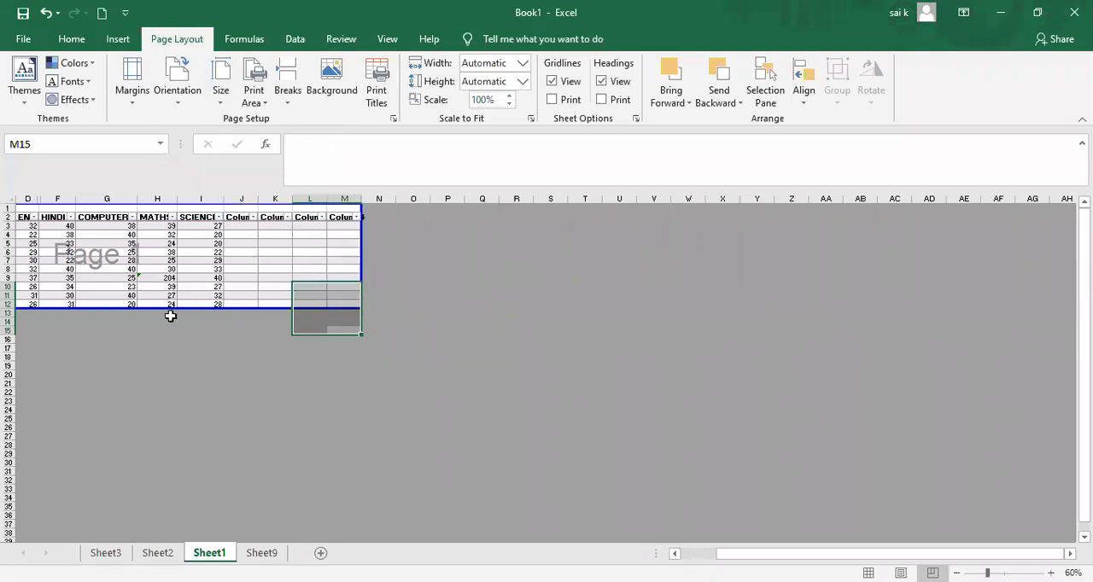
{"action": "left_click_drag", "start_coordinate": [173, 308], "coordinate": [197, 510]}
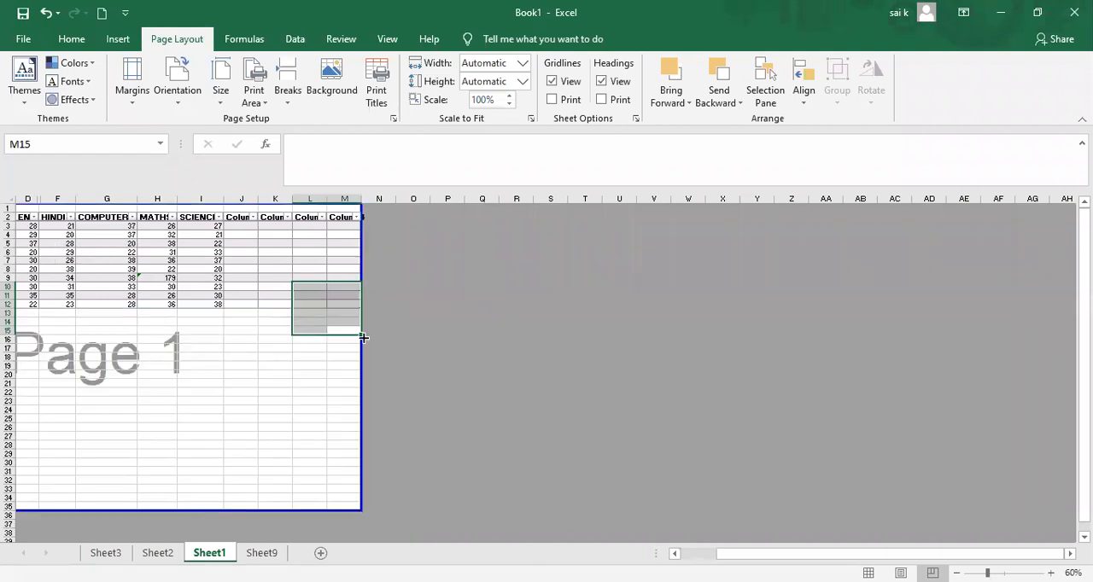
Step: Fill the blank range L10:M15 across to column V, widen the print area to column R, and move the dashed page break onto its edge
{"action": "left_click_drag", "start_coordinate": [359, 333], "coordinate": [662, 271]}
{"action": "left_click_drag", "start_coordinate": [361, 217], "coordinate": [535, 201]}
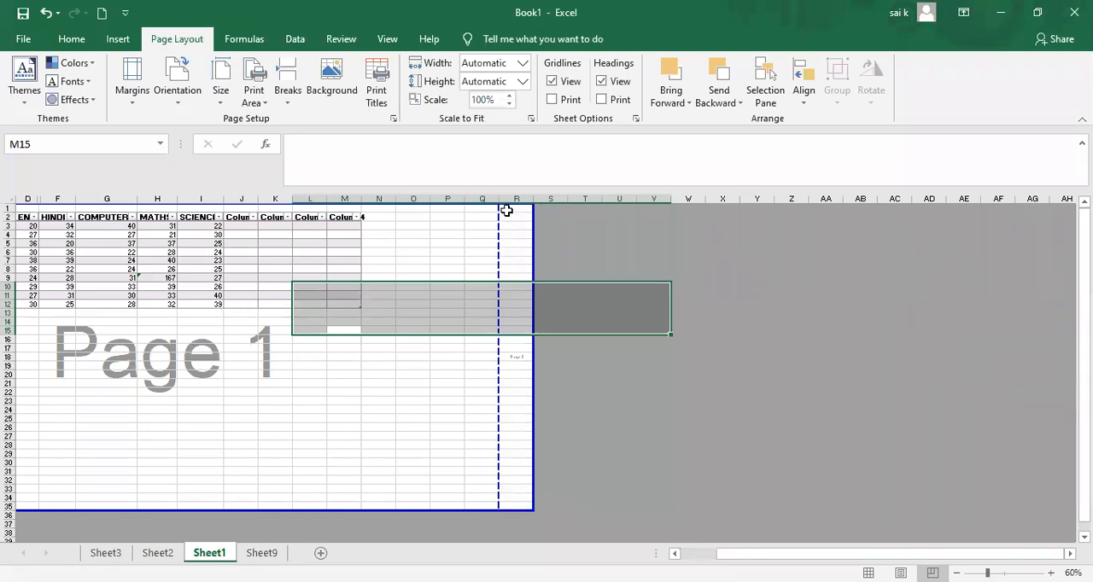
{"action": "left_click_drag", "start_coordinate": [500, 206], "coordinate": [536, 211]}
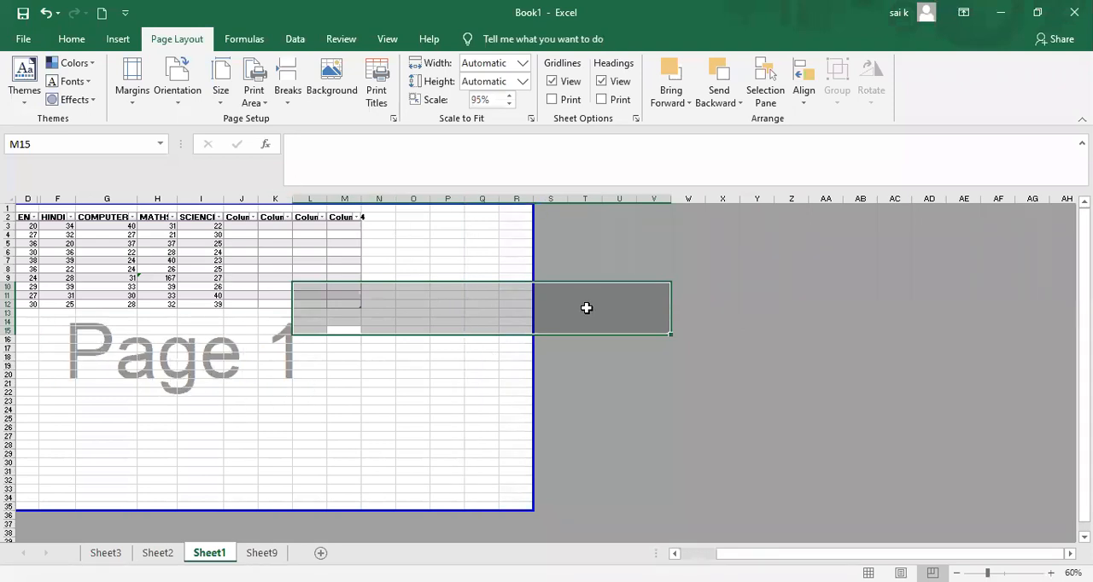
{"action": "left_click", "coordinate": [255, 105]}
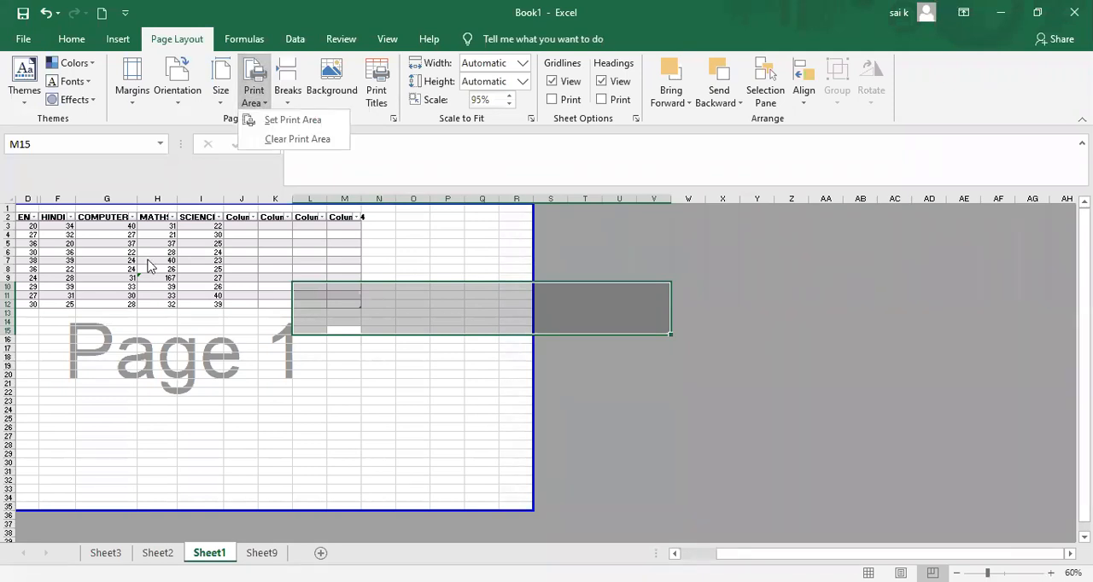
{"action": "left_click", "coordinate": [147, 265]}
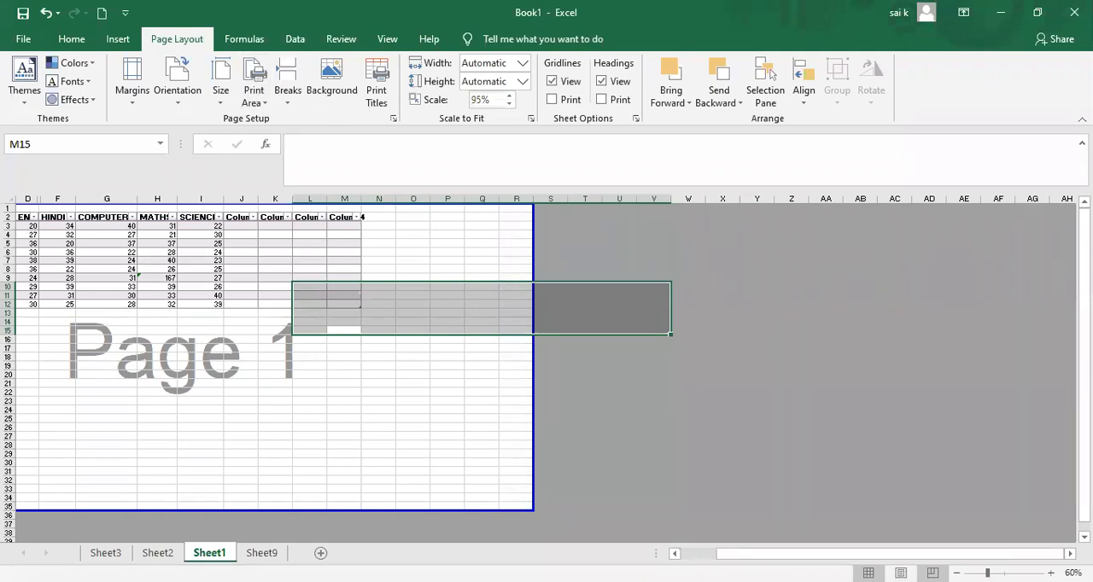
Step: Return to Normal view and show the whole marks table at 100% zoom
{"action": "left_click", "coordinate": [868, 573]}
{"action": "left_click", "coordinate": [787, 351]}
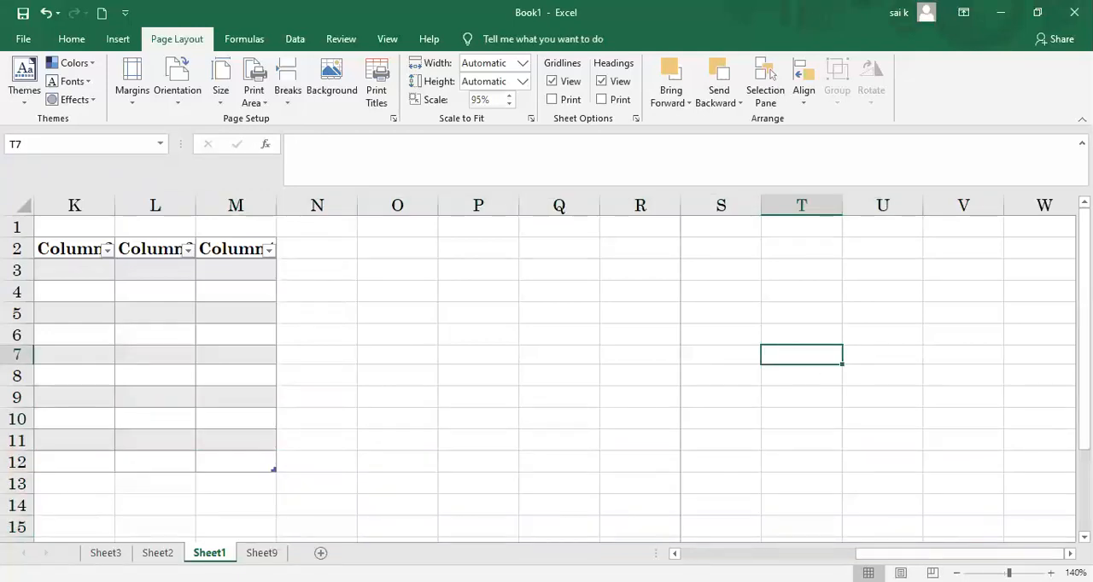
{"action": "left_click", "coordinate": [772, 555]}
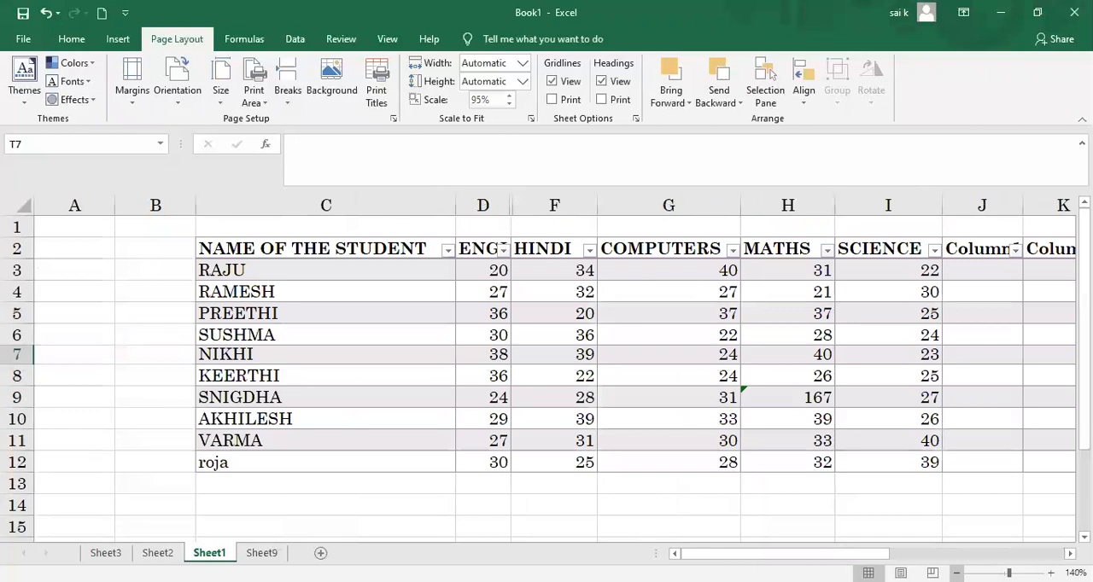
{"action": "left_click", "coordinate": [956, 573]}
{"action": "left_click", "coordinate": [956, 573]}
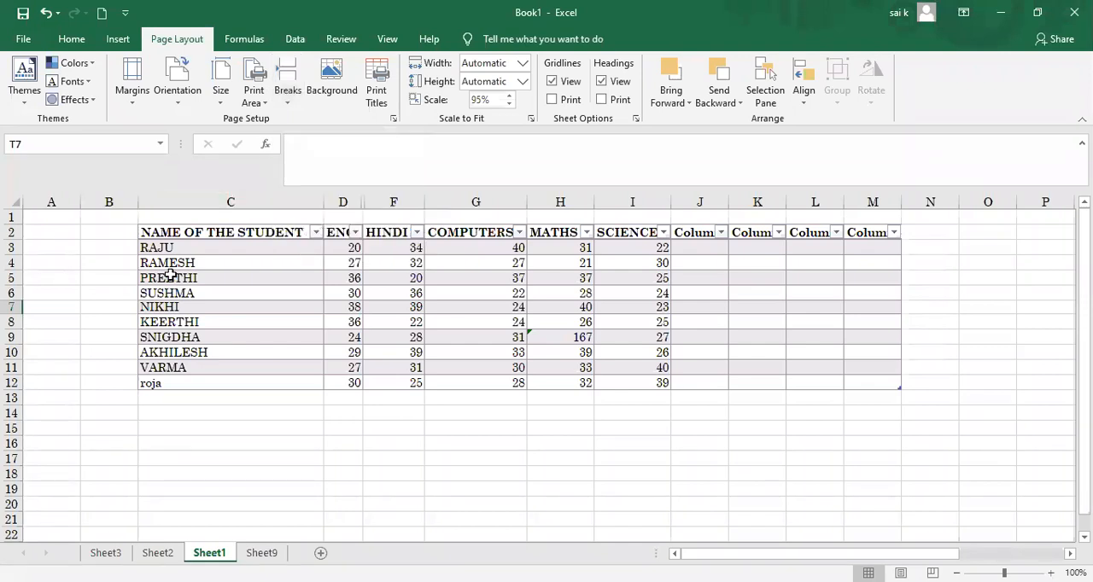
Step: Select the English and Hindi marks from D3 to F12 and insert a page break there
{"action": "left_click_drag", "start_coordinate": [152, 246], "coordinate": [215, 298]}
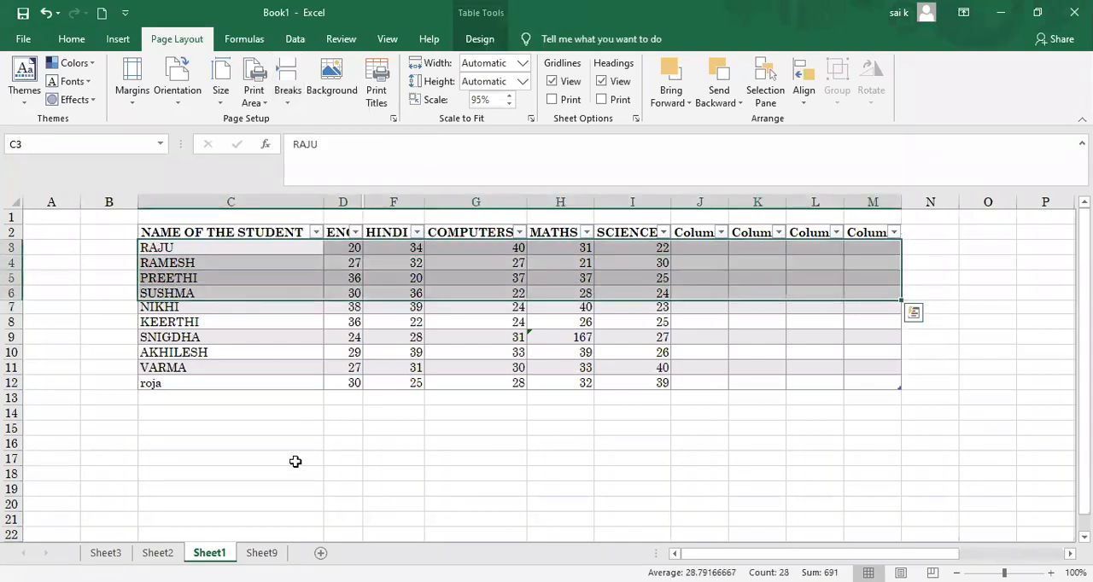
{"action": "left_click", "coordinate": [295, 459]}
{"action": "left_click_drag", "start_coordinate": [341, 247], "coordinate": [398, 382]}
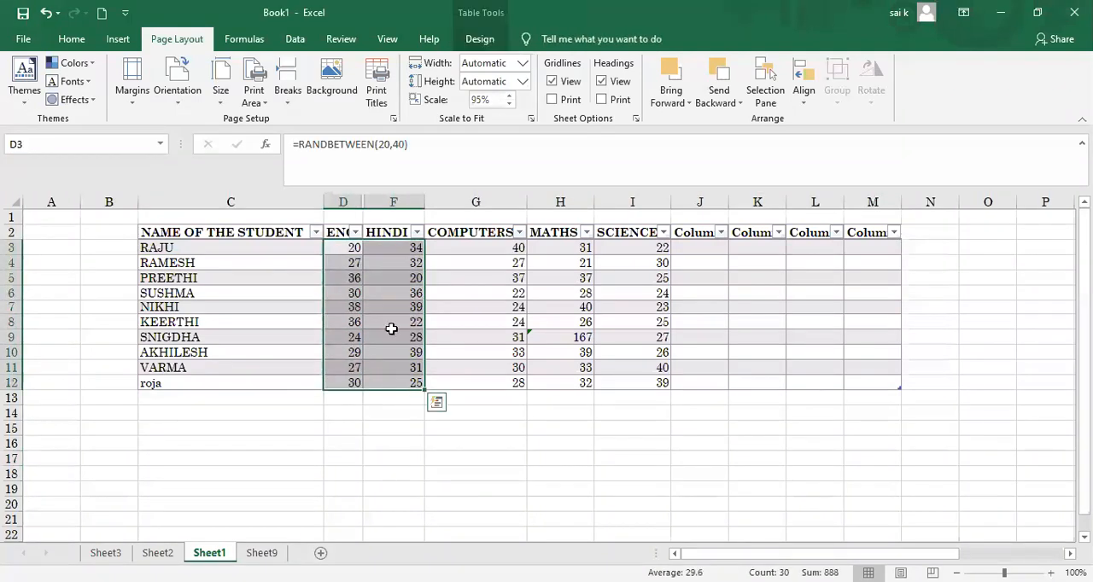
{"action": "left_click", "coordinate": [287, 100]}
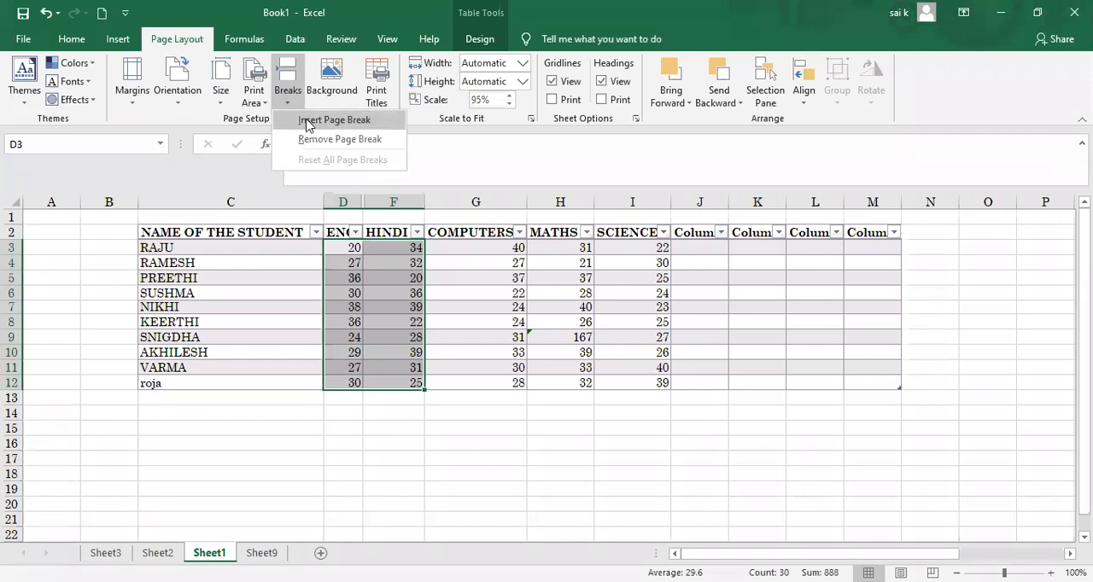
{"action": "left_click", "coordinate": [309, 122]}
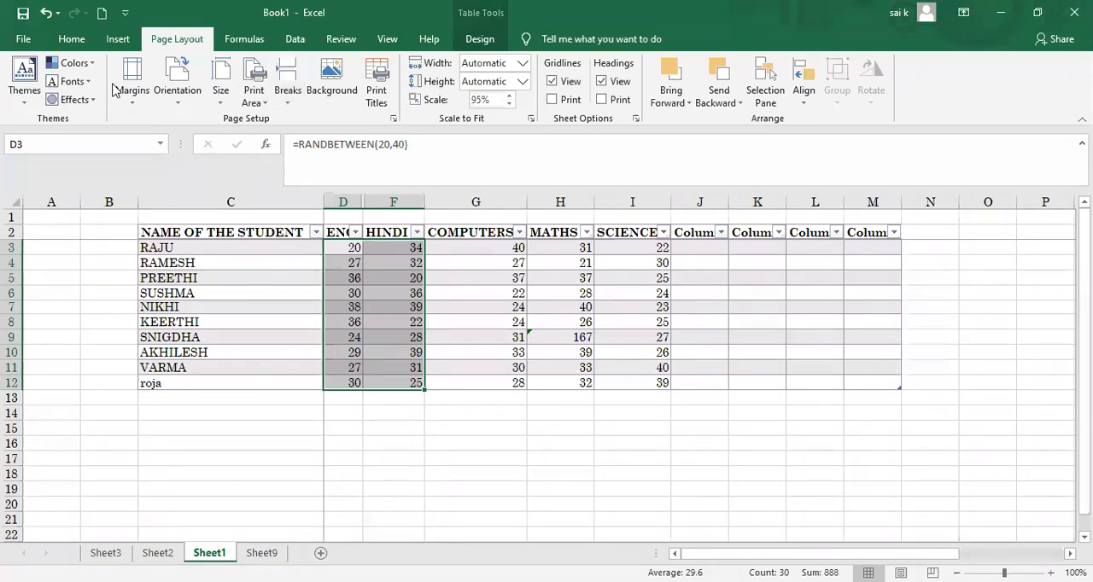
Step: Examine how the inserted page break splits the table in the print preview, then return to the sheet
{"action": "left_click", "coordinate": [23, 38]}
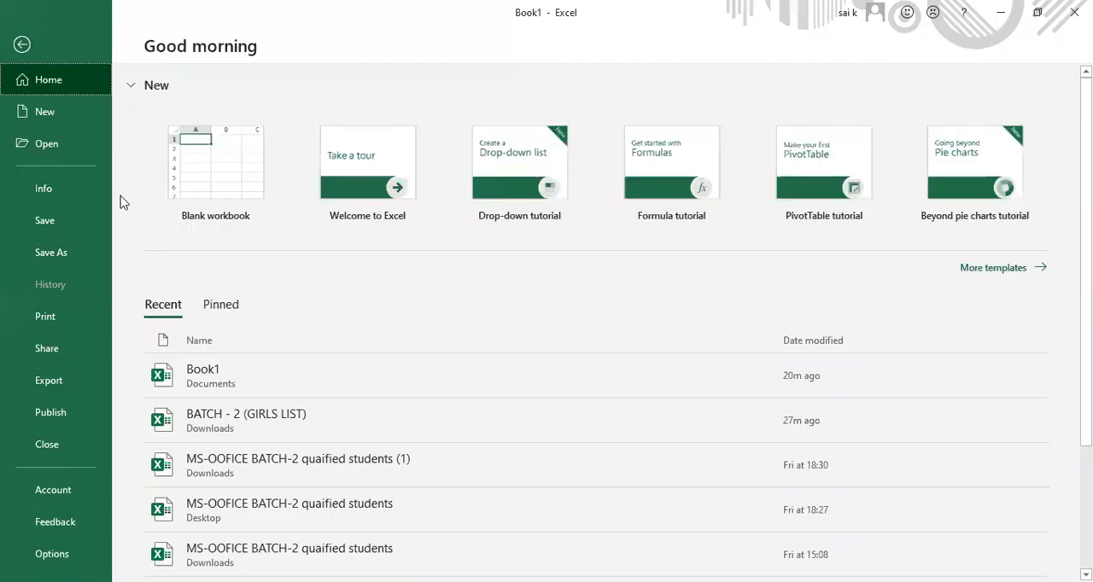
{"action": "left_click", "coordinate": [54, 317]}
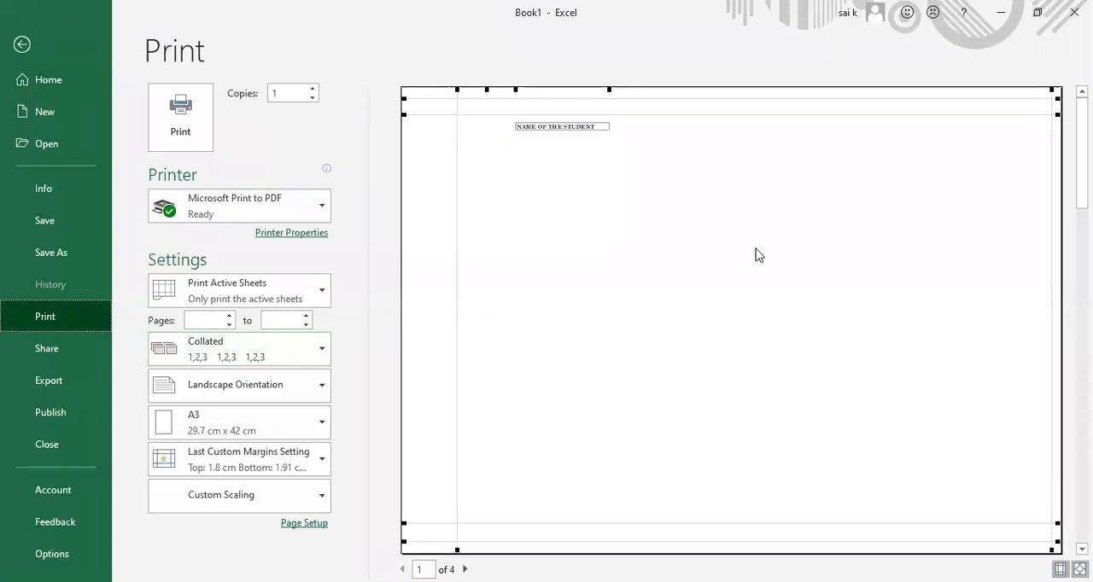
{"action": "left_click", "coordinate": [568, 136]}
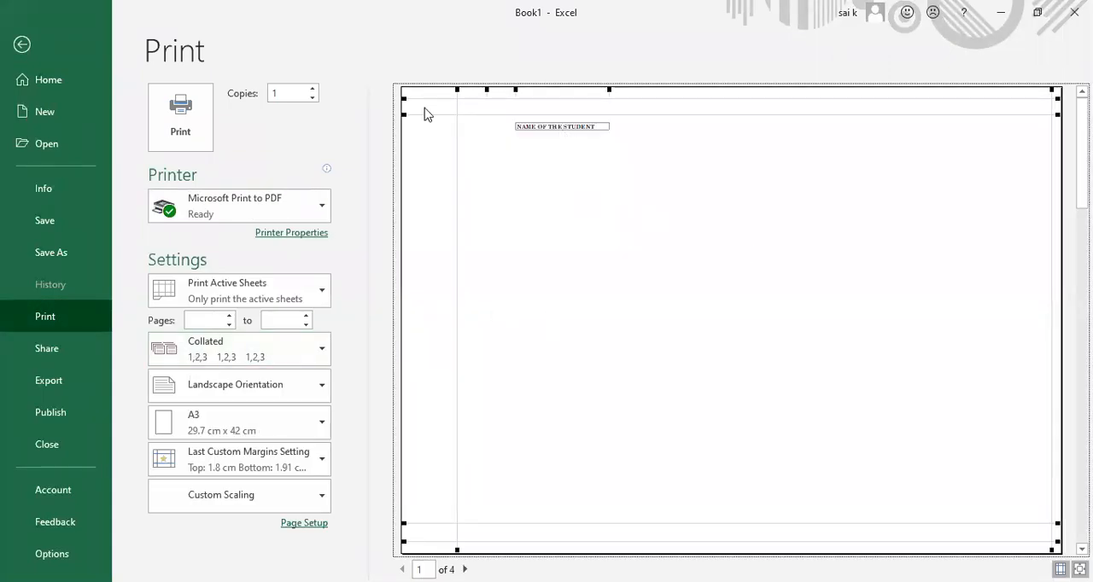
{"action": "left_click", "coordinate": [22, 45]}
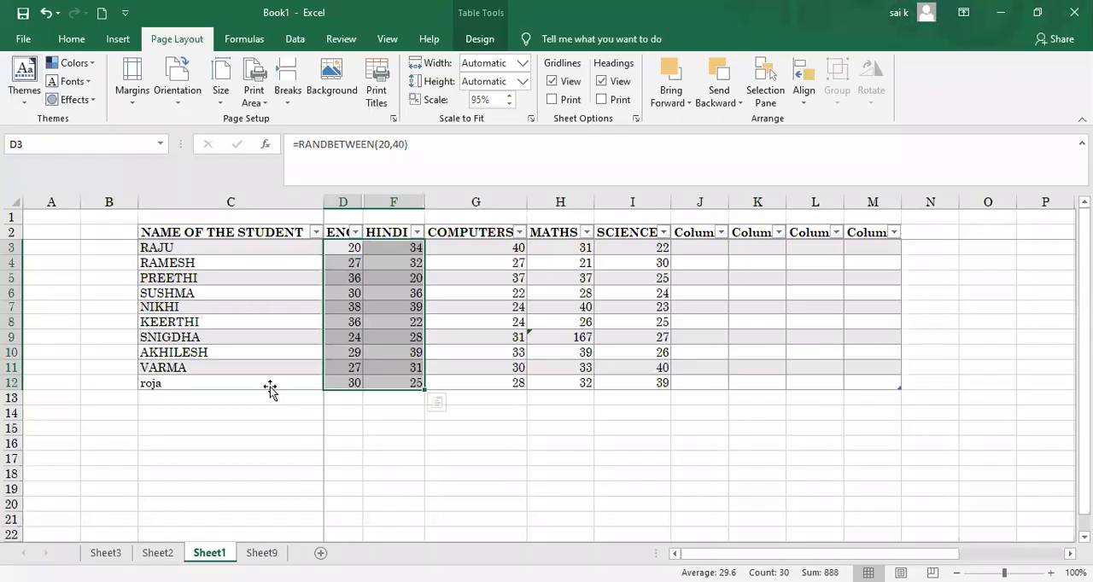
Step: Select the student name column from C2 to C11 and insert another page break there
{"action": "key", "text": "ctrl+a"}
{"action": "left_click", "coordinate": [469, 455]}
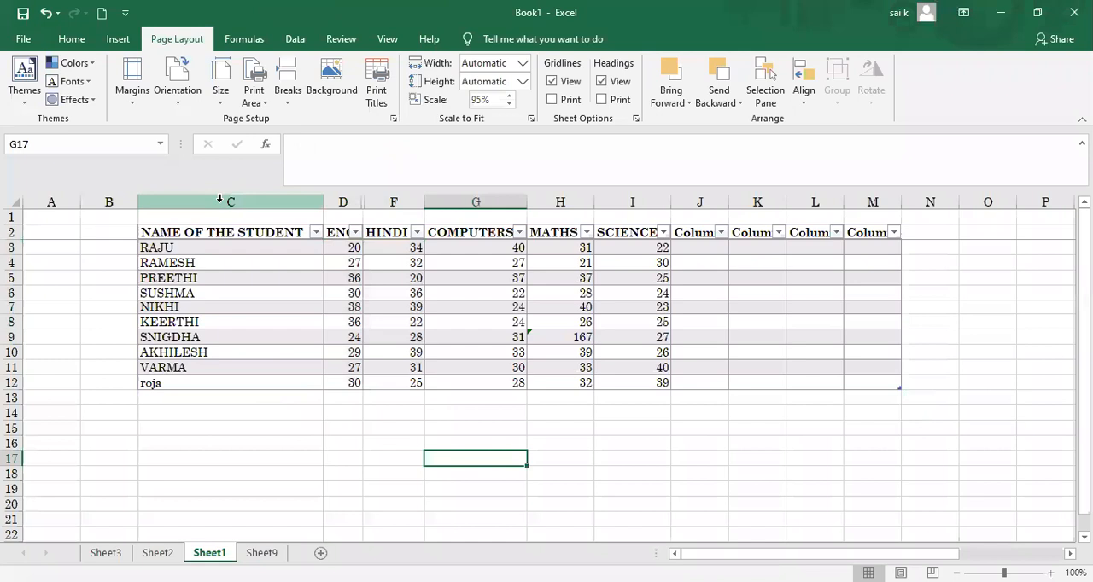
{"action": "left_click", "coordinate": [162, 233]}
{"action": "left_click_drag", "start_coordinate": [213, 260], "coordinate": [221, 370]}
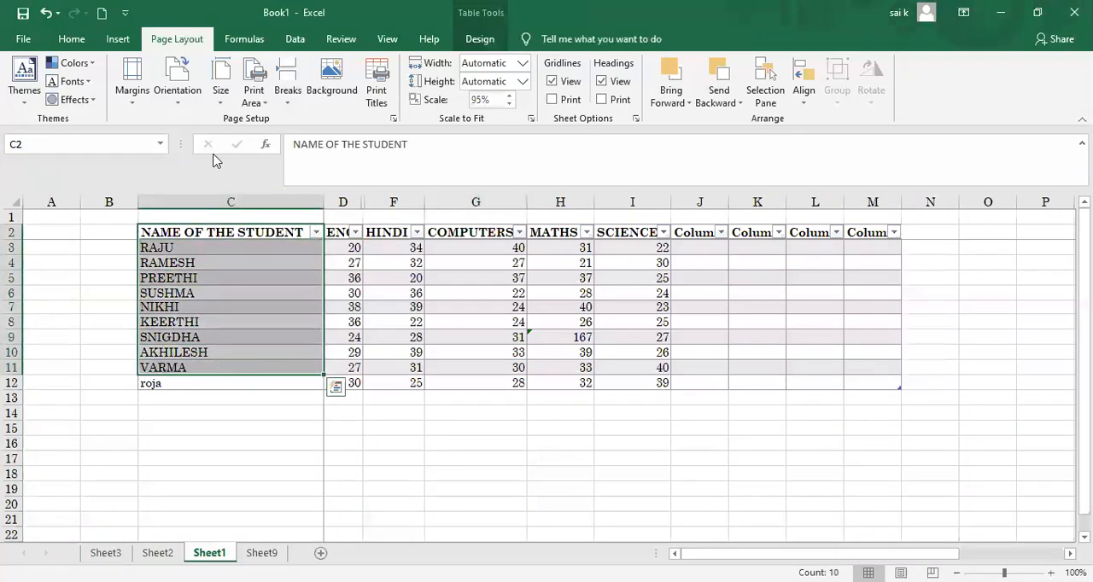
{"action": "left_click", "coordinate": [289, 100]}
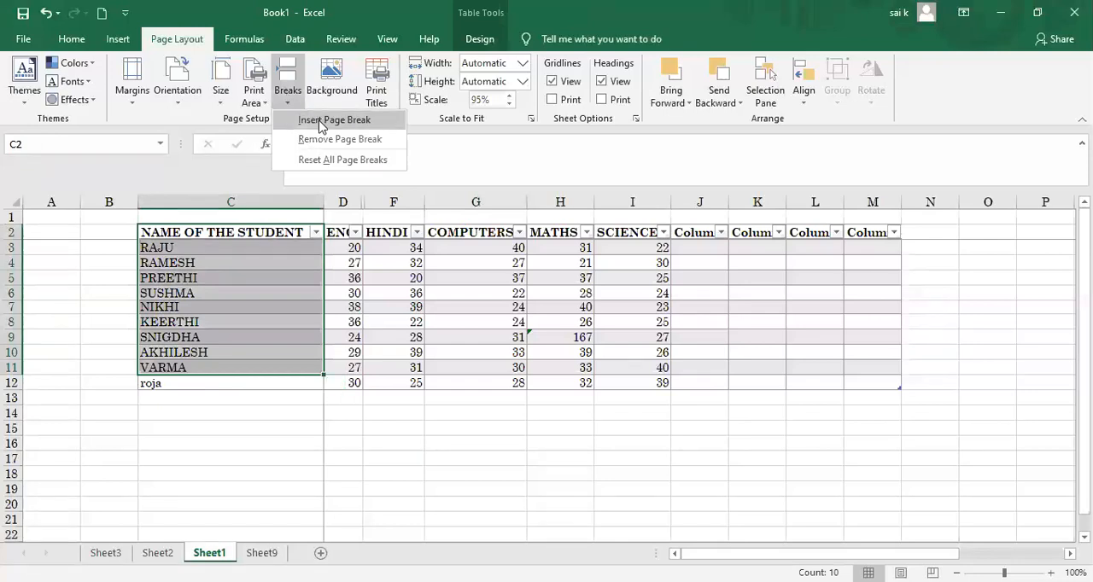
{"action": "left_click", "coordinate": [320, 126]}
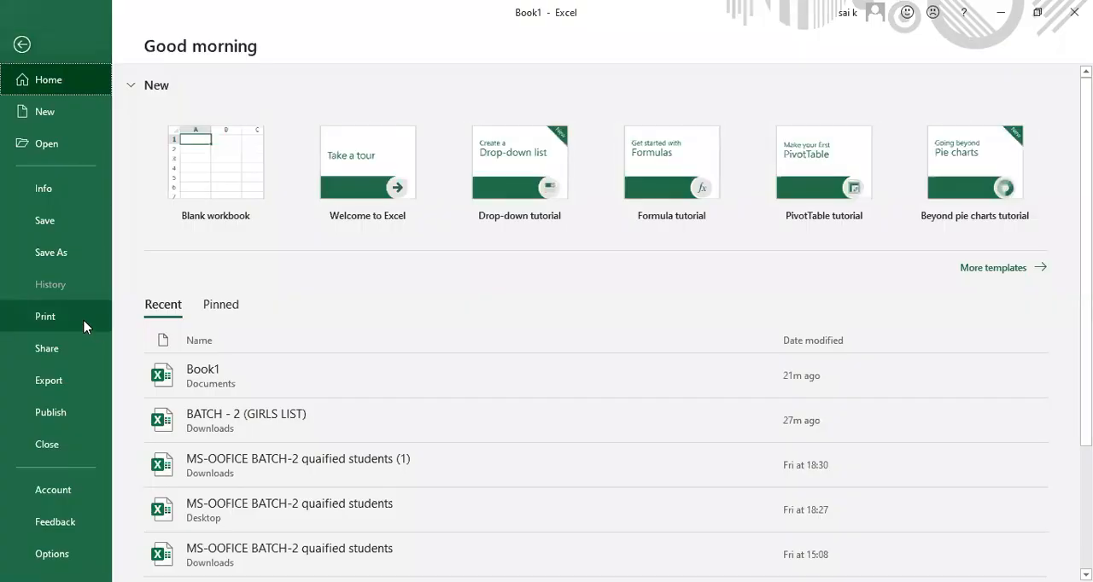
Step: Page through the print preview up to page 6 to examine how the table is split
{"action": "left_click", "coordinate": [84, 326]}
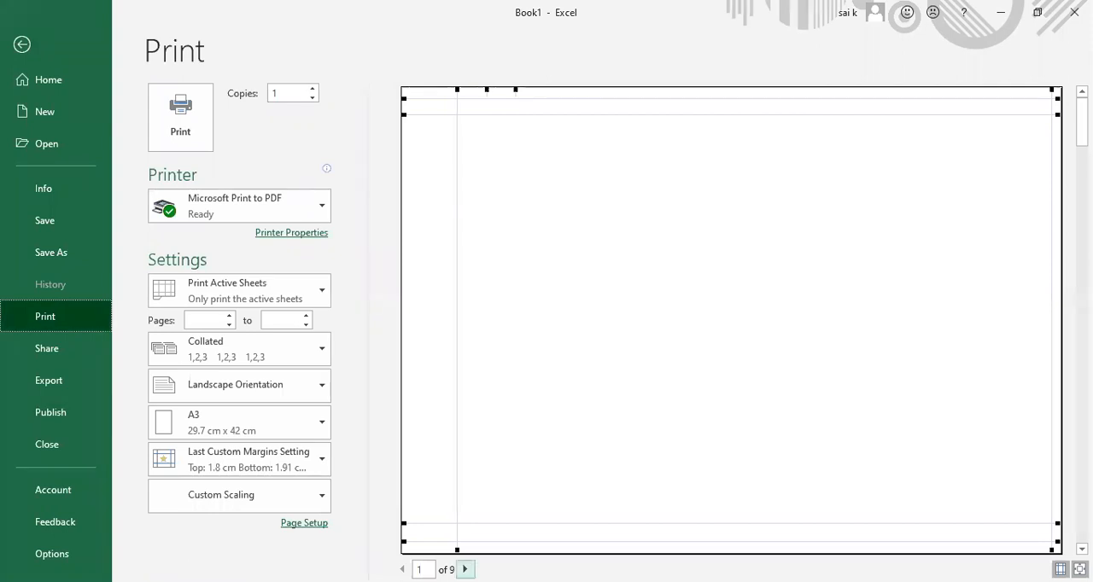
{"action": "left_click", "coordinate": [465, 570]}
{"action": "left_click", "coordinate": [465, 569]}
{"action": "left_click", "coordinate": [465, 569]}
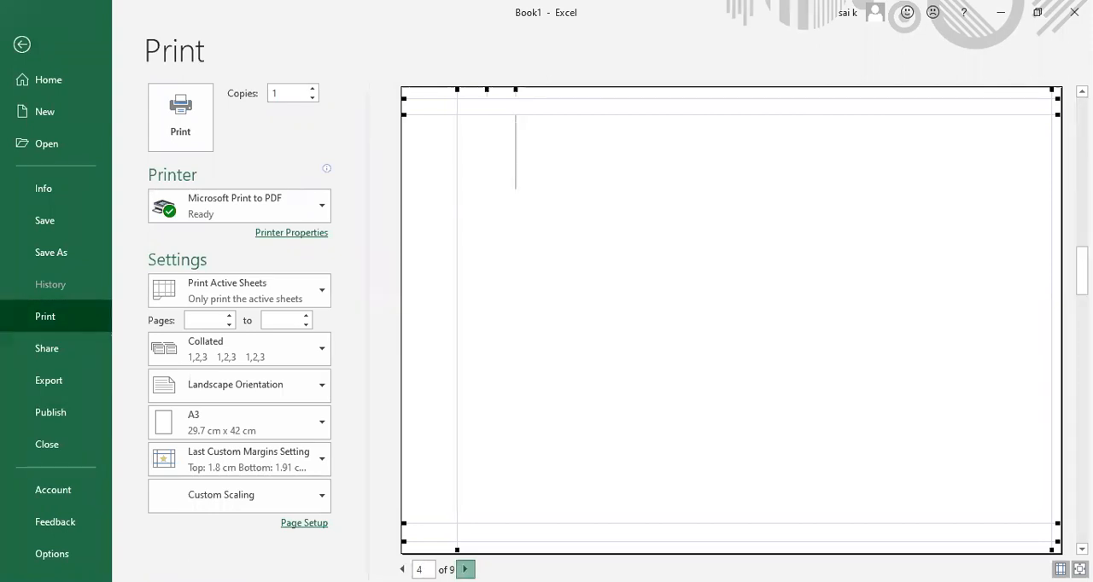
{"action": "left_click", "coordinate": [465, 569]}
{"action": "left_click", "coordinate": [465, 569]}
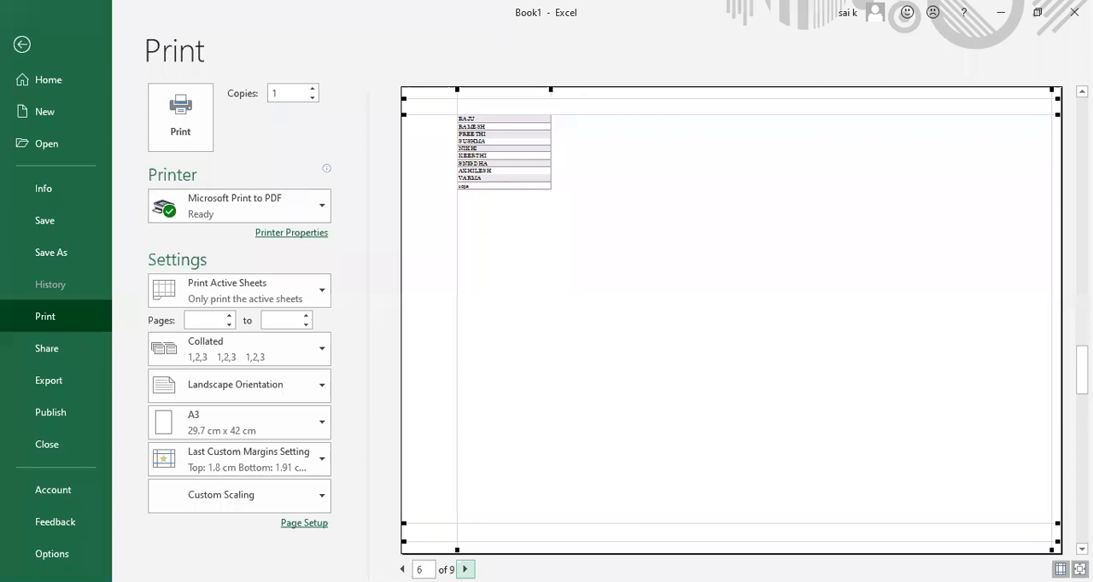
Step: Widen the student name column to about five times its width in the print preview
{"action": "left_click", "coordinate": [551, 86]}
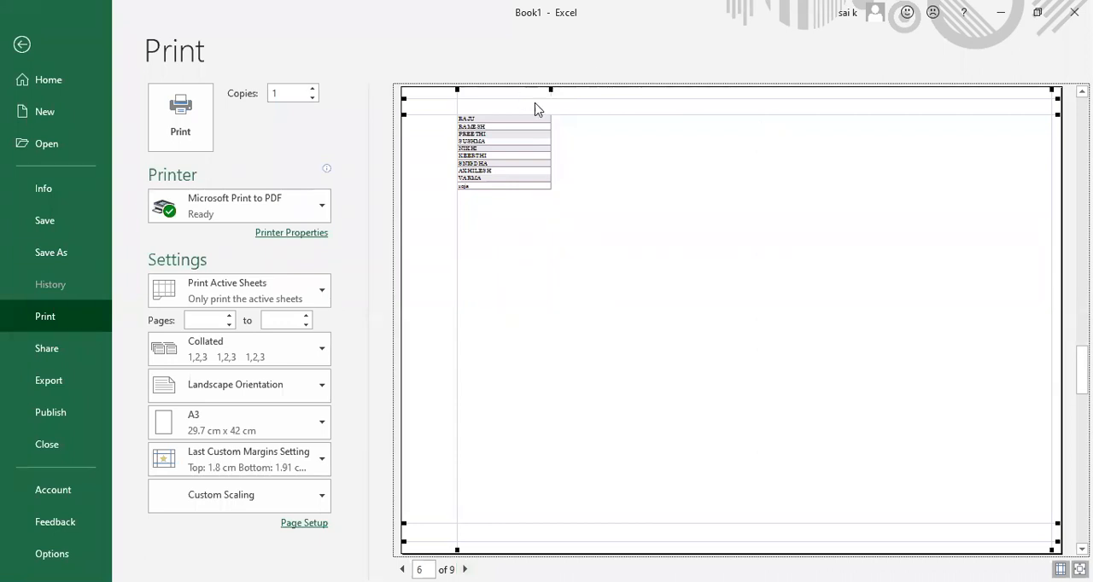
{"action": "left_click_drag", "start_coordinate": [551, 89], "coordinate": [922, 248]}
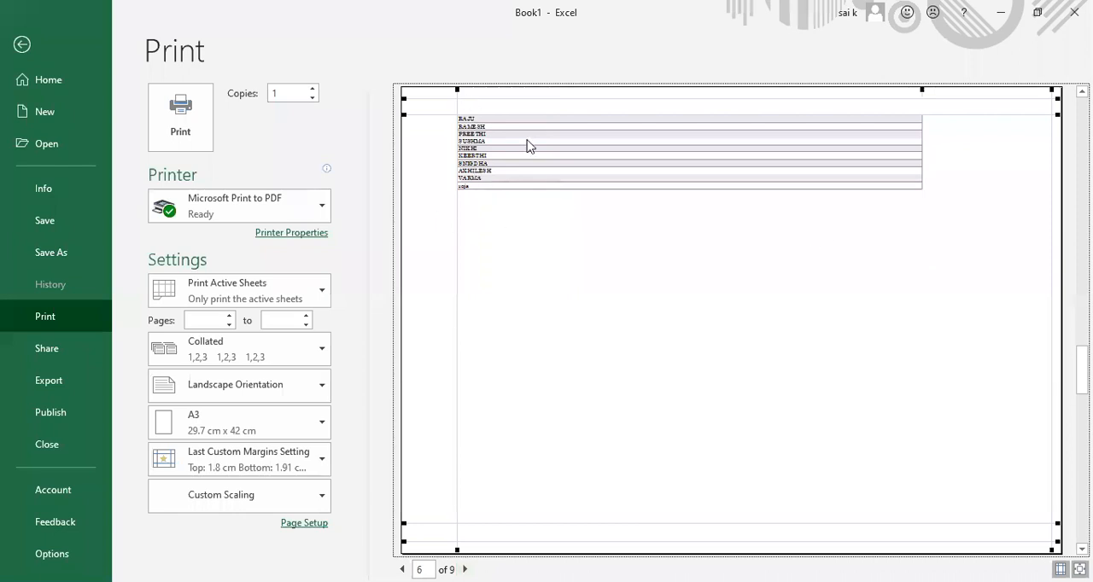
Step: Examine the remaining preview pages up to page 9, then go back to page 8
{"action": "left_click", "coordinate": [465, 569]}
{"action": "left_click", "coordinate": [465, 570]}
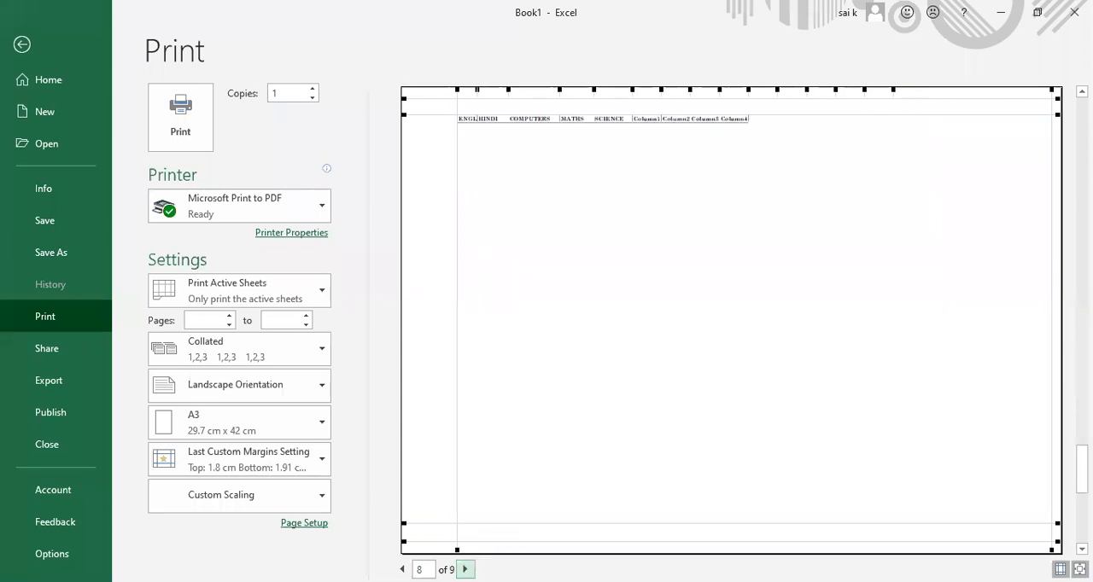
{"action": "left_click", "coordinate": [465, 569]}
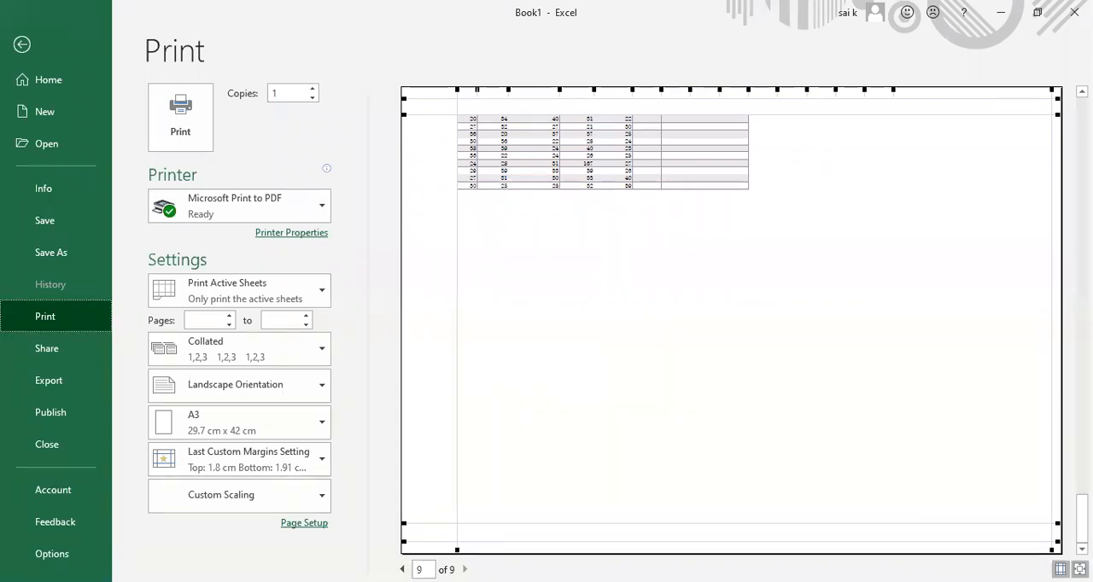
{"action": "left_click", "coordinate": [402, 569]}
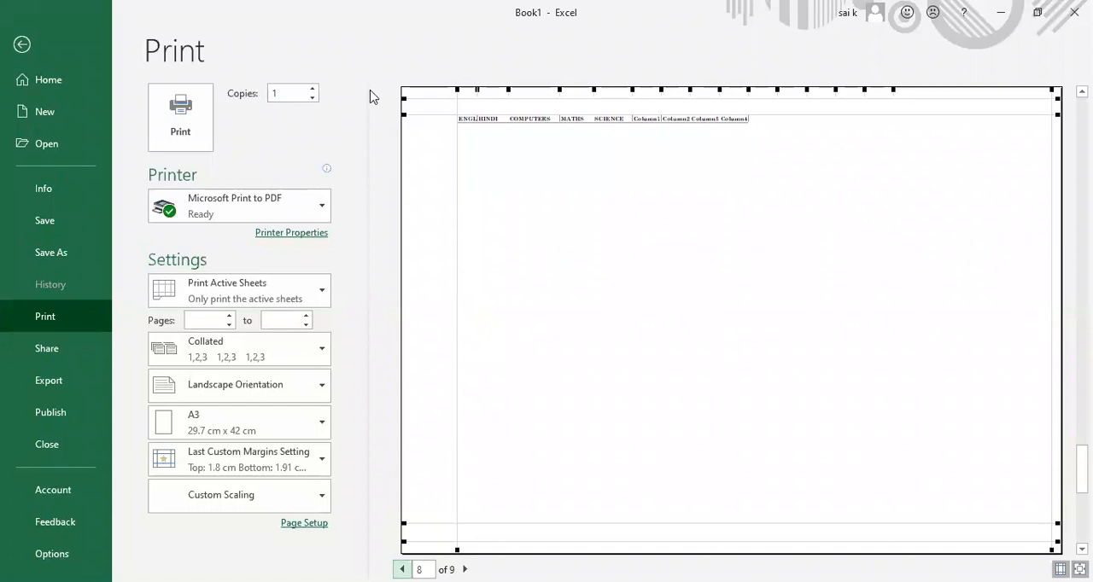
Step: Return to the sheet and undo the widening of the student name column
{"action": "left_click", "coordinate": [22, 45]}
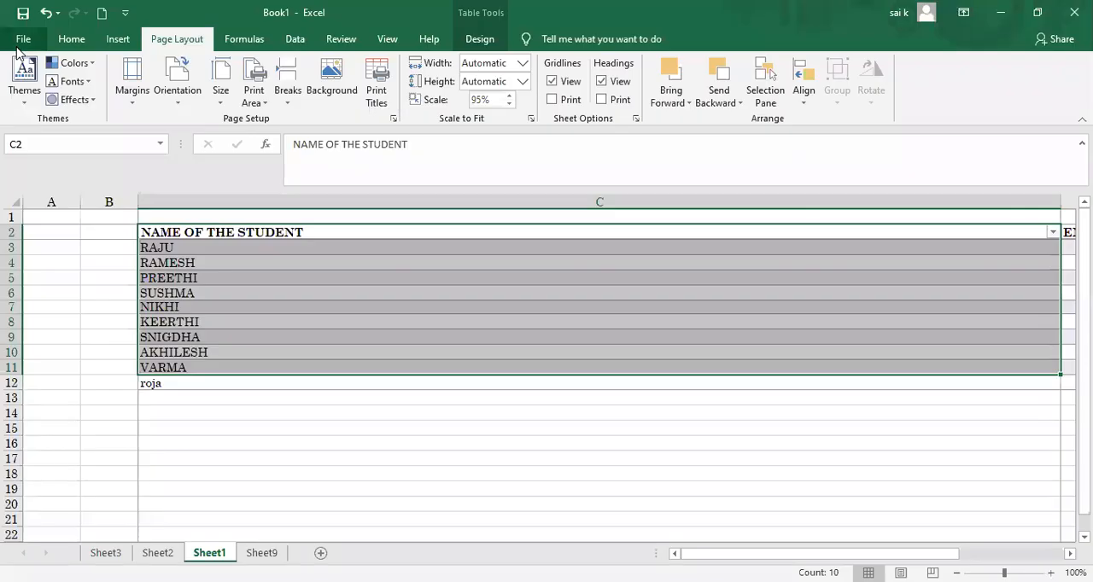
{"action": "left_click", "coordinate": [404, 434]}
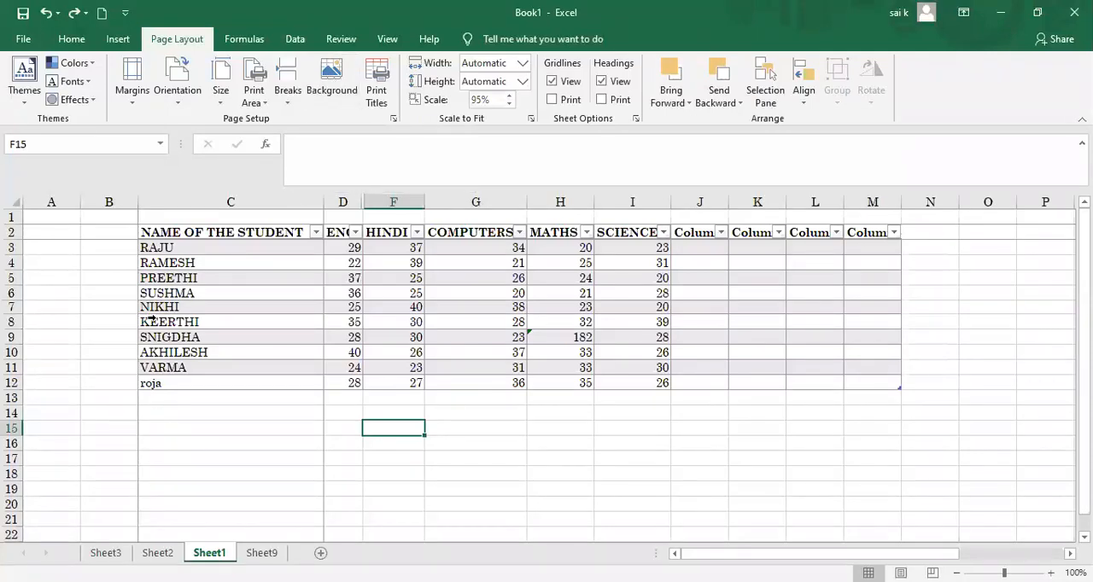
Step: Copy the ten student rows of the marks table and paste them directly below it, starting at C13
{"action": "left_click", "coordinate": [145, 246]}
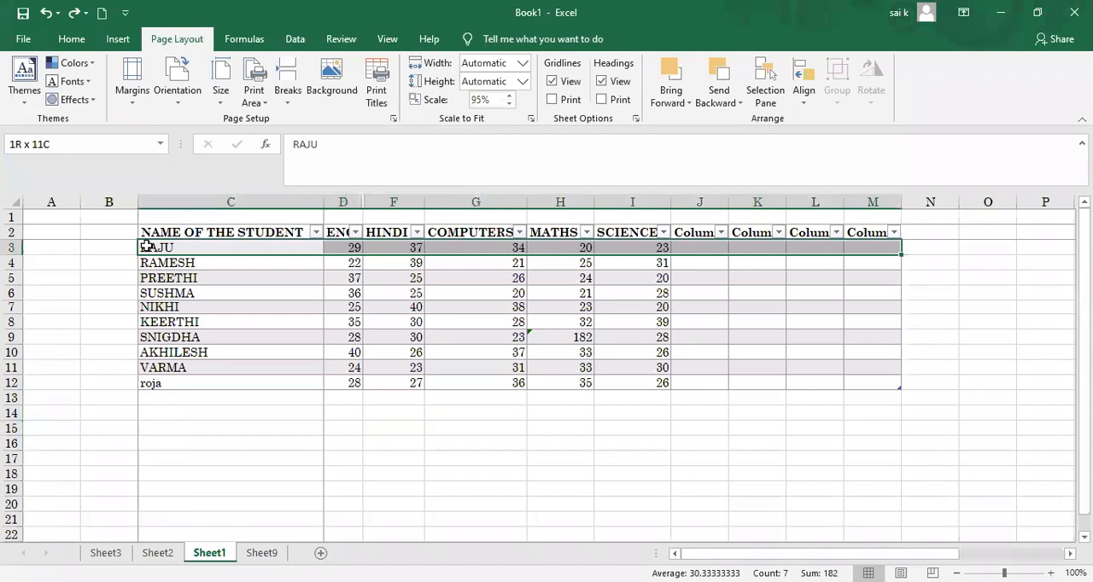
{"action": "left_click", "coordinate": [167, 382], "text": "shift"}
{"action": "key", "text": "ctrl+c"}
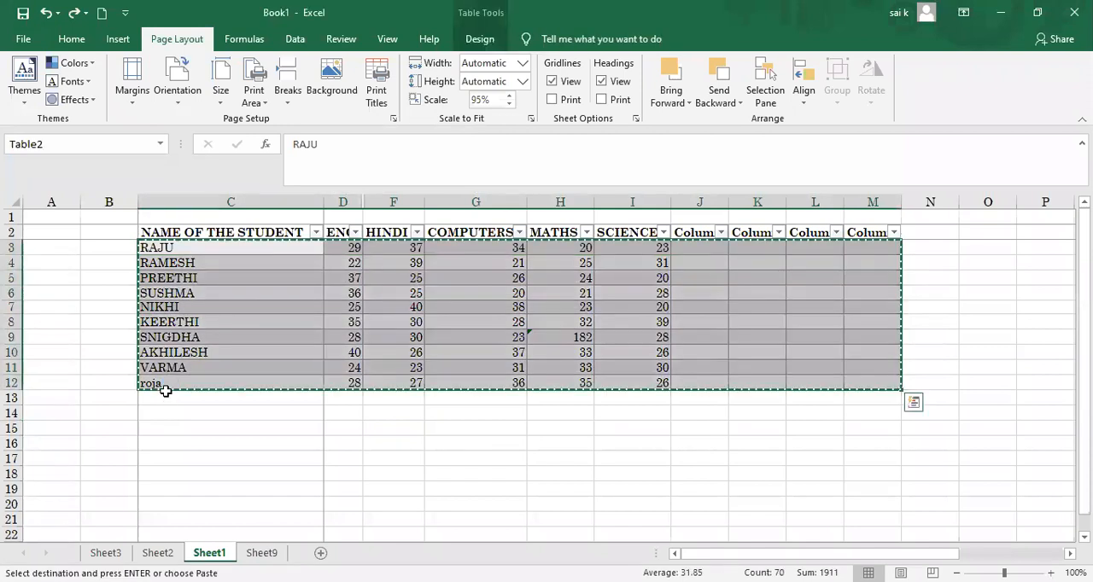
{"action": "left_click", "coordinate": [160, 398]}
{"action": "key", "text": "ctrl+v"}
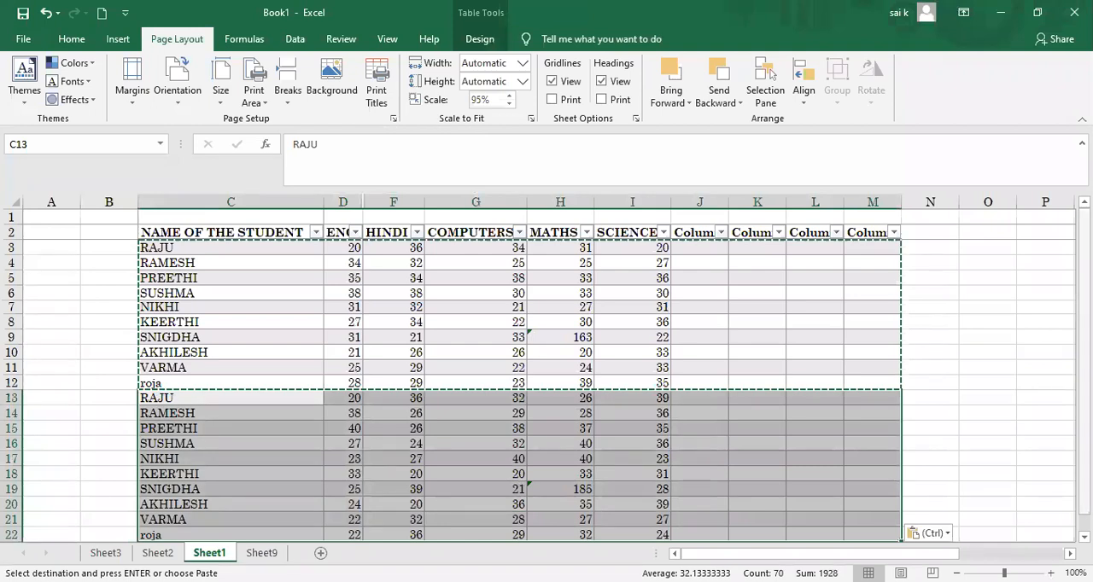
Step: Paste the copied student rows once more at C23 and end the copy mode
{"action": "left_click_drag", "start_coordinate": [1084, 376], "coordinate": [1084, 391]}
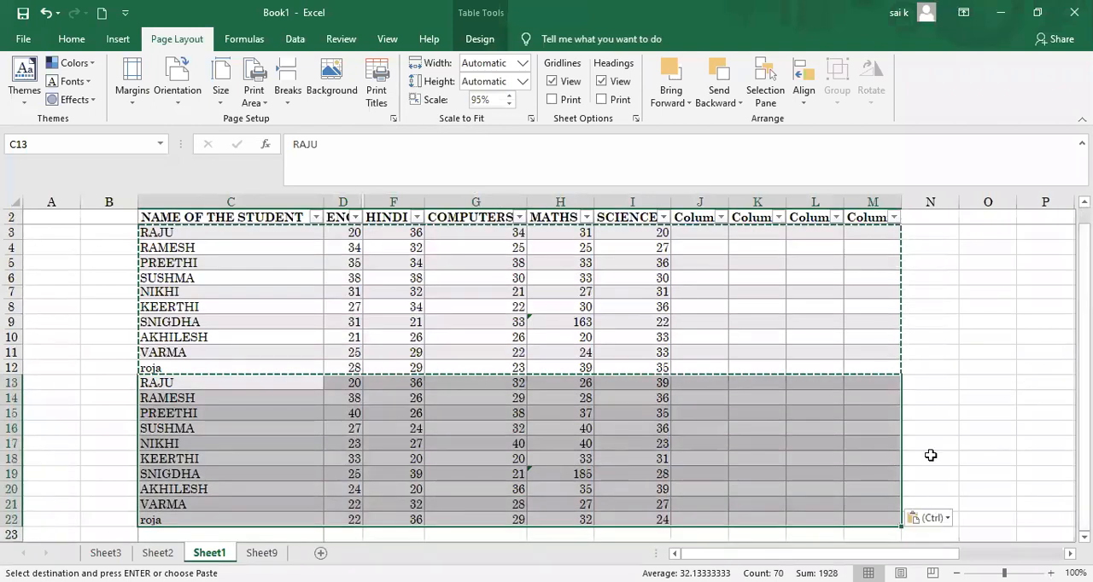
{"action": "scroll", "coordinate": [775, 484], "scroll_direction": "down", "scroll_amount": 1, "text": "ctrl"}
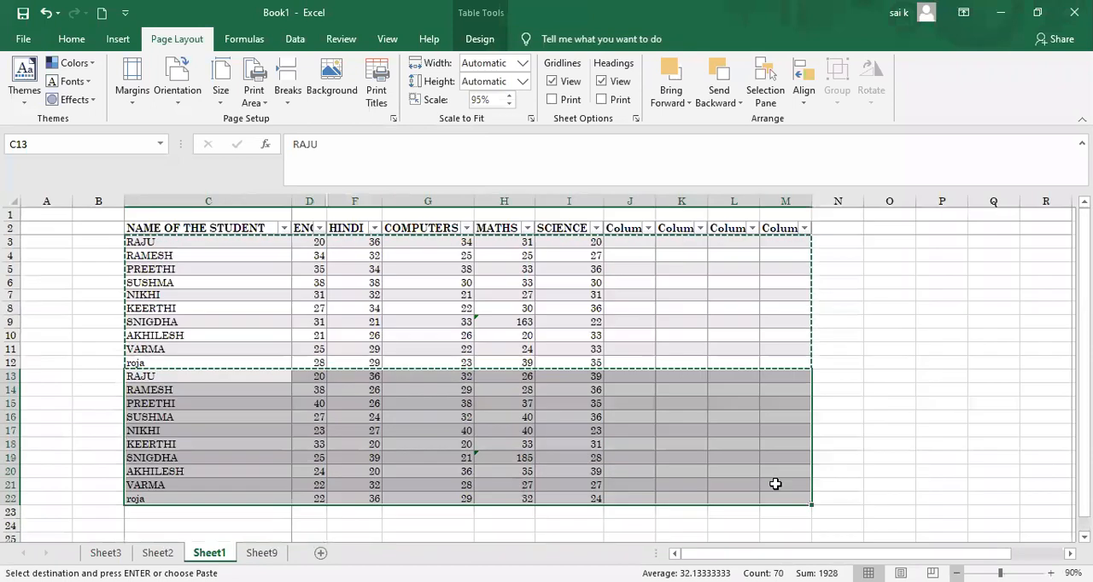
{"action": "left_click", "coordinate": [221, 510]}
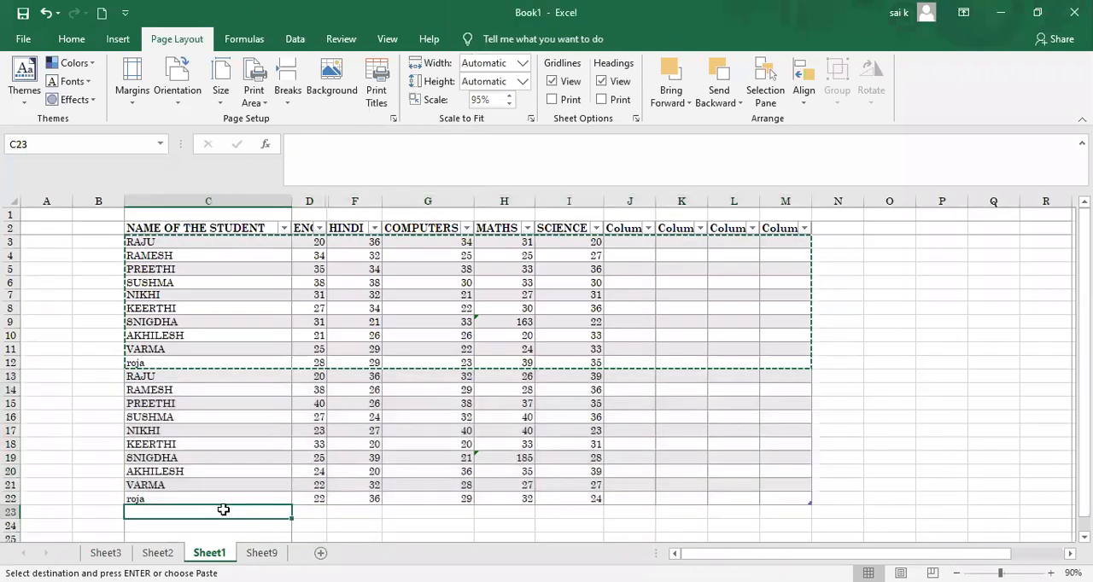
{"action": "key", "text": "ctrl+v"}
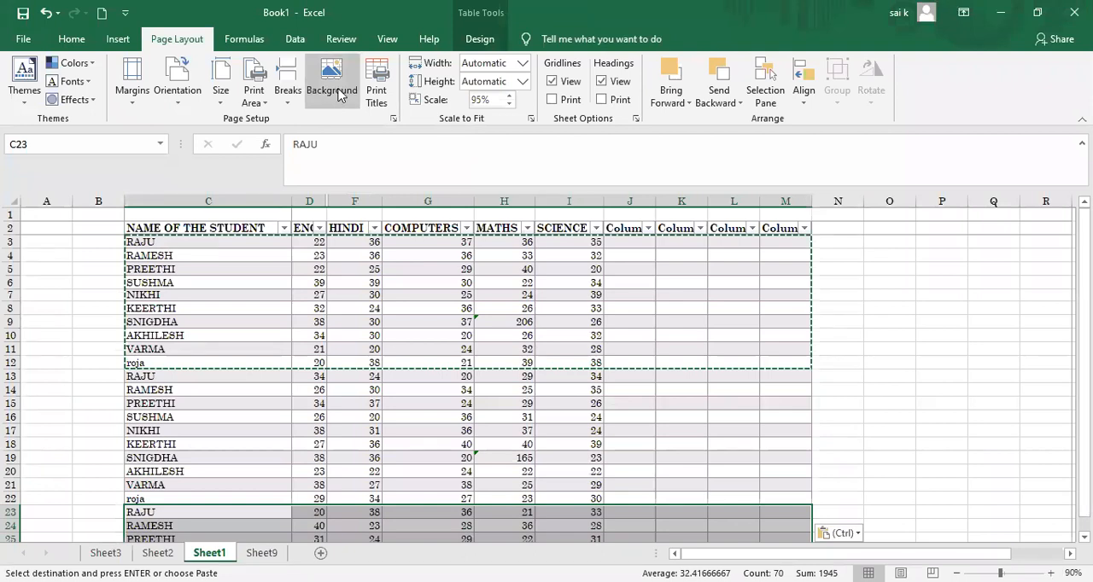
{"action": "key", "text": "Escape"}
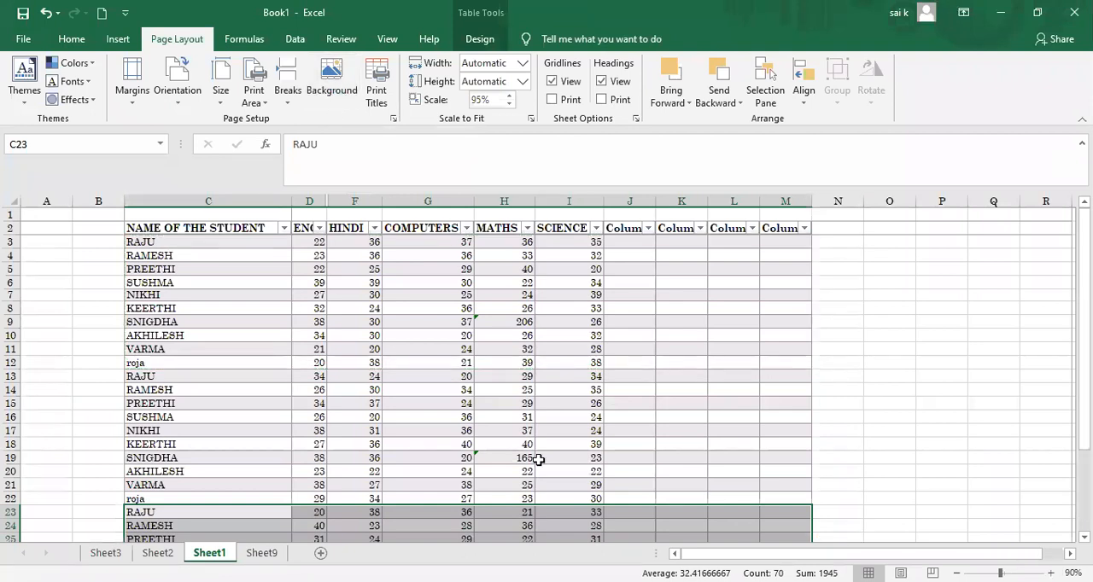
Step: Try to use a picture file named logo from the Pictures folder as the sheet background
{"action": "left_click", "coordinate": [335, 76]}
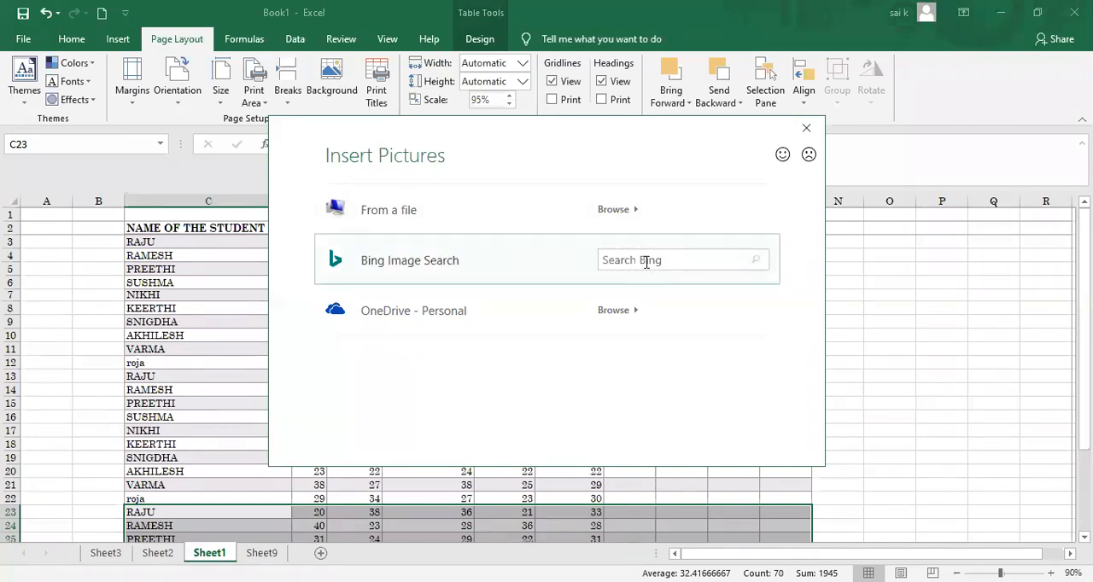
{"action": "left_click", "coordinate": [438, 226]}
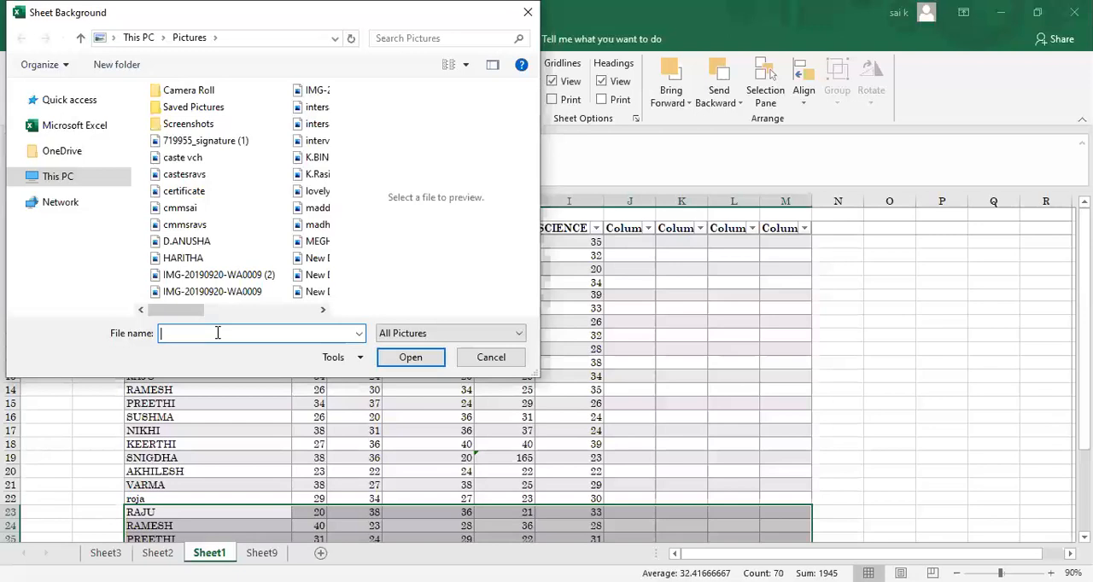
{"action": "type", "text": "lo"}
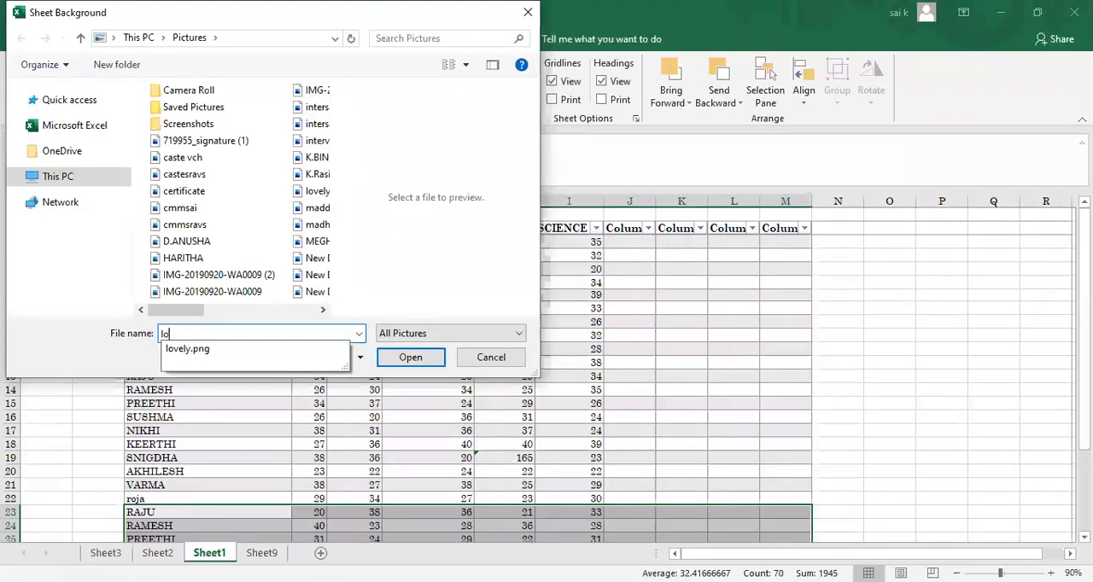
{"action": "type", "text": "go"}
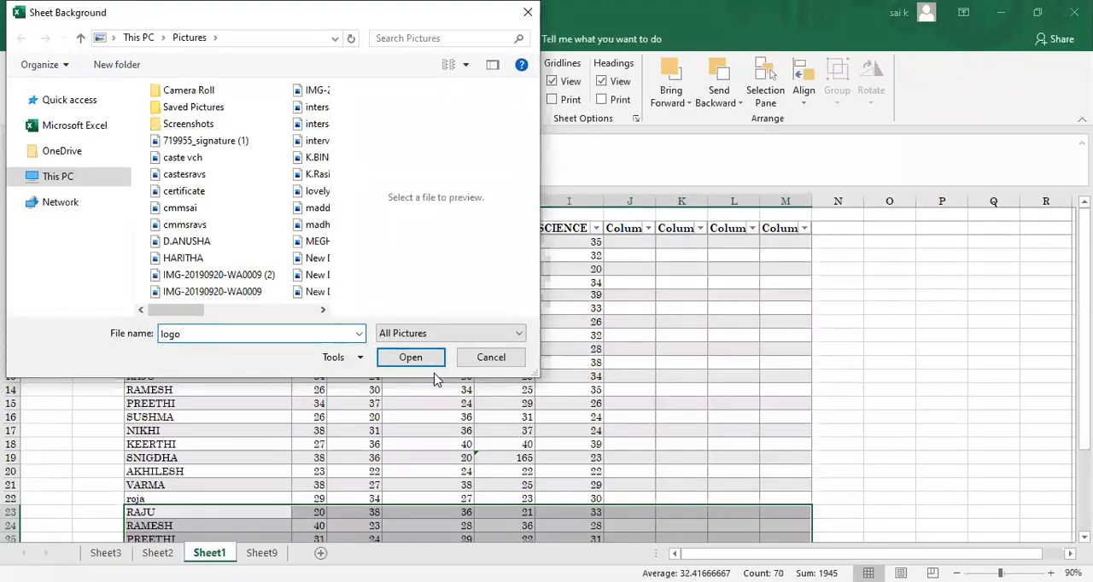
{"action": "left_click", "coordinate": [412, 359]}
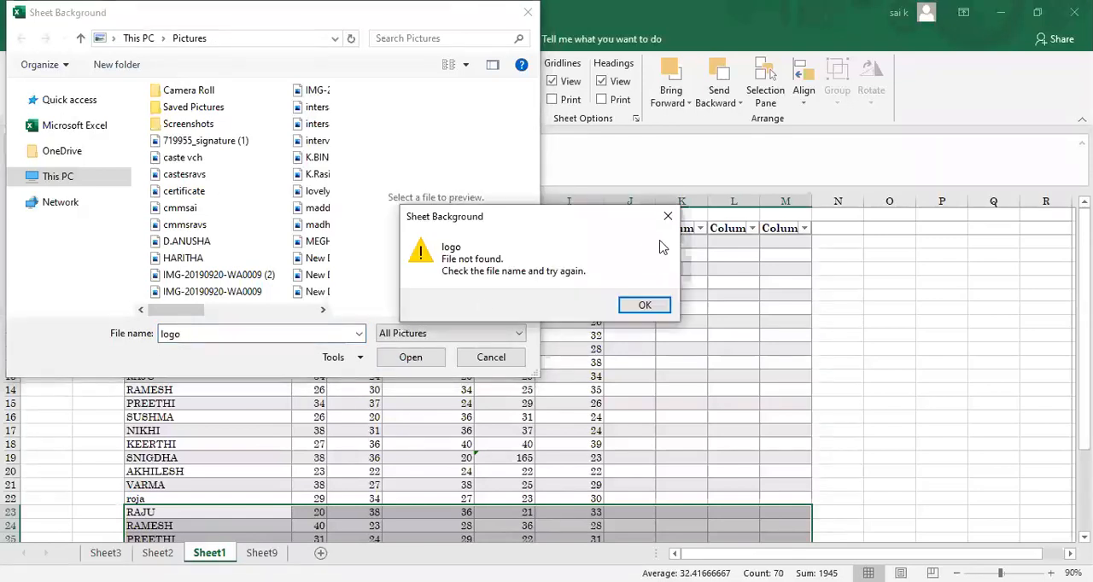
{"action": "key", "text": "Return"}
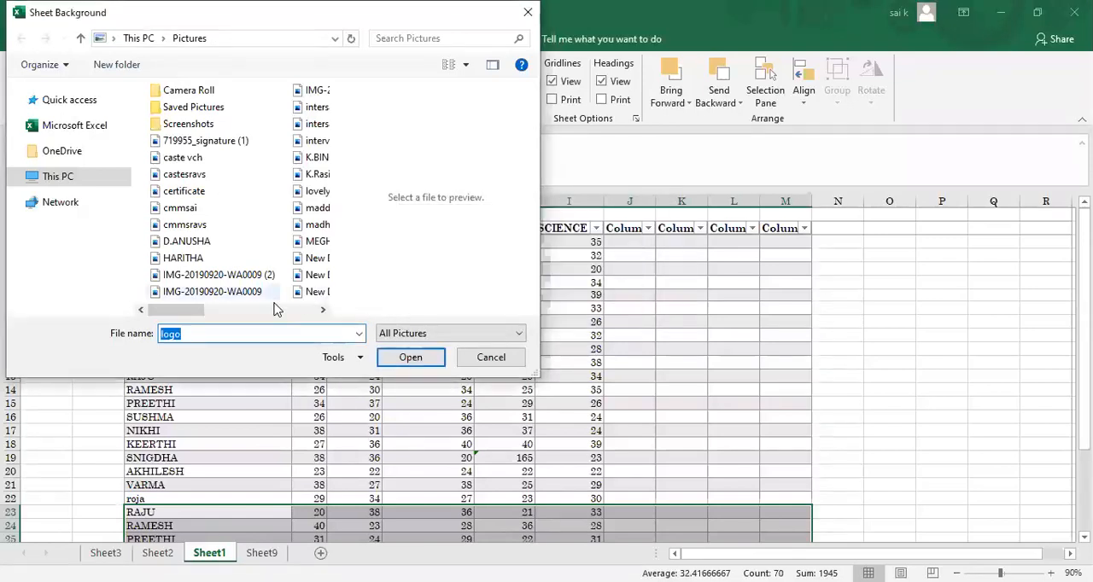
Step: Insert the picture logo from the Desktop folder as the sheet background
{"action": "left_click", "coordinate": [359, 334]}
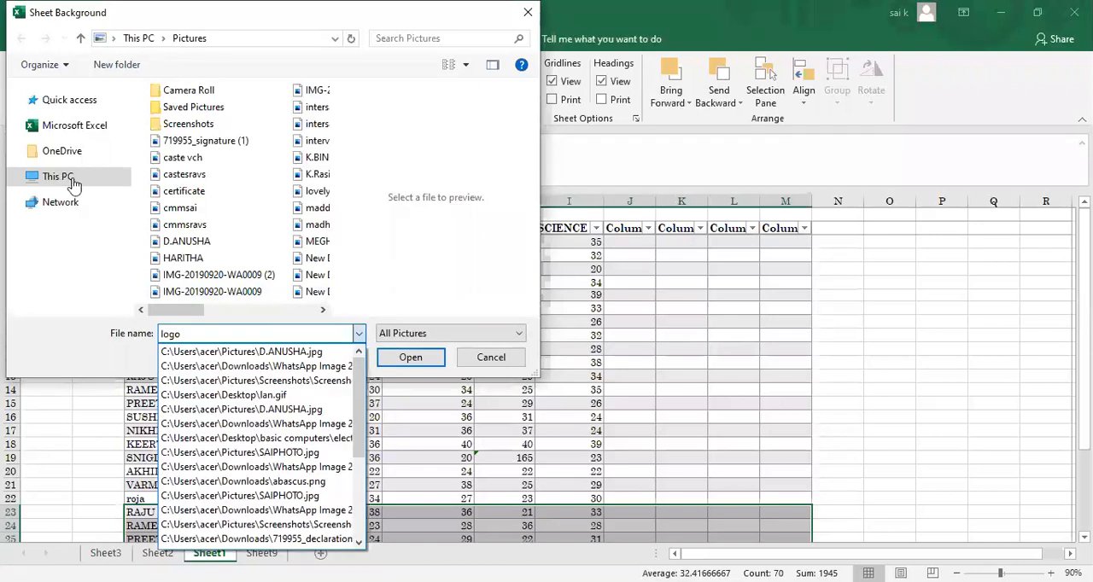
{"action": "left_click", "coordinate": [72, 135]}
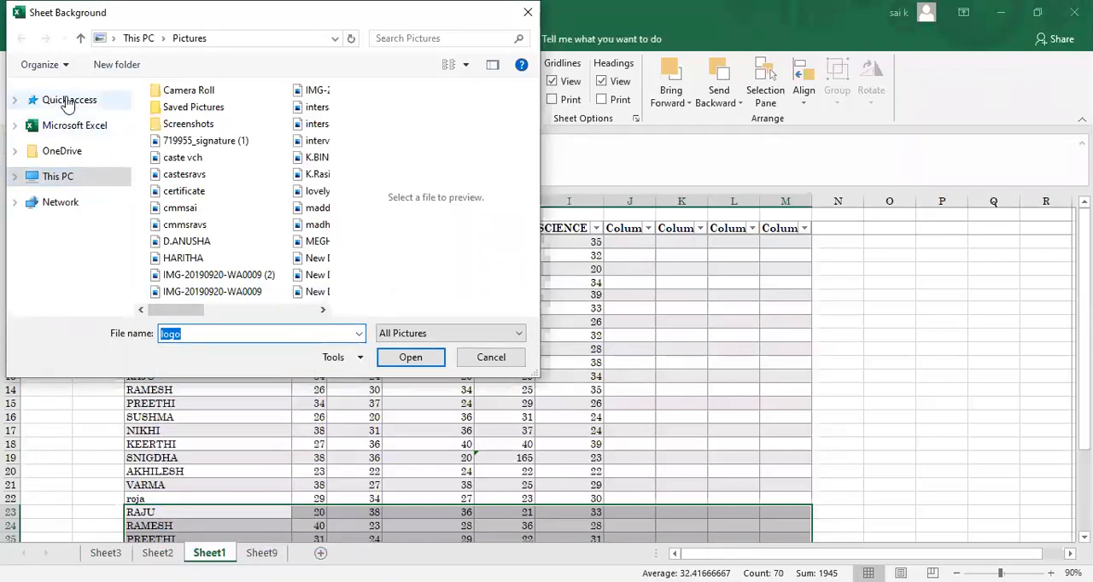
{"action": "left_click", "coordinate": [15, 99]}
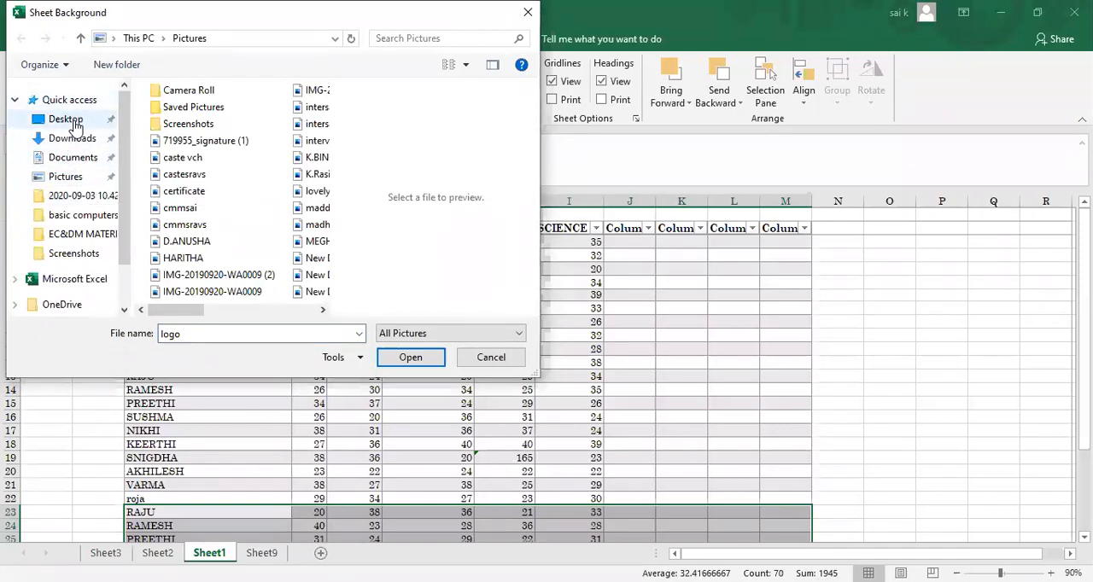
{"action": "left_click", "coordinate": [68, 120]}
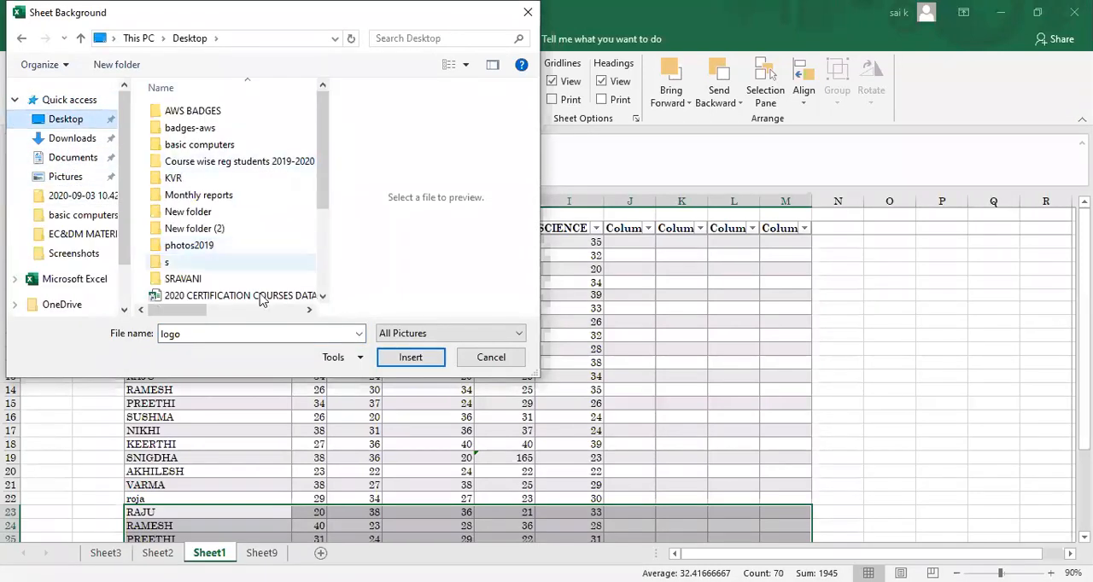
{"action": "left_click", "coordinate": [391, 358]}
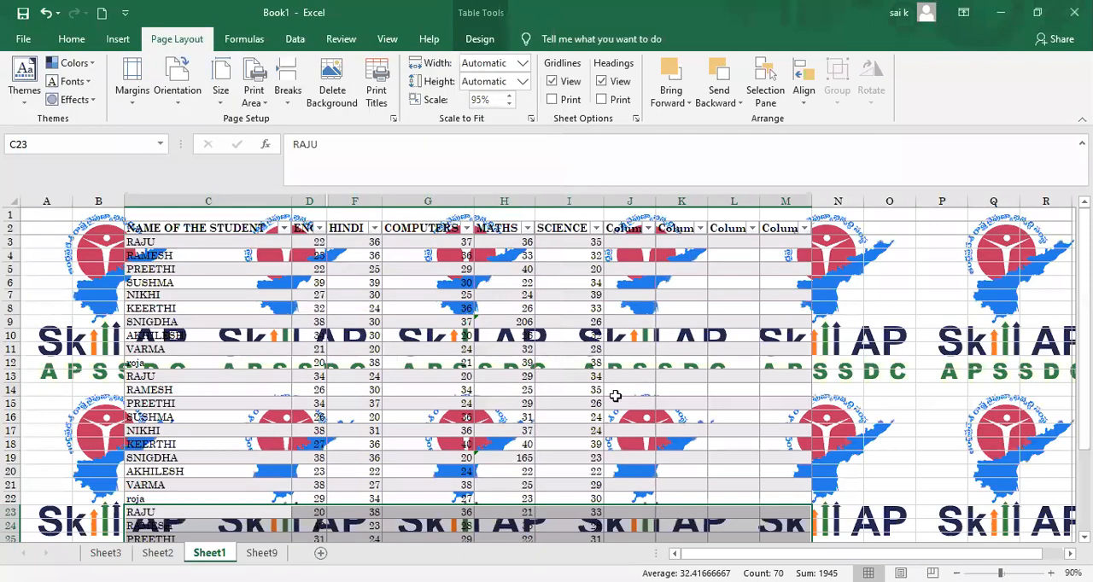
Step: Examine how the background picture looks behind the table at zoom levels from 10% to 400%
{"action": "left_click", "coordinate": [616, 400]}
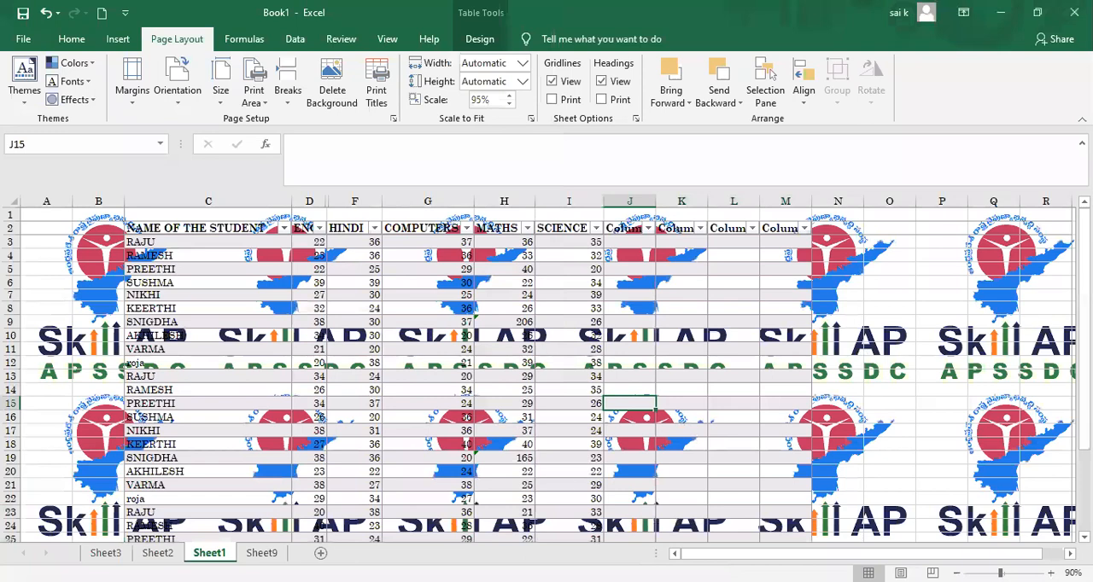
{"action": "left_click", "coordinate": [957, 573]}
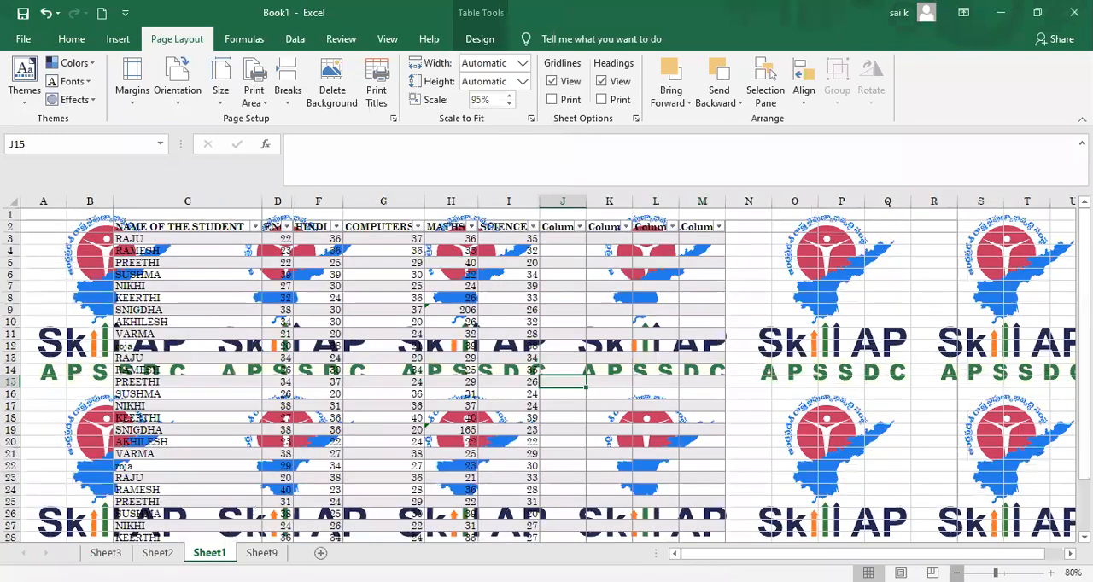
{"action": "left_click", "coordinate": [957, 573]}
{"action": "left_click", "coordinate": [957, 572]}
{"action": "left_click", "coordinate": [957, 573]}
{"action": "left_click", "coordinate": [957, 572]}
{"action": "left_click", "coordinate": [957, 573]}
{"action": "left_click", "coordinate": [957, 572]}
{"action": "left_click", "coordinate": [957, 573]}
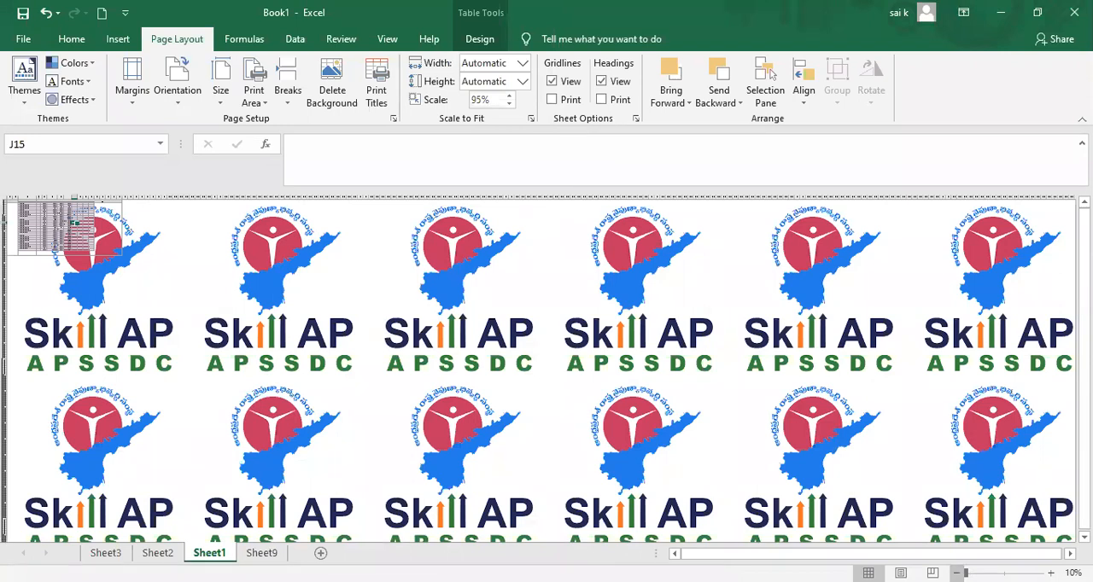
{"action": "left_click_drag", "start_coordinate": [966, 573], "coordinate": [1044, 573]}
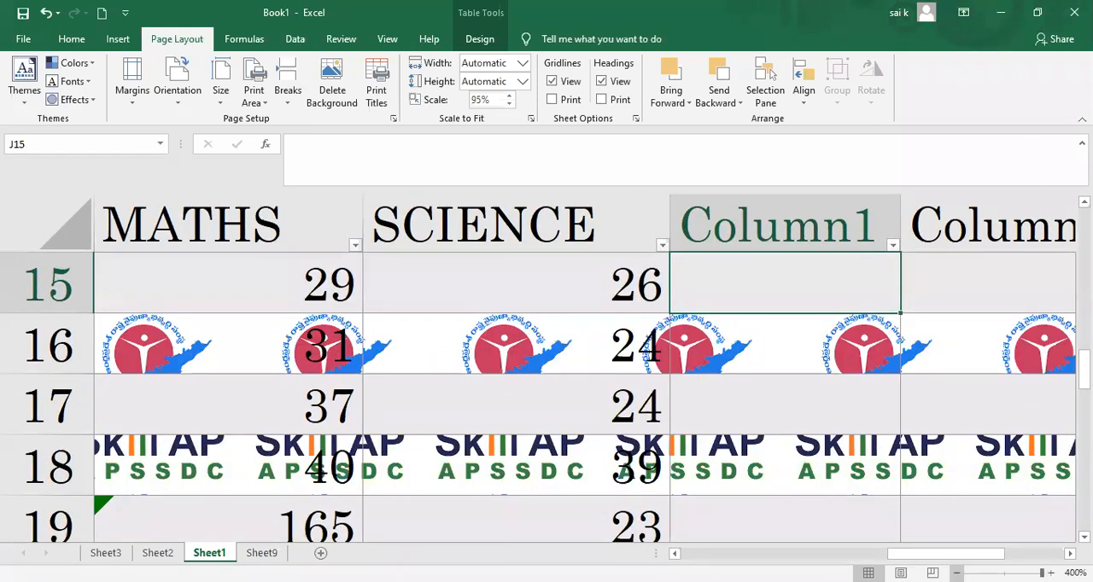
{"action": "left_click", "coordinate": [956, 573]}
{"action": "left_click", "coordinate": [956, 573]}
{"action": "left_click", "coordinate": [956, 573]}
{"action": "left_click", "coordinate": [956, 573]}
{"action": "left_click", "coordinate": [956, 573]}
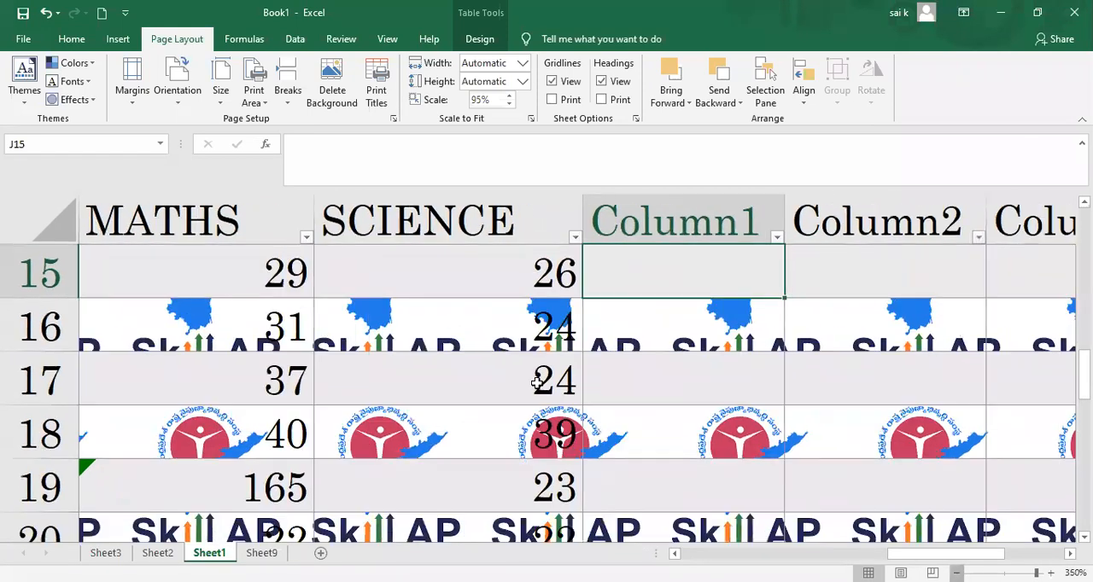
Step: Delete the logo background from the sheet and reduce the zoom to 120%
{"action": "left_click", "coordinate": [330, 90]}
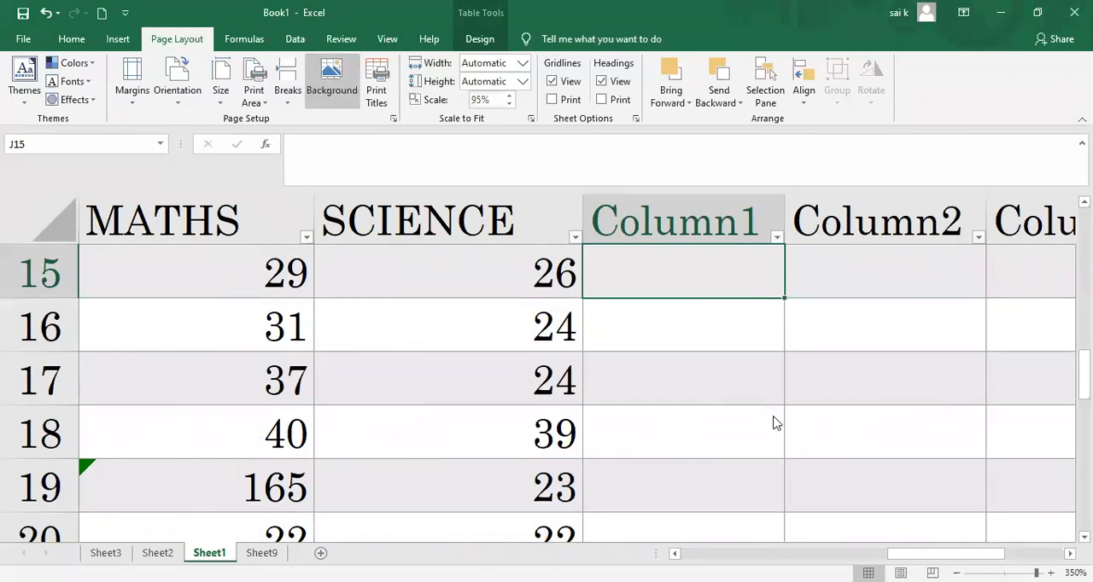
{"action": "left_click", "coordinate": [956, 572]}
{"action": "left_click", "coordinate": [956, 573]}
{"action": "left_click", "coordinate": [956, 573]}
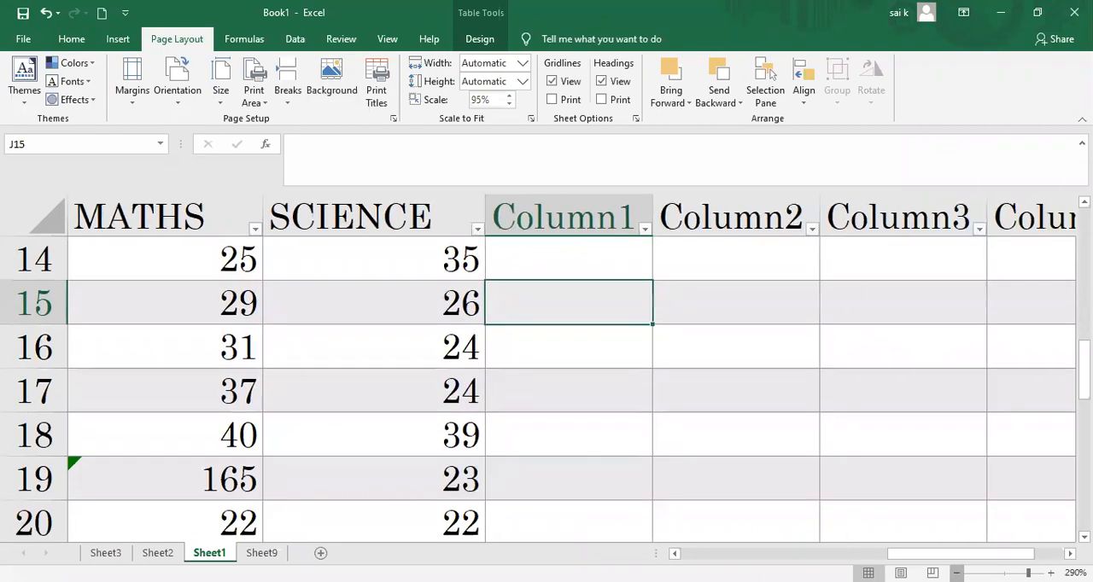
{"action": "left_click", "coordinate": [956, 573]}
{"action": "left_click", "coordinate": [956, 572]}
{"action": "left_click", "coordinate": [956, 573]}
{"action": "left_click", "coordinate": [956, 572]}
{"action": "left_click", "coordinate": [956, 573]}
{"action": "left_click", "coordinate": [956, 573]}
{"action": "left_click", "coordinate": [956, 573]}
{"action": "left_click", "coordinate": [956, 573]}
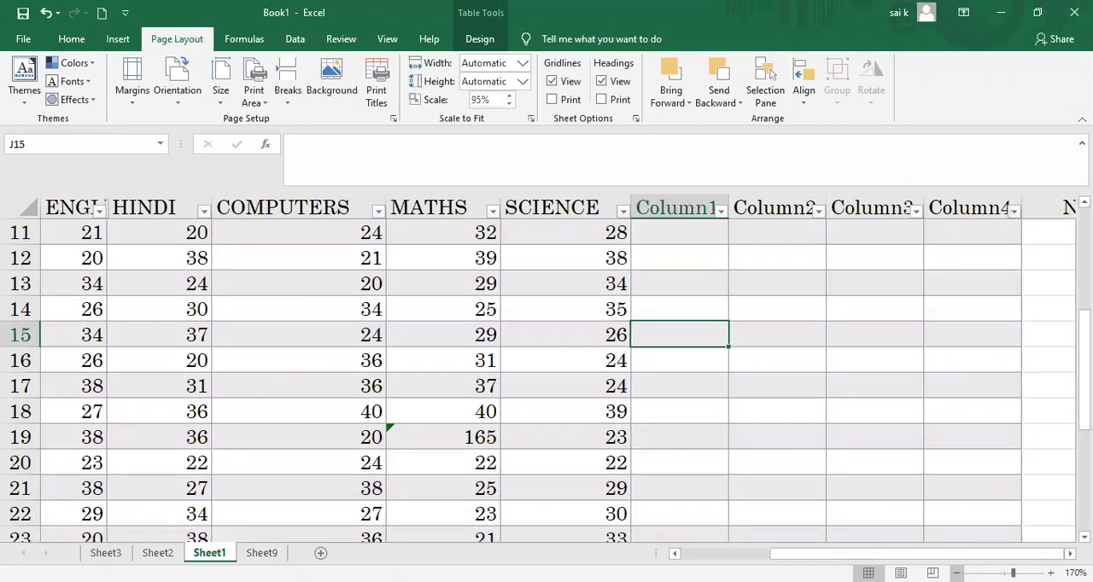
{"action": "left_click", "coordinate": [957, 573]}
{"action": "left_click", "coordinate": [956, 573]}
{"action": "left_click", "coordinate": [956, 573]}
{"action": "left_click", "coordinate": [956, 573]}
{"action": "left_click", "coordinate": [956, 573]}
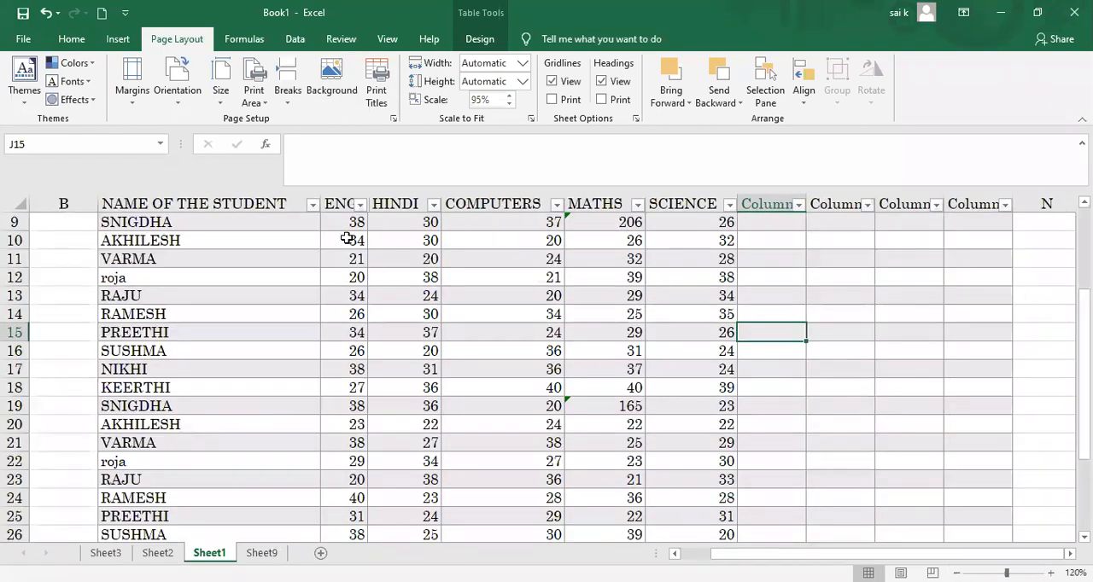
Step: Select the whole marks table, search Bing images for "apple" and insert the second picture, the red apple, as the sheet background
{"action": "left_click", "coordinate": [108, 208]}
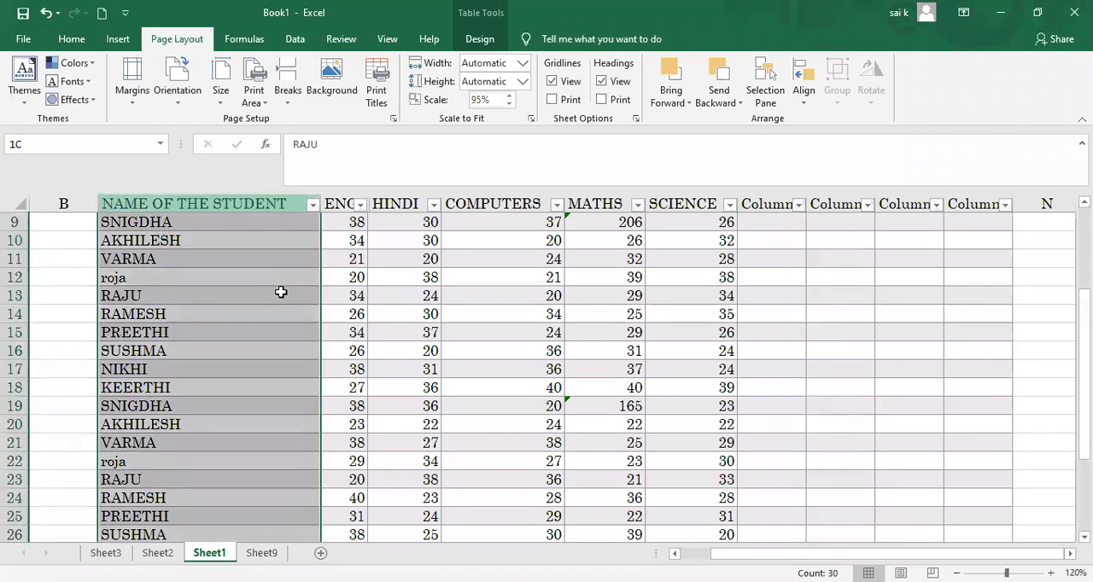
{"action": "key", "text": "ctrl+a"}
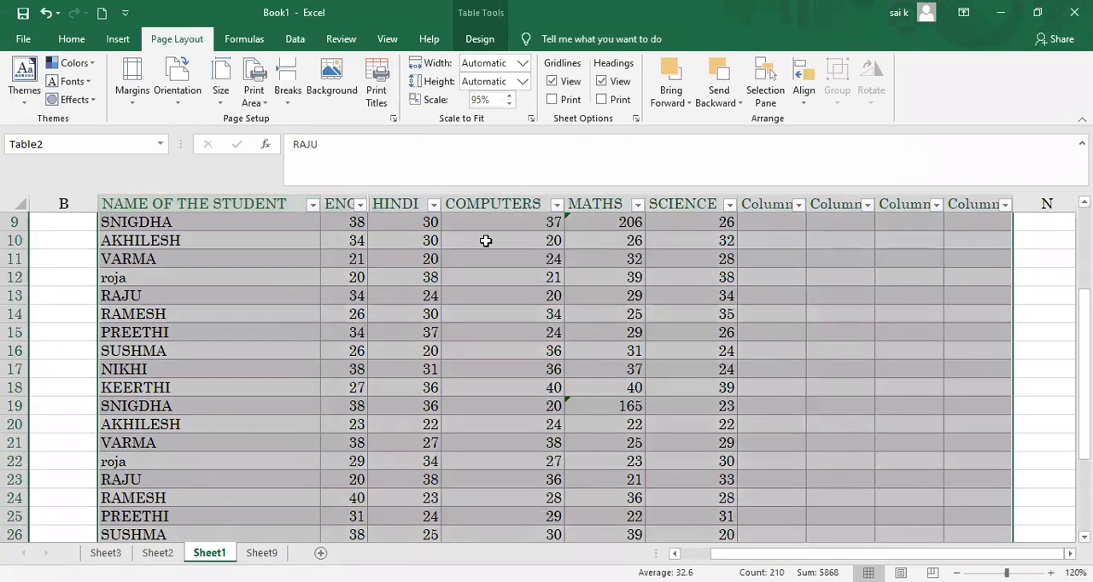
{"action": "left_click", "coordinate": [331, 90]}
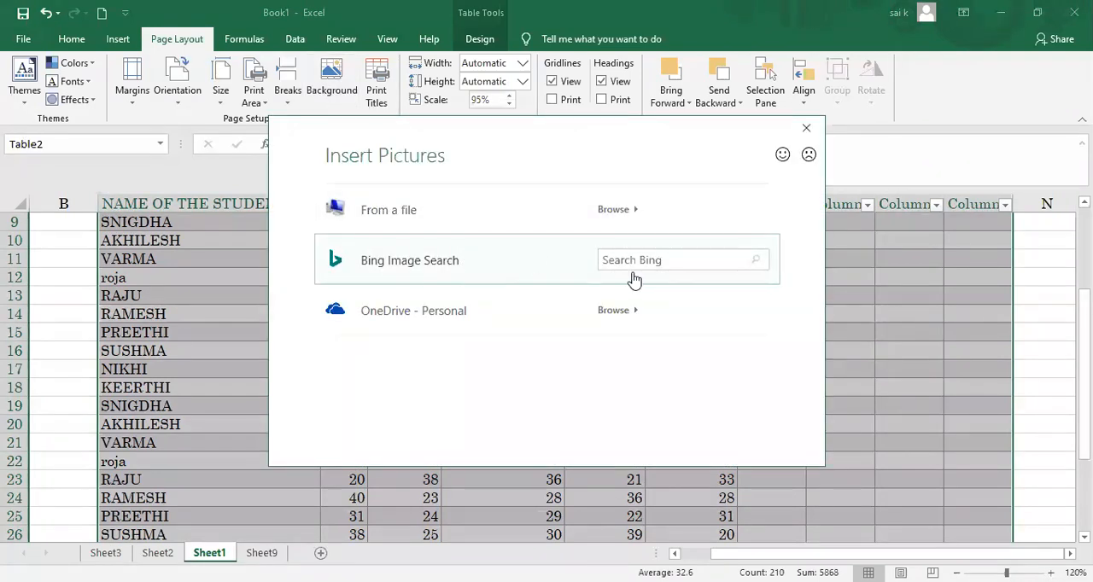
{"action": "left_click", "coordinate": [630, 234]}
{"action": "type", "text": "apple"}
{"action": "key", "text": "Return"}
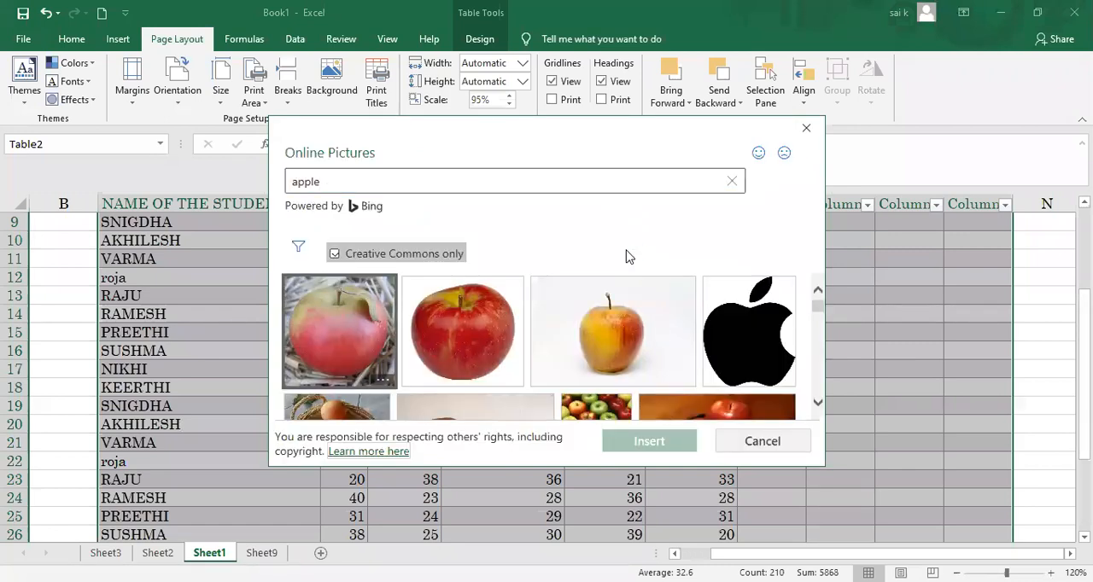
{"action": "left_click", "coordinate": [467, 332]}
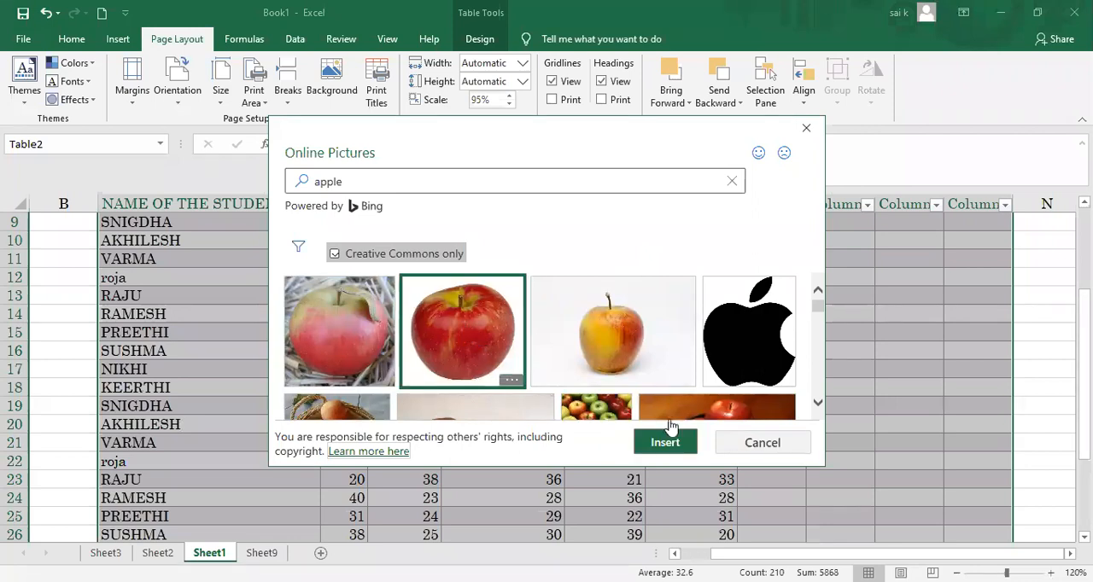
{"action": "left_click", "coordinate": [664, 442]}
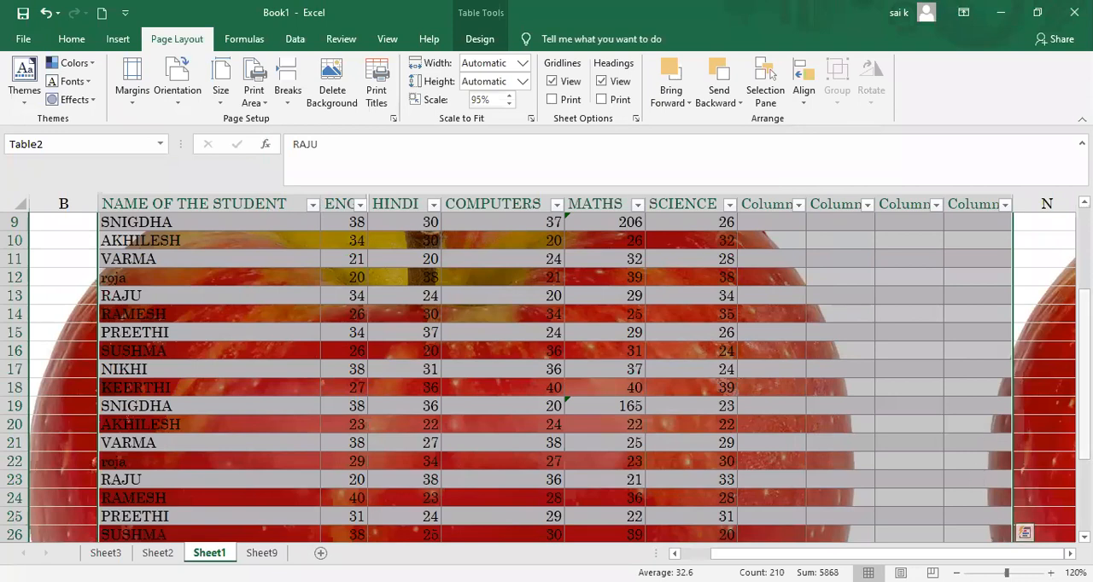
{"action": "left_click_drag", "start_coordinate": [1085, 399], "coordinate": [1084, 471]}
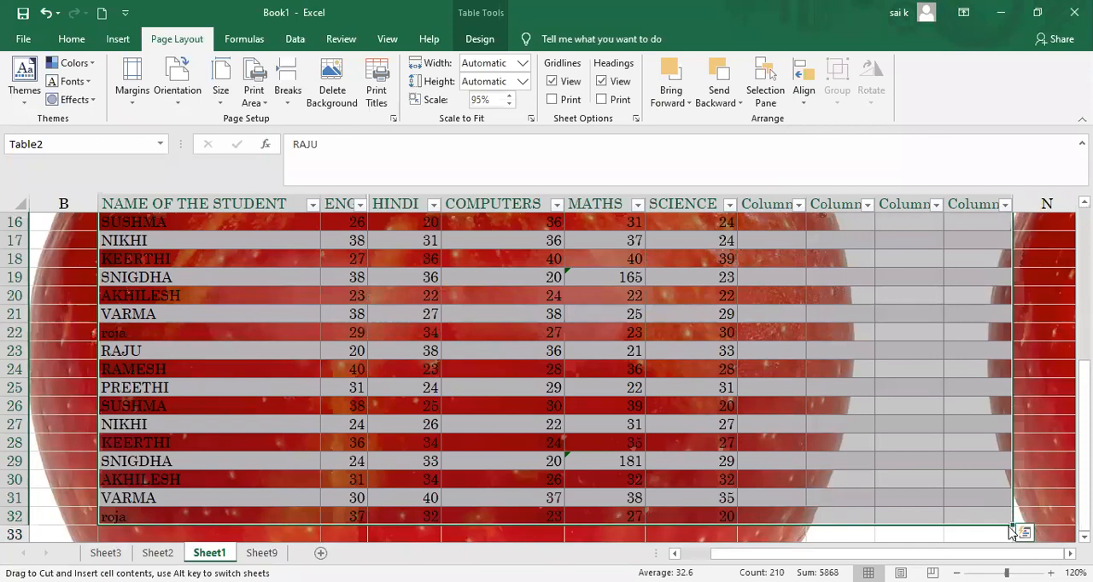
Step: Examine how the apple background looks behind the marks table at zoom levels from 120% down to 10% and back
{"action": "left_click", "coordinate": [948, 475]}
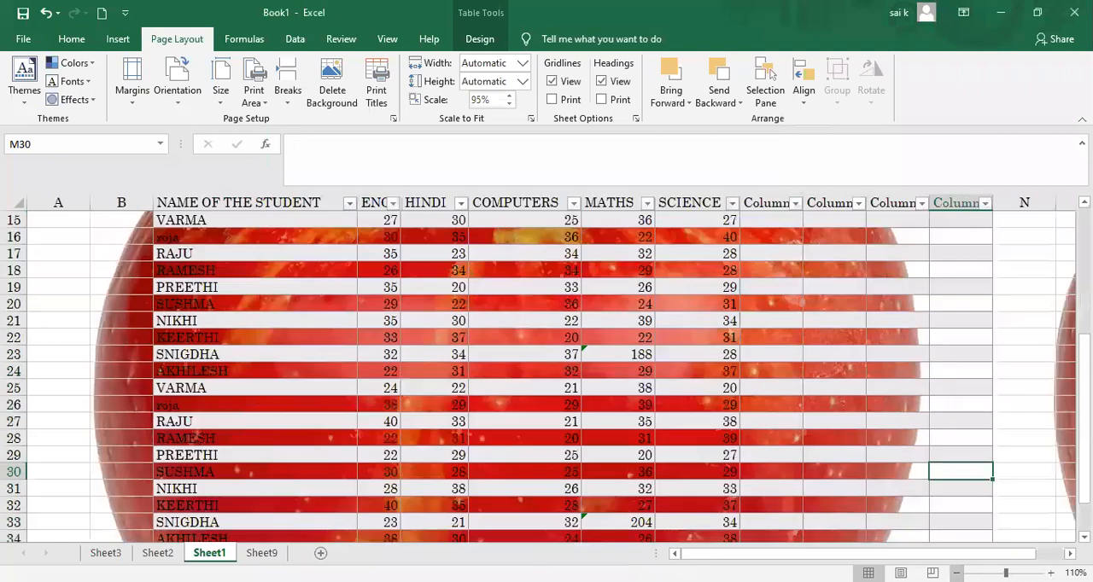
{"action": "left_click", "coordinate": [956, 573]}
{"action": "left_click", "coordinate": [957, 573]}
{"action": "left_click", "coordinate": [1069, 553]}
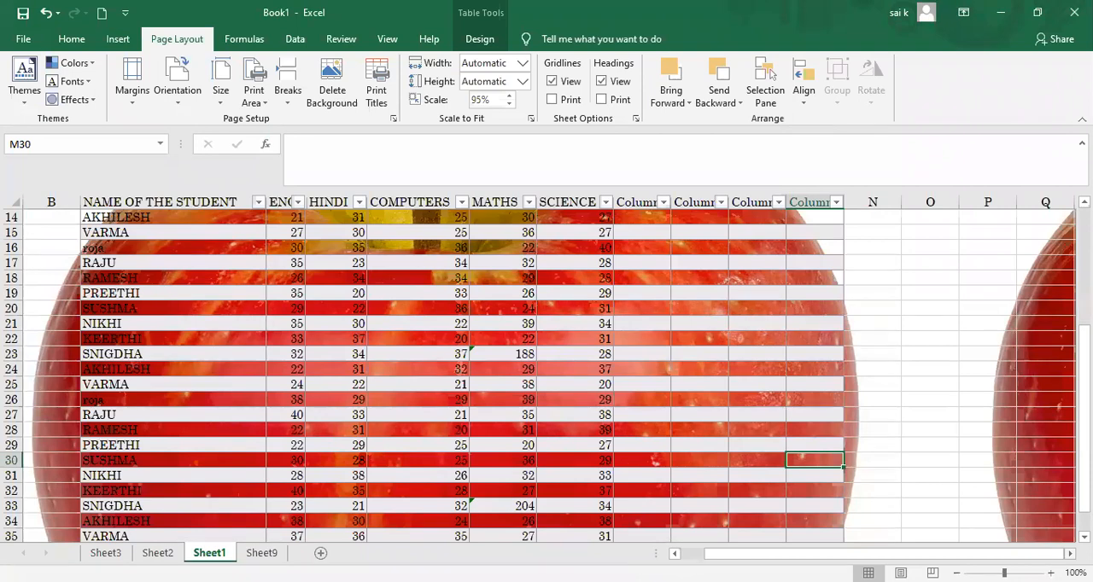
{"action": "left_click", "coordinate": [957, 573]}
{"action": "left_click", "coordinate": [957, 573]}
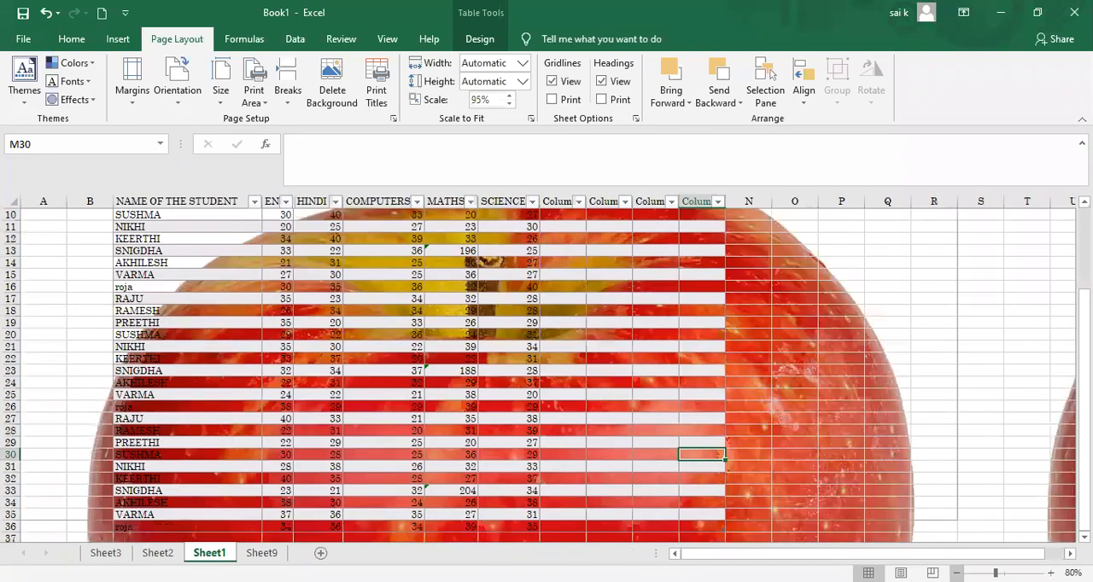
{"action": "left_click", "coordinate": [957, 573]}
{"action": "left_click", "coordinate": [957, 573]}
{"action": "left_click", "coordinate": [957, 573]}
{"action": "left_click", "coordinate": [957, 573]}
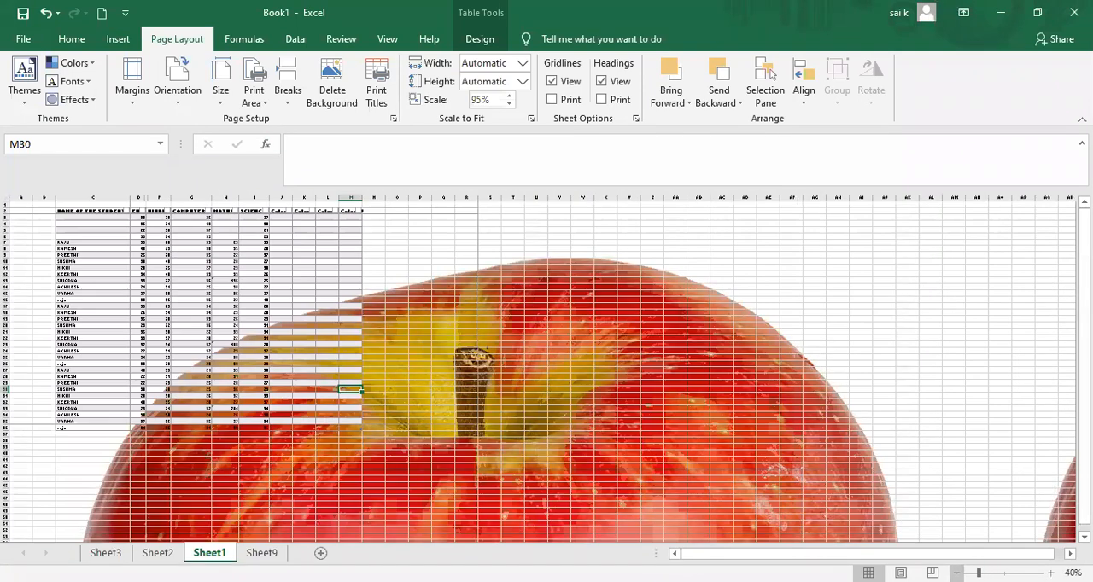
{"action": "left_click", "coordinate": [957, 573]}
{"action": "left_click", "coordinate": [957, 573]}
{"action": "left_click", "coordinate": [957, 573]}
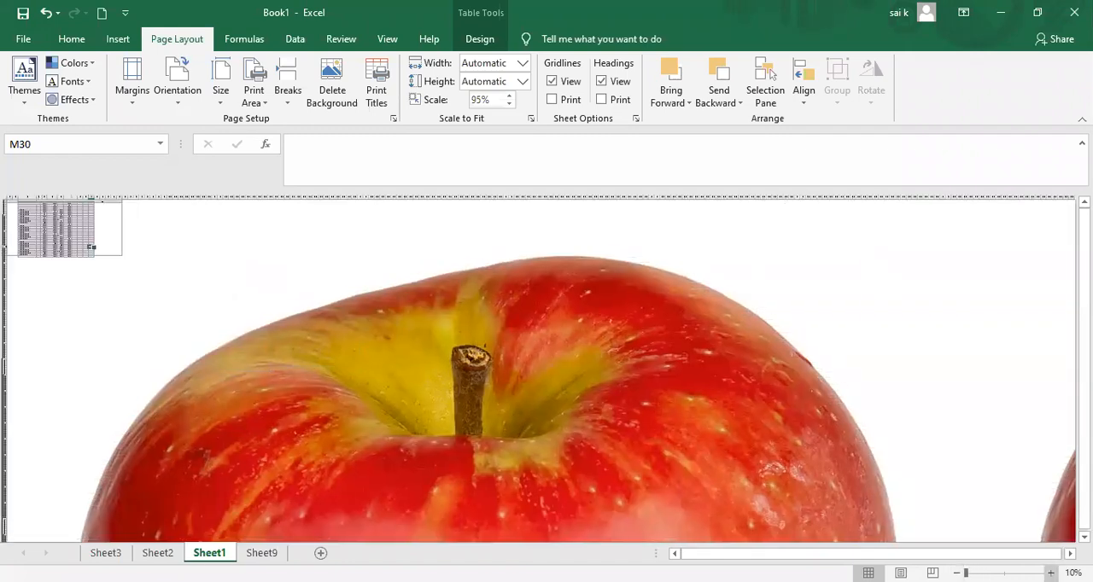
{"action": "left_click", "coordinate": [1050, 573]}
{"action": "left_click", "coordinate": [1050, 573]}
{"action": "left_click", "coordinate": [1050, 573]}
{"action": "left_click", "coordinate": [1050, 572]}
{"action": "left_click", "coordinate": [1050, 573]}
{"action": "left_click", "coordinate": [1050, 572]}
{"action": "left_click", "coordinate": [1050, 573]}
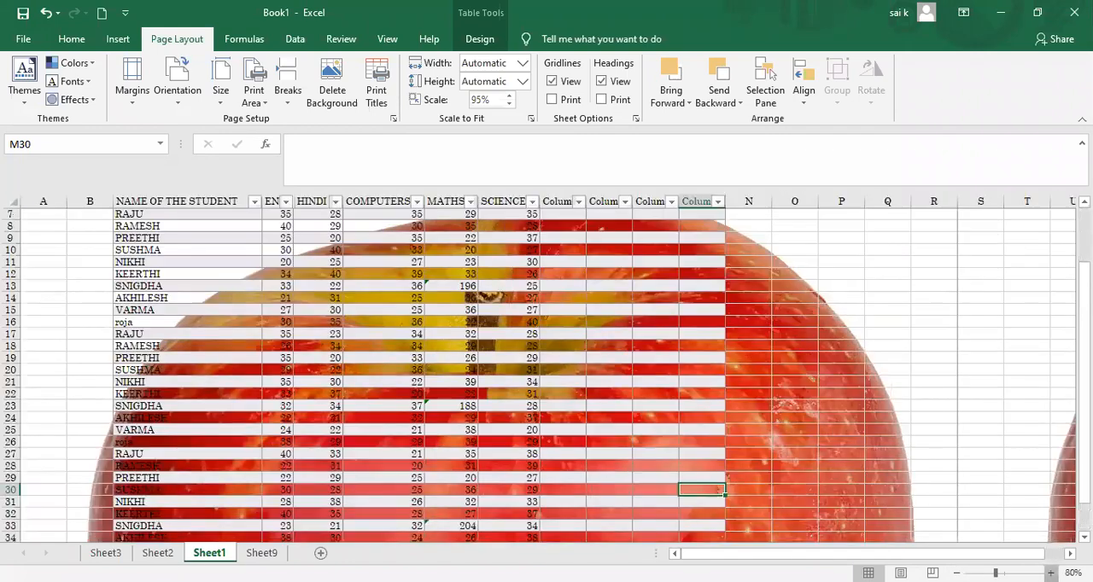
{"action": "scroll", "coordinate": [853, 320], "scroll_direction": "up", "scroll_amount": 4, "text": "ctrl"}
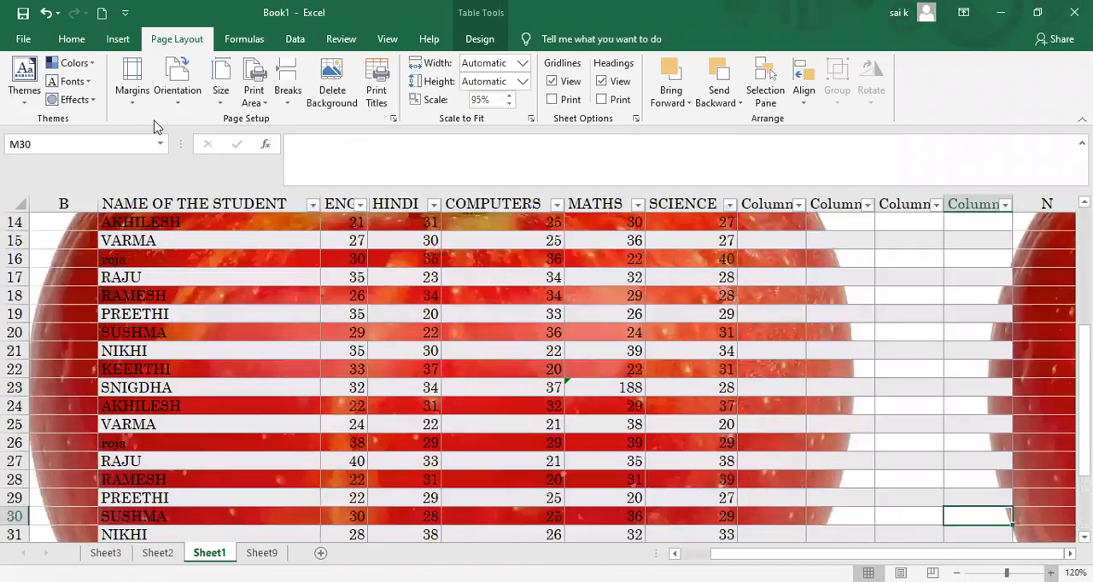
Step: Page through the sheet's print preview to page 9 to check whether the apple background prints, and return to the sheet
{"action": "left_click", "coordinate": [23, 38]}
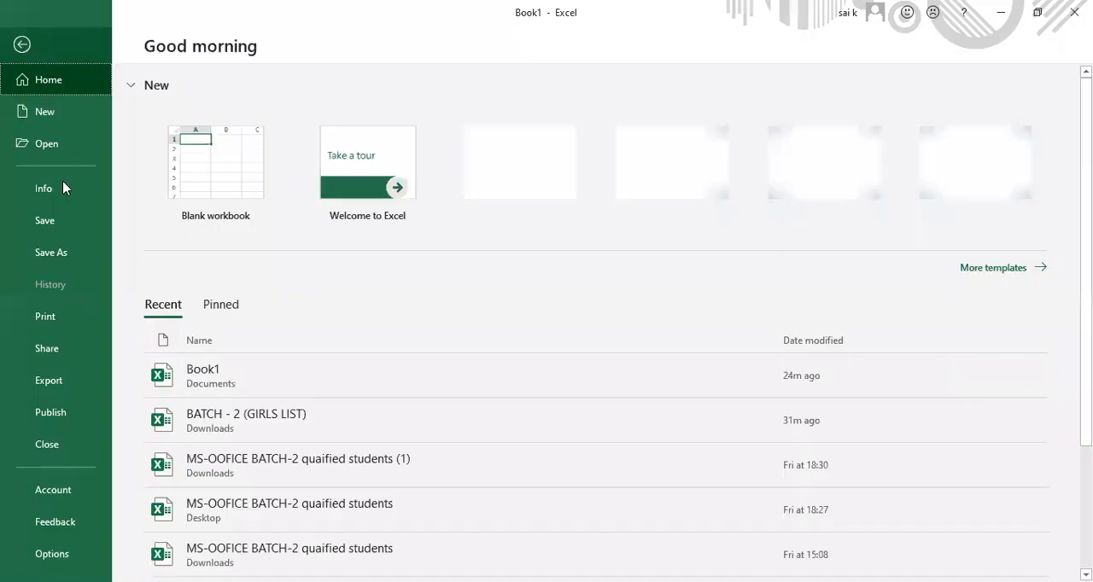
{"action": "left_click", "coordinate": [60, 326]}
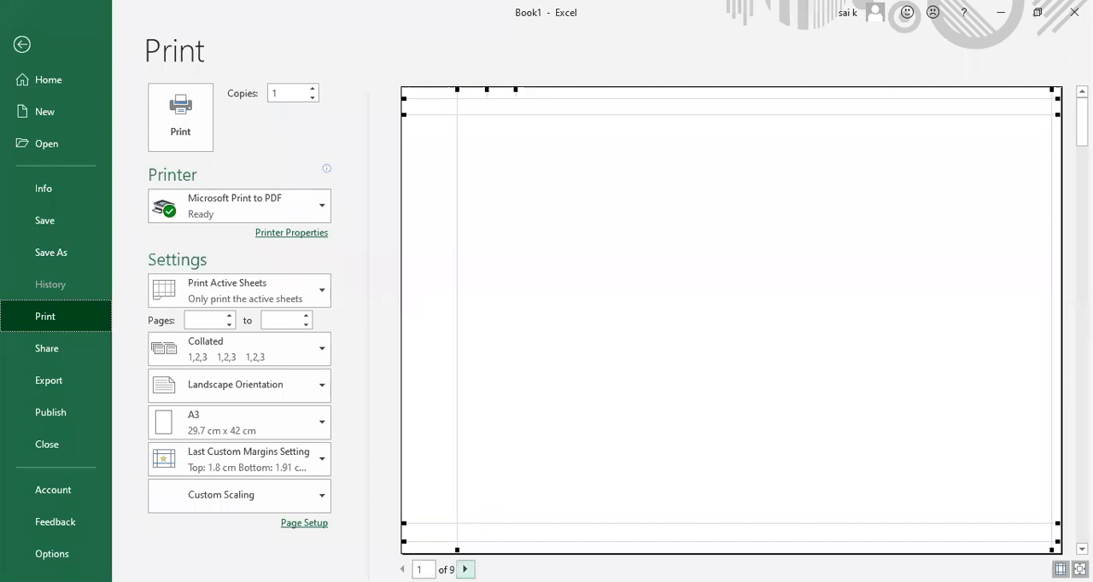
{"action": "left_click", "coordinate": [464, 569]}
{"action": "left_click", "coordinate": [464, 570]}
{"action": "left_click", "coordinate": [464, 570]}
{"action": "left_click", "coordinate": [465, 569]}
{"action": "left_click", "coordinate": [464, 570]}
{"action": "left_click", "coordinate": [464, 570]}
{"action": "left_click", "coordinate": [465, 570]}
{"action": "left_click", "coordinate": [464, 570]}
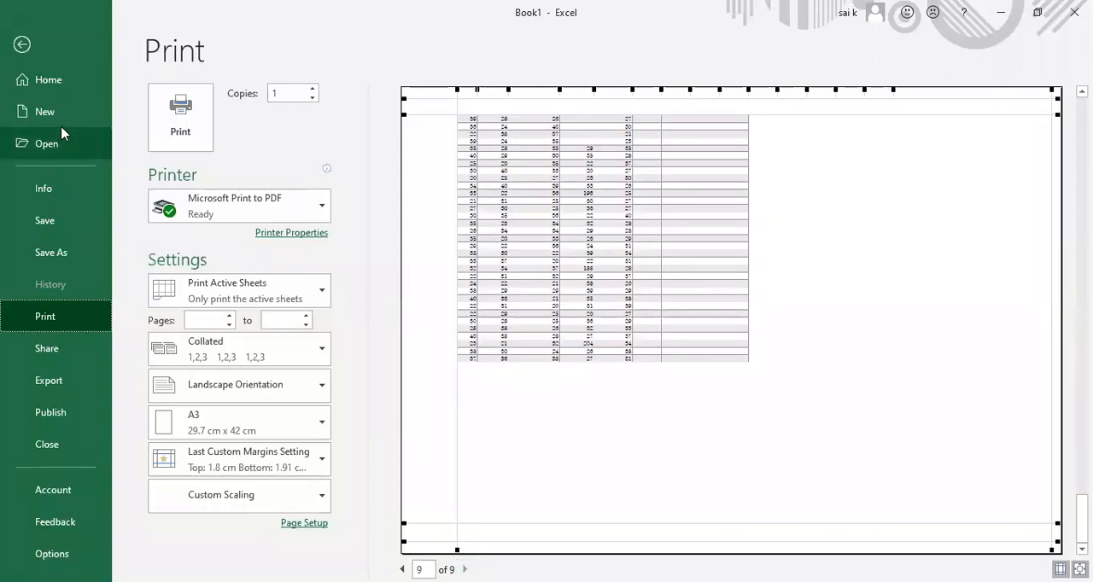
{"action": "left_click", "coordinate": [21, 43]}
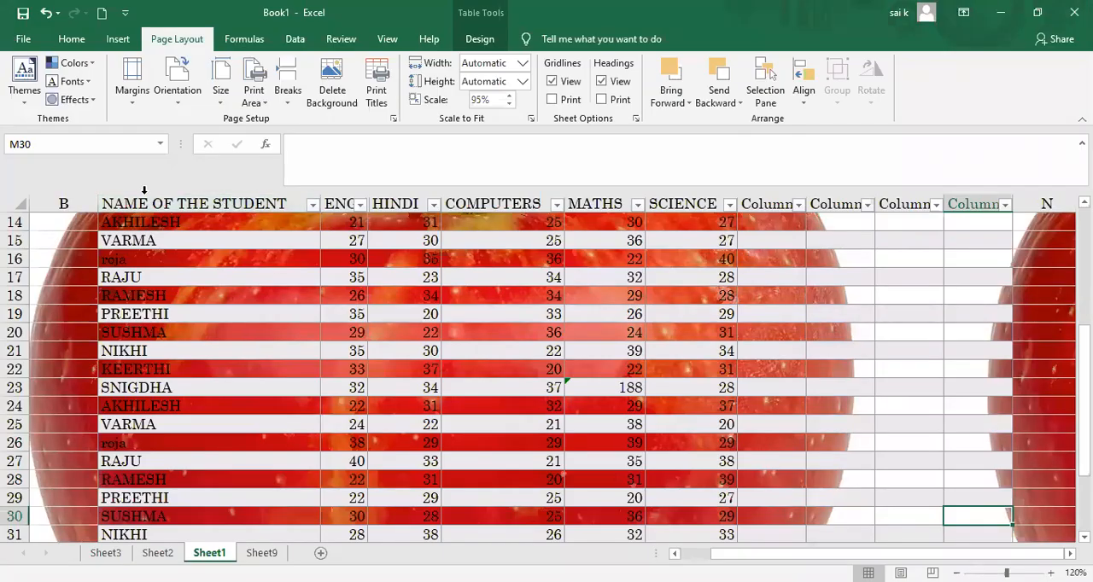
{"action": "left_click", "coordinate": [202, 214]}
{"action": "scroll", "coordinate": [202, 214], "scroll_direction": "right", "scroll_amount": 4}
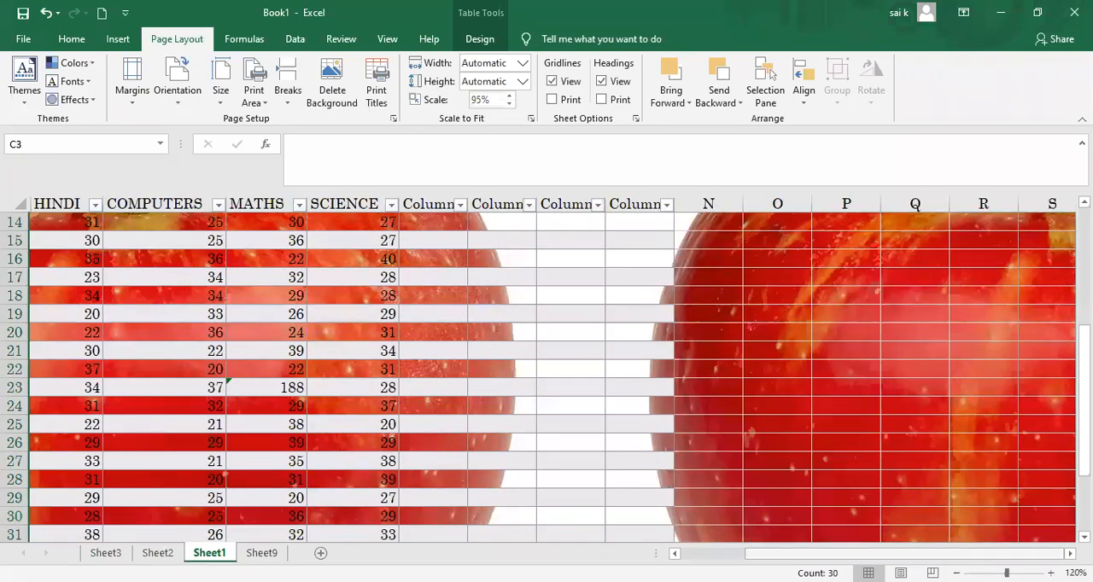
{"action": "left_click_drag", "start_coordinate": [819, 554], "coordinate": [754, 554]}
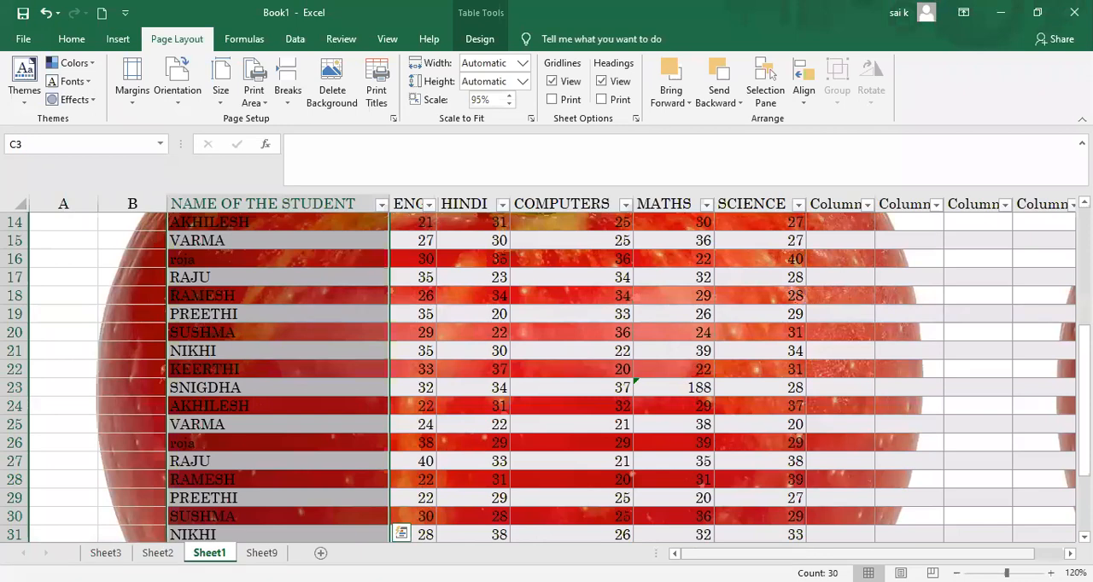
{"action": "key", "text": "ctrl+shift+Right"}
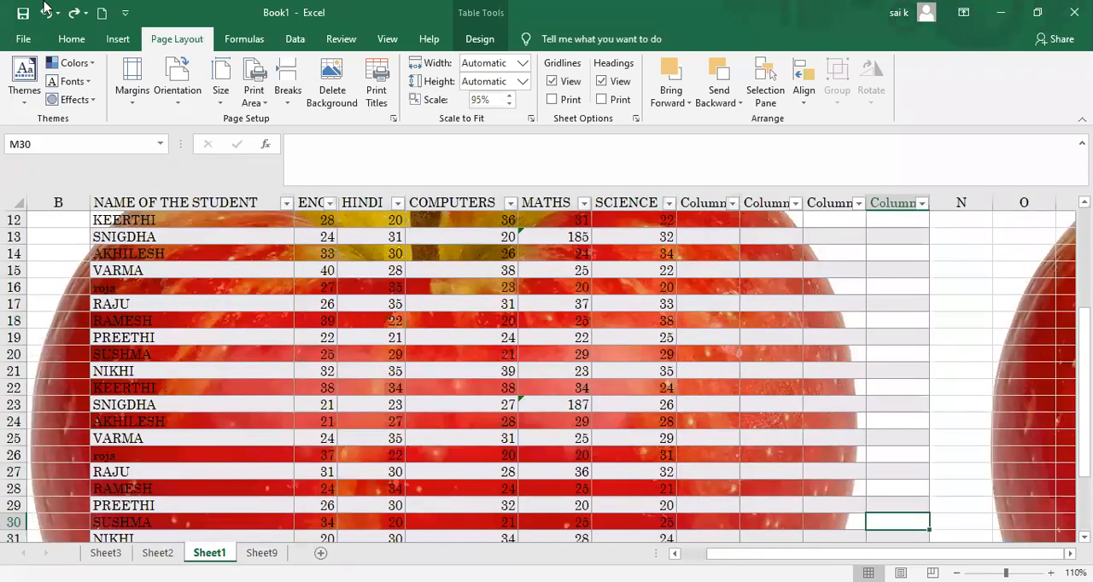
Step: Select the whole marks table, page through its print preview to the last page, and return to the sheet
{"action": "key", "text": "ctrl+a"}
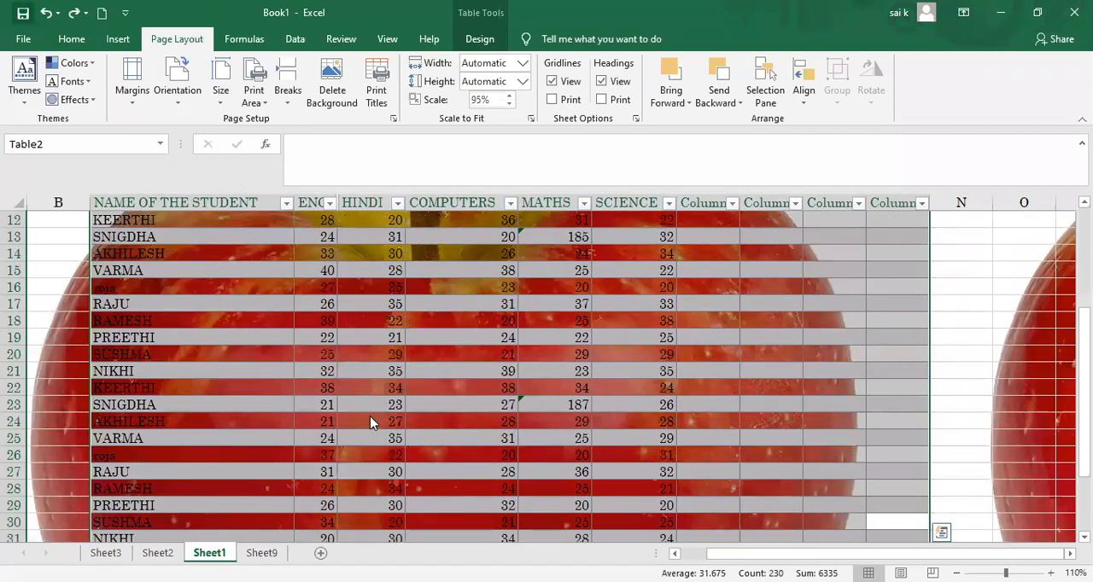
{"action": "key", "text": "ctrl+p"}
{"action": "left_click", "coordinate": [465, 569]}
{"action": "left_click", "coordinate": [465, 569]}
{"action": "left_click", "coordinate": [465, 569]}
{"action": "left_click", "coordinate": [465, 569]}
{"action": "left_click", "coordinate": [465, 570]}
{"action": "left_click", "coordinate": [465, 569]}
{"action": "left_click", "coordinate": [466, 569]}
{"action": "left_click", "coordinate": [465, 570]}
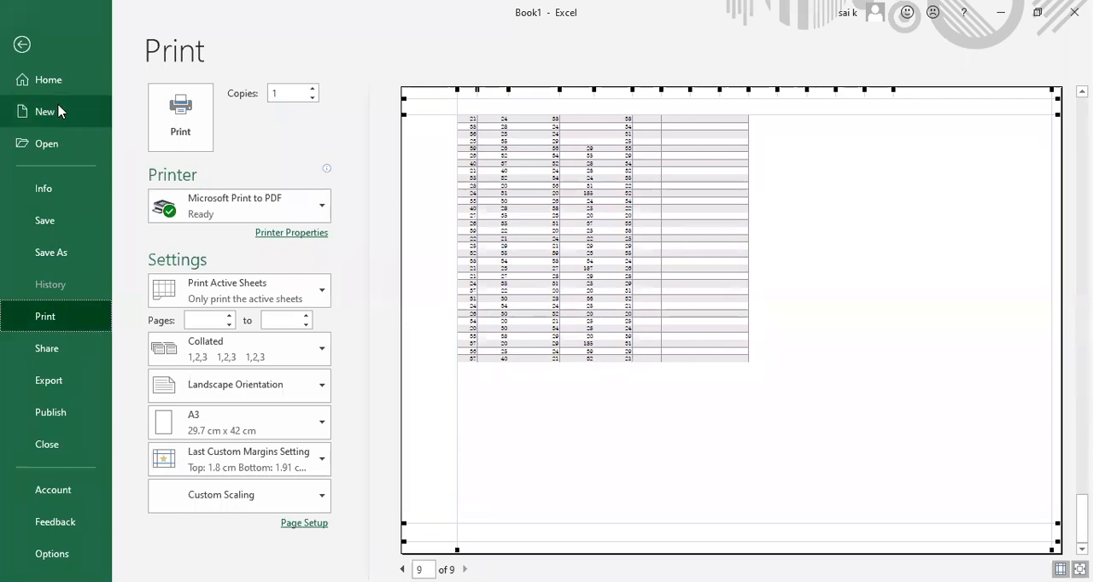
{"action": "left_click", "coordinate": [23, 45]}
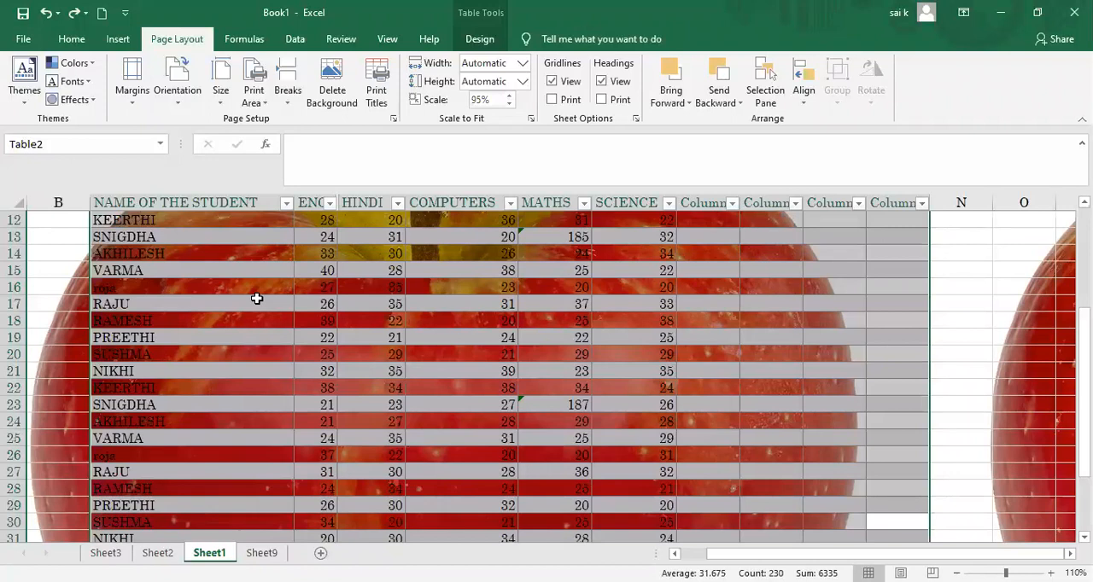
Step: Delete the apple background from the sheet and view the Print Titles settings without changing them
{"action": "left_click", "coordinate": [333, 77]}
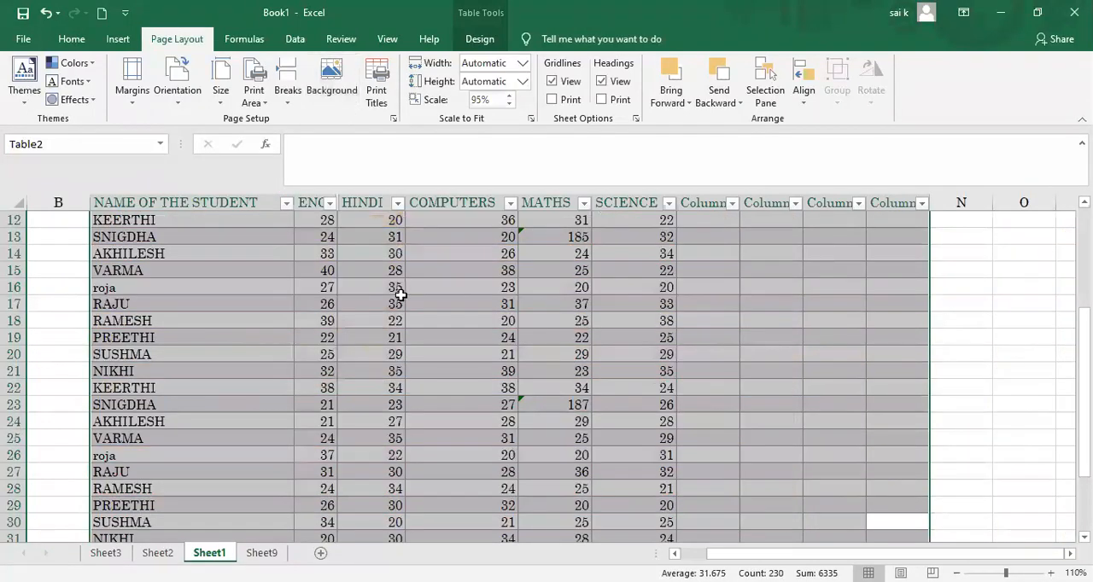
{"action": "left_click", "coordinate": [503, 267]}
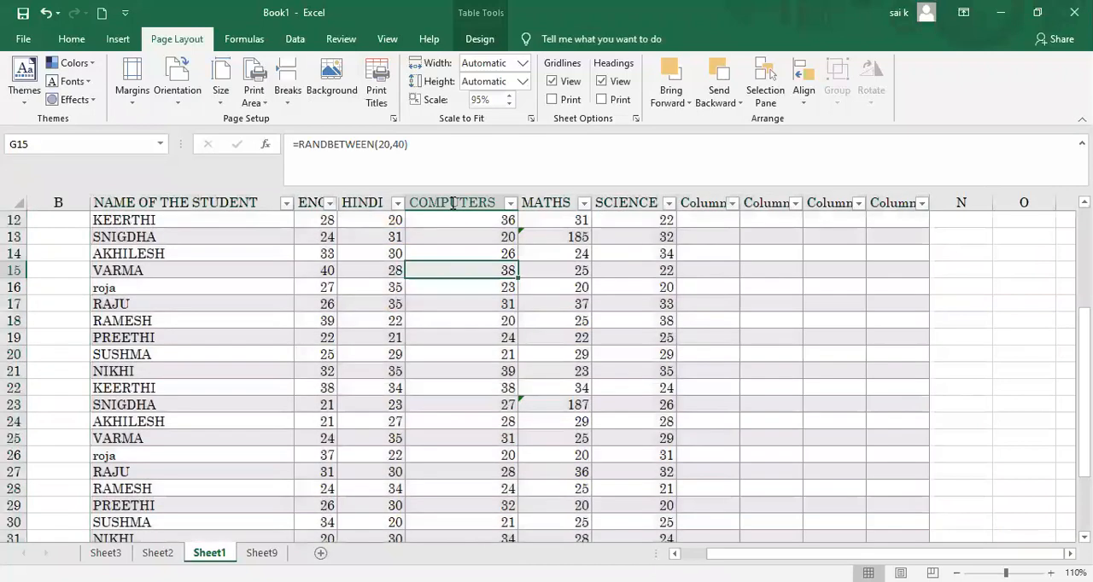
{"action": "left_click", "coordinate": [379, 96]}
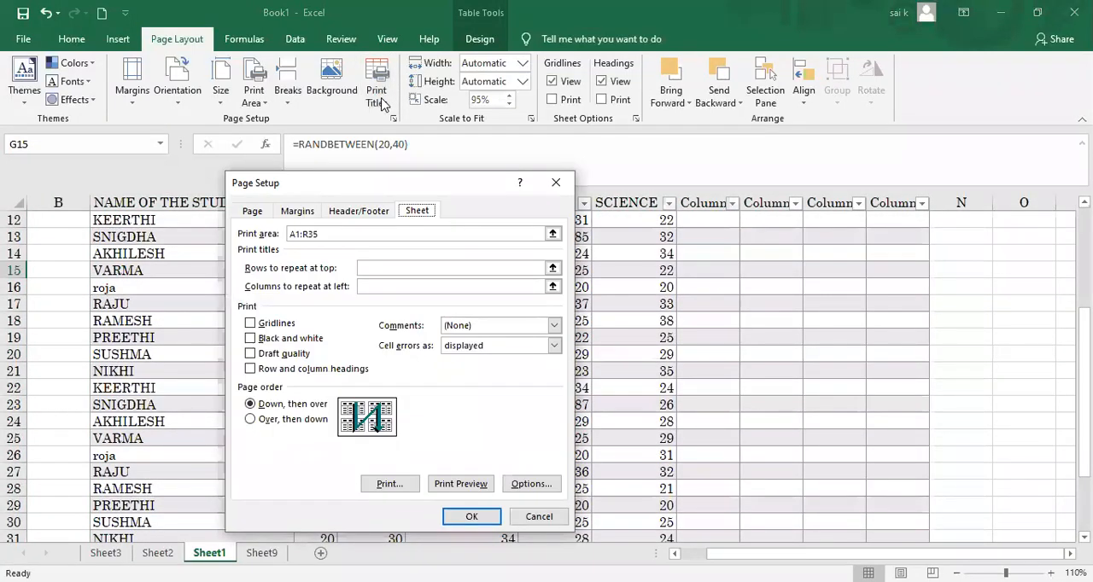
{"action": "left_click", "coordinate": [555, 183]}
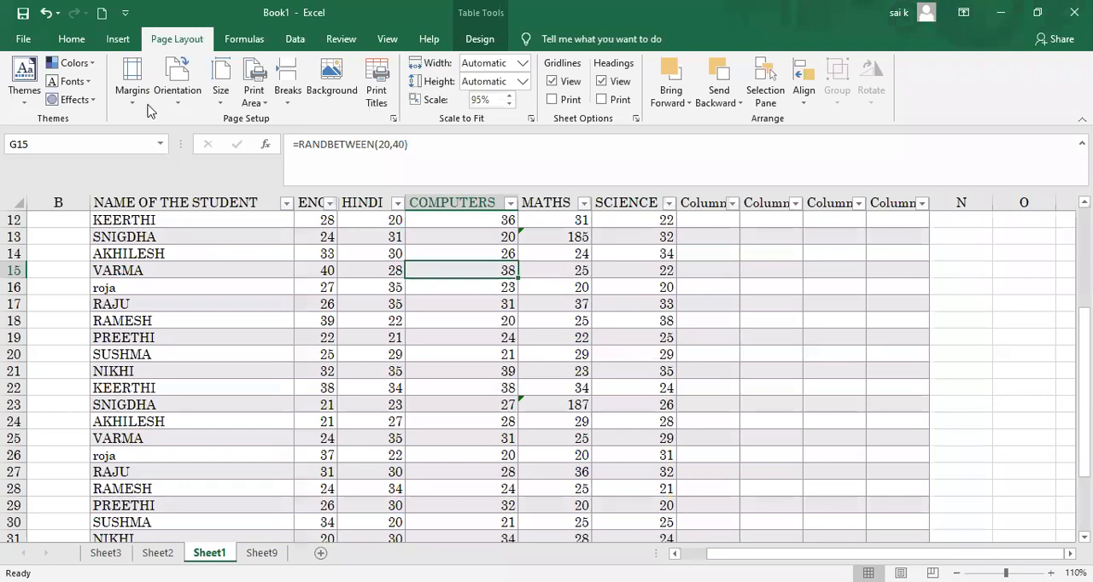
Step: Select the table columns from the student names to the first column after SCIENCE and check in print preview which pages carry the headings
{"action": "left_click_drag", "start_coordinate": [101, 204], "coordinate": [726, 531]}
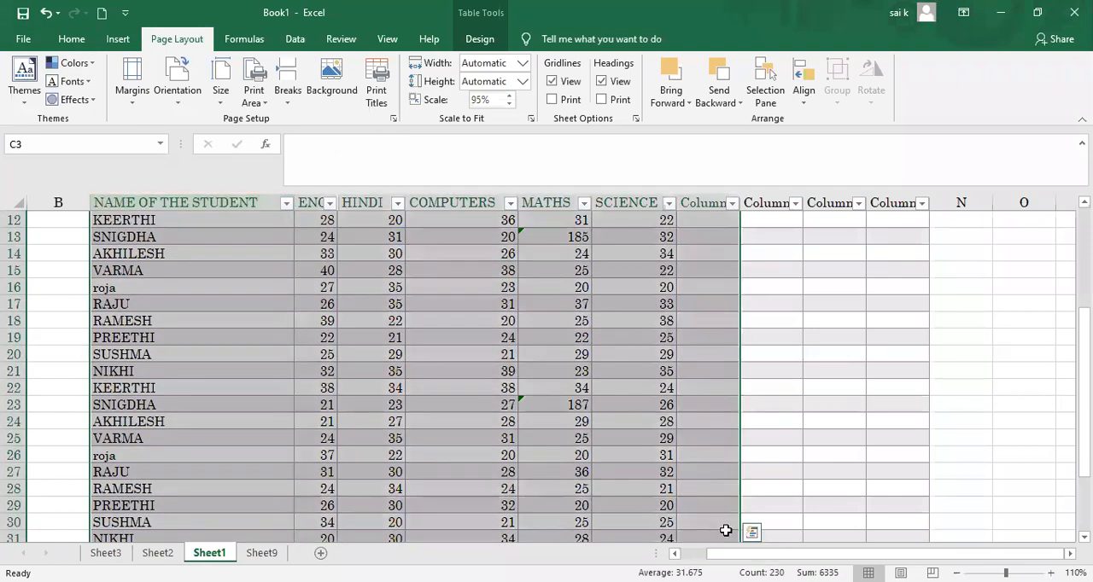
{"action": "key", "text": "ctrl+p"}
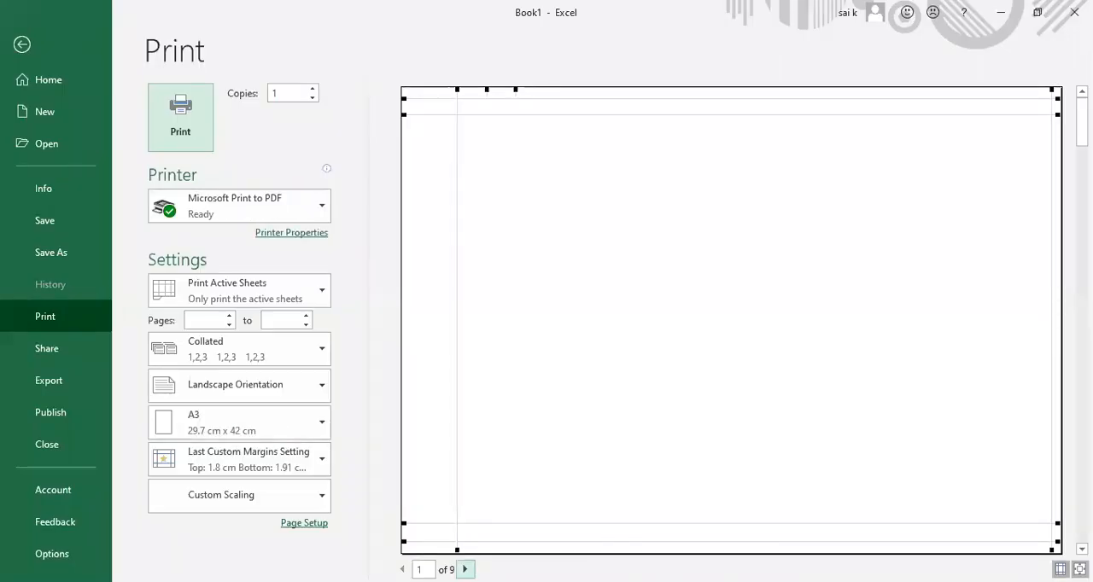
{"action": "left_click", "coordinate": [465, 569]}
{"action": "left_click", "coordinate": [465, 570]}
{"action": "left_click", "coordinate": [465, 569]}
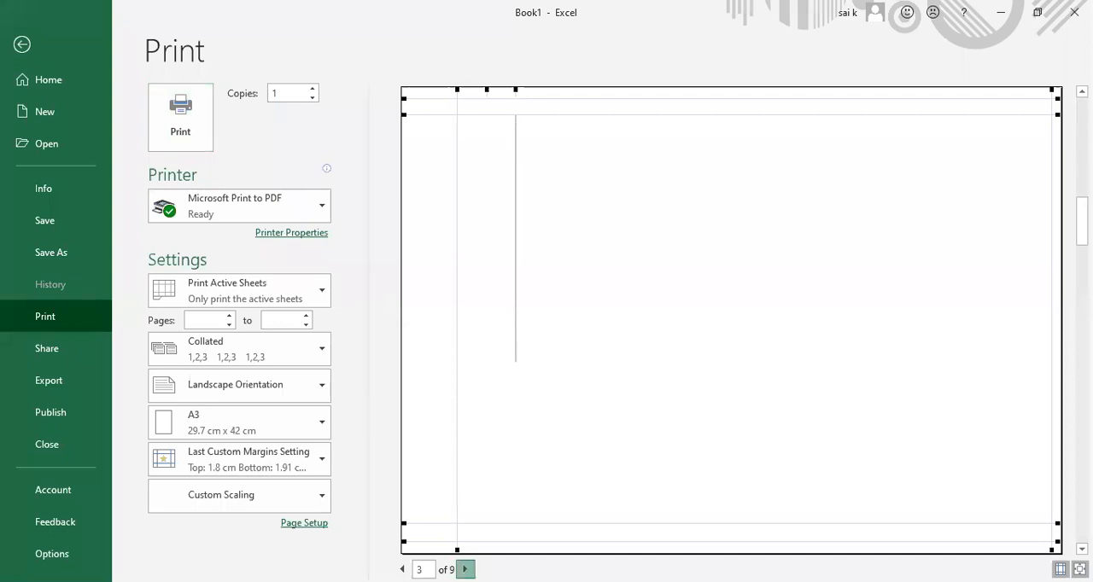
{"action": "left_click", "coordinate": [466, 570]}
{"action": "left_click", "coordinate": [466, 569]}
{"action": "left_click", "coordinate": [465, 569]}
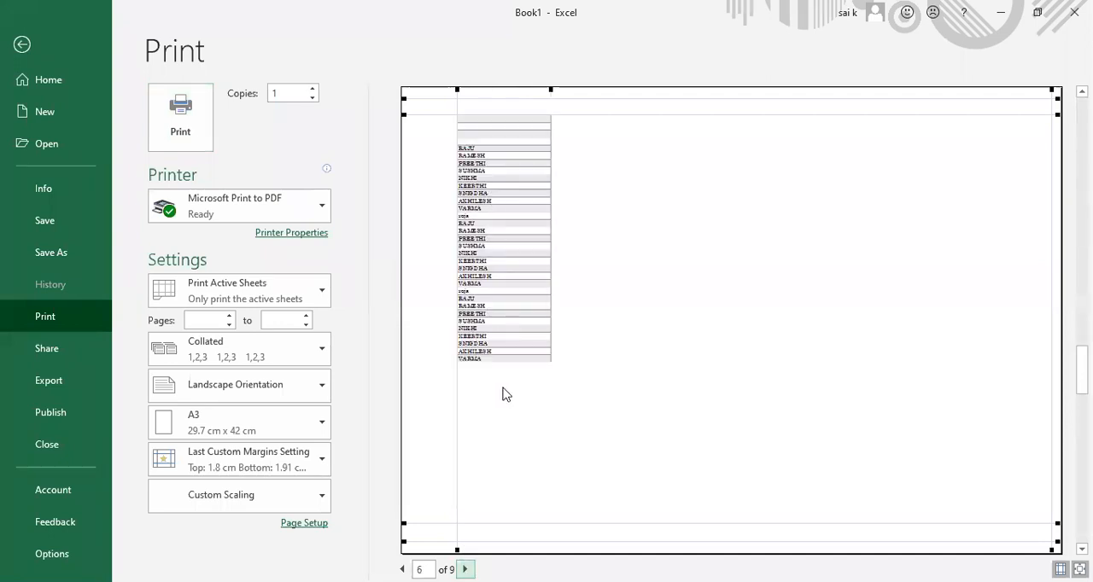
{"action": "left_click", "coordinate": [466, 570]}
{"action": "left_click", "coordinate": [465, 569]}
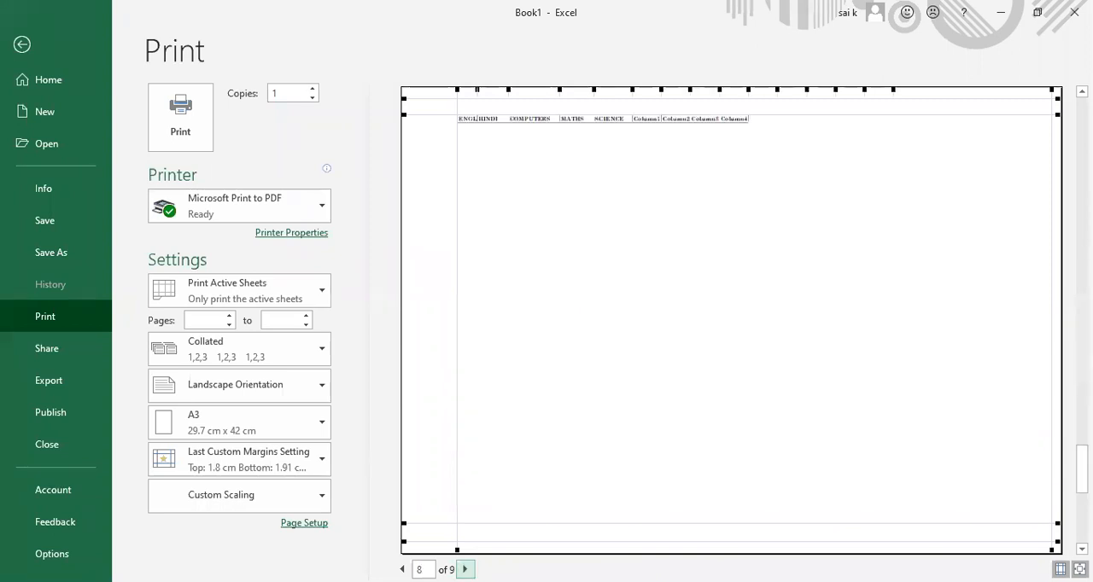
{"action": "left_click", "coordinate": [465, 570]}
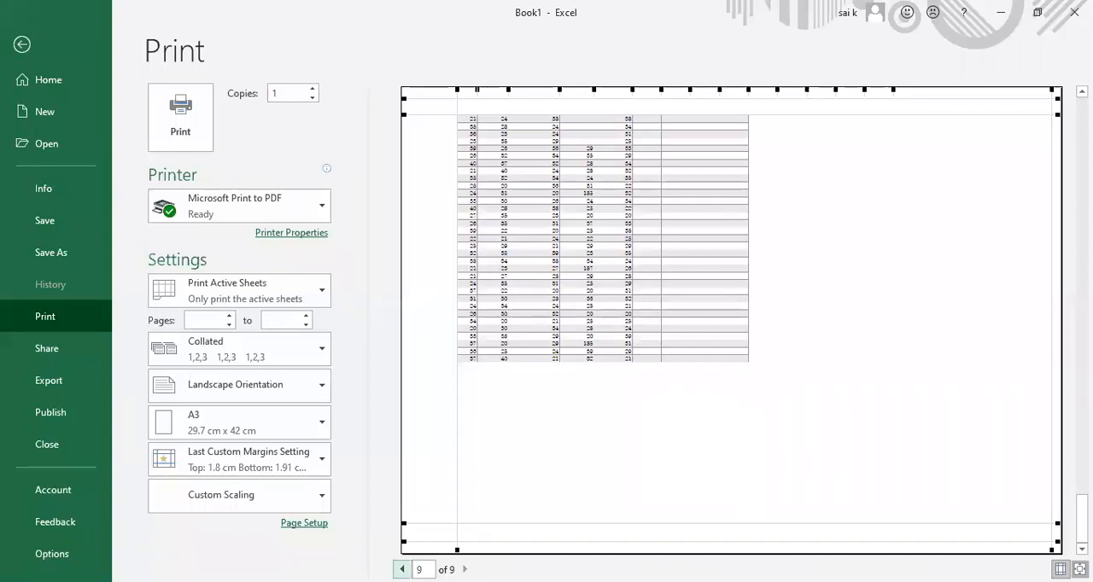
{"action": "left_click", "coordinate": [402, 570]}
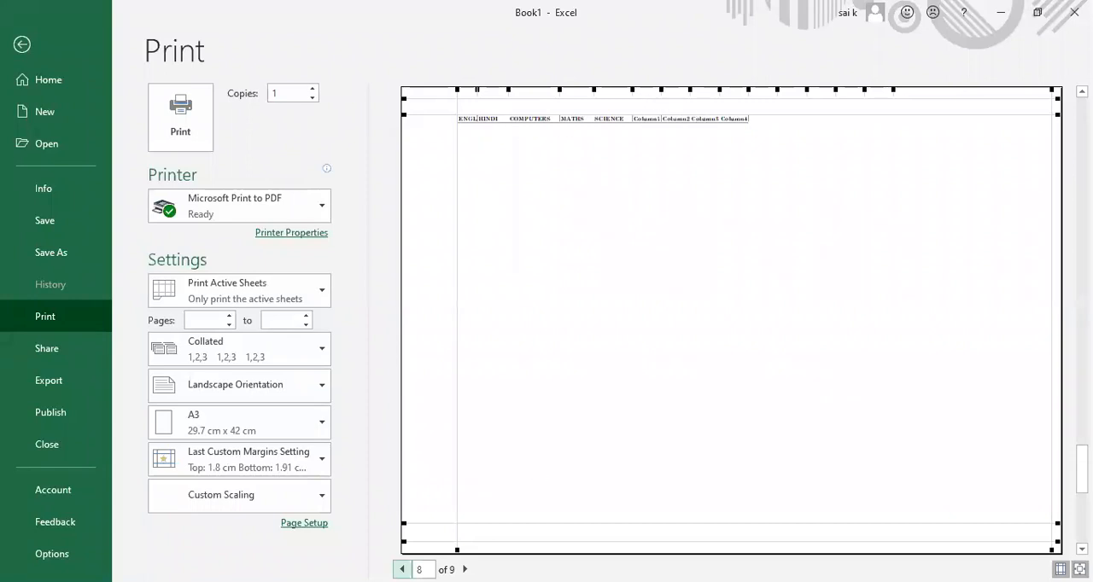
{"action": "left_click", "coordinate": [465, 570]}
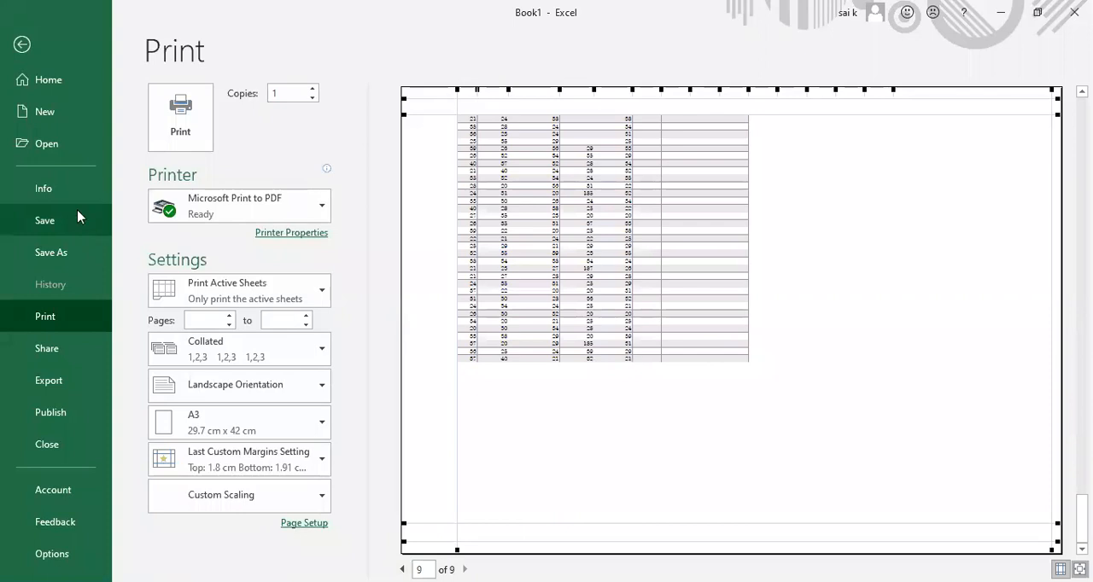
{"action": "left_click", "coordinate": [24, 79]}
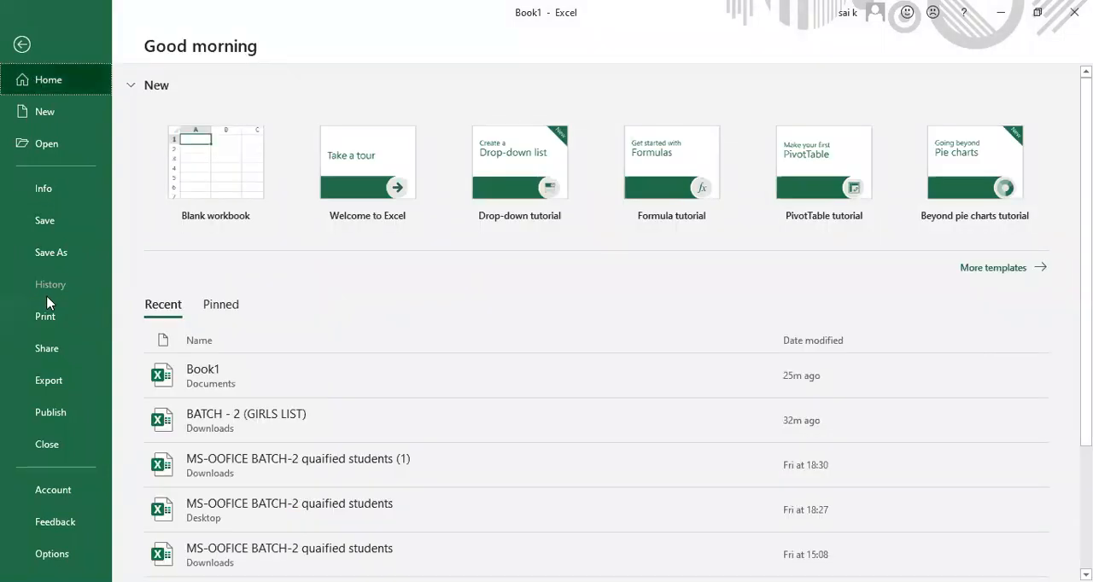
{"action": "left_click", "coordinate": [21, 45]}
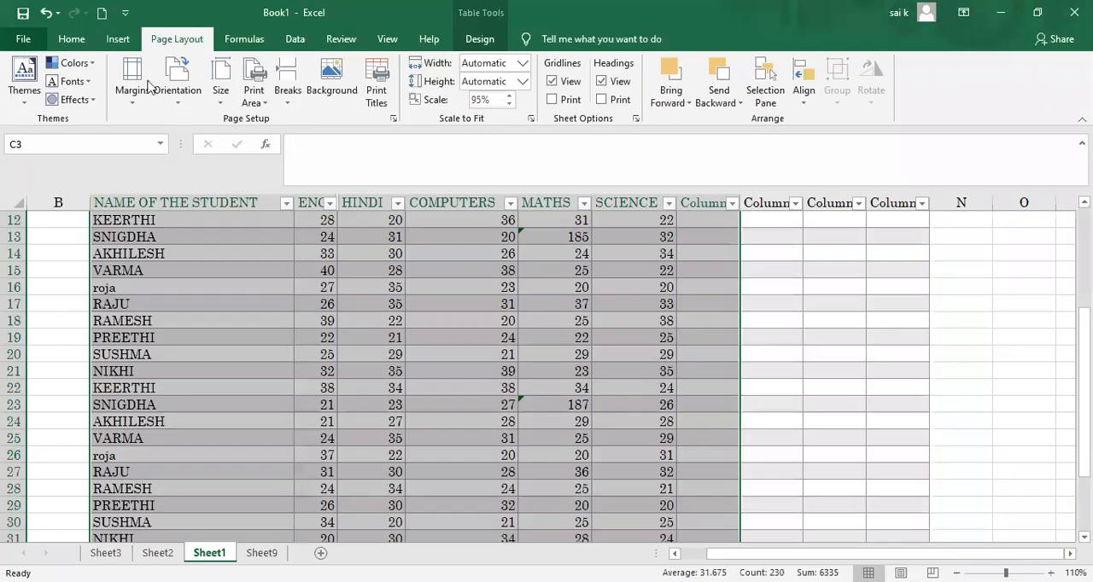
{"action": "left_click", "coordinate": [380, 82]}
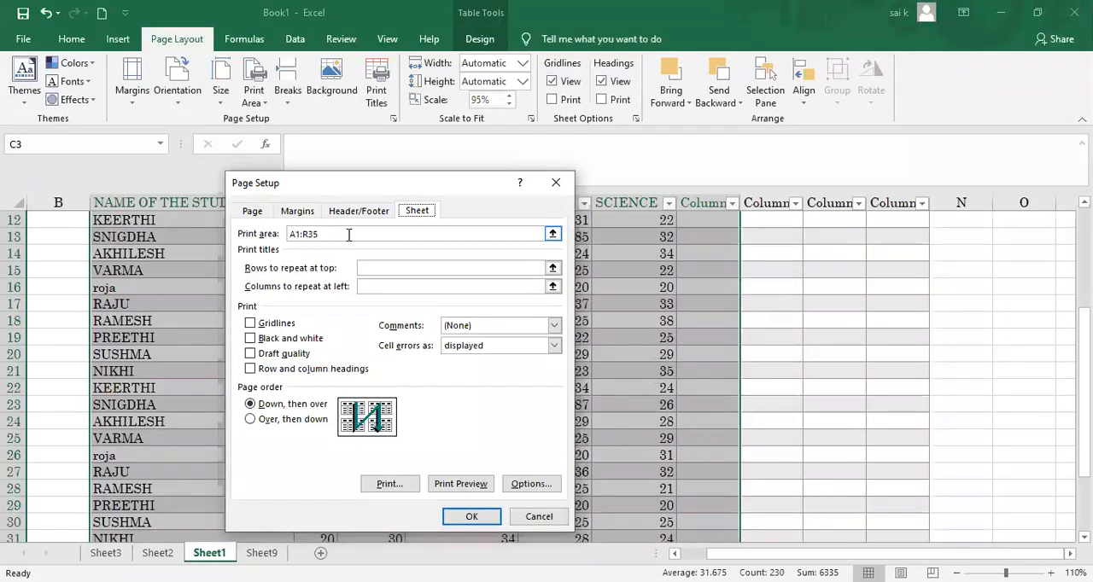
{"action": "left_click", "coordinate": [381, 270]}
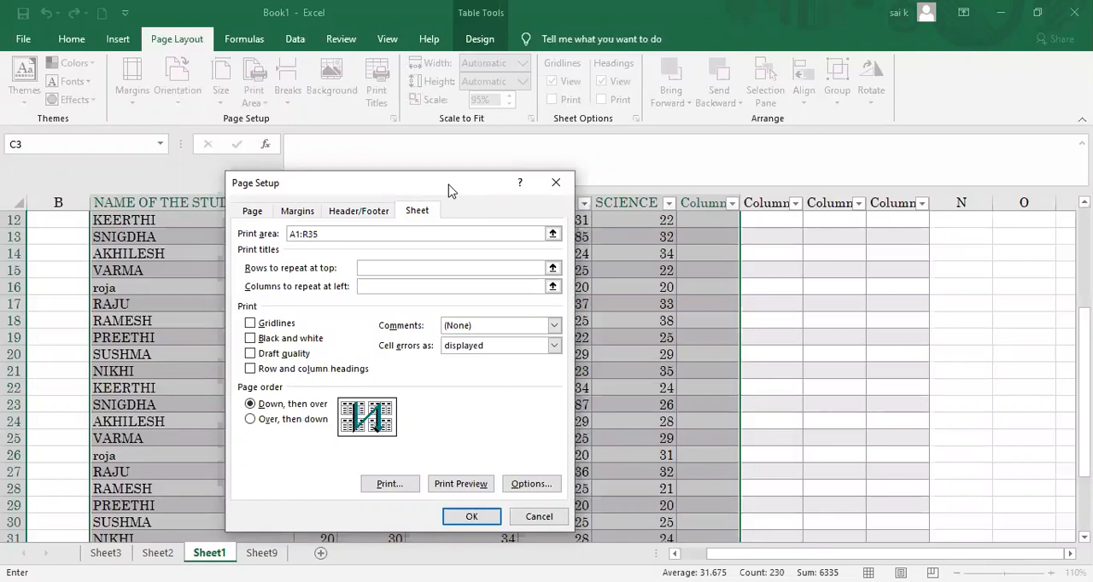
{"action": "left_click_drag", "start_coordinate": [449, 189], "coordinate": [933, 245]}
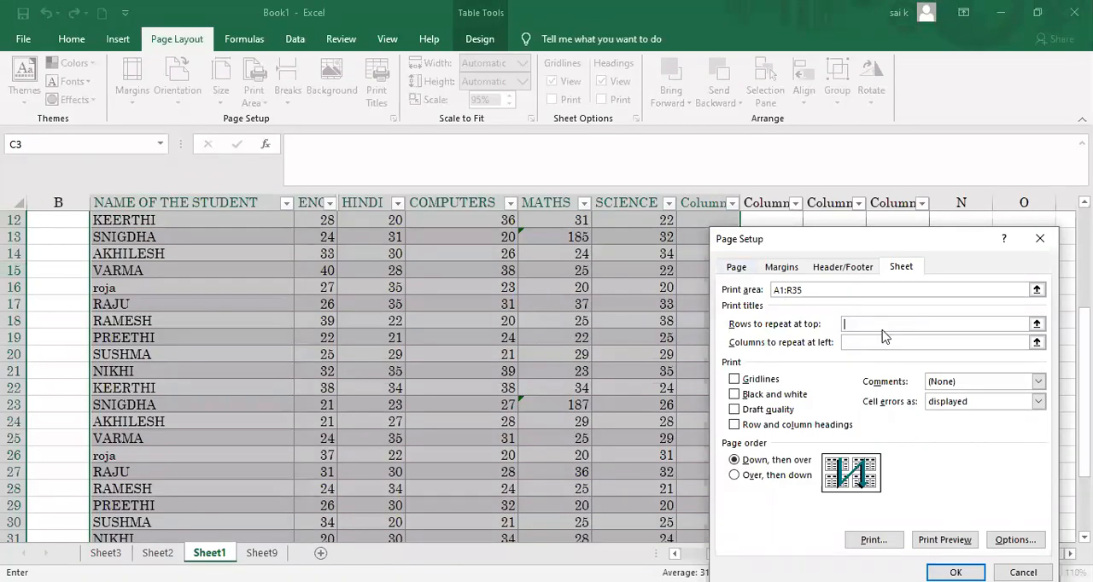
{"action": "left_click", "coordinate": [224, 253]}
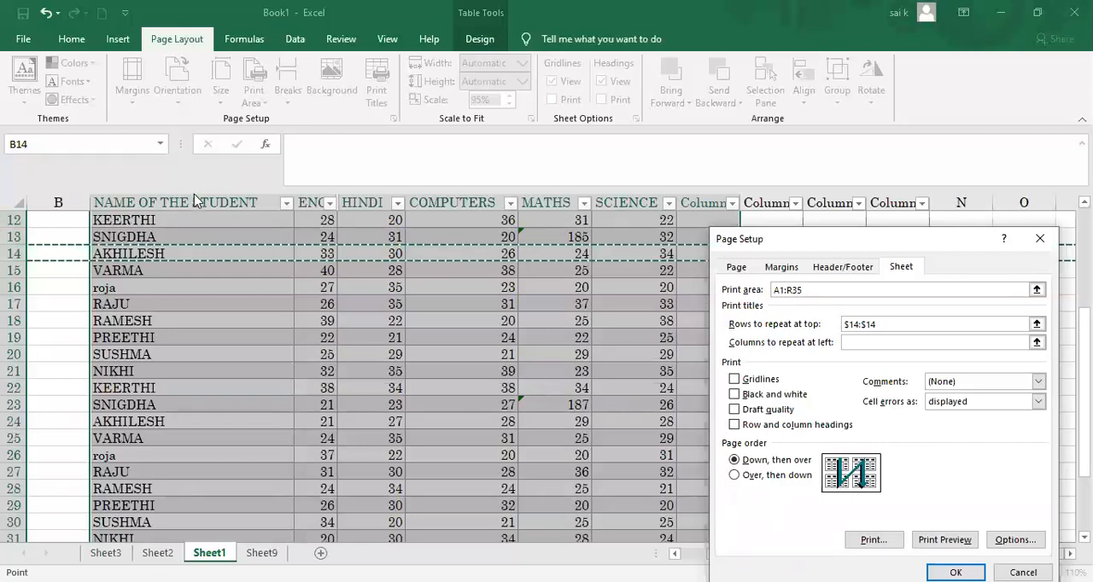
{"action": "left_click", "coordinate": [62, 217]}
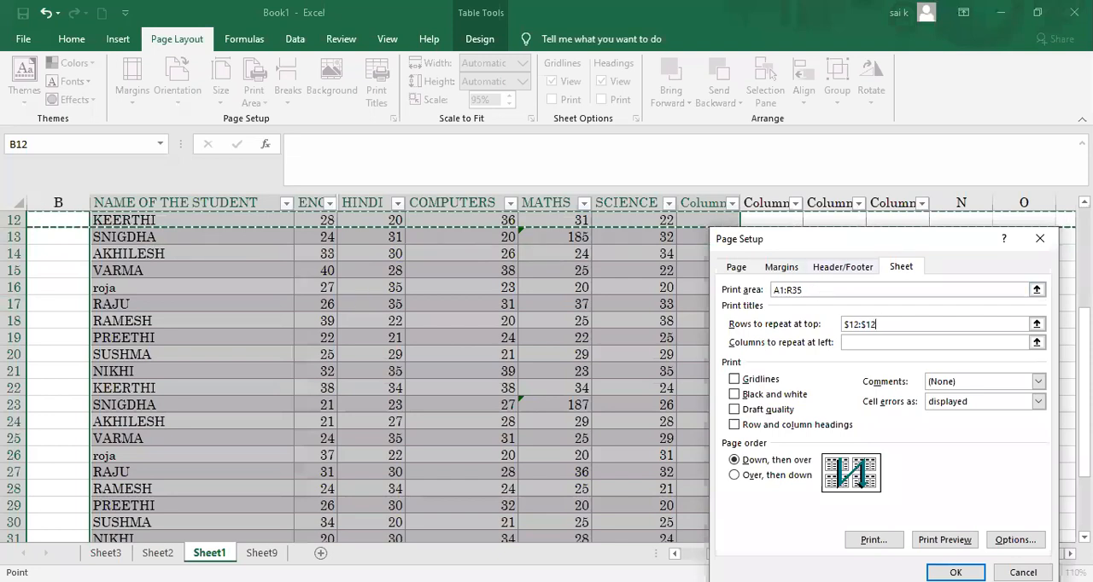
{"action": "scroll", "coordinate": [367, 376], "scroll_direction": "up", "scroll_amount": 4}
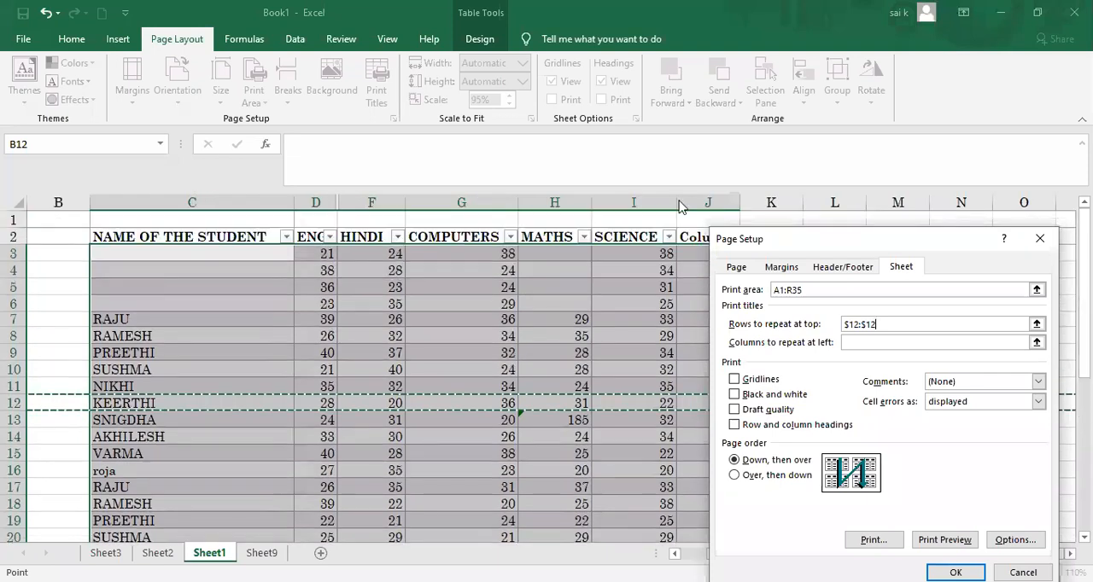
{"action": "left_click", "coordinate": [164, 288]}
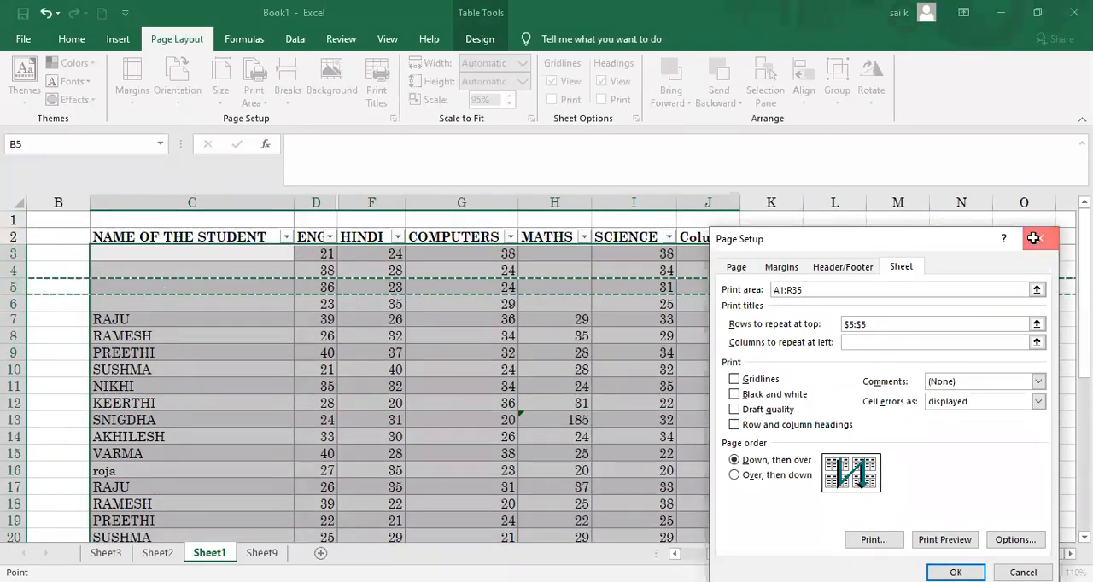
{"action": "left_click", "coordinate": [1038, 243]}
Step: Copy the table rows 7 to 12 and paste them over the rows starting at row 3 to fill the blank names
{"action": "left_click_drag", "start_coordinate": [98, 316], "coordinate": [120, 398]}
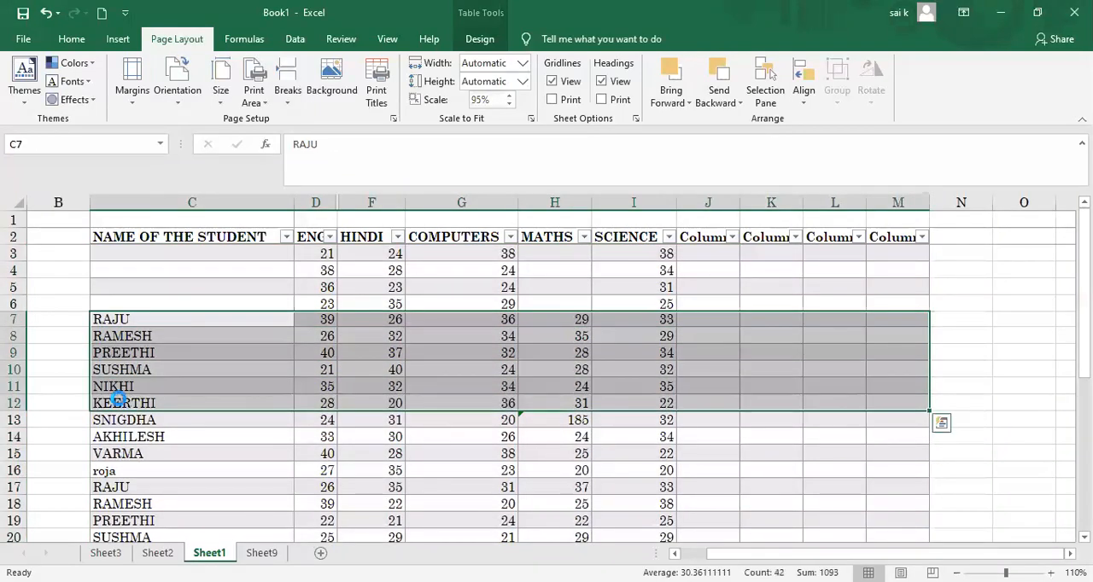
{"action": "key", "text": "ctrl+c"}
{"action": "key", "text": "ctrl+q"}
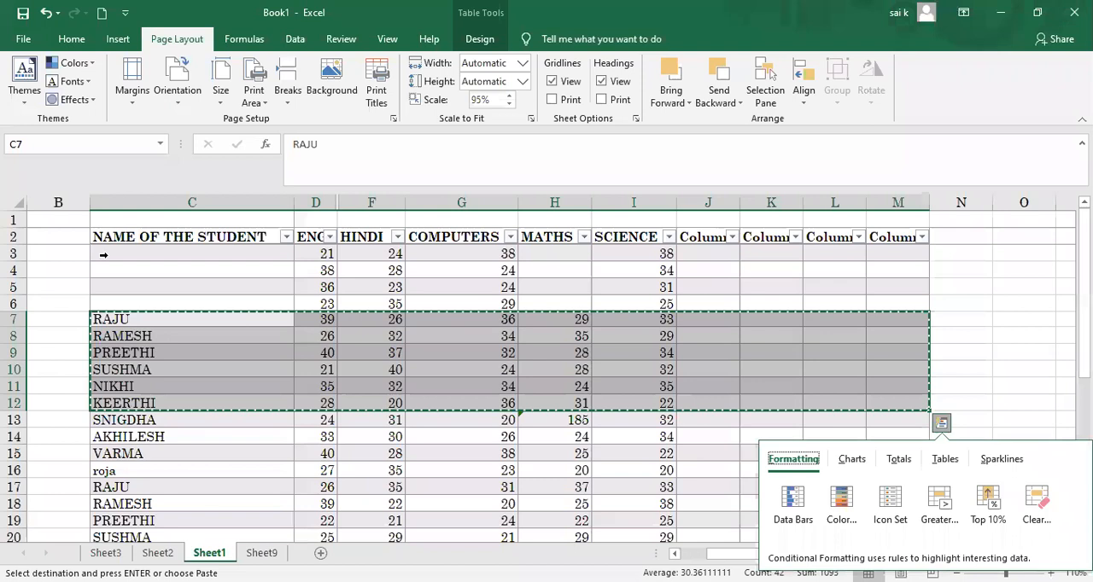
{"action": "left_click", "coordinate": [102, 254]}
{"action": "key", "text": "Return"}
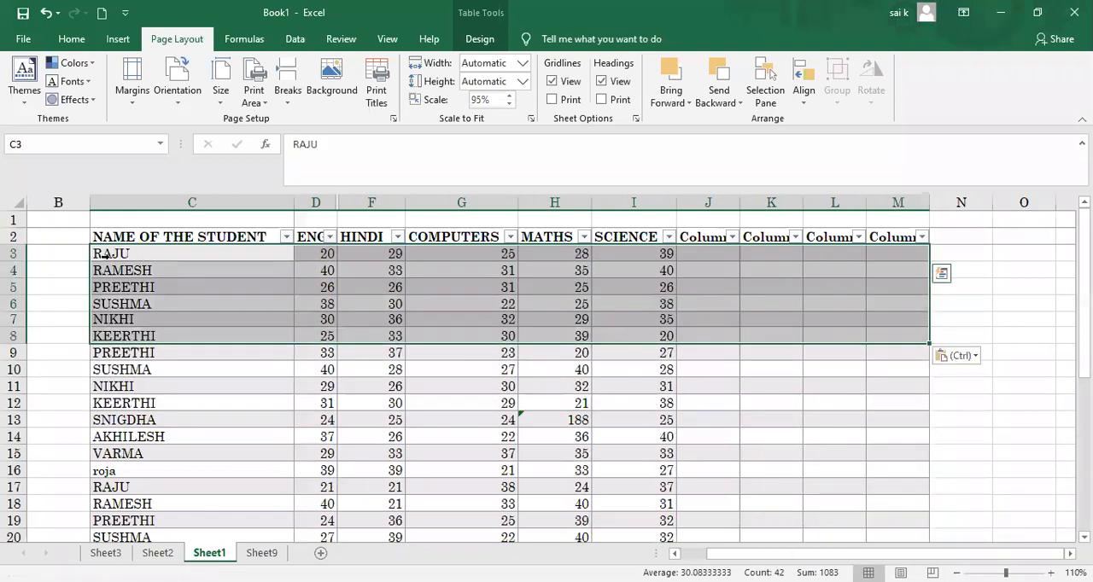
{"action": "left_click", "coordinate": [124, 403]}
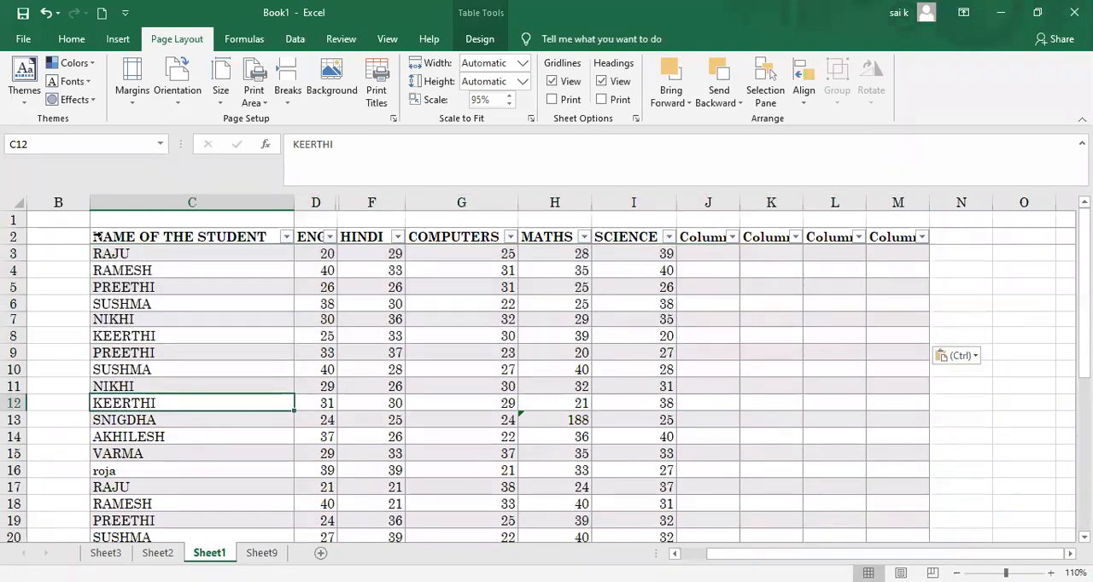
Step: Set the print titles to repeat heading row $2:$2 at the top and column $C:$C at the left of each page
{"action": "left_click", "coordinate": [98, 236]}
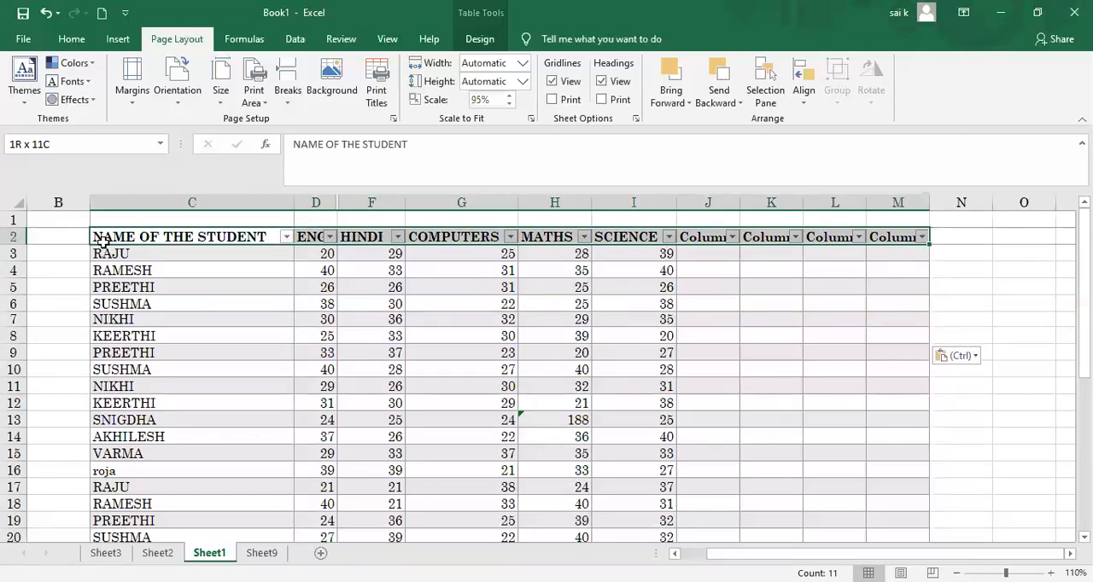
{"action": "left_click", "coordinate": [377, 96]}
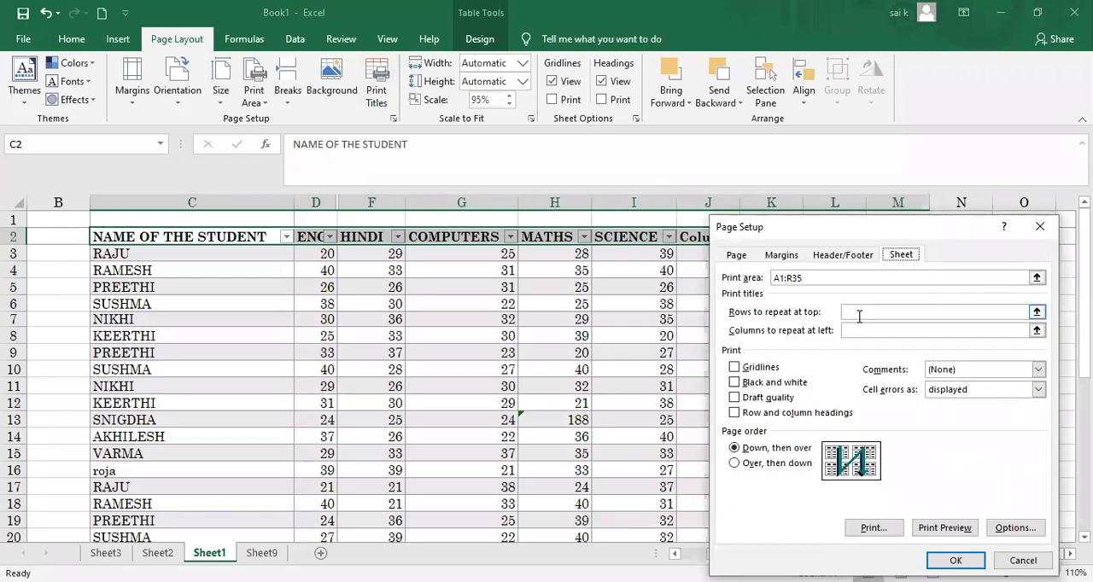
{"action": "left_click", "coordinate": [859, 312]}
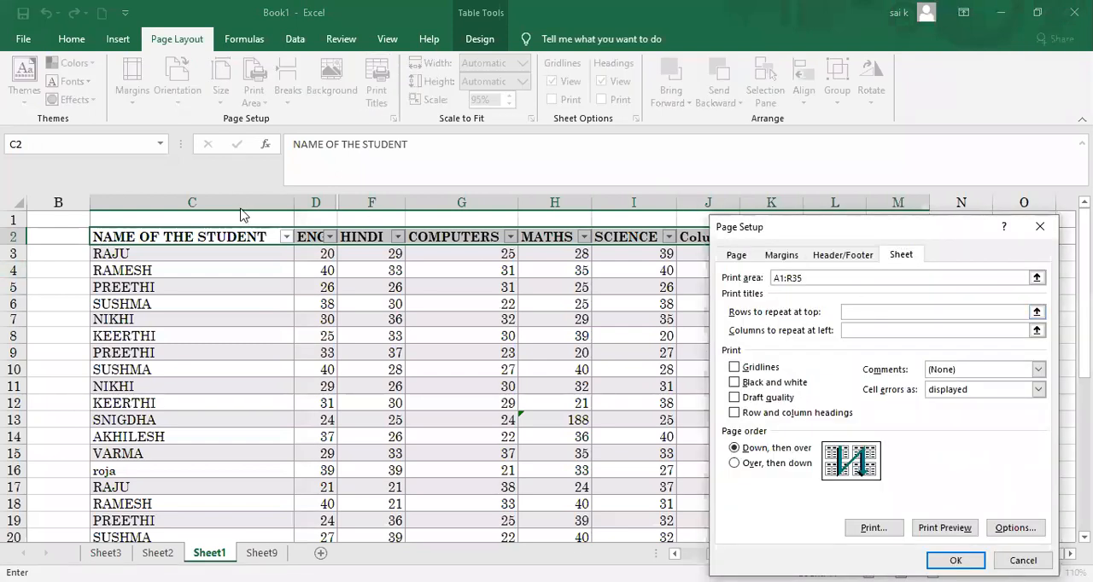
{"action": "left_click", "coordinate": [17, 237]}
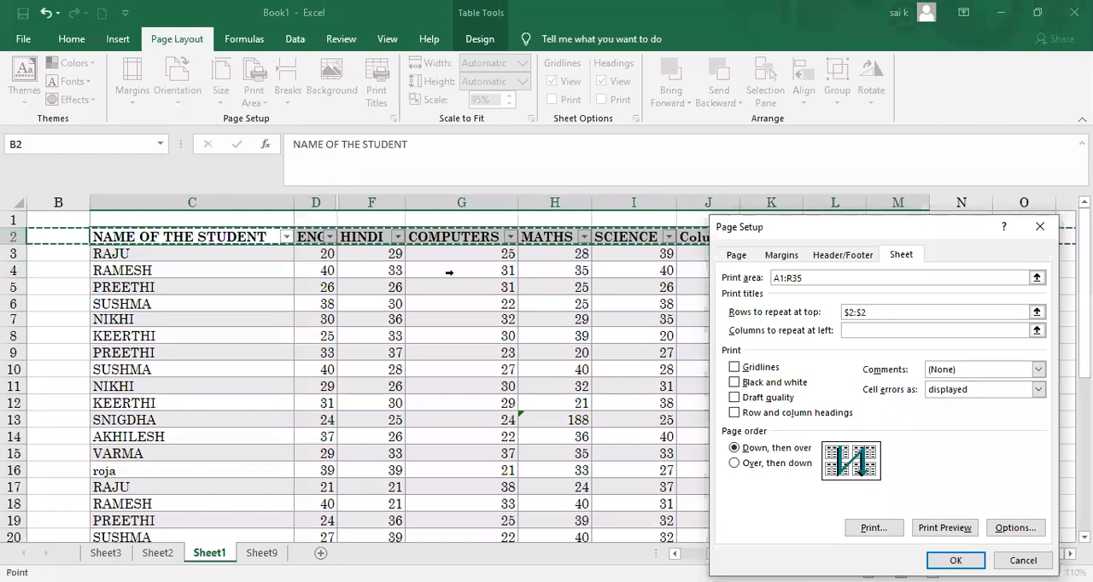
{"action": "left_click", "coordinate": [867, 329]}
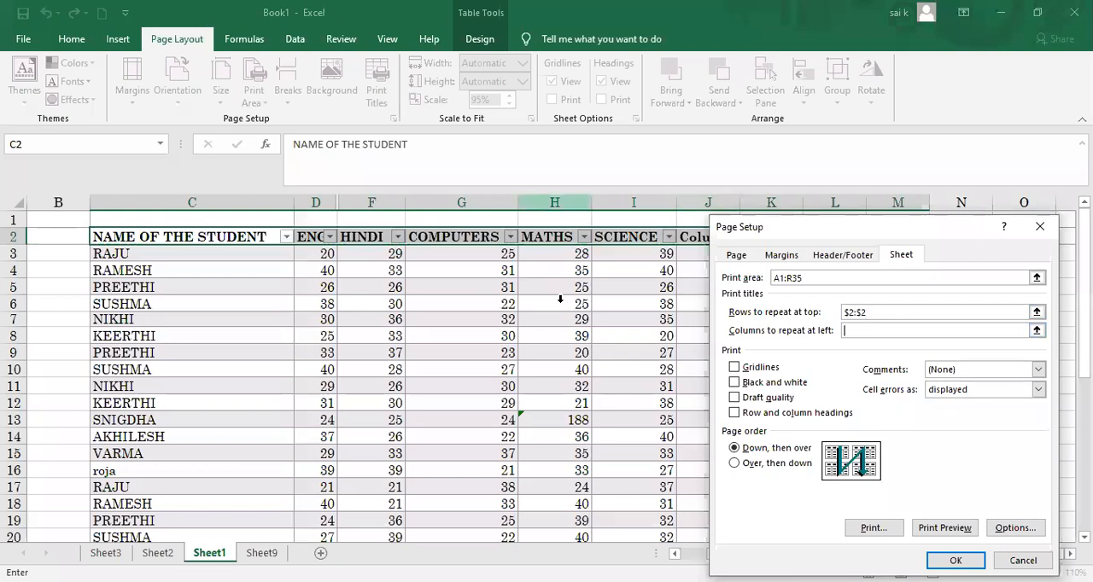
{"action": "left_click", "coordinate": [216, 202]}
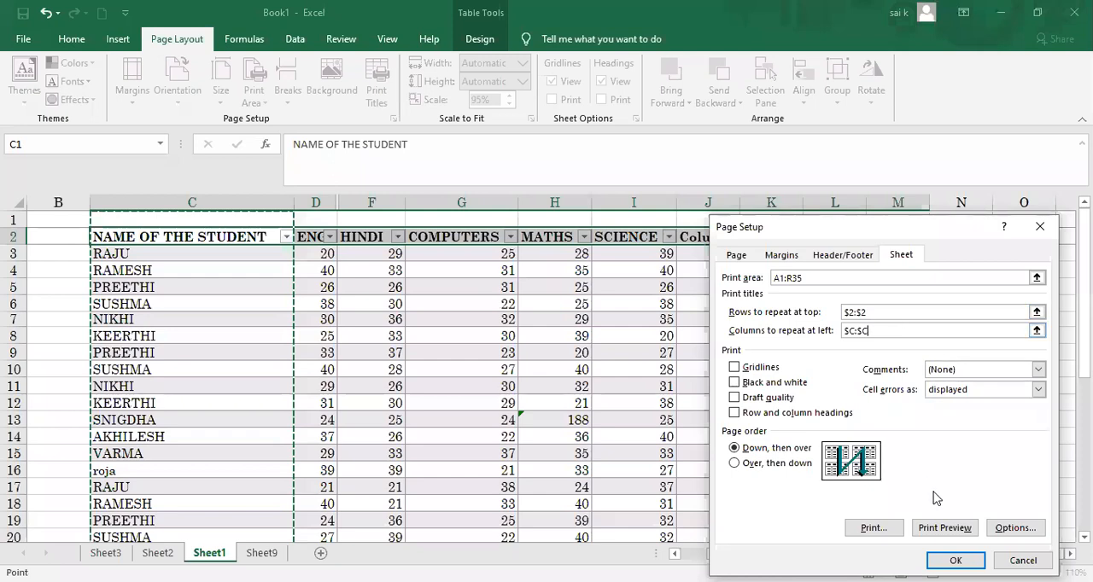
{"action": "left_click", "coordinate": [951, 556]}
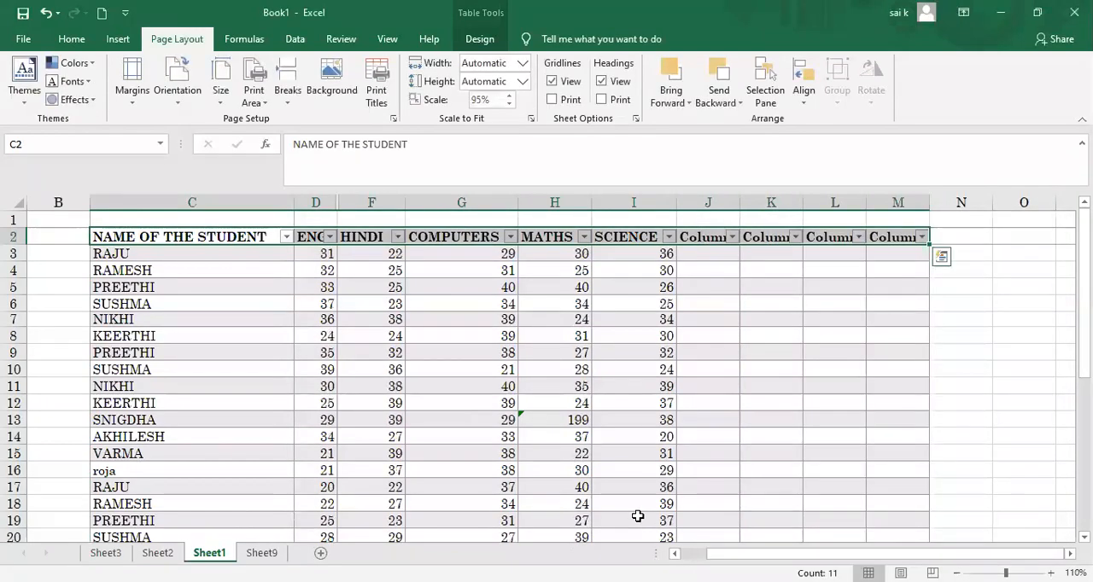
Step: Page through the sheet's print preview to page 9 to check the repeated headings
{"action": "key", "text": "ctrl+p"}
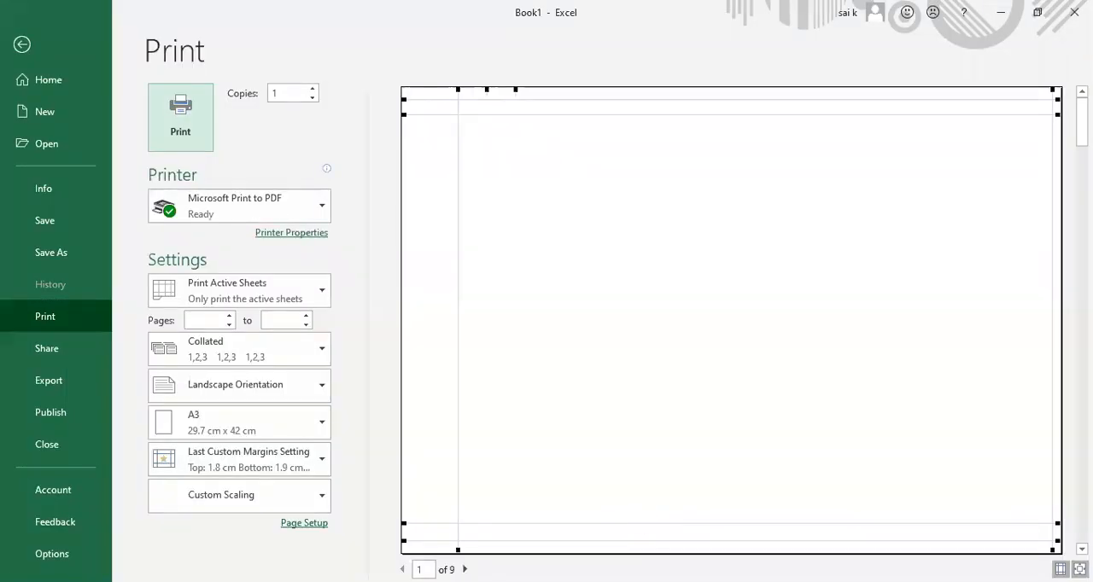
{"action": "left_click", "coordinate": [465, 570]}
{"action": "left_click", "coordinate": [466, 569]}
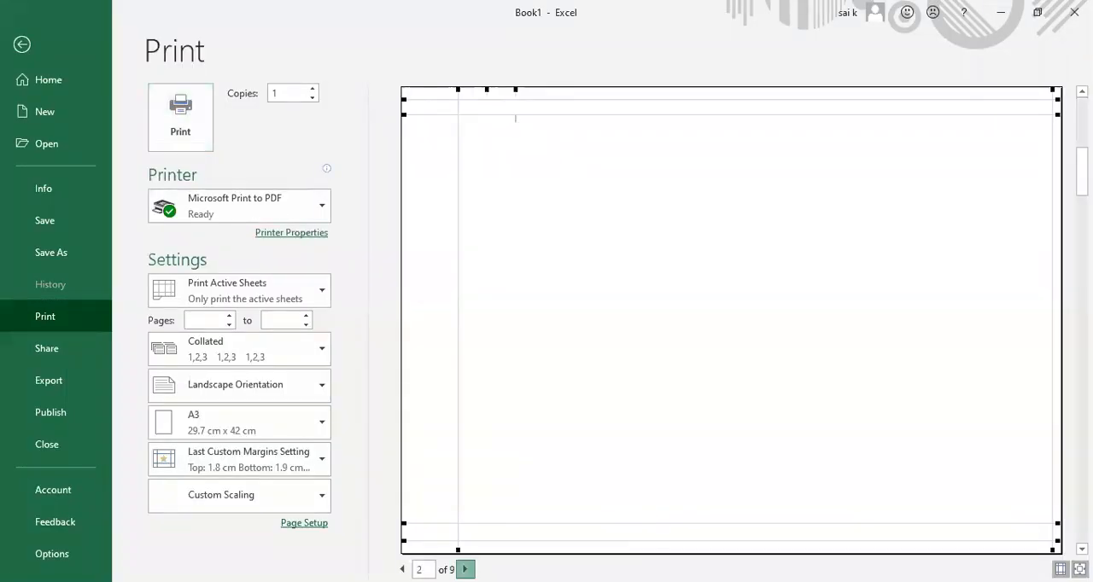
{"action": "left_click", "coordinate": [465, 570]}
{"action": "left_click", "coordinate": [465, 569]}
{"action": "left_click", "coordinate": [465, 569]}
{"action": "left_click", "coordinate": [465, 569]}
{"action": "left_click", "coordinate": [465, 569]}
{"action": "left_click", "coordinate": [466, 569]}
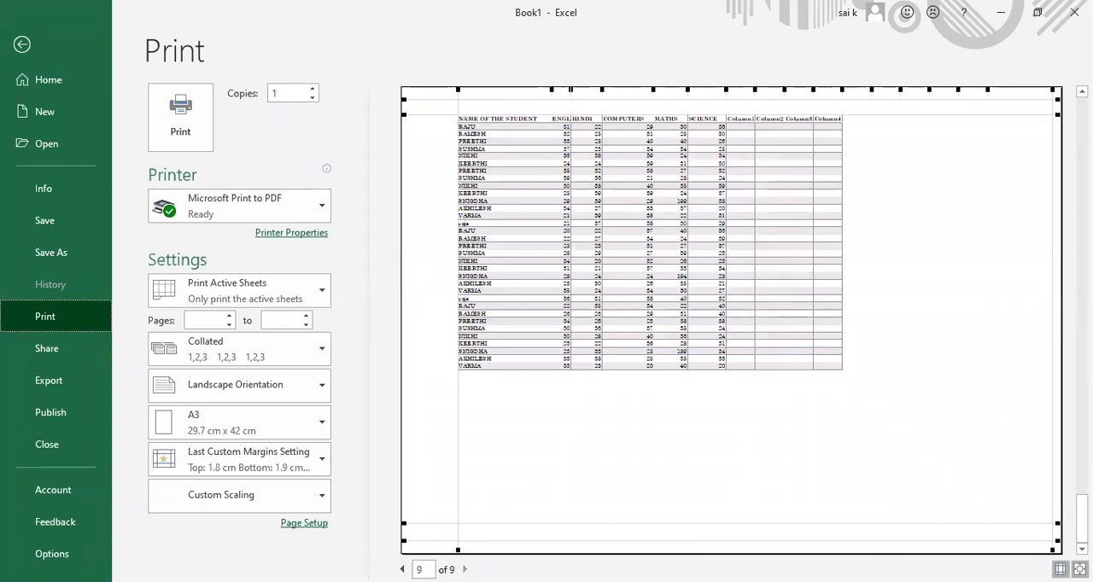
{"action": "left_click", "coordinate": [931, 368]}
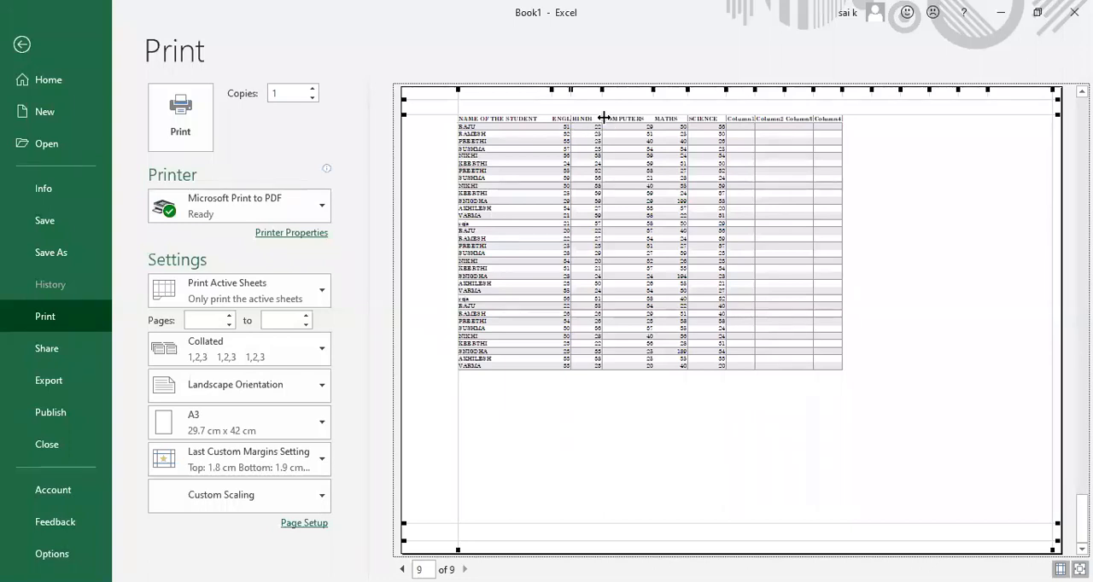
Step: Widen the HINDI, COMPUTERS, MATHS and SCIENCE columns in the print preview and increase the top margin to 4.19 cm
{"action": "left_click_drag", "start_coordinate": [603, 91], "coordinate": [782, 89]}
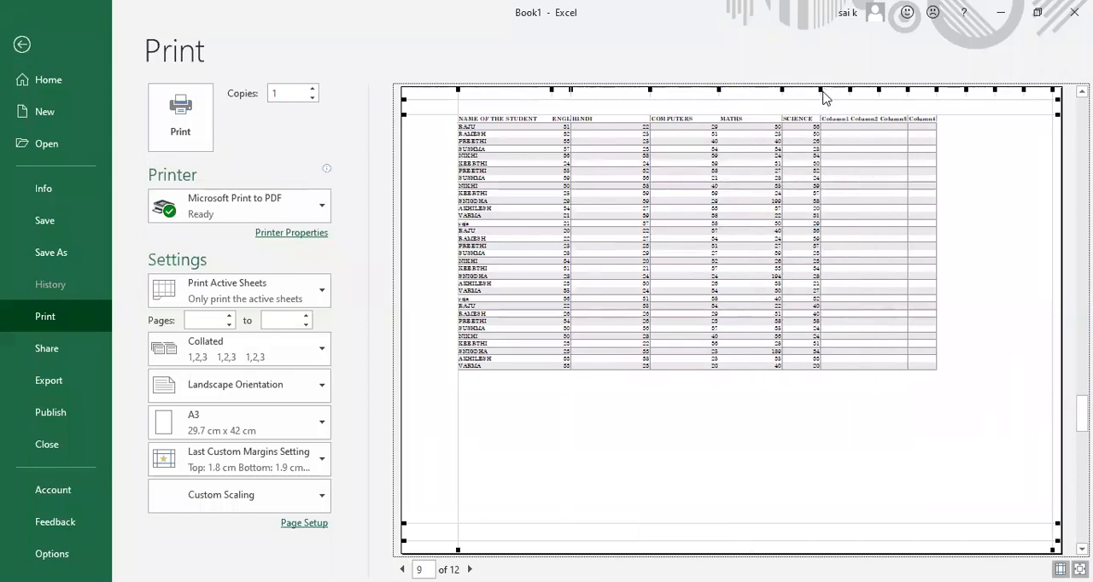
{"action": "left_click_drag", "start_coordinate": [820, 89], "coordinate": [870, 89]}
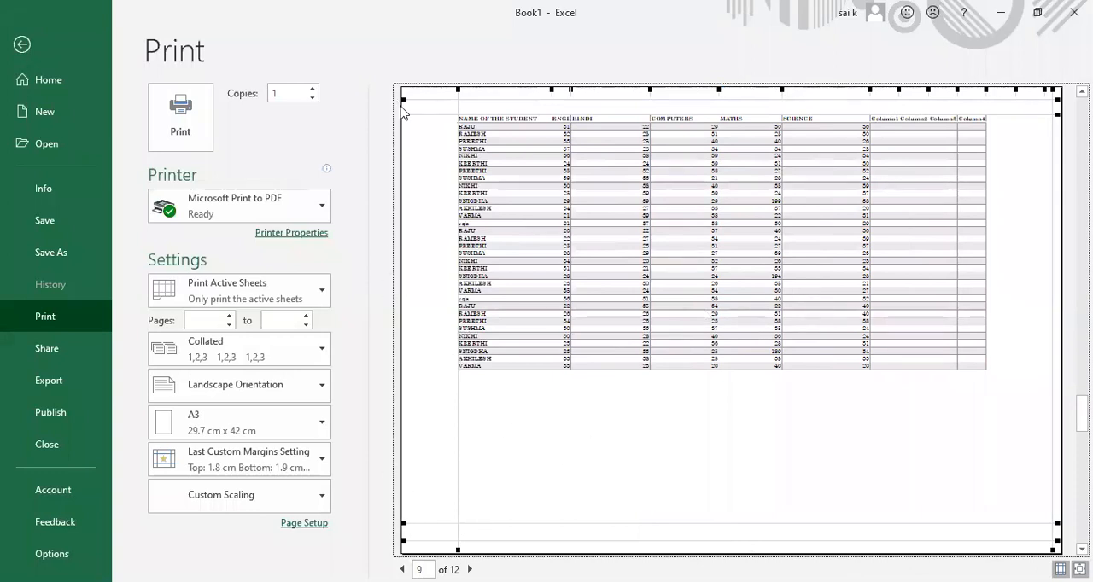
{"action": "left_click_drag", "start_coordinate": [402, 114], "coordinate": [402, 152]}
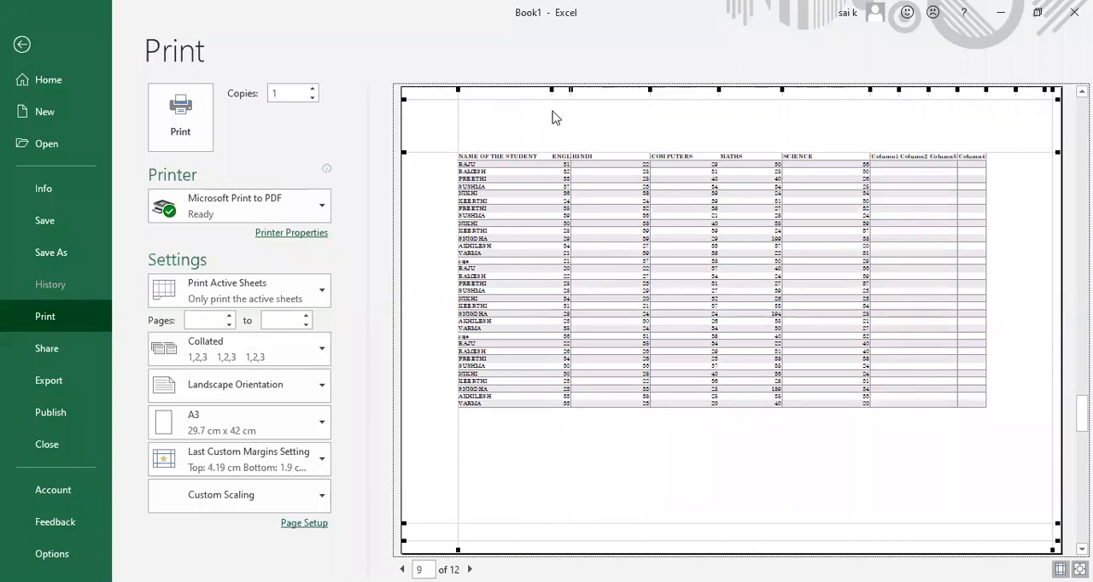
Step: Reveal and widen the hidden TELUGU column in the print preview, widen the student name column, and return to the sheet
{"action": "left_click_drag", "start_coordinate": [570, 90], "coordinate": [601, 90]}
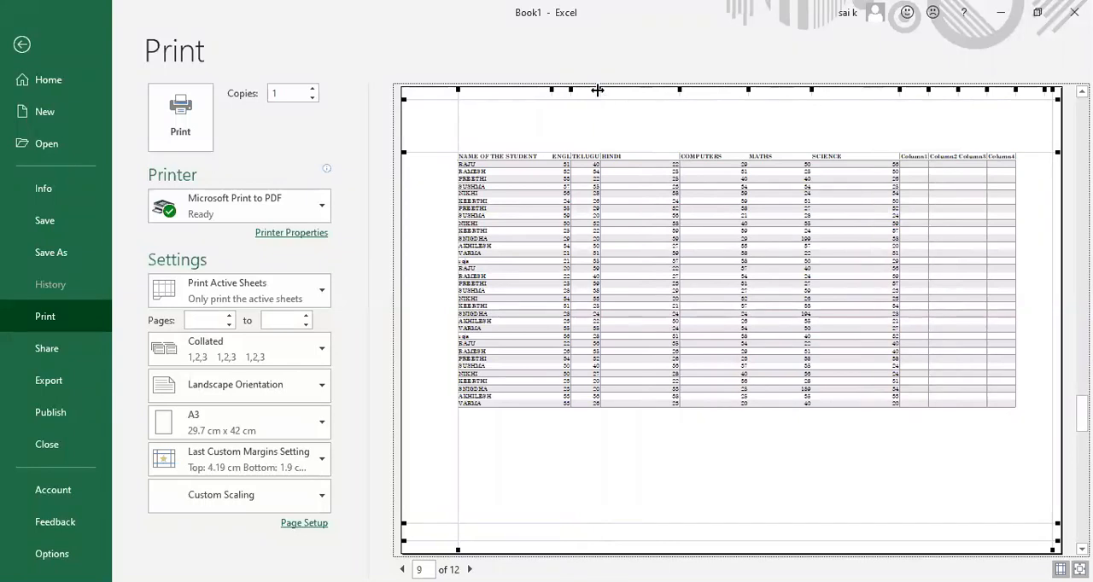
{"action": "left_click_drag", "start_coordinate": [598, 90], "coordinate": [649, 89]}
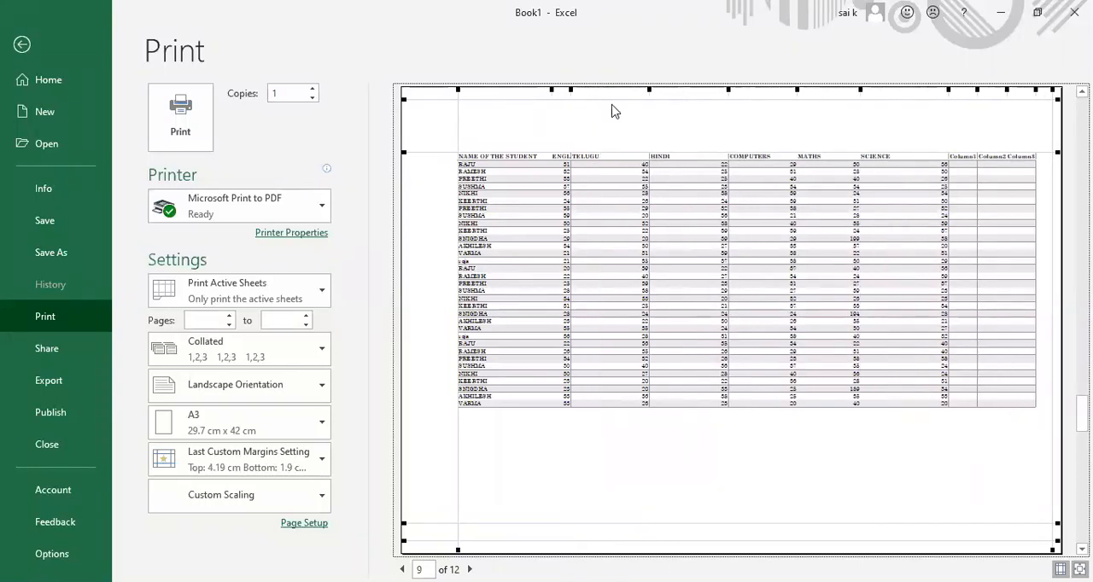
{"action": "left_click_drag", "start_coordinate": [552, 90], "coordinate": [593, 89]}
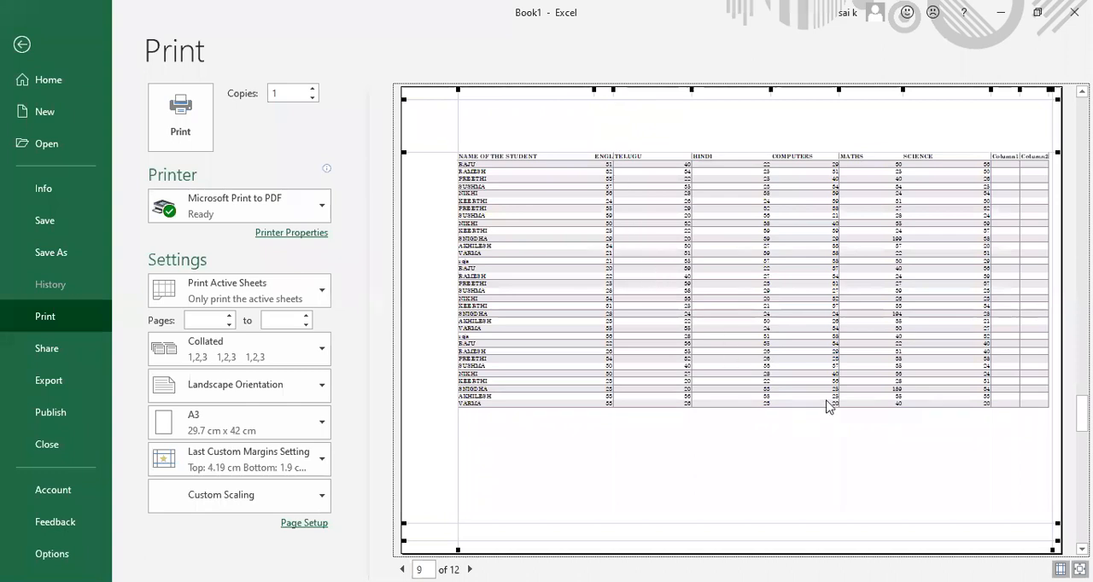
{"action": "left_click", "coordinate": [21, 45]}
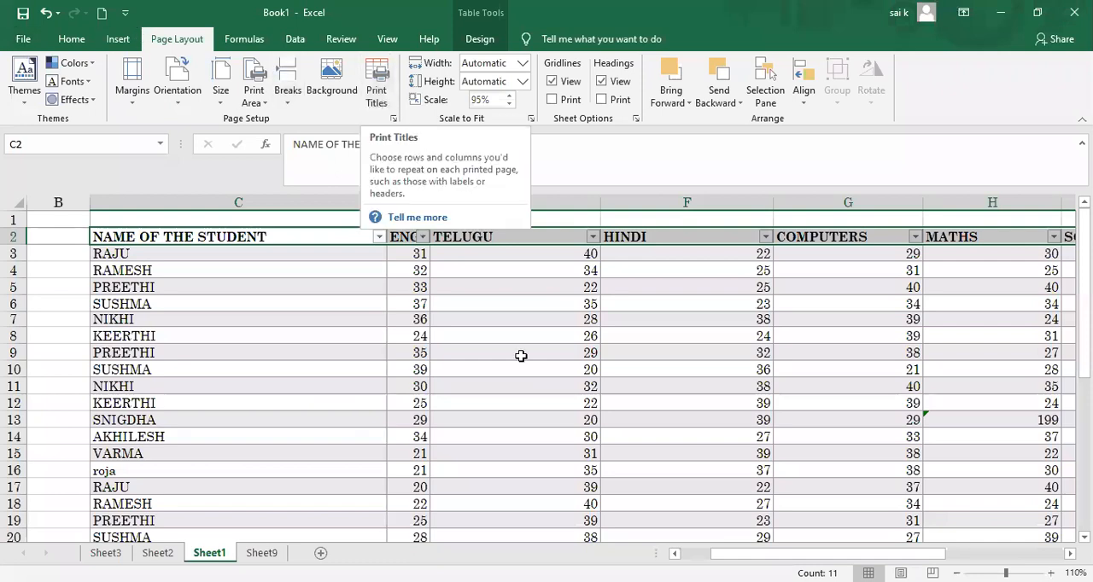
Step: Set the page orientation to Portrait and select the marks table from its heading row down to row 56
{"action": "left_click", "coordinate": [180, 109]}
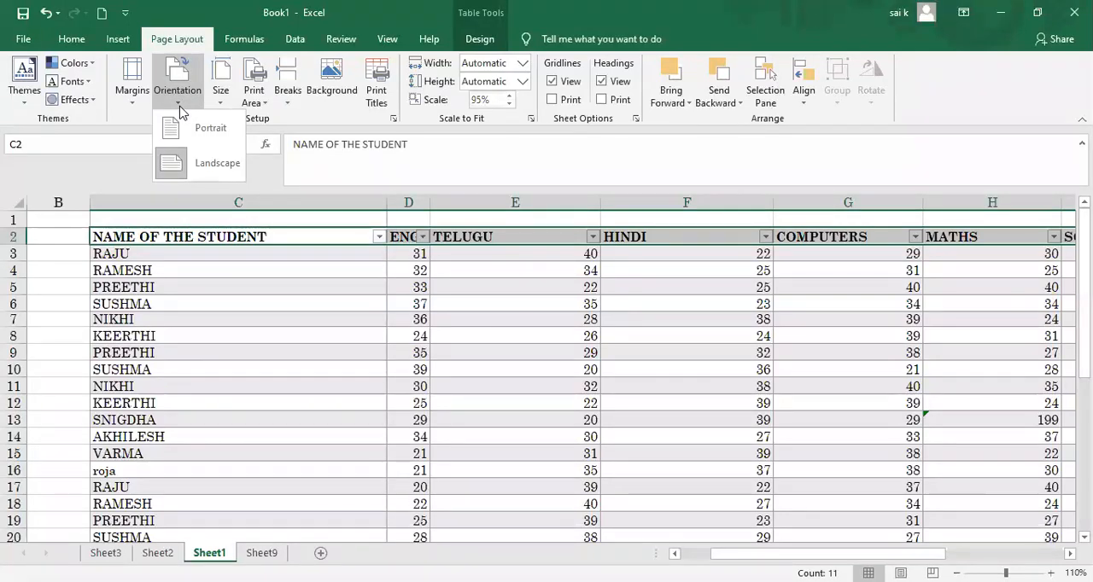
{"action": "left_click", "coordinate": [182, 130]}
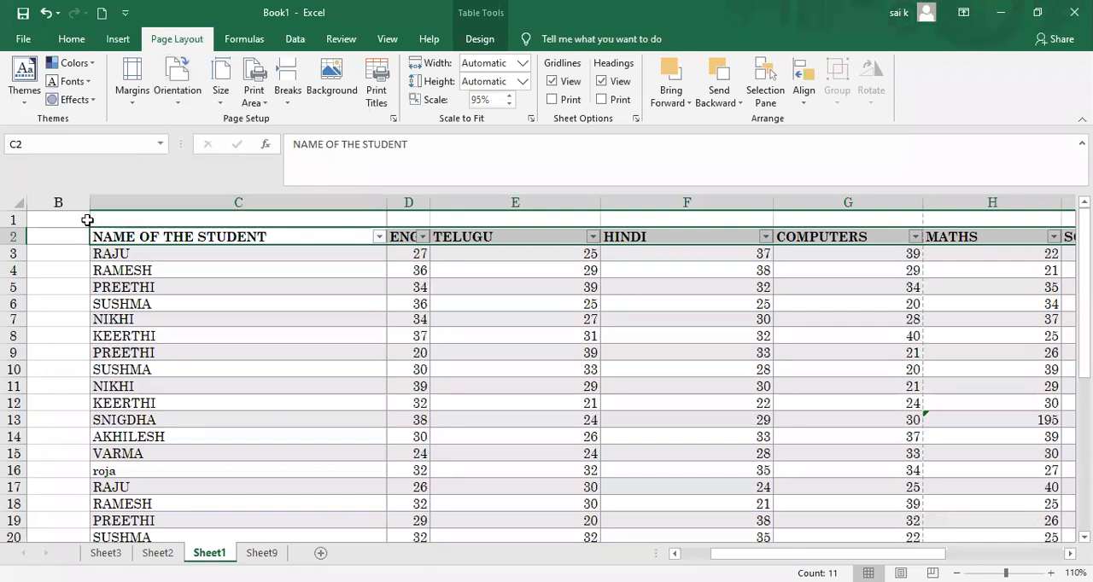
{"action": "left_click_drag", "start_coordinate": [93, 234], "coordinate": [273, 438]}
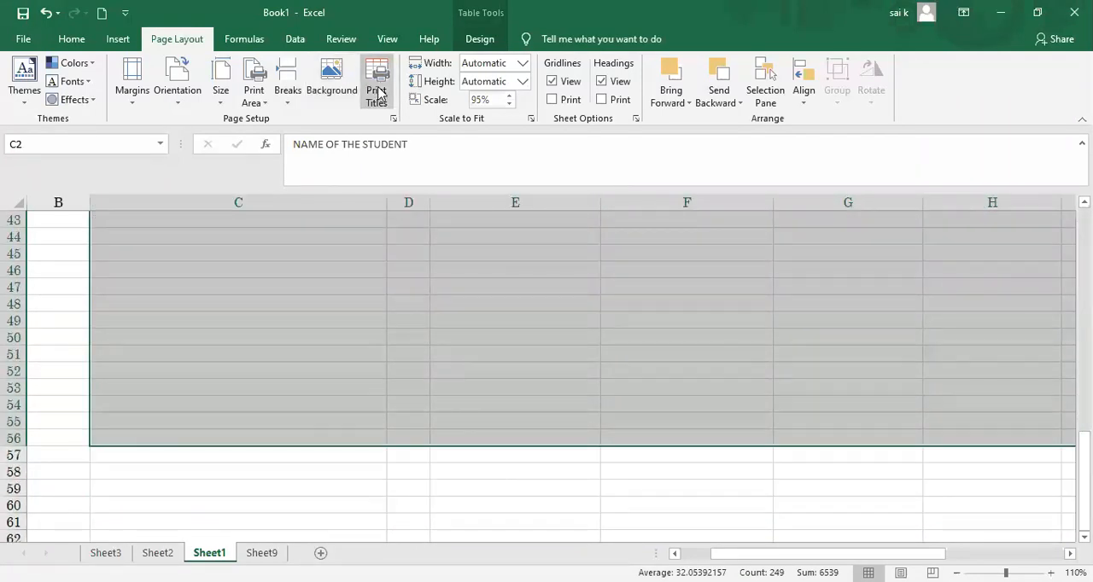
Step: View the Print Titles settings without changing them and return to the student name heading at the start of the table
{"action": "left_click", "coordinate": [377, 88]}
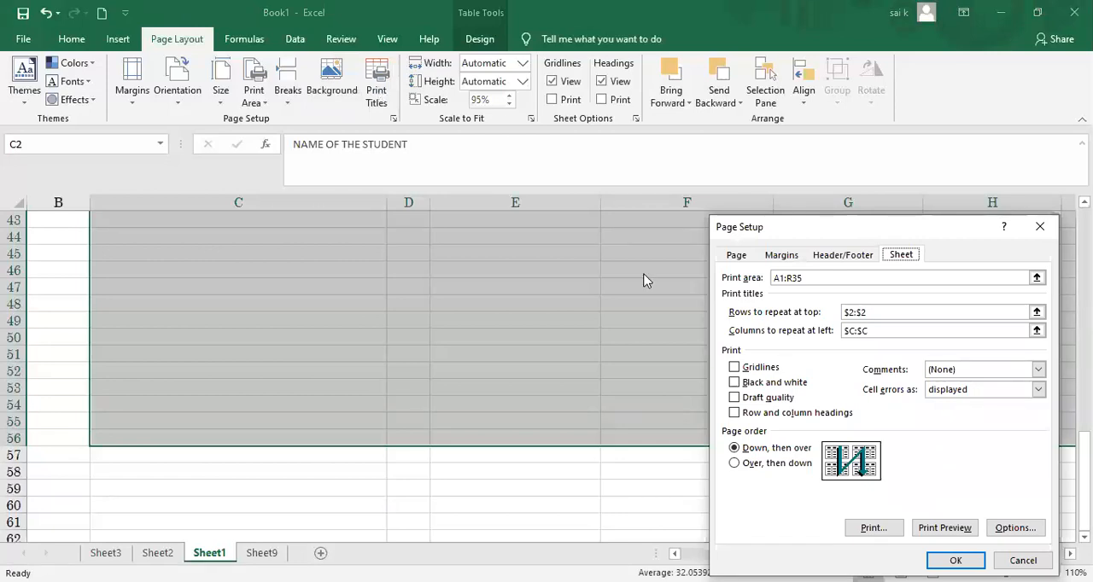
{"action": "left_click", "coordinate": [849, 312]}
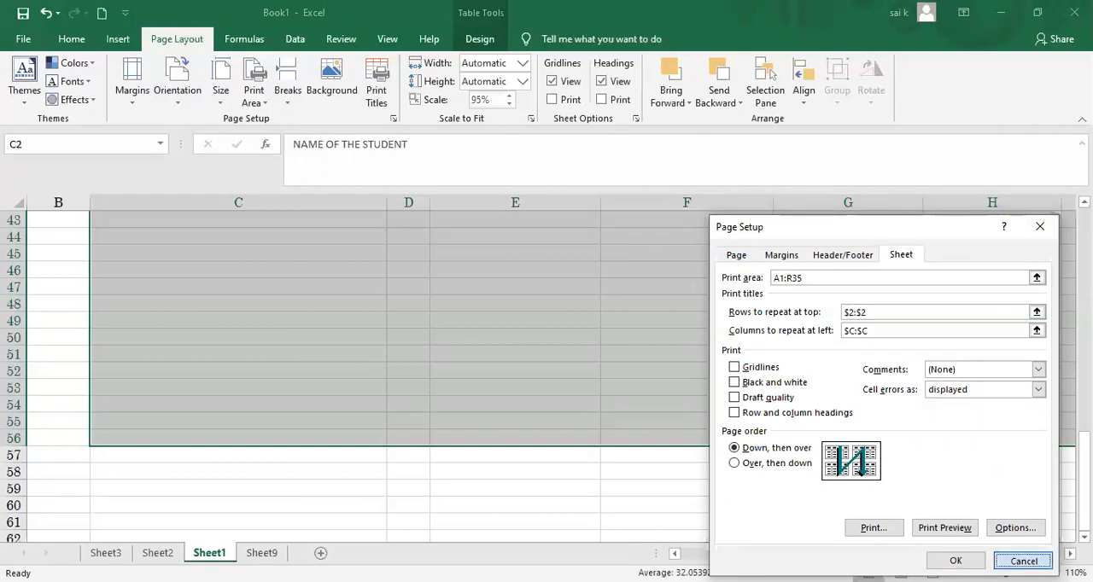
{"action": "left_click", "coordinate": [1023, 560]}
{"action": "left_click_drag", "start_coordinate": [1084, 454], "coordinate": [1084, 234]}
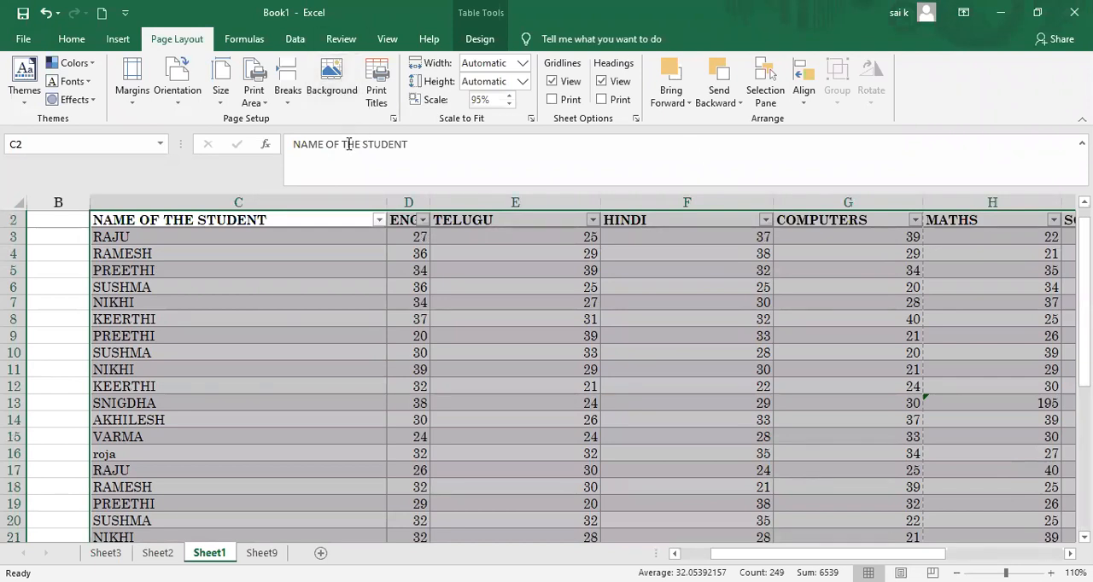
{"action": "left_click", "coordinate": [454, 147]}
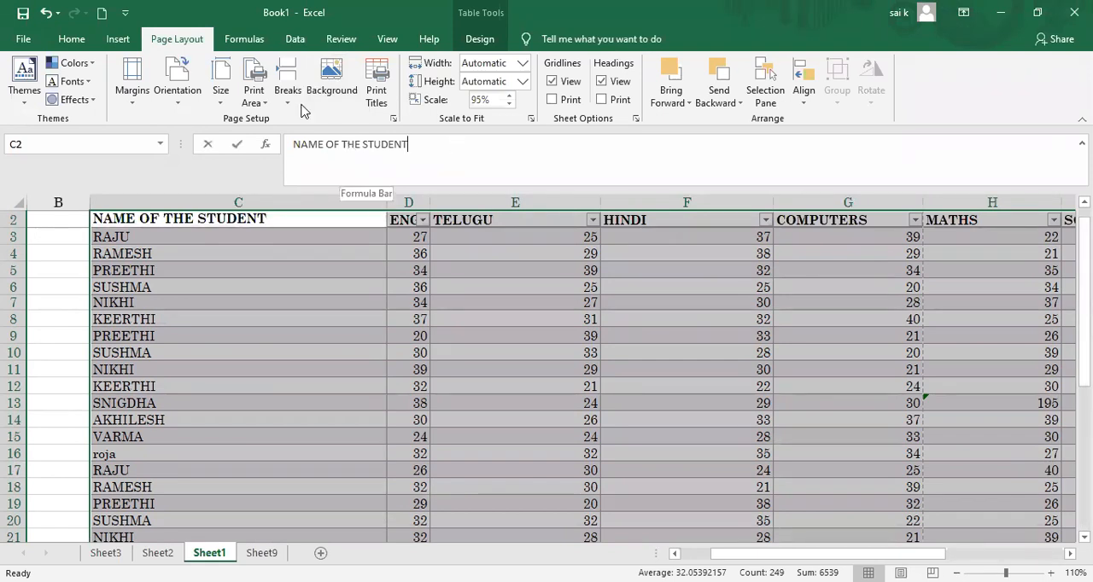
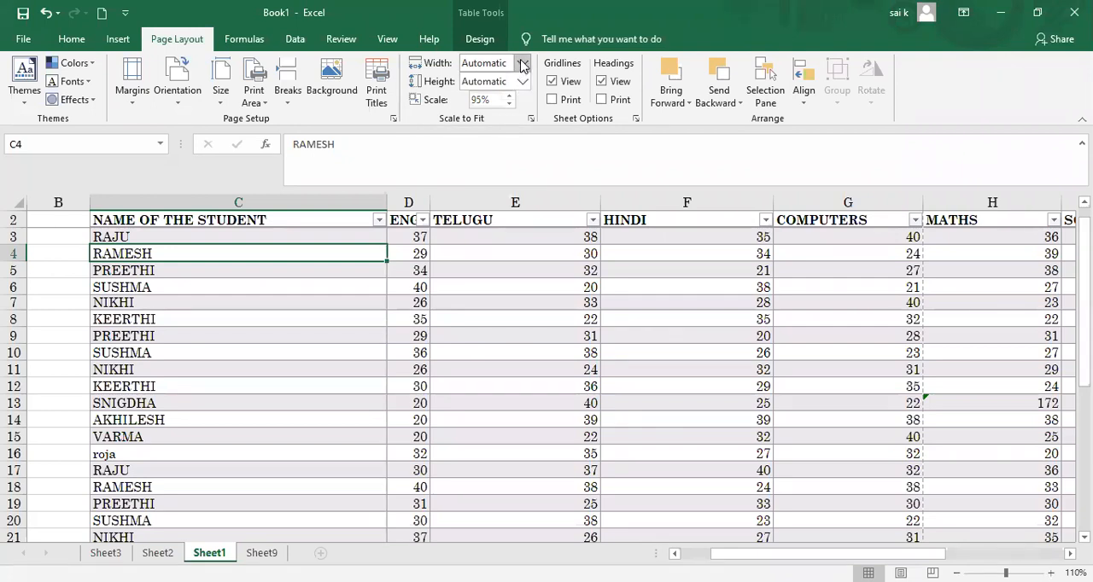
Step: Scale the printout of the marks sheet to 1 page wide and 2 pages tall
{"action": "left_click", "coordinate": [524, 64]}
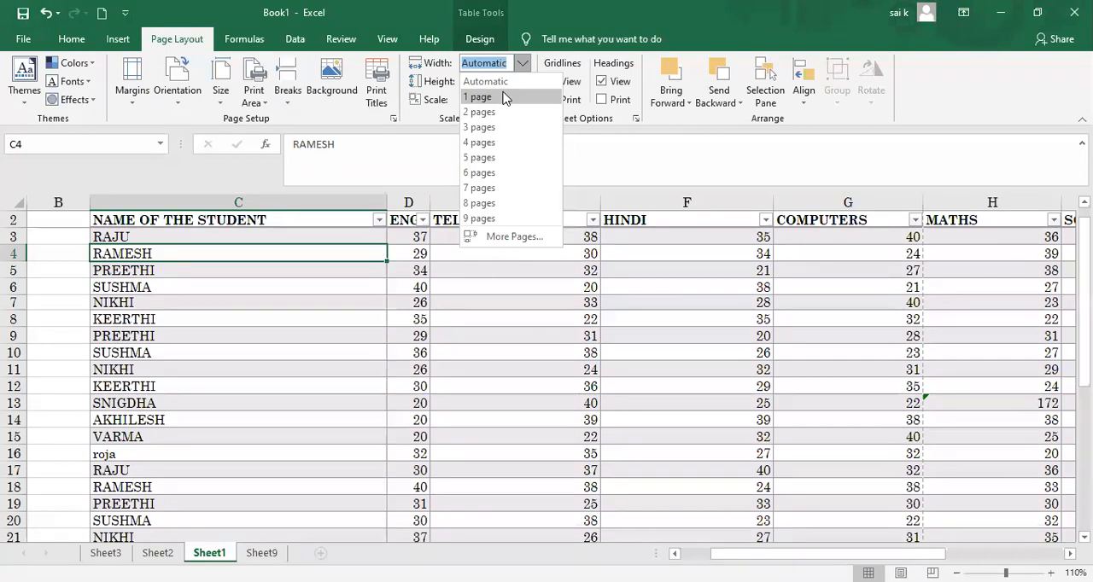
{"action": "left_click", "coordinate": [503, 98]}
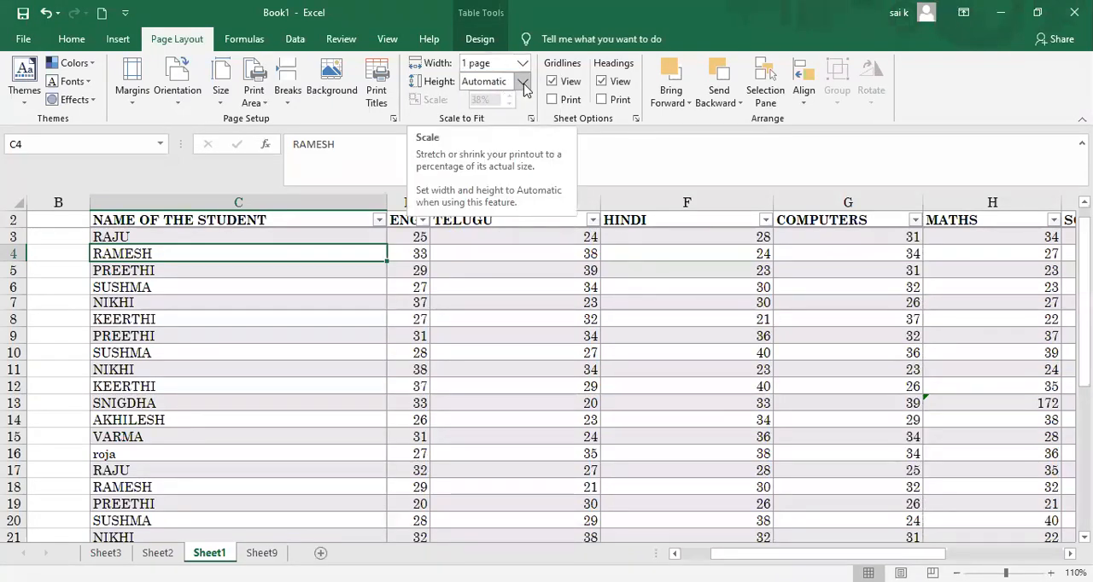
{"action": "left_click", "coordinate": [522, 82]}
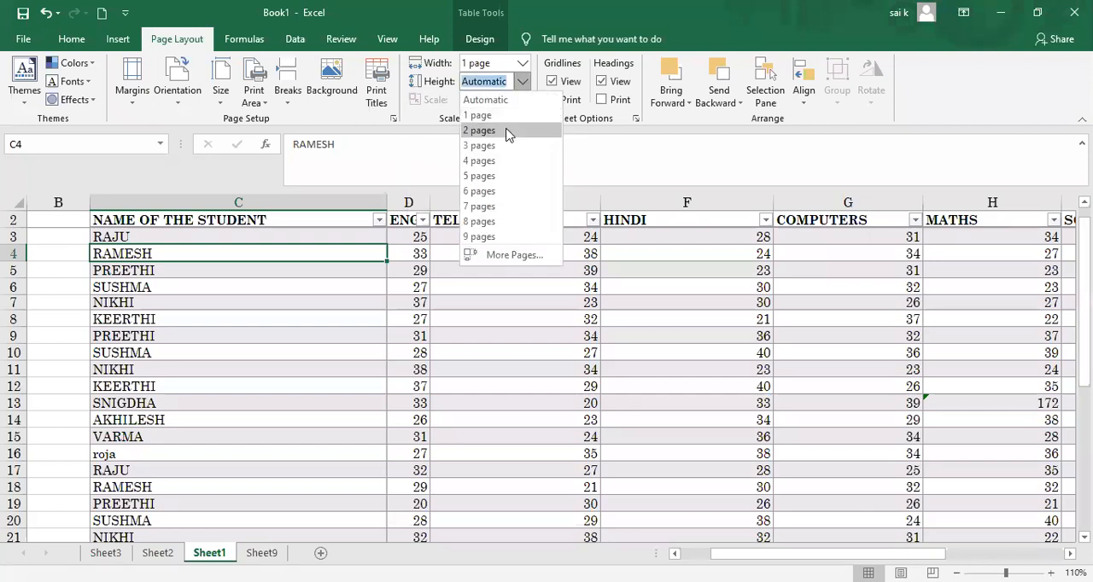
{"action": "left_click", "coordinate": [507, 131]}
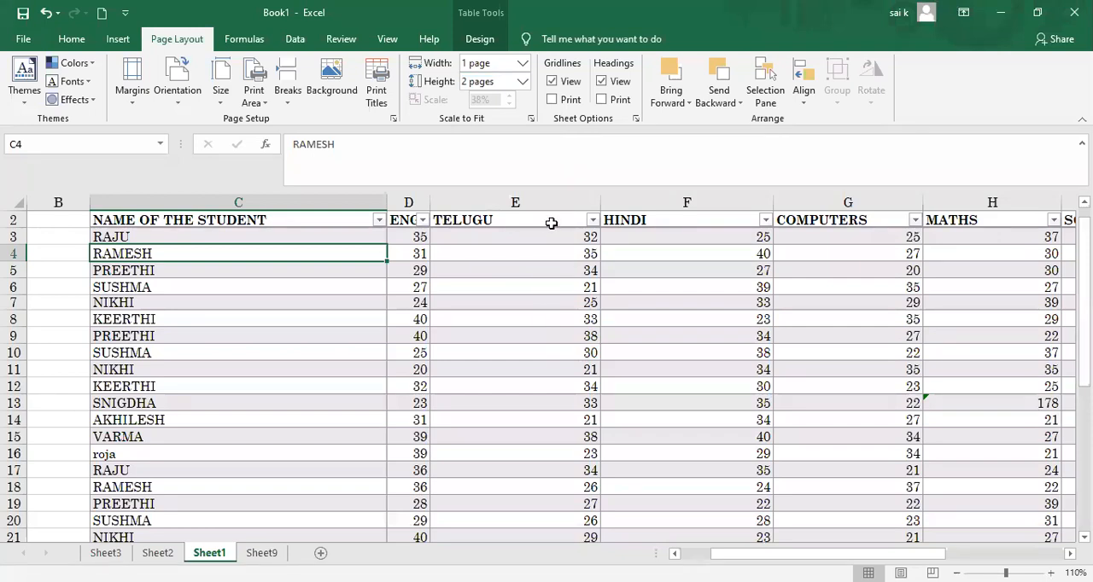
Step: Check the print width options and set the print height to 1 page
{"action": "left_click", "coordinate": [522, 65]}
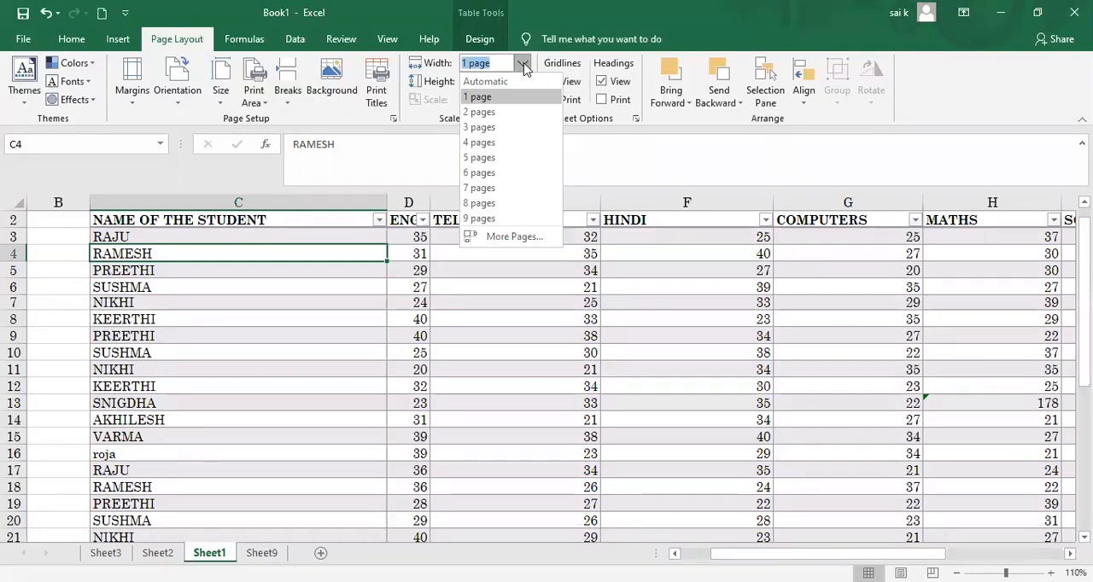
{"action": "left_click", "coordinate": [523, 66]}
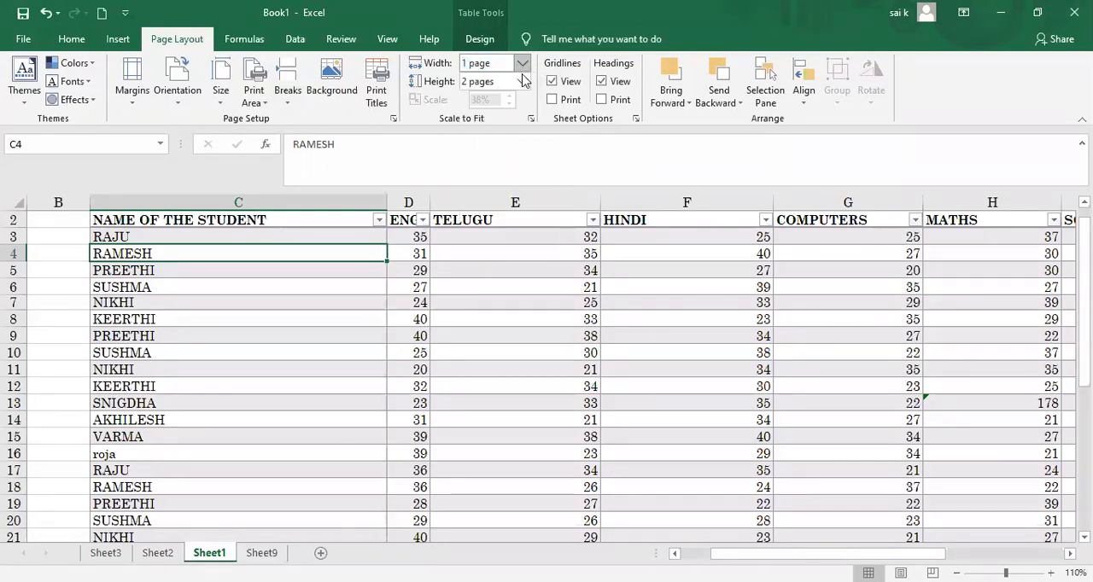
{"action": "left_click", "coordinate": [522, 82]}
{"action": "left_click", "coordinate": [523, 83]}
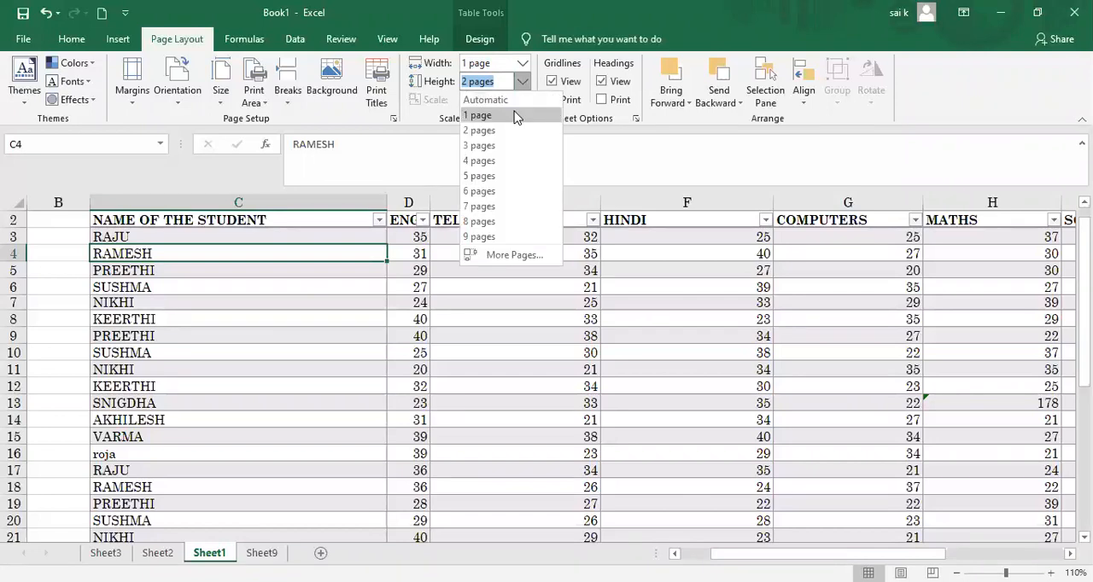
{"action": "left_click", "coordinate": [516, 115]}
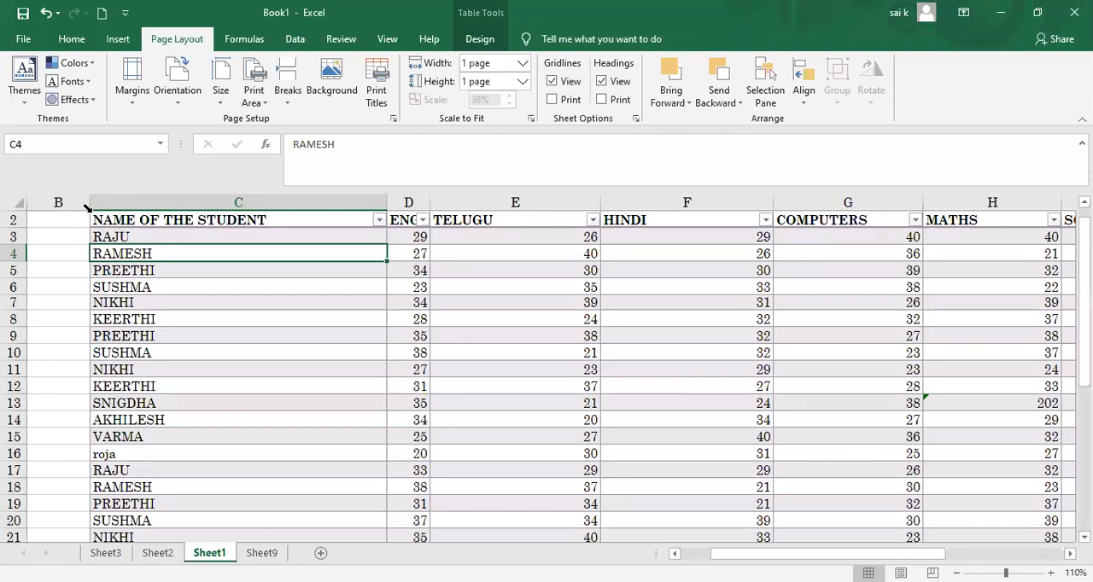
Step: Select the marks table from cell B2 through column K, row 37, and view the sheet's print preview
{"action": "left_click_drag", "start_coordinate": [85, 213], "coordinate": [982, 451]}
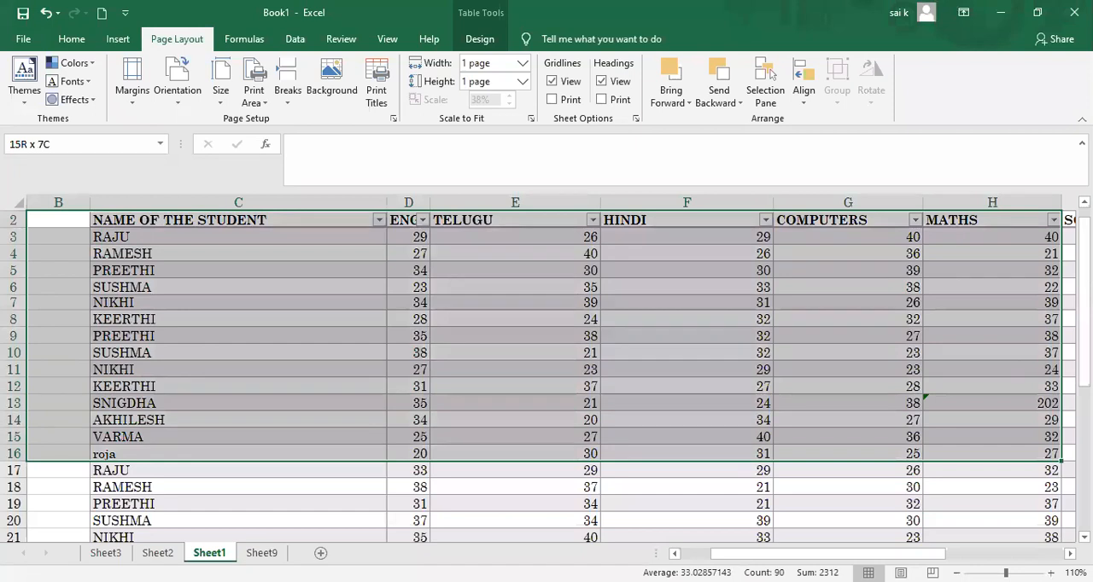
{"action": "left_click_drag", "start_coordinate": [982, 450], "coordinate": [791, 419]}
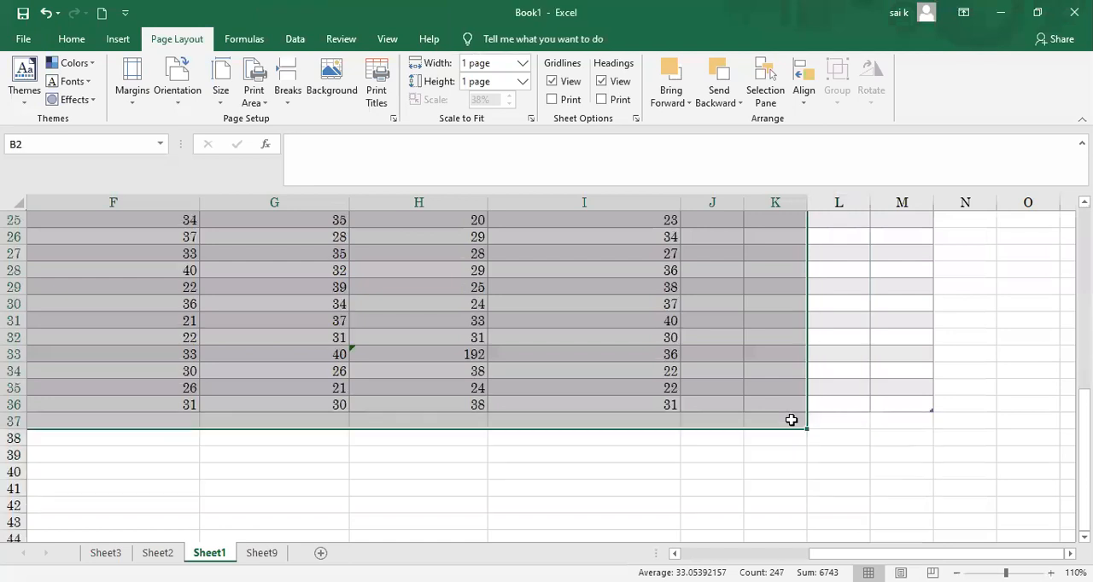
{"action": "left_click", "coordinate": [178, 104]}
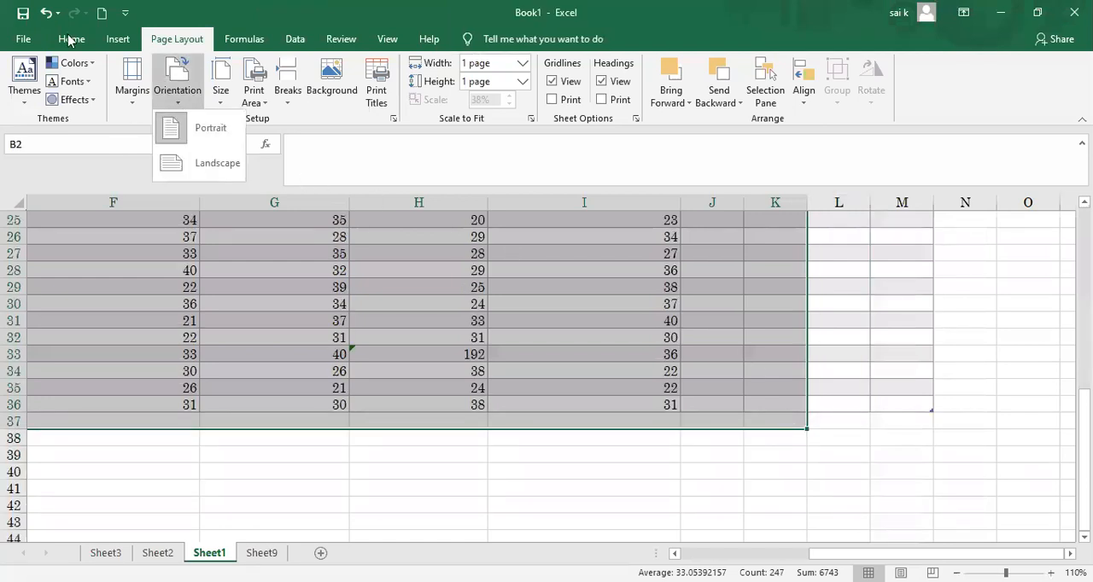
{"action": "left_click", "coordinate": [17, 43]}
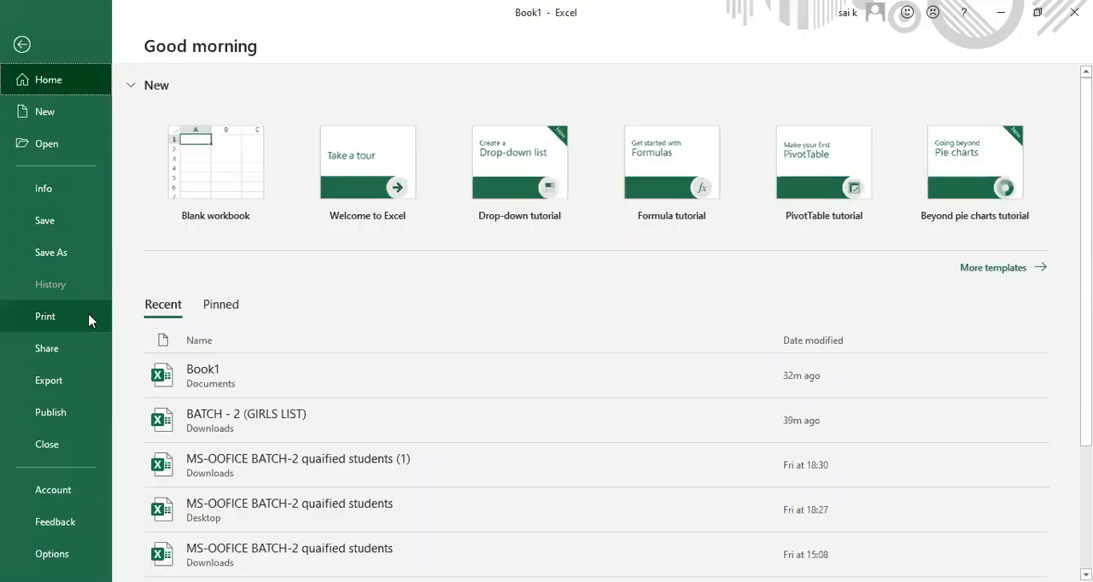
{"action": "left_click", "coordinate": [60, 315]}
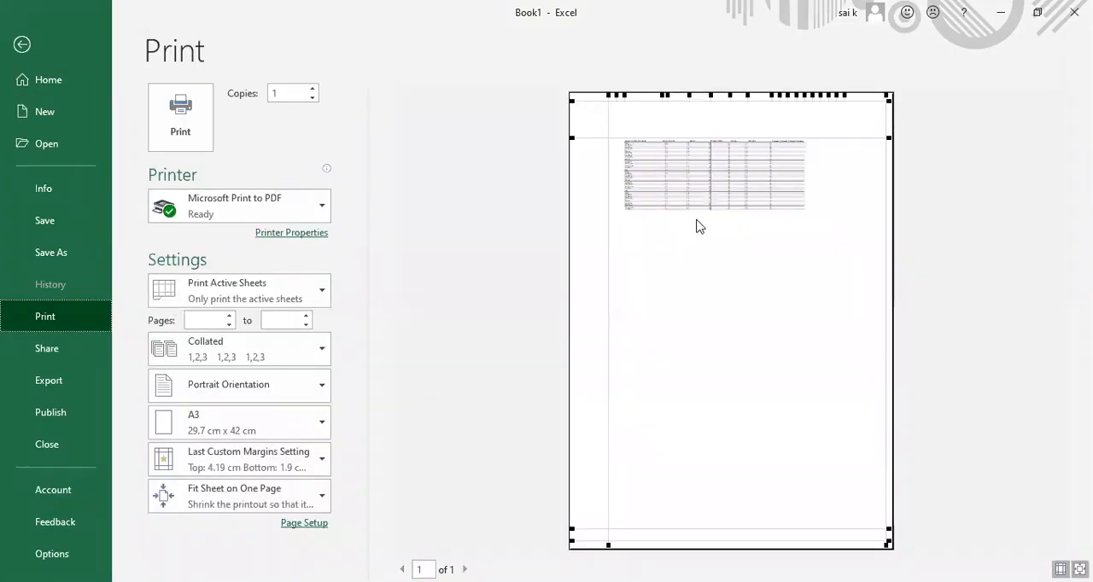
Step: Widen the HINDI, TELUGU and ENGLISH columns in the print preview and return to the sheet
{"action": "left_click_drag", "start_coordinate": [710, 94], "coordinate": [753, 93]}
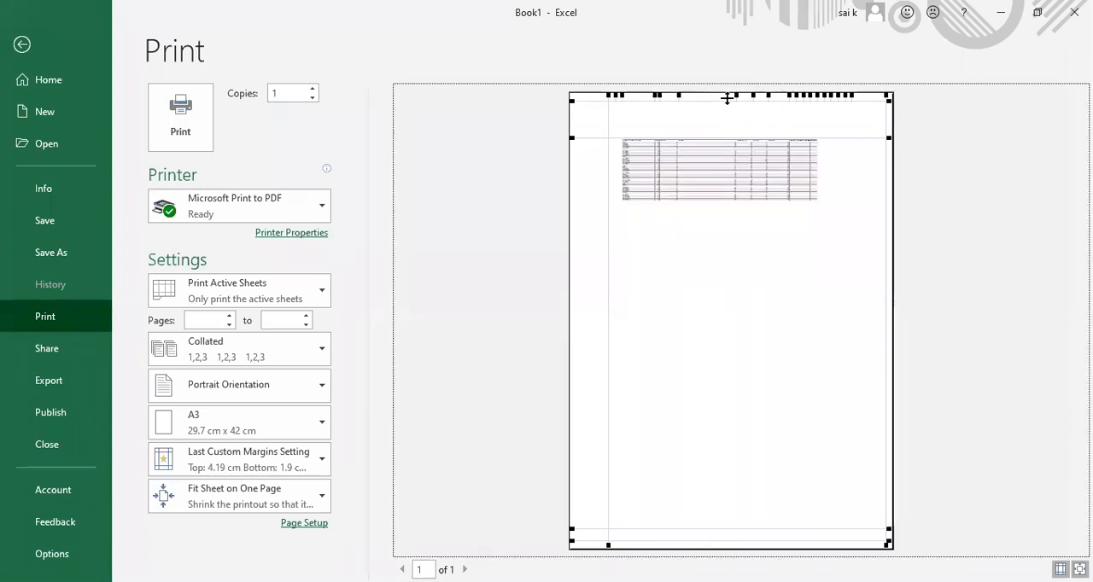
{"action": "mouse_move", "coordinate": [679, 95]}
{"action": "left_mouse_down"}
{"action": "mouse_move", "coordinate": [700, 94]}
{"action": "mouse_move", "coordinate": [662, 98]}
{"action": "left_mouse_up"}
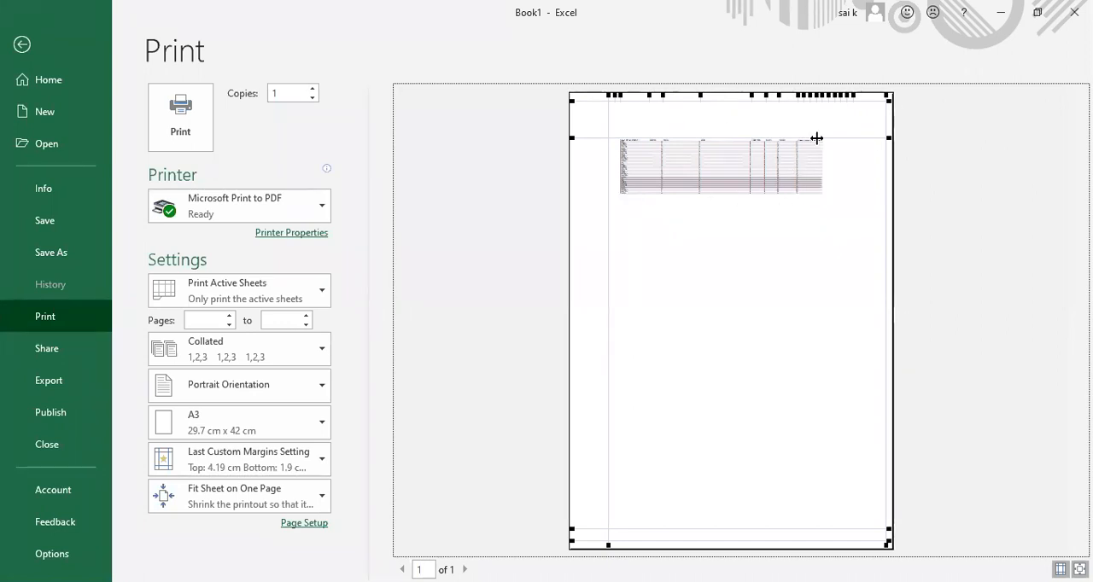
{"action": "left_click_drag", "start_coordinate": [854, 98], "coordinate": [869, 100]}
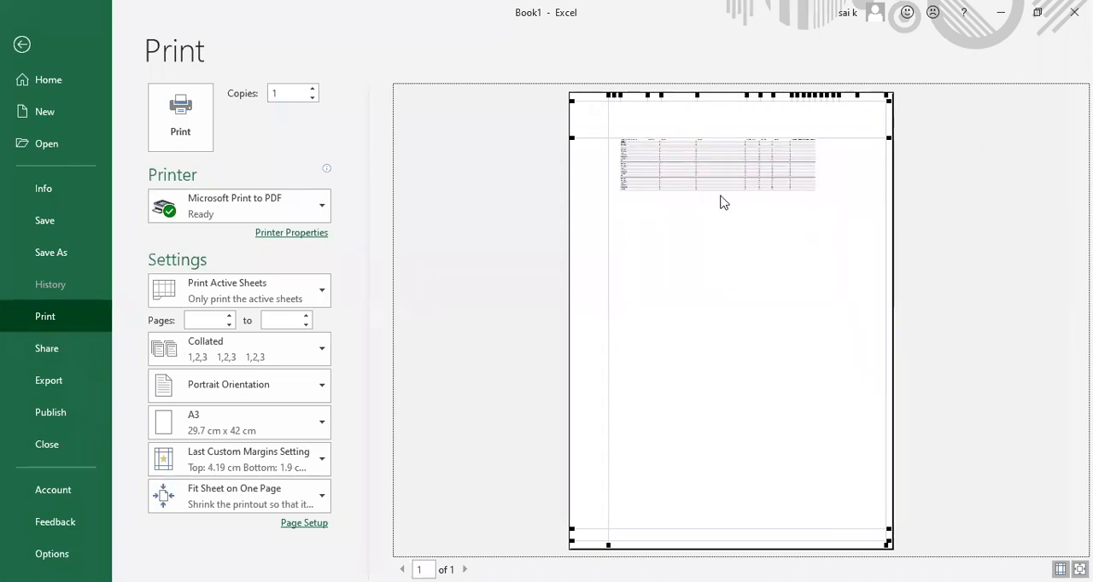
{"action": "left_click", "coordinate": [22, 44]}
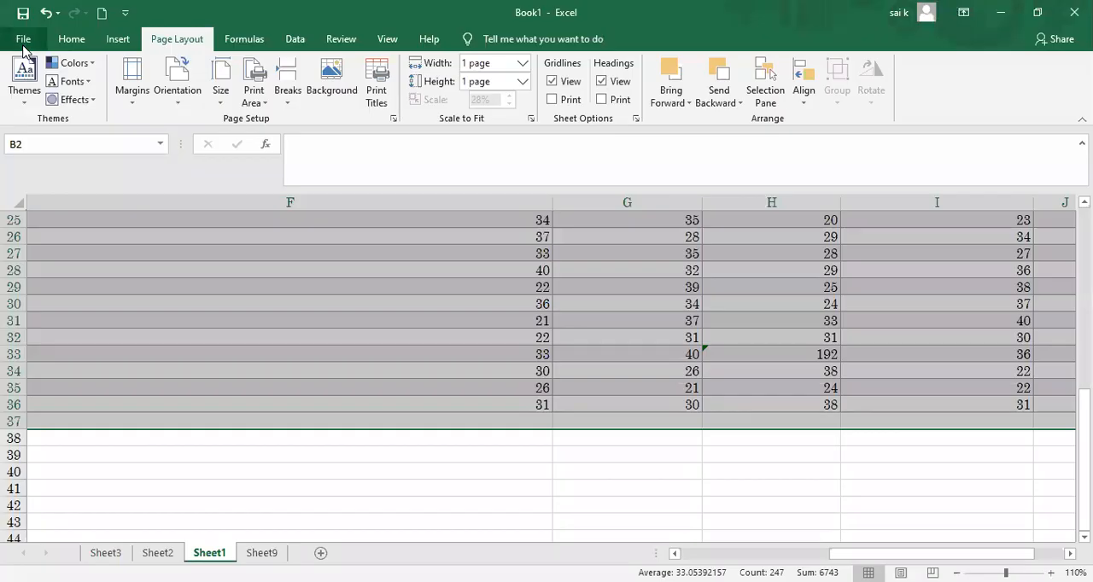
Step: Scale the printout to 2 pages wide and 2 pages tall
{"action": "left_click", "coordinate": [521, 65]}
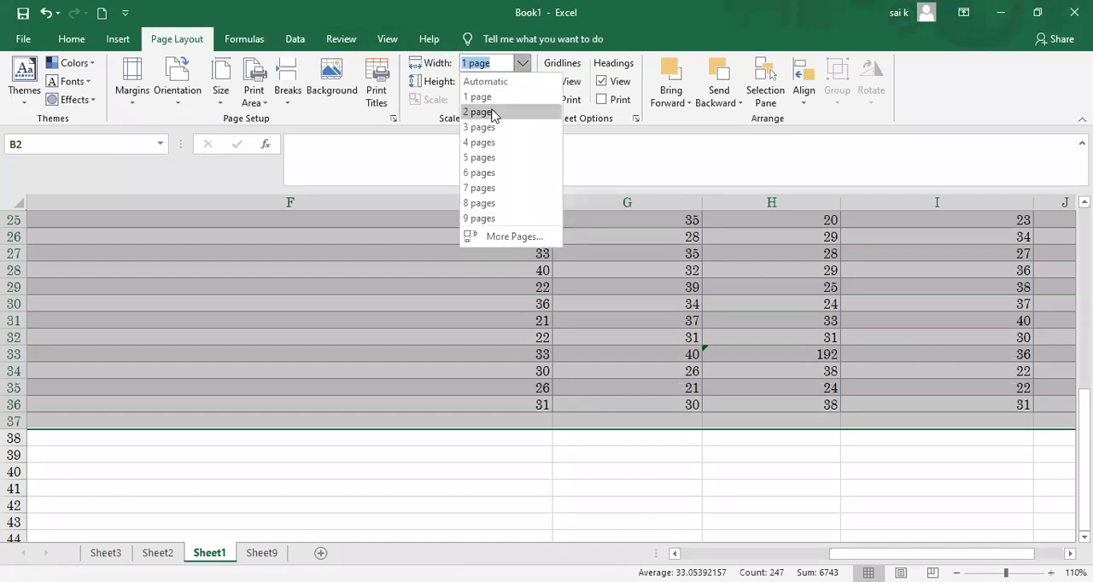
{"action": "left_click", "coordinate": [492, 112]}
{"action": "left_click", "coordinate": [519, 82]}
{"action": "left_click", "coordinate": [495, 134]}
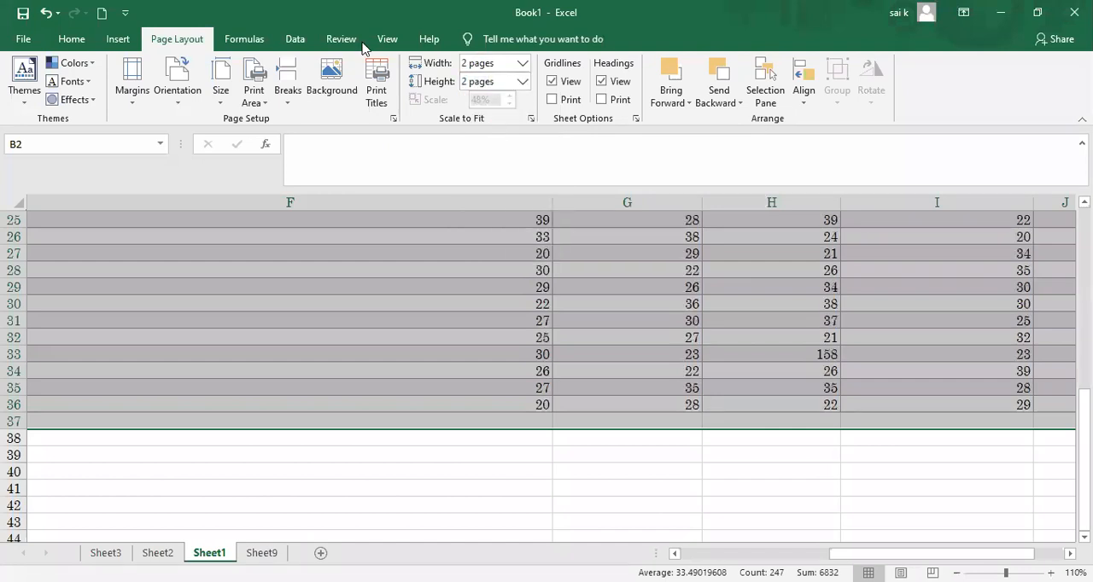
Step: On page 2 of the print preview, widen the student name column, reduce the top margin to 3.02 cm, and return to the sheet
{"action": "left_click", "coordinate": [26, 39]}
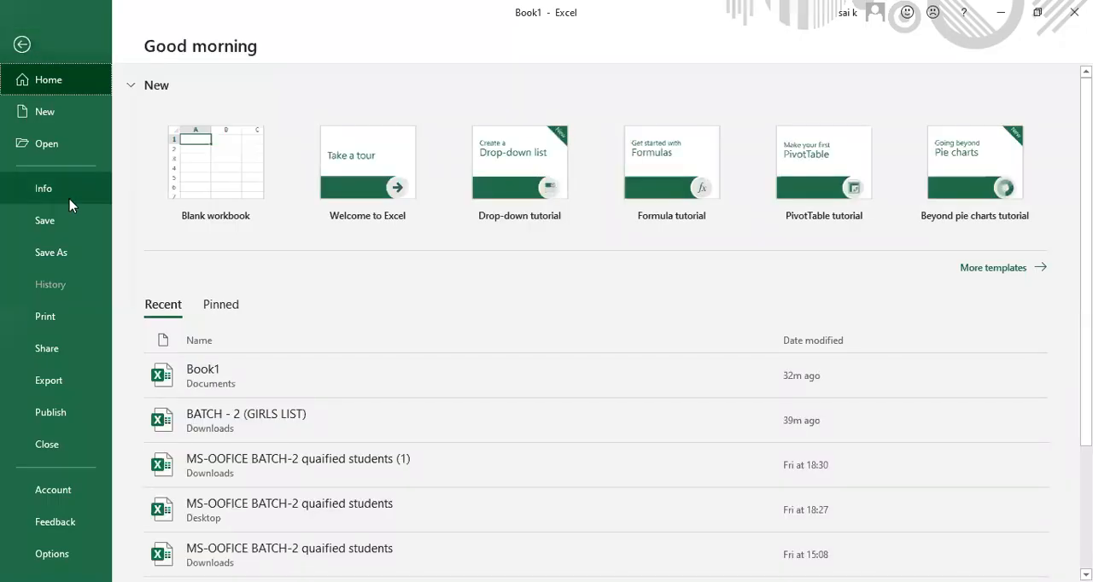
{"action": "left_click", "coordinate": [63, 318]}
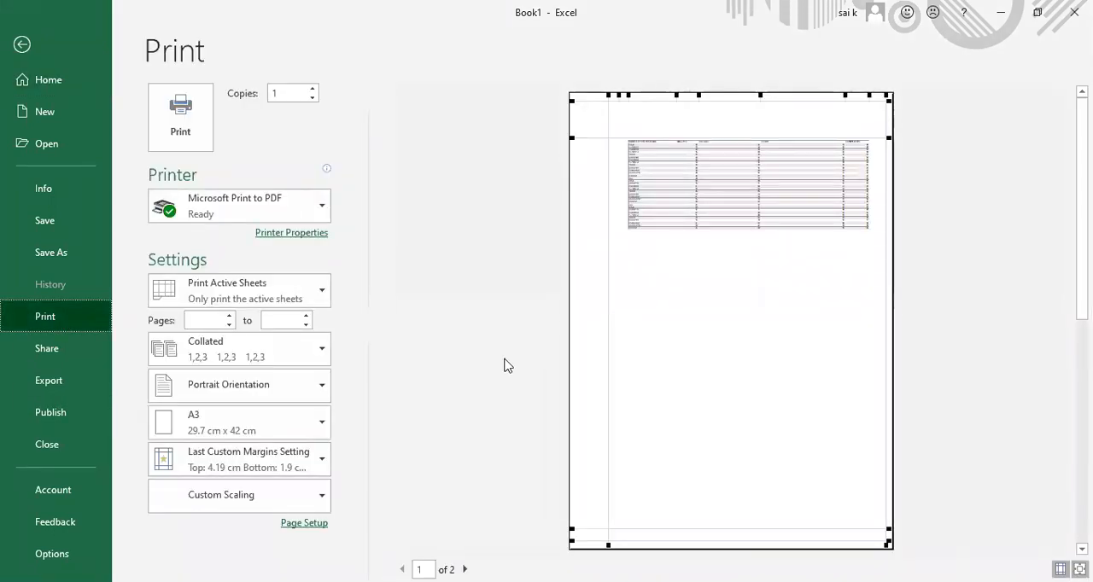
{"action": "left_click", "coordinate": [464, 569]}
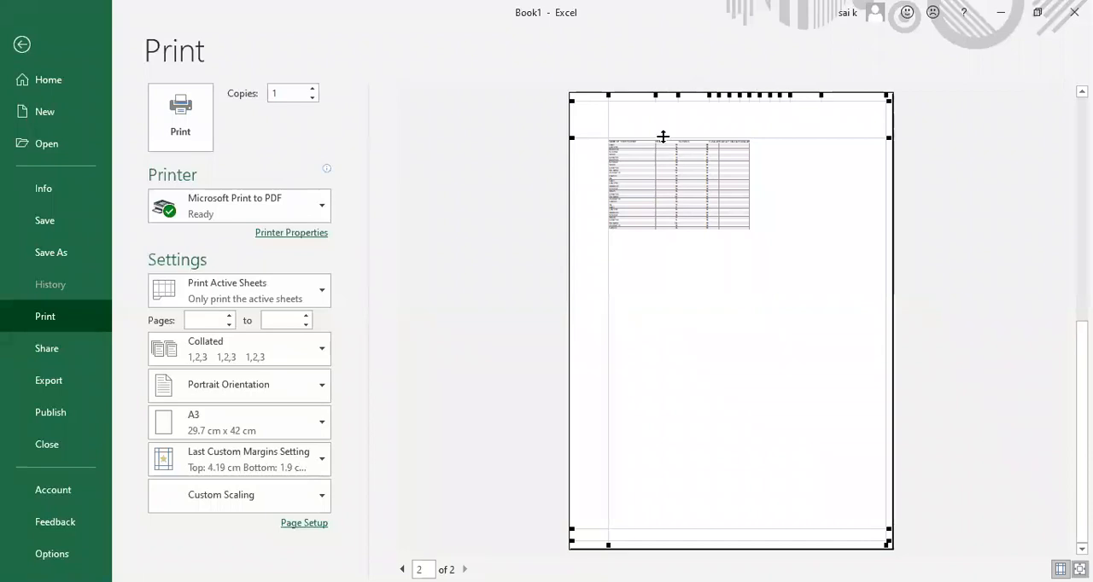
{"action": "left_click_drag", "start_coordinate": [656, 95], "coordinate": [661, 94]}
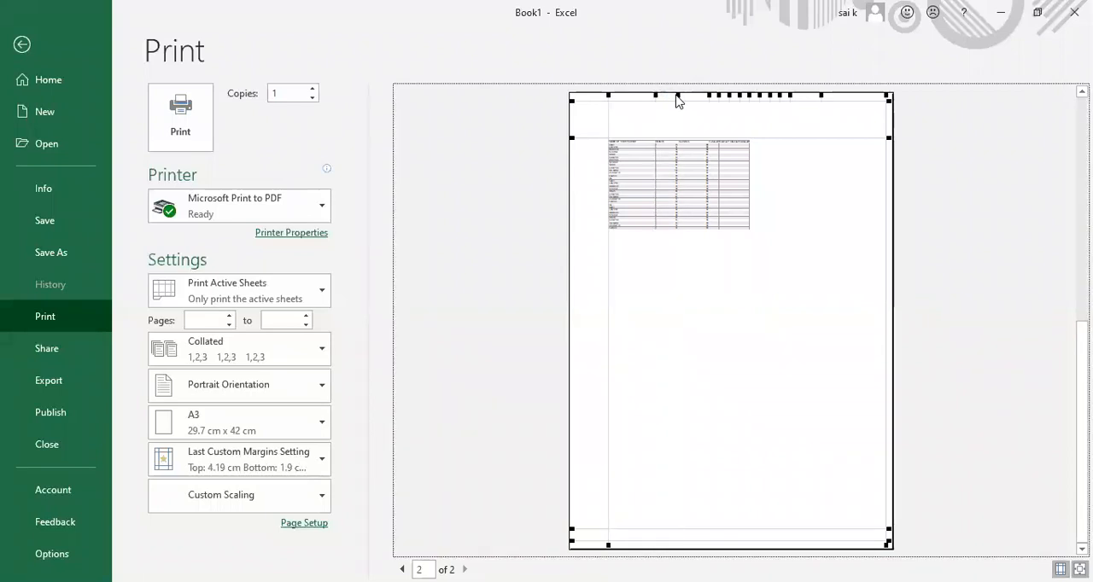
{"action": "left_click_drag", "start_coordinate": [668, 95], "coordinate": [680, 95]}
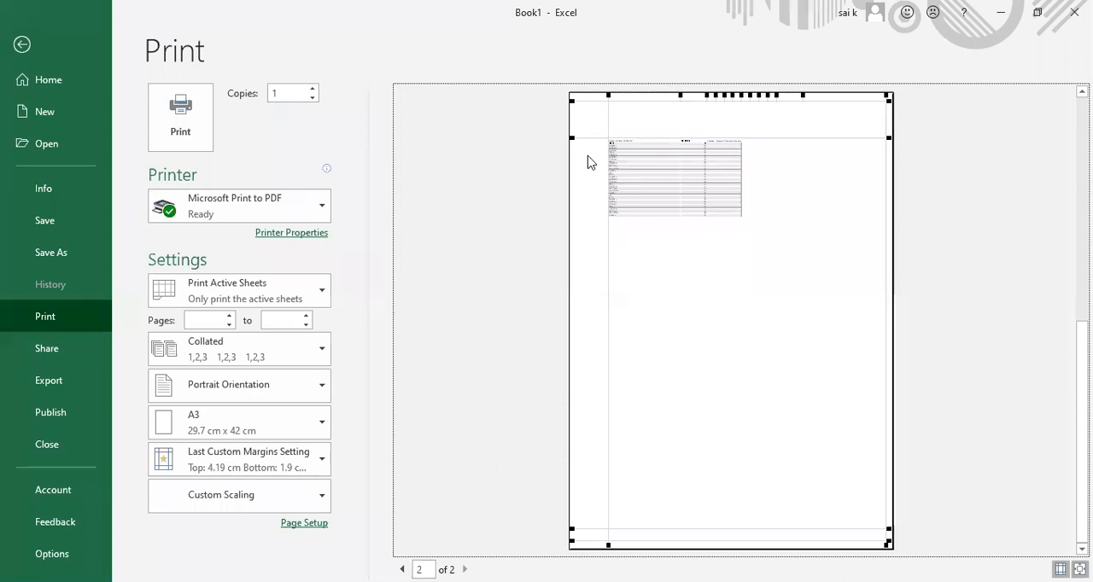
{"action": "left_click_drag", "start_coordinate": [571, 137], "coordinate": [569, 124]}
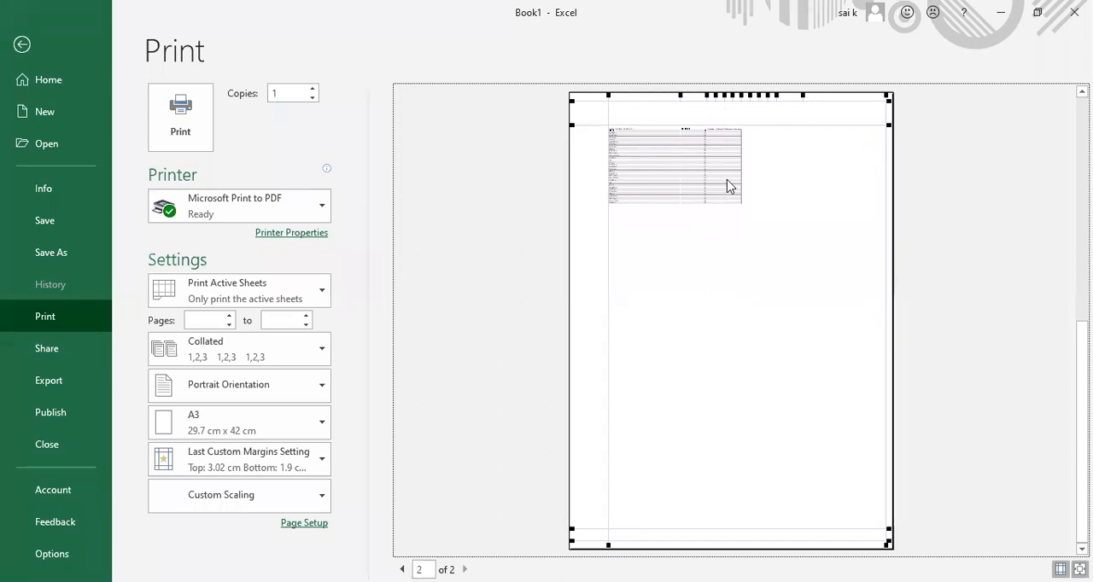
{"action": "left_click", "coordinate": [22, 47]}
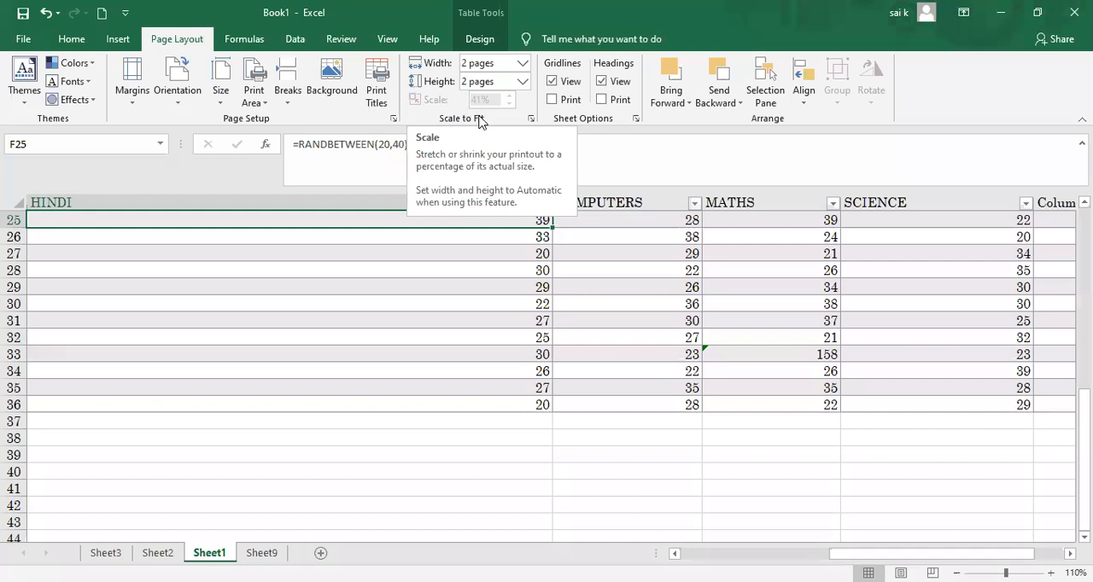
Step: Reset both the print width and the print height to Automatic
{"action": "left_click", "coordinate": [521, 68]}
{"action": "left_click", "coordinate": [516, 82]}
{"action": "left_click", "coordinate": [522, 85]}
{"action": "left_click", "coordinate": [512, 99]}
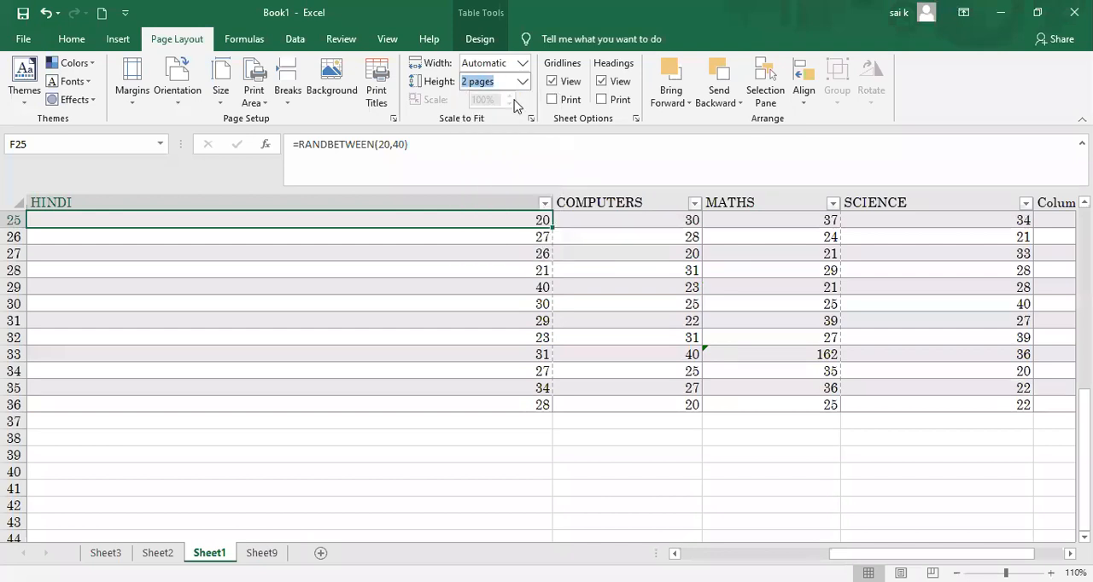
Step: Lower the print scale to 35%, and raise it back up to 45%
{"action": "left_click", "coordinate": [509, 104]}
{"action": "left_click", "coordinate": [509, 105]}
{"action": "left_click", "coordinate": [509, 104]}
{"action": "left_click", "coordinate": [509, 104]}
{"action": "left_click", "coordinate": [509, 104]}
{"action": "left_click", "coordinate": [509, 104]}
{"action": "left_click", "coordinate": [509, 105]}
{"action": "left_click", "coordinate": [508, 104]}
{"action": "left_click", "coordinate": [508, 104]}
{"action": "left_click", "coordinate": [508, 104]}
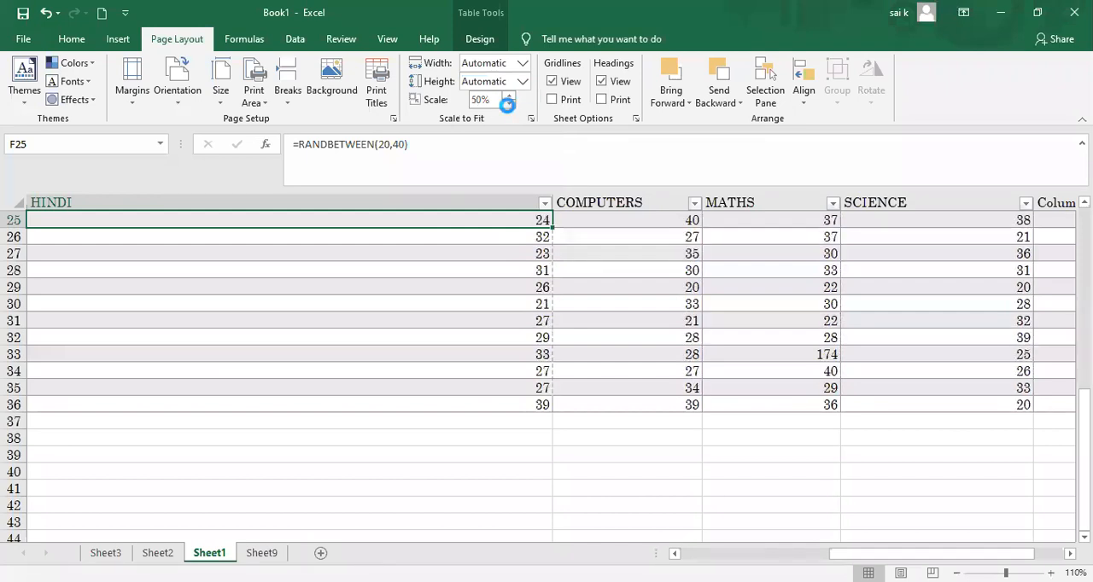
{"action": "left_click", "coordinate": [509, 105]}
{"action": "left_click", "coordinate": [509, 104]}
{"action": "left_click", "coordinate": [509, 104]}
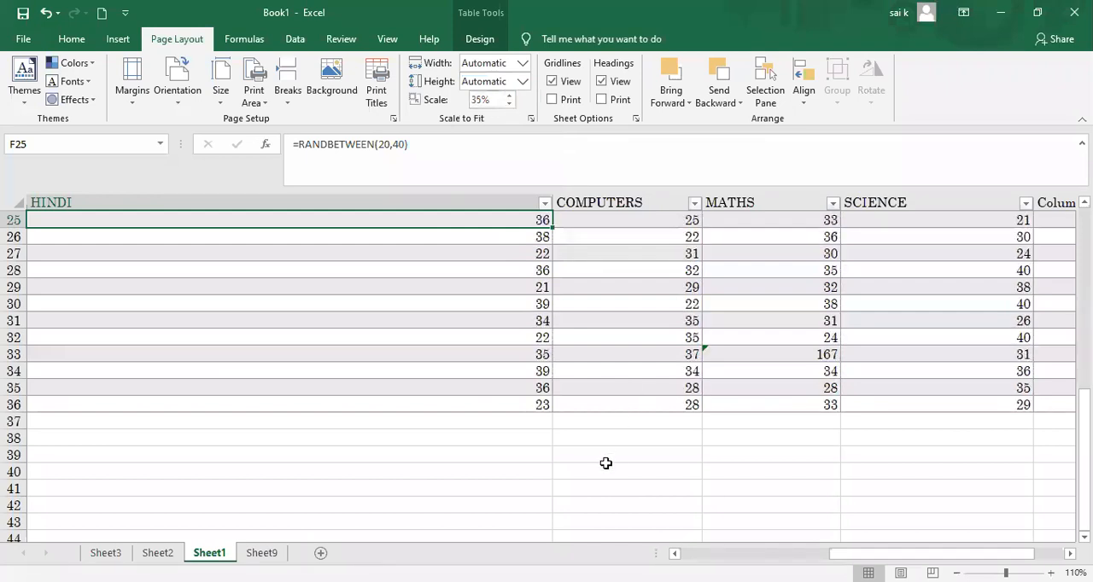
{"action": "left_click", "coordinate": [509, 95]}
{"action": "left_click", "coordinate": [509, 96]}
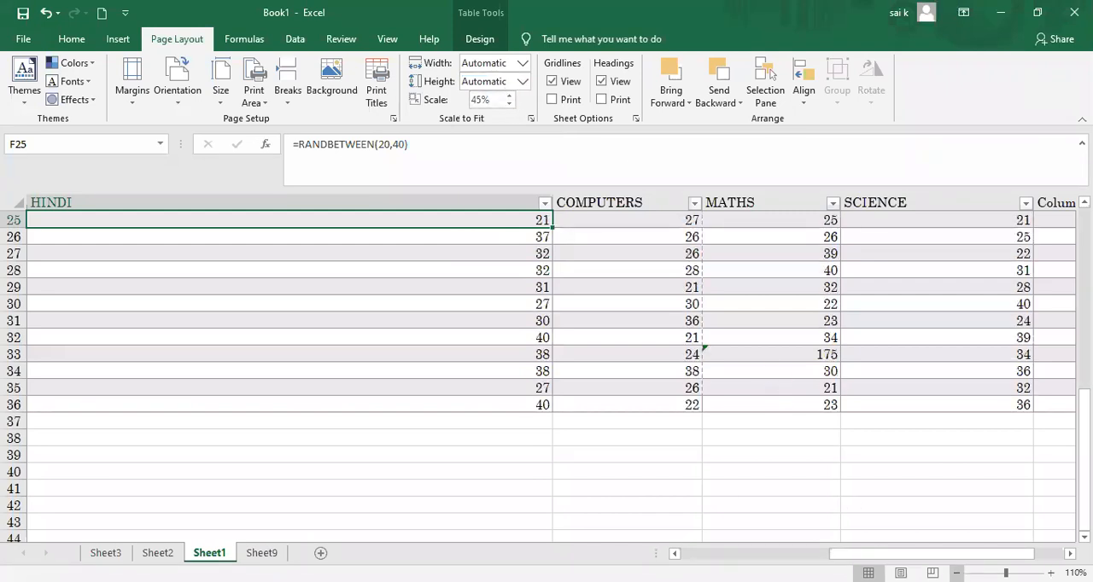
Step: Select the whole sheet and widen all its columns to the same width, using the ENGLISH column's boundary
{"action": "left_click", "coordinate": [957, 573]}
{"action": "left_click", "coordinate": [957, 573]}
{"action": "left_click", "coordinate": [957, 573]}
{"action": "left_click", "coordinate": [957, 573]}
{"action": "left_click", "coordinate": [957, 573]}
{"action": "left_click", "coordinate": [957, 573]}
{"action": "left_click", "coordinate": [957, 573]}
{"action": "left_click", "coordinate": [957, 573]}
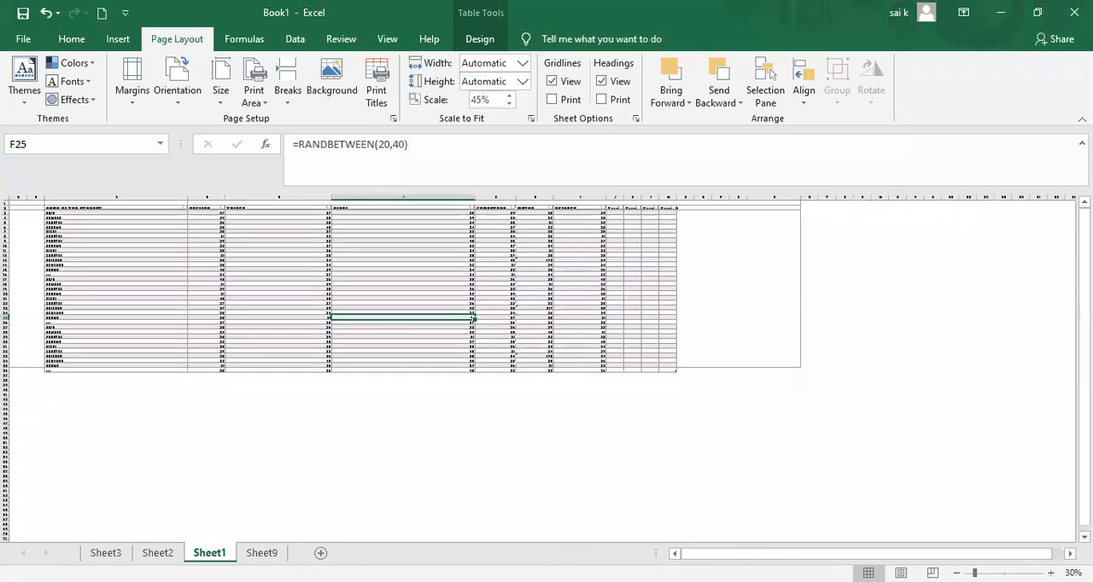
{"action": "left_click", "coordinate": [1051, 573]}
{"action": "left_click", "coordinate": [1051, 573]}
{"action": "left_click", "coordinate": [1051, 573]}
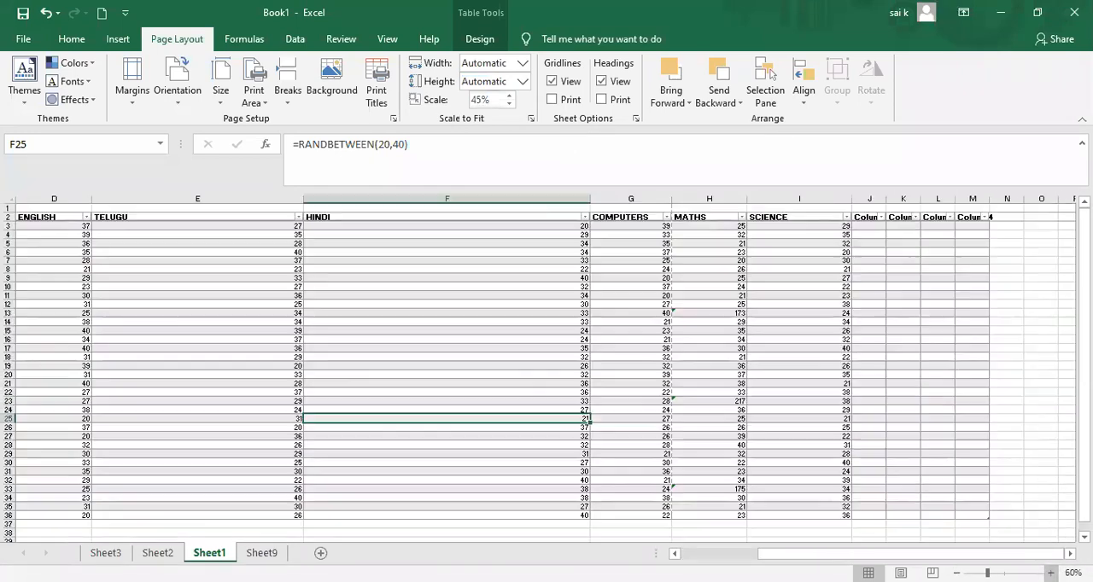
{"action": "left_click", "coordinate": [1051, 573]}
{"action": "left_click", "coordinate": [1051, 573]}
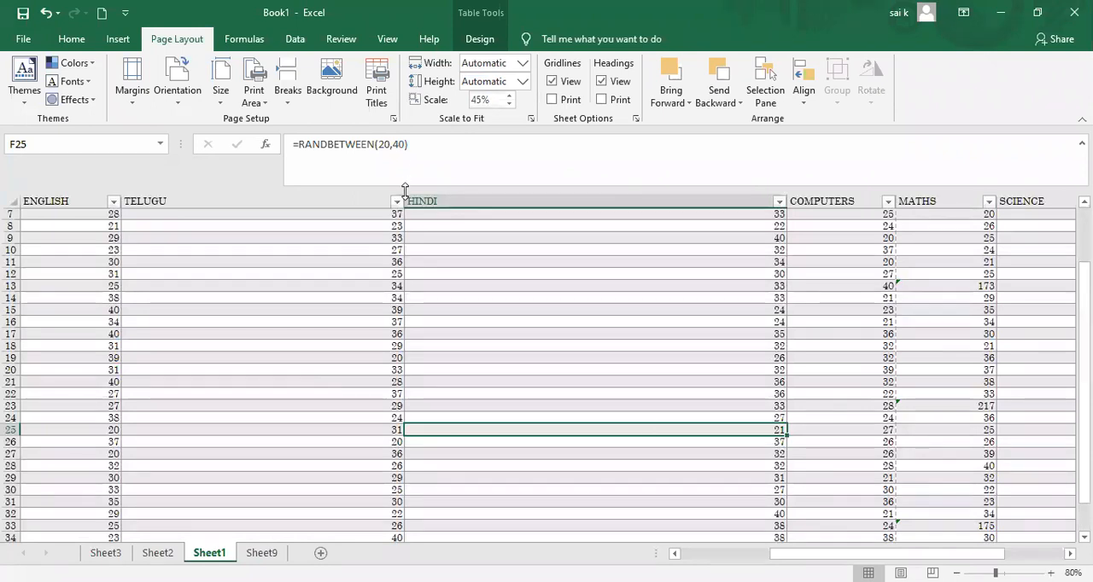
{"action": "left_click", "coordinate": [17, 206]}
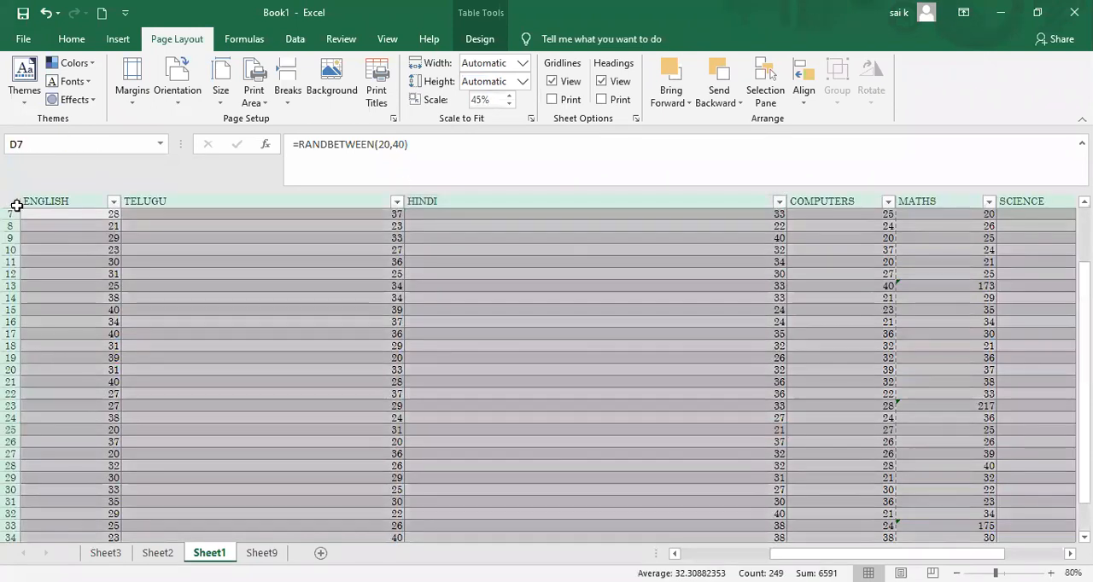
{"action": "left_click", "coordinate": [113, 201]}
{"action": "left_click", "coordinate": [210, 242]}
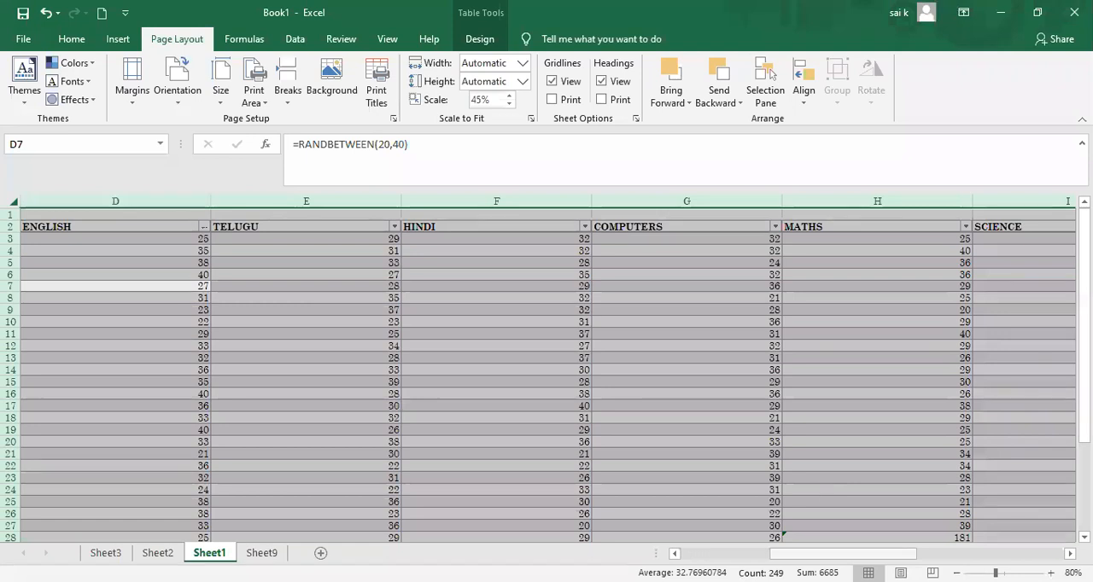
Step: Narrow all columns of the sheet to one small uniform width, and clear the selection by picking cell X10
{"action": "scroll", "coordinate": [375, 396], "scroll_direction": "left", "scroll_amount": 3}
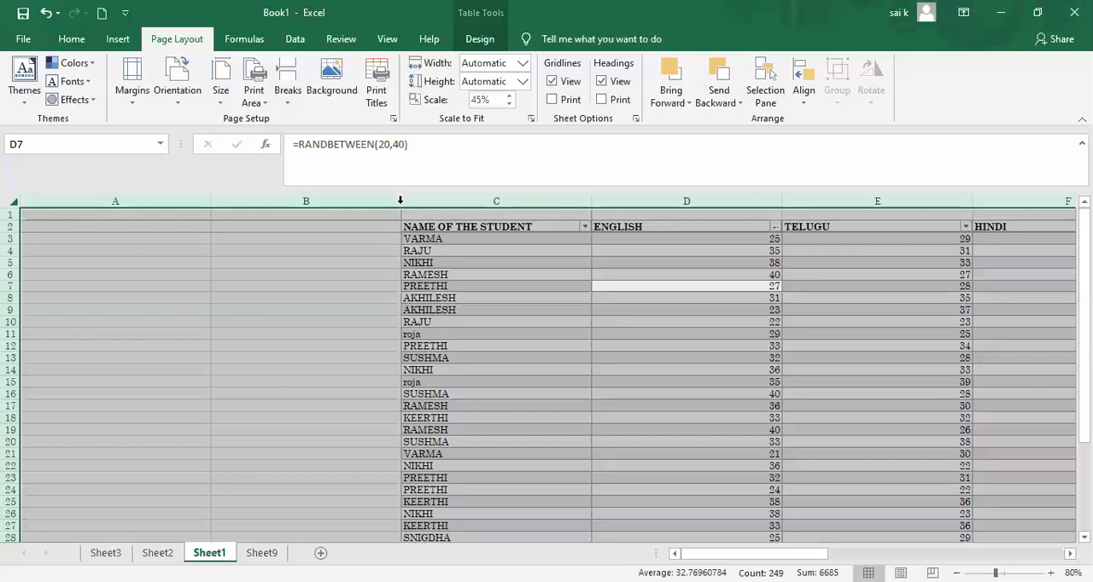
{"action": "left_click_drag", "start_coordinate": [400, 201], "coordinate": [425, 201]}
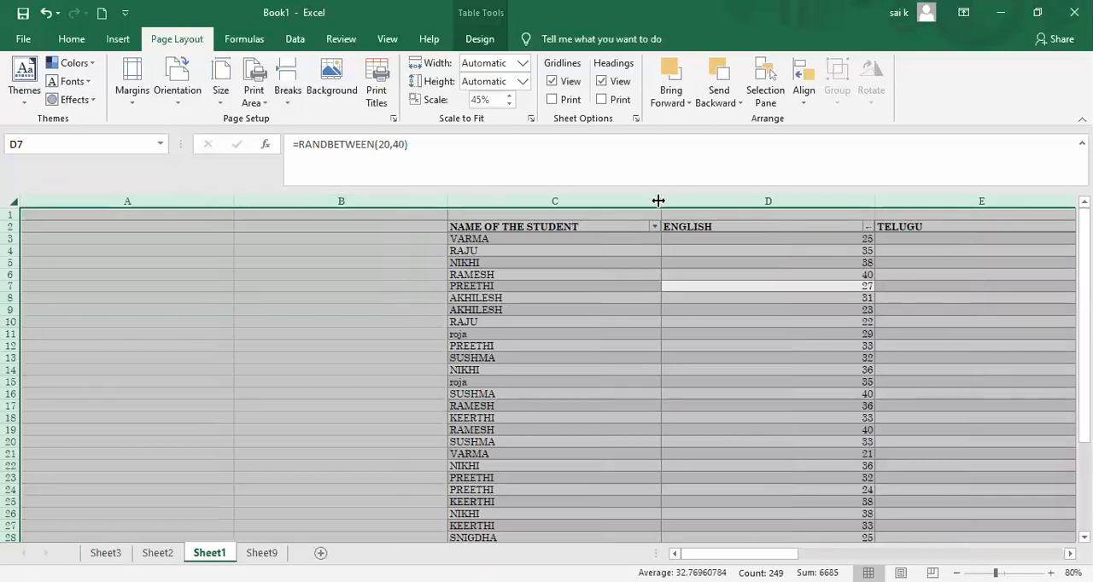
{"action": "left_click_drag", "start_coordinate": [662, 199], "coordinate": [591, 201]}
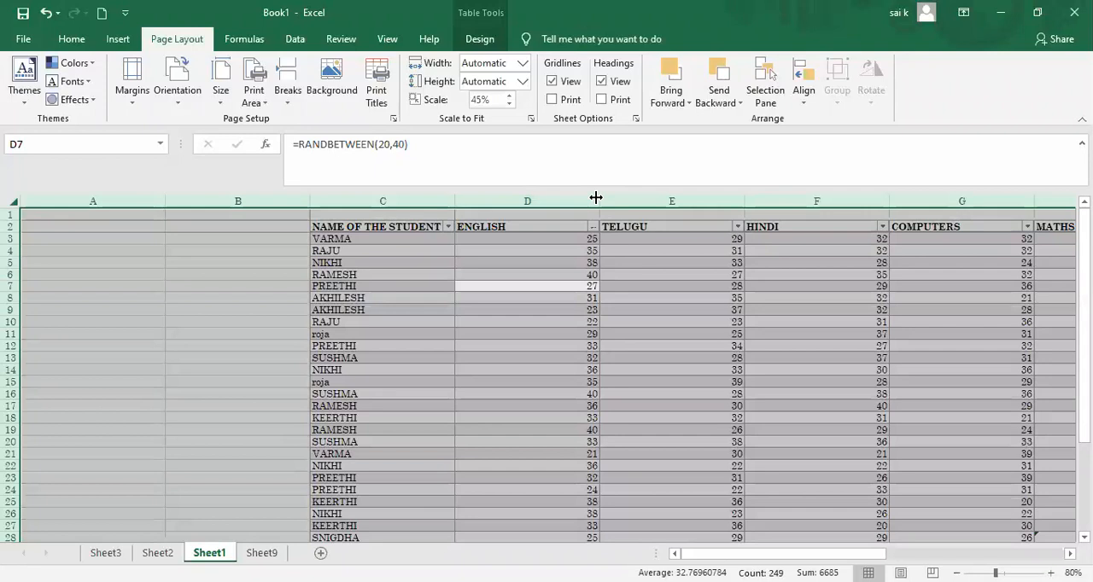
{"action": "left_click_drag", "start_coordinate": [595, 198], "coordinate": [569, 202]}
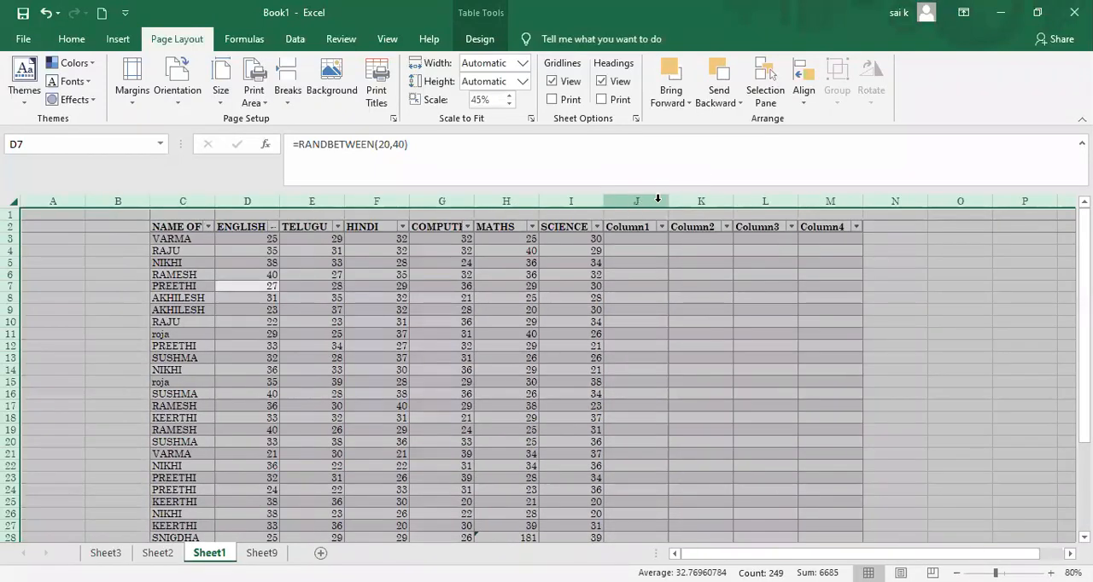
{"action": "left_click_drag", "start_coordinate": [668, 203], "coordinate": [632, 203]}
{"action": "left_click", "coordinate": [717, 324]}
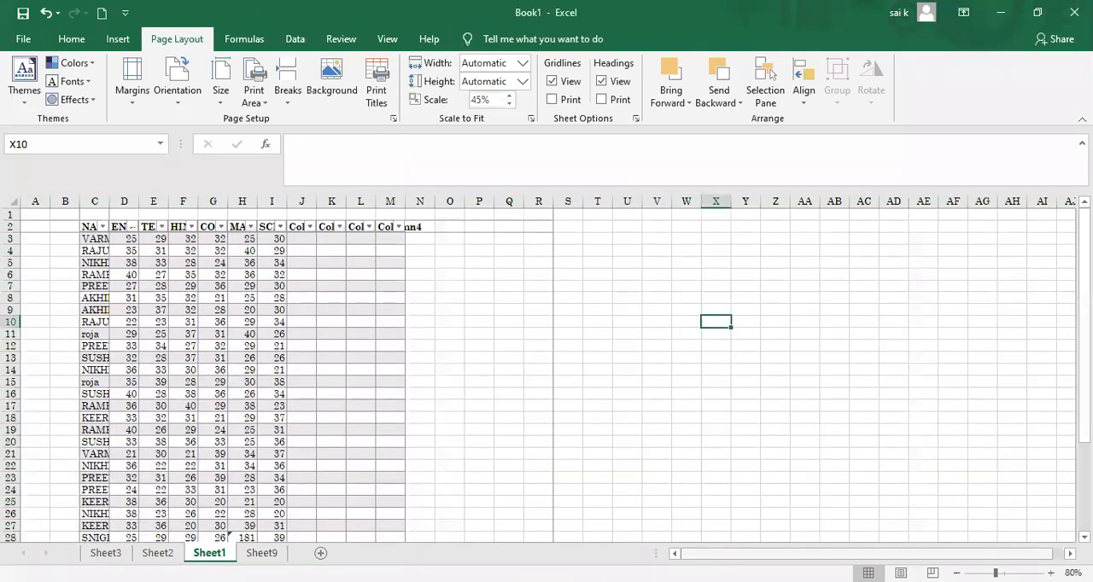
Step: Widen the Column2, SCIENCE, MATHS, COMPUTERS, HINDI and TELUGU columns individually to make their headings more readable
{"action": "left_click", "coordinate": [1050, 573]}
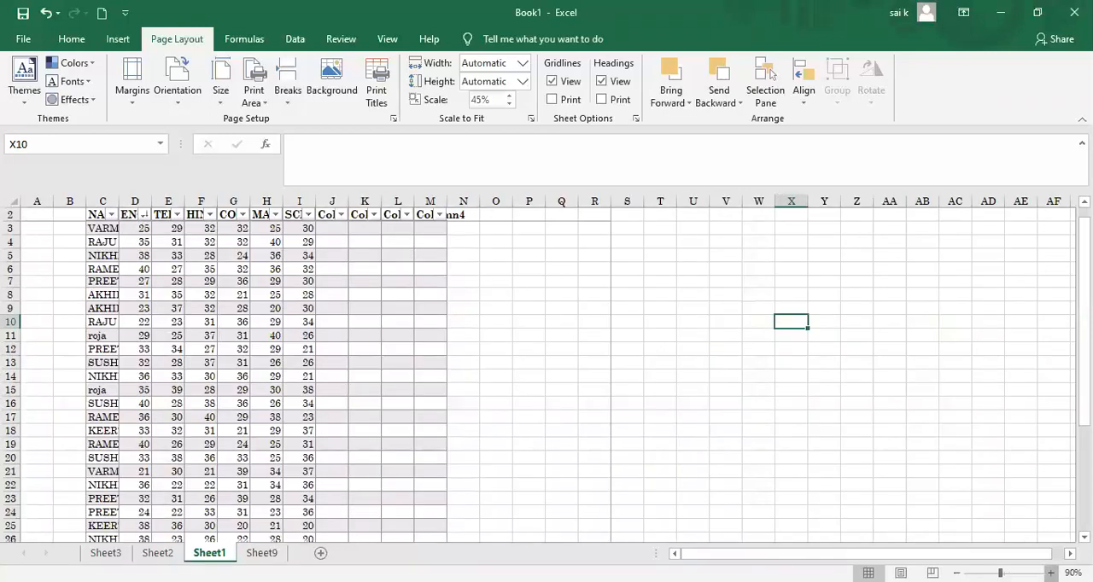
{"action": "left_click", "coordinate": [1050, 572]}
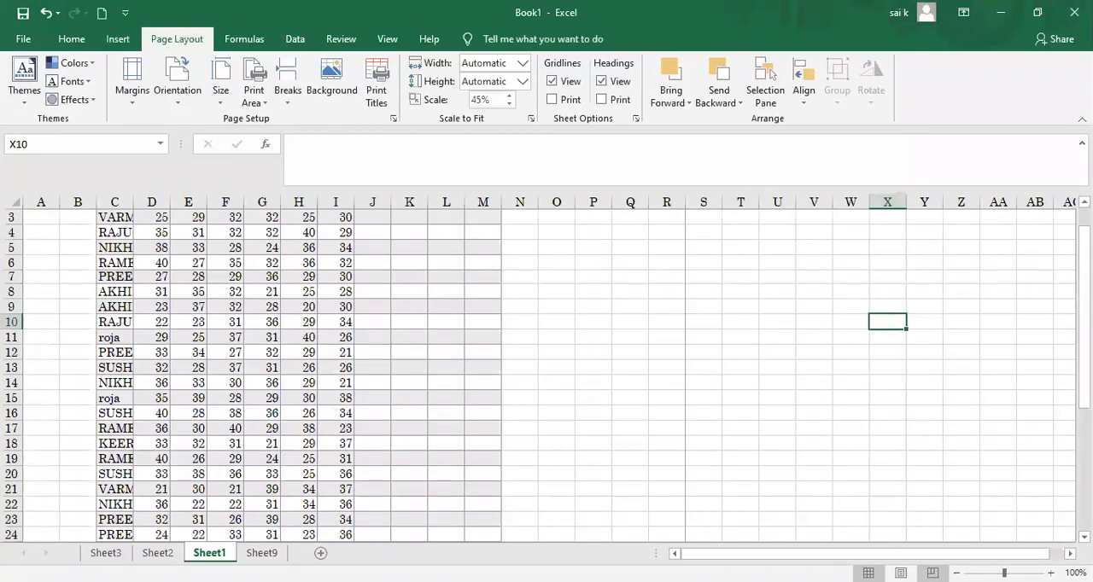
{"action": "left_click", "coordinate": [956, 573]}
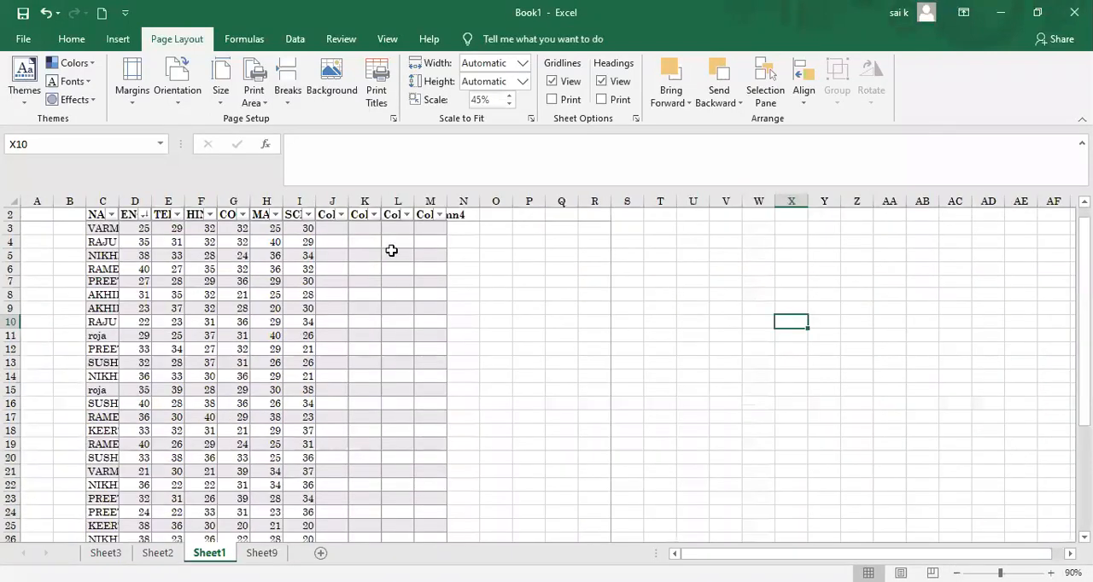
{"action": "double_click", "coordinate": [375, 204]}
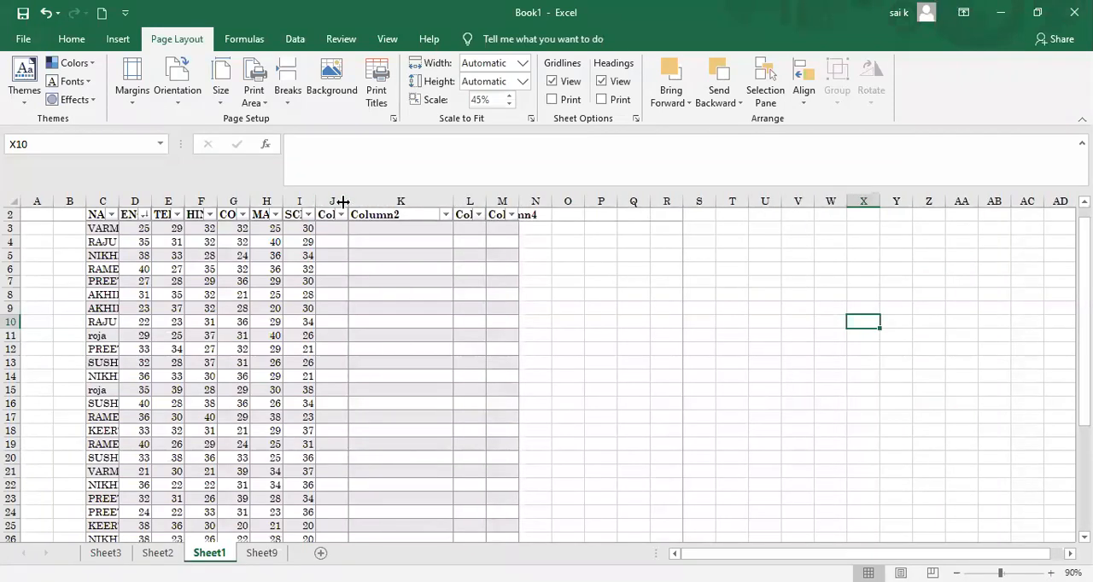
{"action": "double_click", "coordinate": [343, 202]}
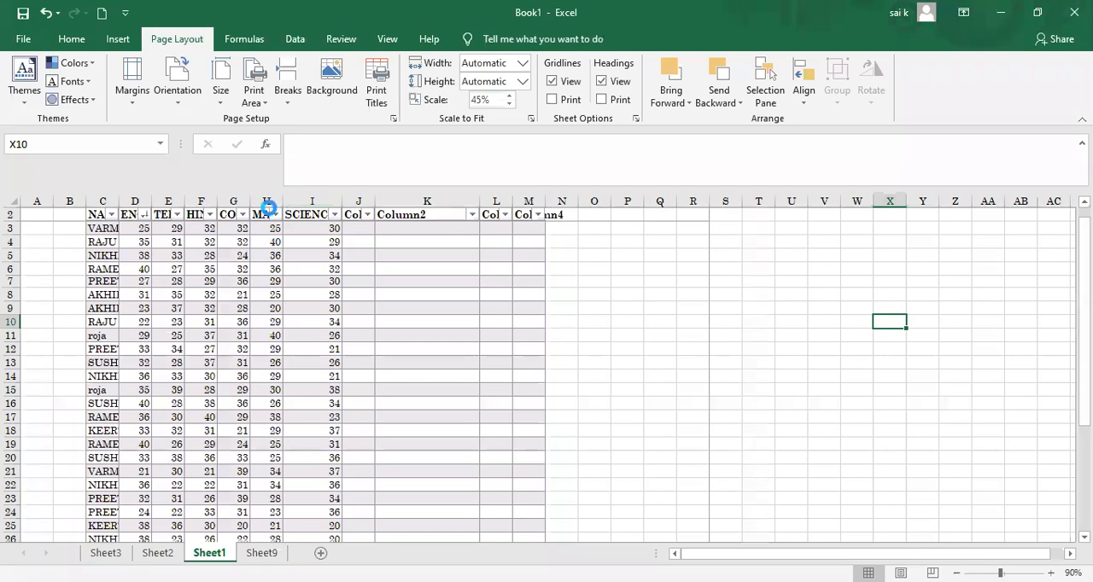
{"action": "left_click", "coordinate": [275, 214]}
{"action": "key", "text": "Escape"}
{"action": "left_click_drag", "start_coordinate": [328, 206], "coordinate": [328, 206]}
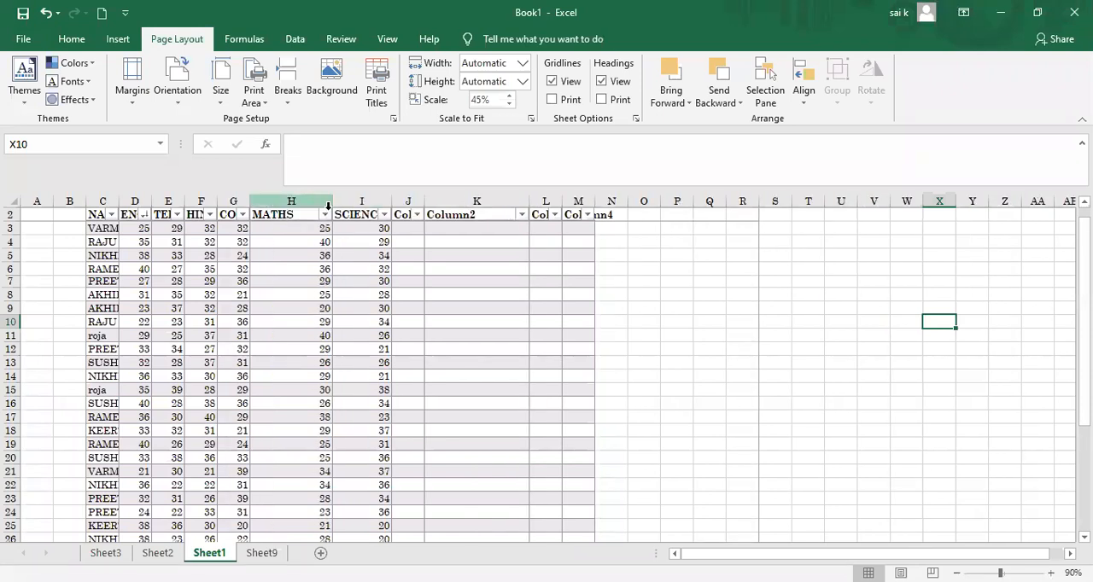
{"action": "mouse_move", "coordinate": [249, 206]}
{"action": "left_mouse_down"}
{"action": "mouse_move", "coordinate": [286, 205]}
{"action": "mouse_move", "coordinate": [242, 207]}
{"action": "left_mouse_up"}
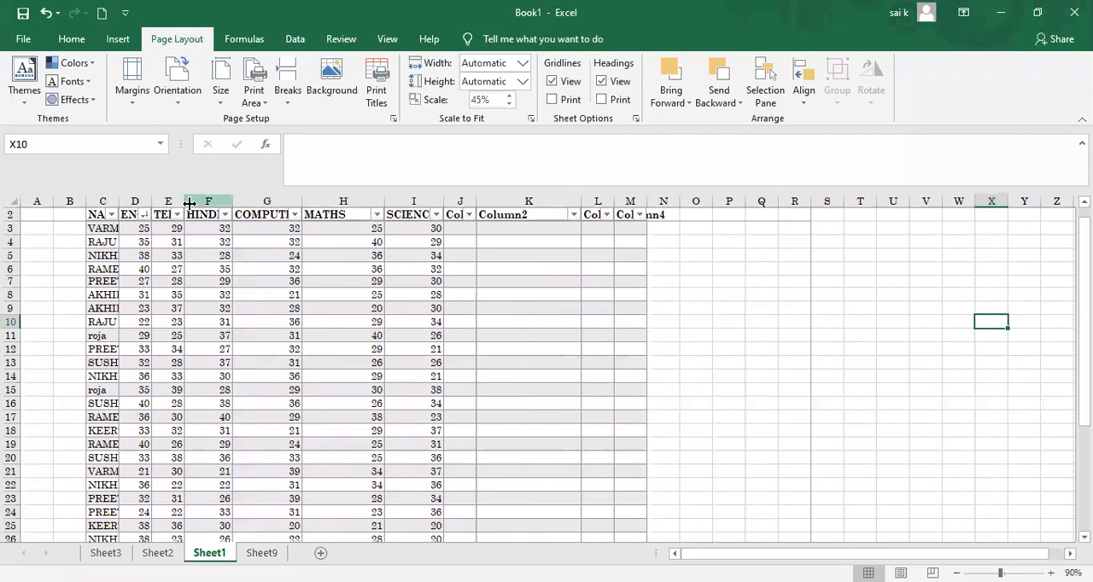
{"action": "double_click", "coordinate": [183, 203]}
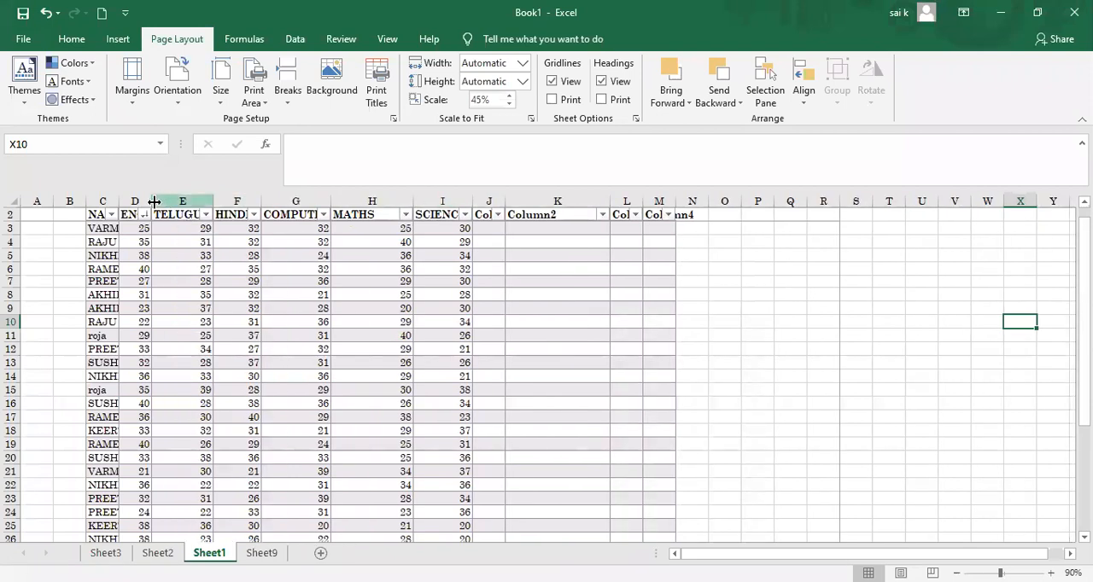
Step: Sort the table by ENGLISH from smallest to largest, and widen the student name and ENGLISH columns
{"action": "left_click", "coordinate": [205, 215]}
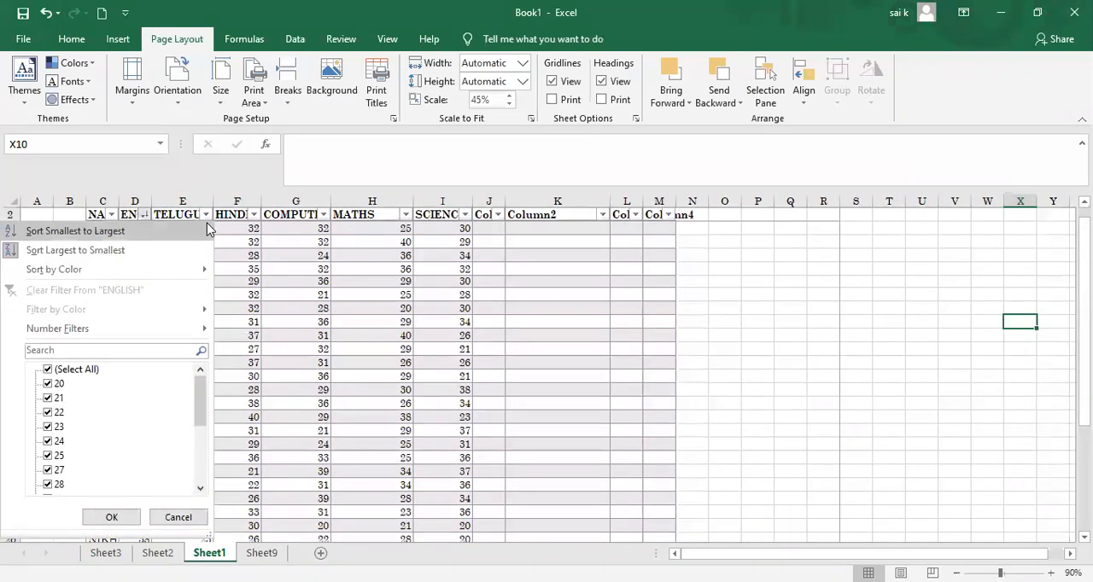
{"action": "left_click", "coordinate": [208, 230]}
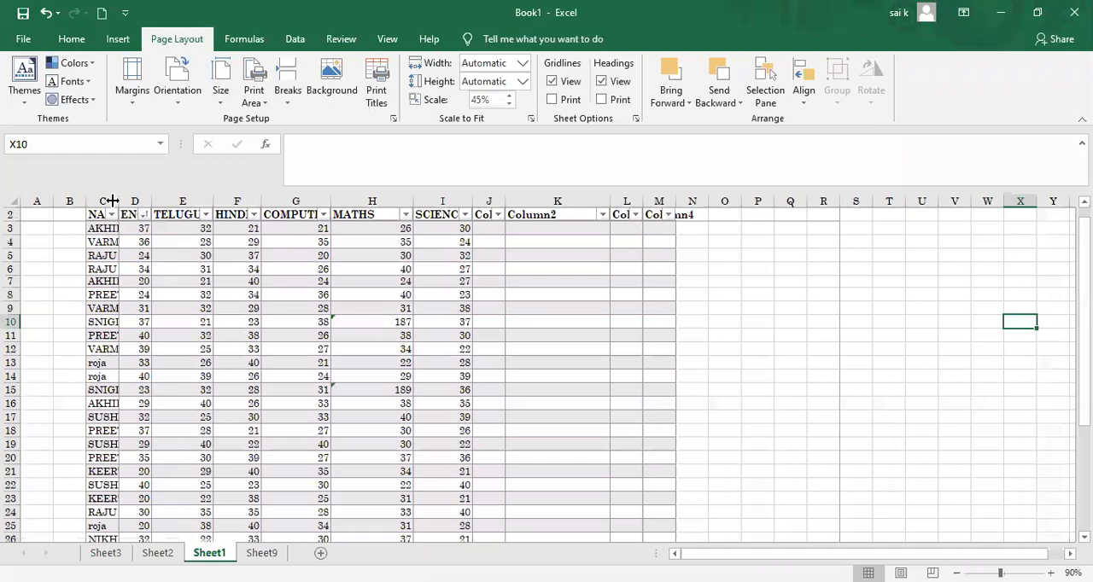
{"action": "left_click", "coordinate": [175, 209]}
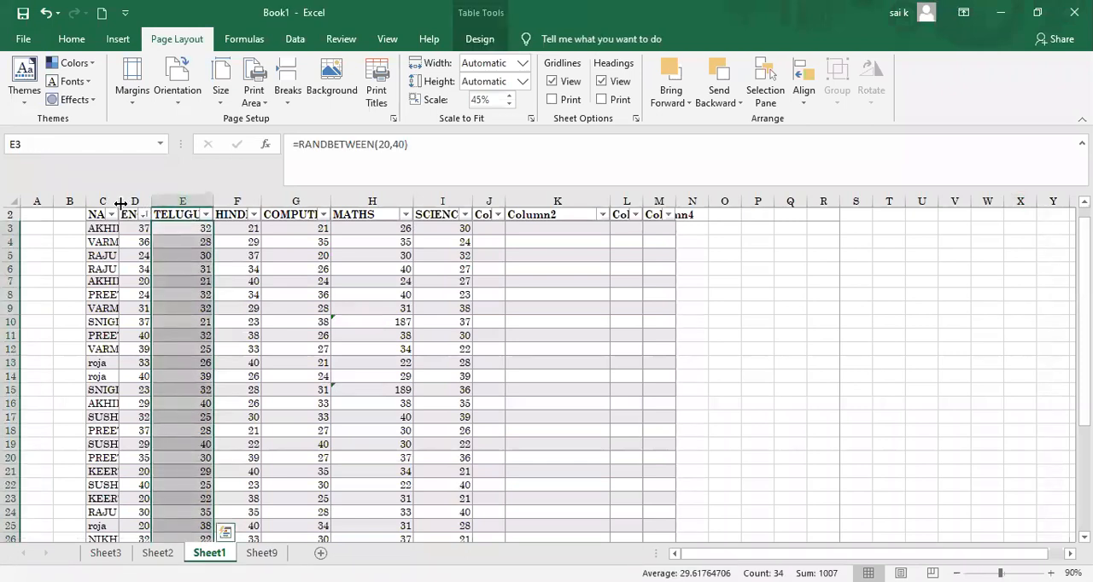
{"action": "left_click_drag", "start_coordinate": [119, 202], "coordinate": [244, 202]}
Step: Raise the print scale to 135%
{"action": "left_click", "coordinate": [509, 96]}
{"action": "left_click", "coordinate": [509, 96]}
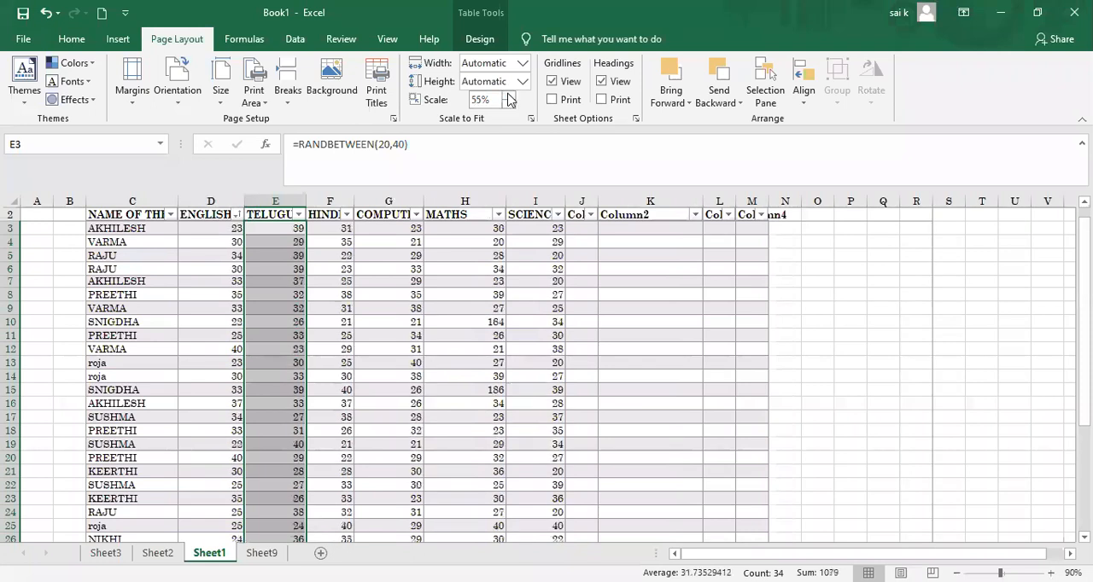
{"action": "left_click", "coordinate": [508, 95]}
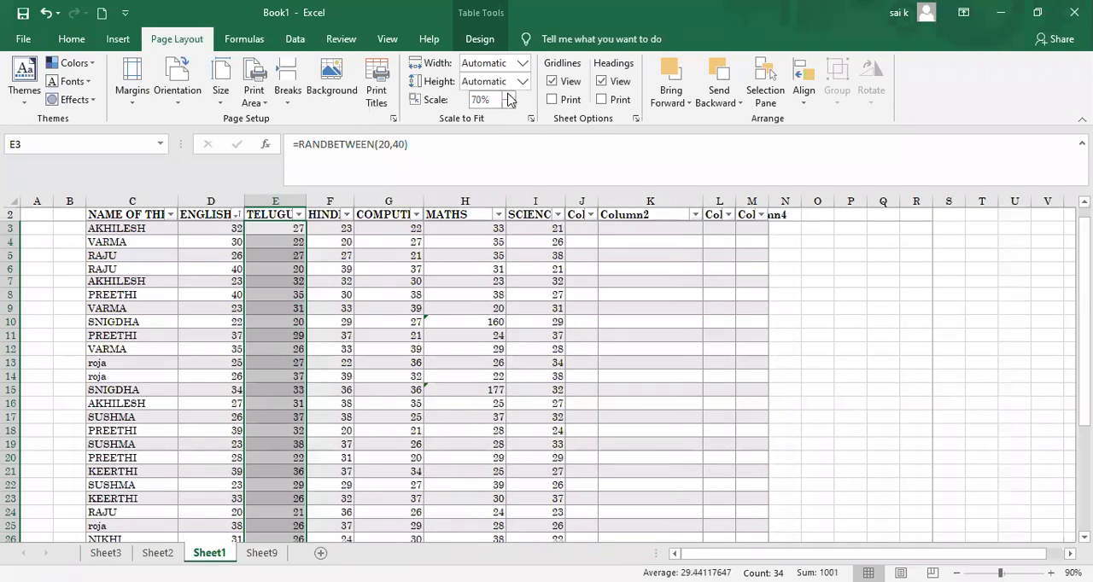
{"action": "left_click", "coordinate": [508, 96]}
{"action": "left_click", "coordinate": [508, 94]}
{"action": "left_click", "coordinate": [508, 95]}
{"action": "left_click", "coordinate": [508, 95]}
{"action": "left_click", "coordinate": [508, 95]}
{"action": "left_click", "coordinate": [508, 94]}
{"action": "left_click", "coordinate": [508, 95]}
{"action": "left_click", "coordinate": [508, 94]}
{"action": "left_click", "coordinate": [507, 95]}
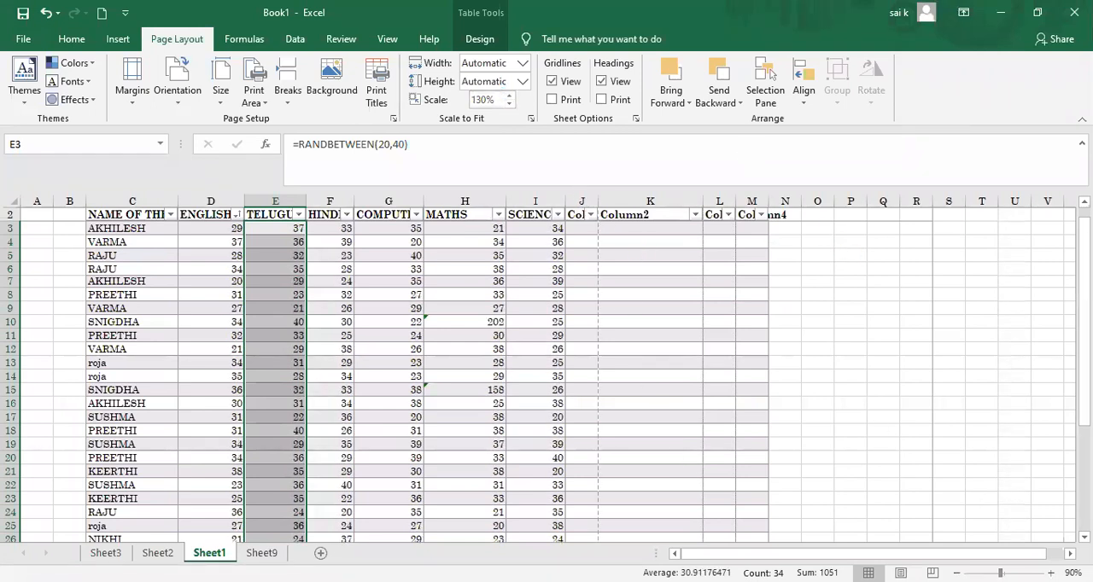
{"action": "scroll", "coordinate": [854, 419], "scroll_direction": "up", "scroll_amount": 1, "text": "ctrl"}
{"action": "scroll", "coordinate": [744, 289], "scroll_direction": "up", "scroll_amount": 1, "text": "ctrl"}
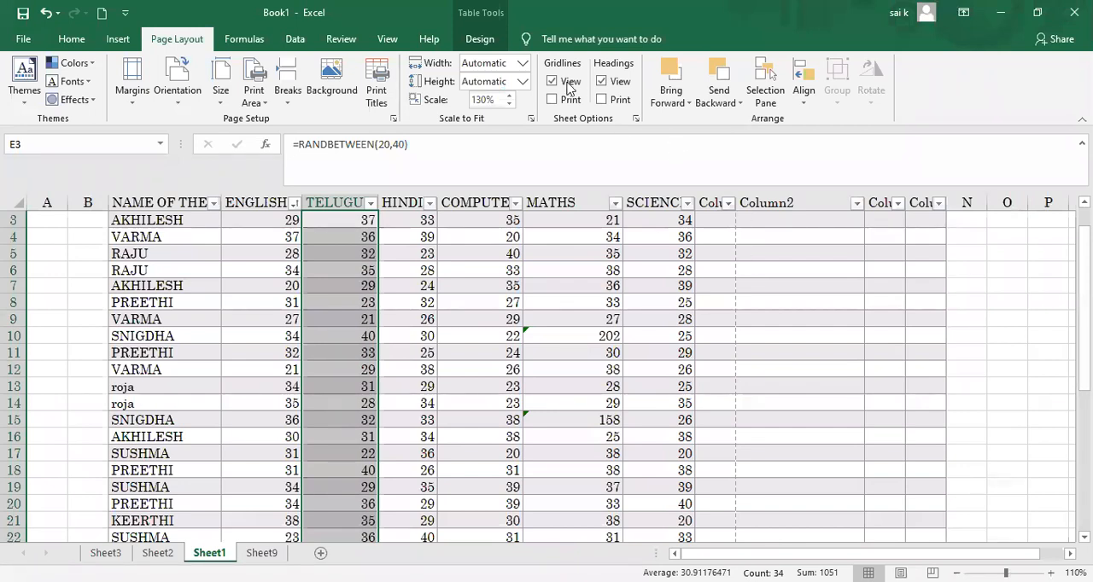
{"action": "left_click", "coordinate": [509, 98]}
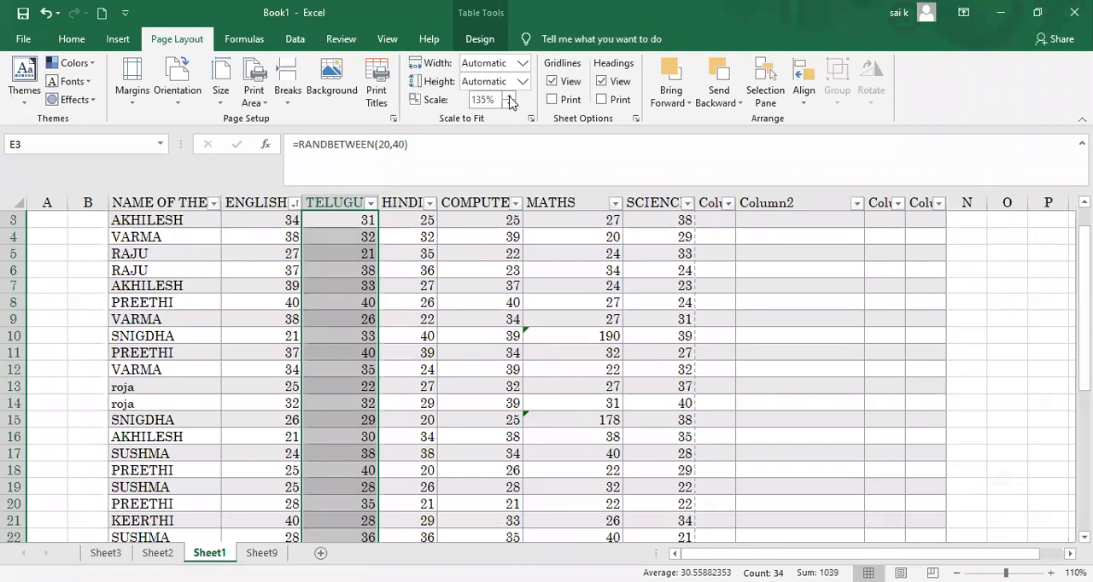
Step: Check the marks table in the print preview up to page 9, and return to the sheet
{"action": "key", "text": "ctrl+p"}
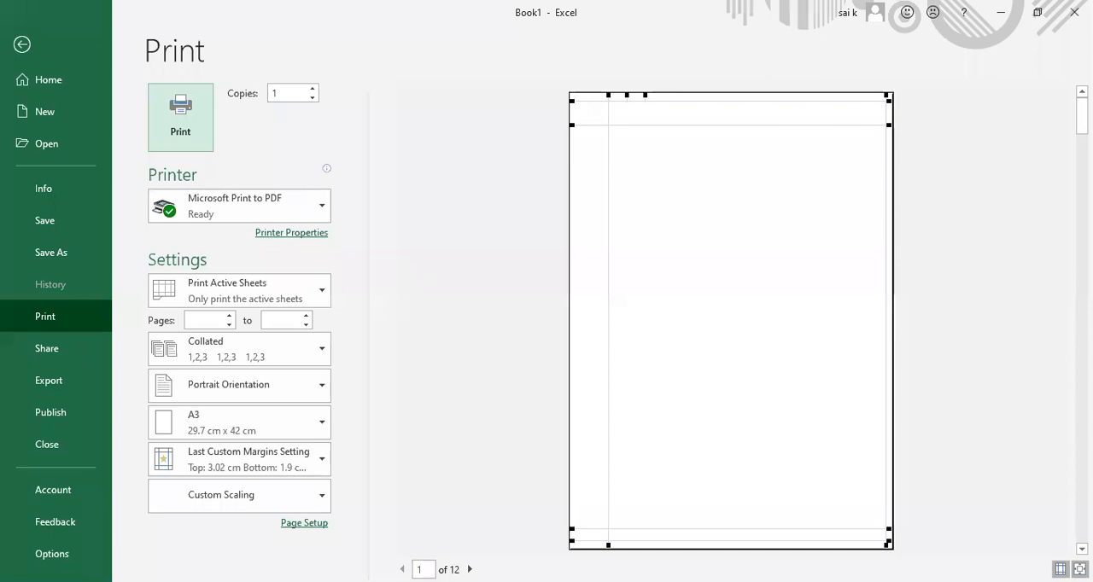
{"action": "left_click", "coordinate": [469, 569]}
{"action": "left_click", "coordinate": [468, 570]}
{"action": "left_click", "coordinate": [469, 569]}
{"action": "left_click", "coordinate": [469, 569]}
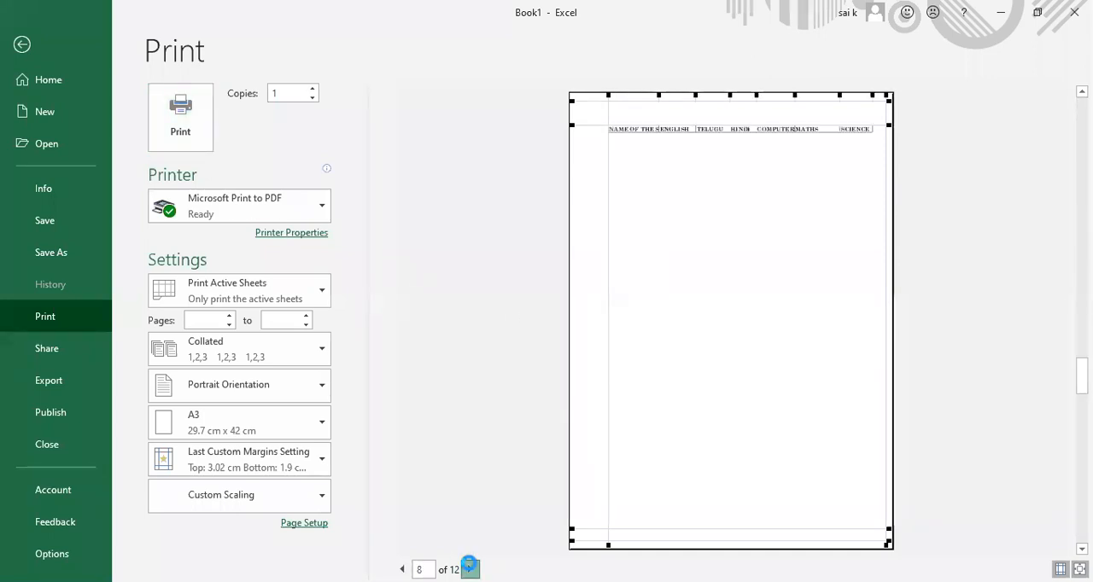
{"action": "left_click", "coordinate": [469, 570]}
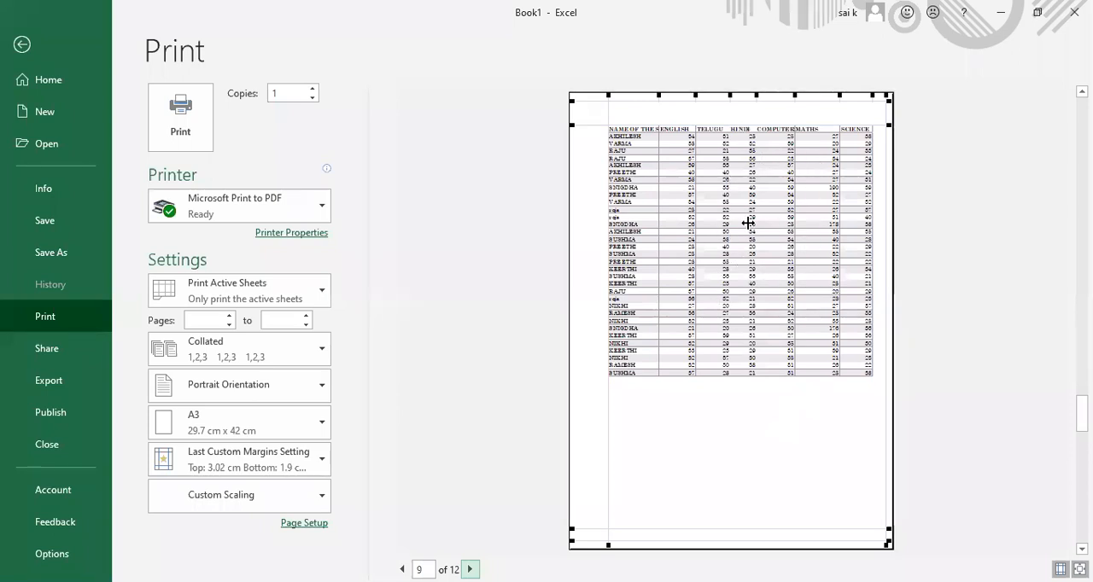
{"action": "left_click", "coordinate": [22, 43]}
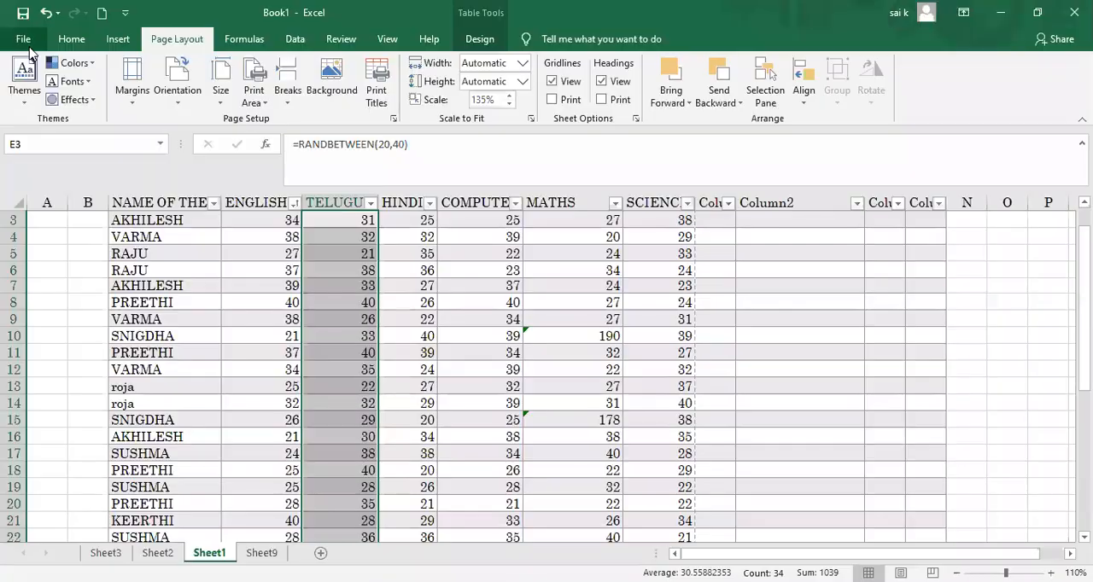
{"action": "left_click", "coordinate": [502, 370]}
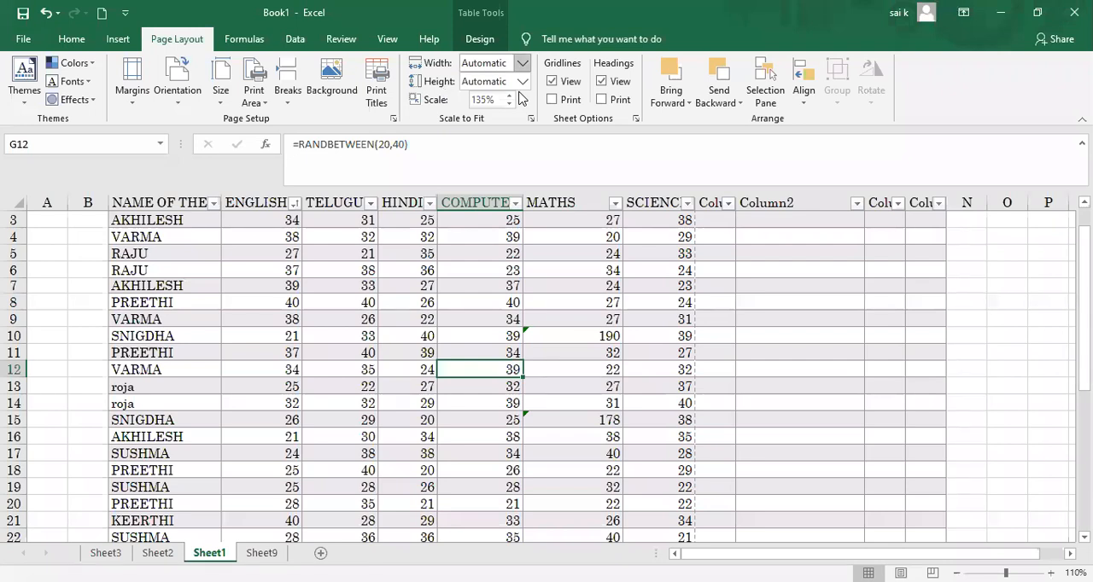
{"action": "left_click", "coordinate": [522, 63]}
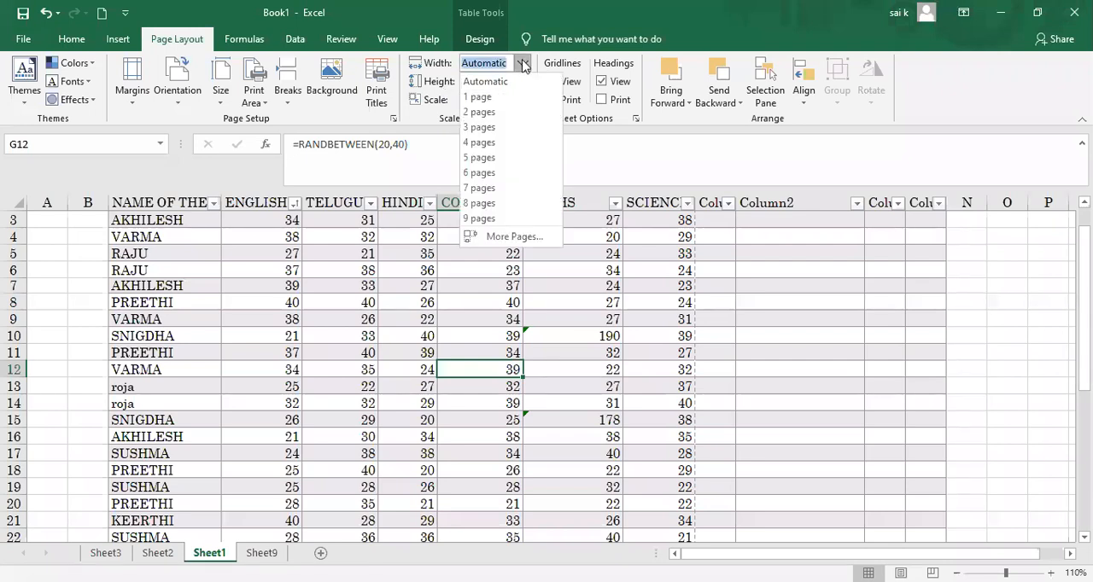
{"action": "left_click", "coordinate": [664, 333]}
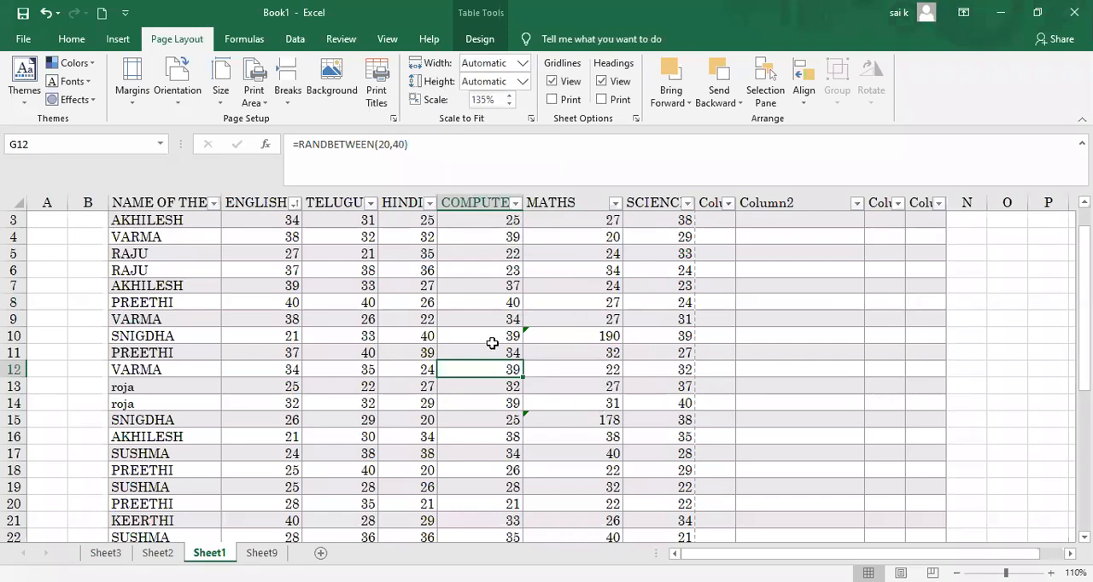
Step: Lower the print scale to 110%
{"action": "left_click", "coordinate": [511, 102]}
{"action": "left_click", "coordinate": [510, 103]}
{"action": "left_click", "coordinate": [510, 104]}
{"action": "left_click", "coordinate": [510, 102]}
{"action": "left_click", "coordinate": [509, 103]}
{"action": "left_click", "coordinate": [510, 103]}
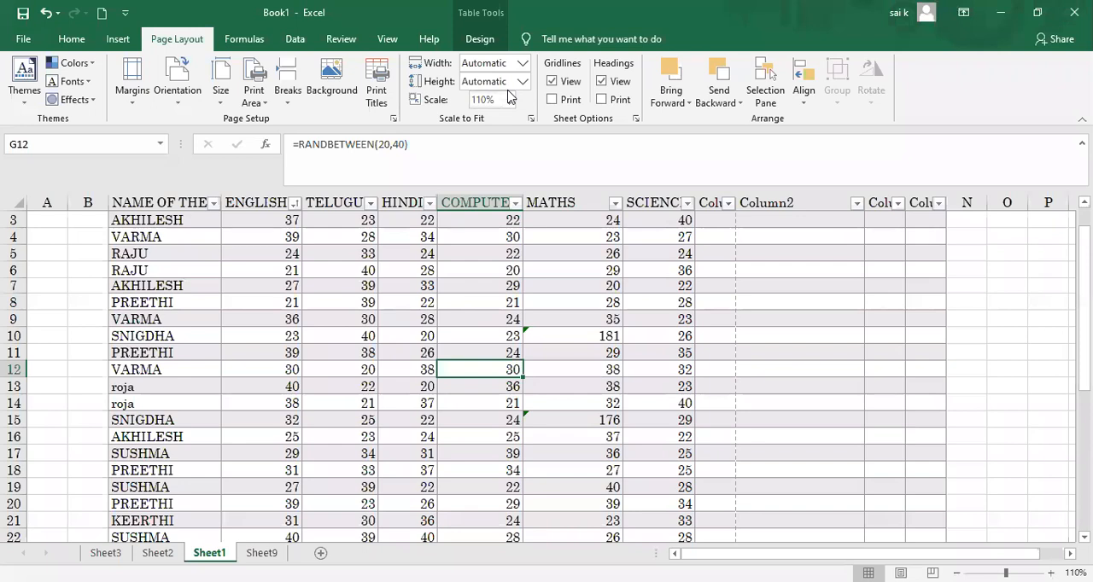
Step: Raise the print scale to 200%
{"action": "left_click", "coordinate": [510, 95]}
{"action": "left_click", "coordinate": [508, 94]}
{"action": "left_click", "coordinate": [509, 94]}
{"action": "left_click", "coordinate": [509, 95]}
{"action": "left_click", "coordinate": [509, 95]}
{"action": "left_click", "coordinate": [509, 95]}
{"action": "left_click", "coordinate": [509, 95]}
{"action": "left_click", "coordinate": [509, 95]}
{"action": "left_click", "coordinate": [509, 95]}
{"action": "left_click", "coordinate": [509, 94]}
{"action": "left_click", "coordinate": [509, 95]}
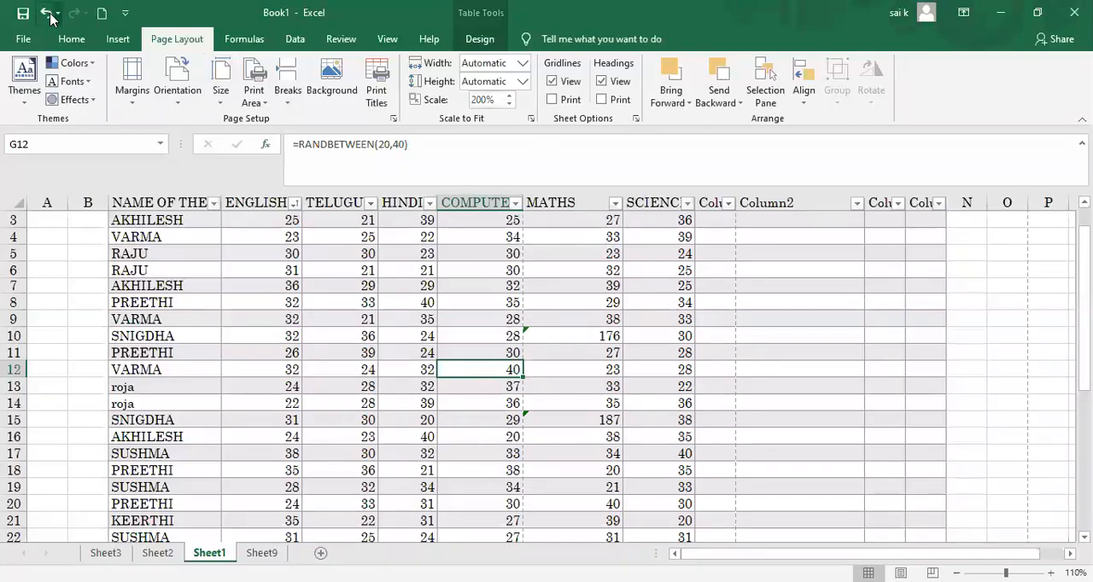
Step: Go to page 12 of the print preview, and slightly widen the student name column there
{"action": "left_click", "coordinate": [26, 39]}
{"action": "left_click", "coordinate": [62, 330]}
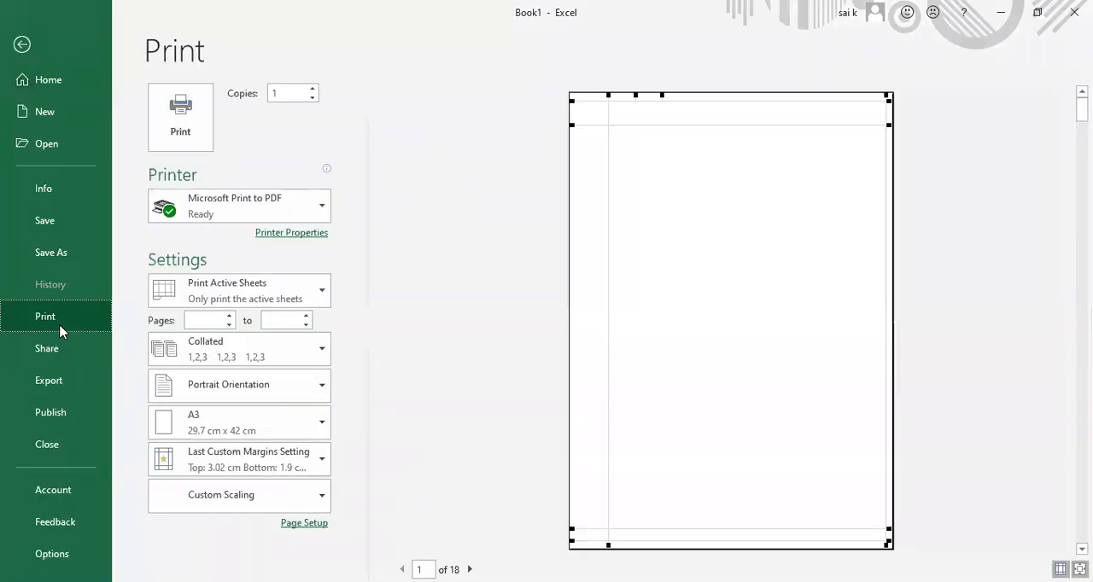
{"action": "left_click", "coordinate": [469, 569]}
{"action": "left_click", "coordinate": [470, 569]}
{"action": "left_click", "coordinate": [469, 569]}
{"action": "left_click", "coordinate": [470, 569]}
{"action": "left_click", "coordinate": [470, 569]}
{"action": "left_click", "coordinate": [470, 569]}
{"action": "left_click", "coordinate": [469, 570]}
{"action": "left_click", "coordinate": [470, 569]}
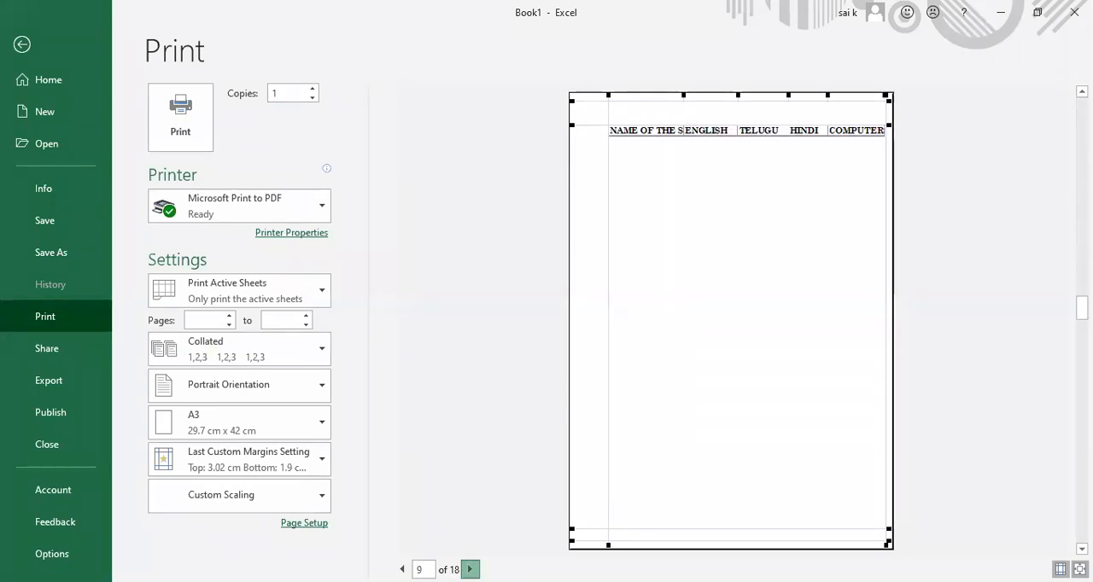
{"action": "left_click", "coordinate": [470, 570]}
{"action": "left_click", "coordinate": [423, 570]}
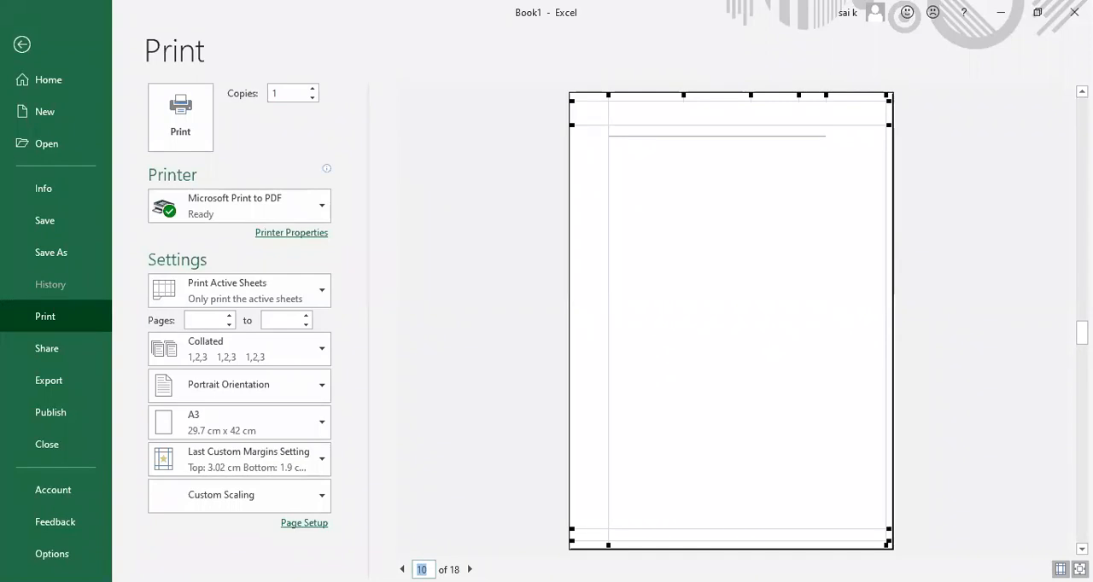
{"action": "left_click", "coordinate": [469, 569]}
{"action": "left_click", "coordinate": [470, 570]}
{"action": "left_click", "coordinate": [470, 570]}
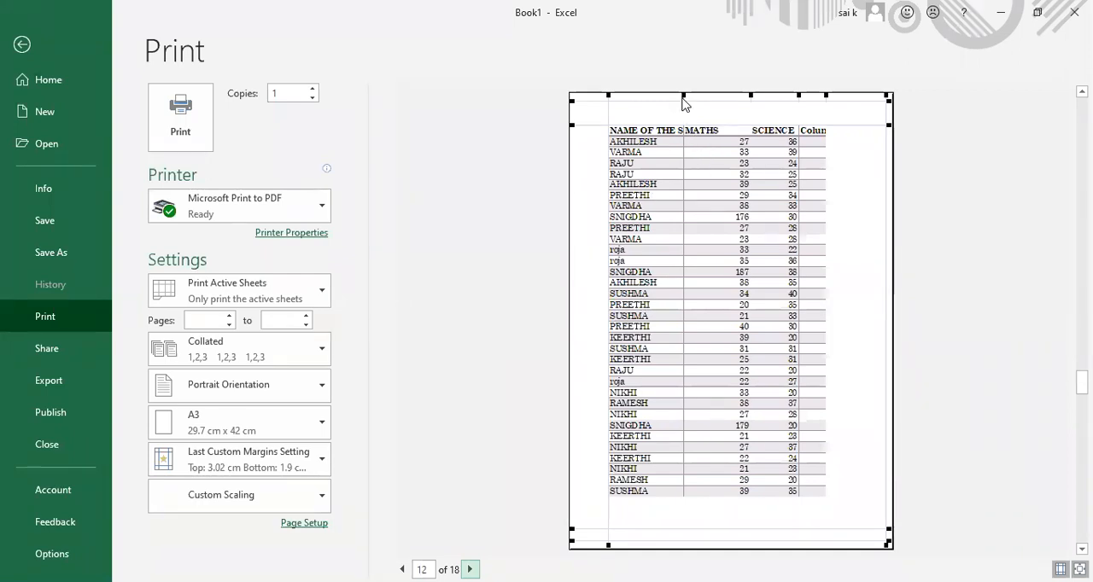
{"action": "mouse_move", "coordinate": [682, 95]}
{"action": "left_mouse_down"}
{"action": "mouse_move", "coordinate": [702, 95]}
{"action": "mouse_move", "coordinate": [685, 100]}
{"action": "left_mouse_up"}
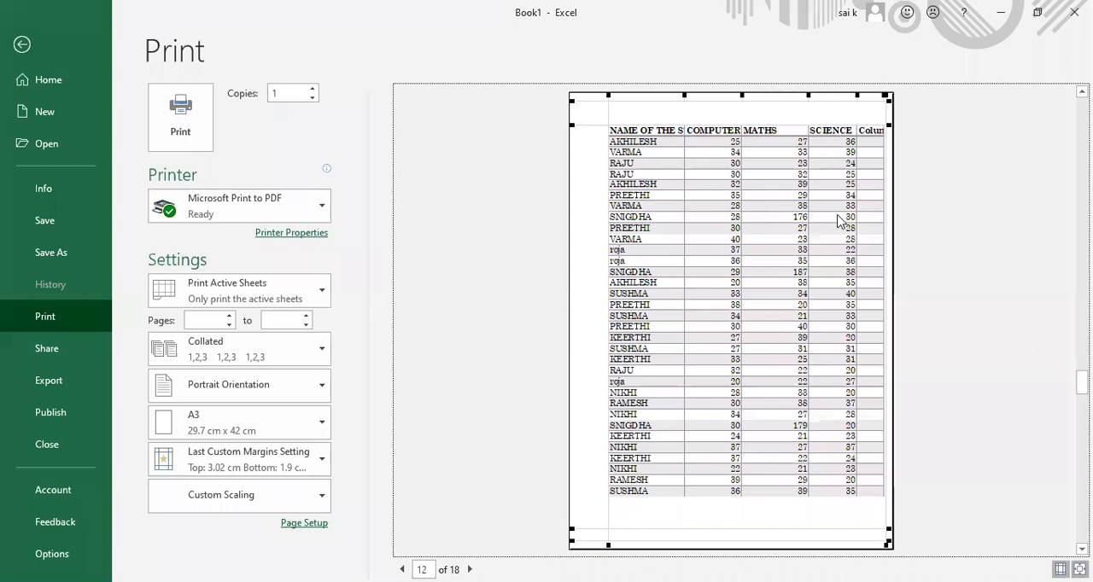
Step: Check pages 13 to 16 of the print preview, and jump back to page 14
{"action": "left_click", "coordinate": [422, 569]}
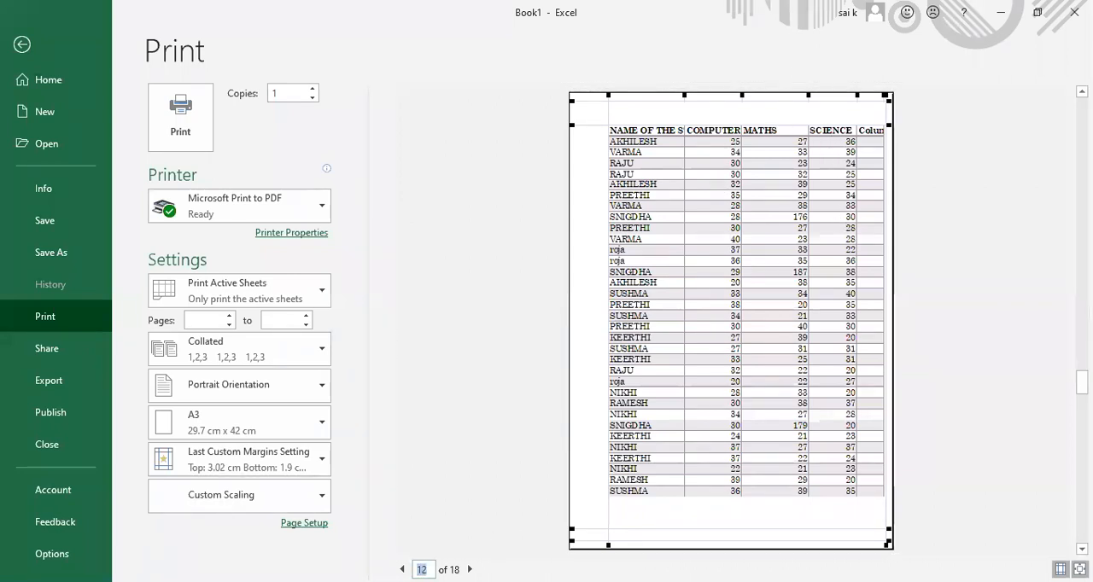
{"action": "left_click", "coordinate": [470, 569]}
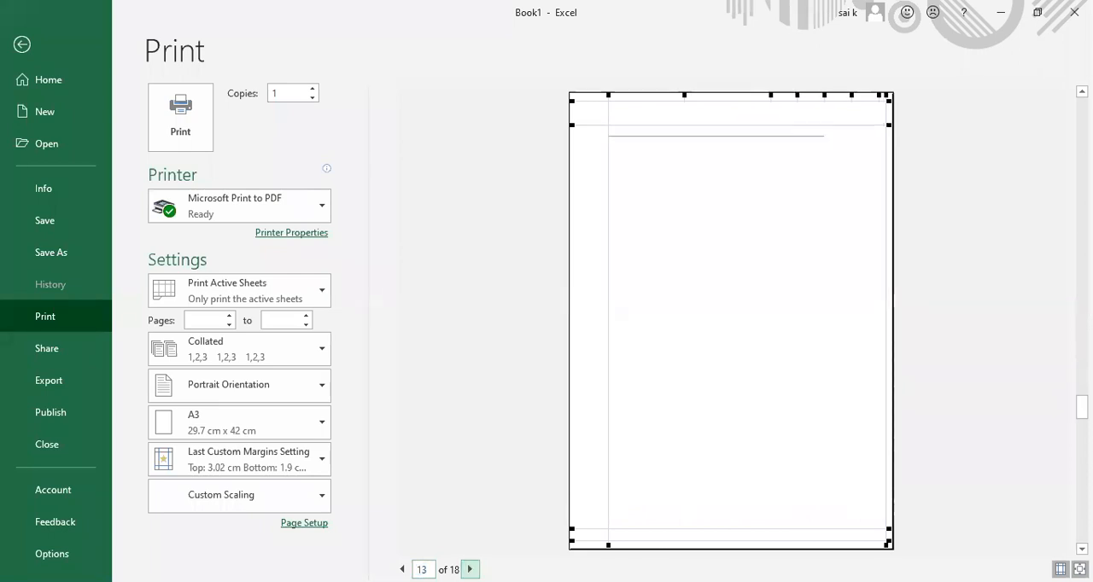
{"action": "left_click", "coordinate": [469, 570]}
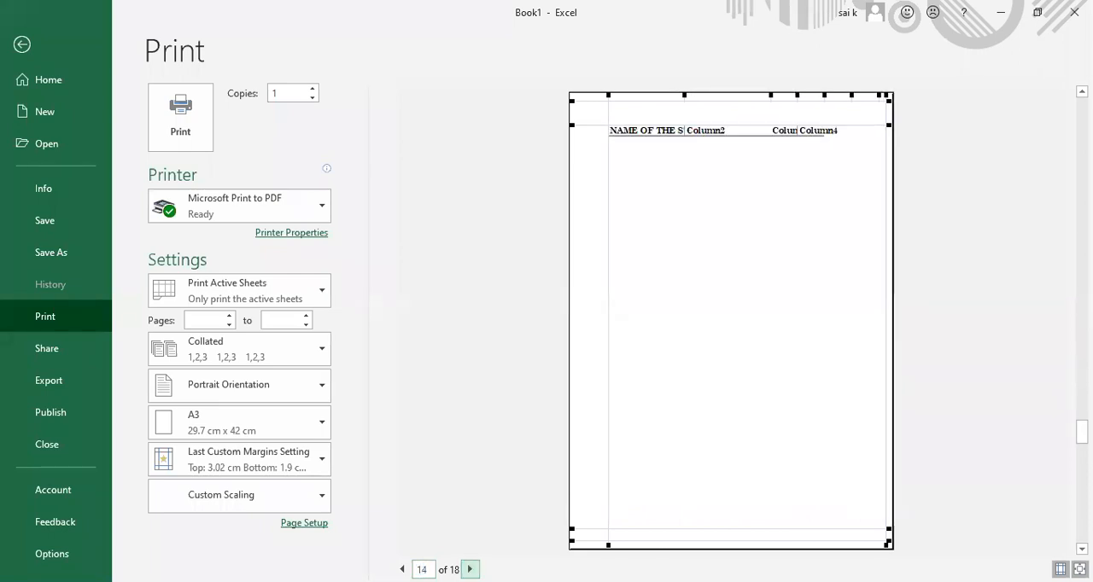
{"action": "left_click", "coordinate": [469, 570]}
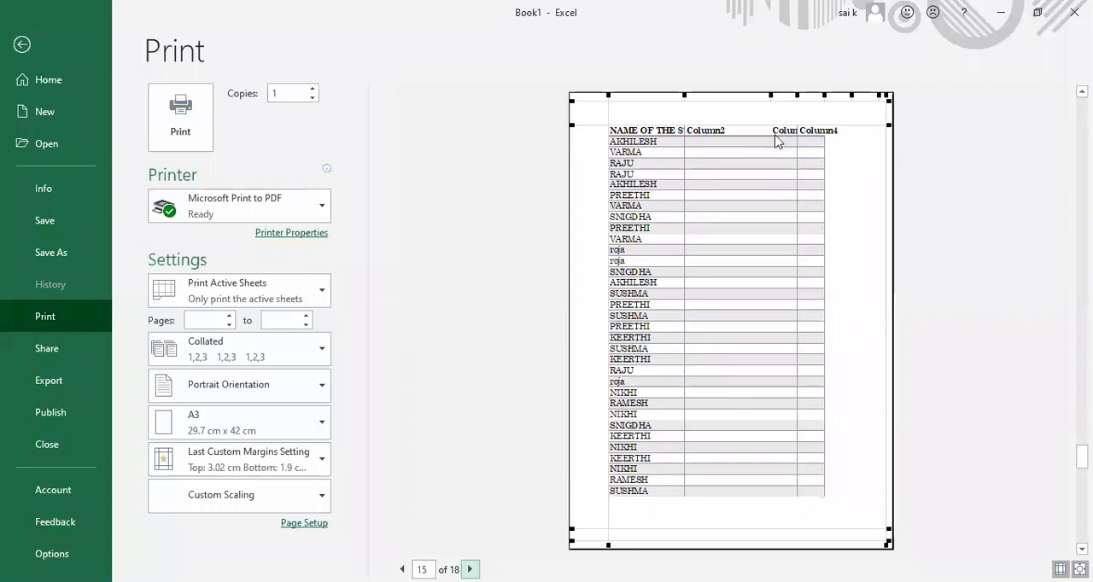
{"action": "left_click", "coordinate": [470, 570]}
{"action": "left_click", "coordinate": [423, 569]}
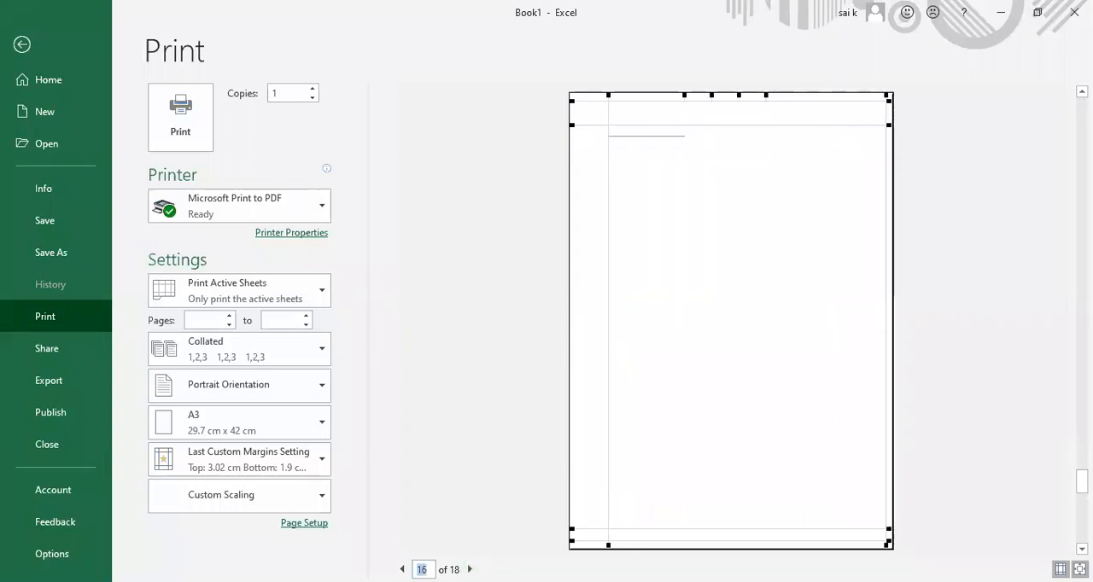
{"action": "left_click_drag", "start_coordinate": [429, 569], "coordinate": [416, 569]}
{"action": "type", "text": "14"}
{"action": "key", "text": "Return"}
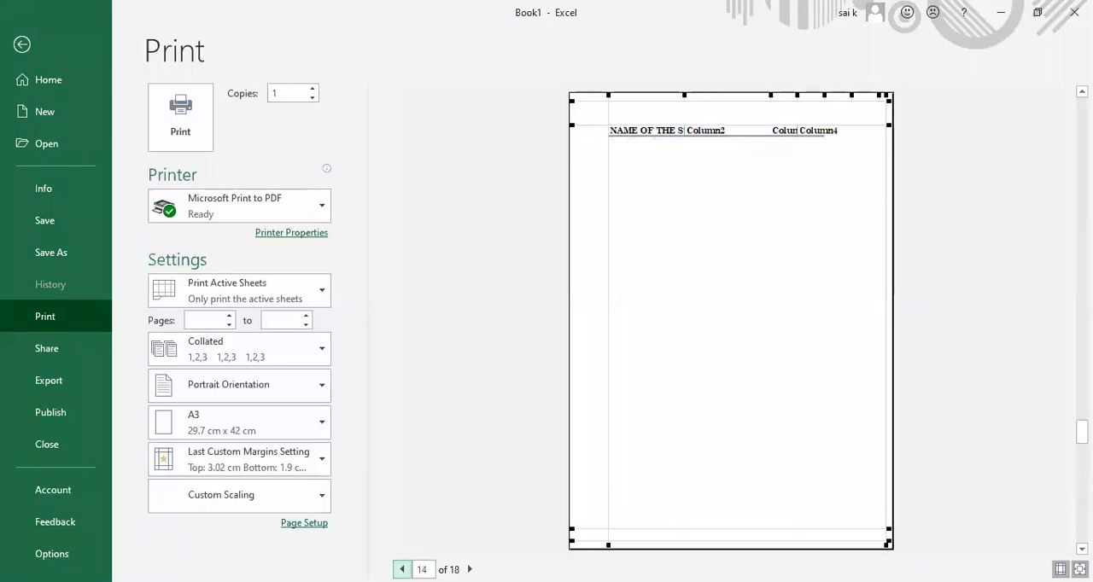
Step: Compare pages 10 to 13 of the print preview, and return to the sheet
{"action": "left_click", "coordinate": [403, 570]}
{"action": "left_click", "coordinate": [402, 569]}
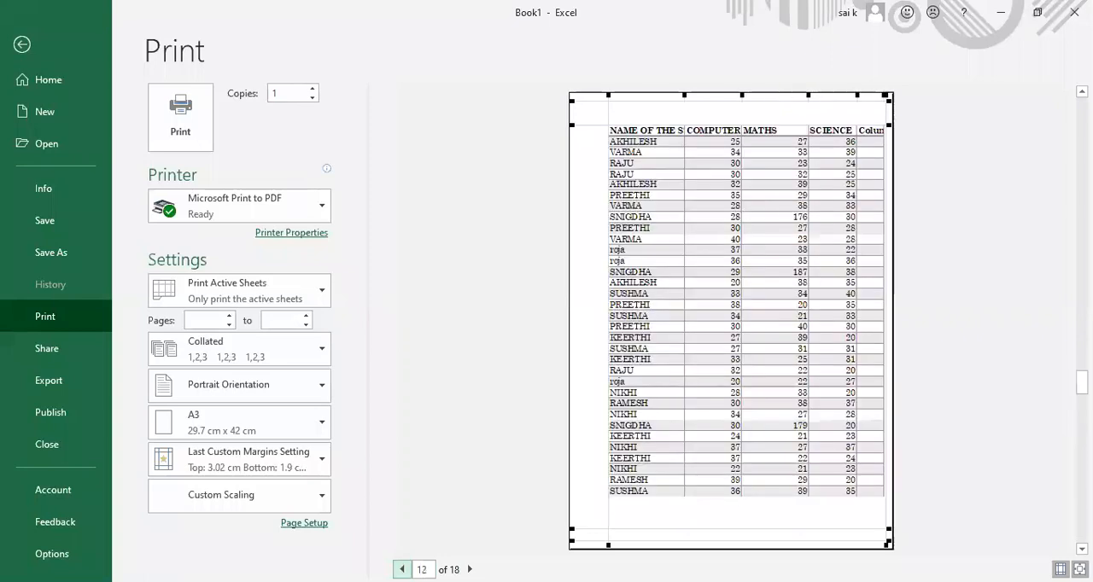
{"action": "left_click", "coordinate": [470, 569]}
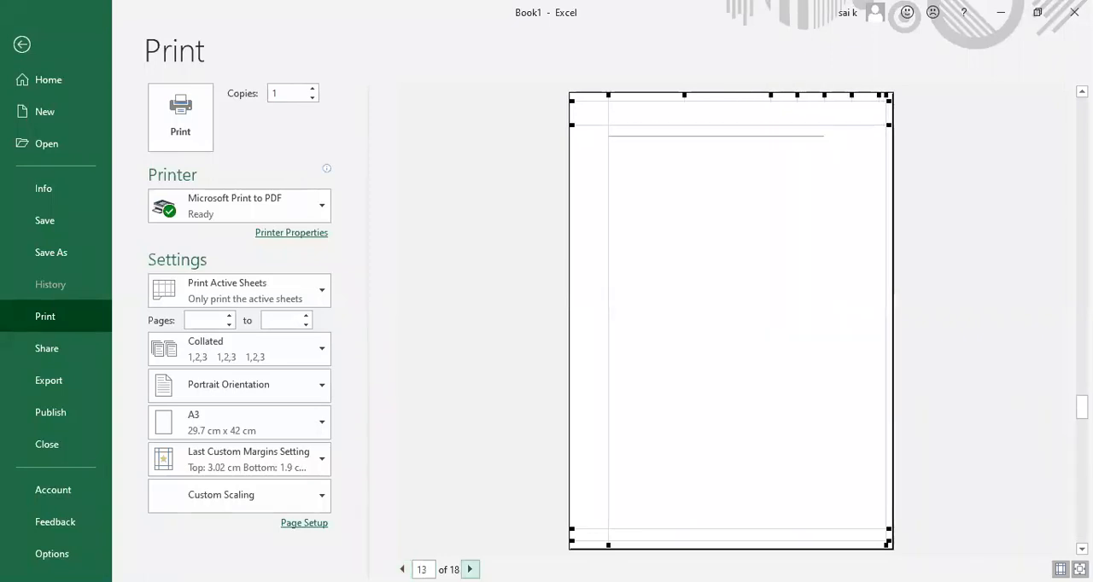
{"action": "left_click", "coordinate": [402, 570]}
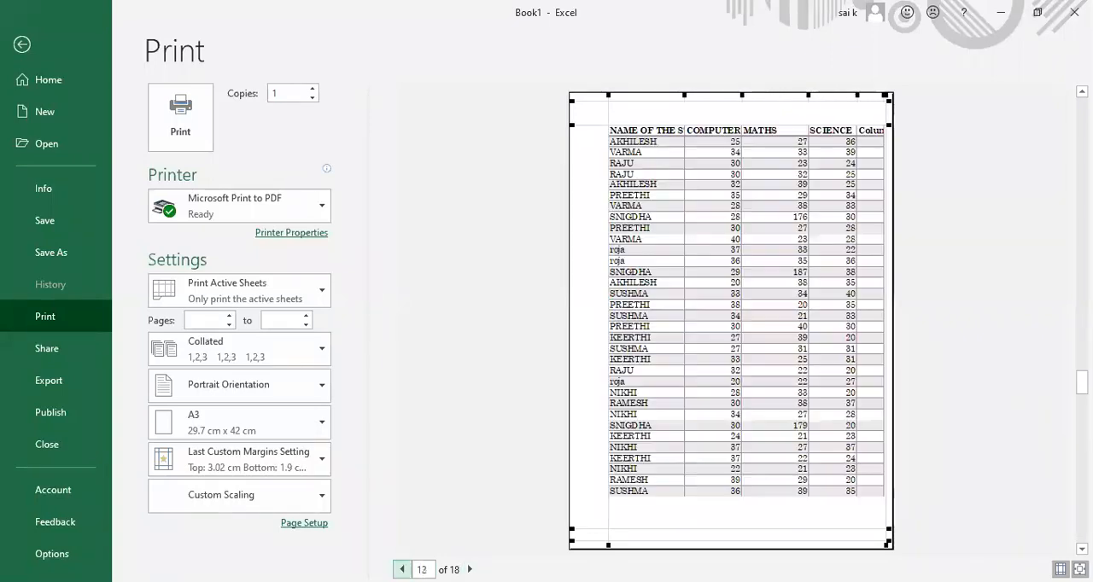
{"action": "left_click", "coordinate": [402, 569]}
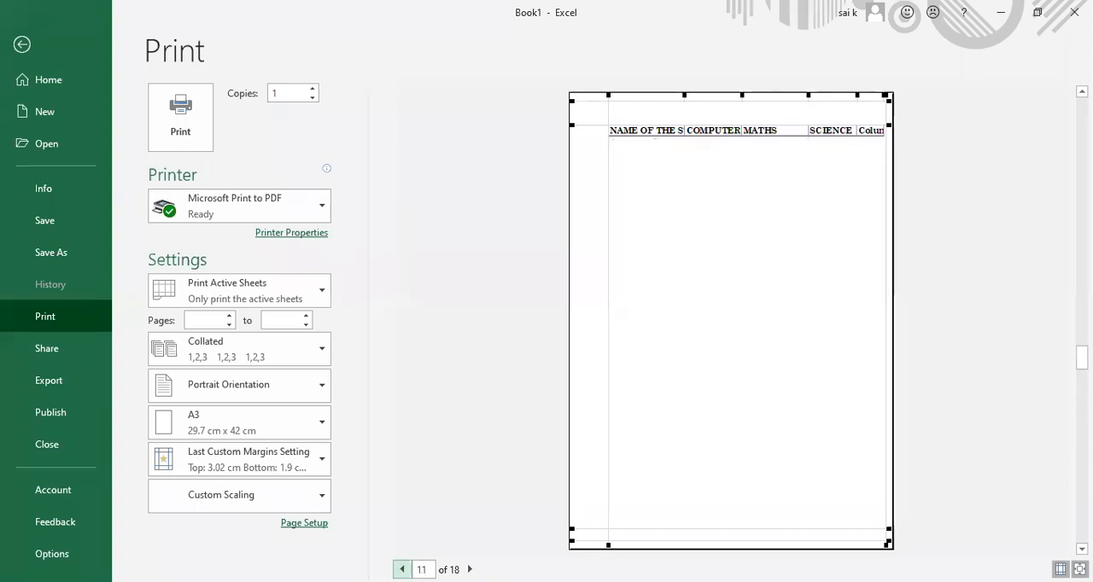
{"action": "left_click", "coordinate": [402, 569]}
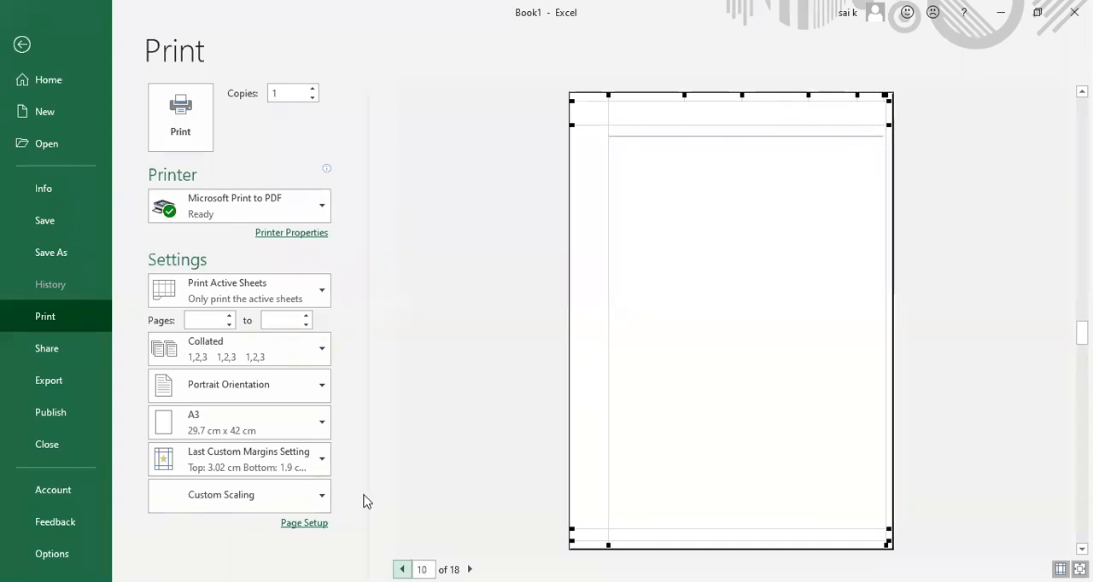
{"action": "left_click", "coordinate": [22, 45]}
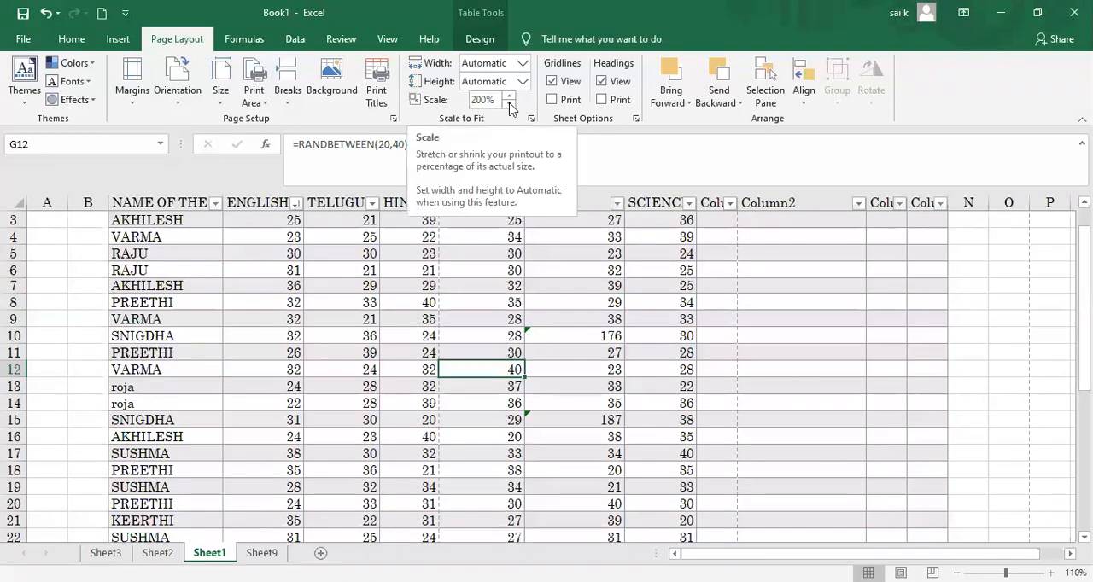
Step: Raise the print scale to 205%
{"action": "left_click", "coordinate": [508, 95]}
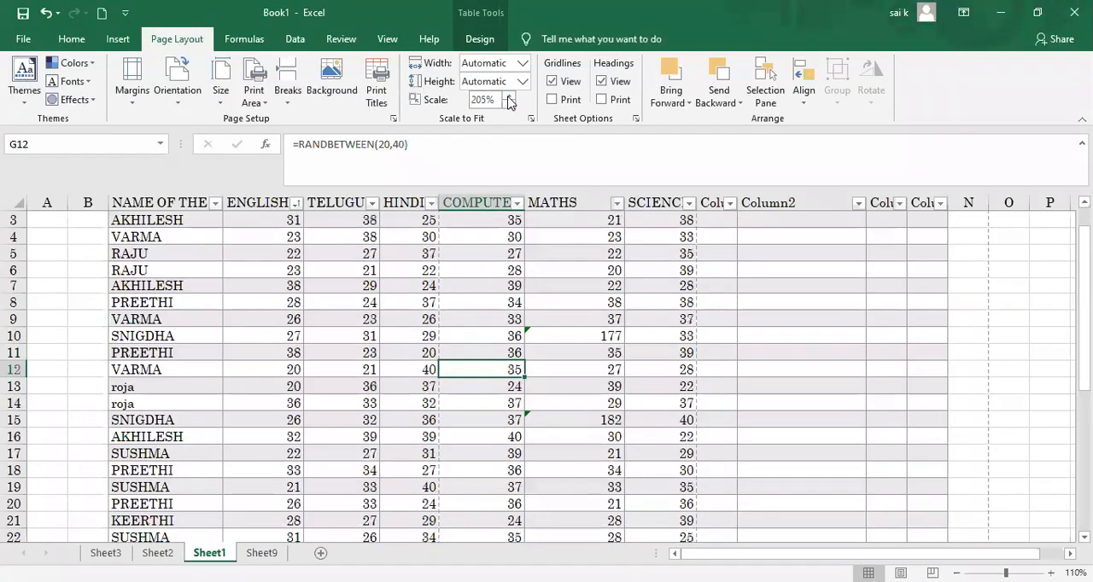
{"action": "left_click", "coordinate": [508, 96]}
{"action": "left_click", "coordinate": [510, 104]}
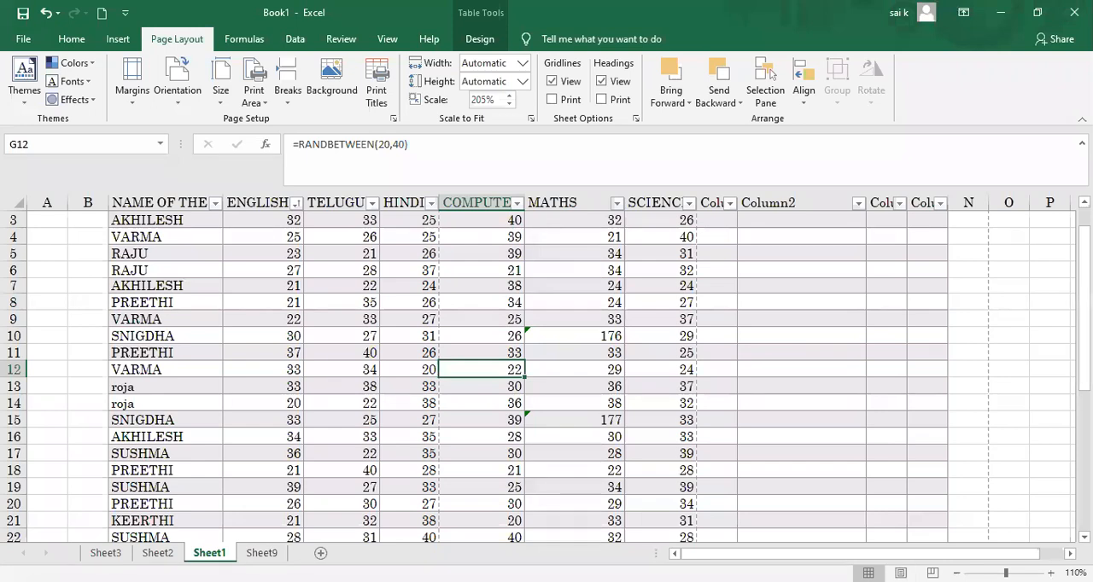
Step: In Page Break Preview, move the vertical page break after the HINDI column to after column N, and return to Normal view
{"action": "left_click", "coordinate": [932, 573]}
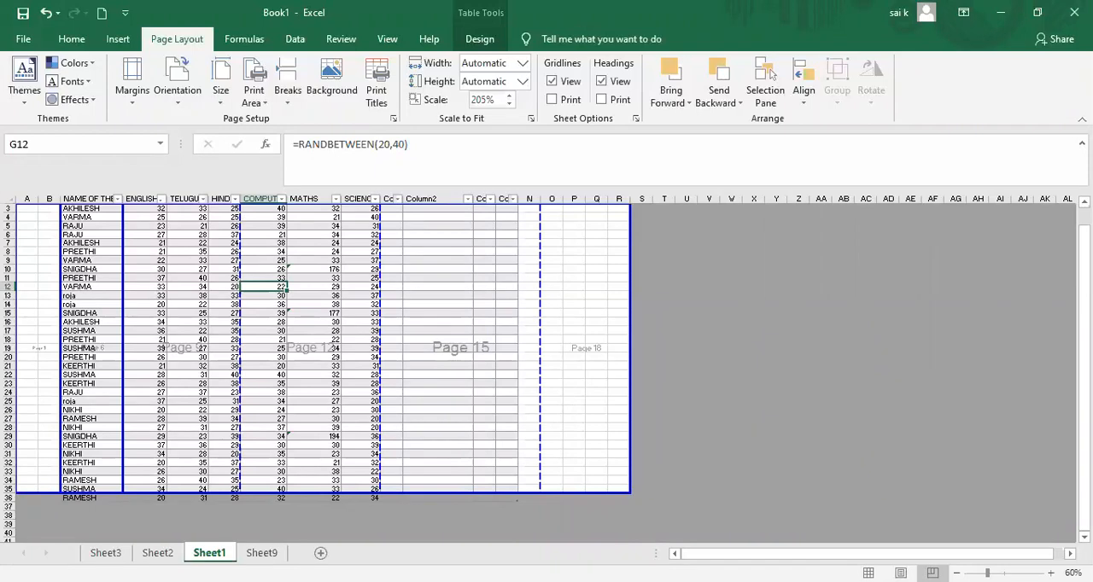
{"action": "left_click", "coordinate": [1051, 573]}
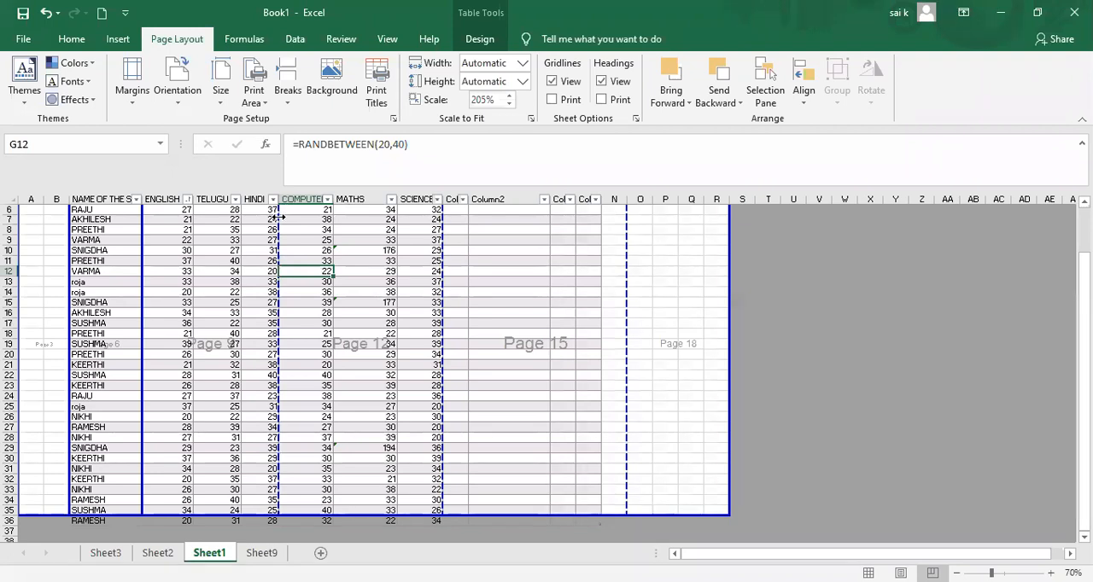
{"action": "left_click_drag", "start_coordinate": [298, 215], "coordinate": [622, 367]}
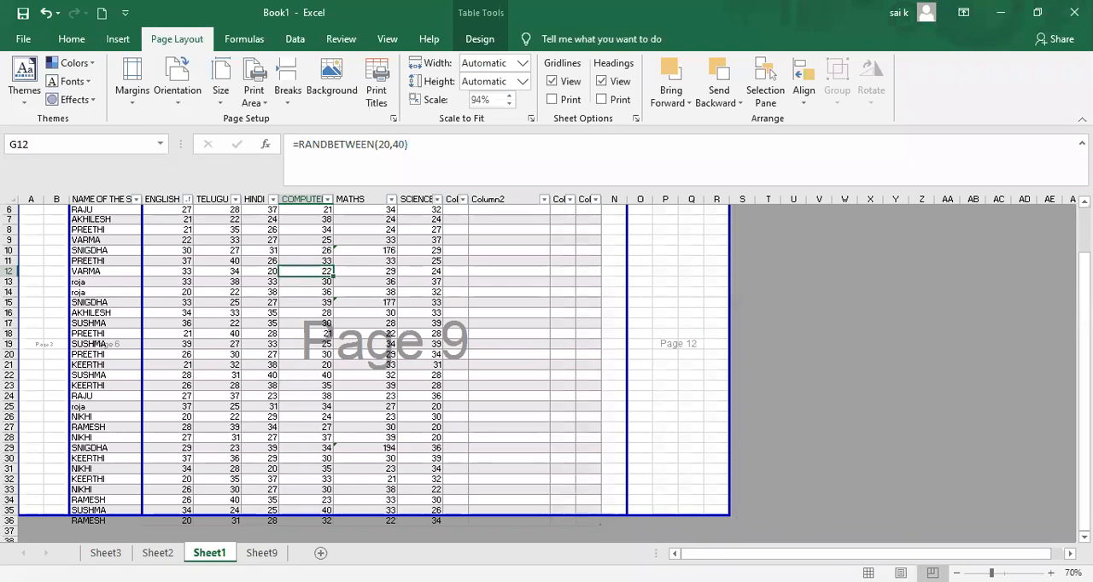
{"action": "left_click", "coordinate": [868, 573]}
{"action": "left_click", "coordinate": [742, 431]}
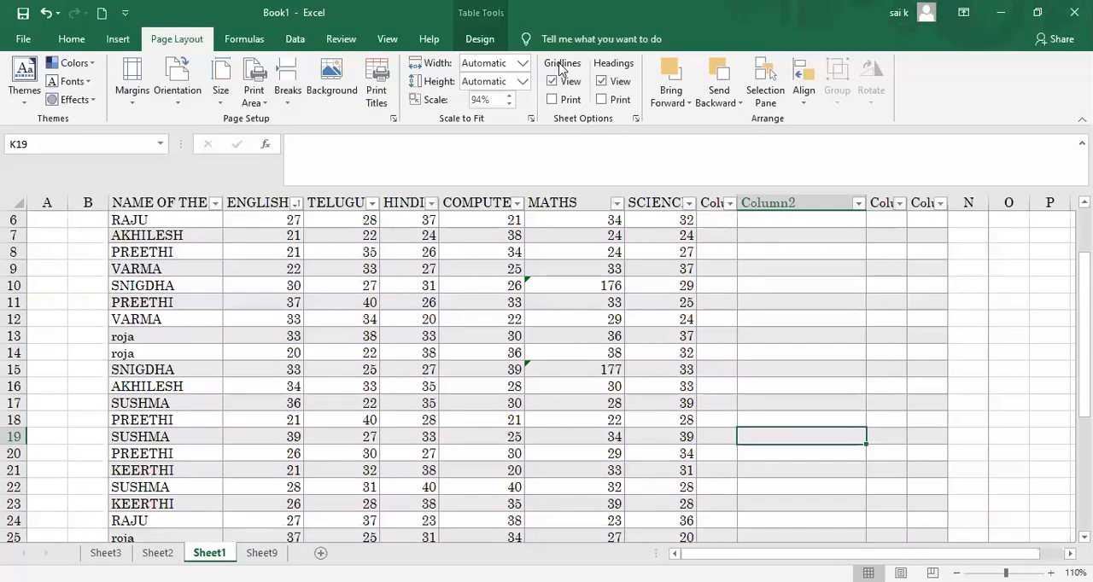
Step: Select the table from the student name column through the first blank column, and look through the print preview up to page 12
{"action": "left_click", "coordinate": [142, 205]}
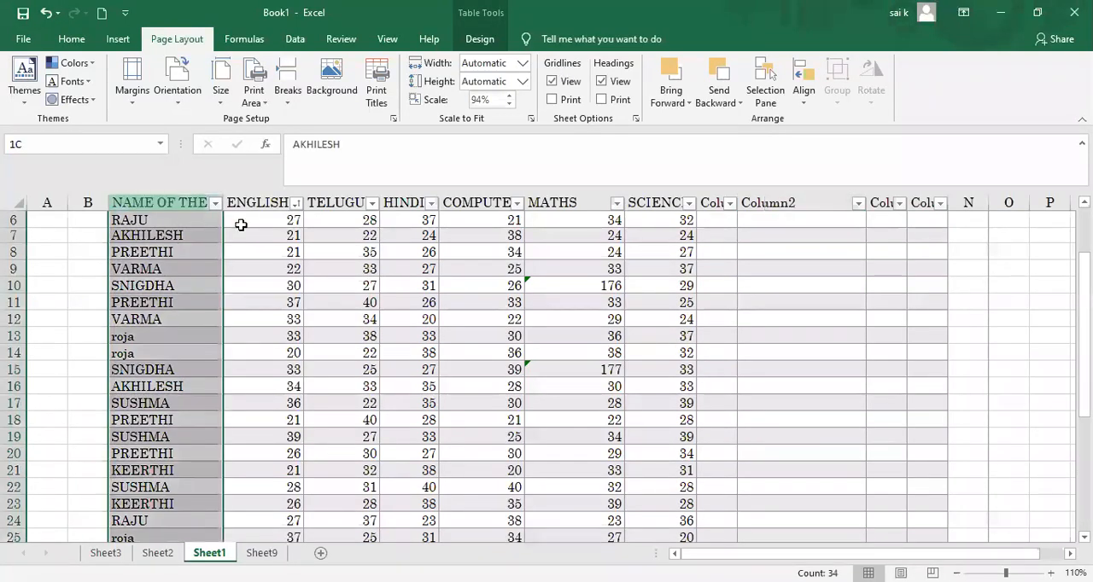
{"action": "left_click_drag", "start_coordinate": [241, 225], "coordinate": [711, 287]}
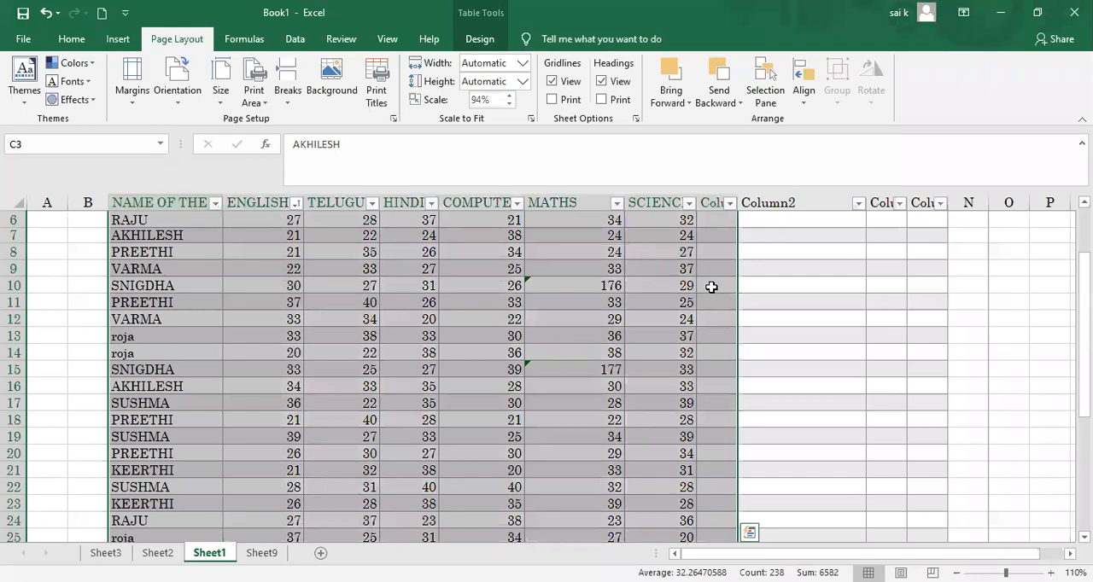
{"action": "key", "text": "ctrl+p"}
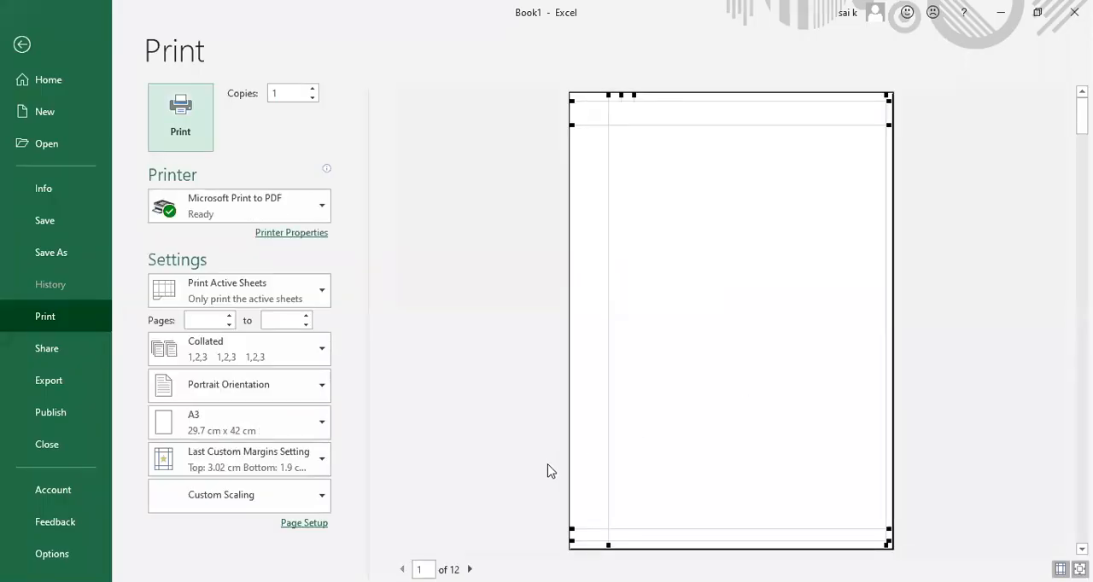
{"action": "left_click", "coordinate": [469, 570]}
{"action": "left_click", "coordinate": [470, 570]}
{"action": "left_click", "coordinate": [469, 570]}
{"action": "left_click", "coordinate": [469, 570]}
{"action": "left_click", "coordinate": [469, 570]}
{"action": "left_click", "coordinate": [469, 570]}
{"action": "left_click", "coordinate": [469, 570]}
{"action": "left_click", "coordinate": [470, 569]}
{"action": "left_click", "coordinate": [469, 569]}
{"action": "left_click", "coordinate": [470, 570]}
{"action": "left_click", "coordinate": [469, 569]}
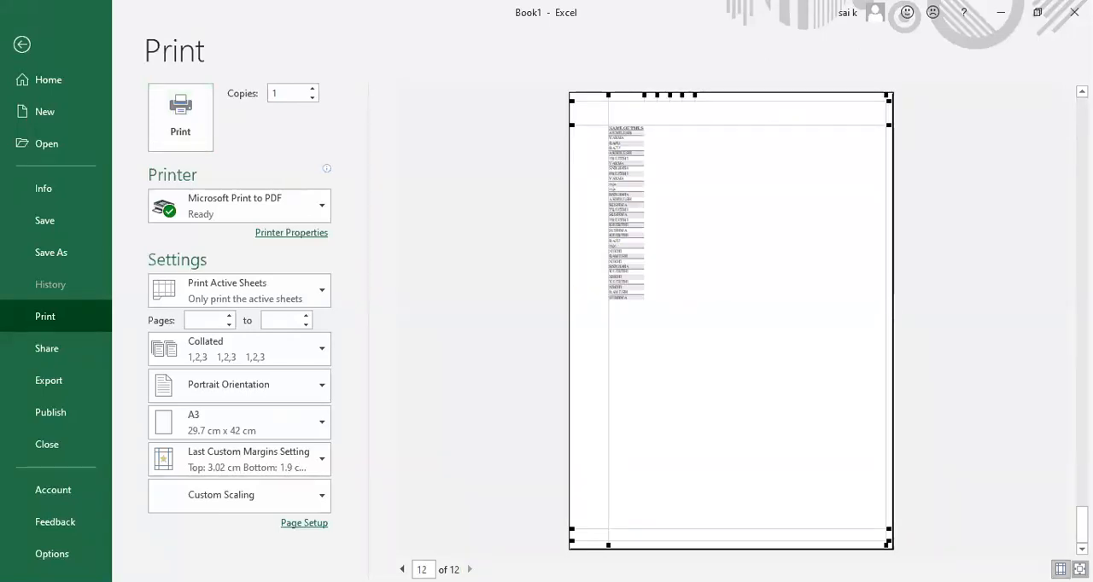
Step: Narrow the left page margin on page 9 of the print preview, and return to the sheet
{"action": "left_click", "coordinate": [402, 569]}
{"action": "left_click", "coordinate": [402, 569]}
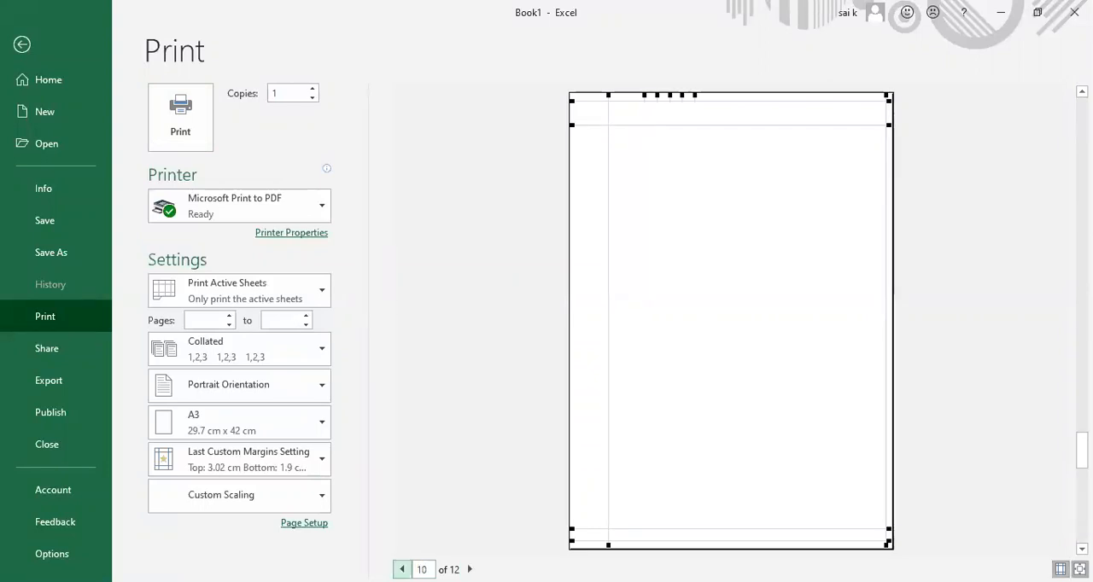
{"action": "left_click", "coordinate": [402, 569]}
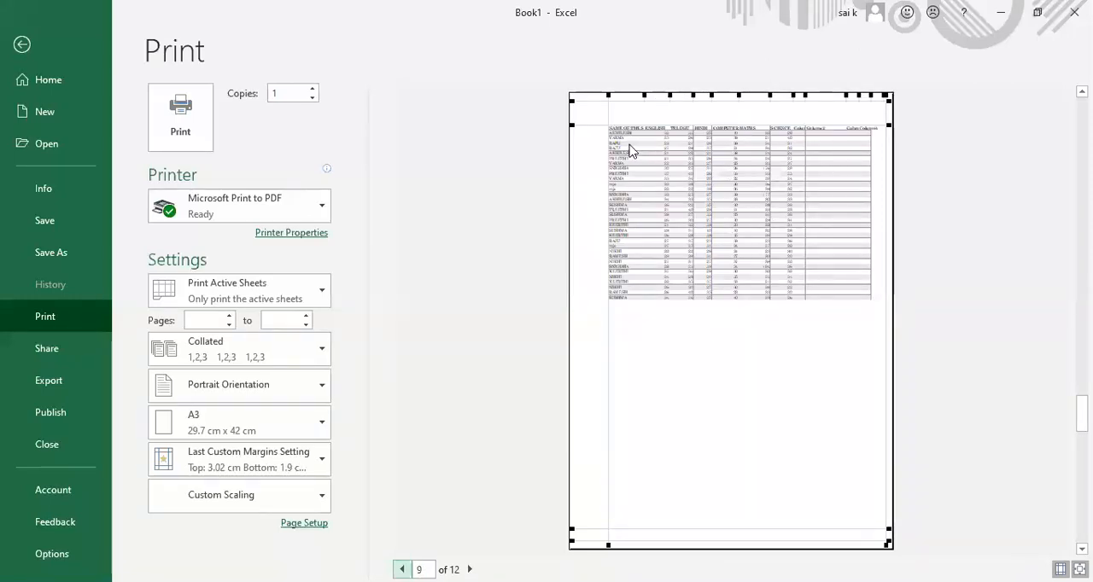
{"action": "left_click_drag", "start_coordinate": [607, 94], "coordinate": [587, 95]}
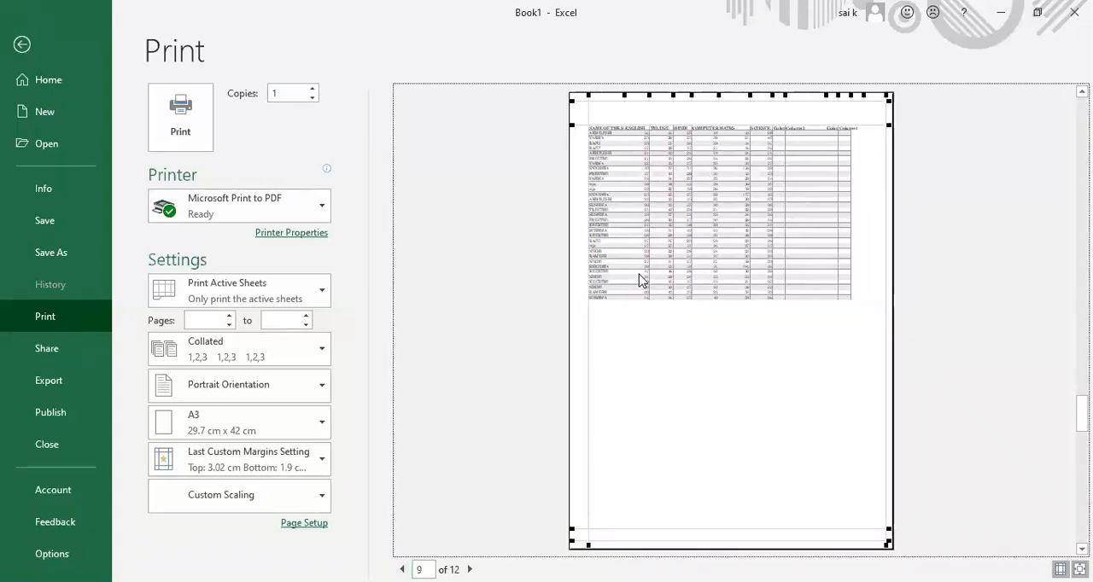
{"action": "left_click", "coordinate": [22, 44]}
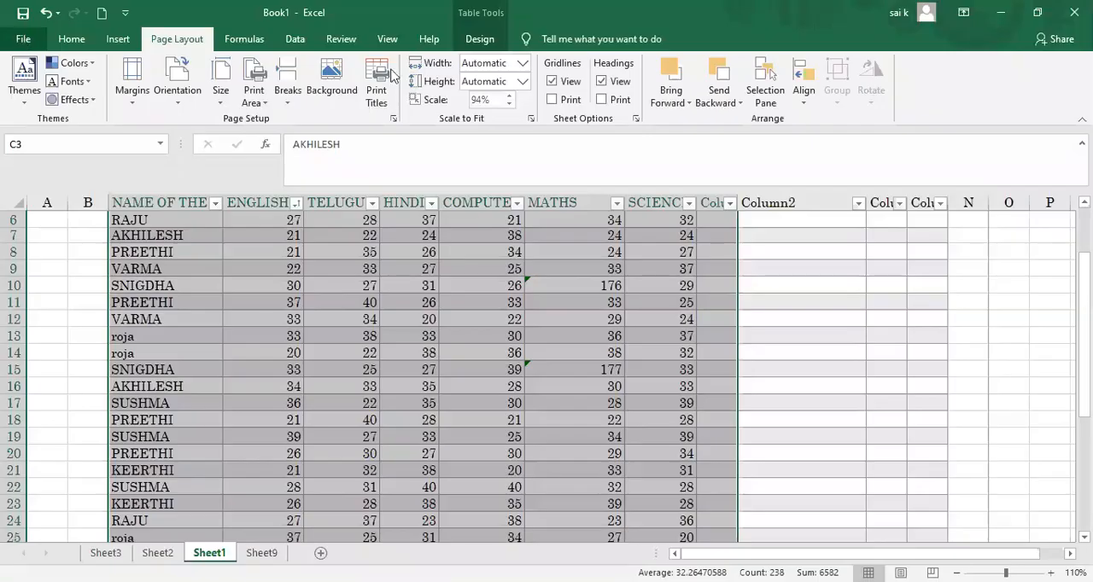
Step: Turn on printing of the gridlines, and check the sheet in the print preview up to page 12
{"action": "left_click", "coordinate": [557, 103]}
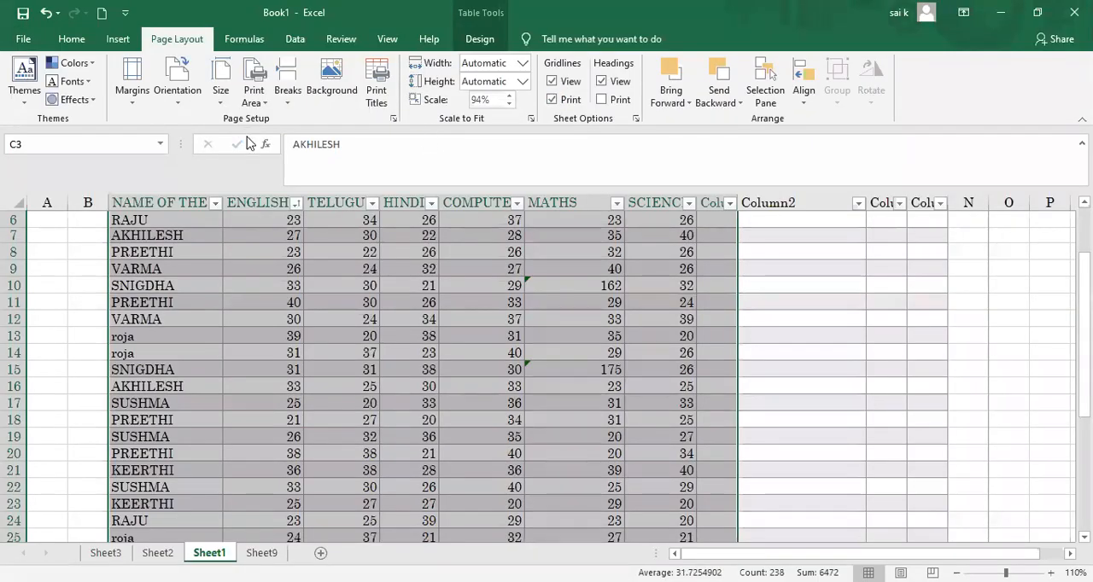
{"action": "key", "text": "ctrl+p"}
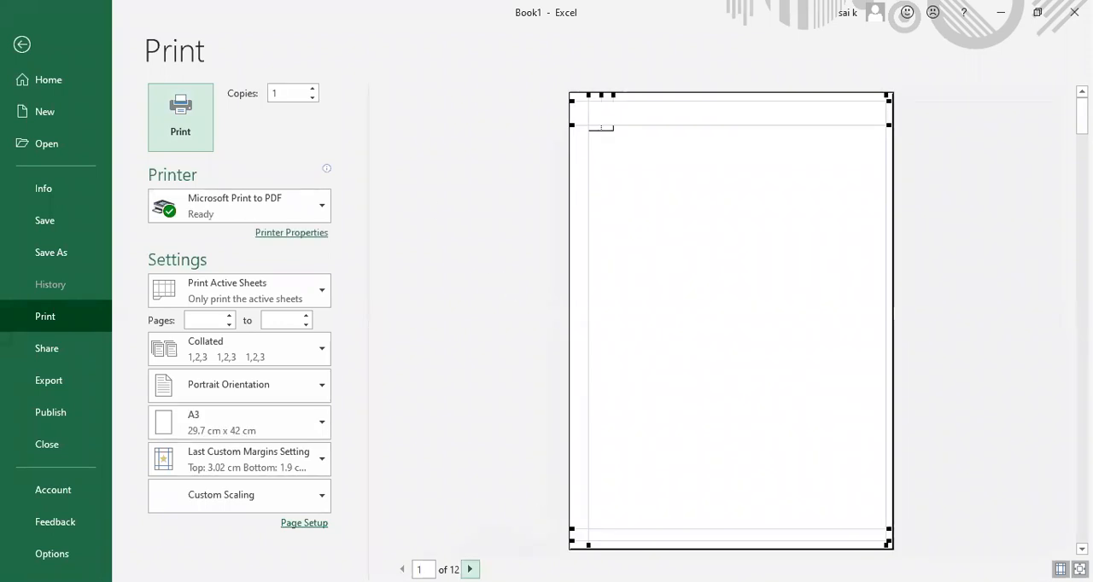
{"action": "left_click", "coordinate": [470, 570]}
{"action": "left_click", "coordinate": [470, 569]}
{"action": "left_click", "coordinate": [470, 569]}
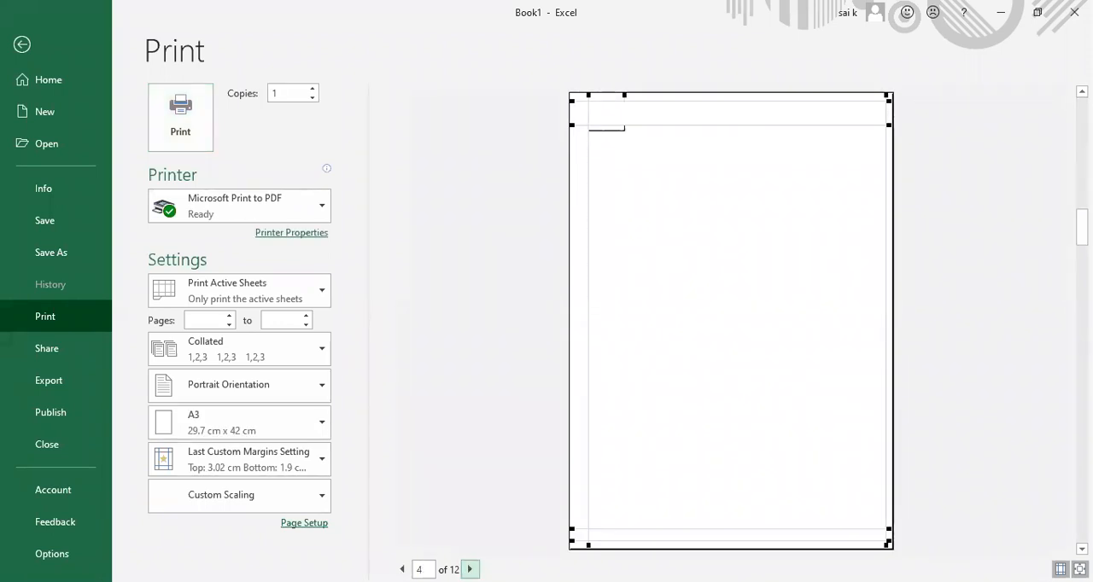
{"action": "left_click", "coordinate": [469, 569]}
{"action": "left_click", "coordinate": [470, 570]}
{"action": "left_click", "coordinate": [469, 569]}
{"action": "left_click", "coordinate": [469, 569]}
{"action": "left_click", "coordinate": [470, 570]}
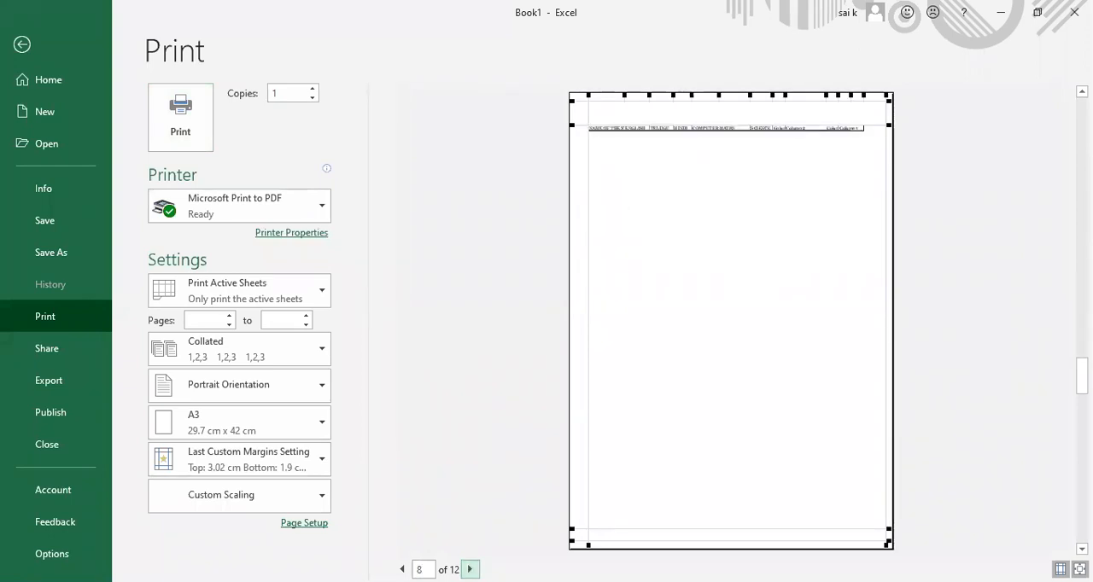
{"action": "left_click", "coordinate": [470, 569]}
{"action": "left_click", "coordinate": [469, 569]}
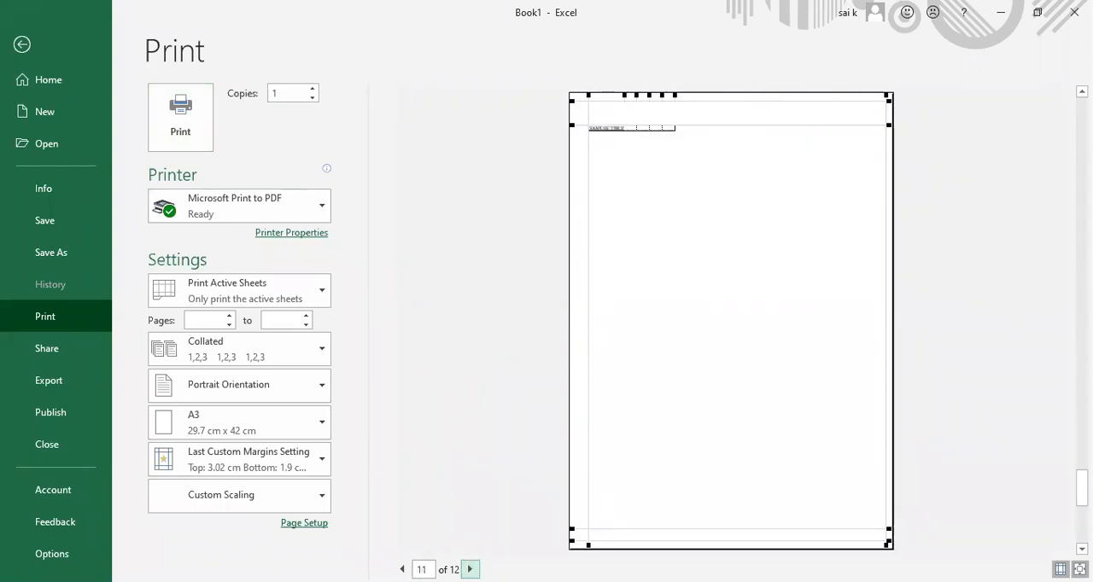
{"action": "left_click", "coordinate": [469, 569]}
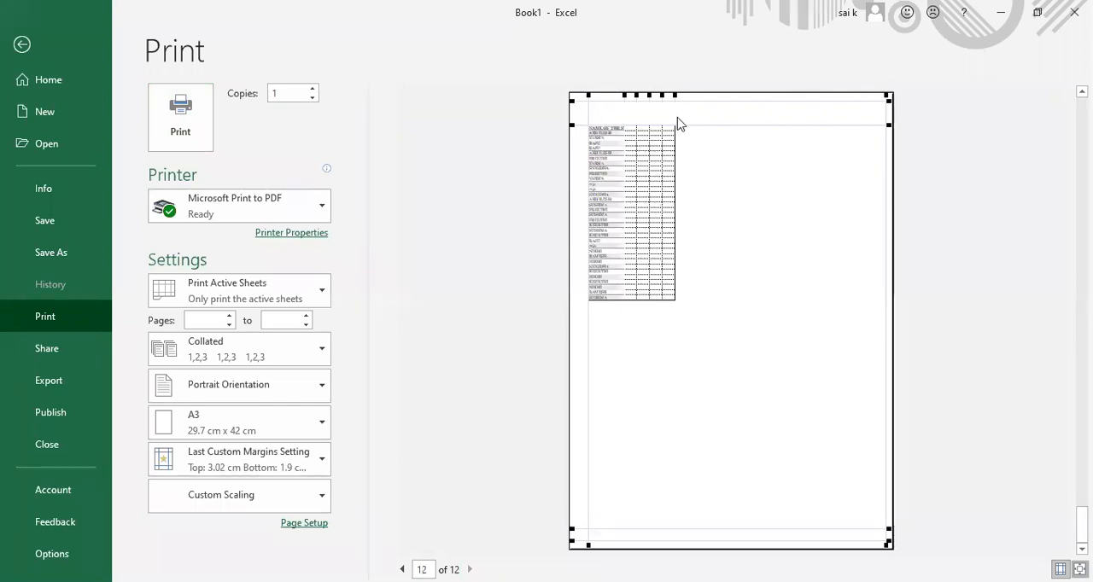
Step: Widen the four blank columns on page 12 of the print preview, and slightly widen the ENGLISH column on page 9
{"action": "mouse_move", "coordinate": [676, 96]}
{"action": "left_mouse_down"}
{"action": "mouse_move", "coordinate": [703, 95]}
{"action": "mouse_move", "coordinate": [667, 95]}
{"action": "left_mouse_up"}
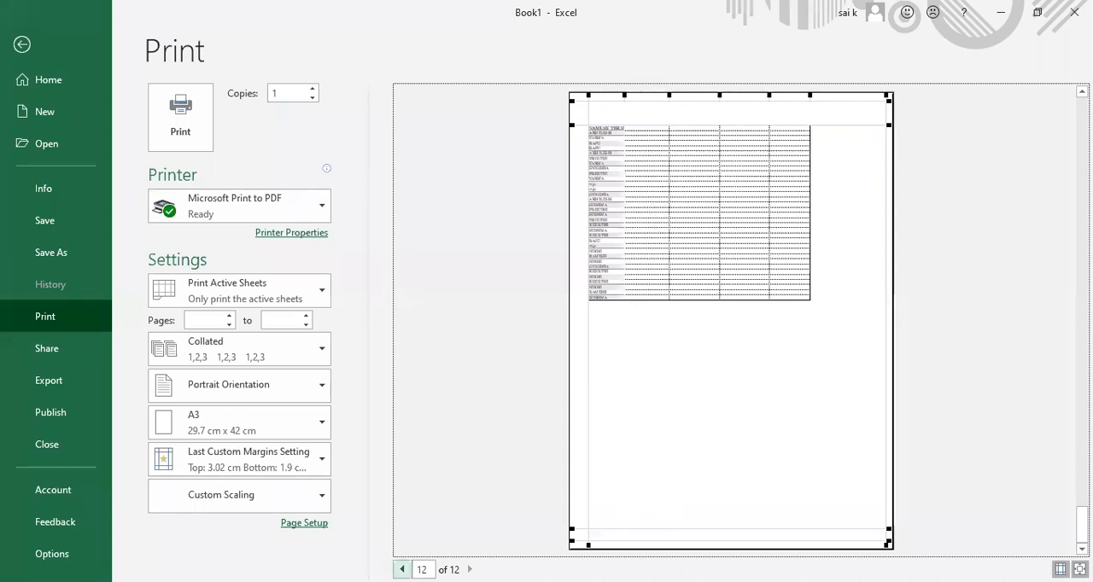
{"action": "left_click", "coordinate": [401, 570]}
{"action": "left_click", "coordinate": [402, 569]}
{"action": "left_click", "coordinate": [401, 569]}
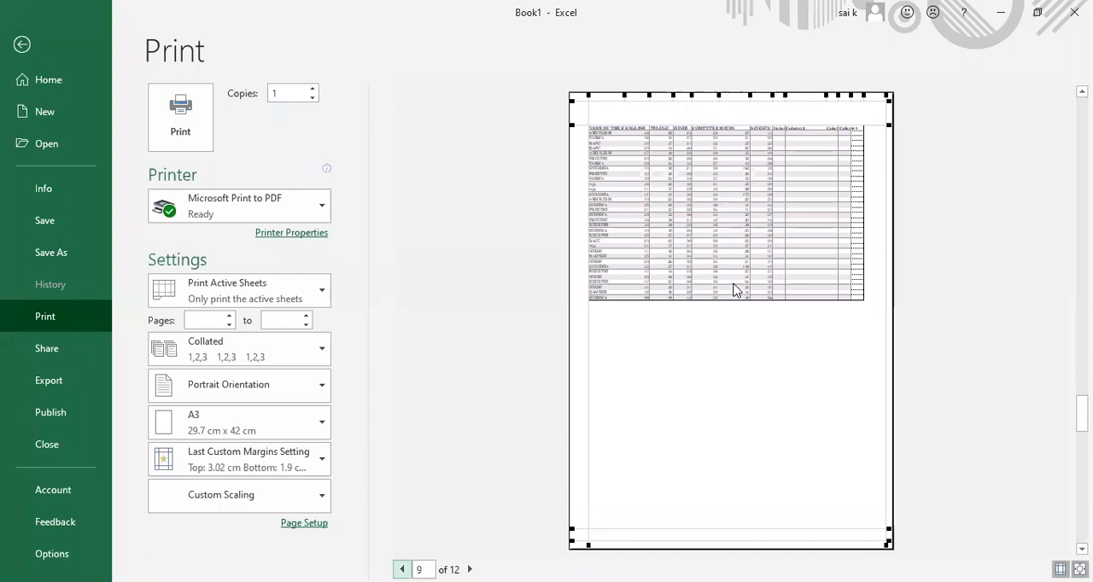
{"action": "left_click_drag", "start_coordinate": [647, 95], "coordinate": [651, 96]}
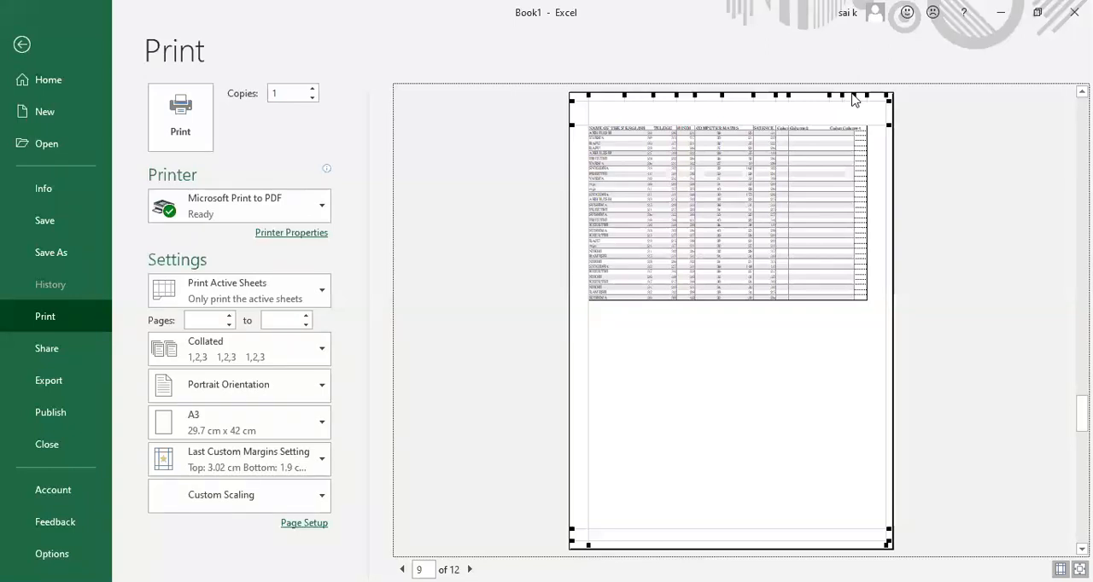
Step: Resize the blank columns after Column2 on page 9 of the print preview, and turn off printing of the gridlines on the sheet
{"action": "mouse_move", "coordinate": [854, 96]}
{"action": "left_mouse_down"}
{"action": "mouse_move", "coordinate": [817, 109]}
{"action": "mouse_move", "coordinate": [858, 93]}
{"action": "left_mouse_up"}
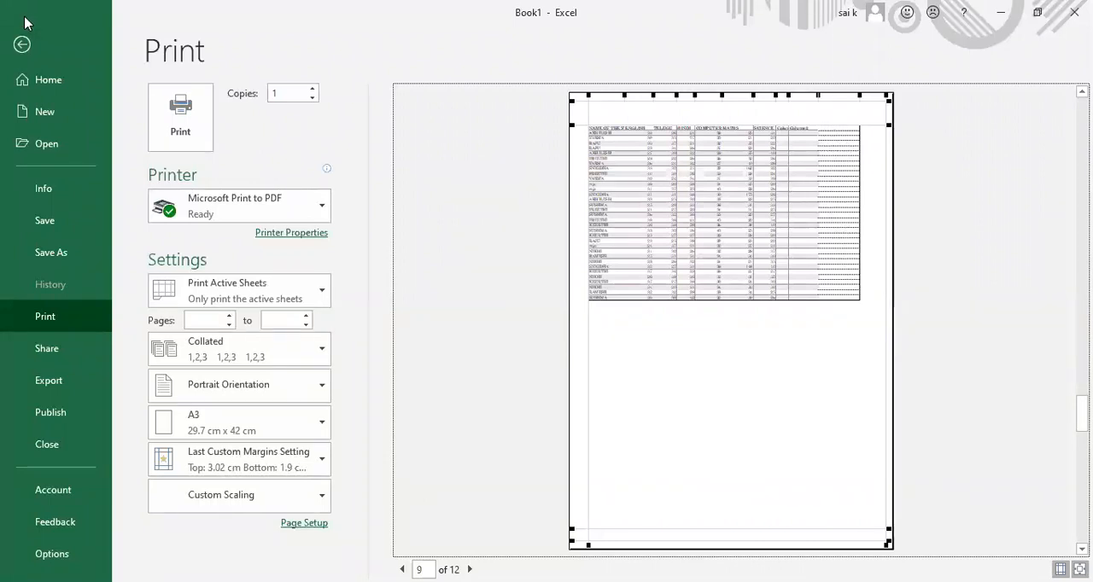
{"action": "left_click", "coordinate": [23, 46]}
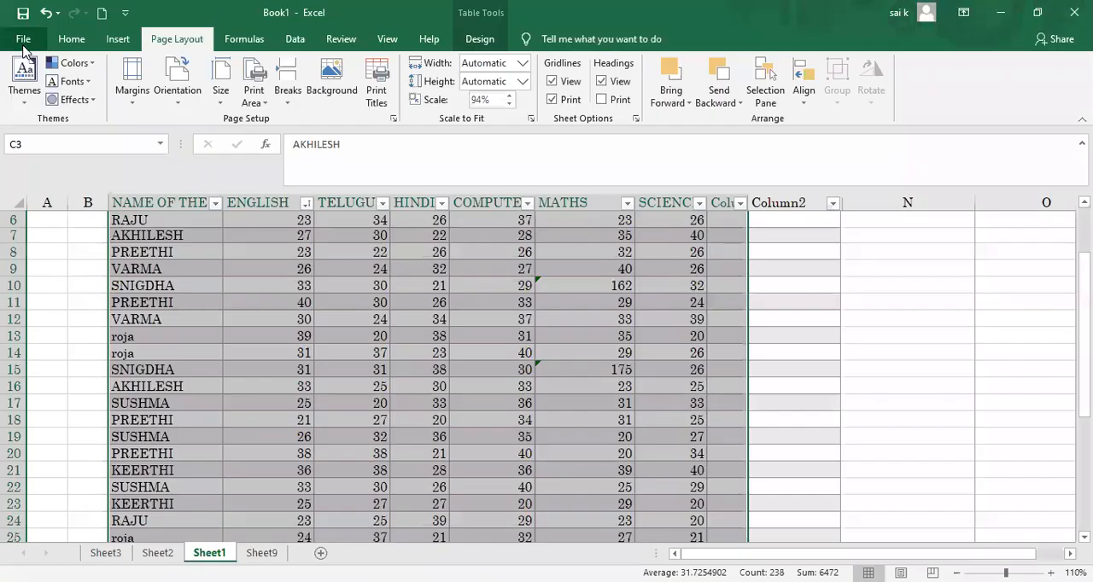
{"action": "left_click", "coordinate": [552, 99]}
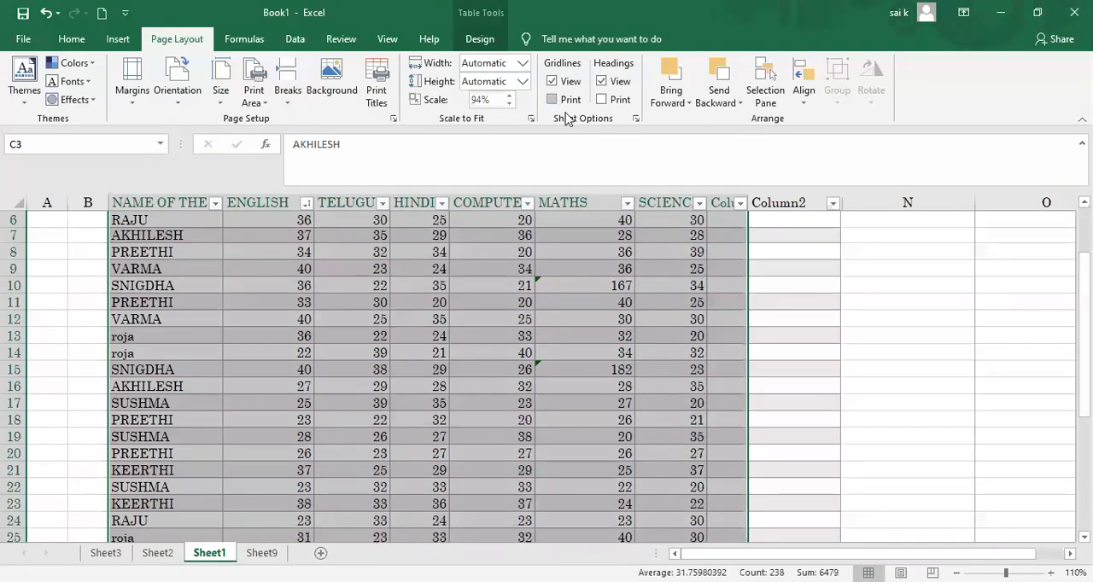
{"action": "left_click", "coordinate": [553, 100]}
{"action": "left_click", "coordinate": [552, 100]}
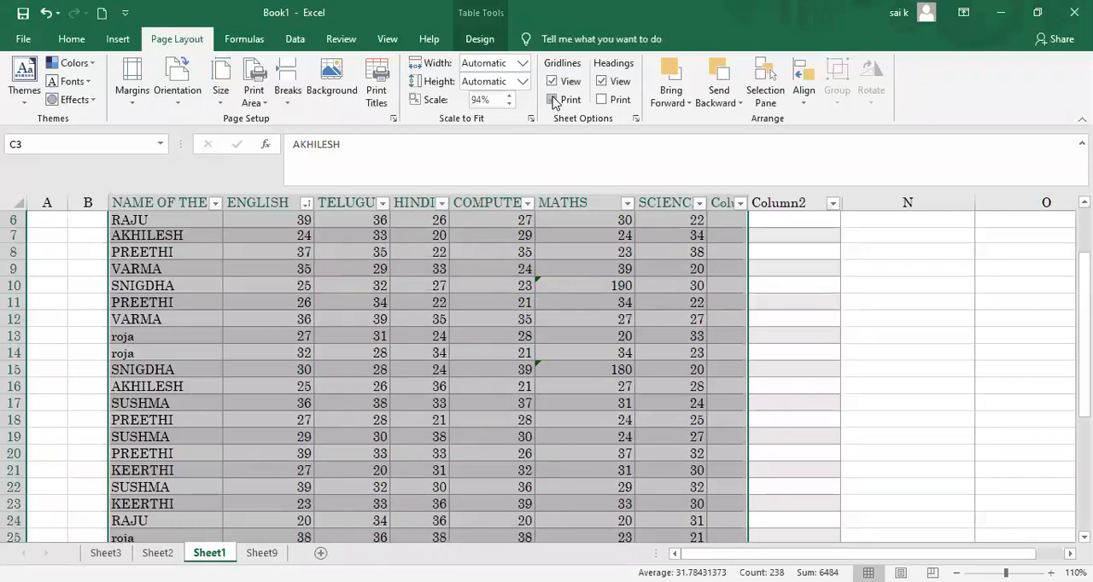
{"action": "left_click", "coordinate": [554, 102]}
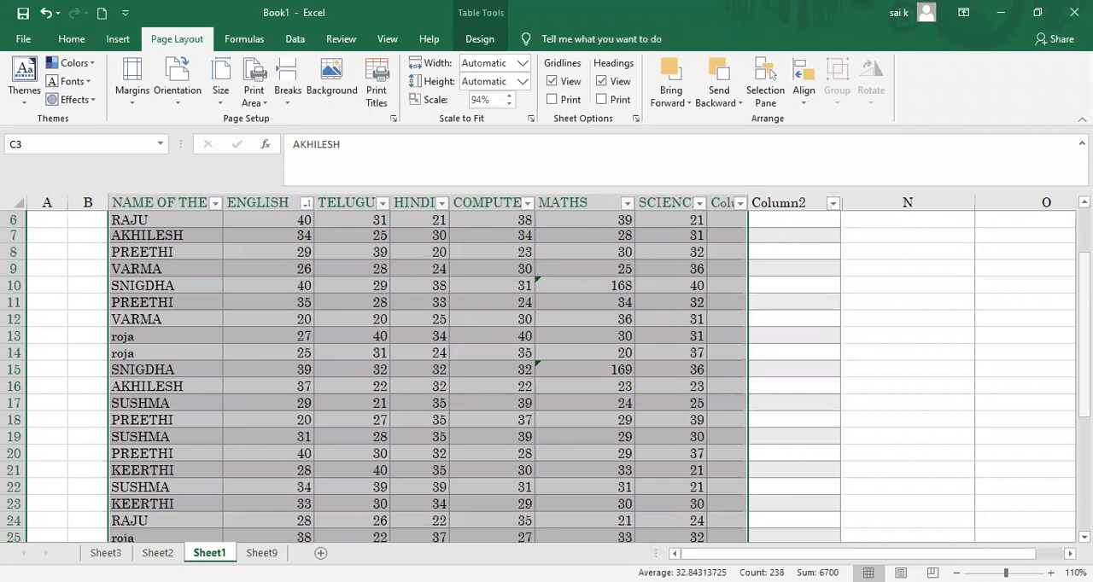
Step: Turn on printing of the row and column headings, and overwrite the student name in cell C3
{"action": "left_click_drag", "start_coordinate": [1084, 309], "coordinate": [1084, 263]}
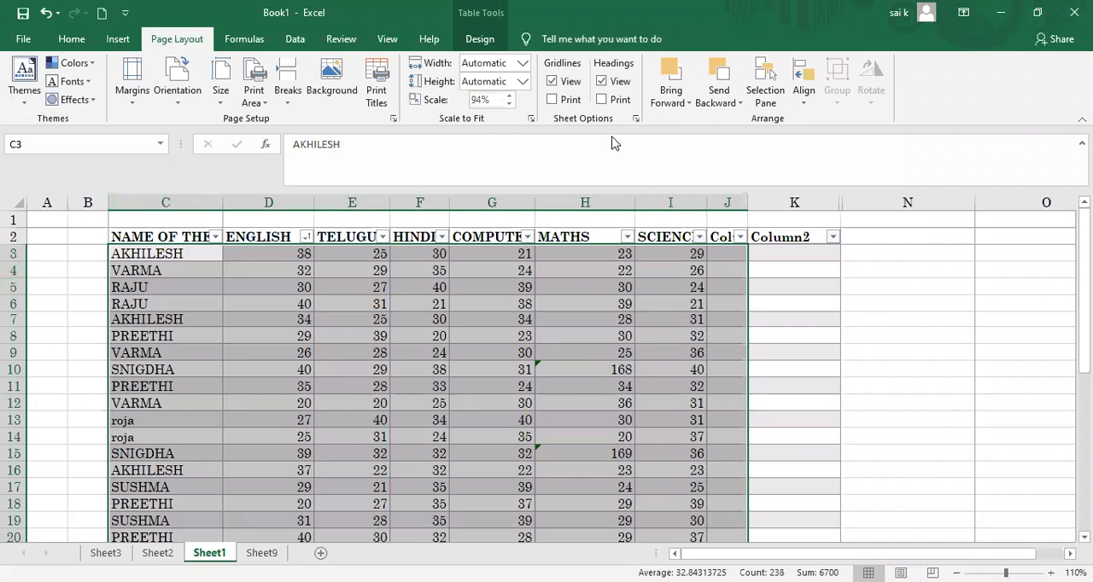
{"action": "left_click", "coordinate": [601, 99]}
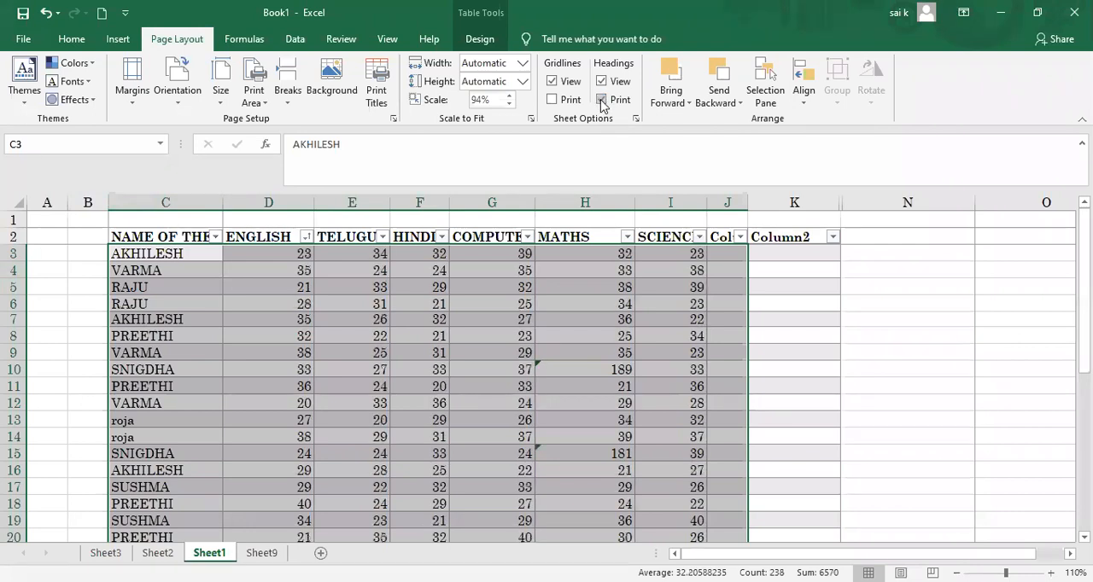
{"action": "type", "text": "pREETHI"}
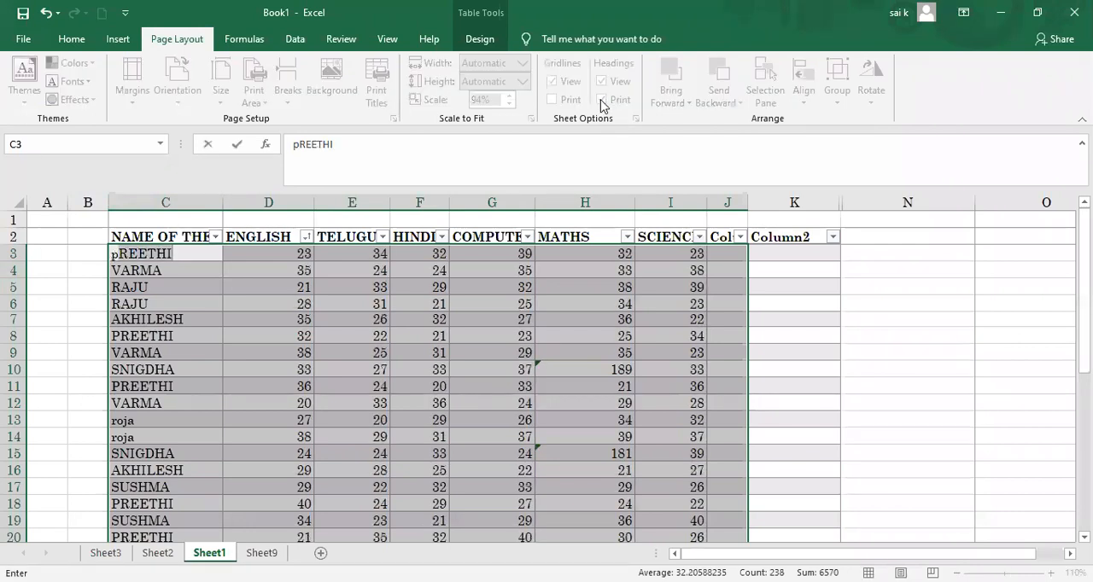
{"action": "left_click", "coordinate": [848, 305]}
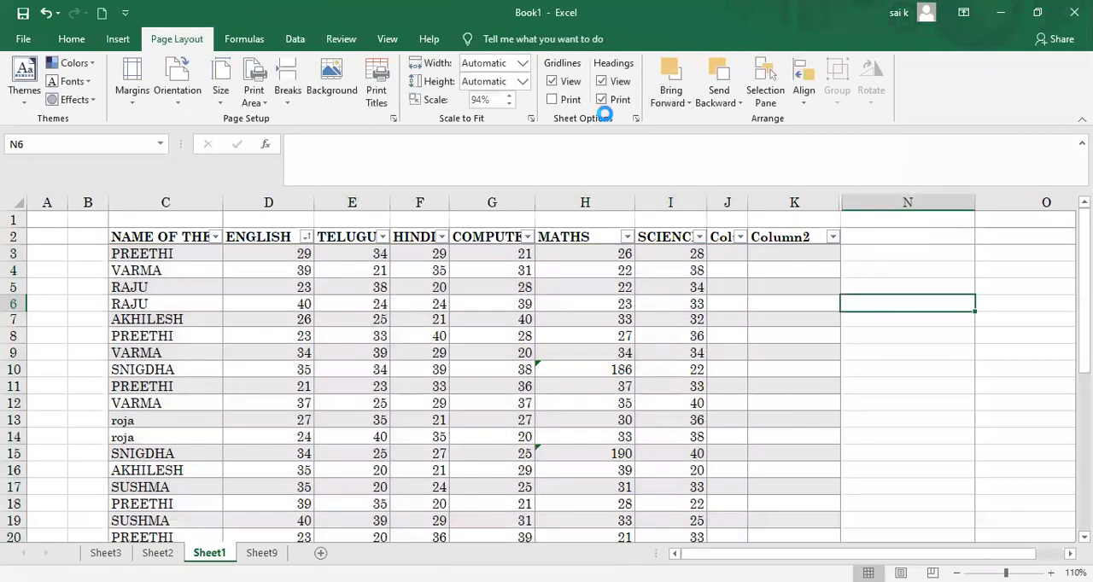
Step: Look through the print preview up to page 12 and back to page 9 to check the printed headings
{"action": "key", "text": "ctrl+p"}
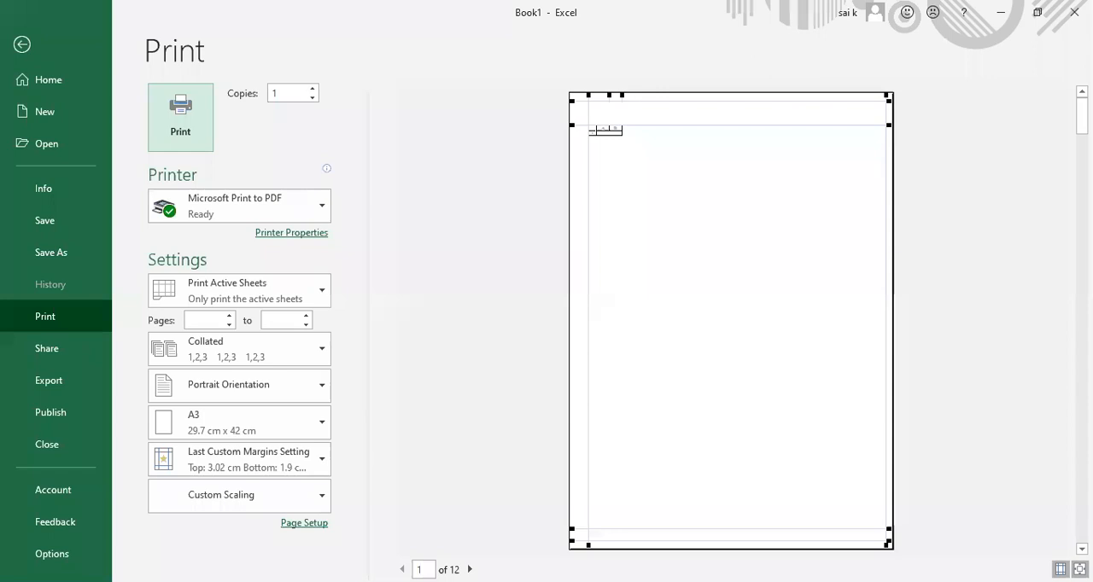
{"action": "left_click", "coordinate": [469, 569]}
{"action": "left_click", "coordinate": [469, 569]}
{"action": "left_click", "coordinate": [470, 569]}
{"action": "left_click", "coordinate": [470, 569]}
{"action": "left_click", "coordinate": [470, 569]}
{"action": "left_click", "coordinate": [469, 569]}
{"action": "left_click", "coordinate": [470, 570]}
{"action": "left_click", "coordinate": [470, 569]}
{"action": "left_click", "coordinate": [470, 569]}
{"action": "left_click", "coordinate": [469, 569]}
{"action": "left_click", "coordinate": [470, 569]}
{"action": "key", "text": "Escape"}
{"action": "left_click", "coordinate": [402, 570]}
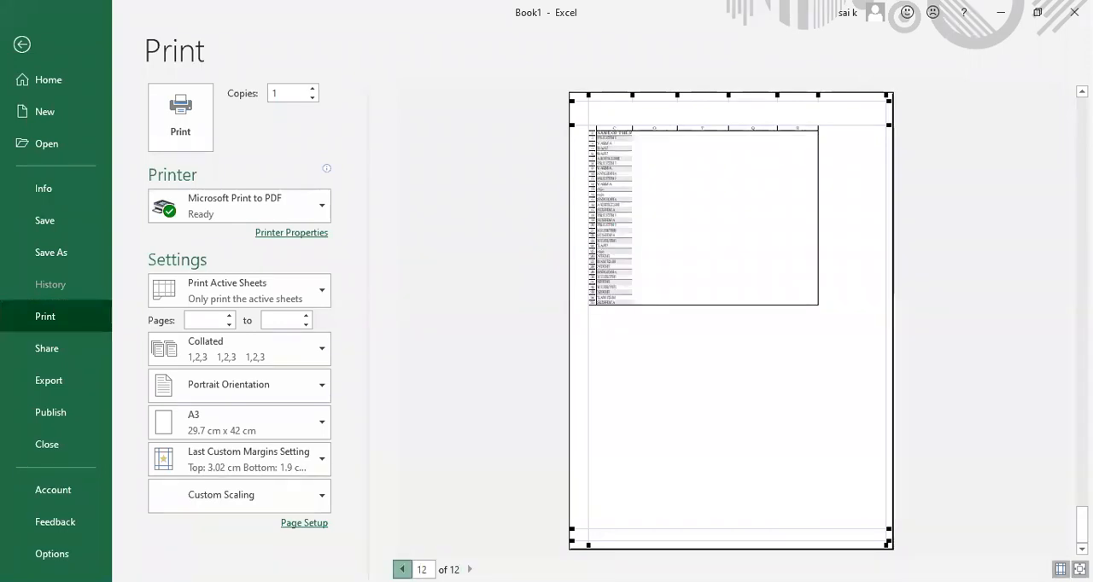
{"action": "left_click", "coordinate": [402, 570]}
{"action": "left_click", "coordinate": [402, 569]}
{"action": "left_click", "coordinate": [402, 569]}
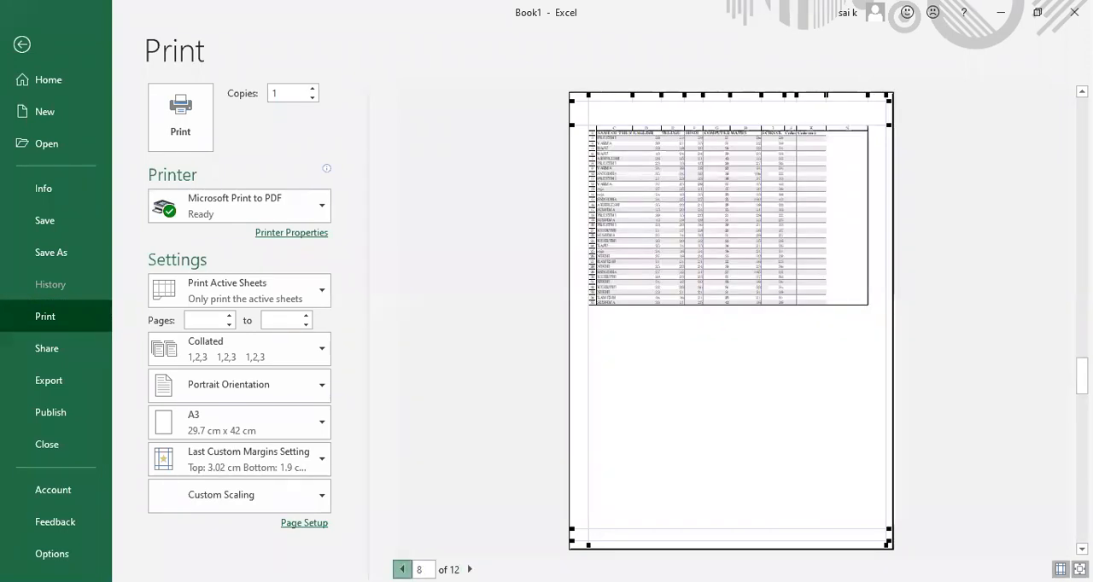
{"action": "left_click", "coordinate": [470, 569]}
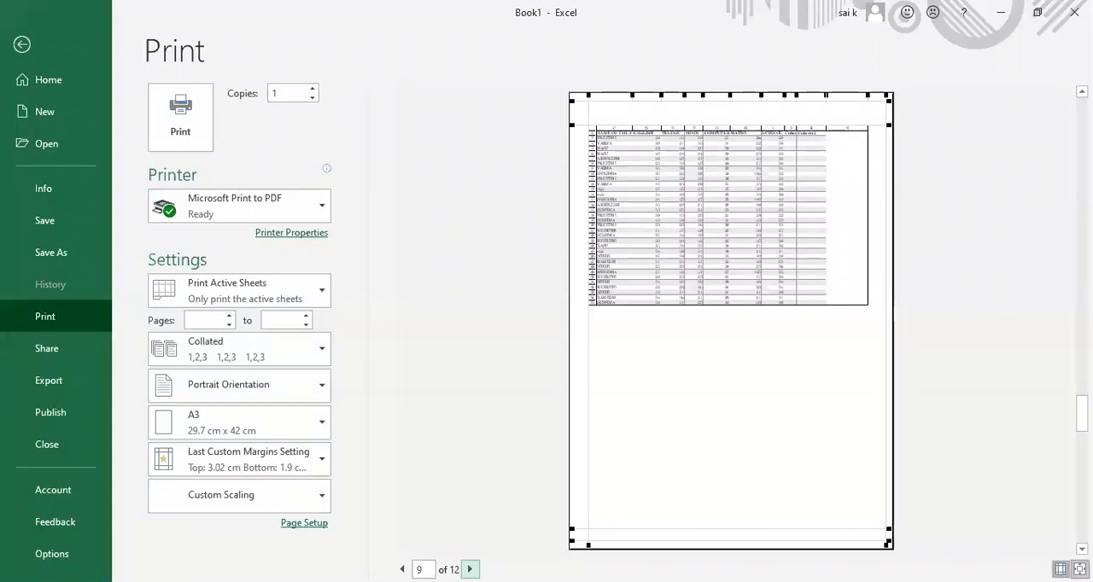
Step: Zoom in on page 9 of the print preview and examine the row numbers and column letters around the whole table
{"action": "left_click", "coordinate": [1079, 570]}
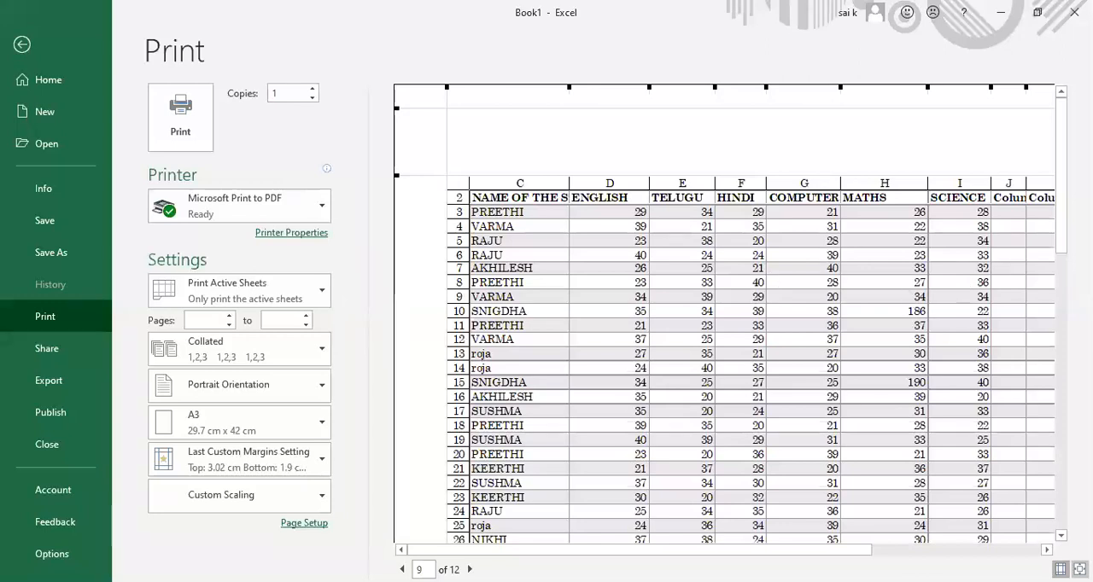
{"action": "left_click_drag", "start_coordinate": [1060, 219], "coordinate": [1060, 245]}
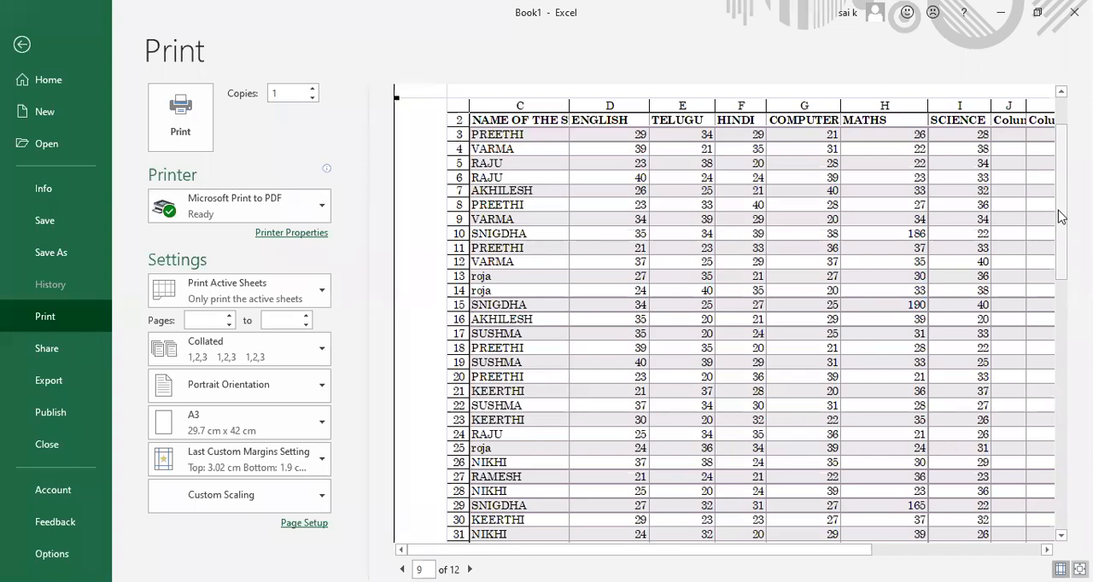
{"action": "left_click_drag", "start_coordinate": [1058, 216], "coordinate": [1063, 372]}
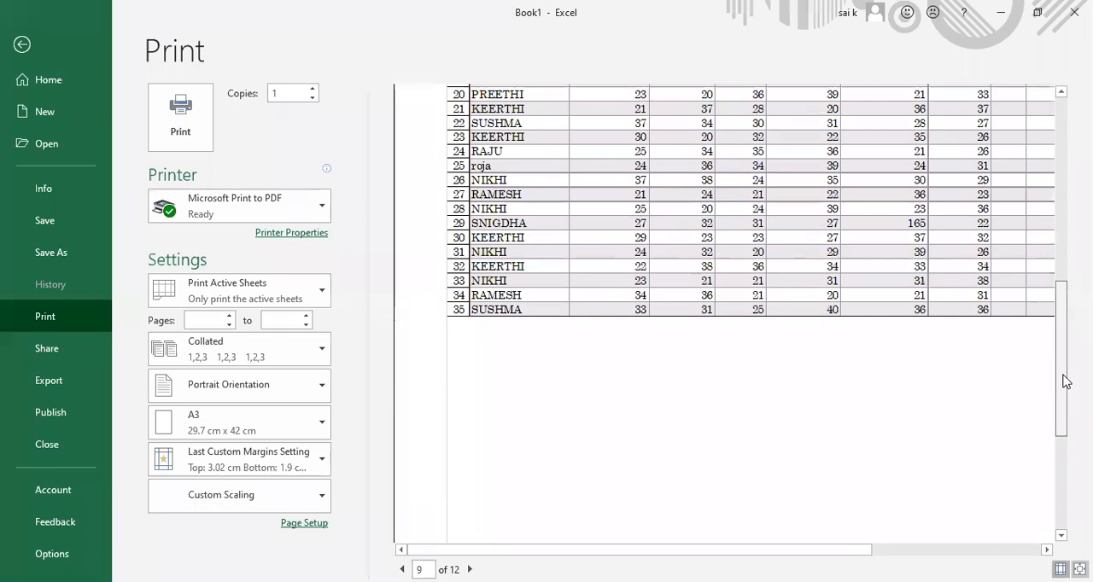
{"action": "left_click", "coordinate": [956, 550]}
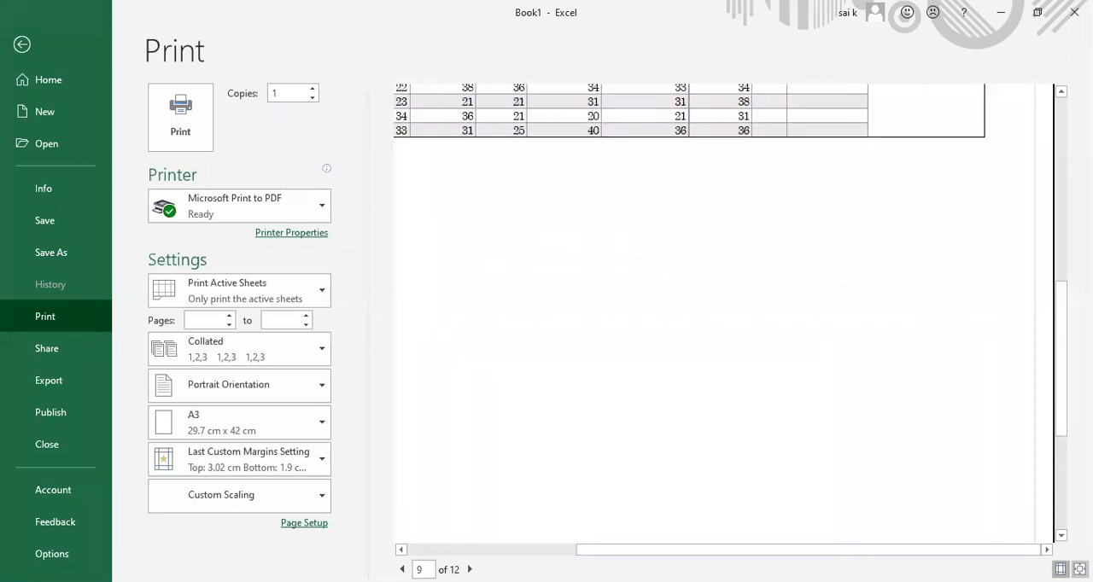
{"action": "left_click", "coordinate": [1062, 162]}
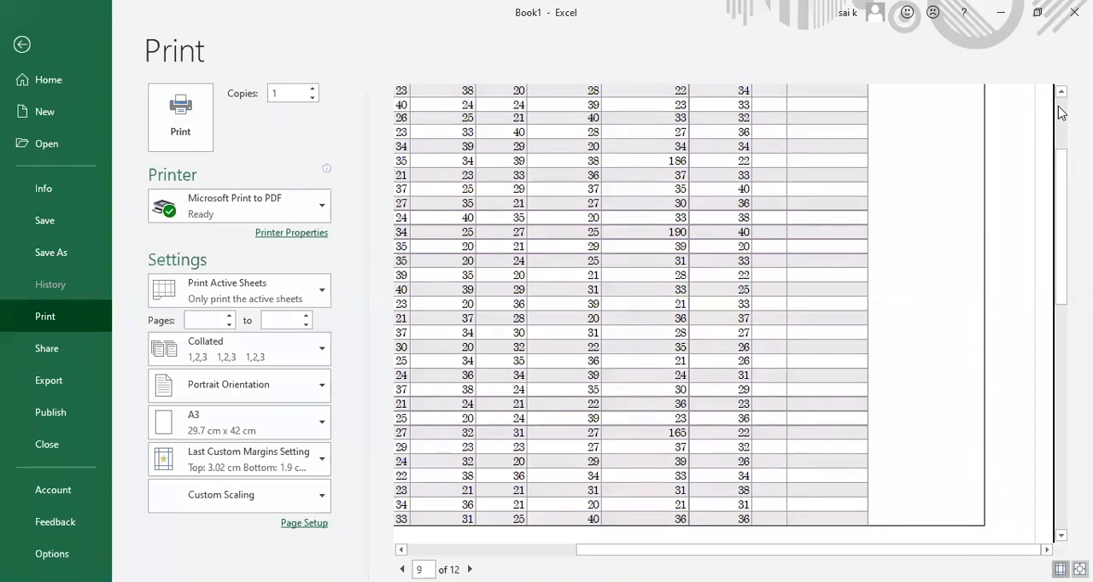
{"action": "left_click", "coordinate": [1060, 111]}
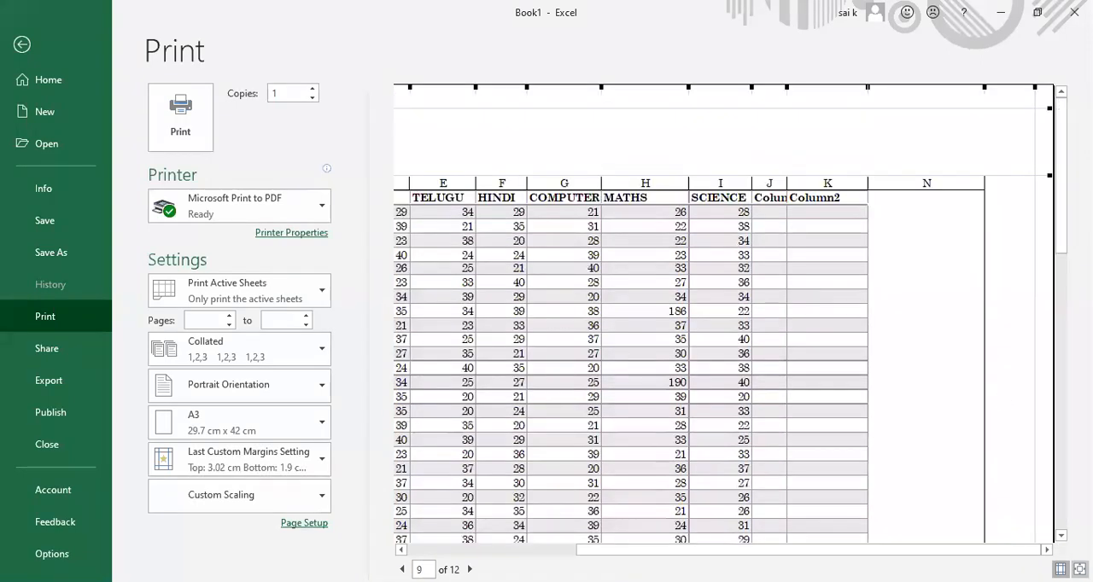
{"action": "left_click_drag", "start_coordinate": [629, 552], "coordinate": [493, 549]}
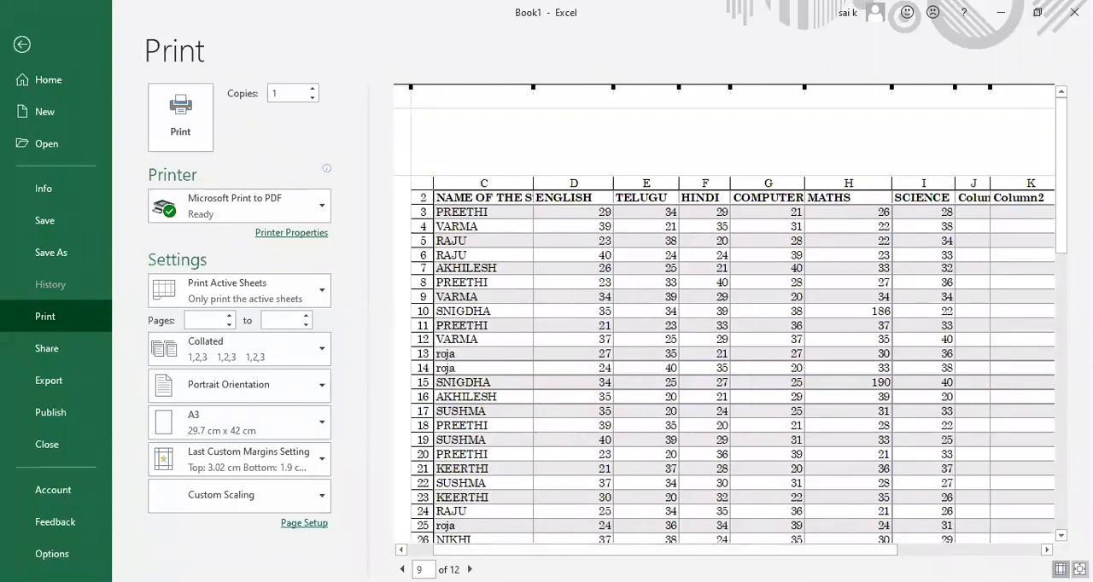
Step: Check the headings on the neighbouring preview pages back to page 5, and return to the sheet
{"action": "left_click", "coordinate": [469, 569]}
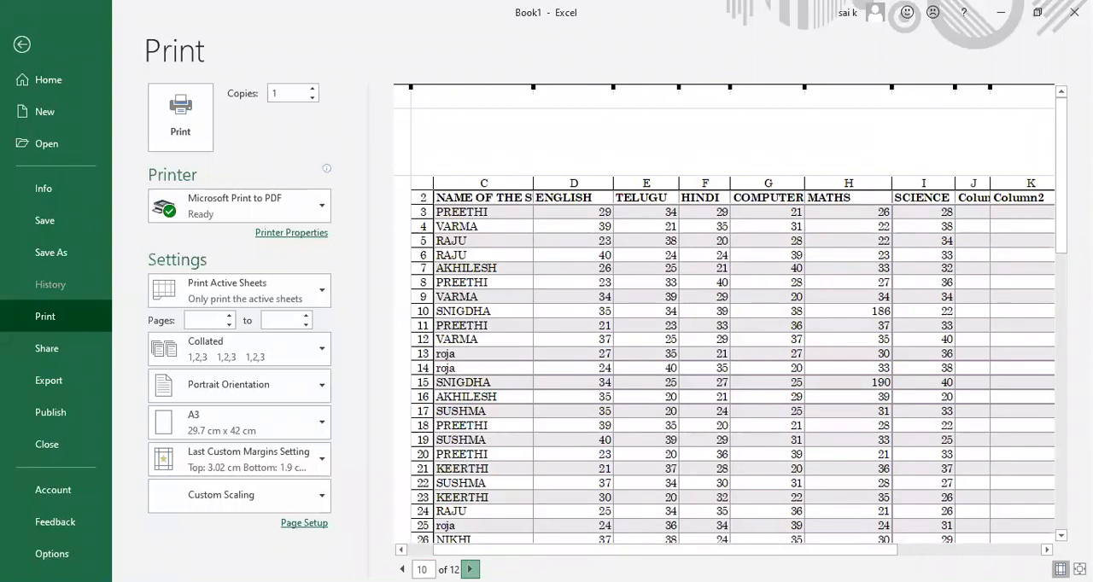
{"action": "left_click", "coordinate": [402, 569]}
{"action": "left_click", "coordinate": [403, 569]}
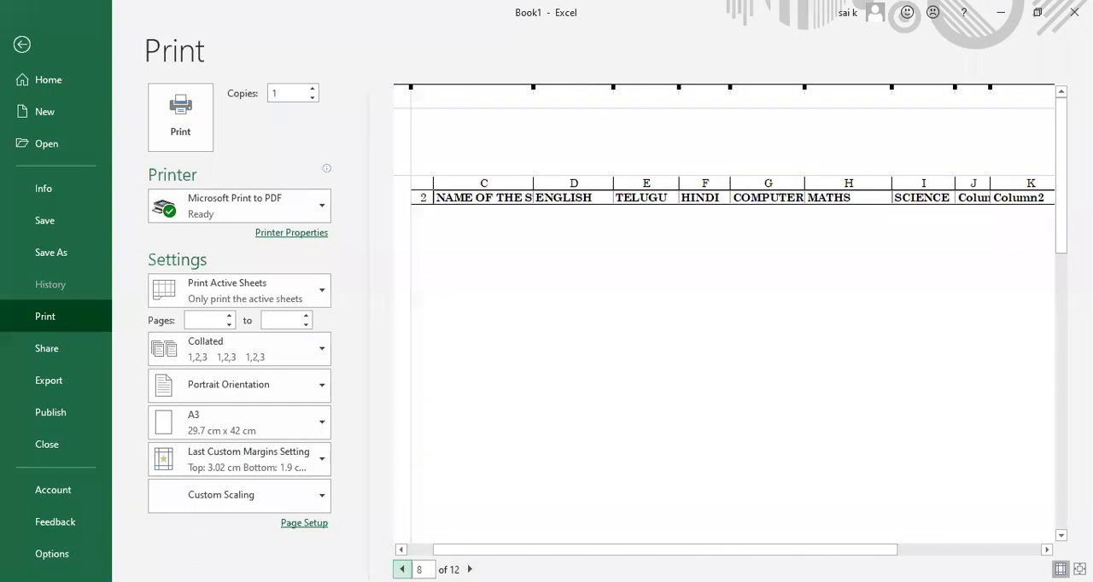
{"action": "left_click", "coordinate": [403, 569]}
{"action": "left_click", "coordinate": [402, 570]}
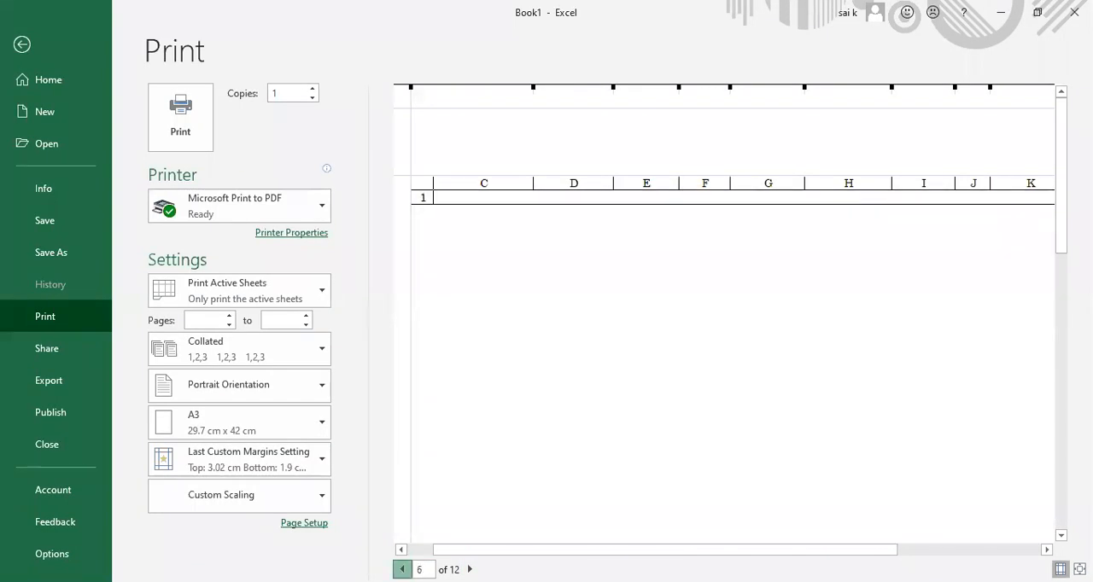
{"action": "left_click", "coordinate": [402, 569]}
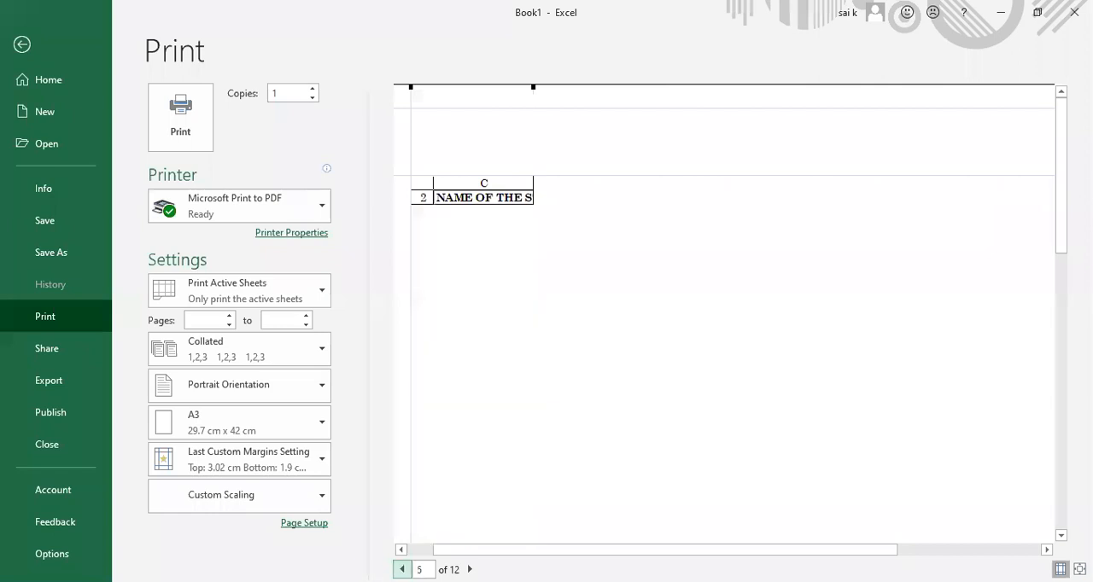
{"action": "left_click", "coordinate": [22, 45]}
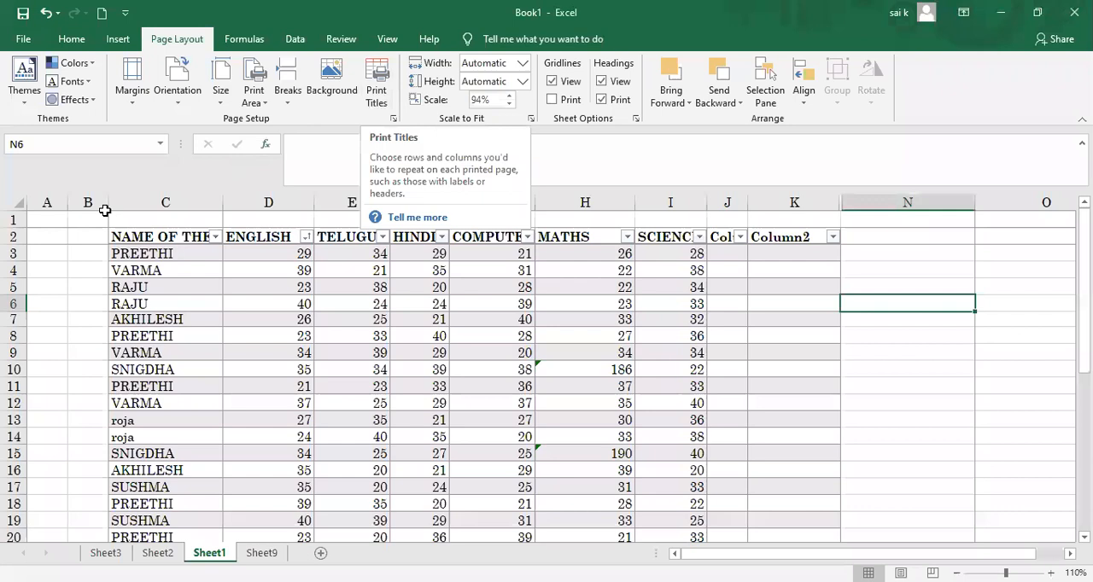
Step: Select the table C2:K36, clear the print titles' rows to repeat at top and columns to repeat at left, and open the print preview
{"action": "left_click_drag", "start_coordinate": [111, 238], "coordinate": [416, 556]}
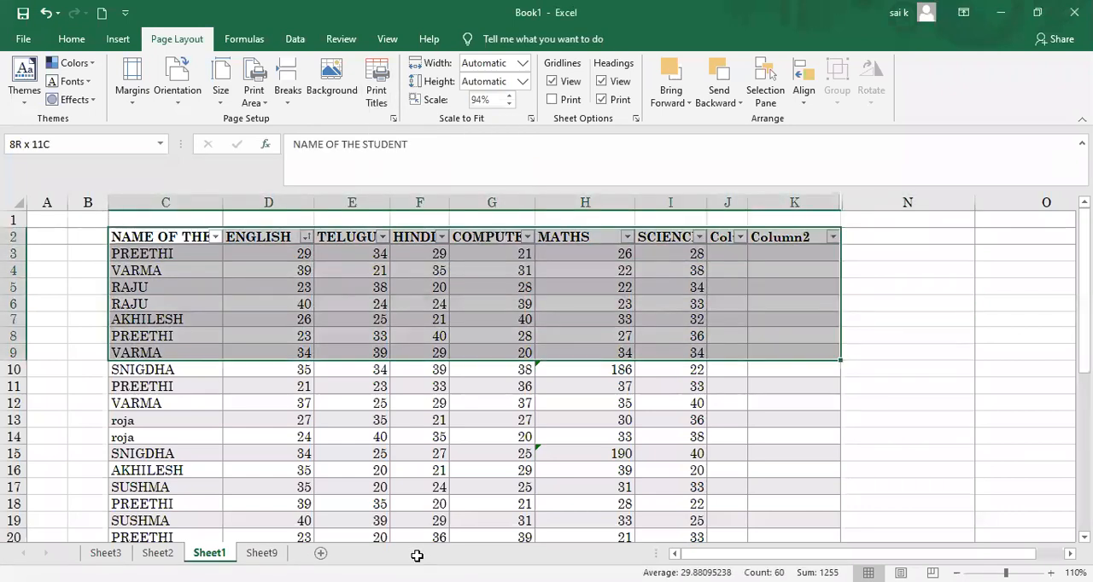
{"action": "left_click_drag", "start_coordinate": [416, 556], "coordinate": [416, 546]}
{"action": "left_click", "coordinate": [376, 94]}
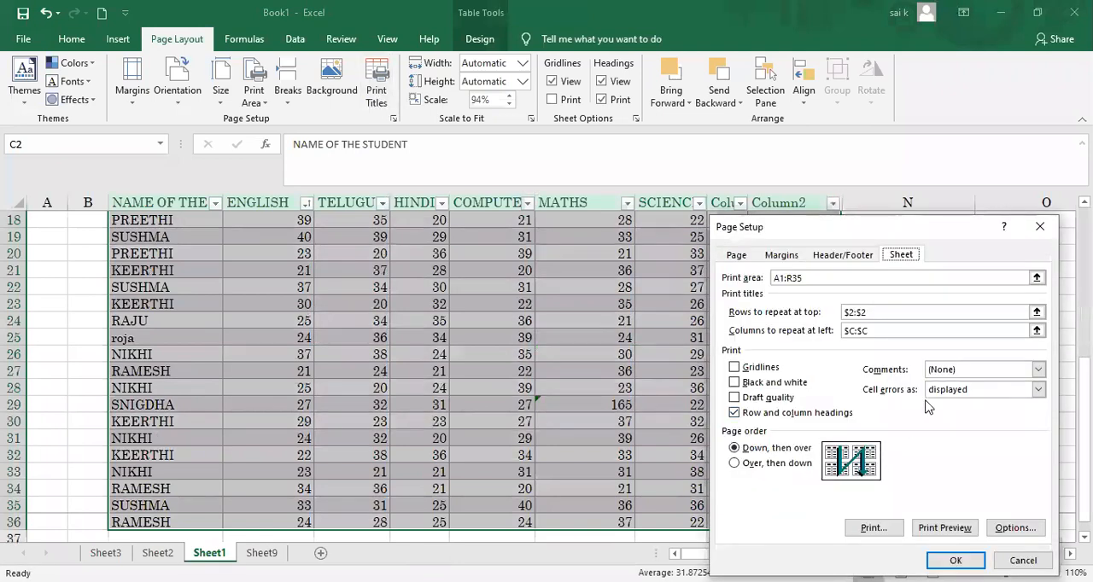
{"action": "left_click", "coordinate": [897, 311]}
{"action": "key", "text": "BackSpace"}
{"action": "key", "text": "BackSpace"}
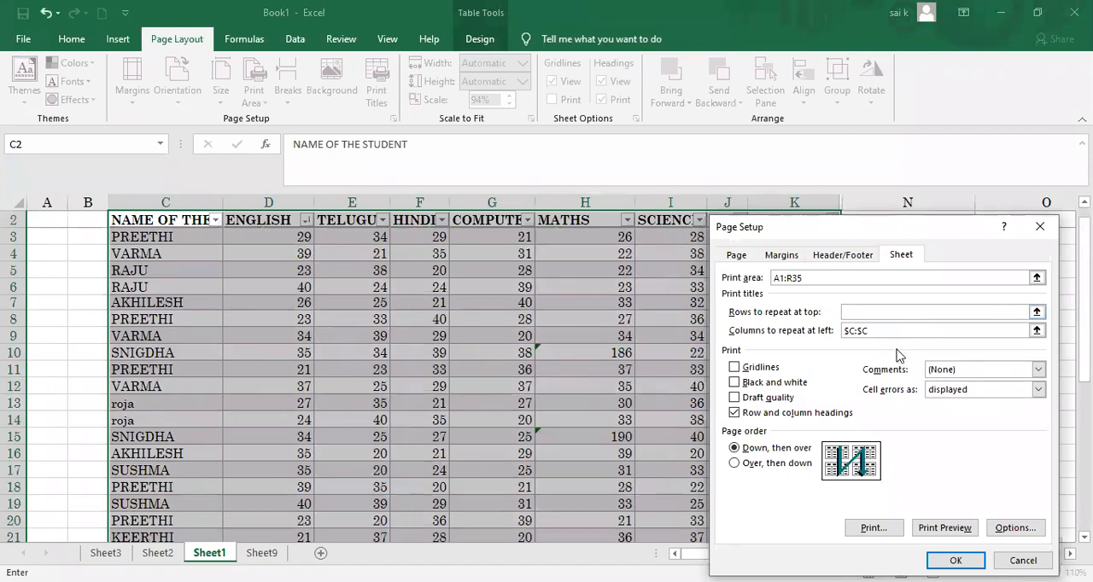
{"action": "left_click", "coordinate": [886, 332]}
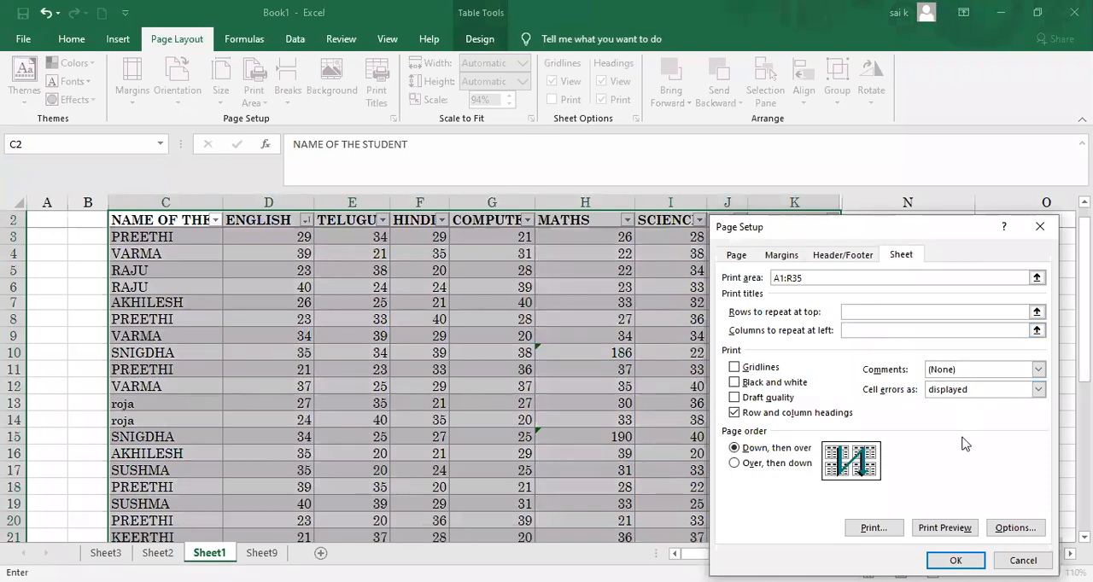
{"action": "left_click", "coordinate": [950, 559]}
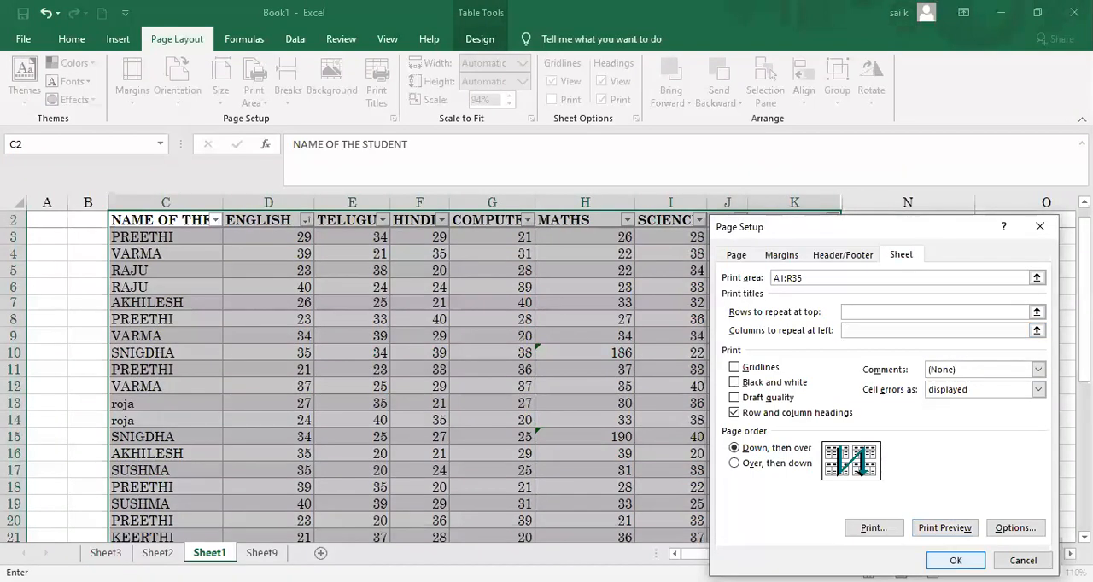
{"action": "left_click", "coordinate": [944, 527]}
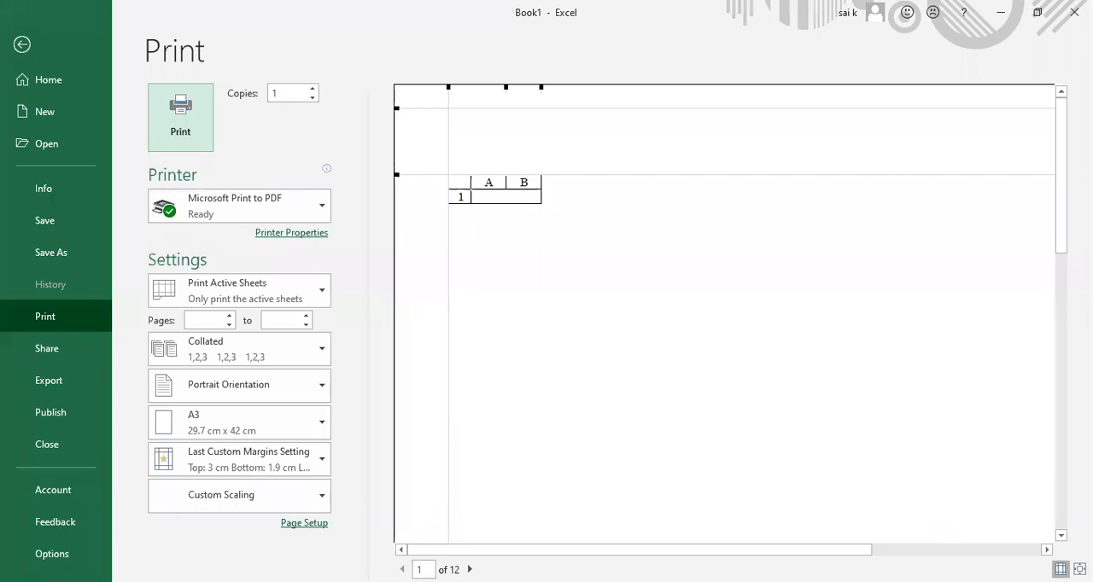
Step: Look through the print preview up to page 12 and back to page 9 to check the pages without print titles
{"action": "left_click", "coordinate": [468, 570]}
{"action": "left_click", "coordinate": [468, 569]}
{"action": "left_click", "coordinate": [469, 569]}
{"action": "left_click", "coordinate": [468, 570]}
{"action": "left_click", "coordinate": [468, 569]}
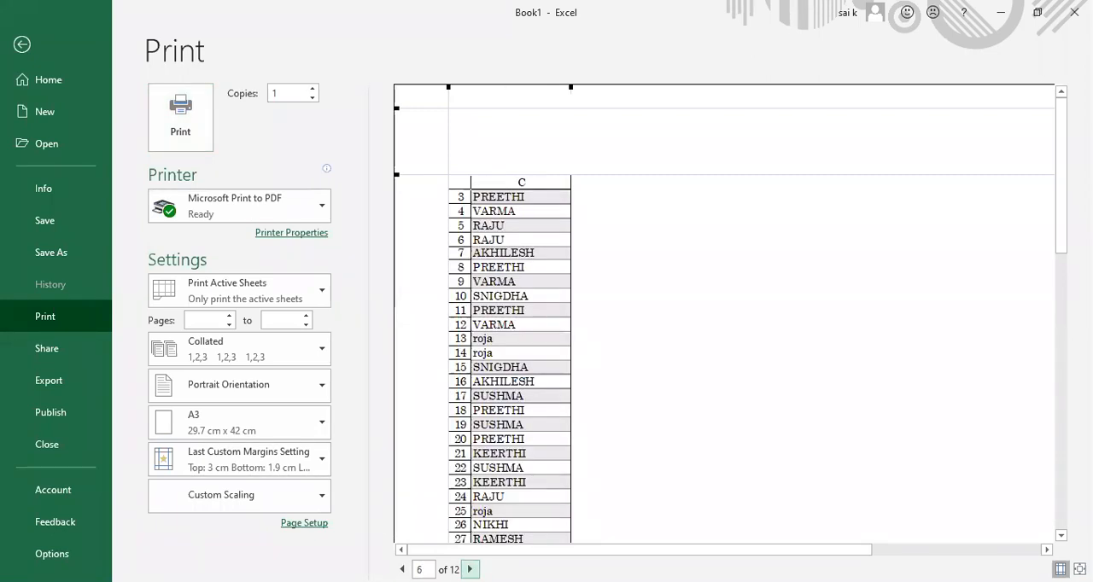
{"action": "left_click", "coordinate": [468, 569]}
{"action": "left_click", "coordinate": [469, 569]}
{"action": "left_click", "coordinate": [469, 570]}
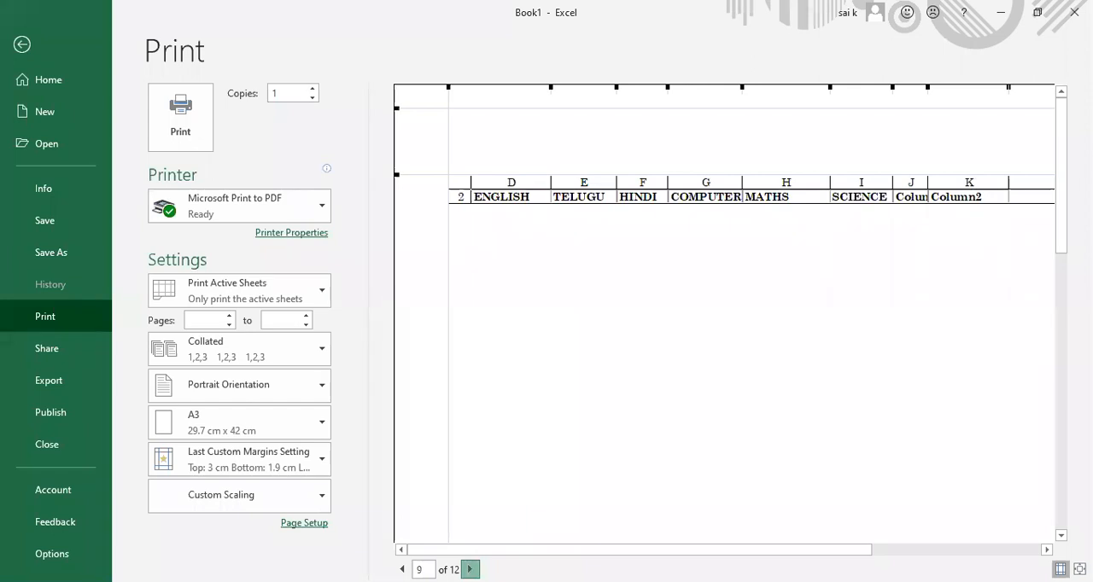
{"action": "left_click", "coordinate": [469, 570]}
{"action": "left_click", "coordinate": [468, 570]}
{"action": "left_click", "coordinate": [469, 569]}
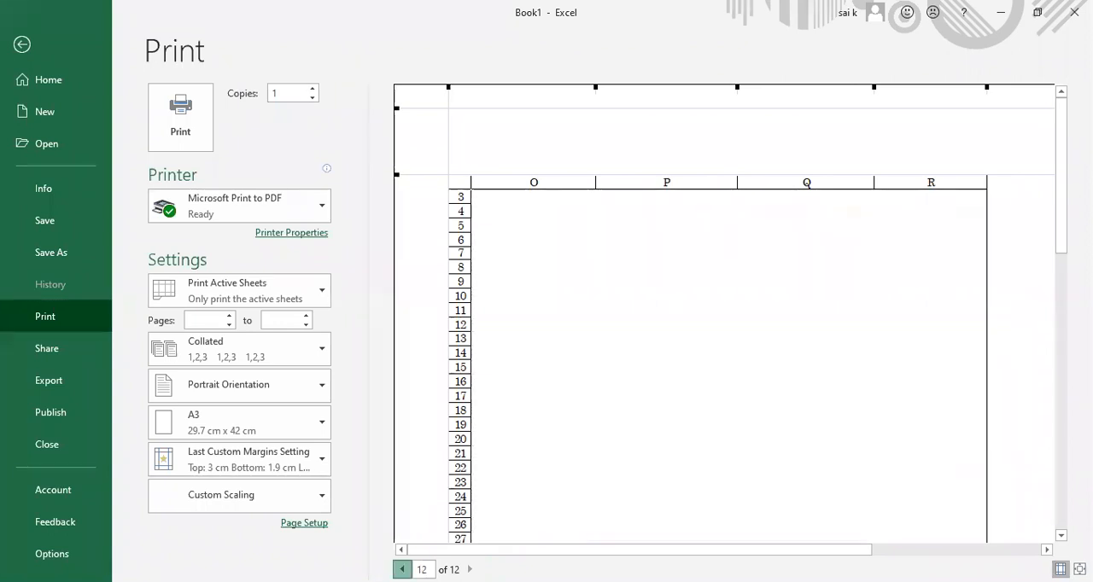
{"action": "left_click", "coordinate": [401, 569]}
{"action": "left_click", "coordinate": [401, 570]}
{"action": "left_click", "coordinate": [401, 569]}
{"action": "left_click", "coordinate": [401, 569]}
{"action": "left_click", "coordinate": [469, 569]}
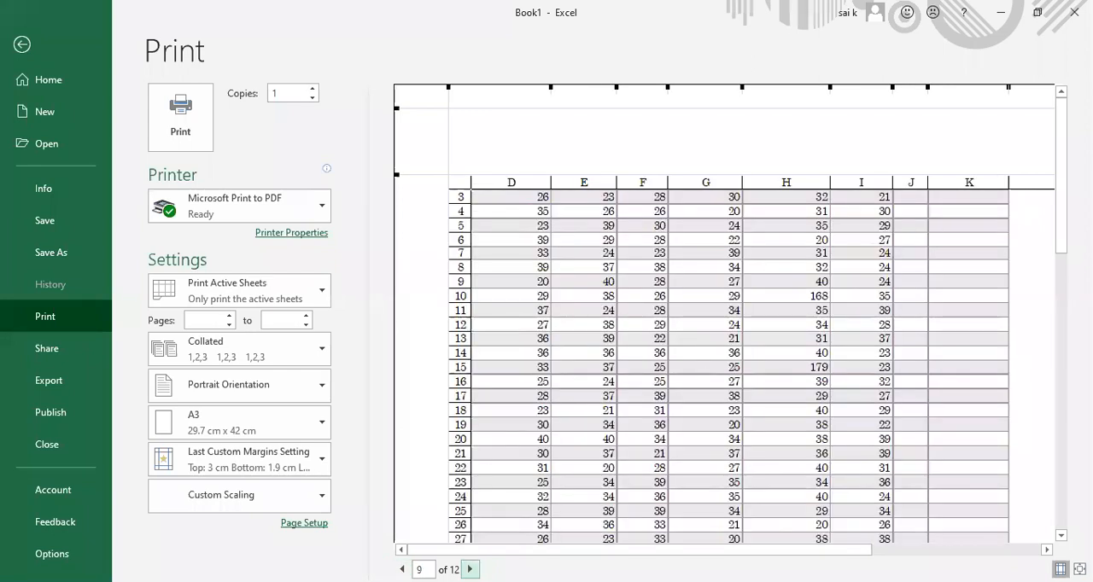
Step: Return to the sheet and set the print titles to repeat row 2 ($2:$2) at top and column C ($C:$C) at left
{"action": "left_click", "coordinate": [1047, 185]}
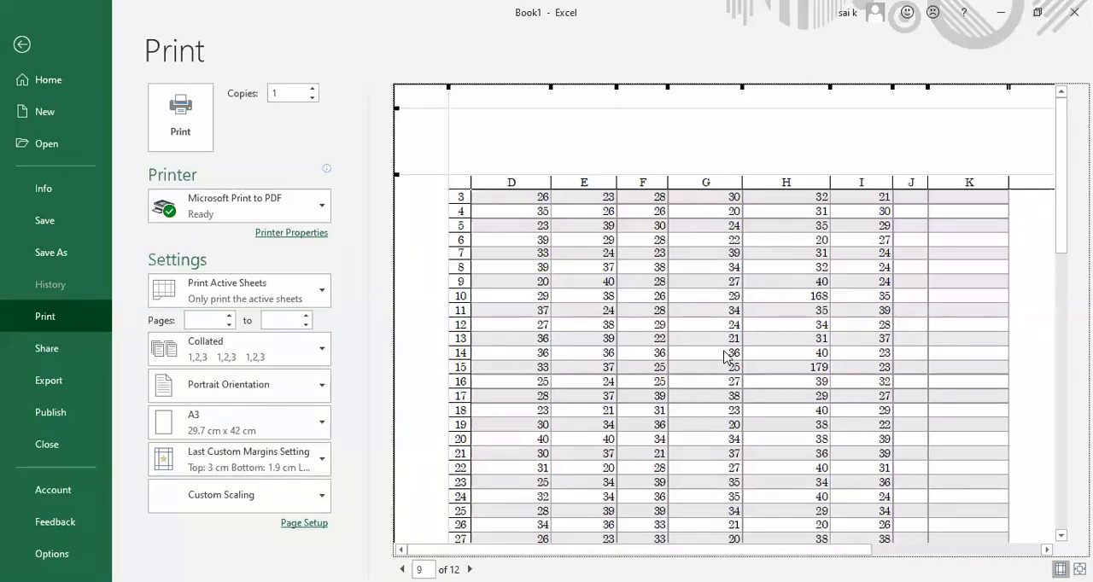
{"action": "left_click", "coordinate": [21, 45]}
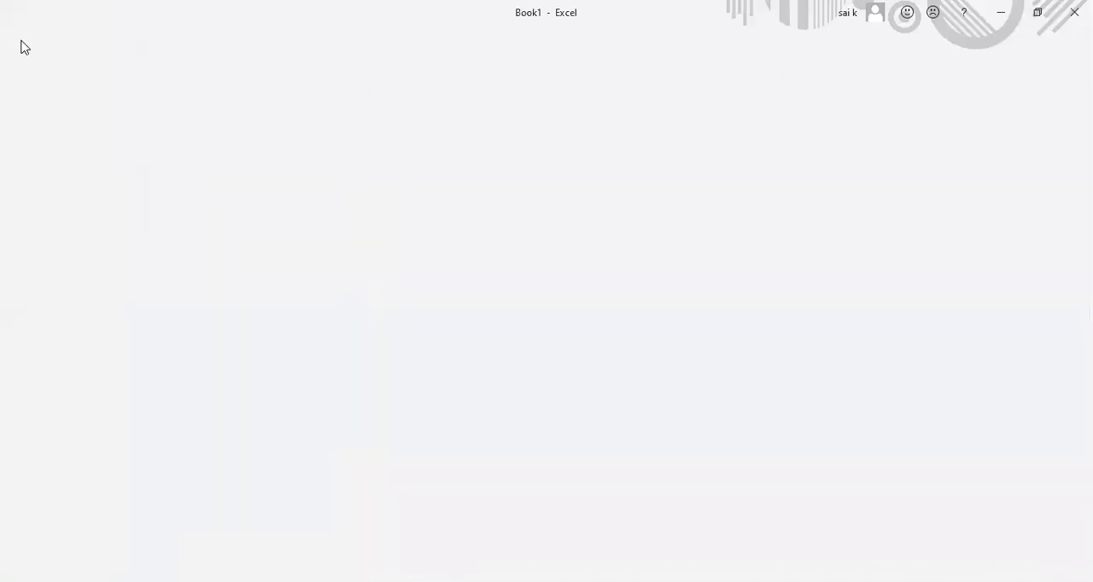
{"action": "left_click", "coordinate": [377, 92]}
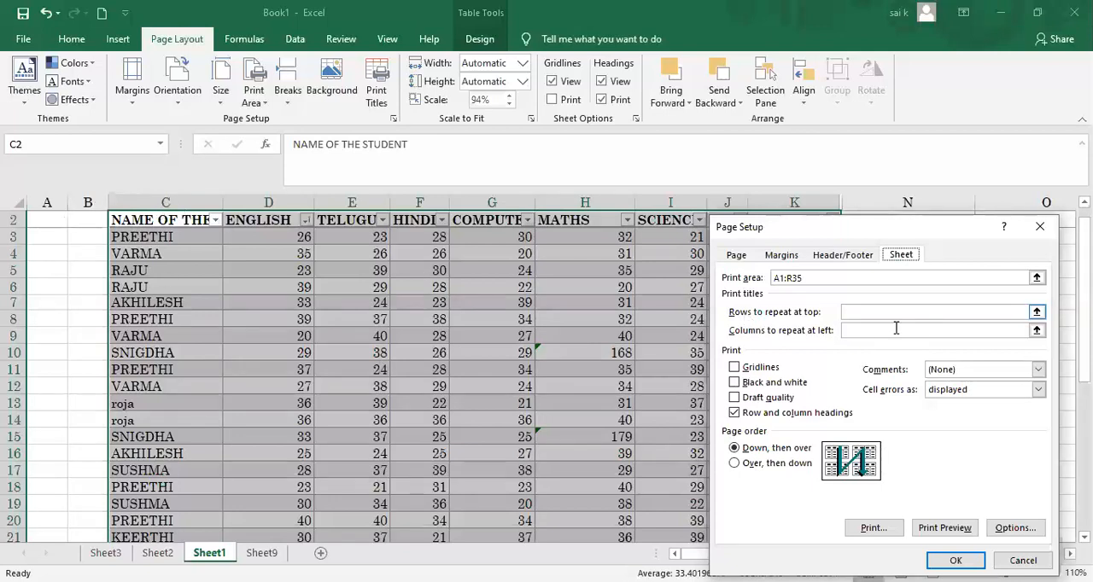
{"action": "left_click", "coordinate": [873, 312]}
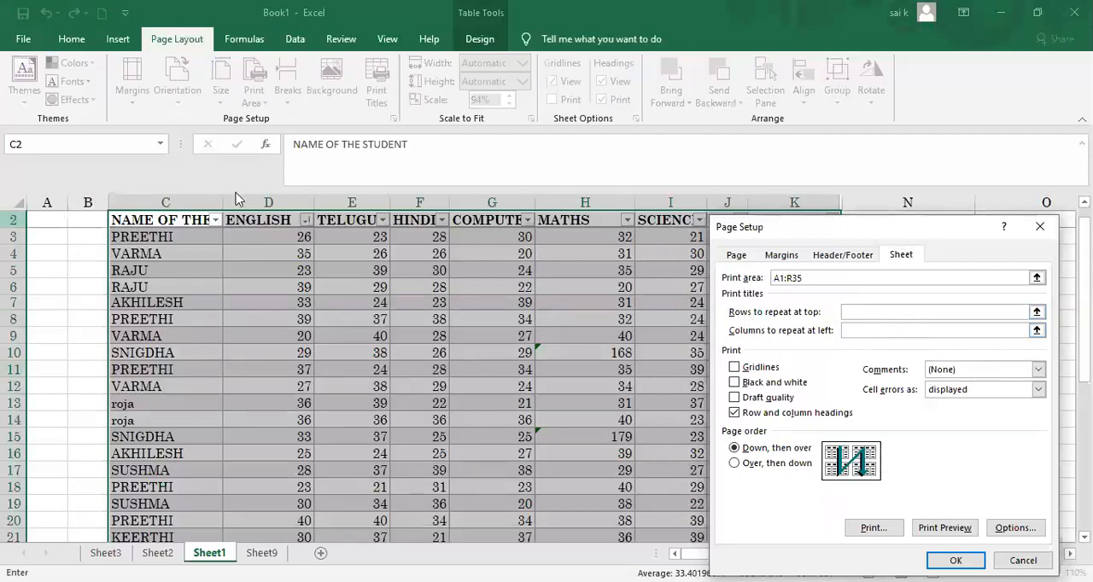
{"action": "left_click", "coordinate": [12, 220]}
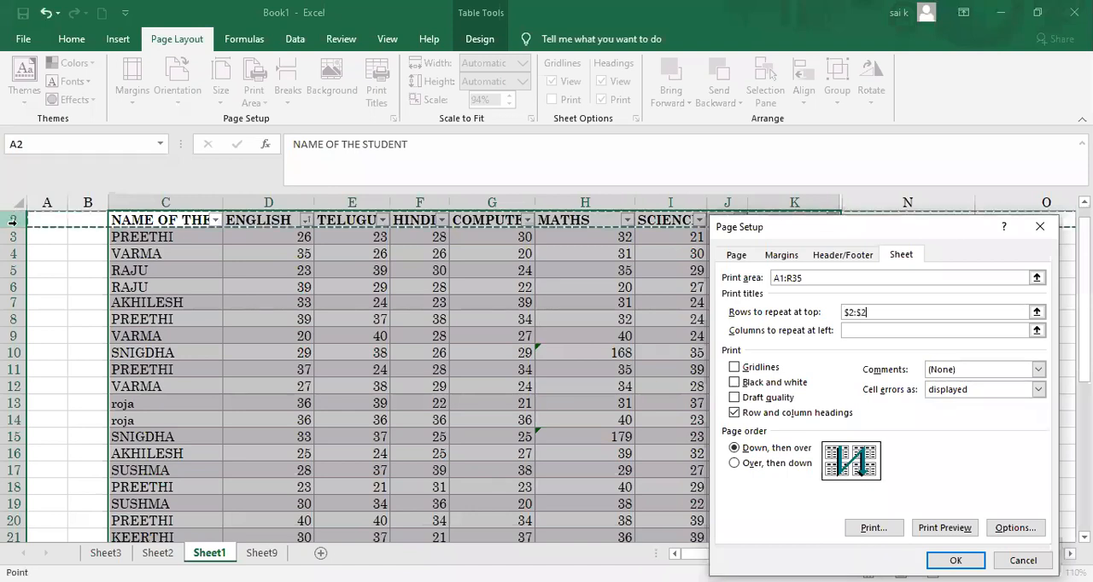
{"action": "left_click", "coordinate": [879, 334]}
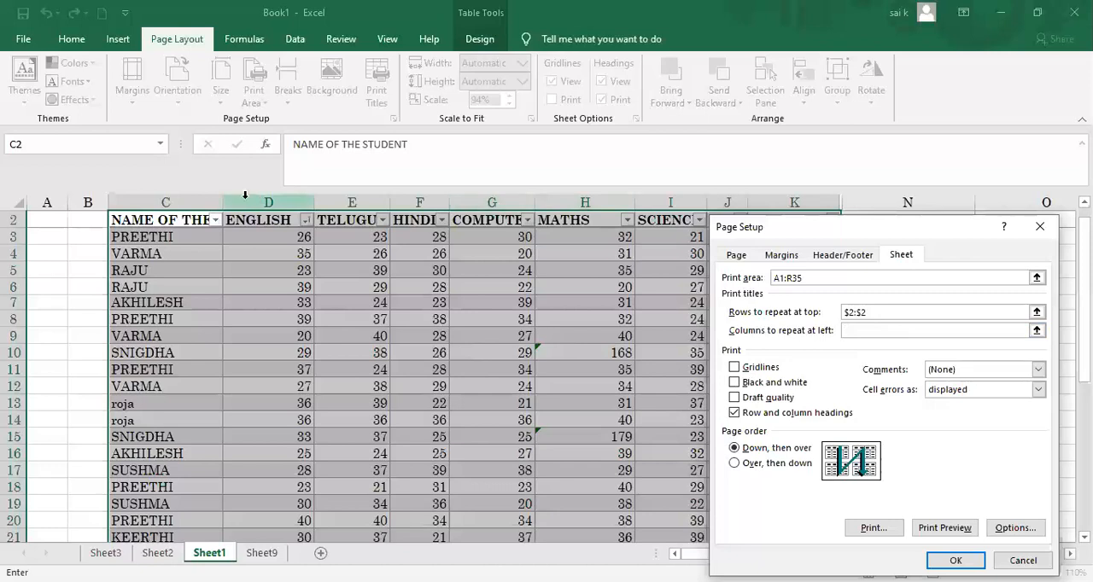
{"action": "left_click", "coordinate": [167, 202]}
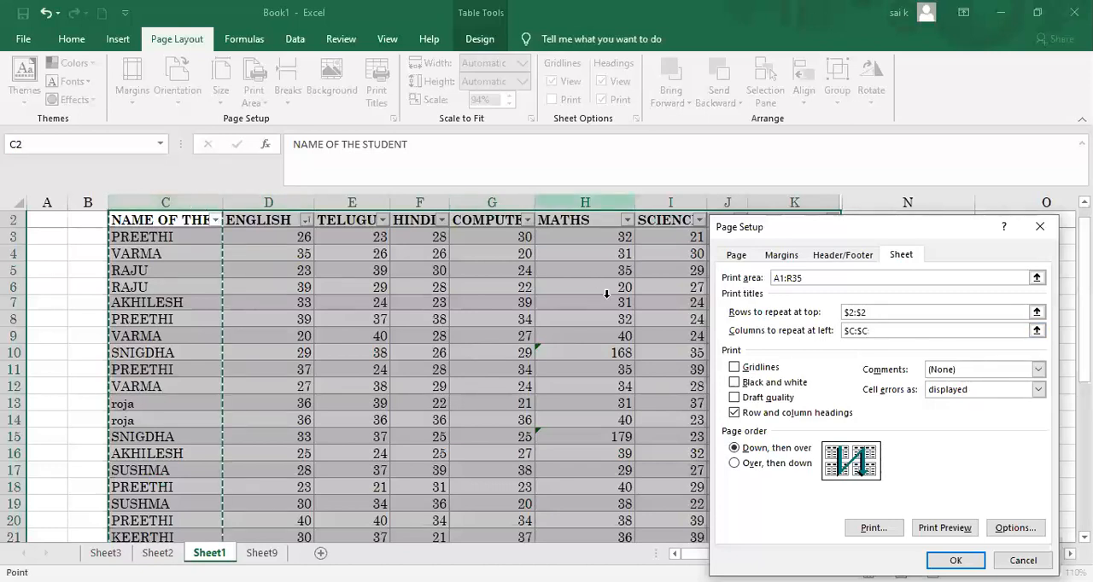
{"action": "left_click", "coordinate": [956, 561]}
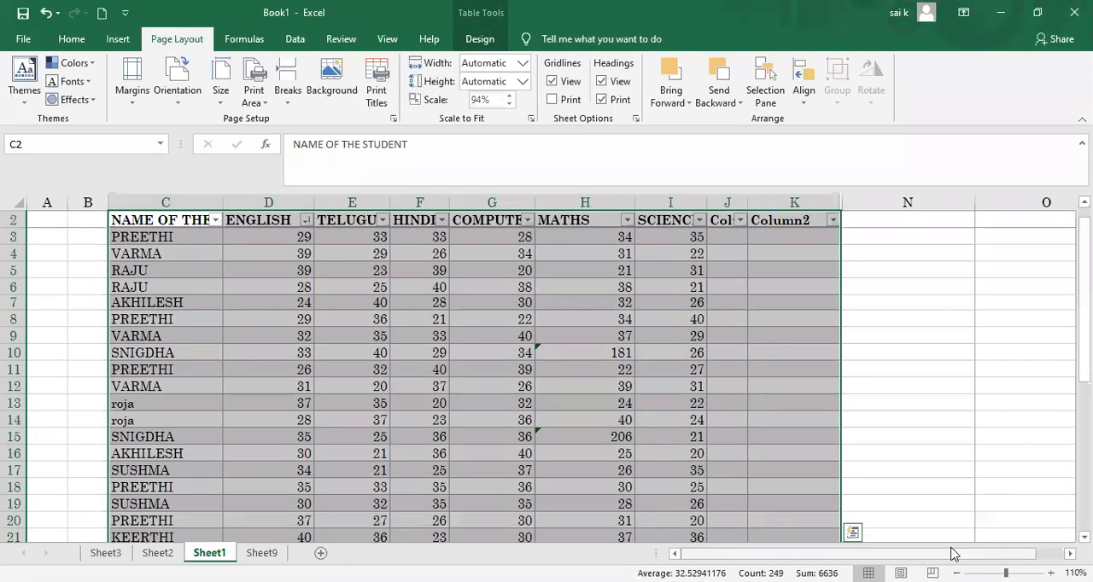
Step: Open the print preview and page forward to page 9 to check the repeated title row and column
{"action": "key", "text": "ctrl+p"}
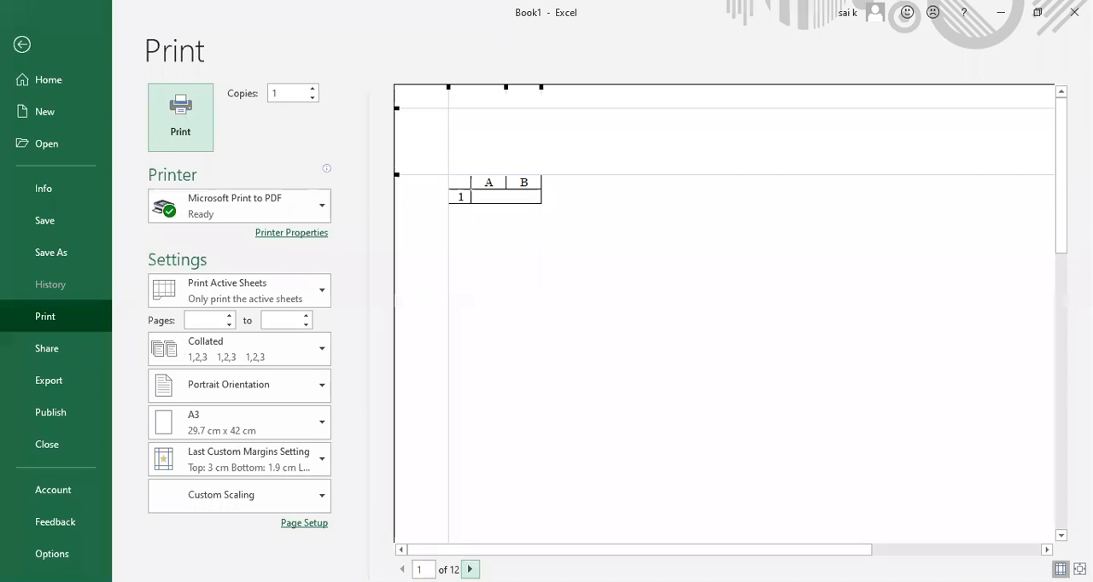
{"action": "left_click", "coordinate": [469, 569]}
{"action": "left_click", "coordinate": [469, 570]}
{"action": "left_click", "coordinate": [470, 569]}
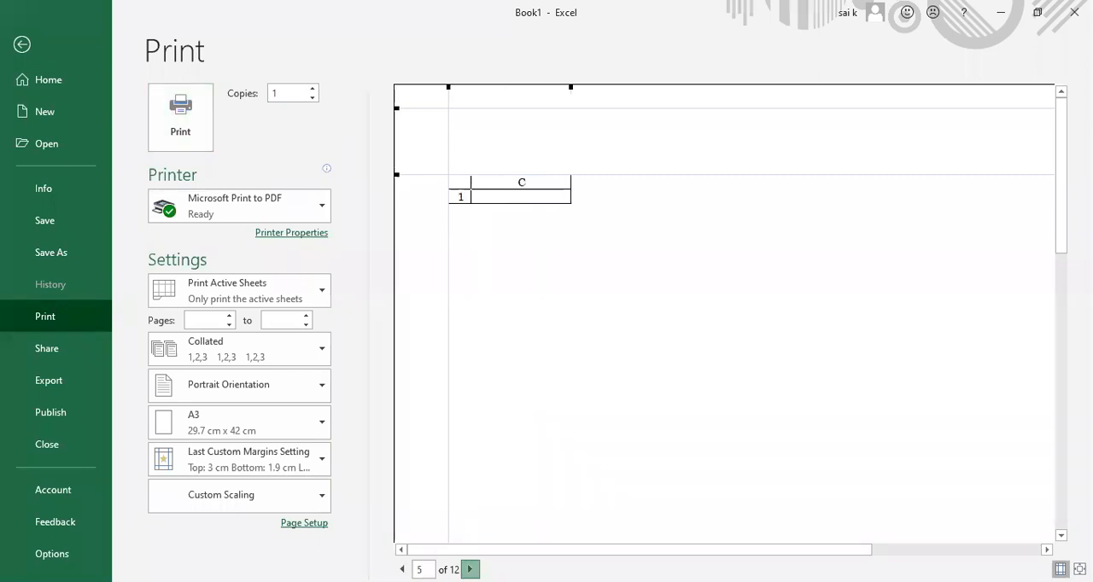
{"action": "left_click", "coordinate": [470, 569]}
{"action": "left_click", "coordinate": [470, 569]}
{"action": "left_click", "coordinate": [469, 570]}
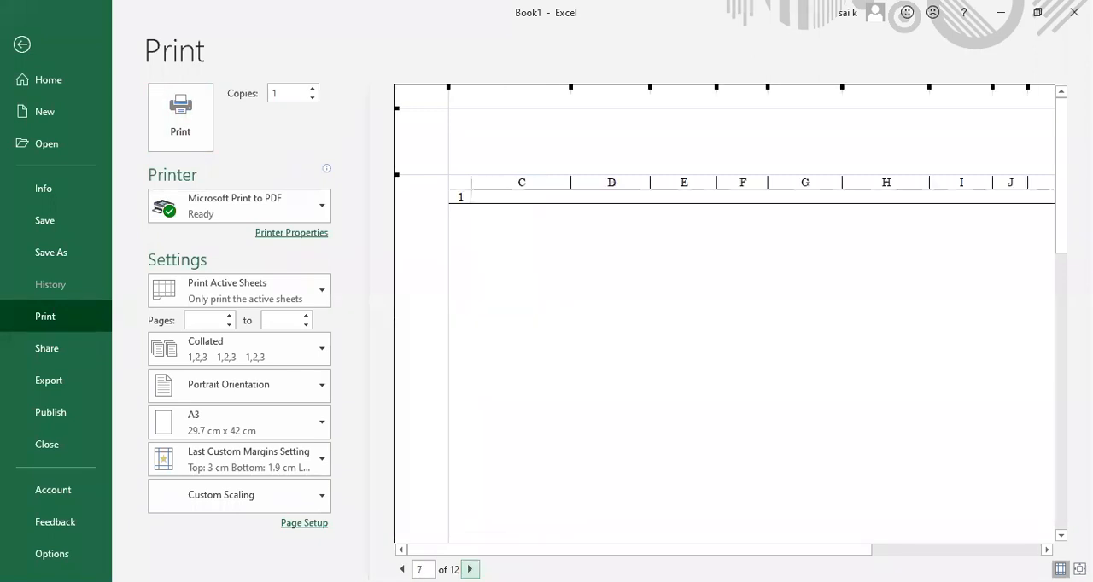
{"action": "left_click", "coordinate": [470, 570]}
{"action": "left_click", "coordinate": [470, 569]}
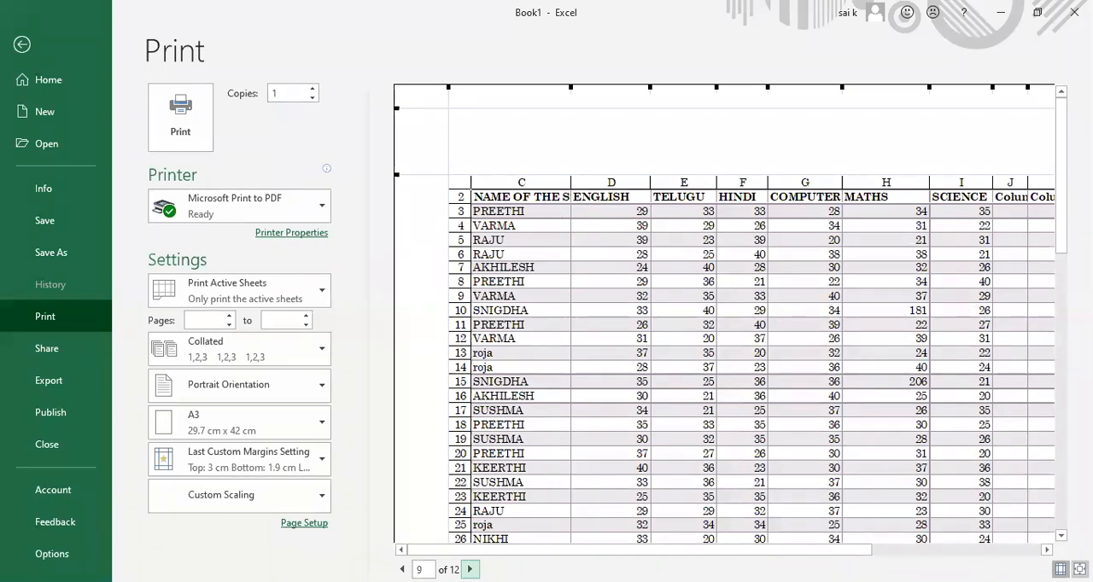
Step: Examine page 9 of the preview both as a full page and zoomed in down to its last row, and return to the sheet
{"action": "left_click", "coordinate": [879, 317]}
{"action": "left_click", "coordinate": [879, 317]}
{"action": "left_click", "coordinate": [1080, 570]}
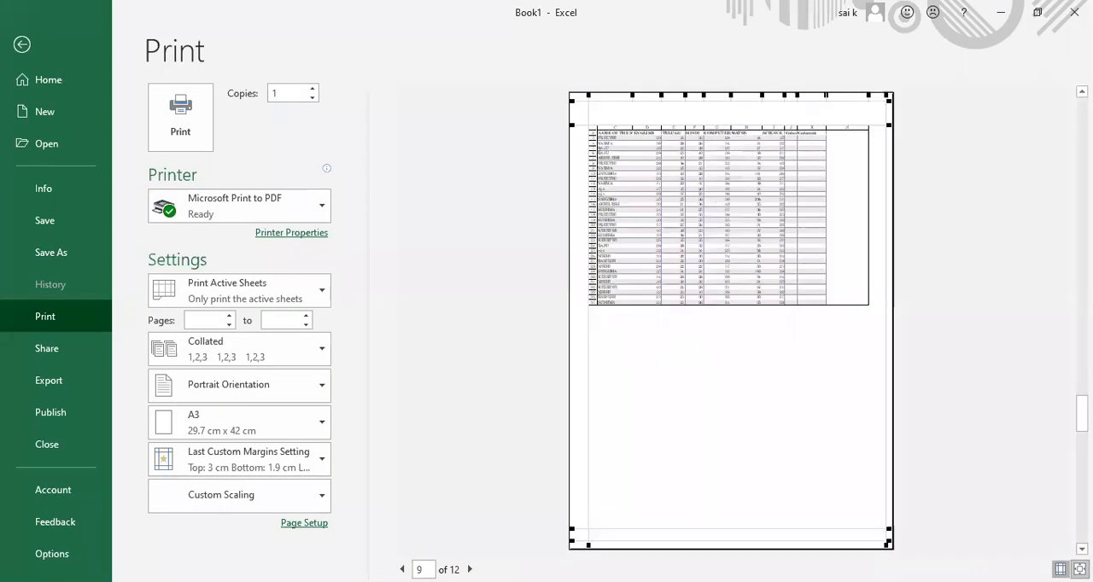
{"action": "left_click", "coordinate": [1080, 569]}
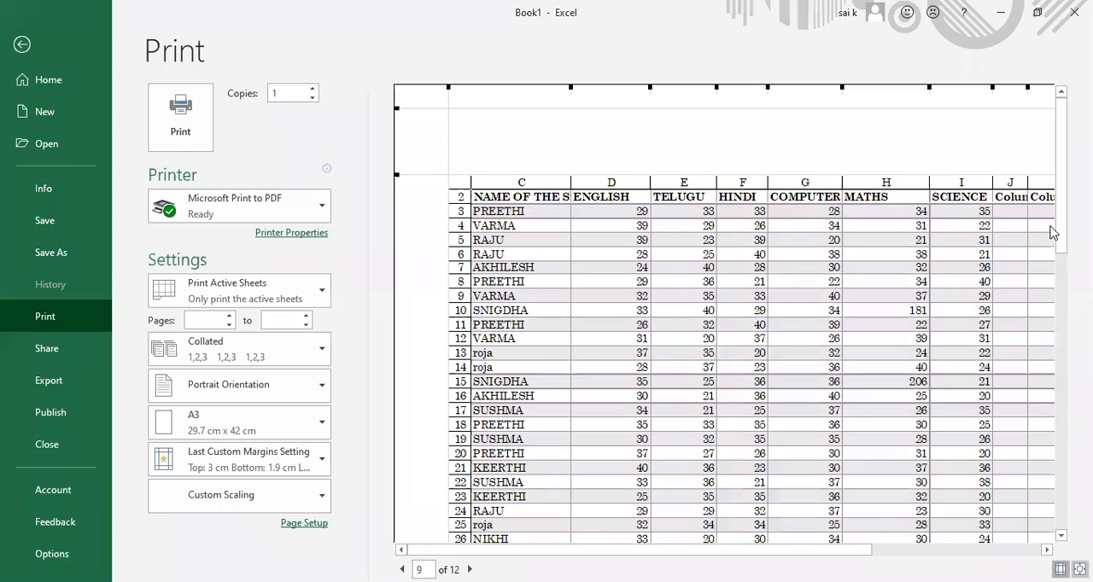
{"action": "left_click_drag", "start_coordinate": [1061, 227], "coordinate": [1066, 329]}
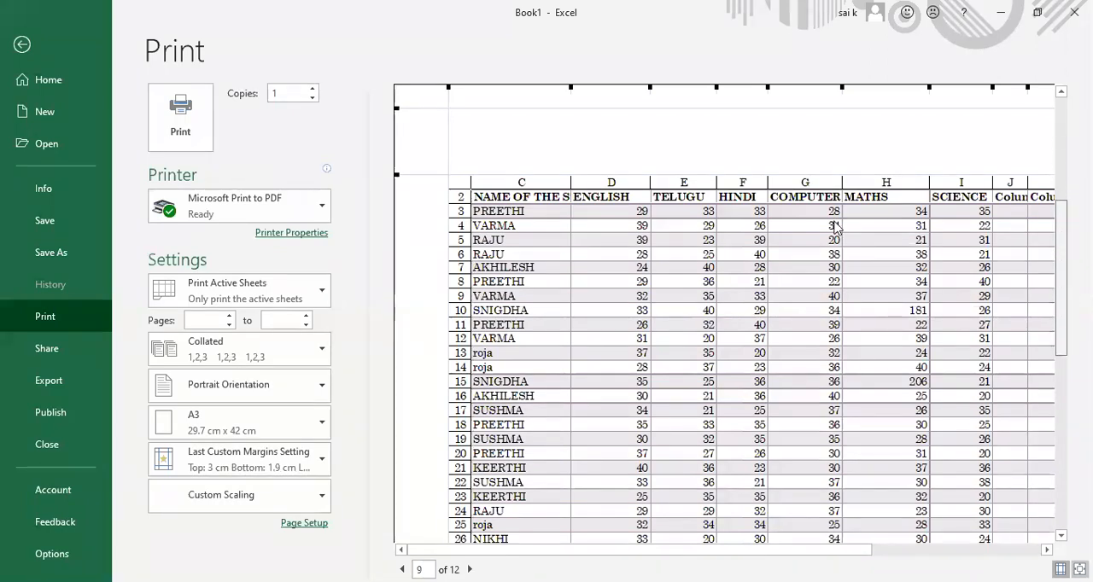
{"action": "scroll", "coordinate": [834, 228], "scroll_direction": "down", "scroll_amount": 3}
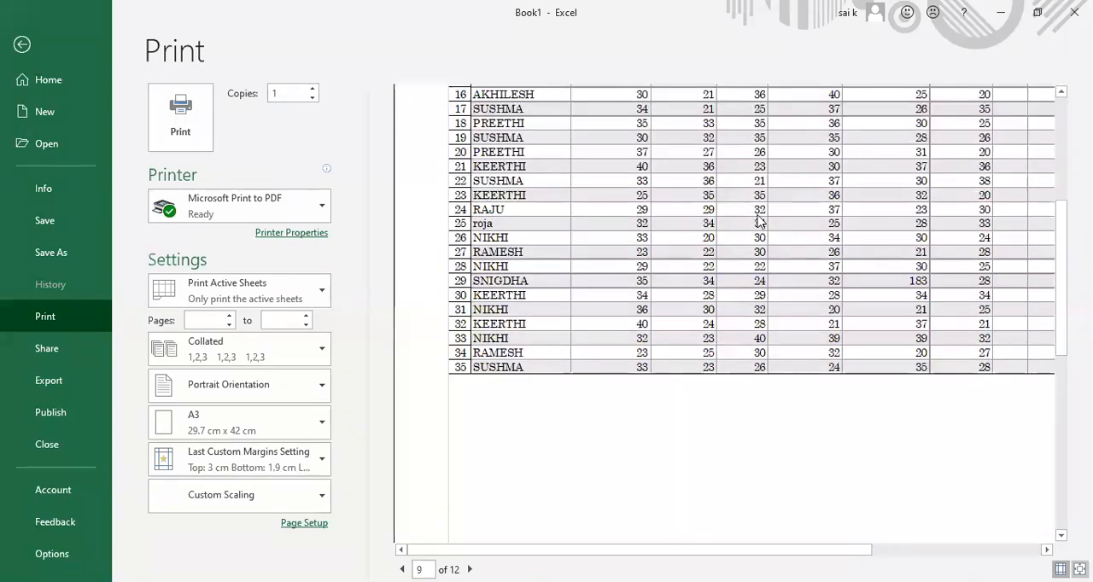
{"action": "left_click", "coordinate": [1064, 143]}
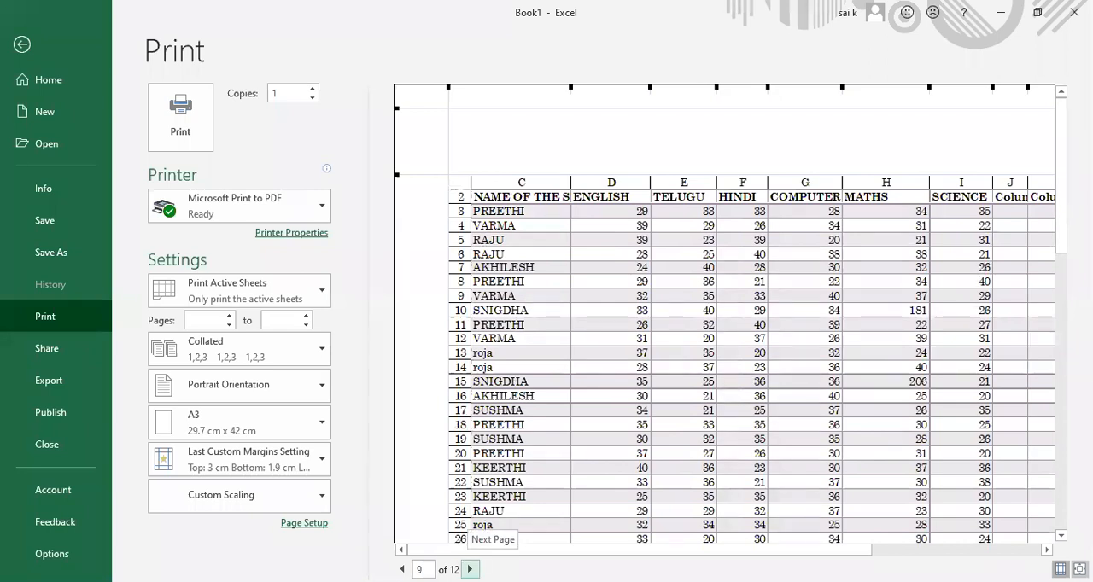
{"action": "left_click", "coordinate": [468, 569]}
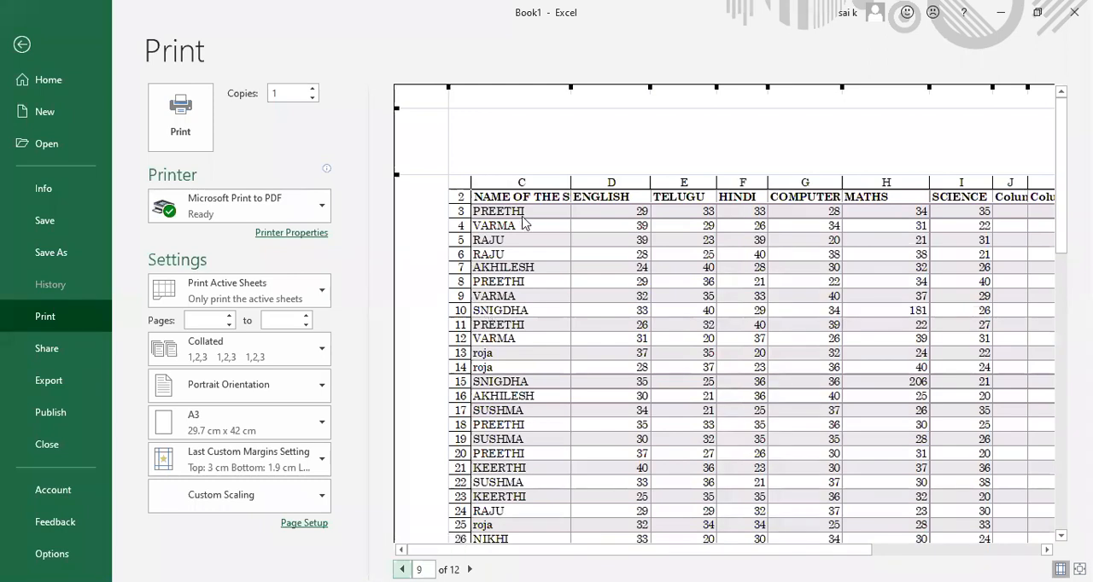
{"action": "left_click", "coordinate": [22, 44]}
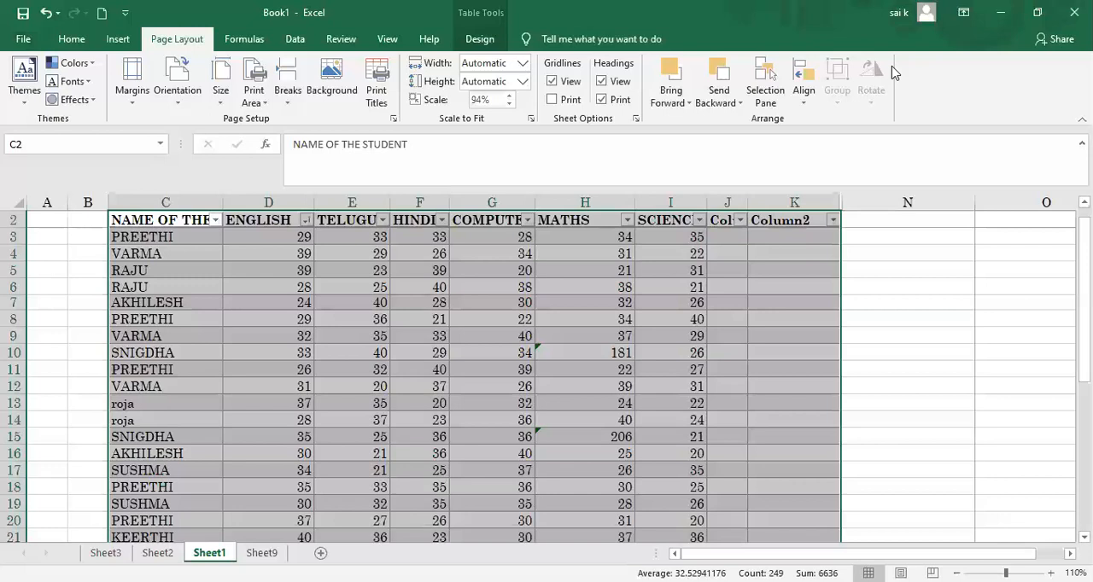
Step: Select the names and English marks in C6:D17 and set them as the print area
{"action": "left_click", "coordinate": [896, 254]}
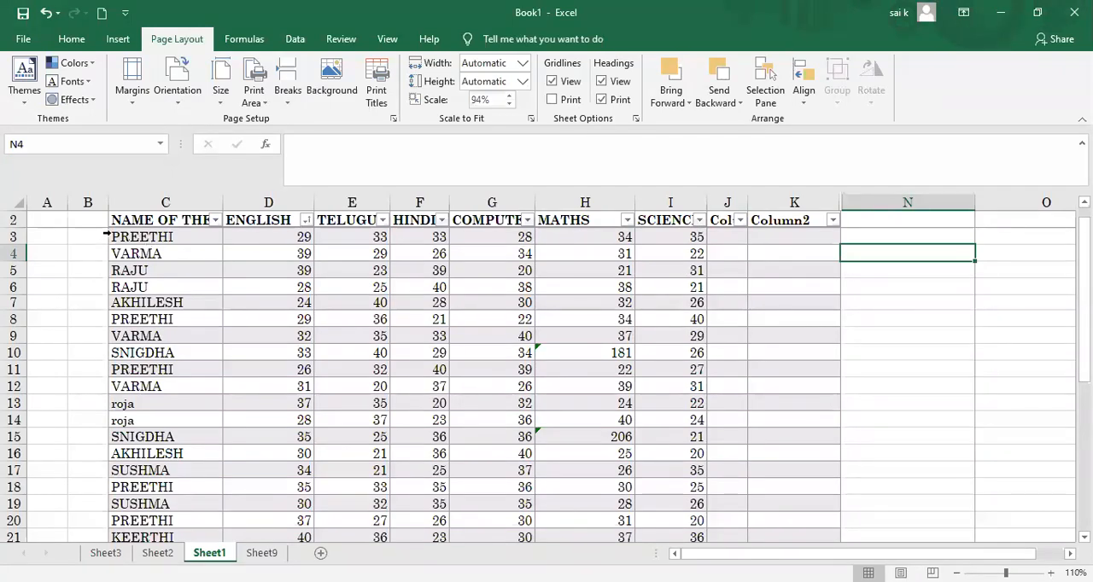
{"action": "left_click_drag", "start_coordinate": [106, 220], "coordinate": [259, 372]}
{"action": "left_click_drag", "start_coordinate": [263, 477], "coordinate": [176, 287]}
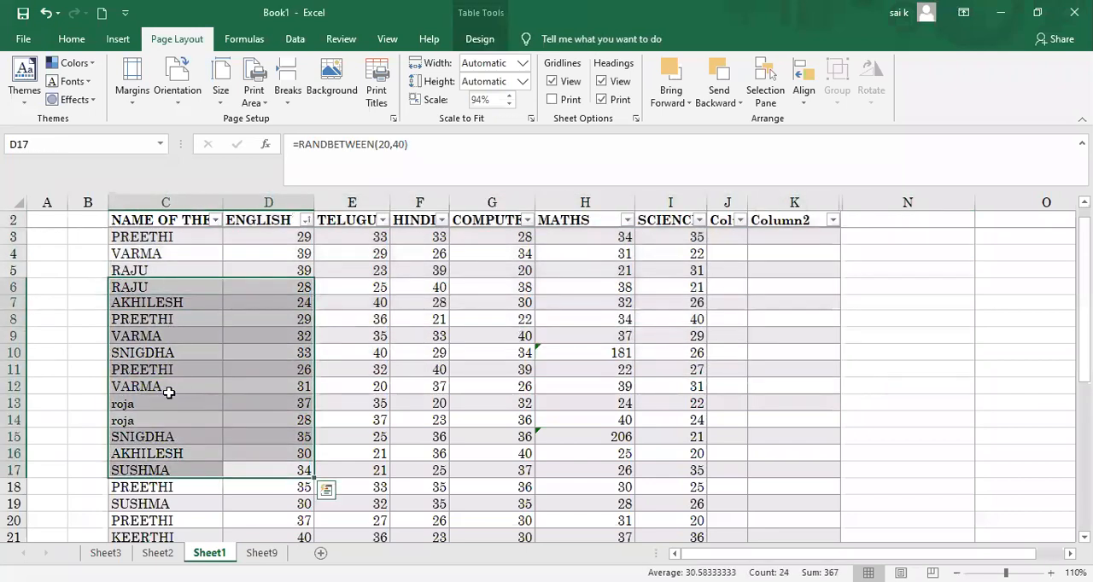
{"action": "left_click", "coordinate": [251, 95]}
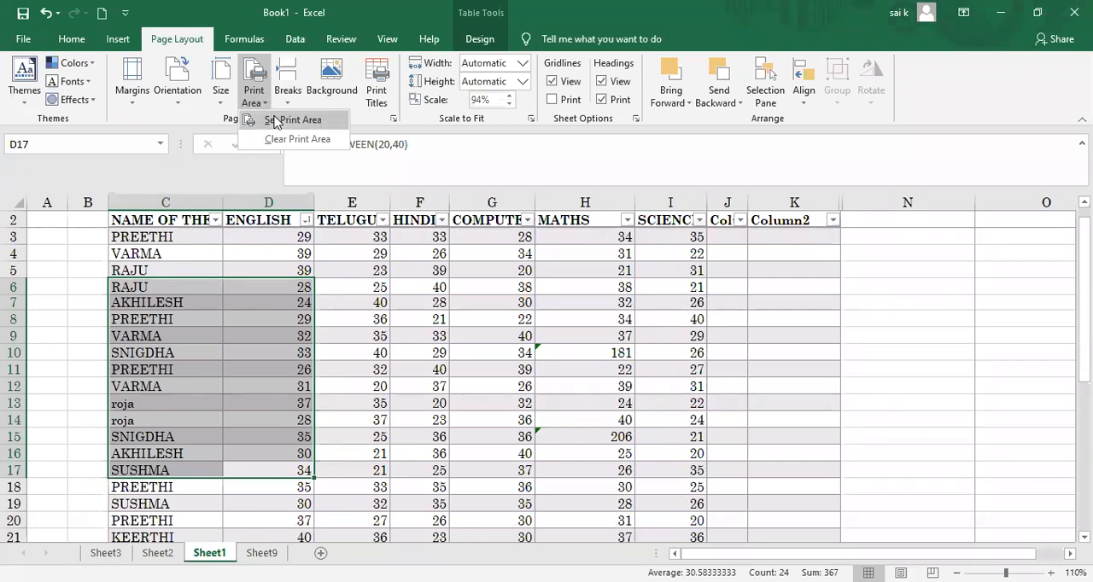
{"action": "left_click", "coordinate": [275, 121]}
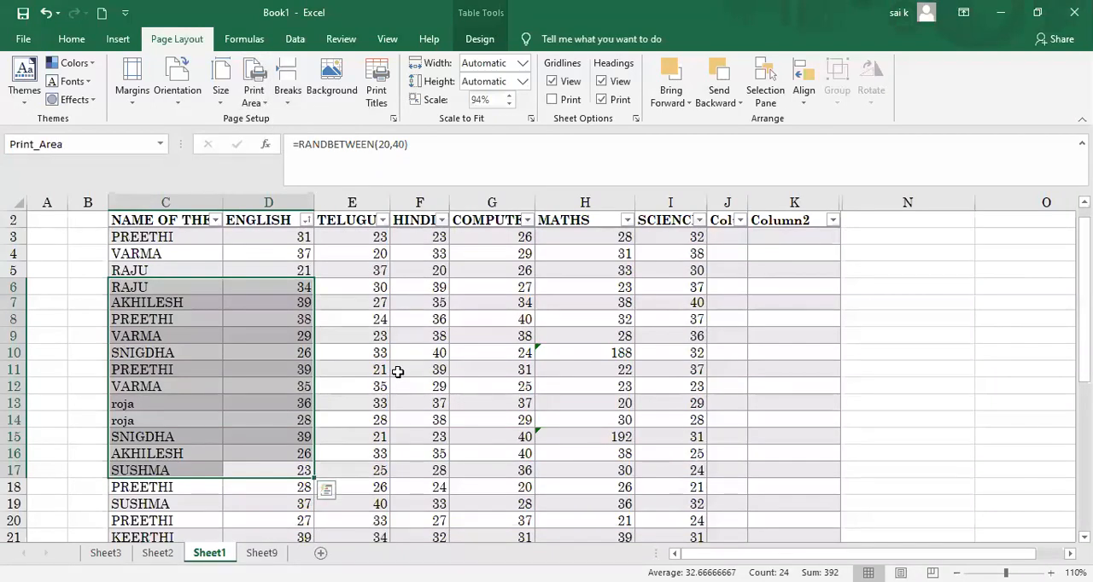
Step: Preview the new print area, widen column C slightly in the preview, and return to the sheet
{"action": "key", "text": "ctrl+p"}
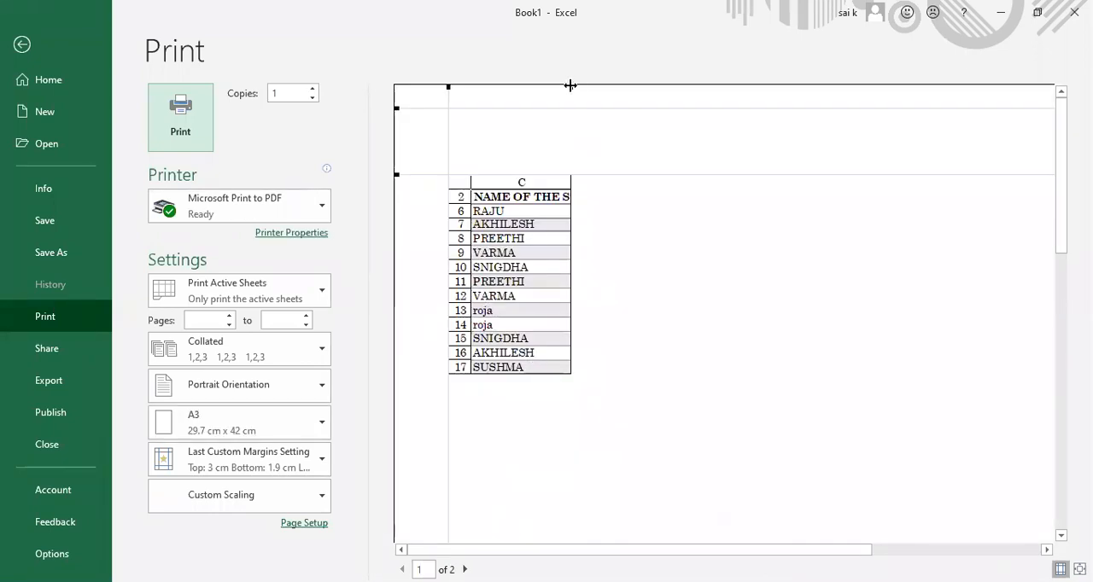
{"action": "left_click_drag", "start_coordinate": [573, 86], "coordinate": [590, 86]}
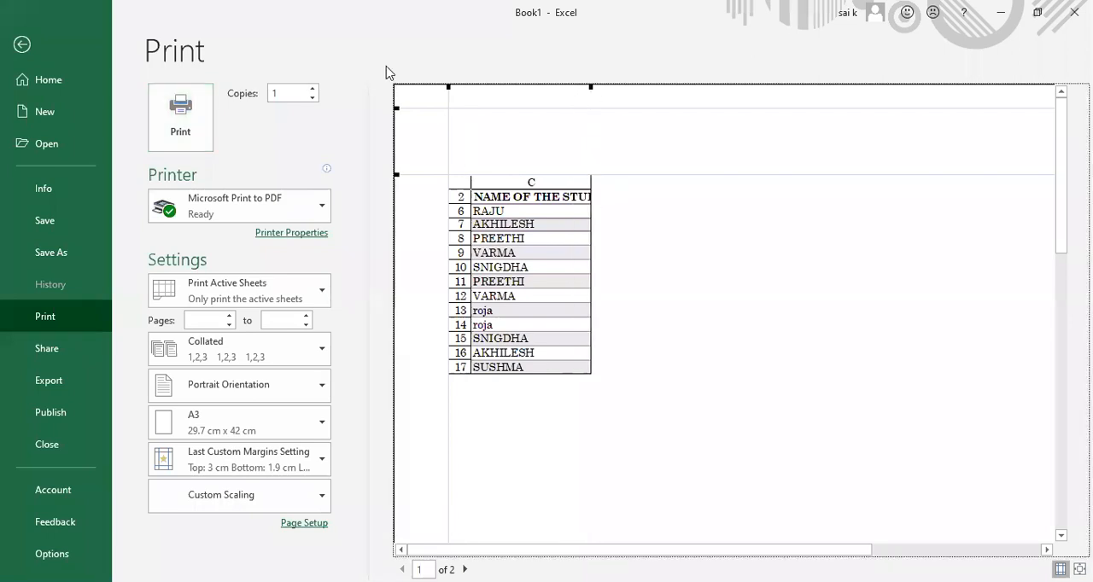
{"action": "left_click", "coordinate": [23, 46]}
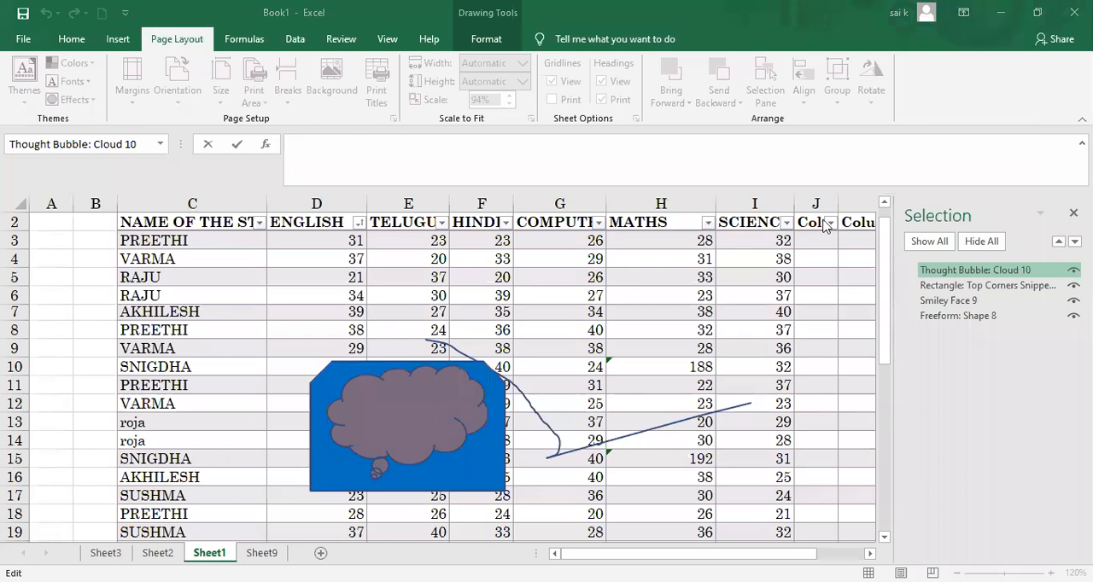
Step: Select the thought bubble cloud shape over the table and try to bring it forward
{"action": "left_click", "coordinate": [394, 65]}
{"action": "left_click", "coordinate": [378, 430]}
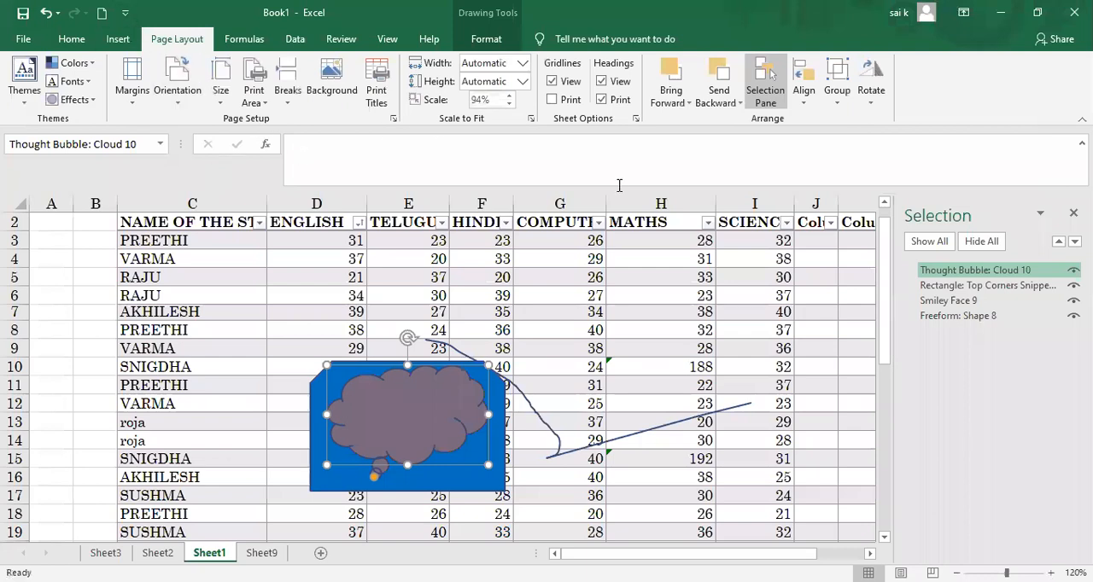
{"action": "left_click", "coordinate": [682, 104]}
{"action": "left_click", "coordinate": [688, 121]}
Step: Turn on Snap to Shape for aligning the thought bubble cloud and check the alignment options
{"action": "left_click", "coordinate": [803, 94]}
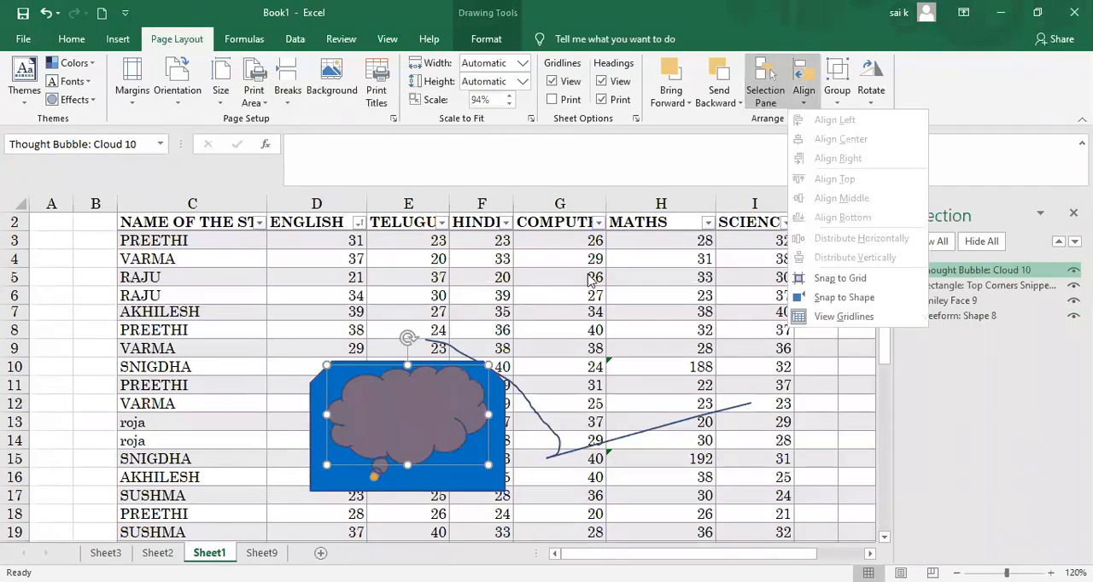
{"action": "left_click", "coordinate": [391, 443]}
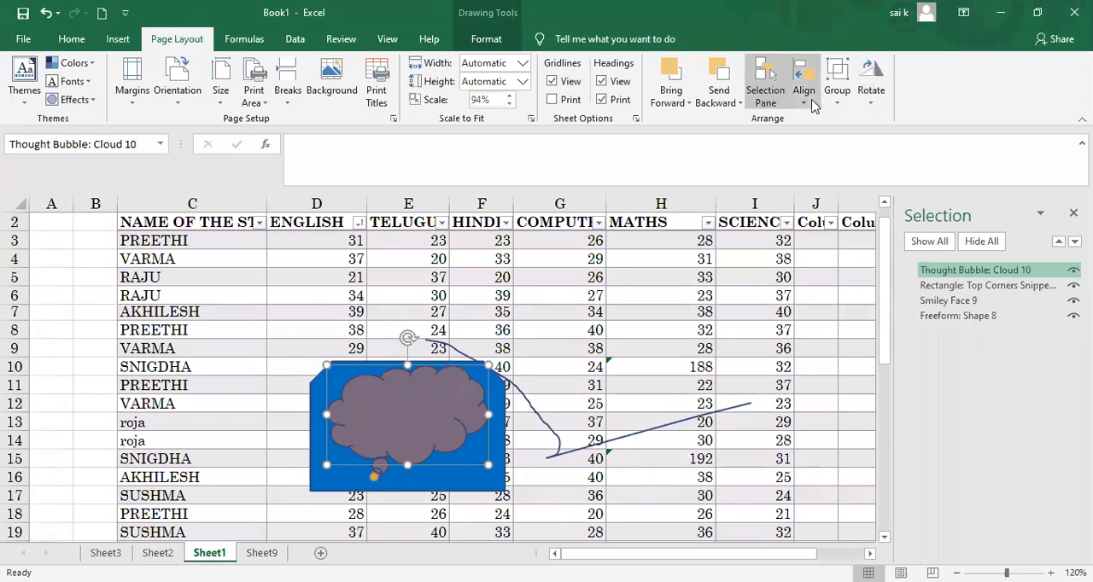
{"action": "left_click", "coordinate": [812, 104]}
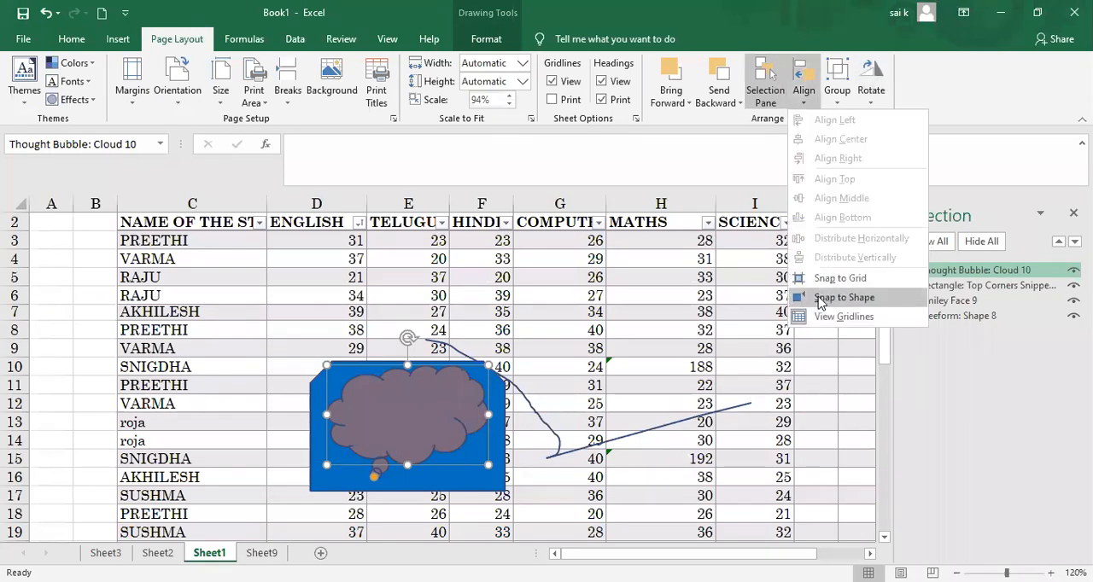
{"action": "left_click", "coordinate": [820, 298]}
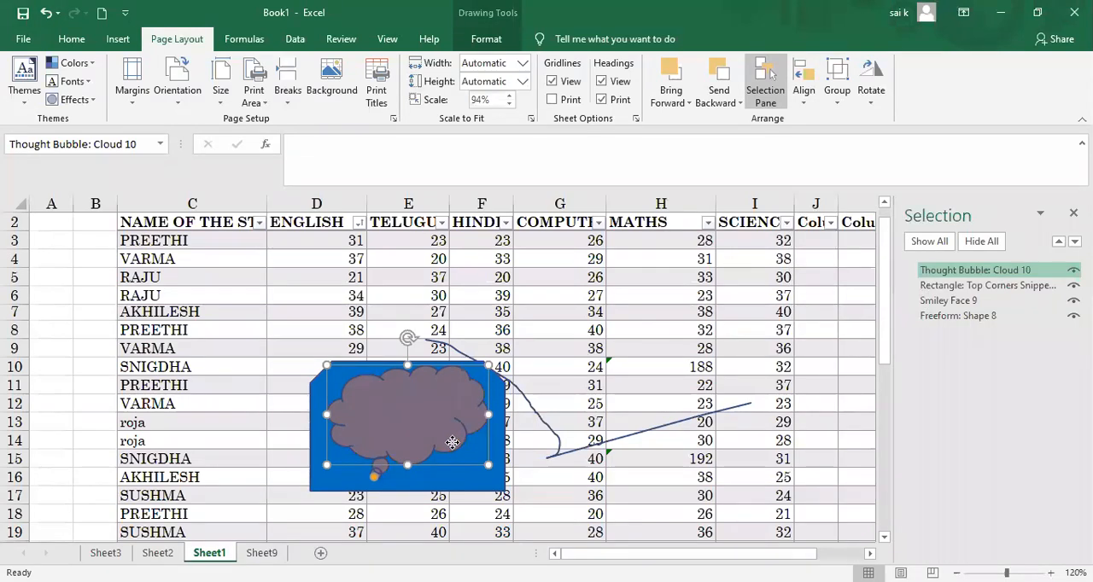
{"action": "left_click", "coordinate": [810, 101]}
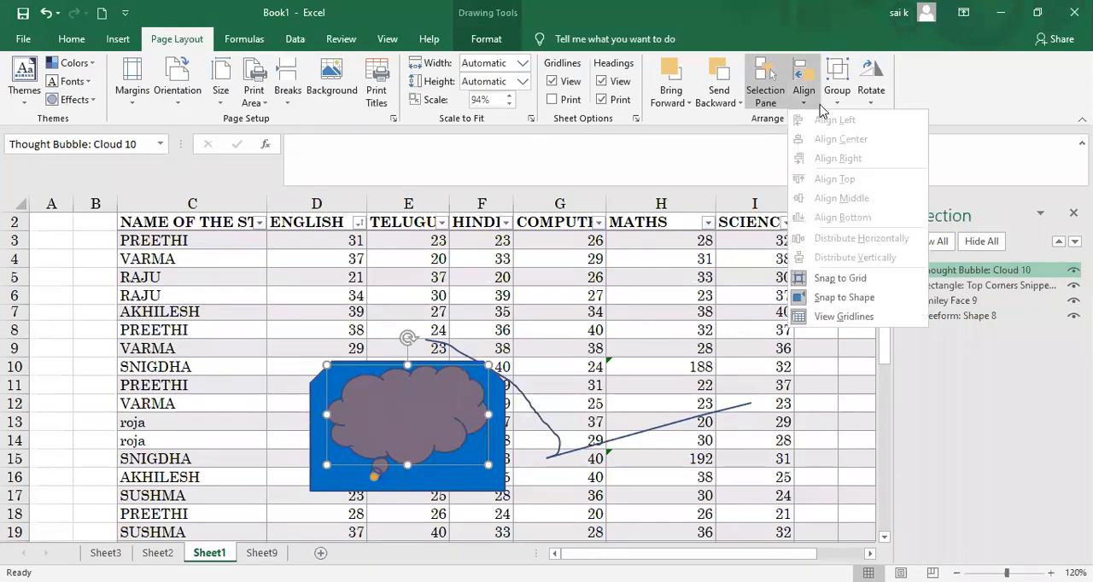
{"action": "left_click", "coordinate": [581, 339]}
{"action": "double_click", "coordinate": [578, 339]}
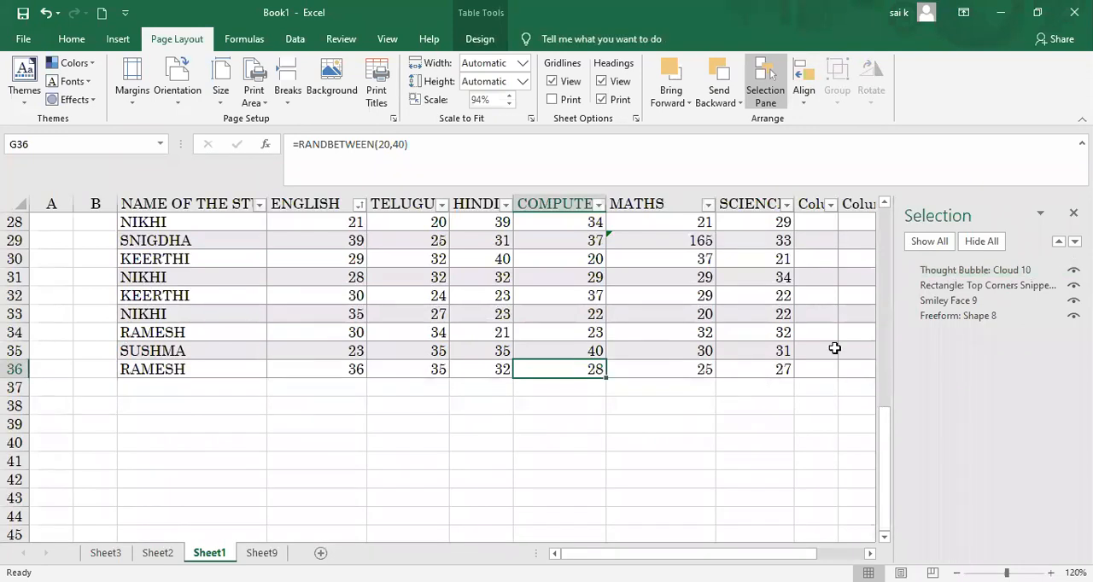
{"action": "scroll", "coordinate": [444, 388], "scroll_direction": "up", "scroll_amount": 9}
{"action": "left_click", "coordinate": [446, 395]}
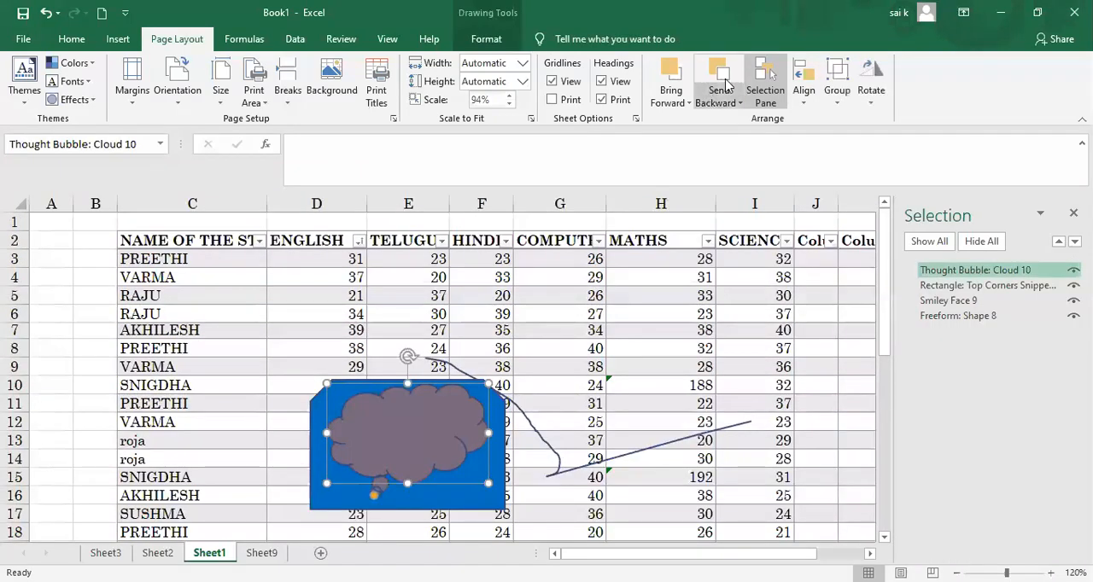
{"action": "left_click", "coordinate": [764, 96]}
{"action": "left_click", "coordinate": [765, 99]}
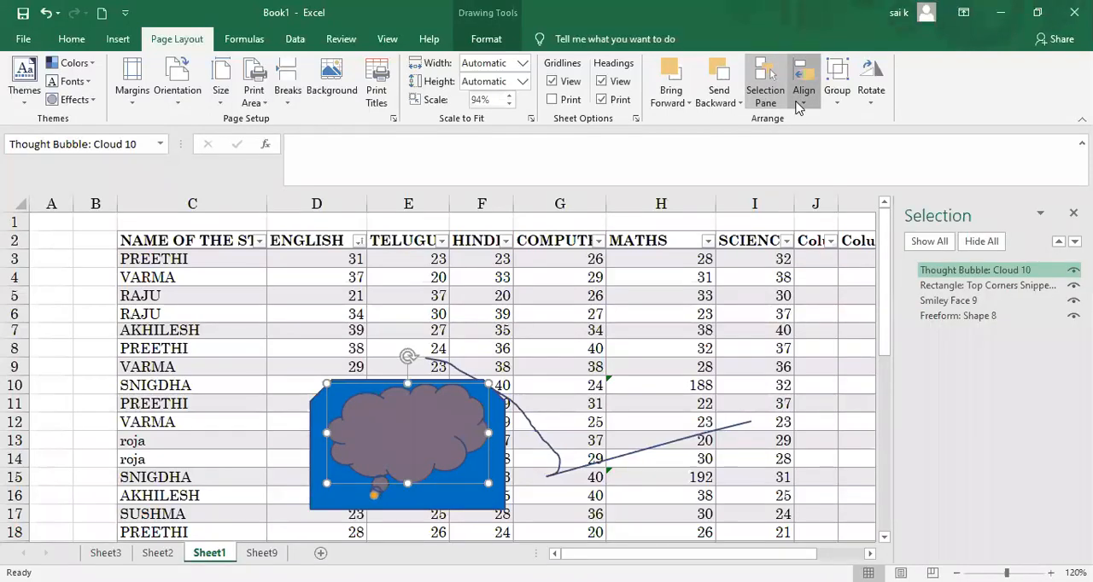
Step: Deselect the thought bubble cloud and toggle the Snap to Shape alignment option with a worksheet cell selected
{"action": "left_click", "coordinate": [800, 104]}
{"action": "key", "text": "Escape"}
{"action": "key", "text": "Escape"}
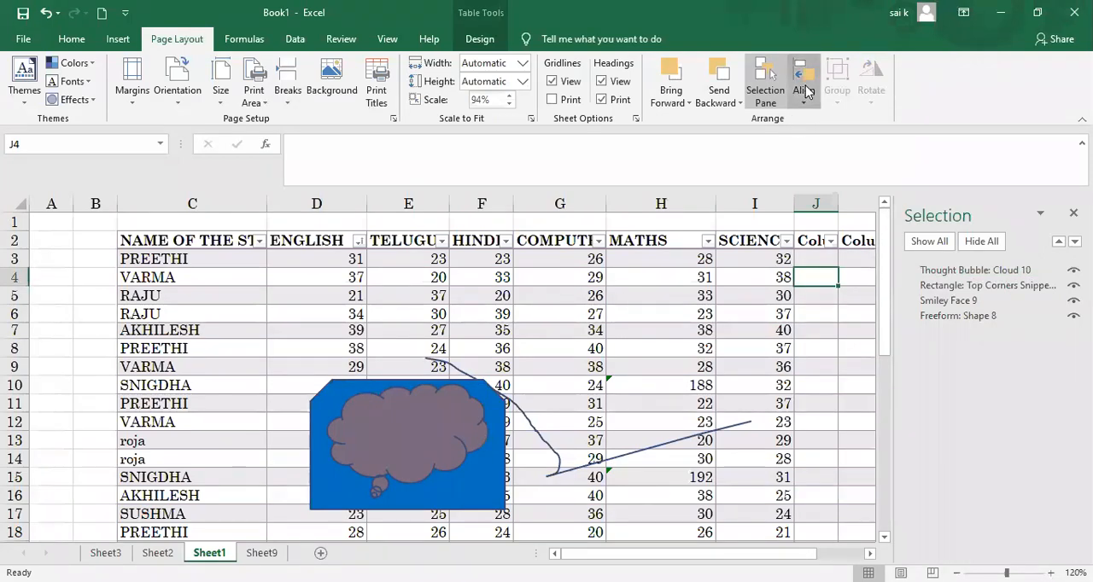
{"action": "left_click", "coordinate": [805, 93]}
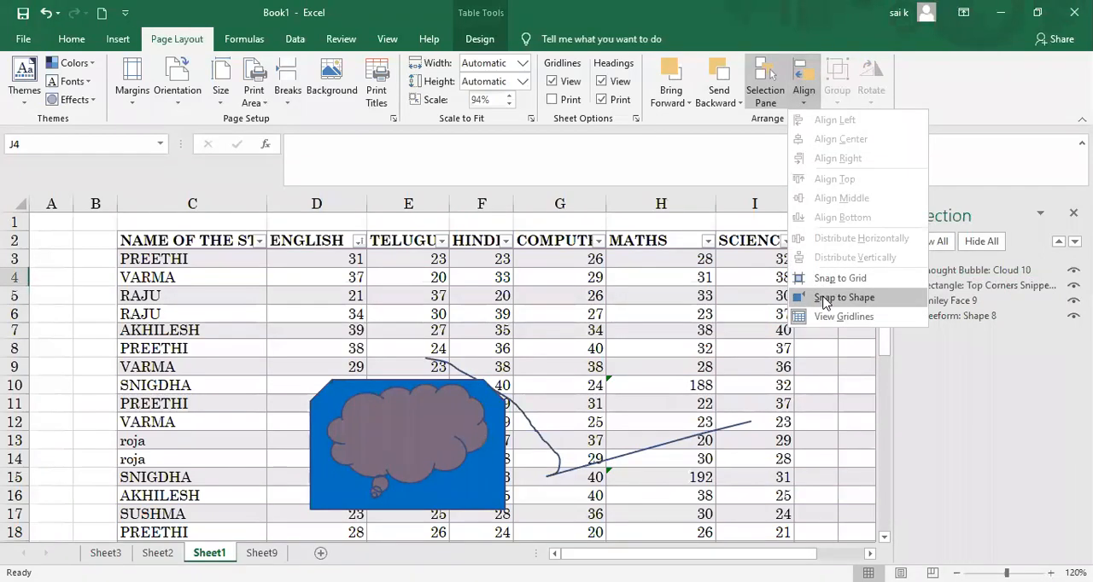
{"action": "left_click", "coordinate": [823, 298]}
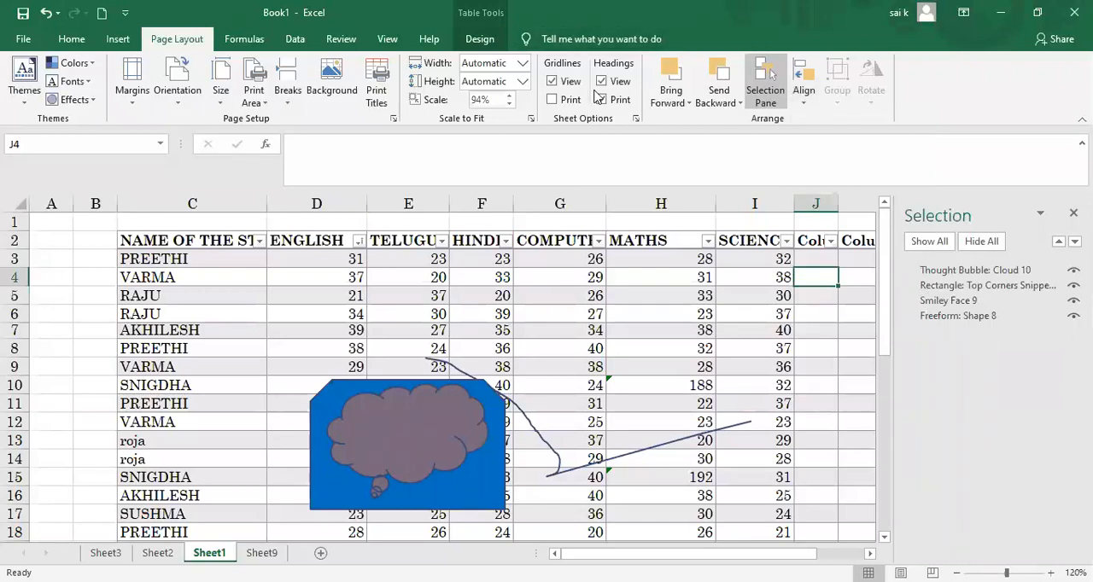
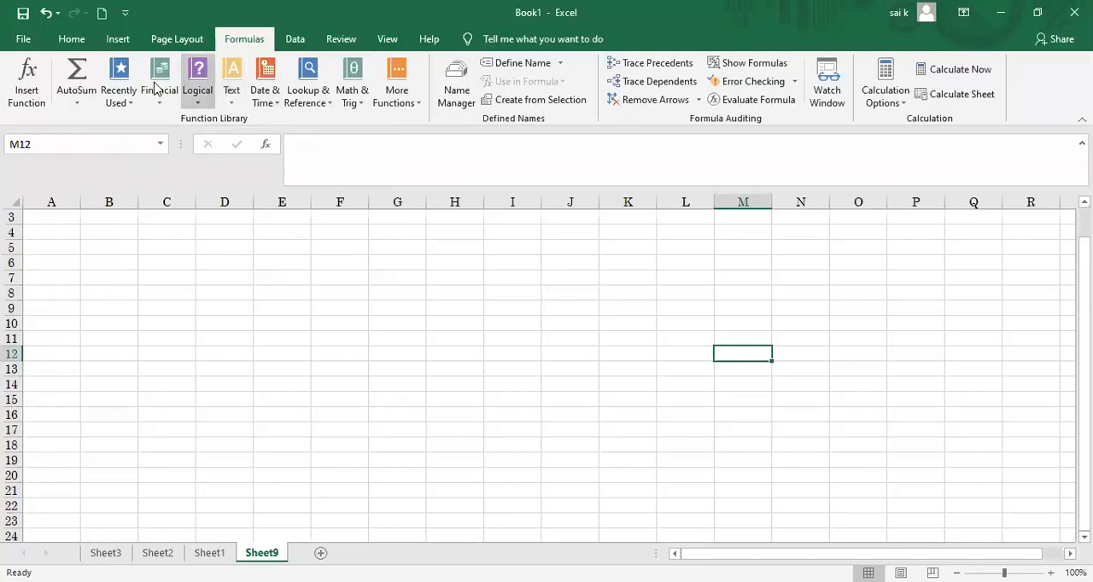
Step: View the Insert Function dialog for cell M12 and close it without inserting anything
{"action": "left_click", "coordinate": [27, 85]}
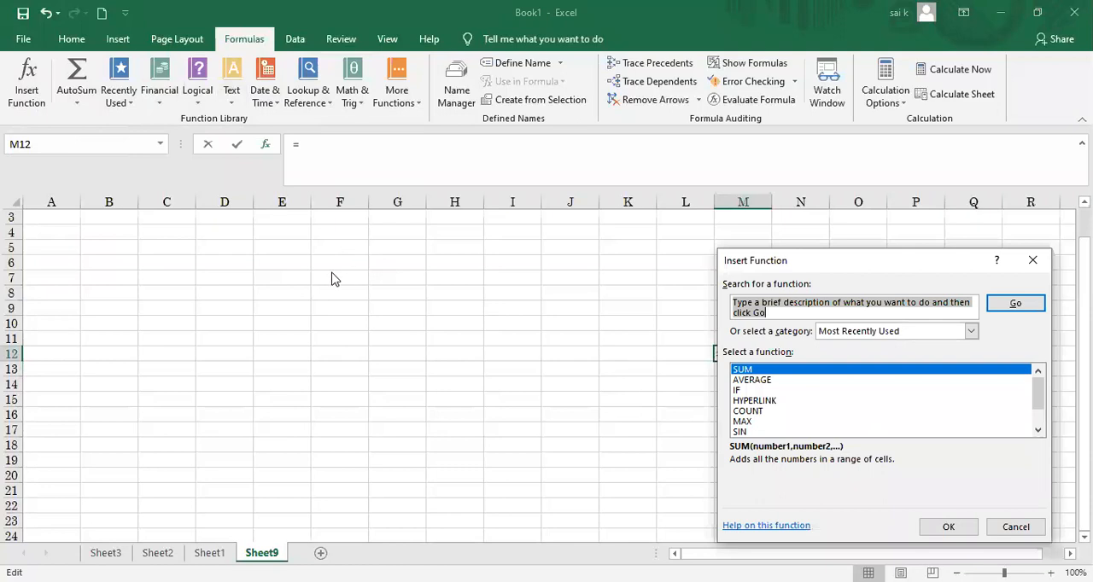
{"action": "left_click", "coordinate": [1034, 260]}
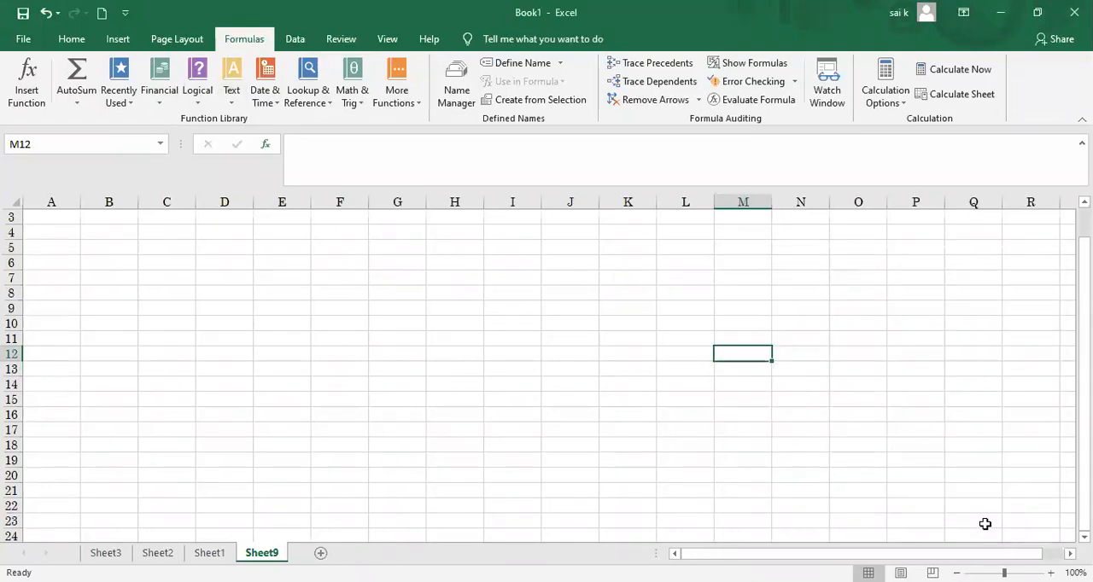
Step: Enter 1 in cell E9 and 5 in cells F9 and G9, with the sheet enlarged to 130%
{"action": "left_click", "coordinate": [1050, 573]}
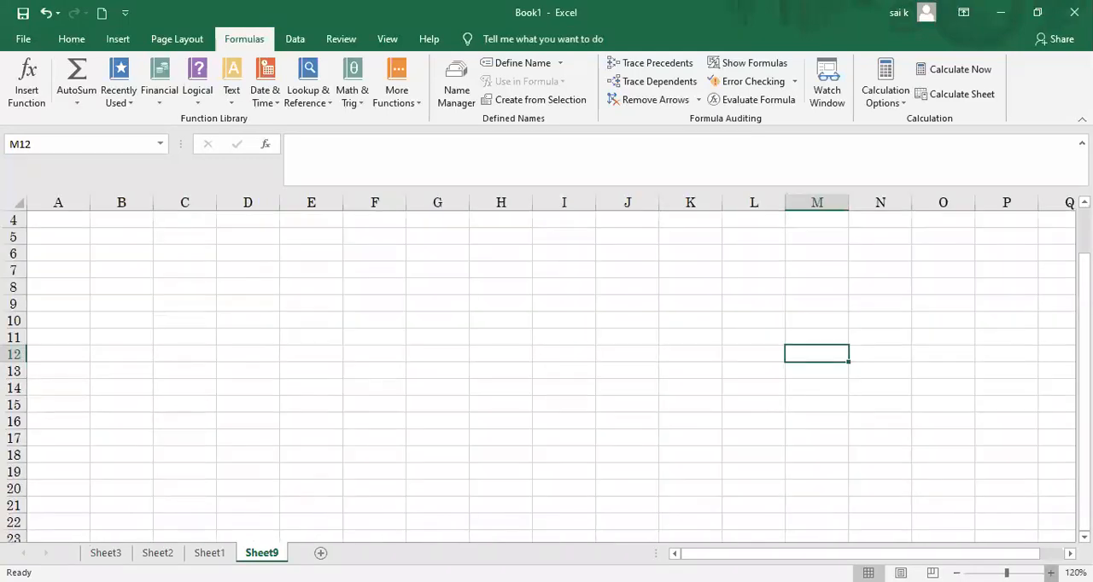
{"action": "left_click", "coordinate": [1050, 573]}
{"action": "left_click", "coordinate": [1050, 573]}
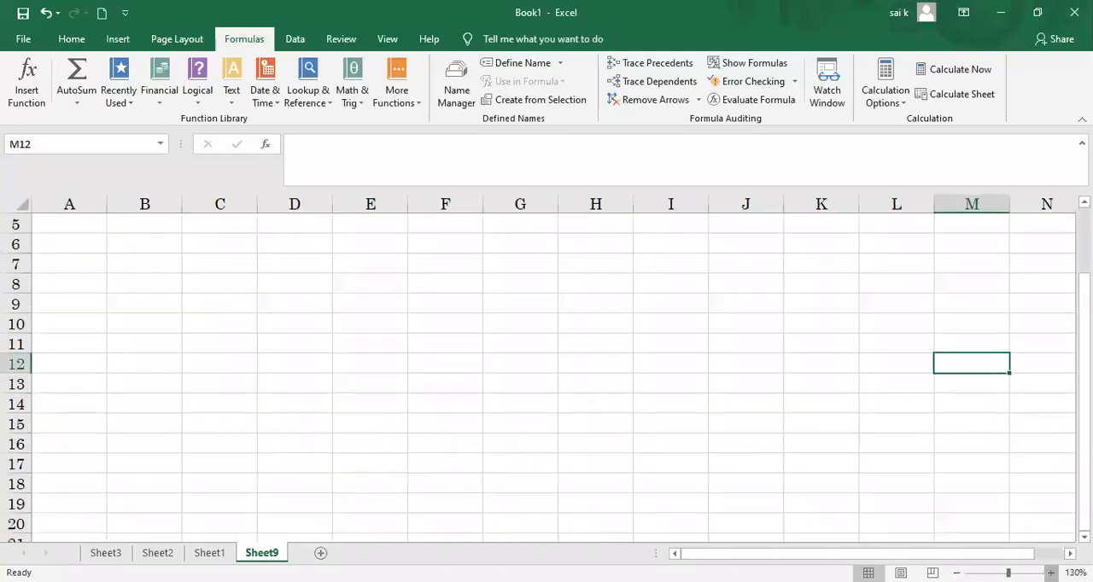
{"action": "left_click", "coordinate": [369, 307]}
{"action": "type", "text": "1"}
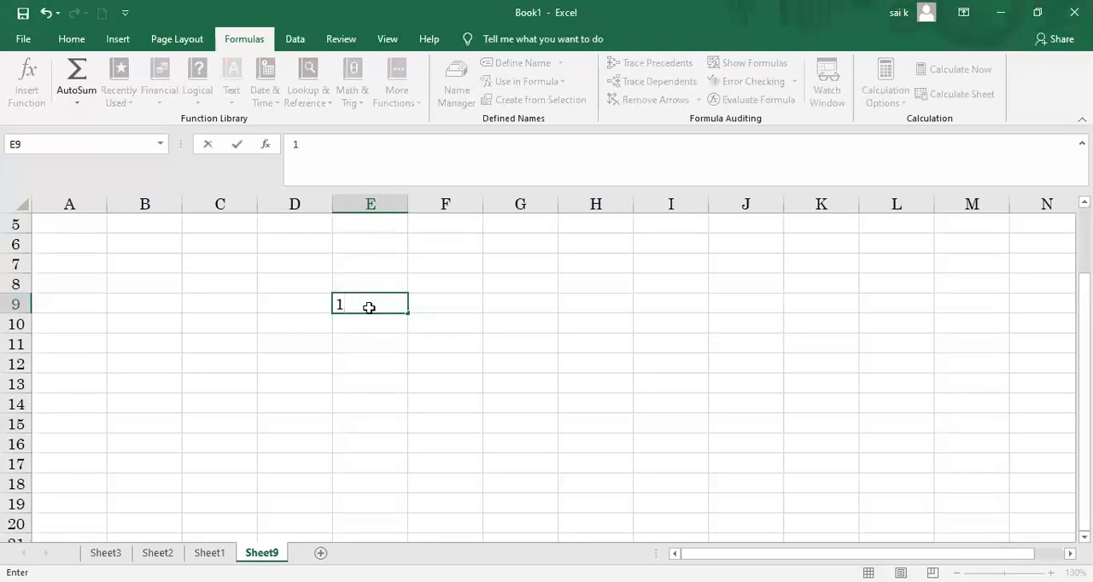
{"action": "key", "text": "Tab"}
{"action": "key", "text": "Tab"}
{"action": "type", "text": "5"}
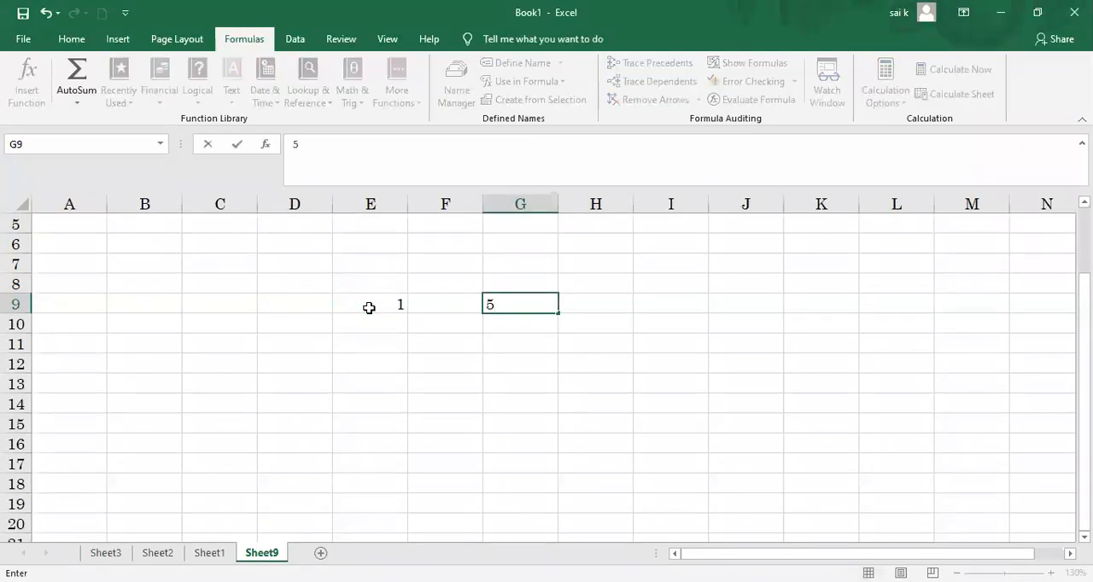
{"action": "key", "text": "Tab"}
{"action": "key", "text": "Left"}
{"action": "key", "text": "Left"}
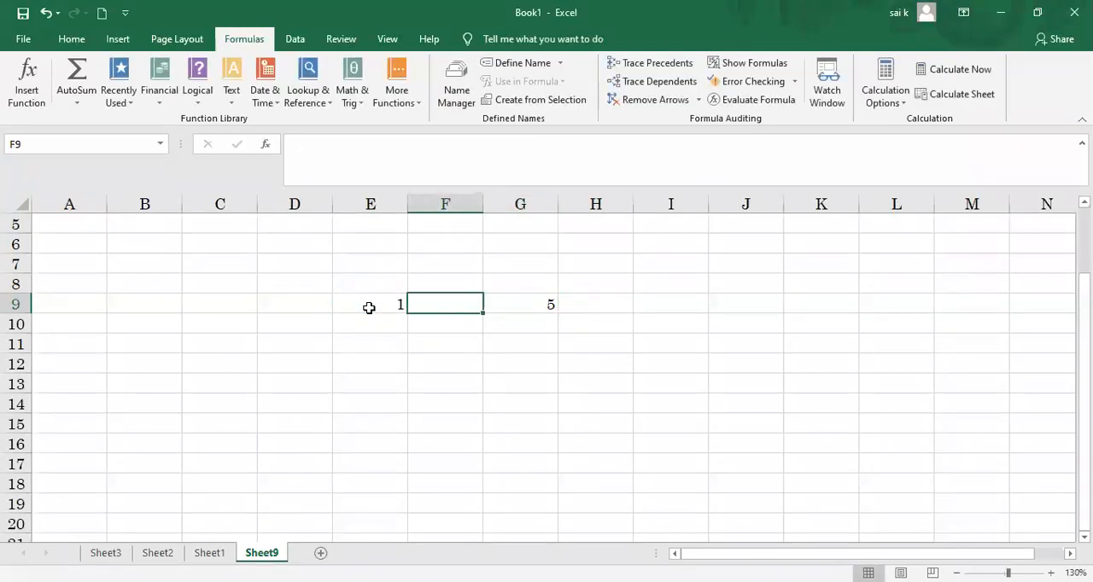
{"action": "type", "text": "5"}
{"action": "key", "text": "Tab"}
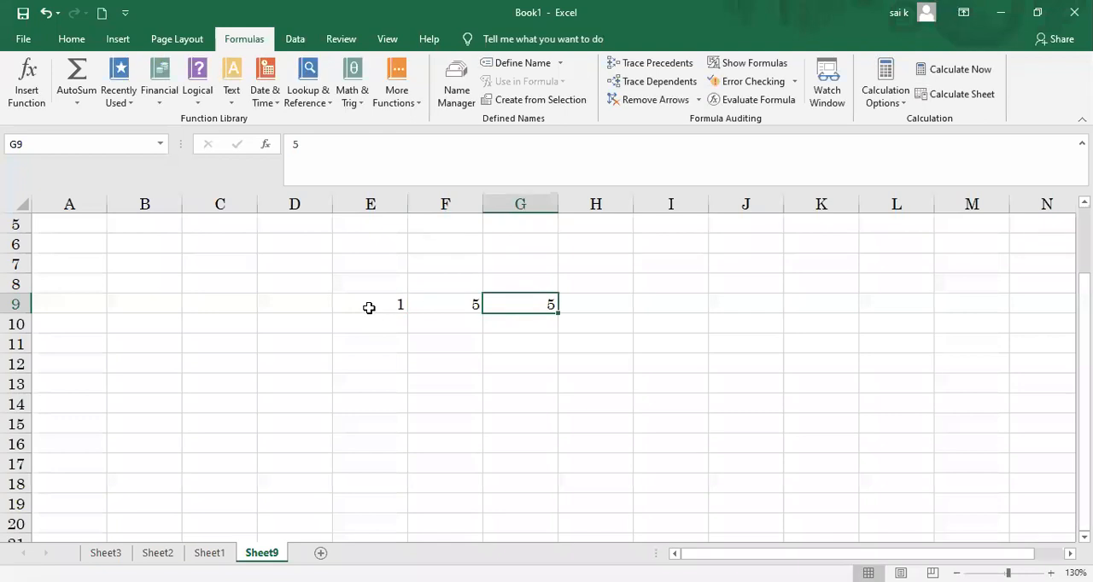
Step: Clear cell G9, look through the most recently used functions, and insert the SUM function there
{"action": "key", "text": "BackSpace"}
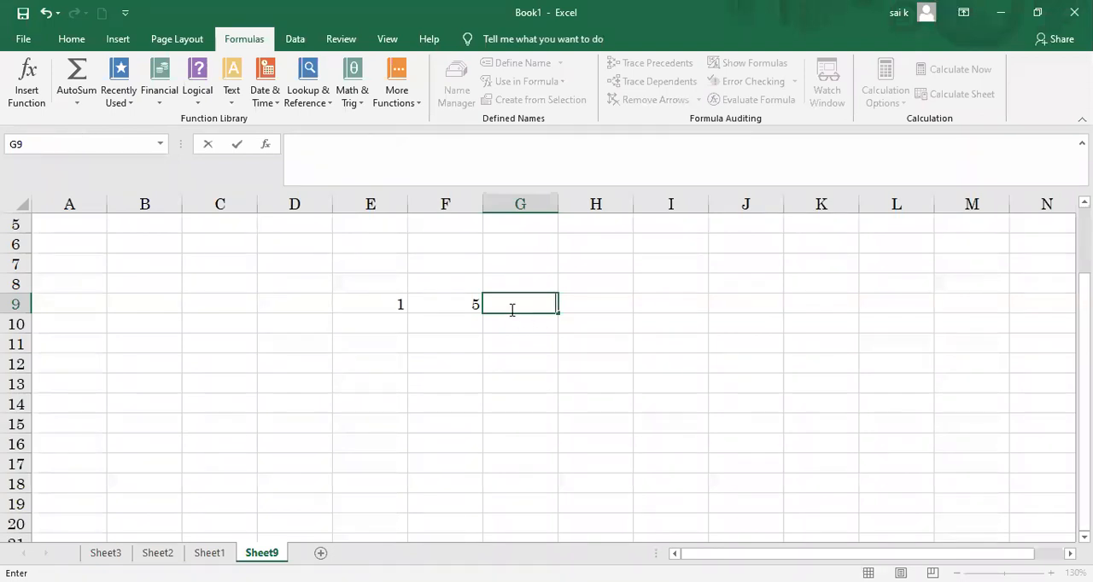
{"action": "type", "text": "="}
{"action": "key", "text": "BackSpace"}
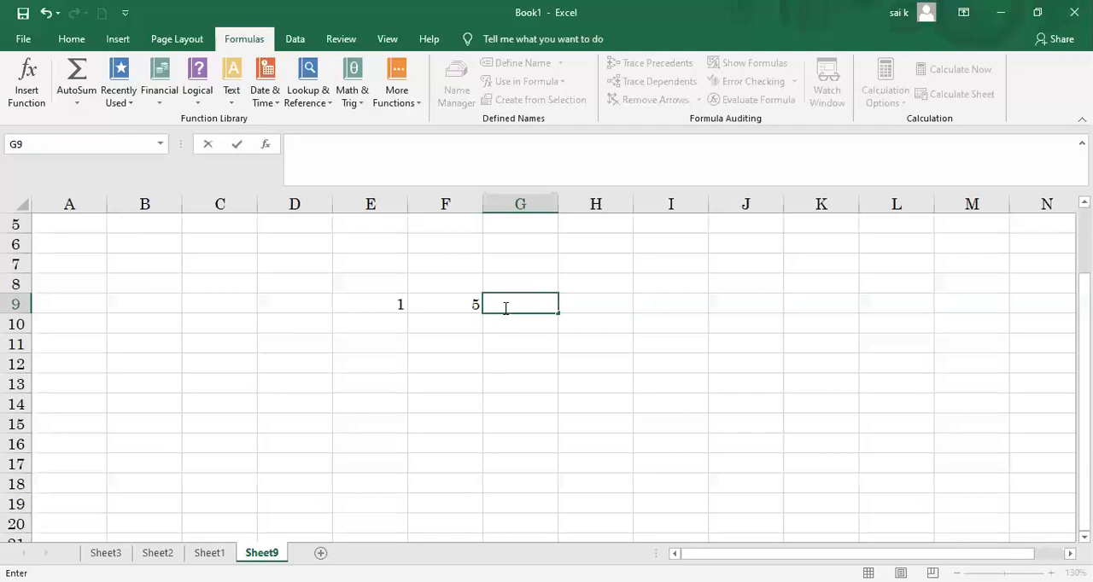
{"action": "left_click", "coordinate": [37, 100]}
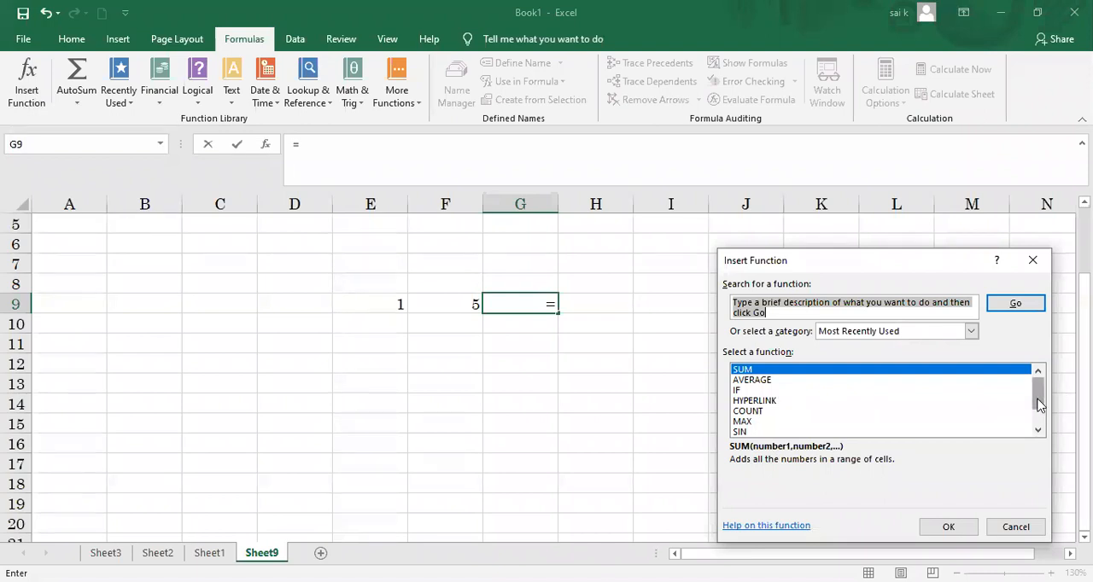
{"action": "left_click_drag", "start_coordinate": [1037, 404], "coordinate": [1037, 419]}
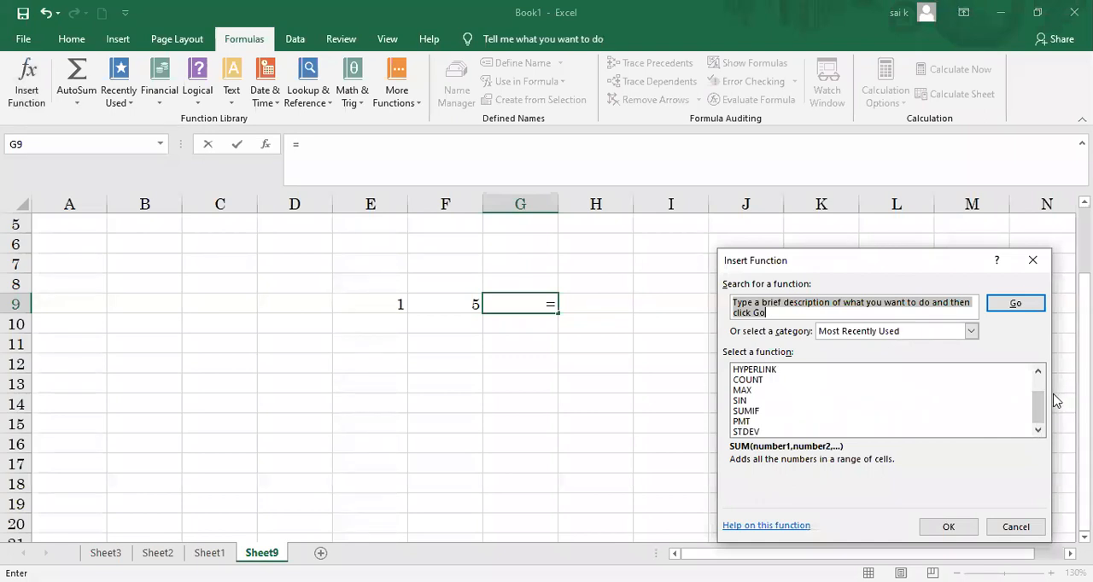
{"action": "left_click_drag", "start_coordinate": [1037, 402], "coordinate": [1036, 381]}
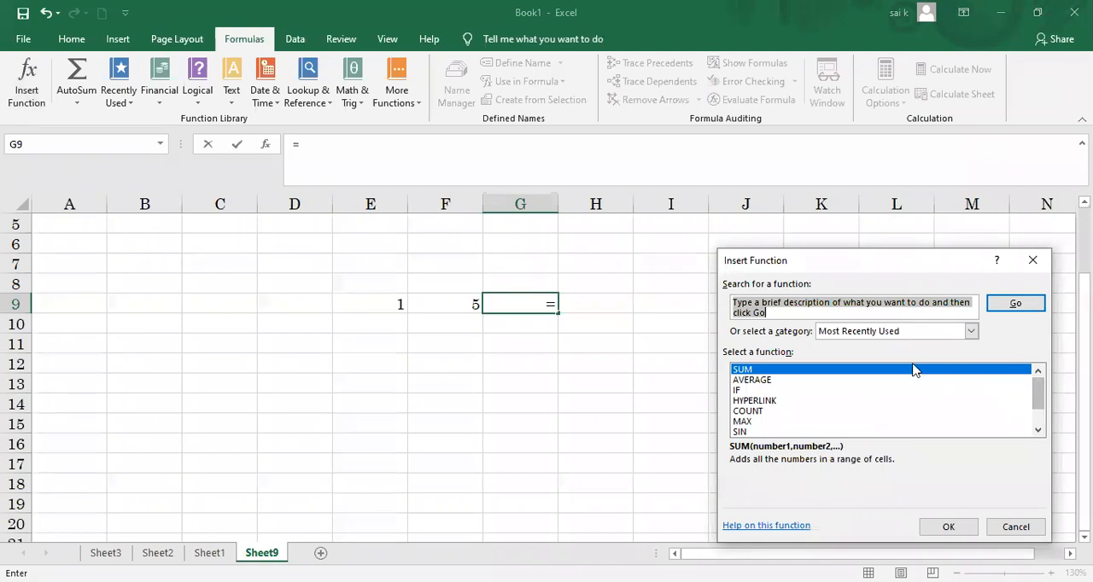
{"action": "left_click", "coordinate": [946, 531]}
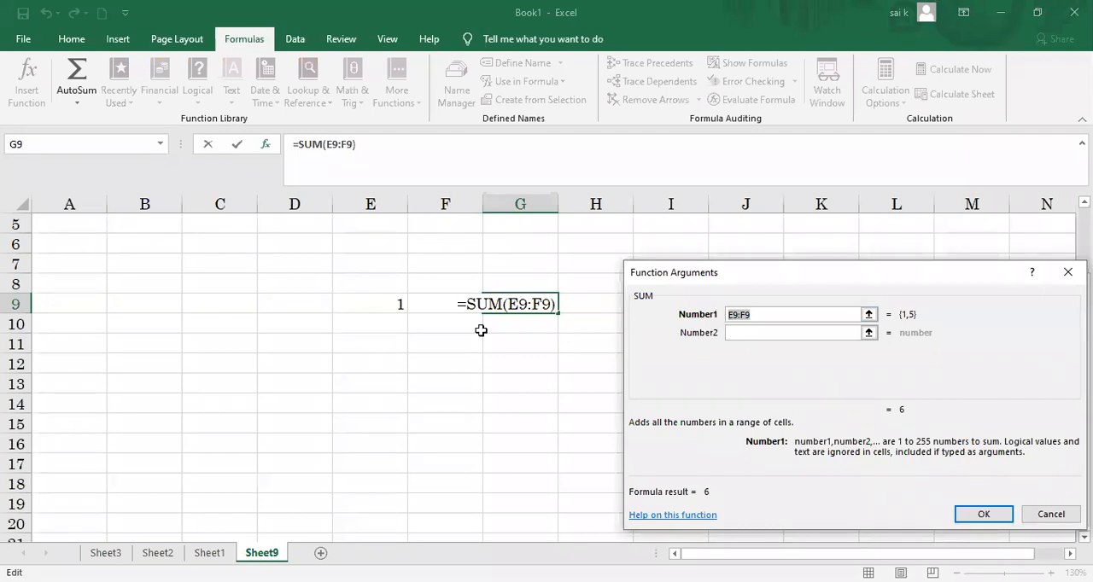
{"action": "left_click", "coordinate": [388, 303]}
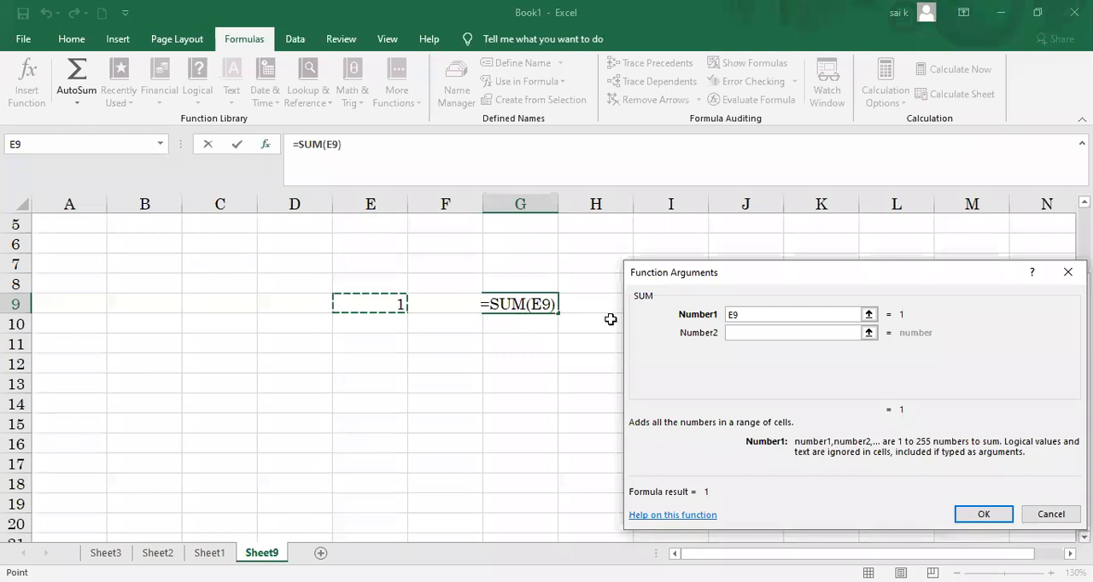
{"action": "left_click", "coordinate": [459, 303]}
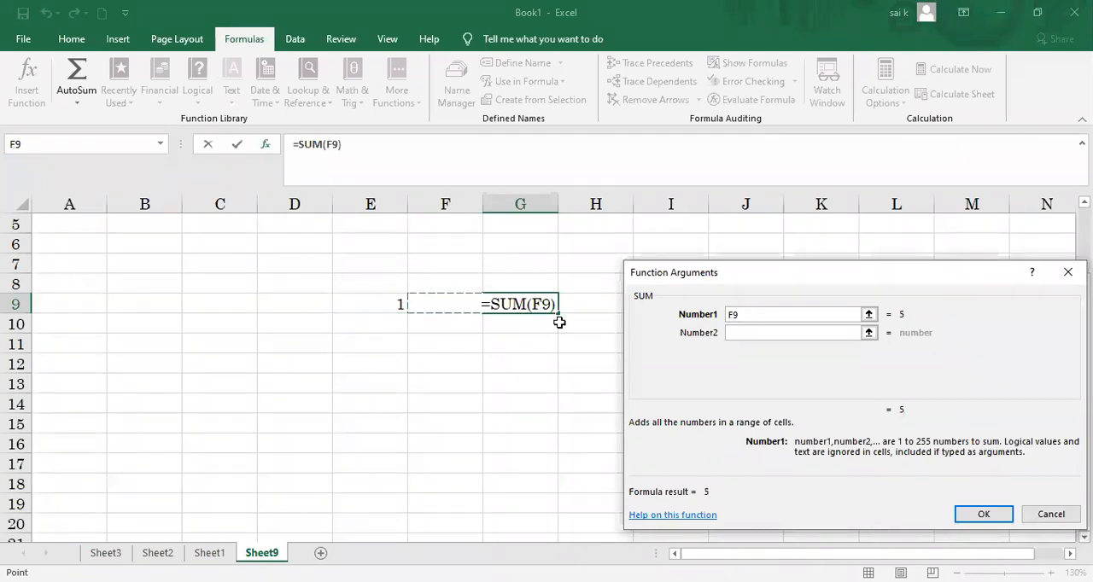
{"action": "left_click", "coordinate": [540, 304]}
{"action": "key", "text": "BackSpace"}
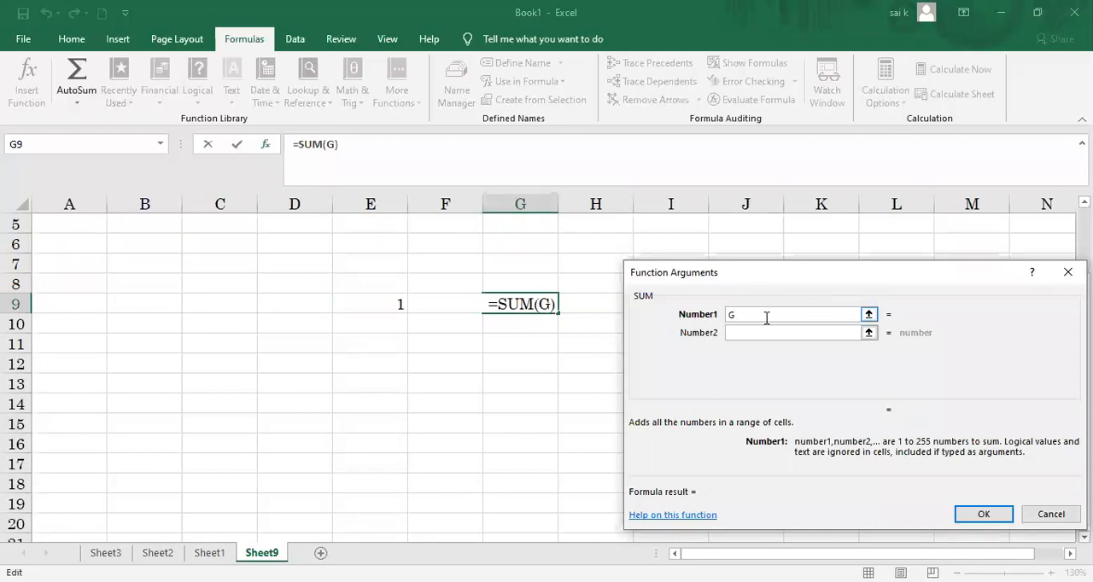
{"action": "key", "text": "BackSpace"}
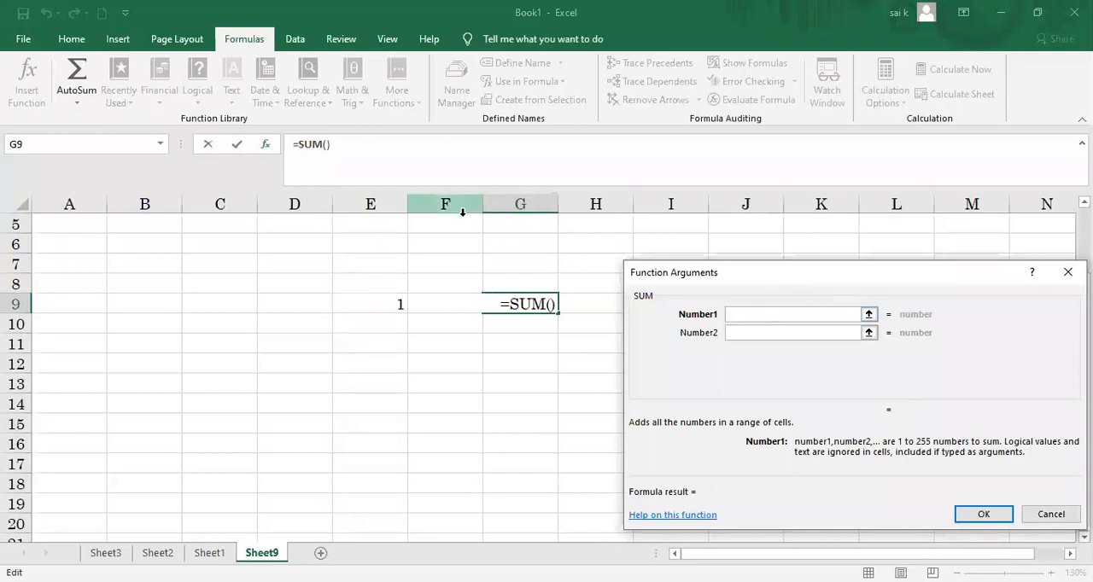
{"action": "left_click", "coordinate": [429, 369]}
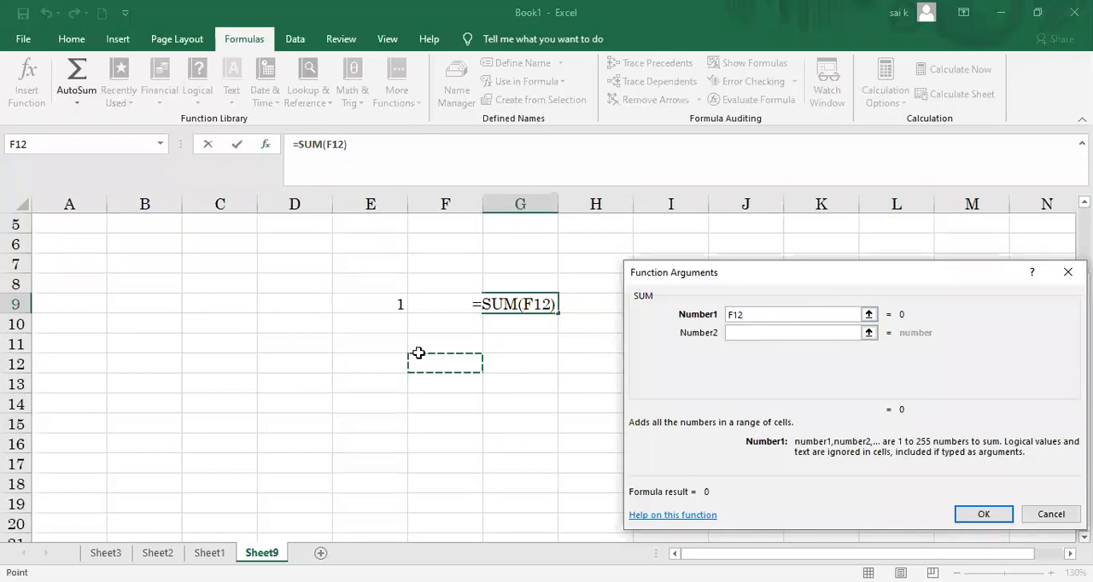
{"action": "type", "text": "1"}
{"action": "key", "text": "BackSpace"}
{"action": "key", "text": "BackSpace"}
{"action": "key", "text": "BackSpace"}
{"action": "key", "text": "BackSpace"}
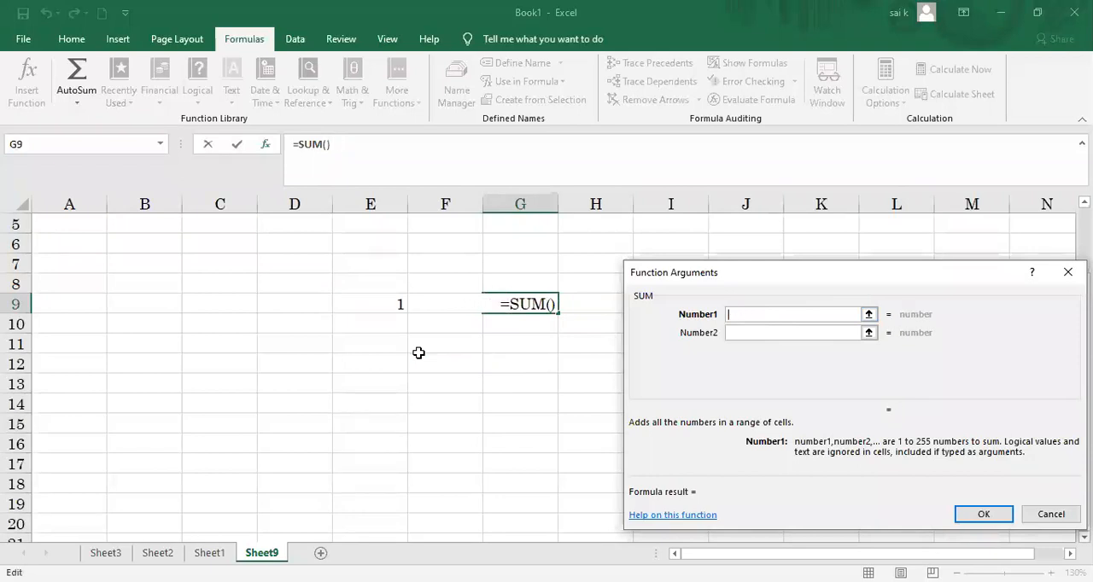
{"action": "left_click", "coordinate": [453, 304]}
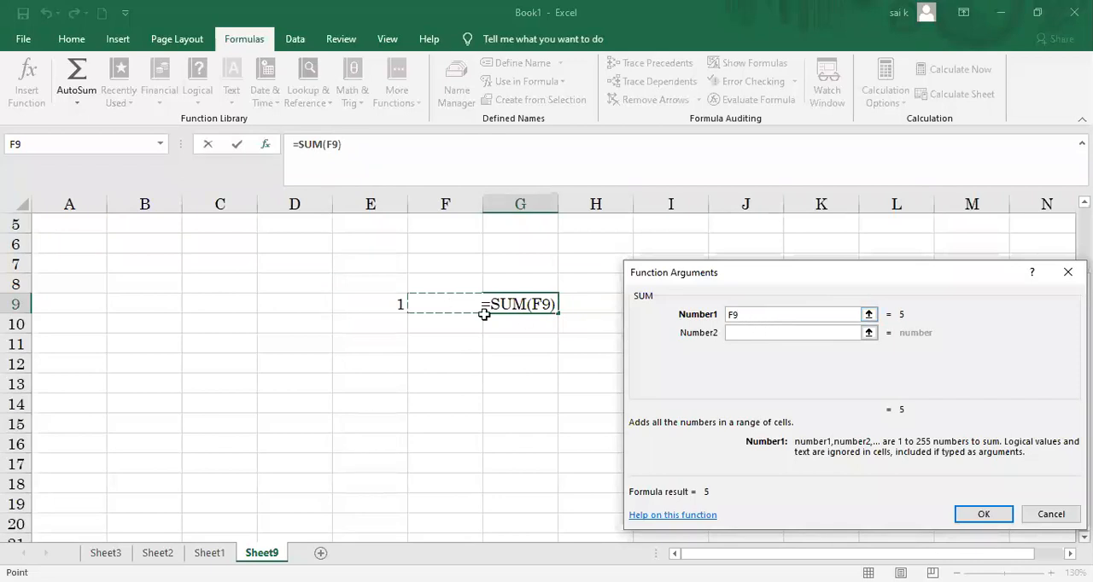
Step: Set the SUM arguments to E9 for Number1 and F9 for Number2, and confirm the formula in G9
{"action": "left_click", "coordinate": [390, 305]}
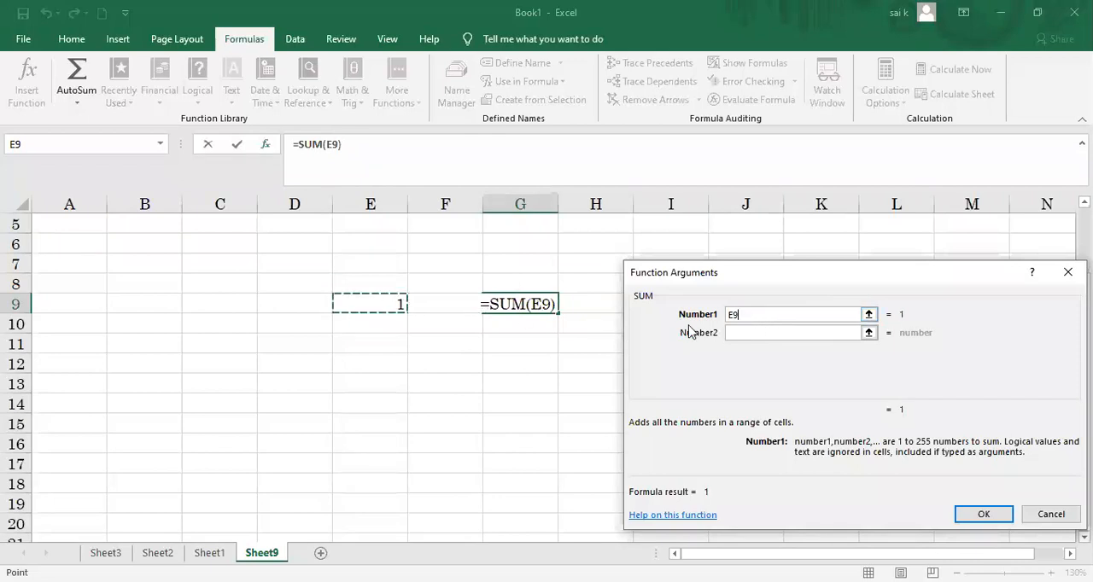
{"action": "left_click", "coordinate": [743, 332]}
{"action": "left_click", "coordinate": [461, 307]}
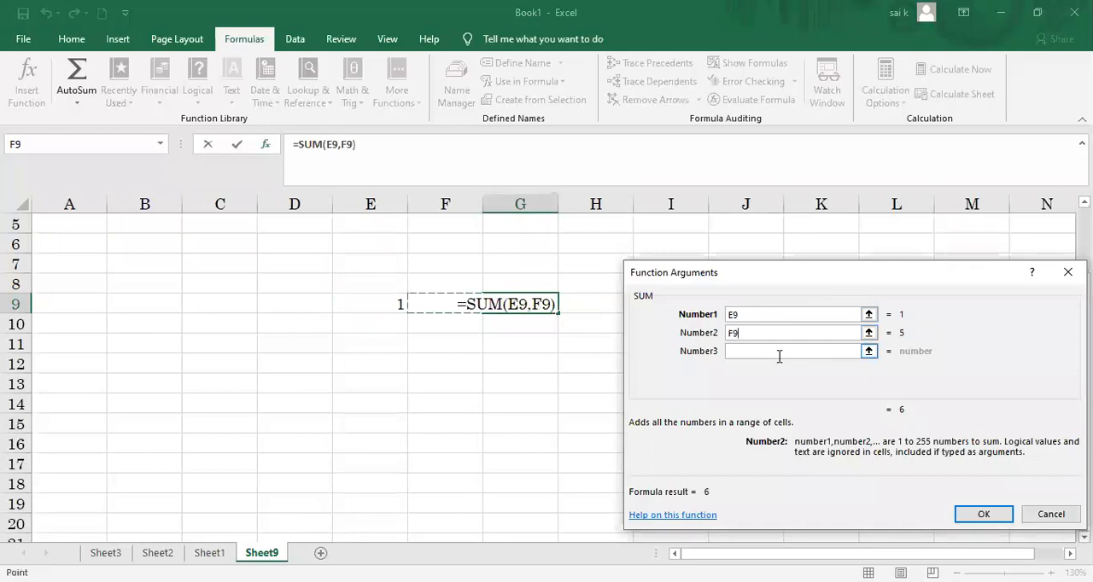
{"action": "left_click", "coordinate": [983, 515]}
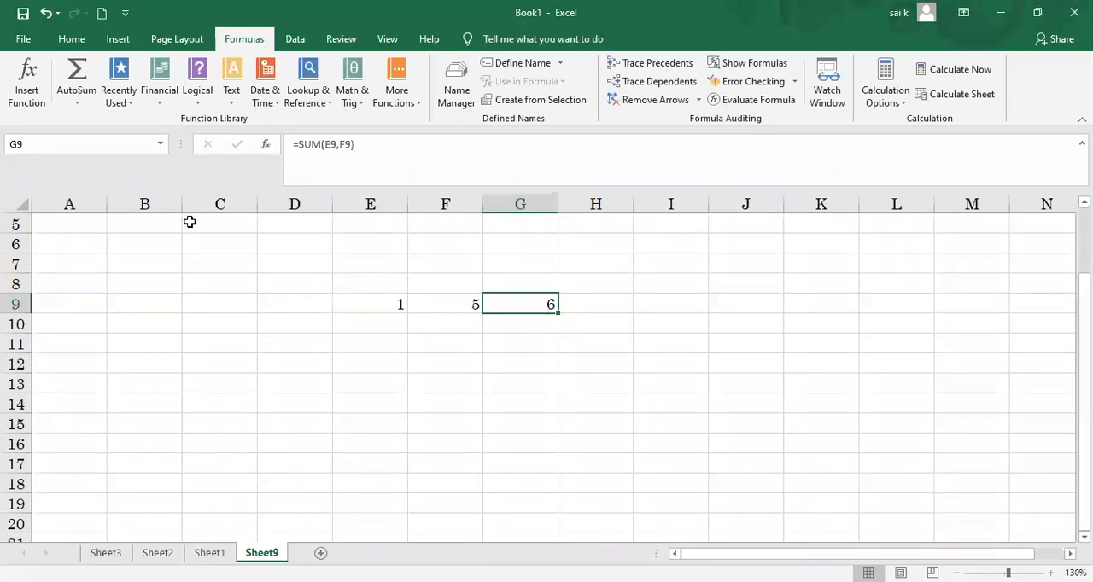
Step: Reopen the SUM arguments of G9, reveal the additional number fields up to Number5, and close without changes
{"action": "left_click", "coordinate": [24, 94]}
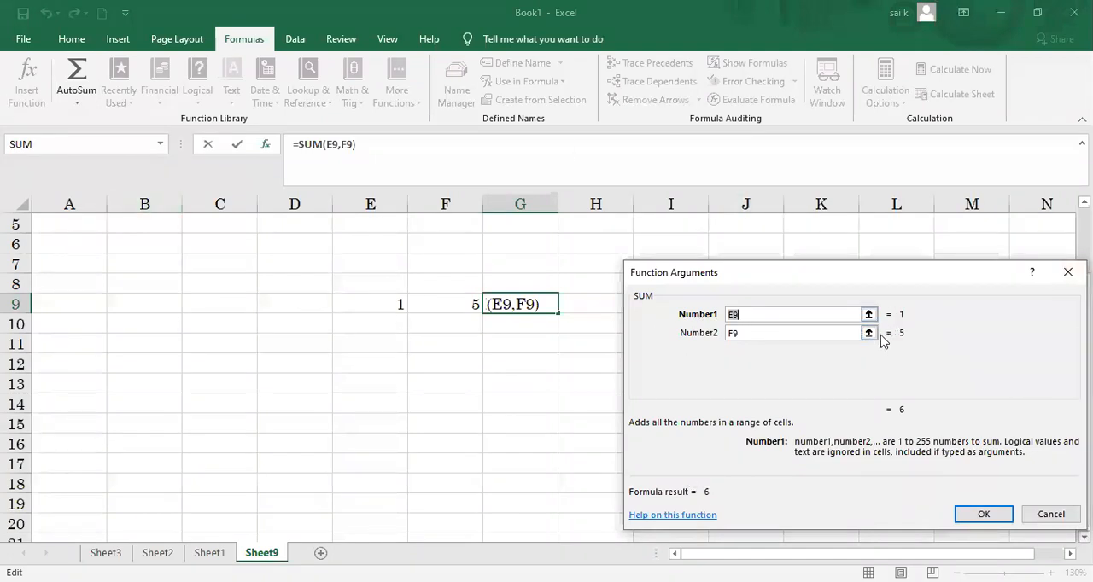
{"action": "left_click", "coordinate": [808, 337]}
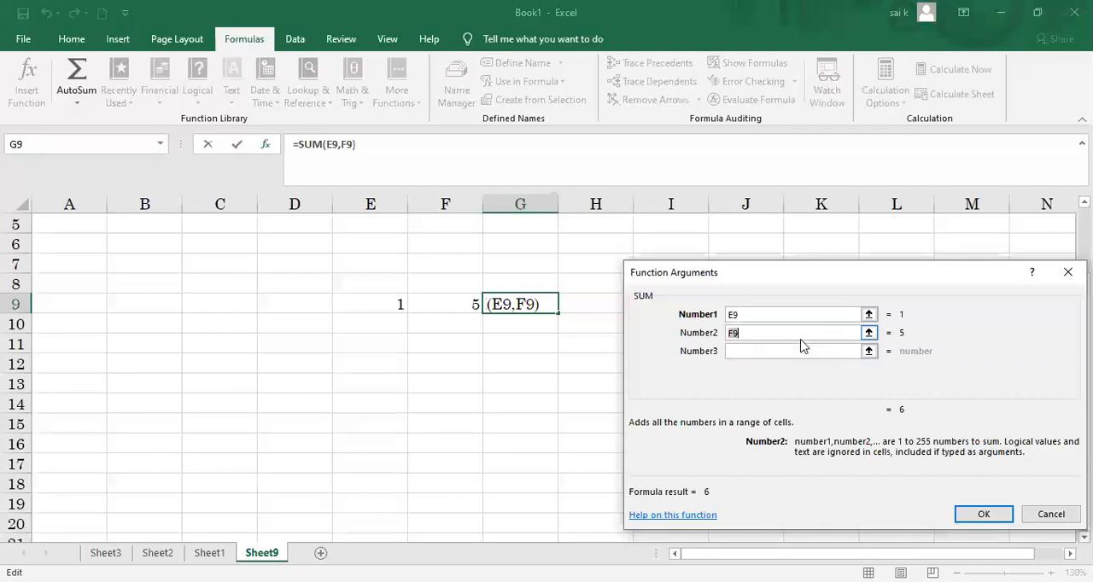
{"action": "left_click", "coordinate": [793, 350]}
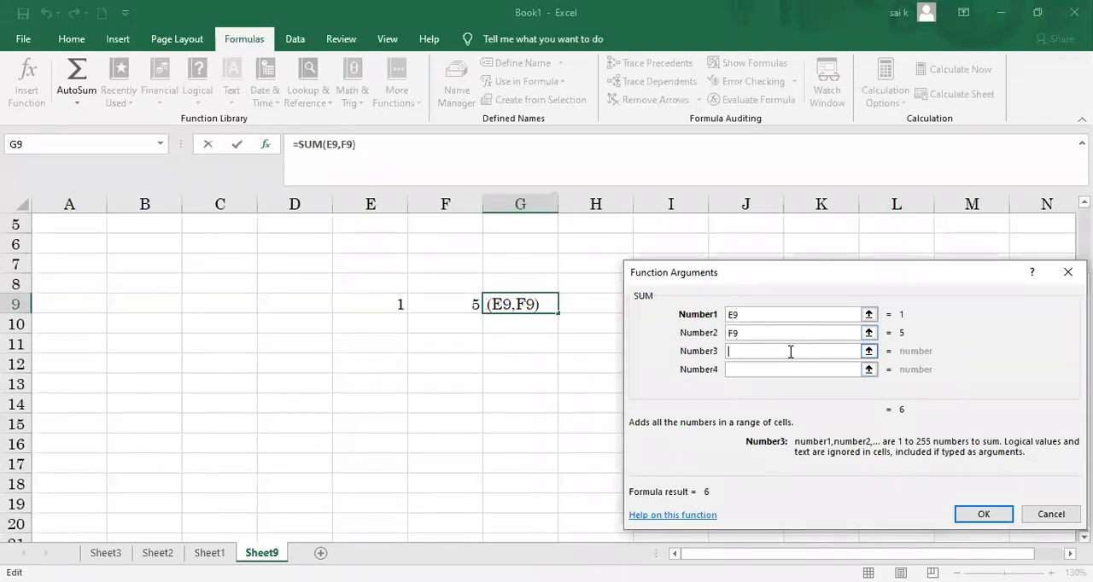
{"action": "left_click", "coordinate": [778, 369]}
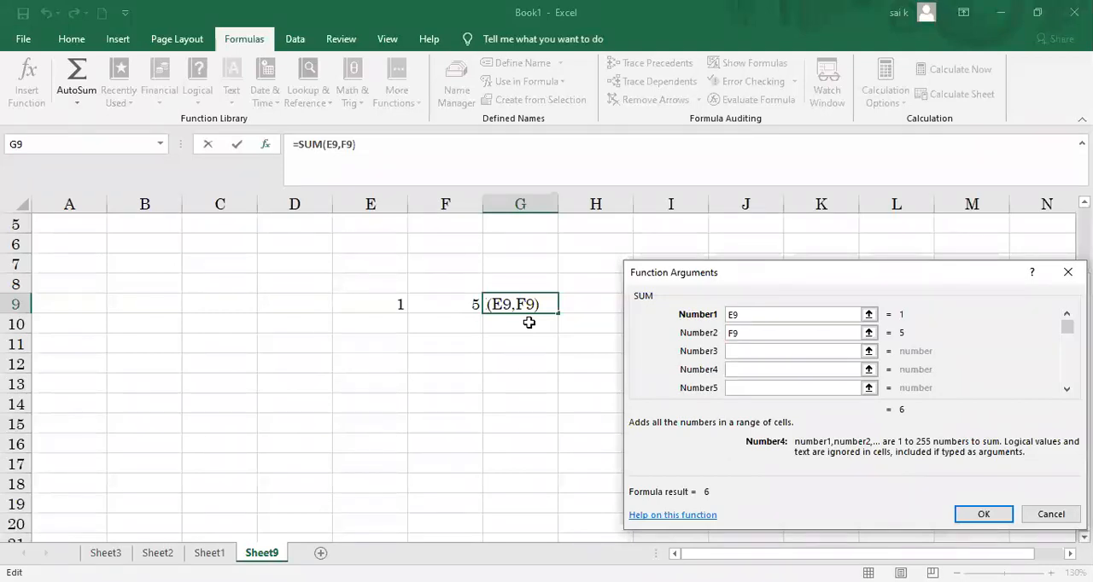
{"action": "left_click", "coordinate": [1068, 271]}
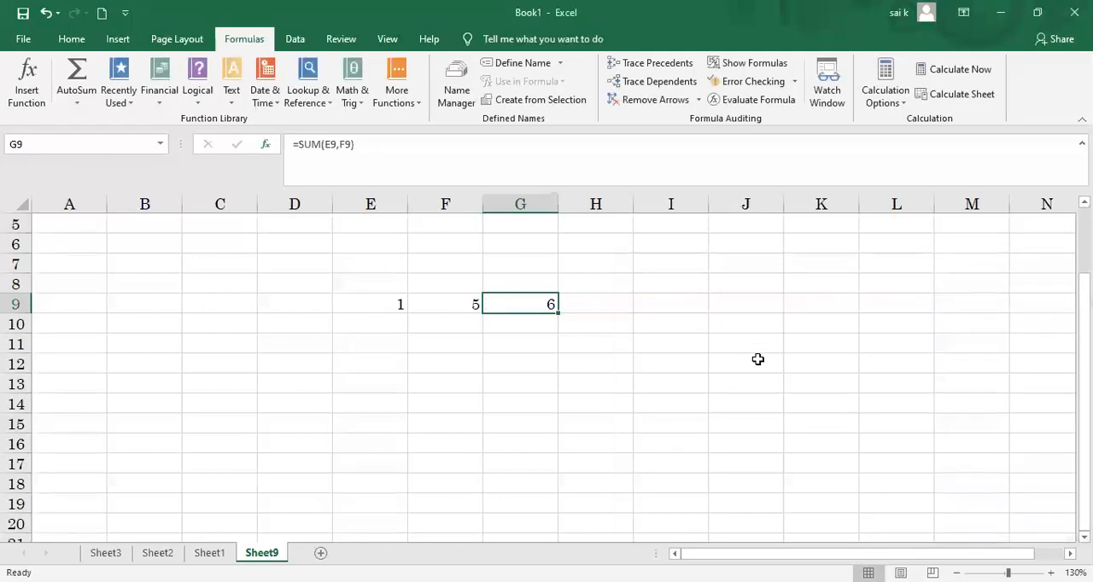
Step: View the AutoSum function choices for cell G9 and close the list without applying one
{"action": "left_click", "coordinate": [23, 103]}
{"action": "left_click", "coordinate": [76, 108]}
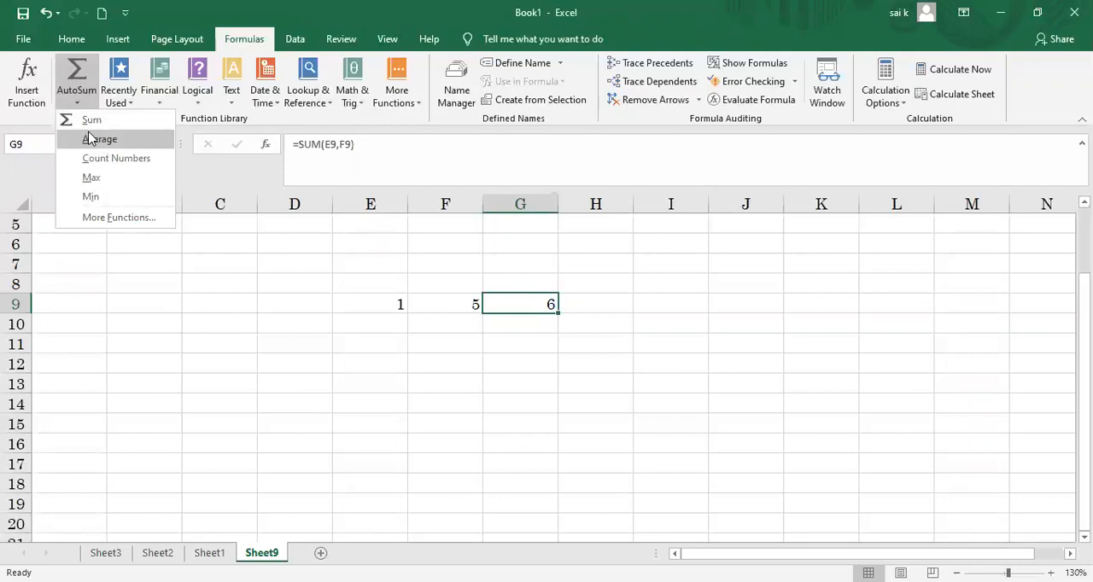
{"action": "left_click", "coordinate": [378, 299]}
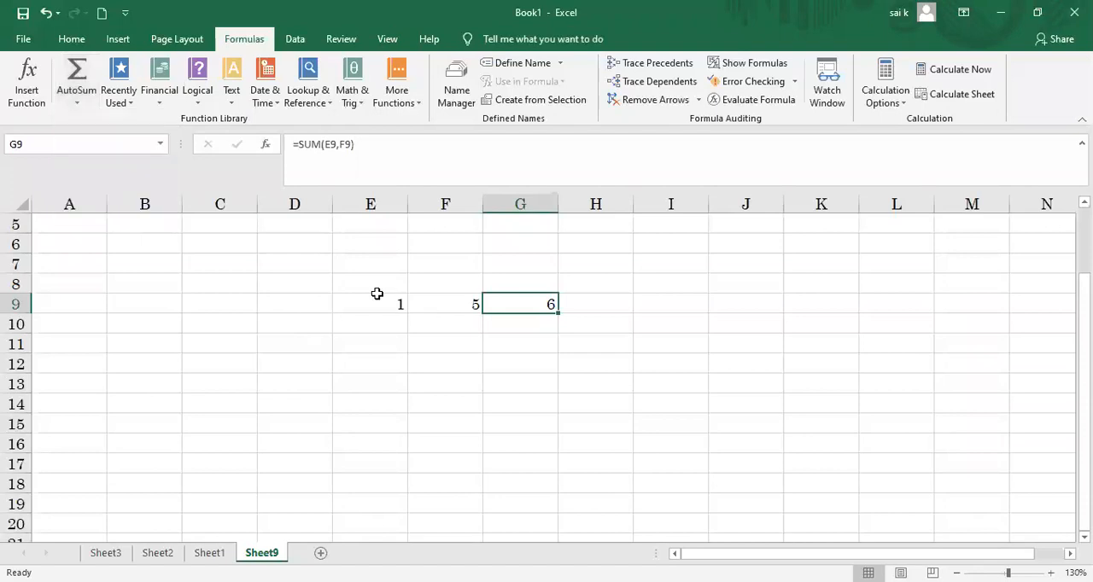
Step: Add more sample numbers to row 9 of Sheet9: 5 in D9, 9 in C9 and 83 in B9
{"action": "left_click", "coordinate": [293, 299]}
{"action": "type", "text": "5"}
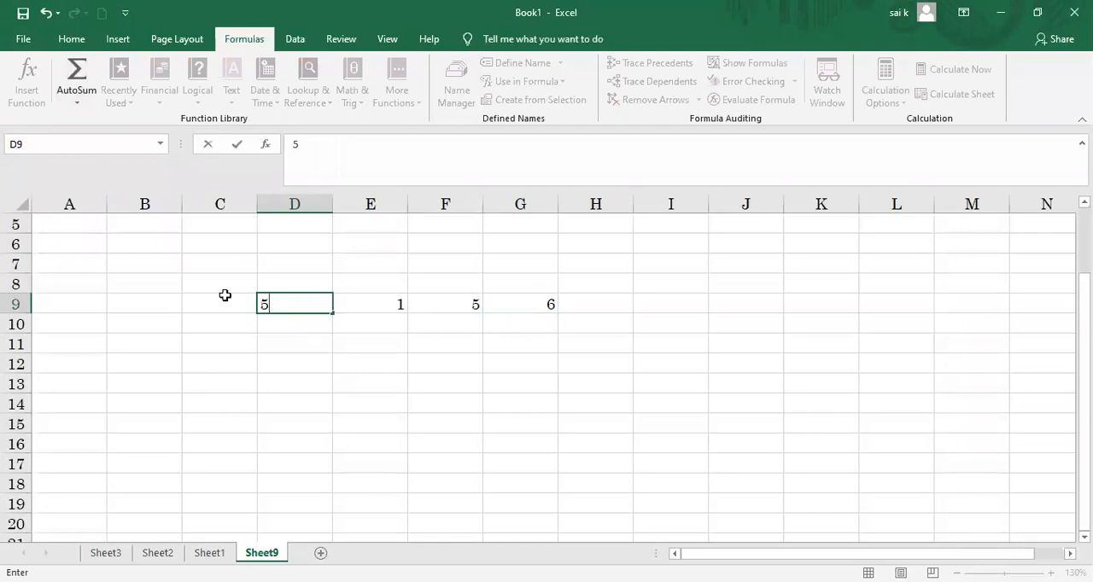
{"action": "left_click", "coordinate": [217, 295]}
{"action": "type", "text": "9"}
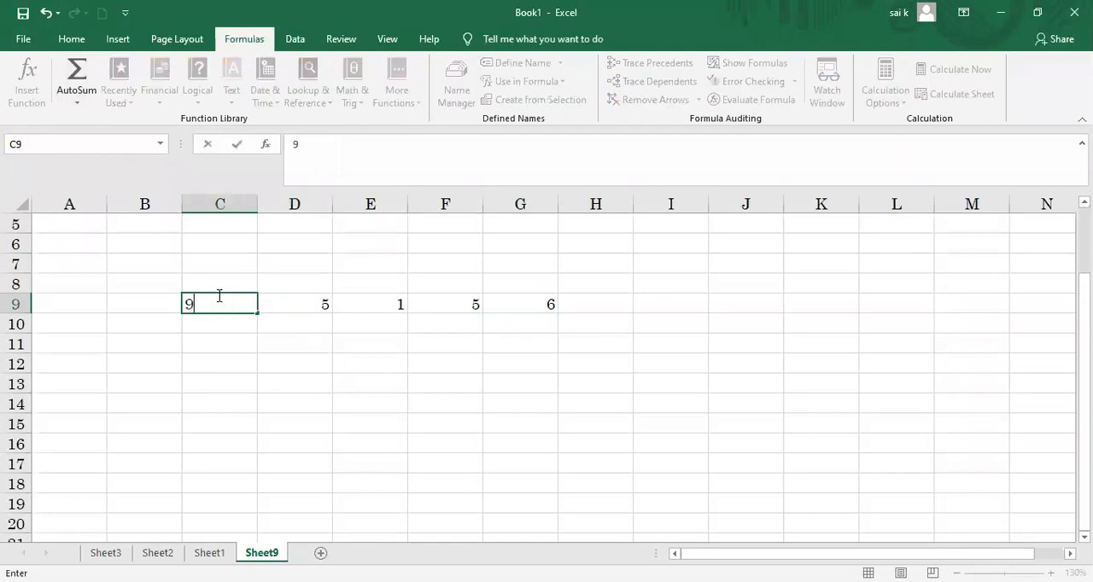
{"action": "left_click", "coordinate": [134, 302]}
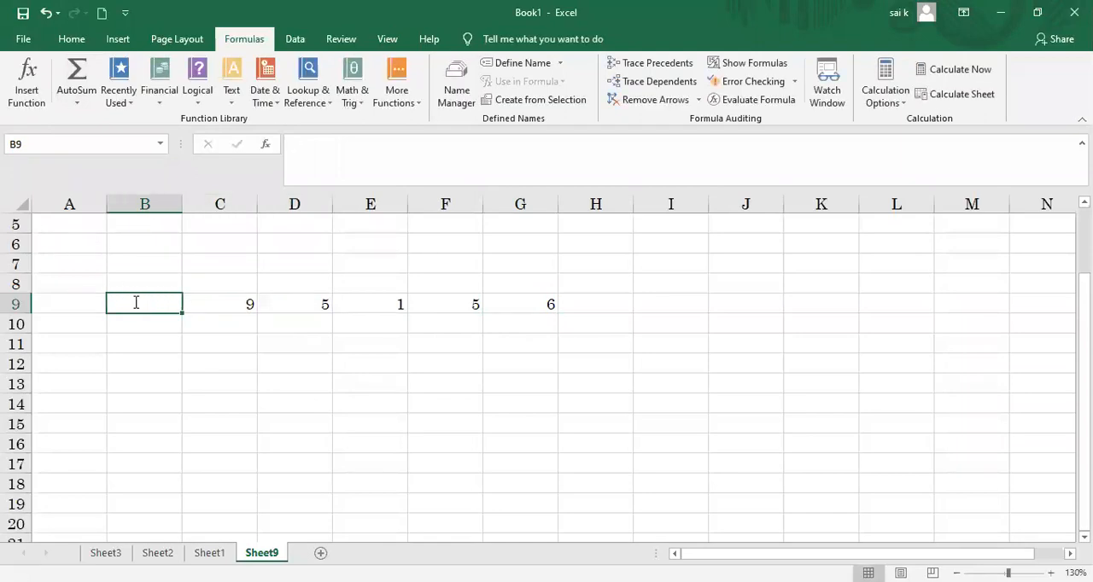
{"action": "type", "text": "8"}
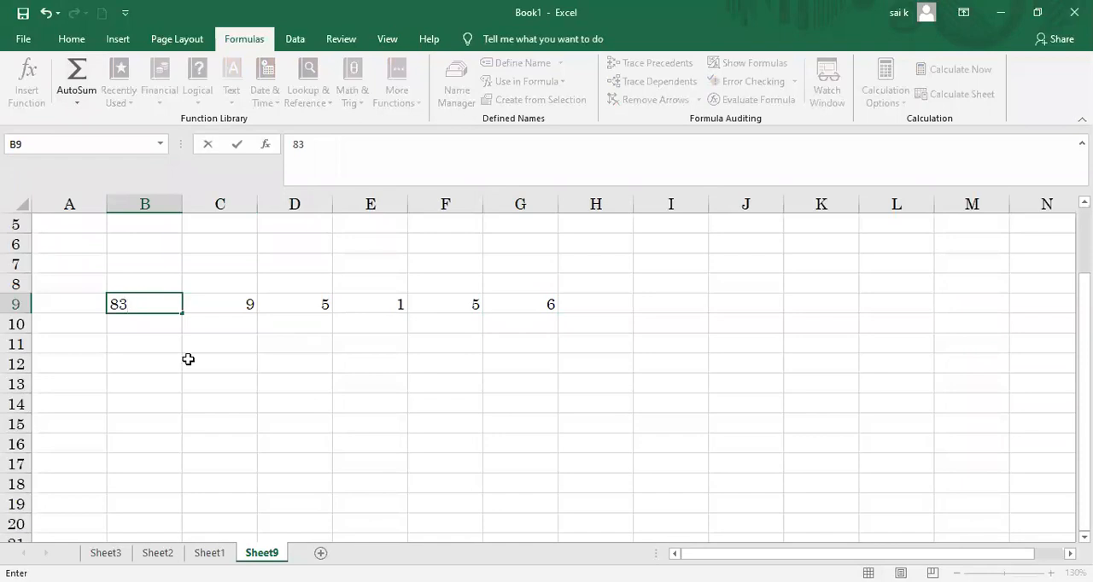
{"action": "type", "text": "3"}
{"action": "left_click", "coordinate": [187, 360]}
Step: Total the range B9:F9 into G9 with the AutoSum Sum function
{"action": "left_click_drag", "start_coordinate": [139, 306], "coordinate": [478, 302]}
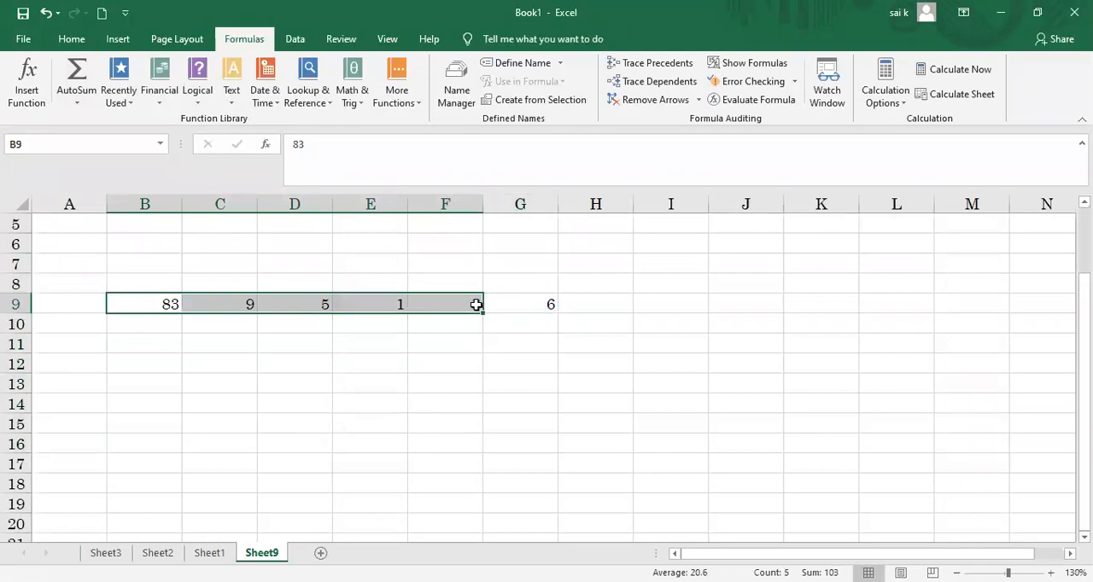
{"action": "left_click", "coordinate": [77, 103]}
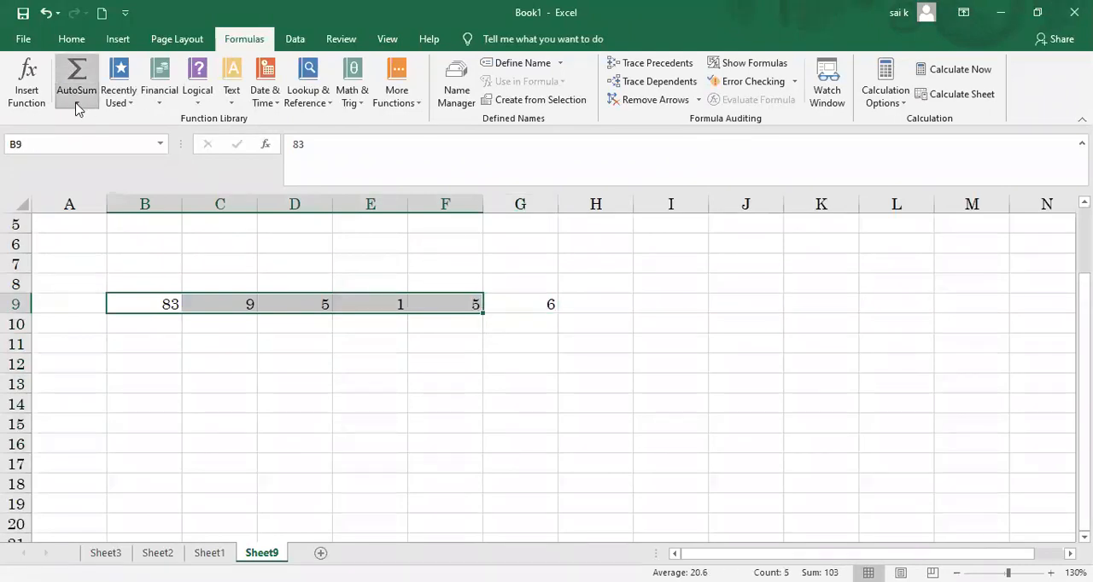
{"action": "left_click", "coordinate": [89, 121]}
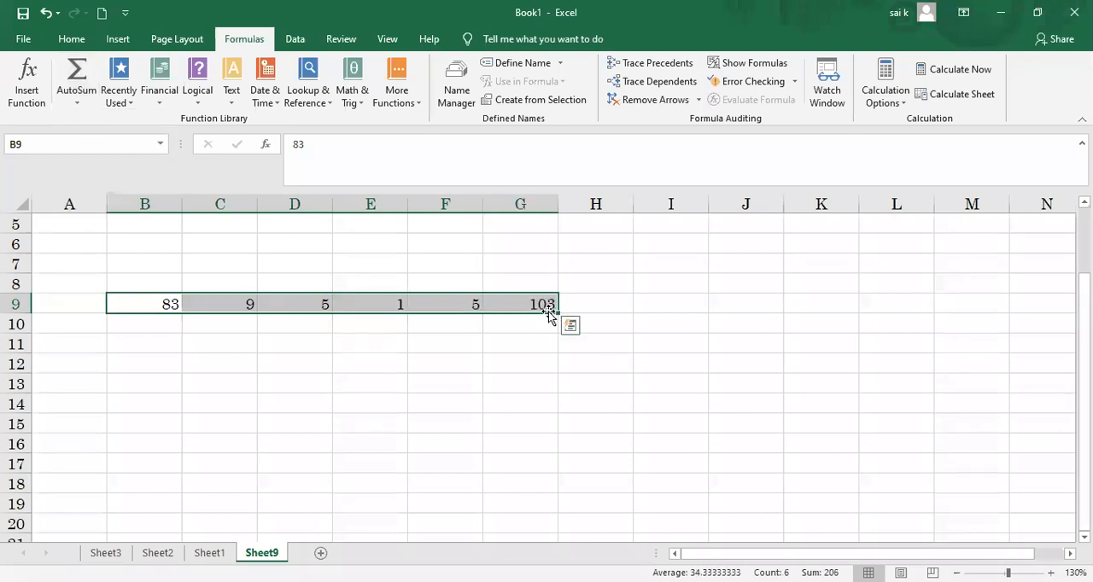
Step: Replace the value in F9 with 8, and view the AutoSum function choices for G9
{"action": "left_click_drag", "start_coordinate": [456, 336], "coordinate": [435, 309]}
{"action": "left_click", "coordinate": [449, 303]}
{"action": "key", "text": "BackSpace"}
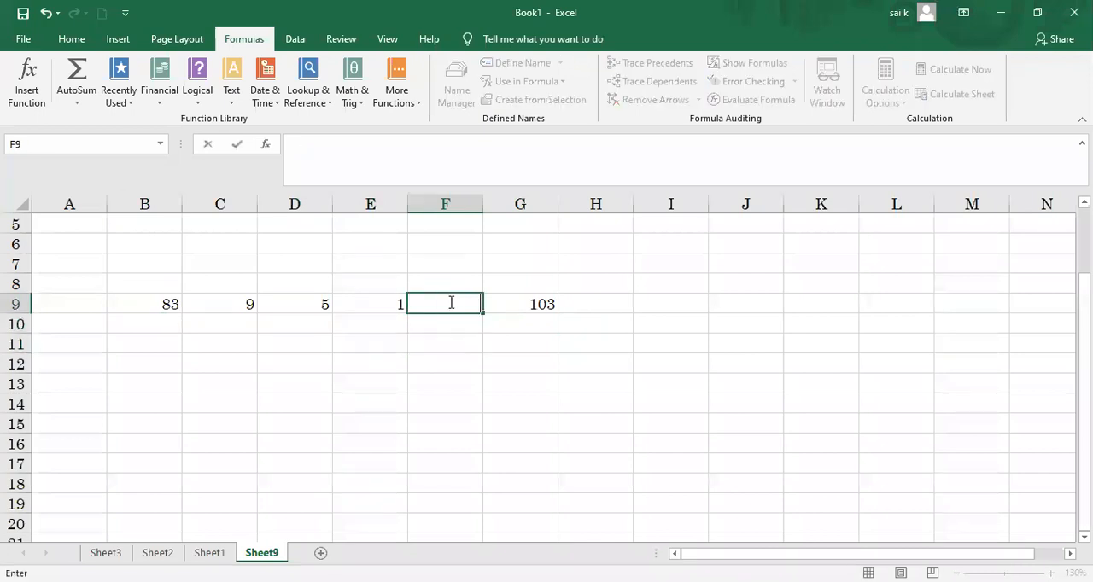
{"action": "type", "text": "8"}
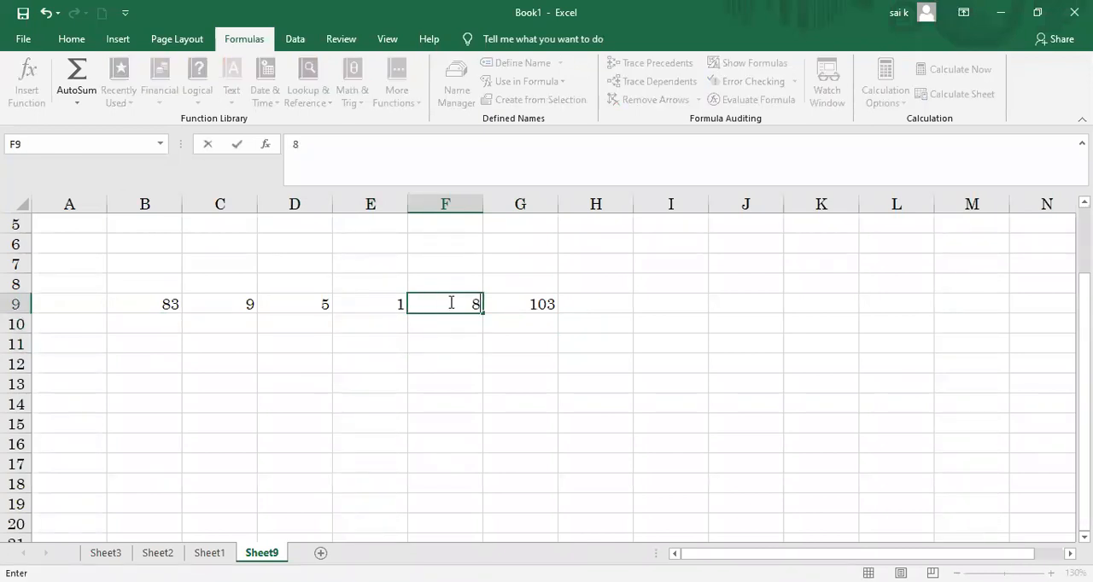
{"action": "left_click", "coordinate": [538, 306]}
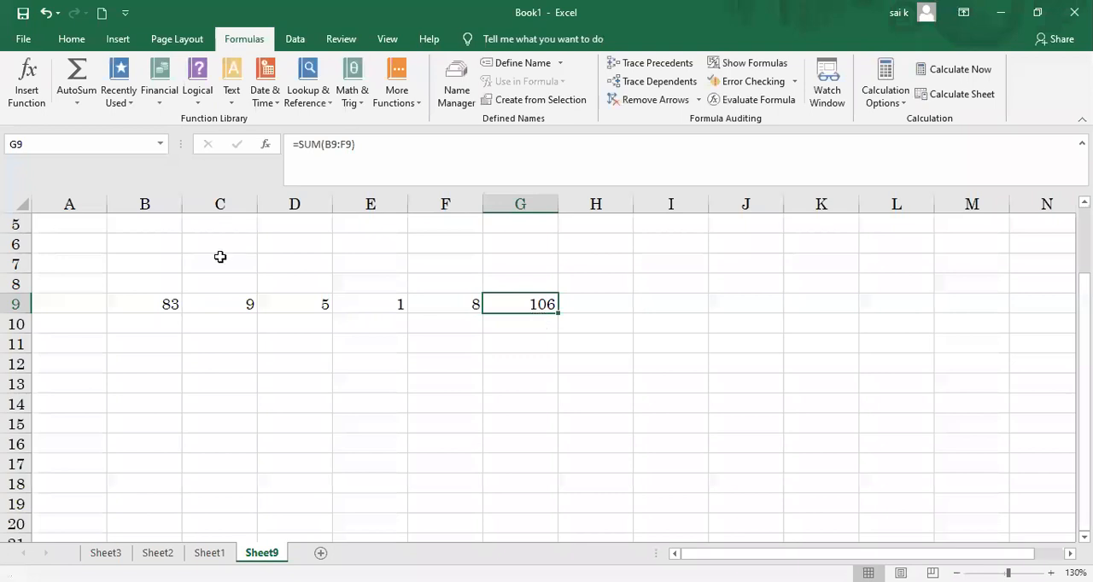
{"action": "left_click", "coordinate": [78, 103]}
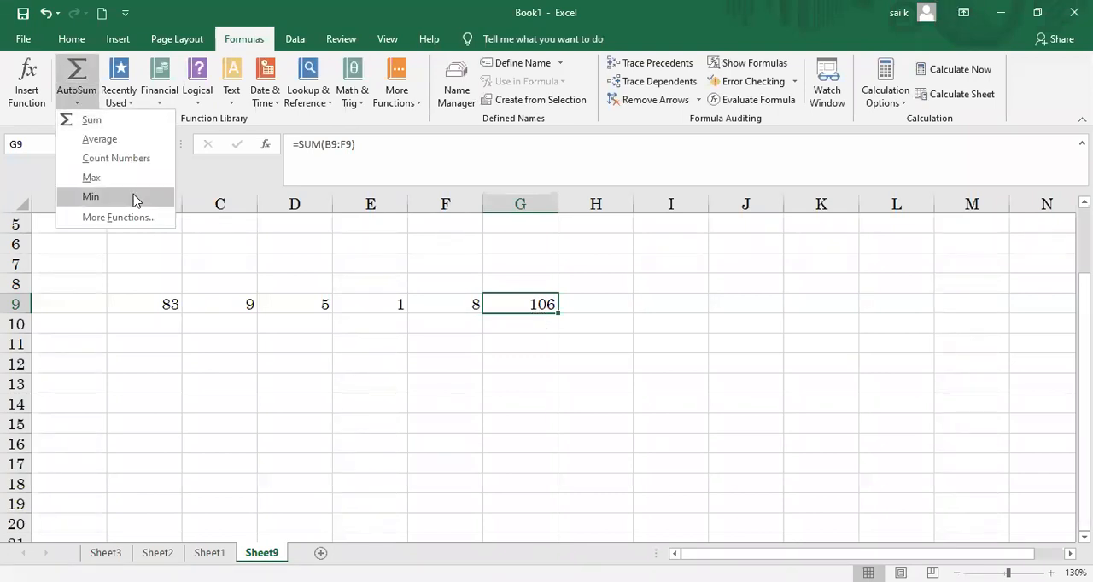
Step: Look through the other sheets, and delete column J with the small charts beside the marks on Sheet2
{"action": "left_click", "coordinate": [209, 552]}
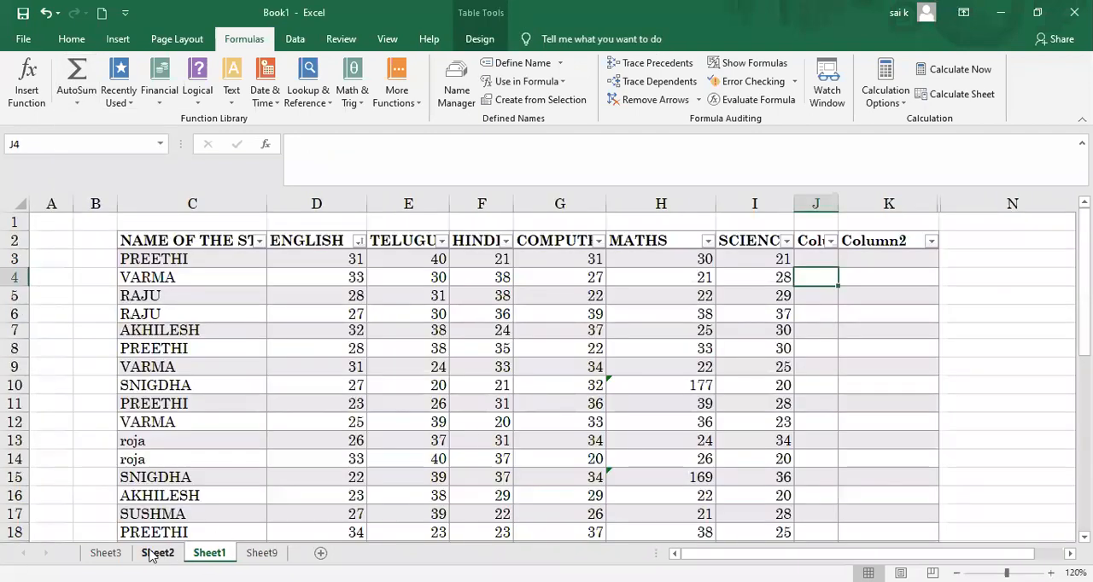
{"action": "left_click", "coordinate": [106, 552]}
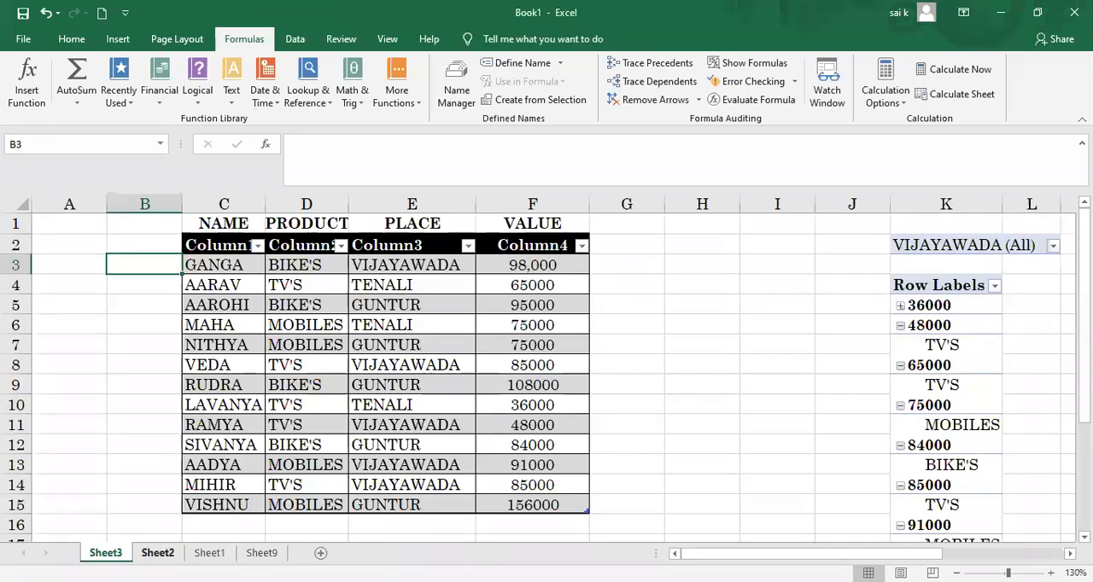
{"action": "left_click", "coordinate": [158, 553]}
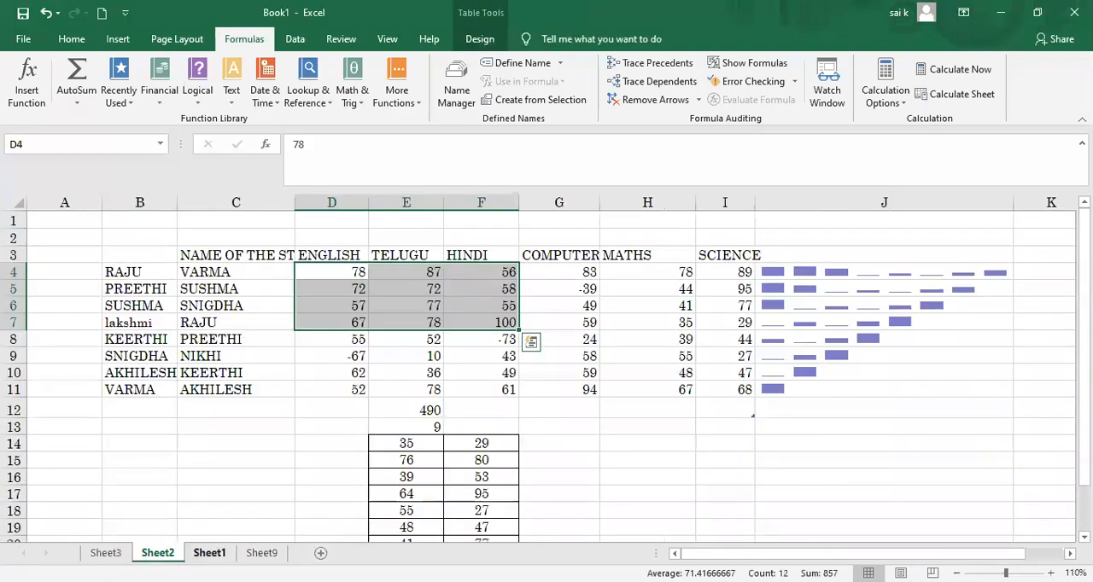
{"action": "left_click", "coordinate": [210, 553]}
{"action": "left_click", "coordinate": [158, 553]}
{"action": "left_click", "coordinate": [647, 371]}
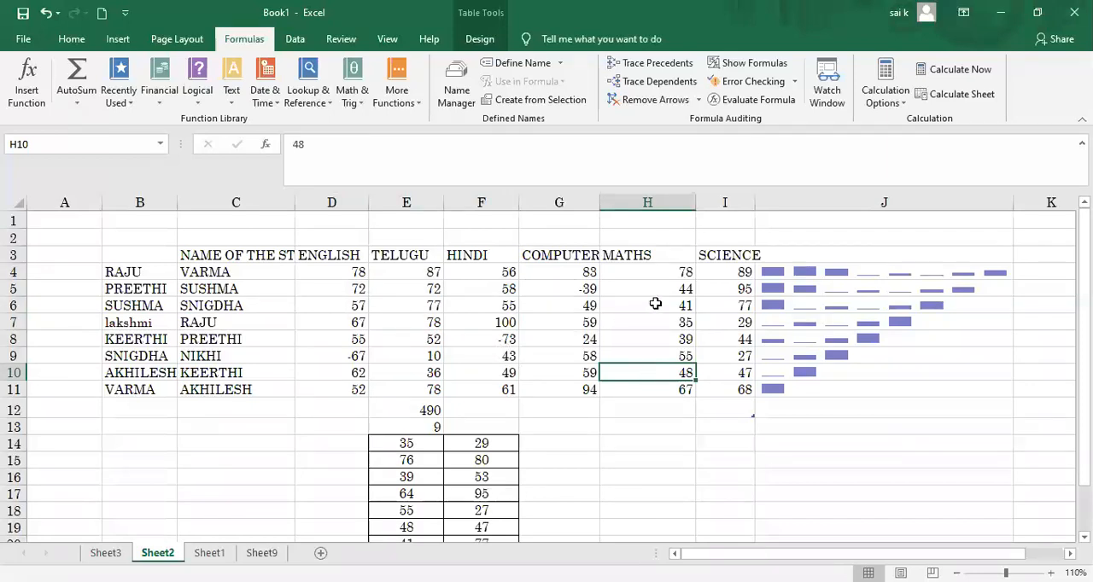
{"action": "left_click", "coordinate": [818, 202]}
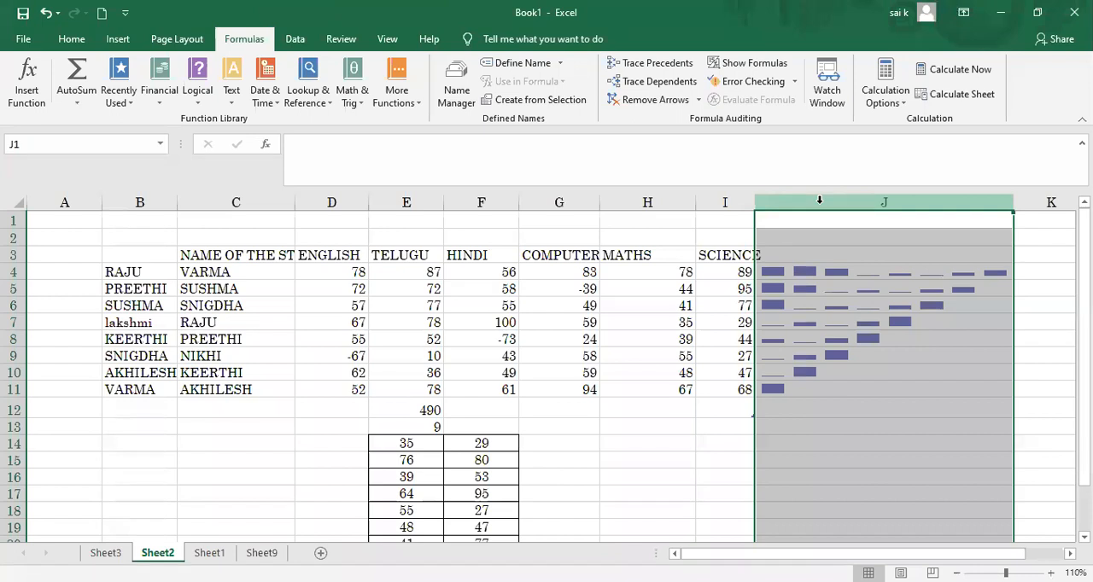
{"action": "right_click", "coordinate": [821, 204]}
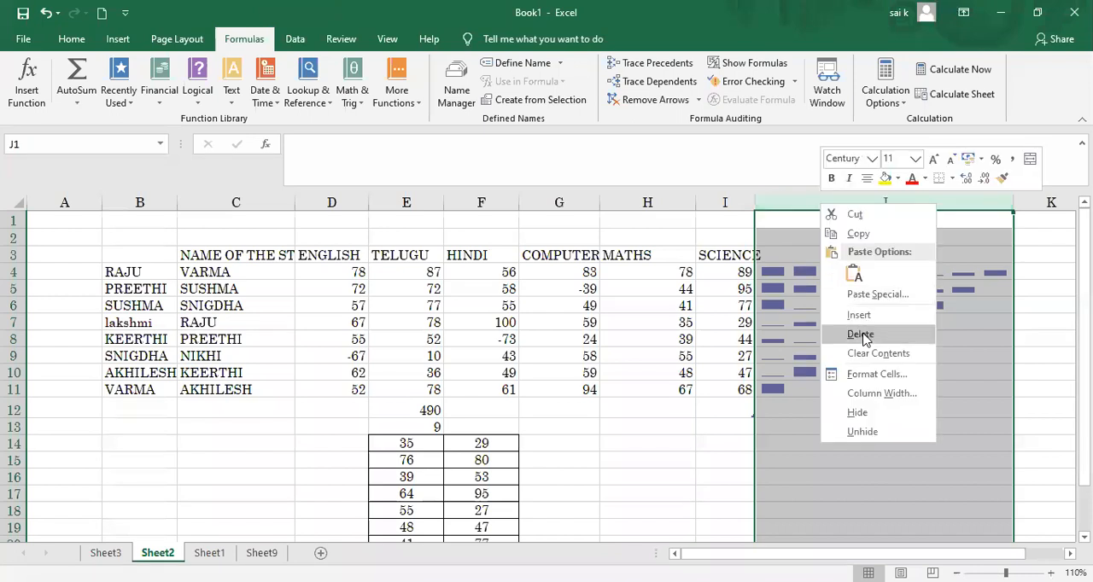
{"action": "left_click", "coordinate": [860, 334]}
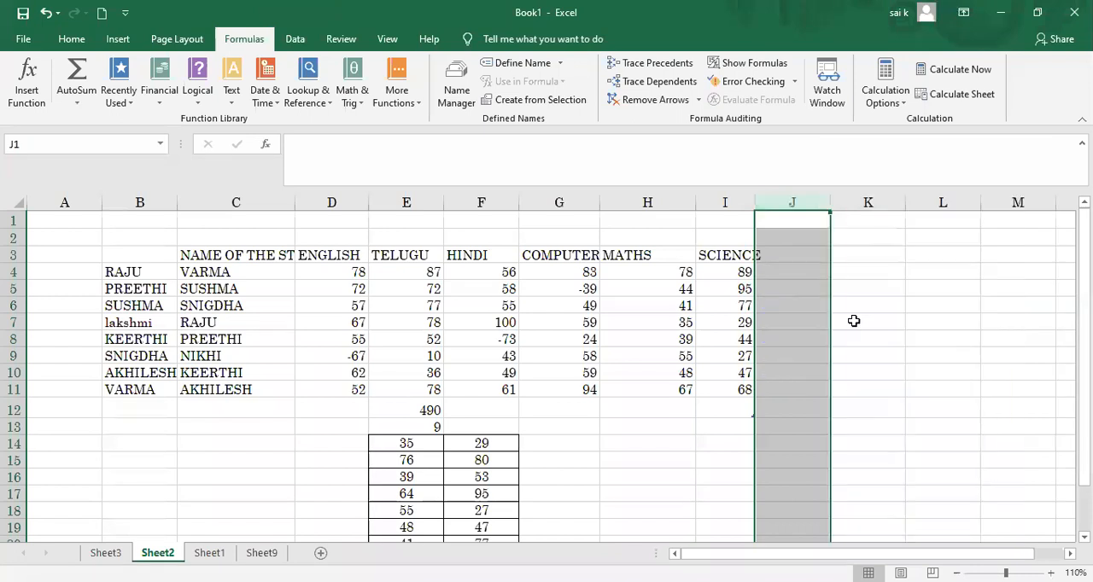
Step: View the AutoSum, Recently Used and Financial function lists, and close them without inserting a function
{"action": "left_click", "coordinate": [85, 102]}
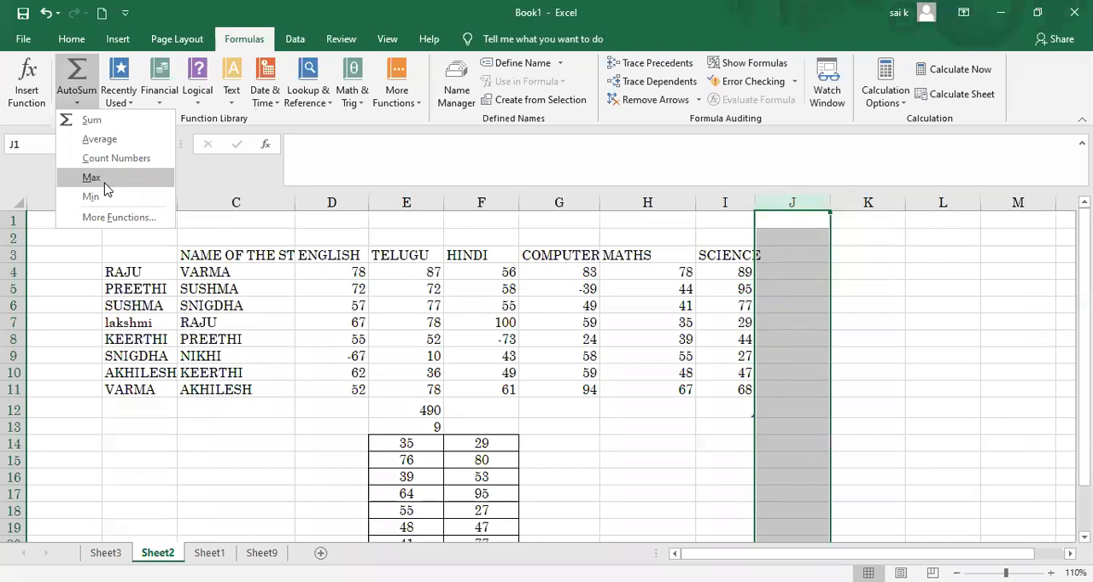
{"action": "left_click", "coordinate": [128, 104]}
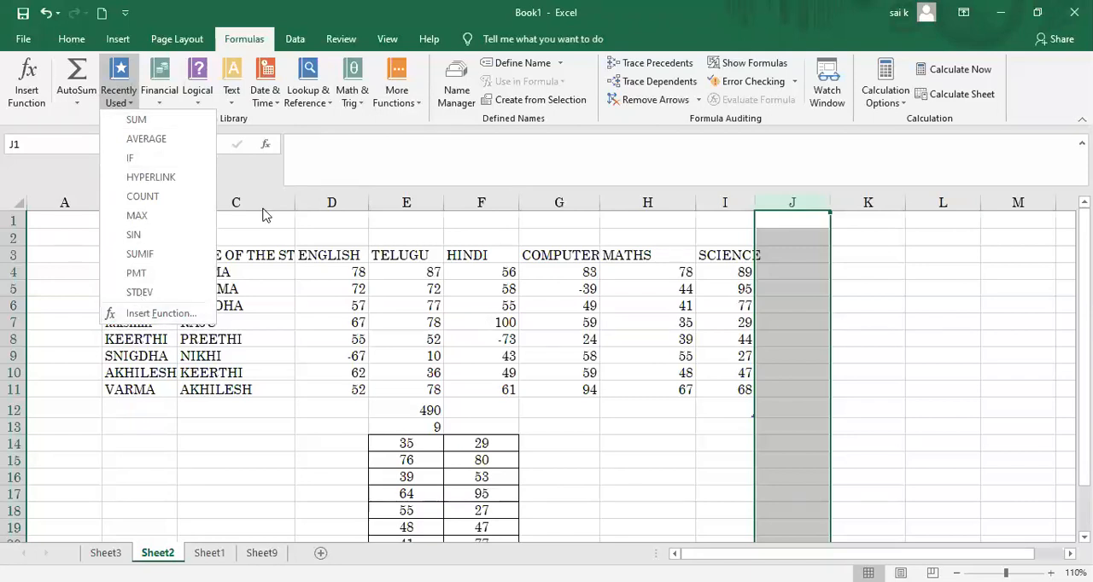
{"action": "left_click", "coordinate": [179, 104]}
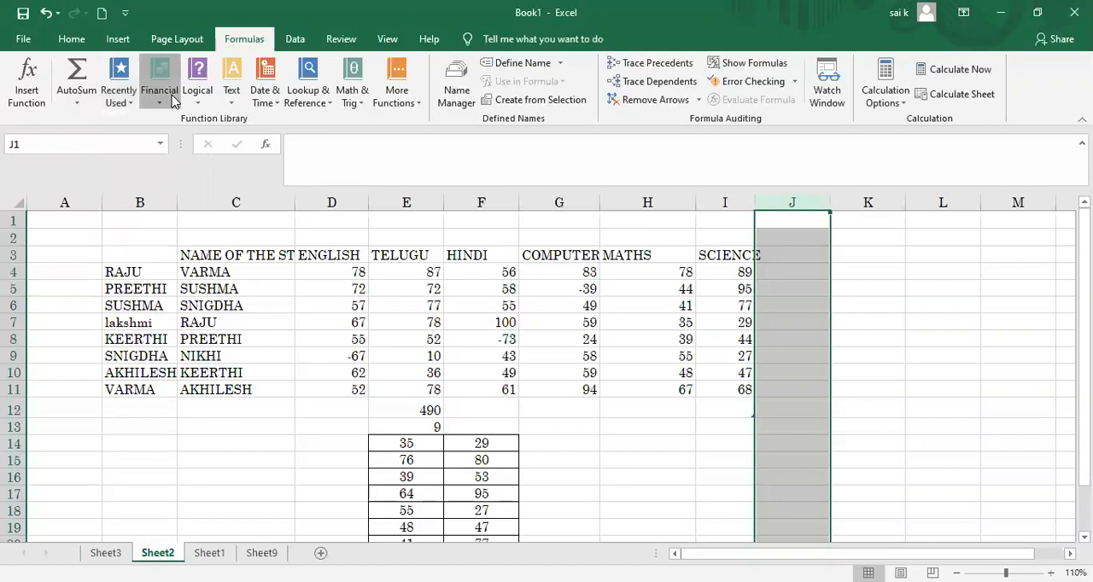
{"action": "left_click", "coordinate": [174, 101]}
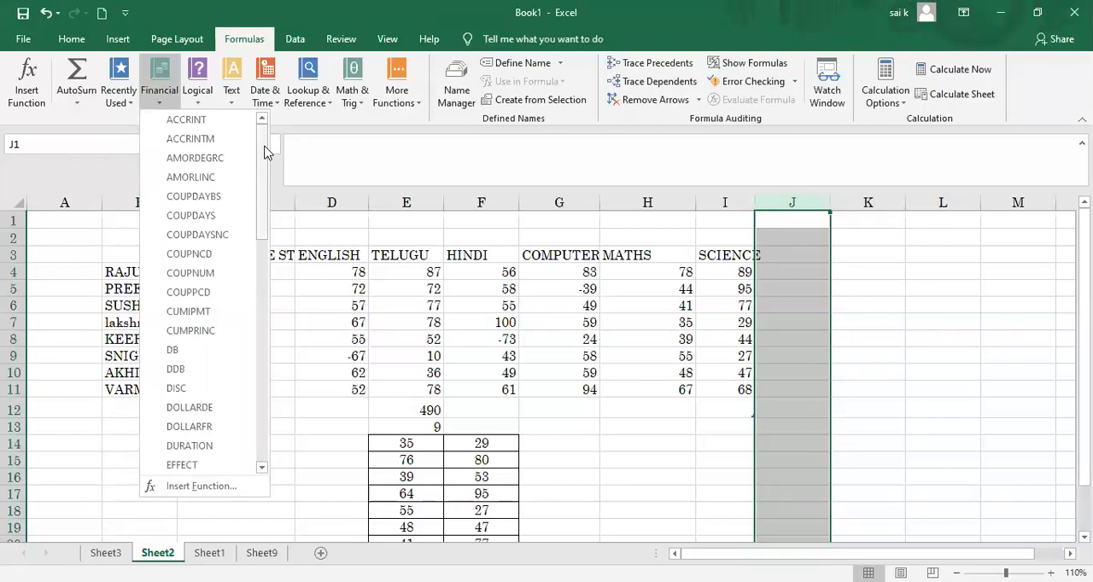
{"action": "left_click", "coordinate": [326, 263]}
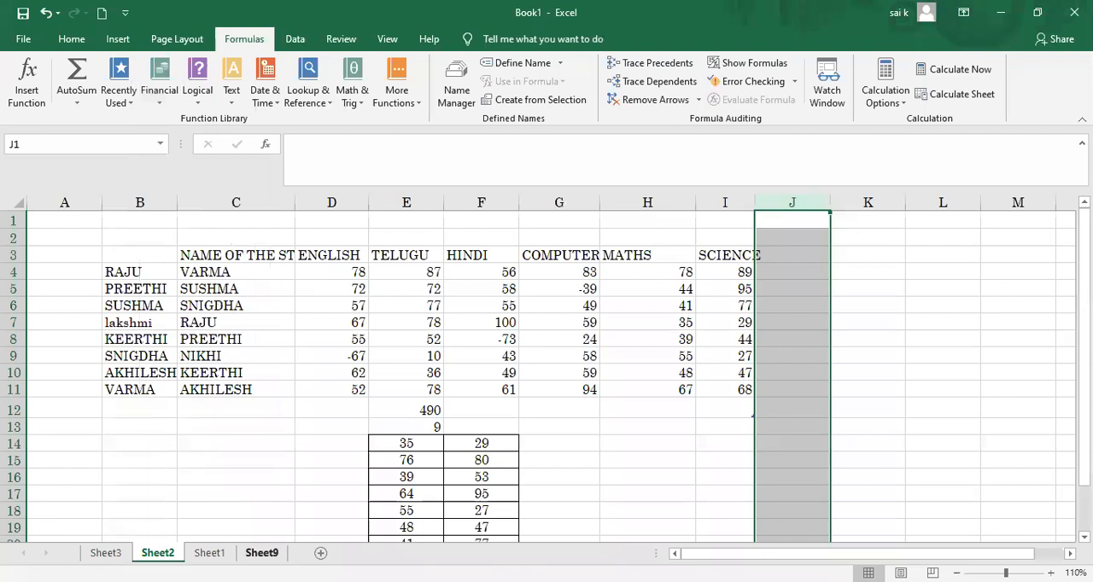
Step: Return to Sheet9 and delete row 9 with the sample numbers and their sum
{"action": "left_click", "coordinate": [262, 553]}
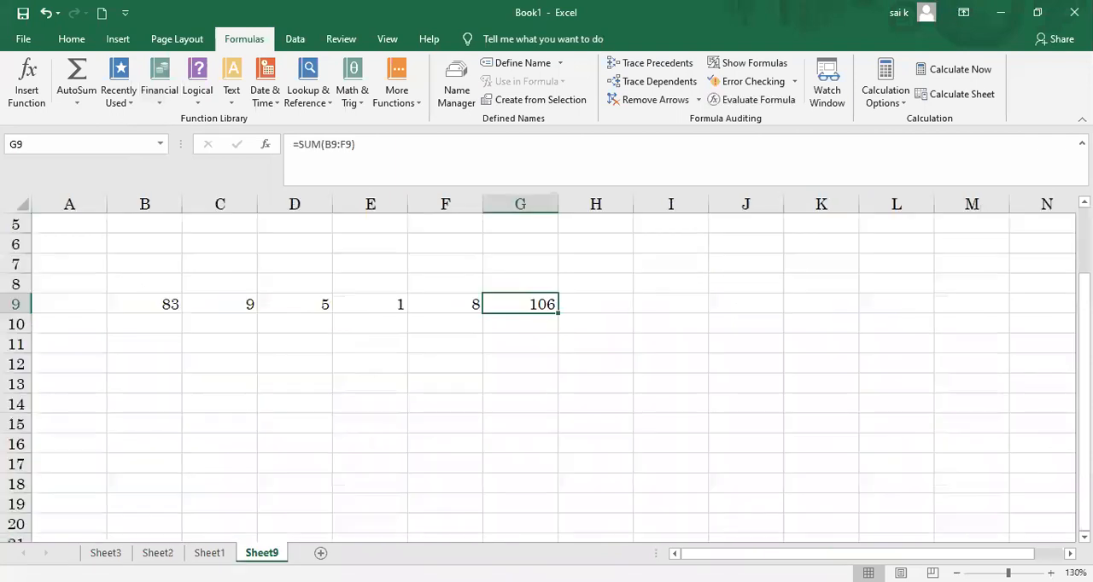
{"action": "right_click", "coordinate": [18, 303]}
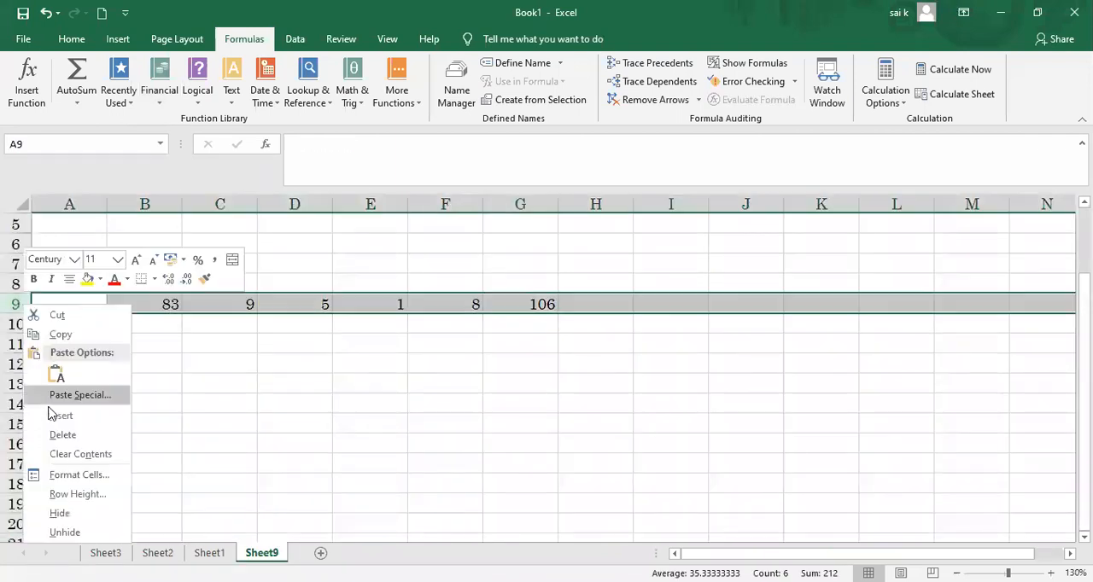
{"action": "left_click", "coordinate": [57, 437]}
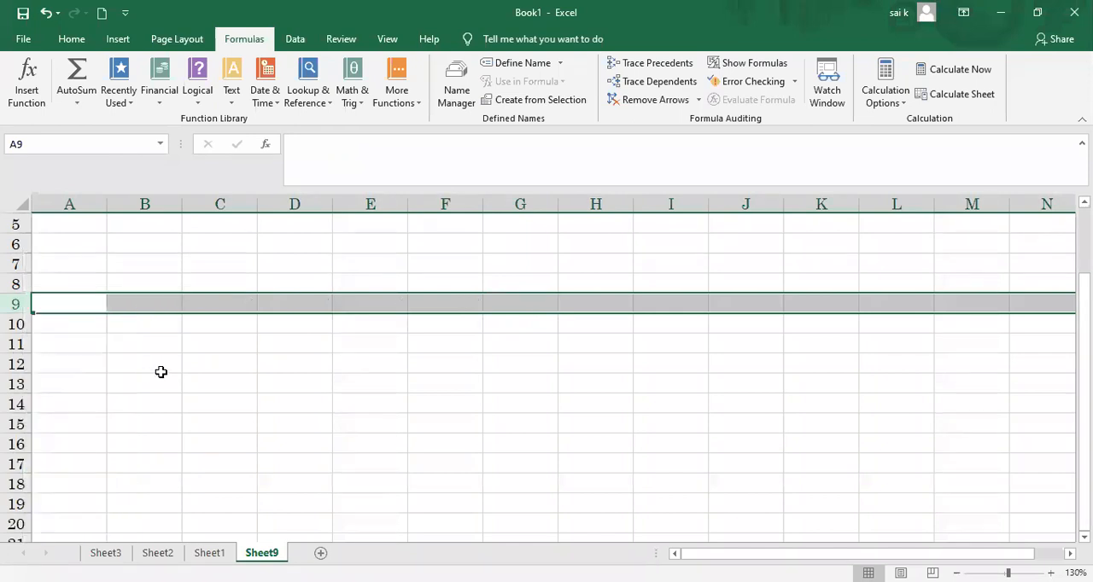
Step: Enter the labels PMT, IPMT and PPMT in cells B12, B13 and B14
{"action": "left_click", "coordinate": [162, 373]}
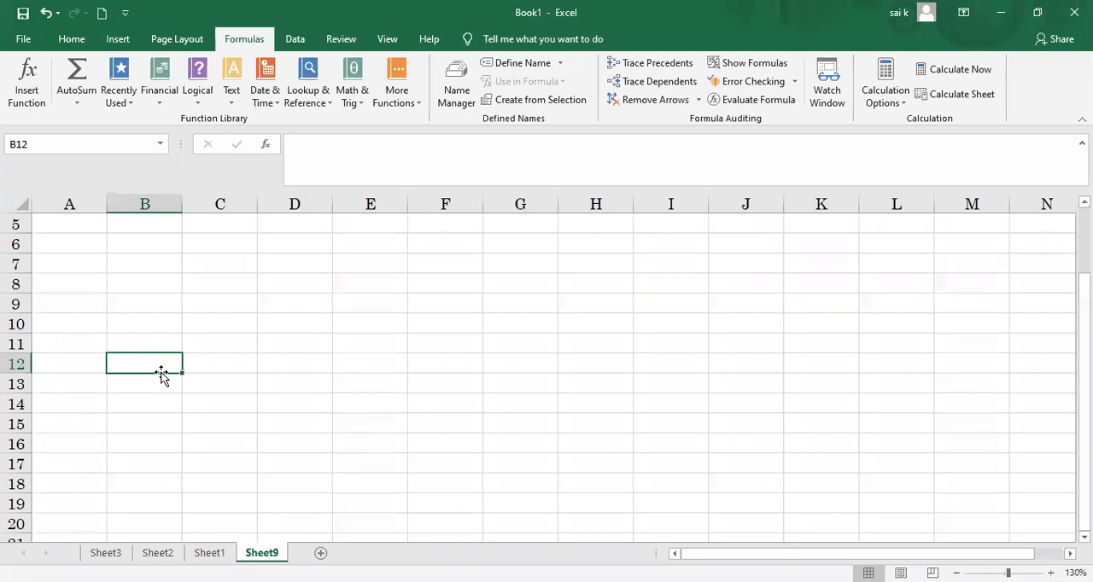
{"action": "type", "text": "PM"}
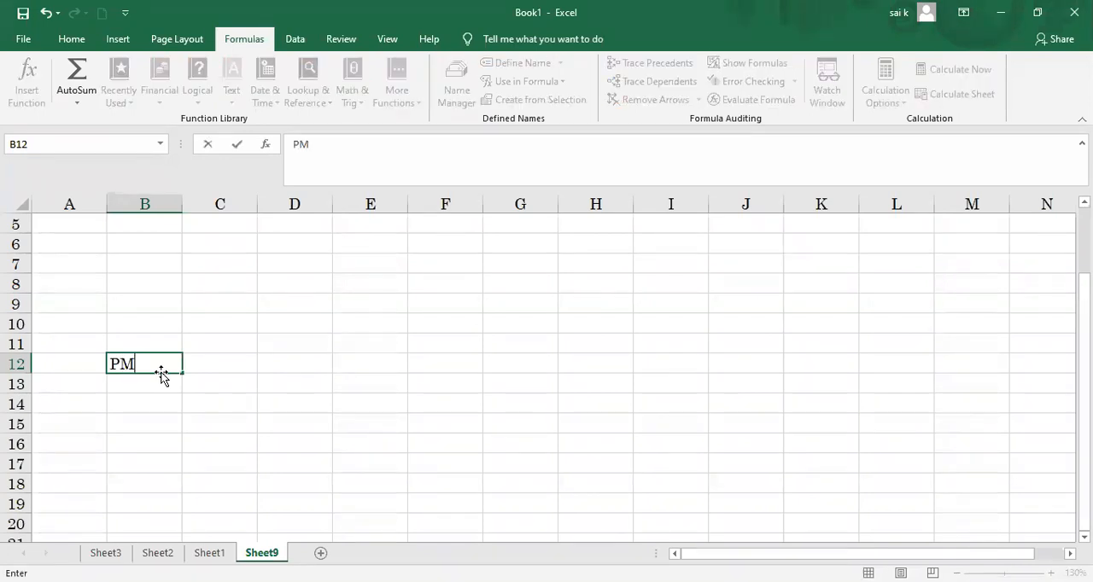
{"action": "type", "text": "T"}
{"action": "key", "text": "Return"}
{"action": "type", "text": "IPM"}
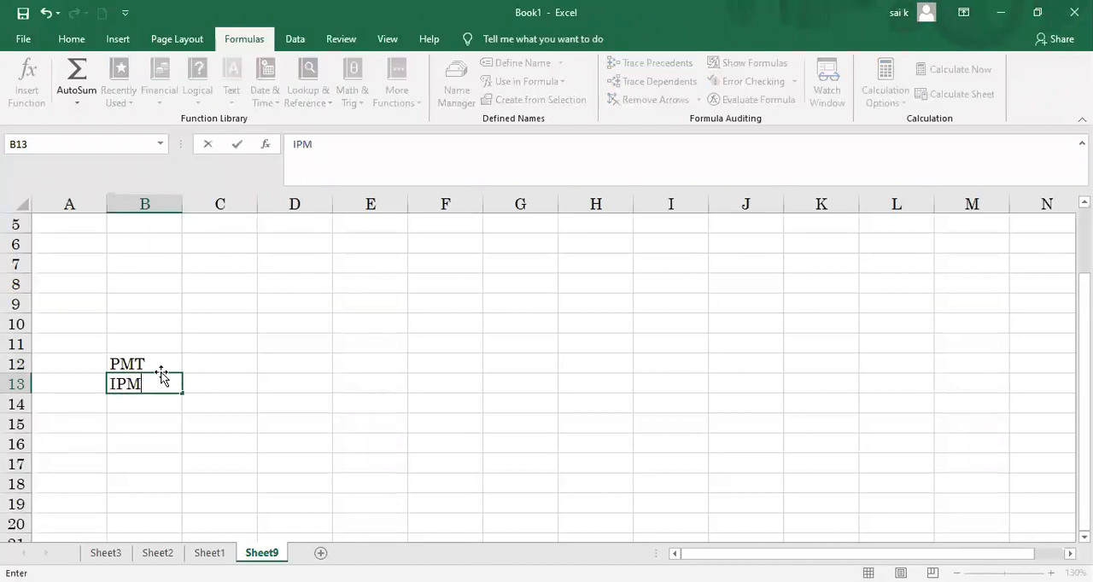
{"action": "type", "text": "T"}
{"action": "key", "text": "Return"}
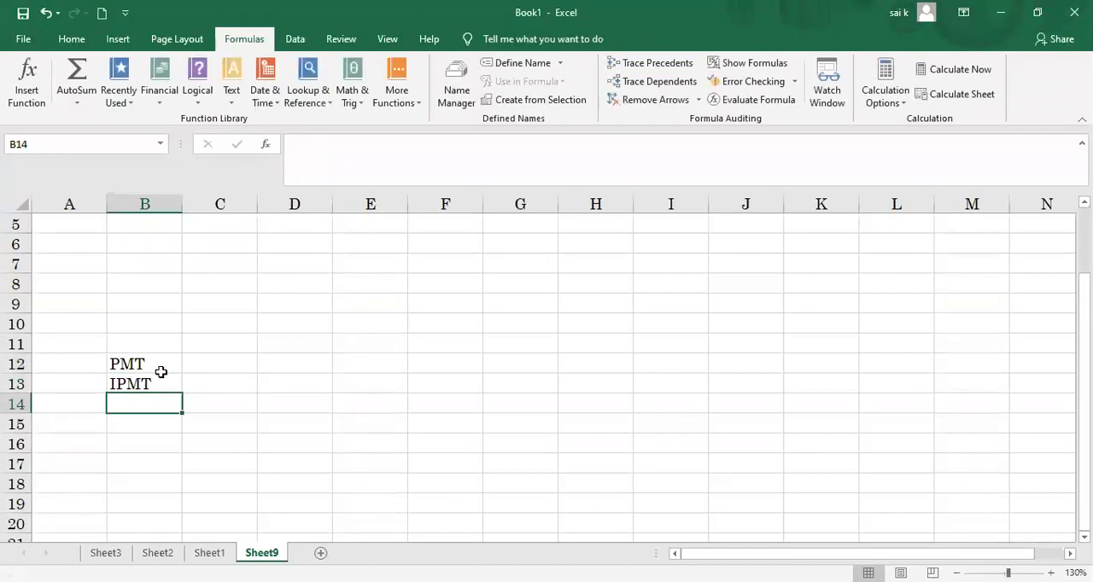
{"action": "type", "text": "PPMT"}
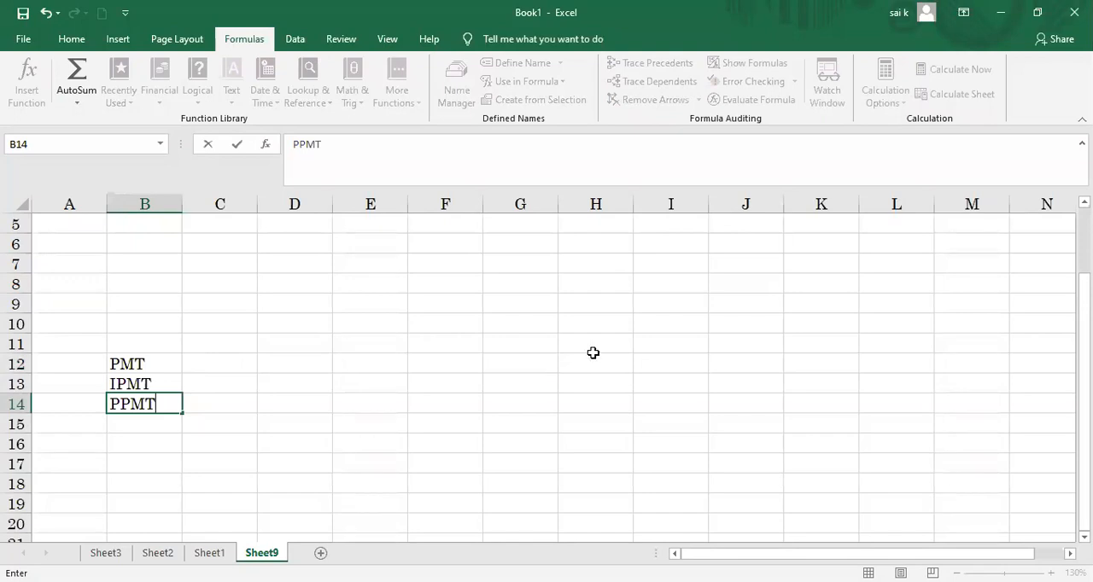
Step: Enter the note LOAN AMOUNT=500000 in cell I12
{"action": "left_click", "coordinate": [680, 371]}
{"action": "type", "text": "LOAN A,M"}
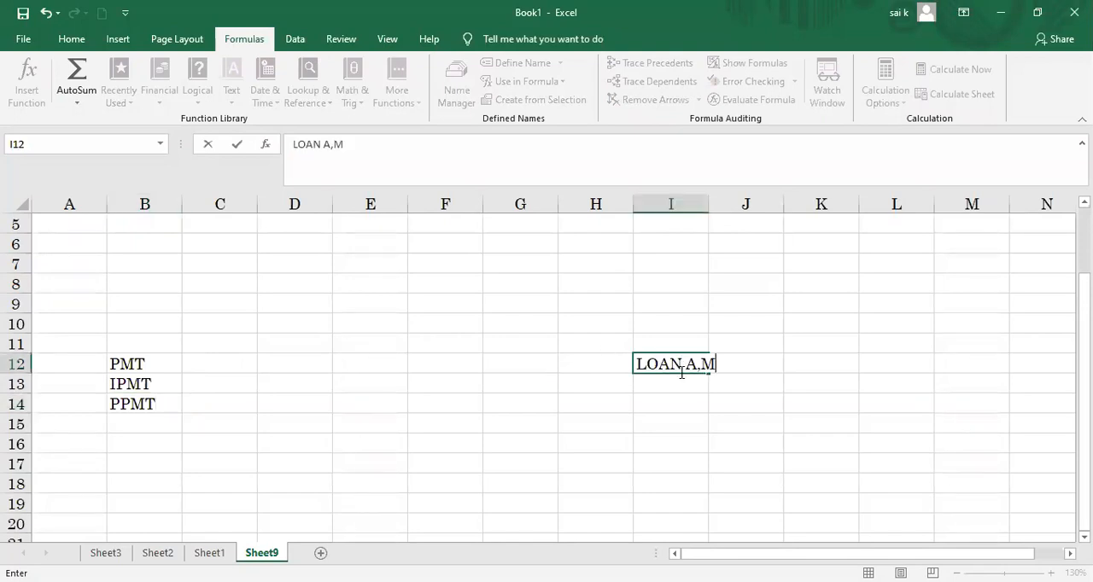
{"action": "key", "text": "BackSpace"}
{"action": "key", "text": "BackSpace"}
{"action": "type", "text": "MOUNT"}
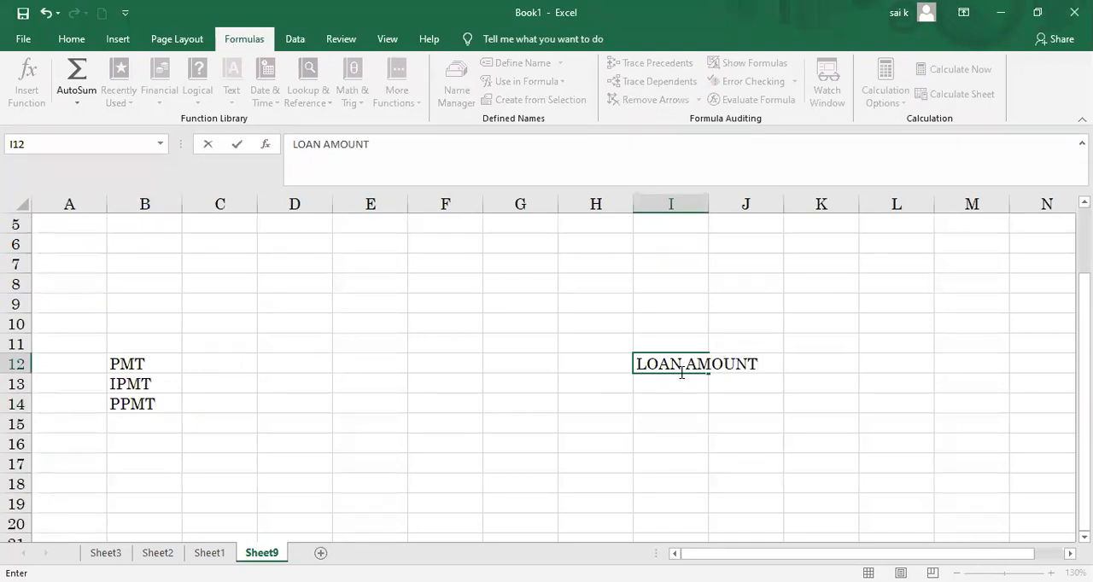
{"action": "type", "text": "+"}
{"action": "key", "text": "BackSpace"}
{"action": "type", "text": "=500000"}
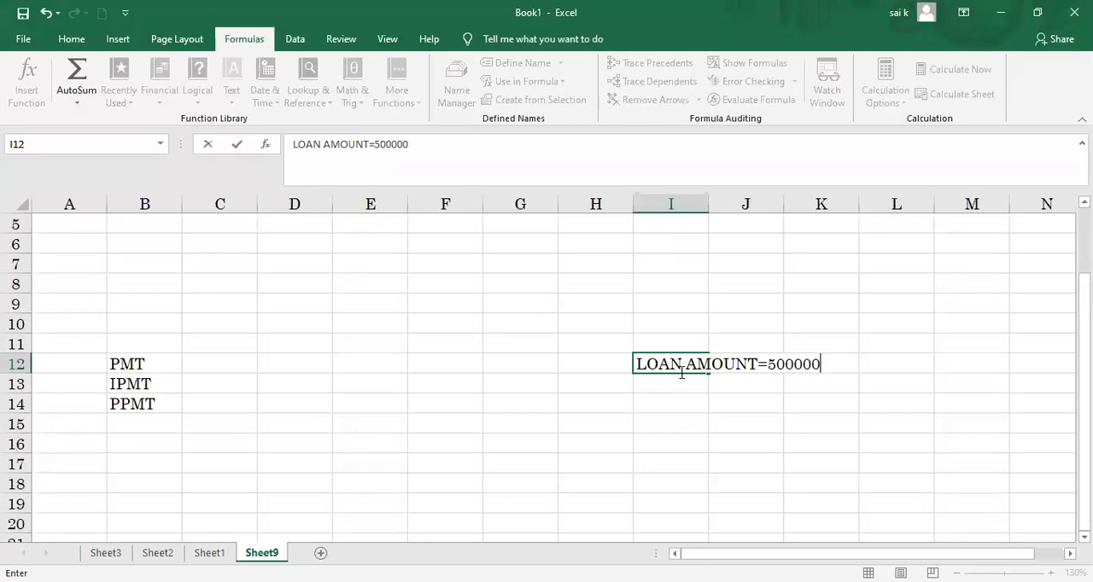
{"action": "key", "text": "Return"}
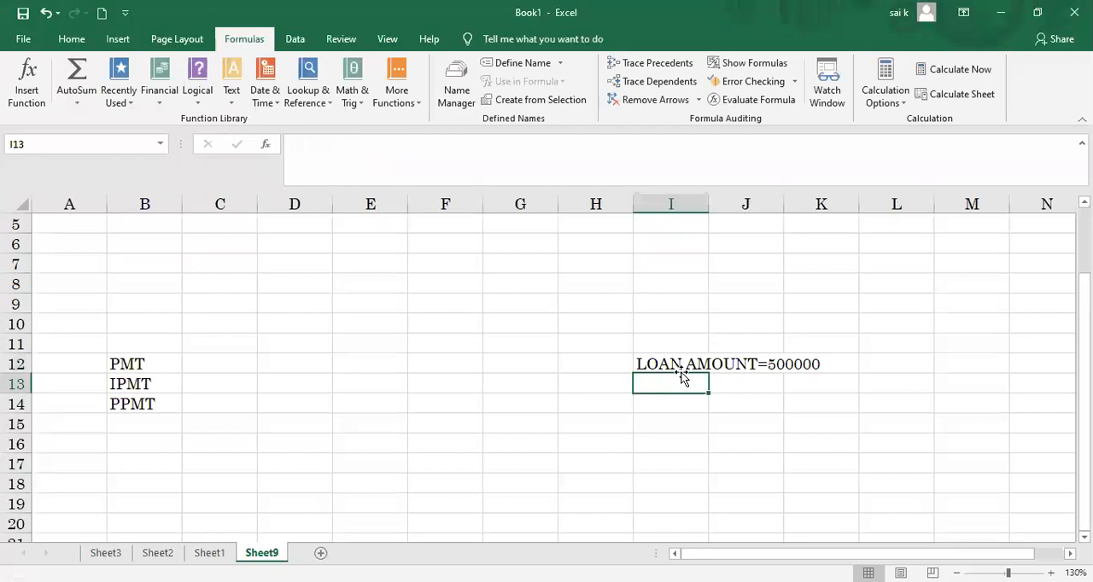
Step: Enter the note INTEREST RATE-9% in cell I13
{"action": "type", "text": "INT"}
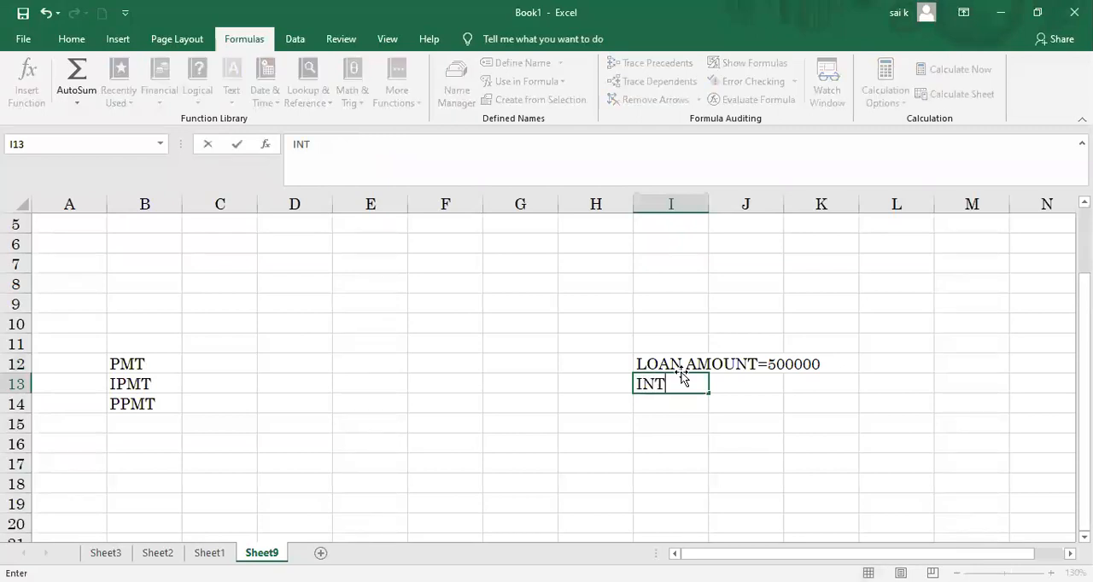
{"action": "type", "text": "EREST"}
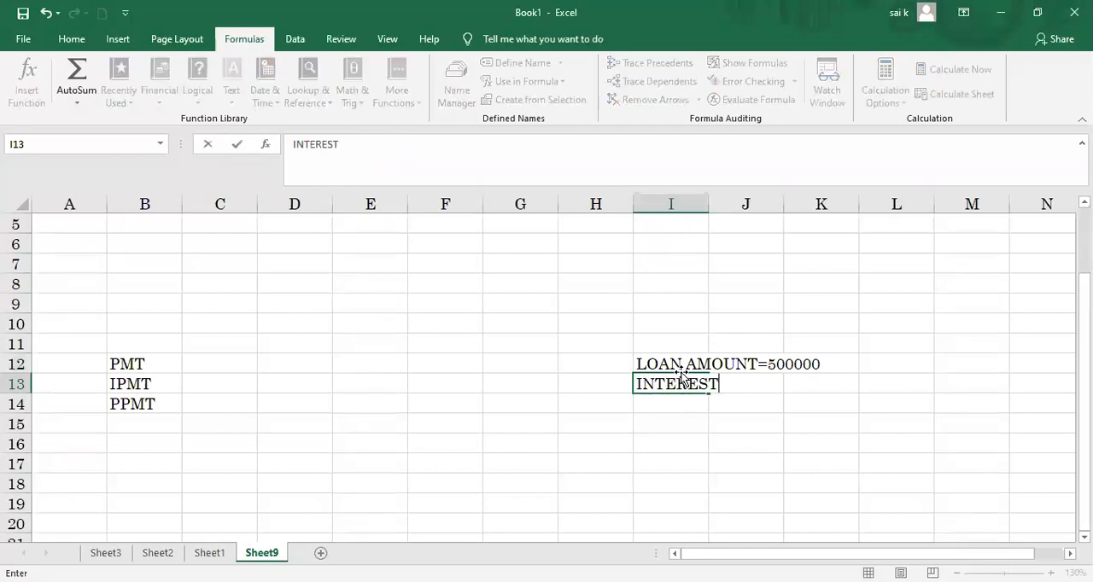
{"action": "type", "text": " RATE"}
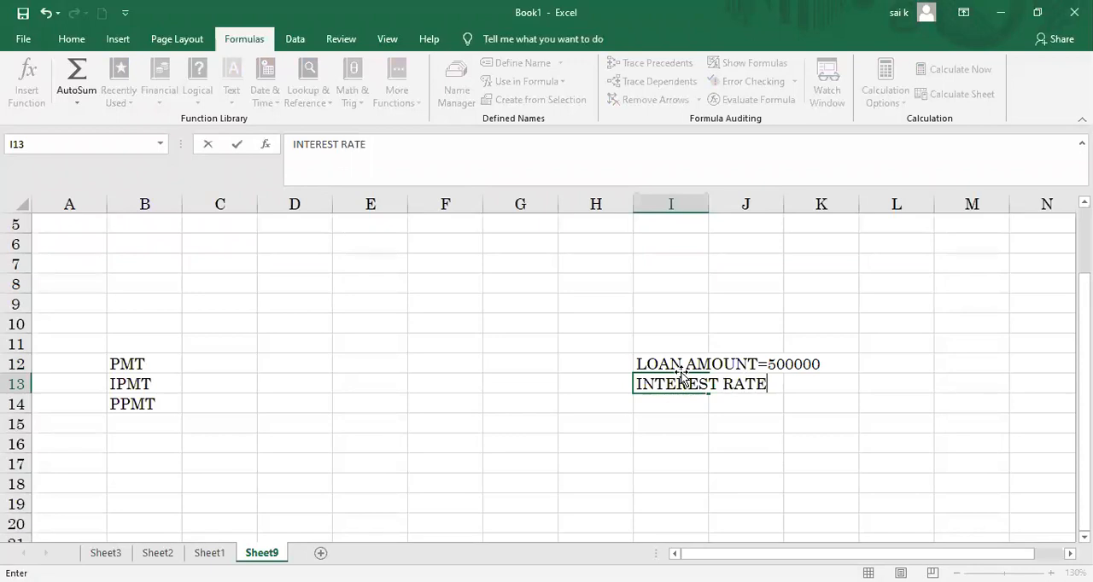
{"action": "type", "text": "-9%"}
{"action": "key", "text": "Right"}
{"action": "key", "text": "Right"}
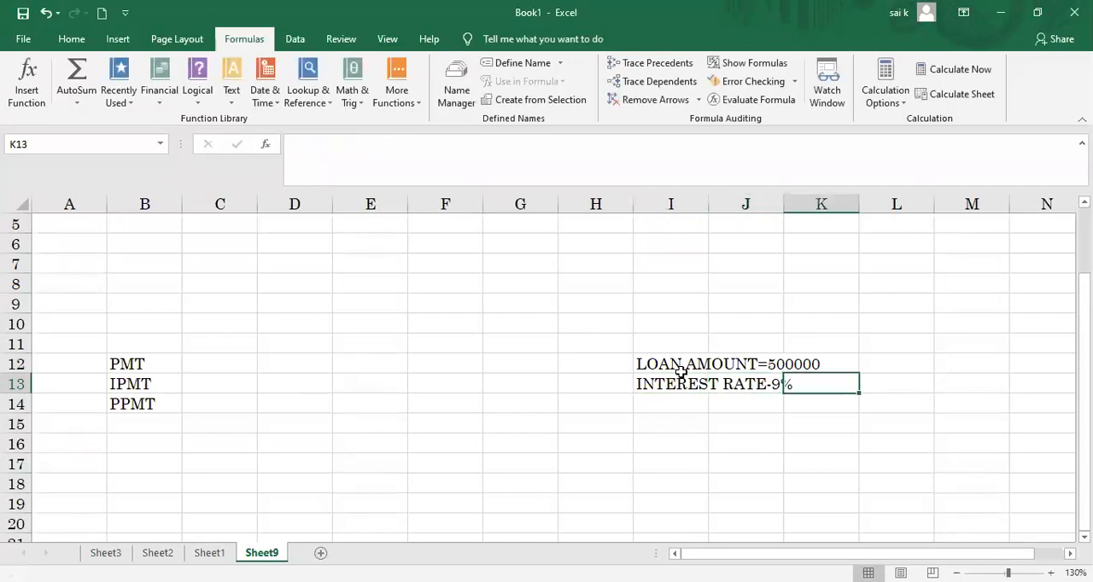
Step: Enter the note (PER ANNUM) in cell K13 and auto-fit the width of column I to its contents
{"action": "type", "text": "(PER ANNUM)"}
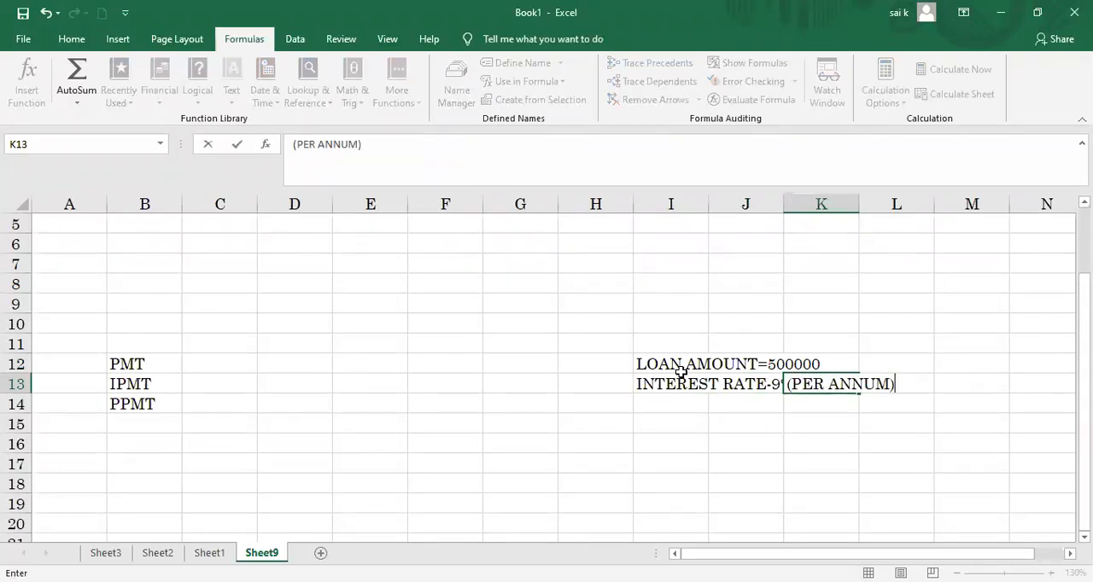
{"action": "left_click", "coordinate": [707, 204]}
{"action": "double_click", "coordinate": [708, 204]}
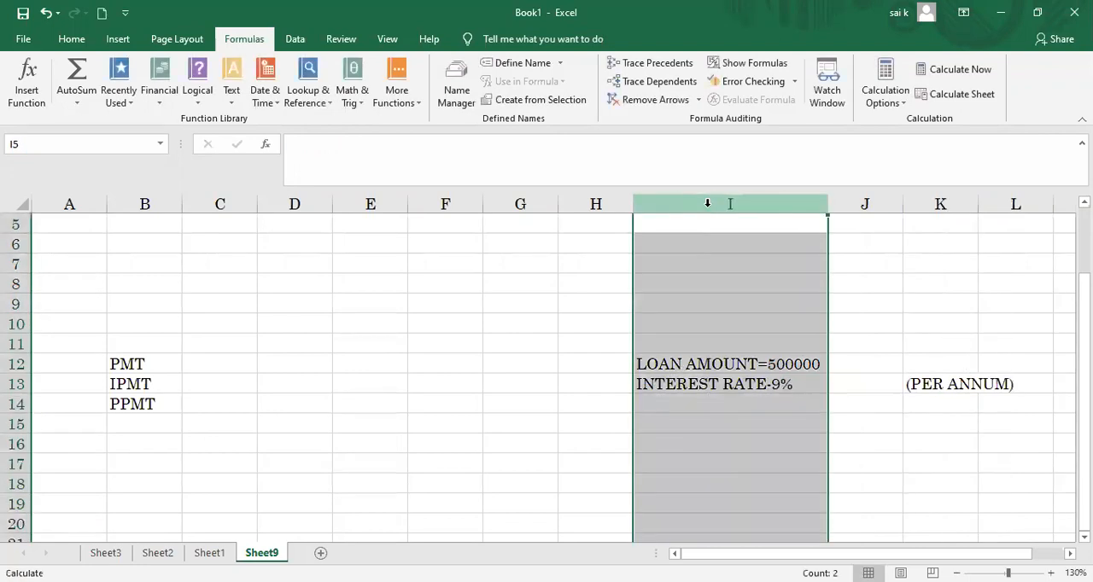
Step: Try to move the (PER ANNUM) note from cell K13 to J13
{"action": "left_click", "coordinate": [839, 386]}
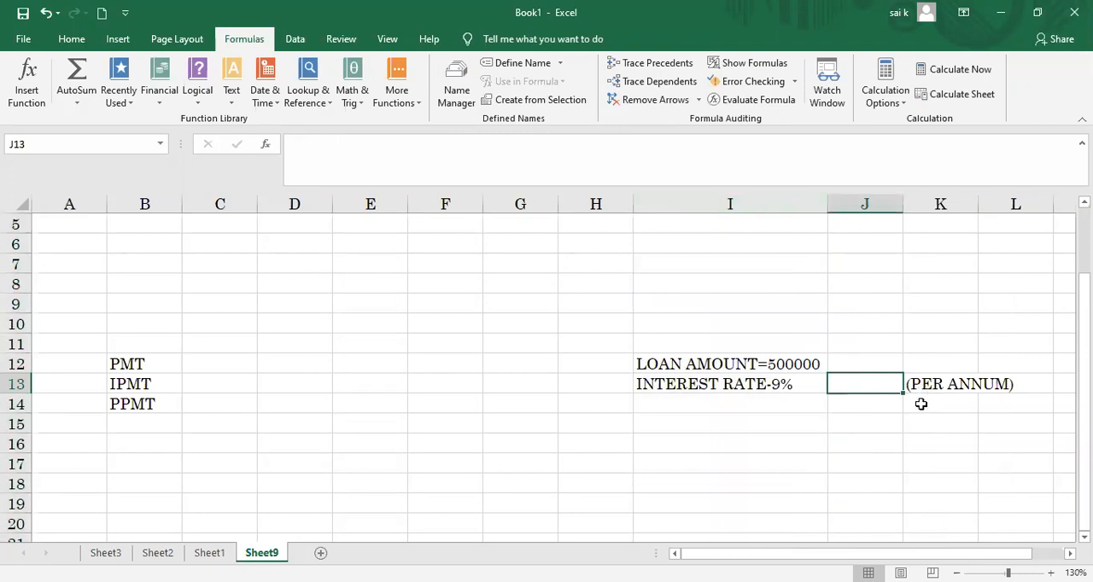
{"action": "left_click_drag", "start_coordinate": [920, 389], "coordinate": [876, 385]}
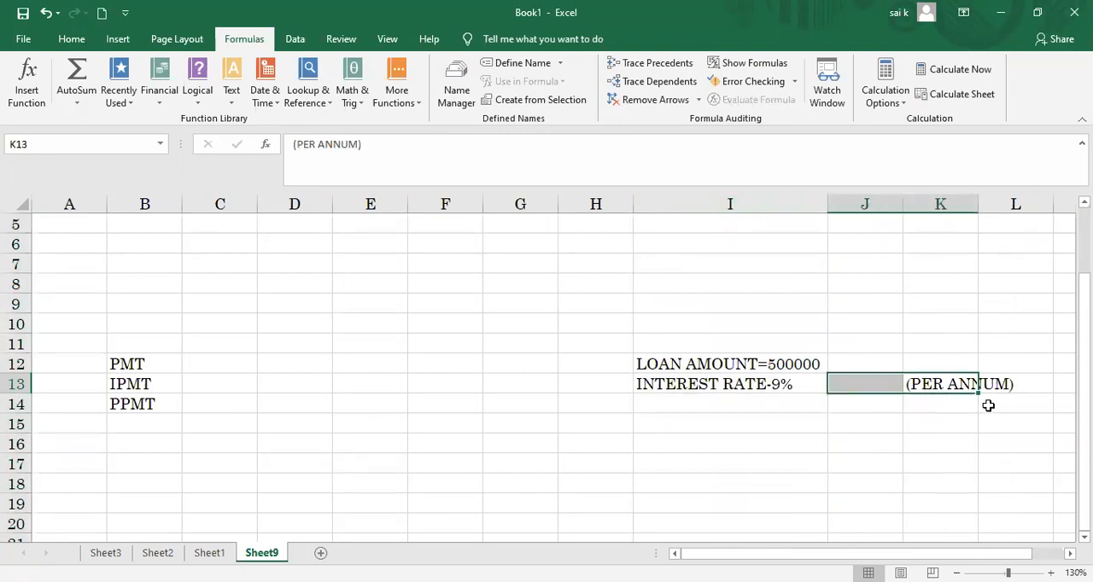
{"action": "left_click_drag", "start_coordinate": [942, 378], "coordinate": [875, 385]}
{"action": "left_click", "coordinate": [871, 383]}
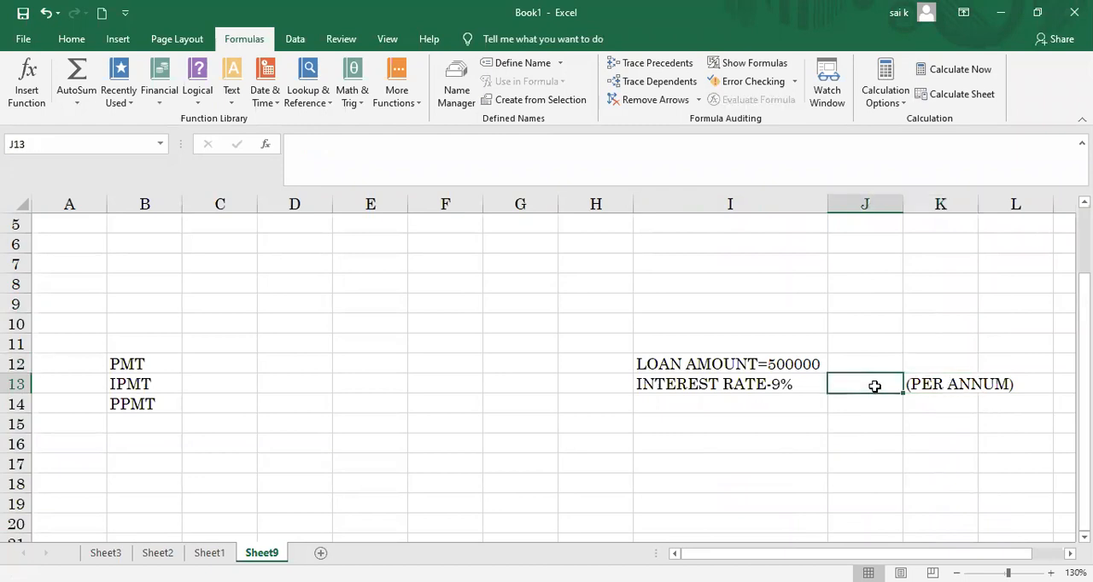
{"action": "left_click", "coordinate": [972, 422]}
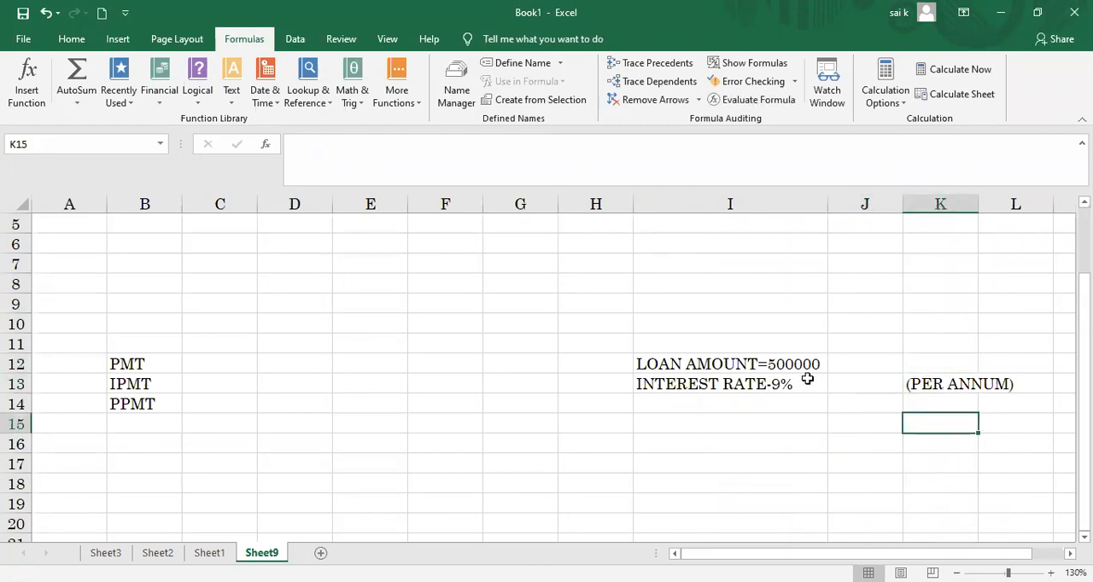
Step: Enter the notes TIME-5 YRS in cell I14 and EMI- in cell I15
{"action": "left_click", "coordinate": [724, 407]}
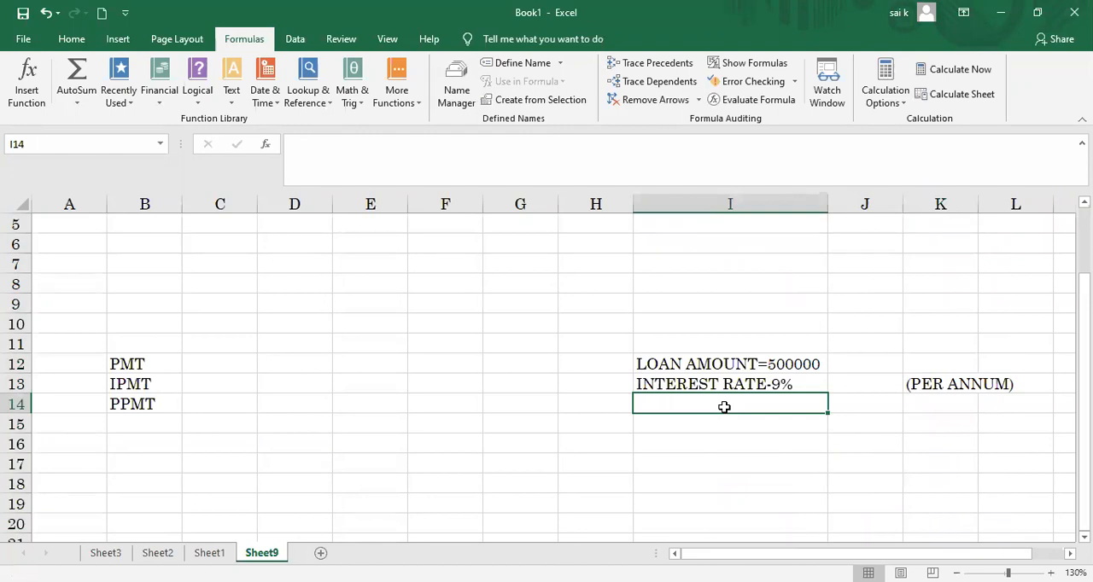
{"action": "type", "text": "TIM"}
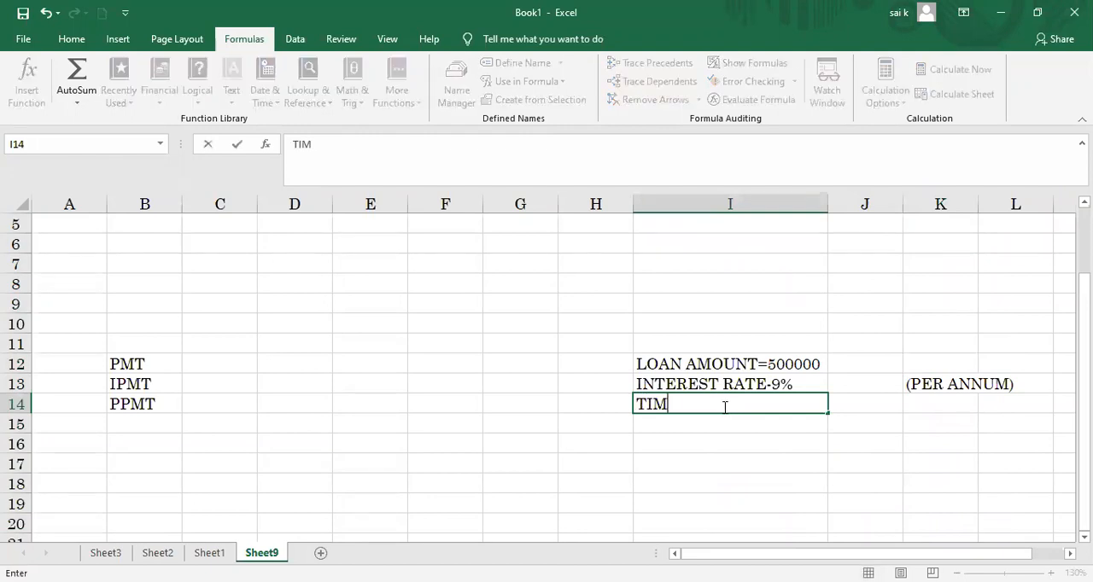
{"action": "type", "text": "E-5 YRS"}
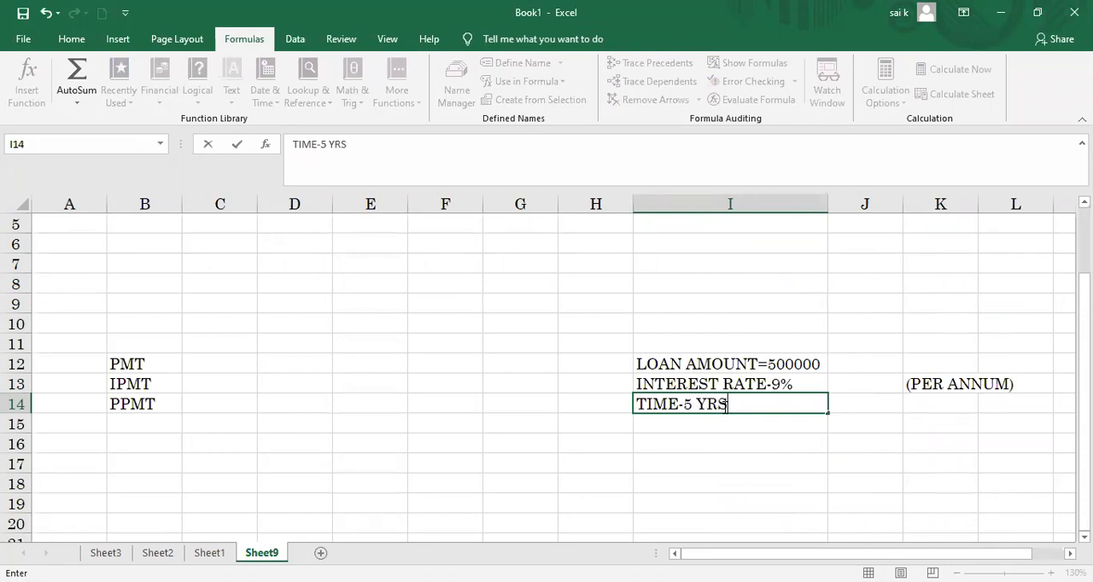
{"action": "left_click", "coordinate": [709, 427]}
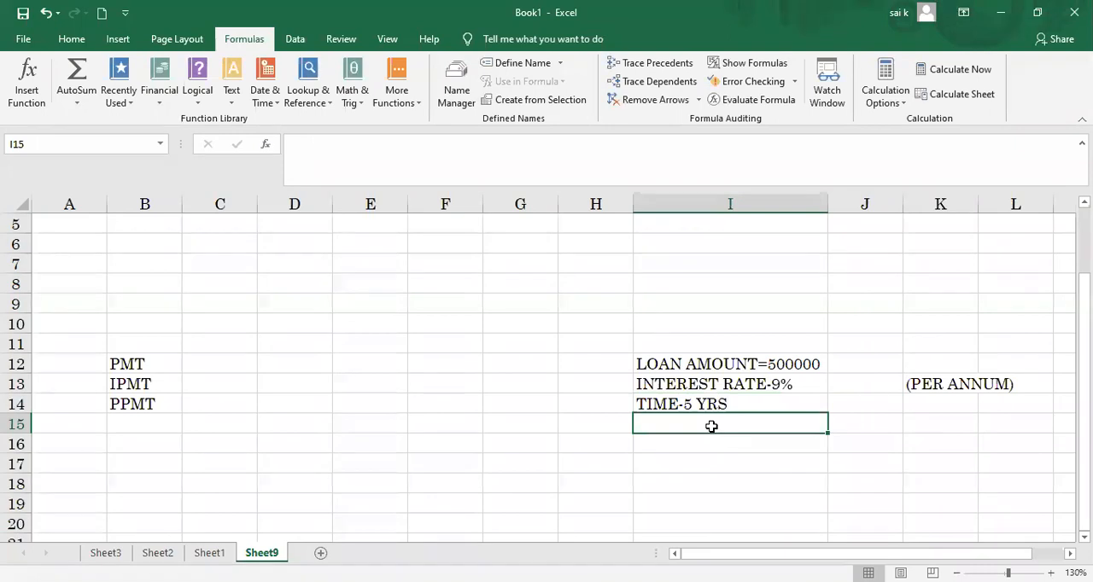
{"action": "type", "text": "EMI"}
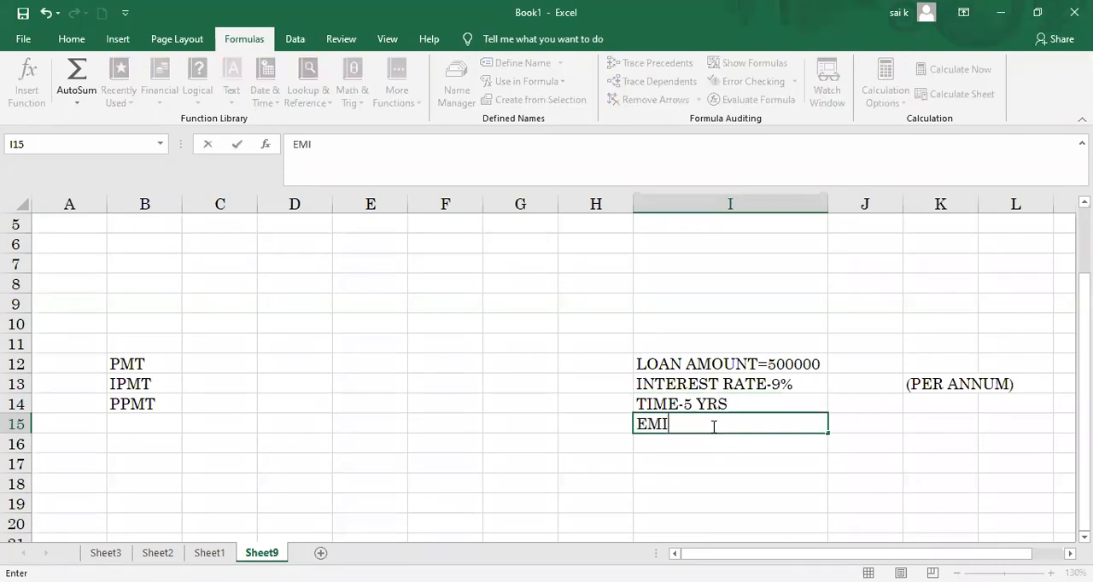
{"action": "type", "text": "-"}
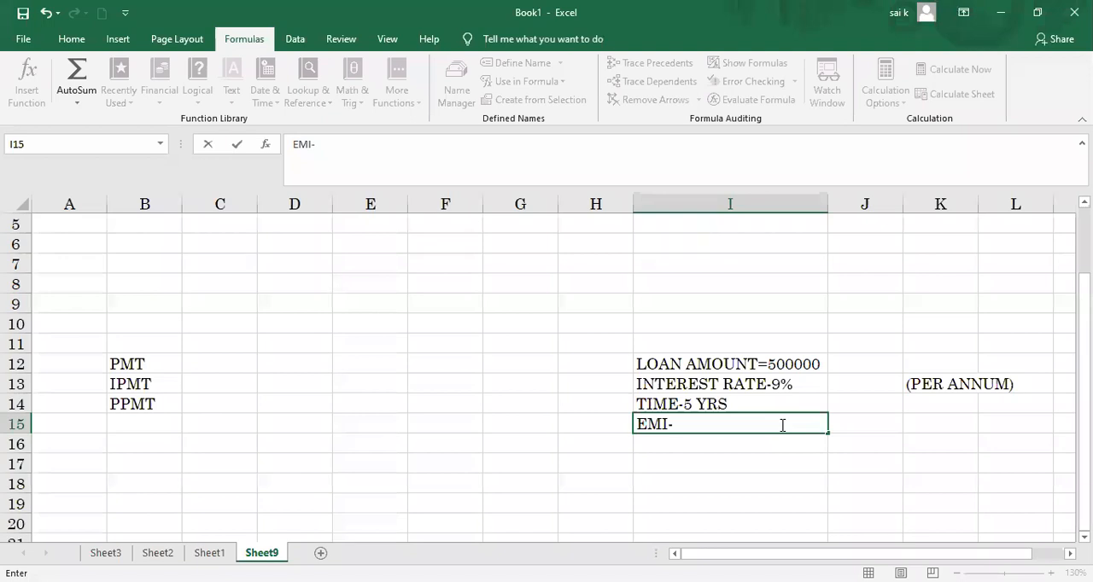
{"action": "left_click", "coordinate": [927, 66]}
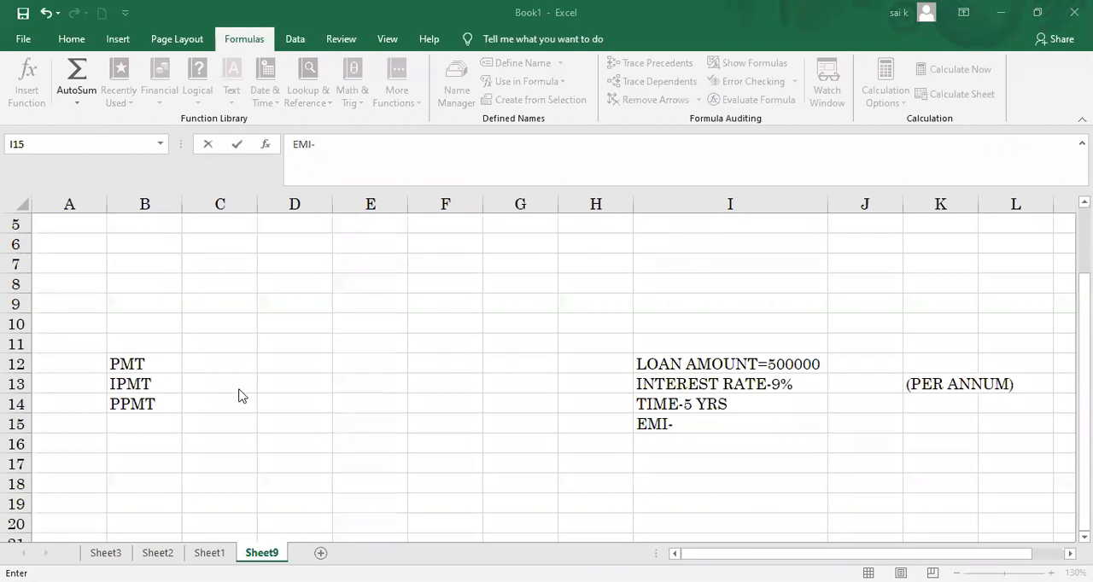
{"action": "left_click", "coordinate": [227, 366]}
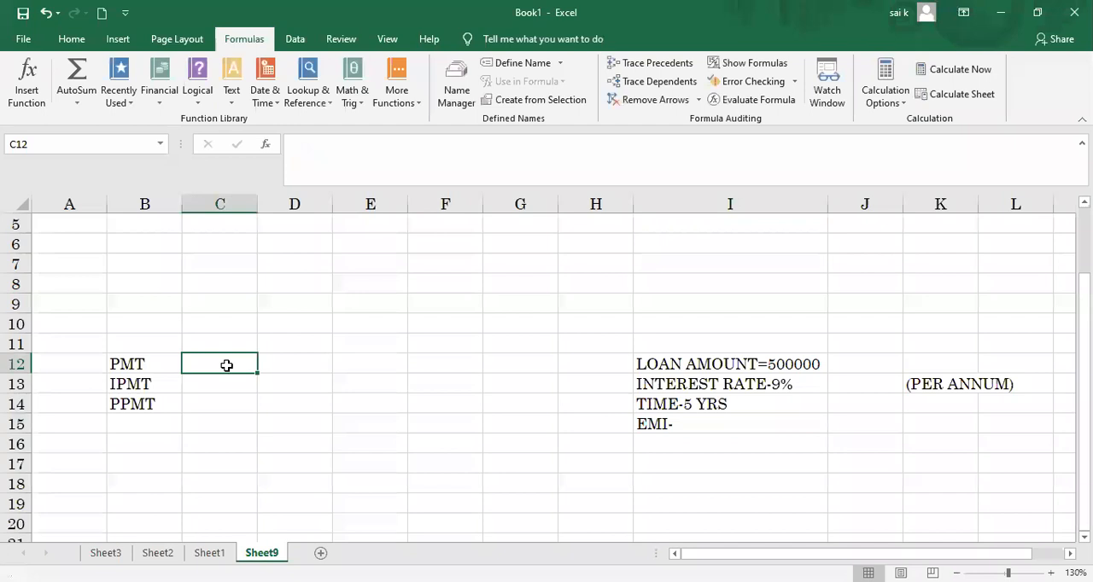
{"action": "type", "text": "=P"}
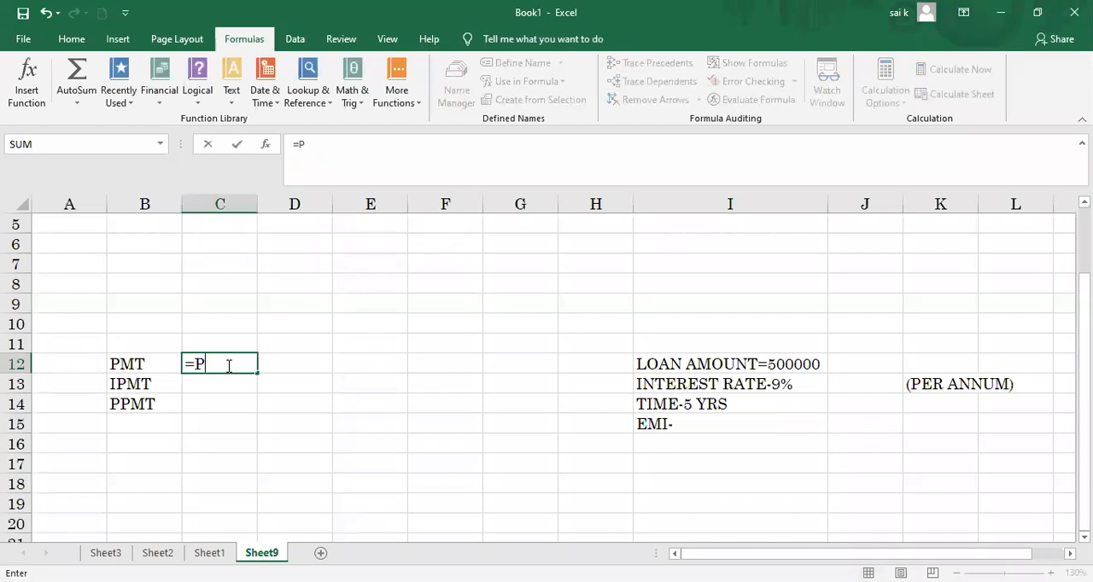
{"action": "type", "text": "MT"}
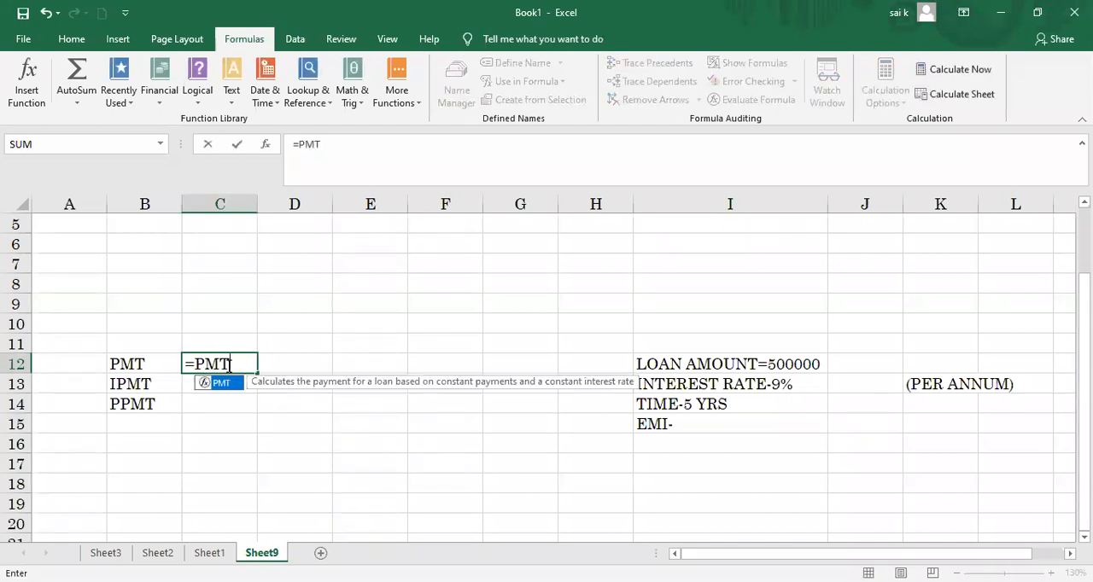
{"action": "type", "text": "("}
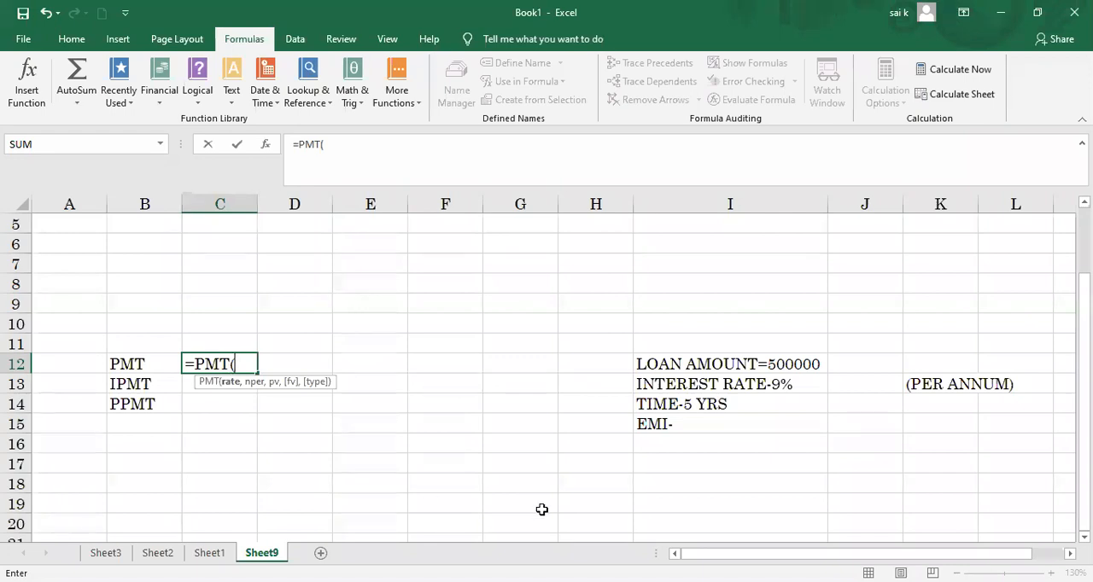
{"action": "left_click", "coordinate": [297, 439]}
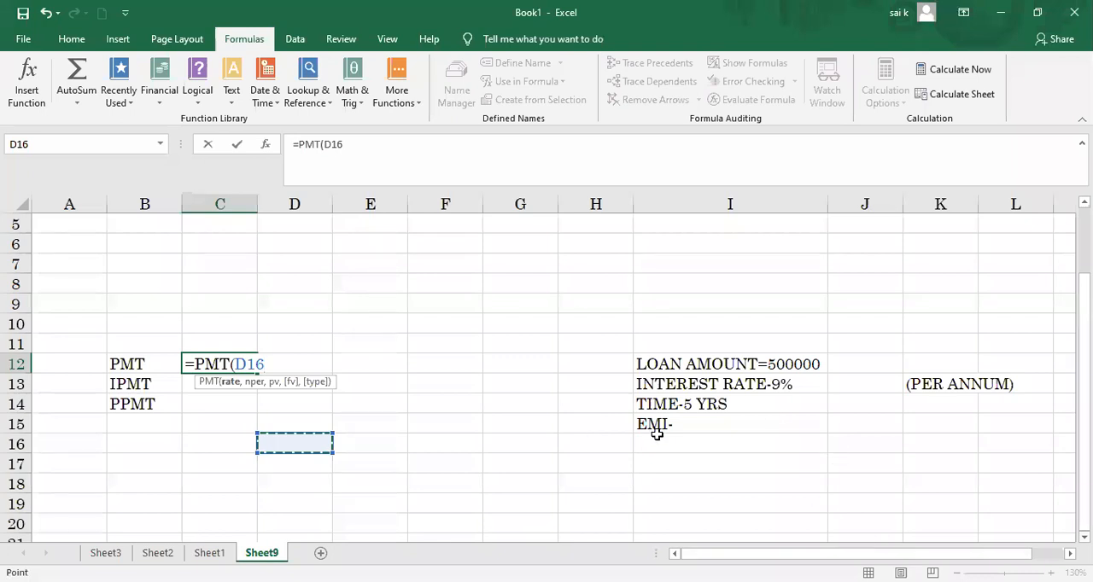
{"action": "key", "text": "BackSpace"}
{"action": "key", "text": "BackSpace"}
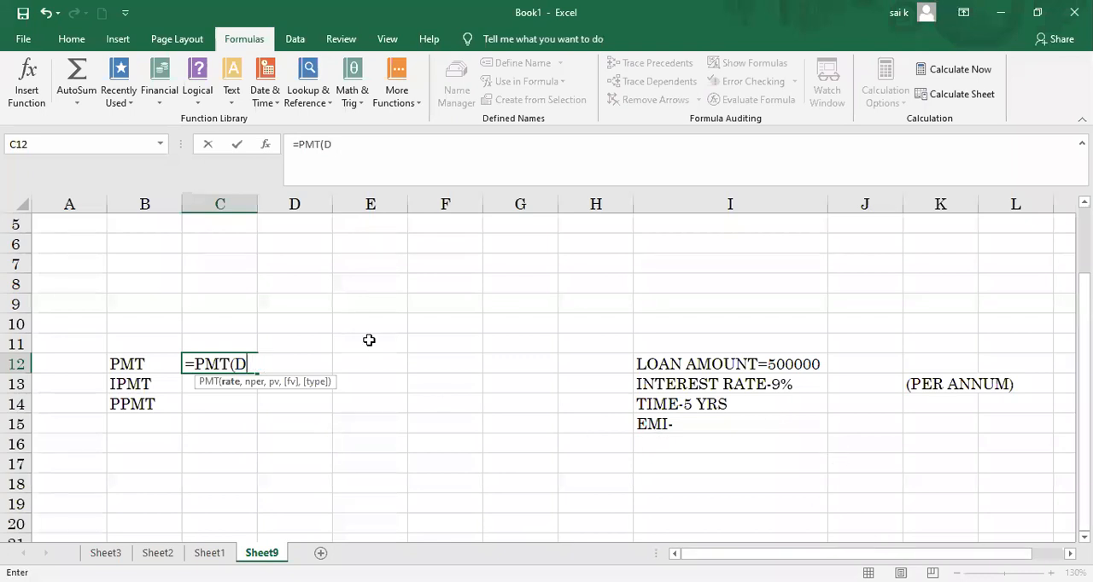
{"action": "key", "text": "BackSpace"}
{"action": "key", "text": "BackSpace"}
{"action": "key", "text": "BackSpace"}
{"action": "key", "text": "BackSpace"}
{"action": "key", "text": "BackSpace"}
{"action": "key", "text": "BackSpace"}
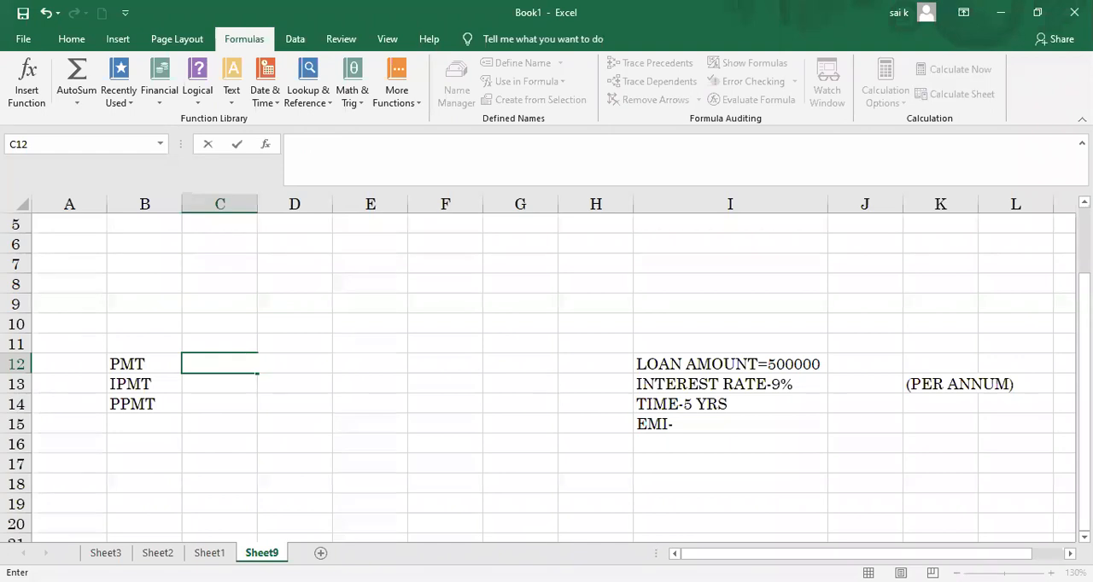
{"action": "left_click", "coordinate": [702, 461]}
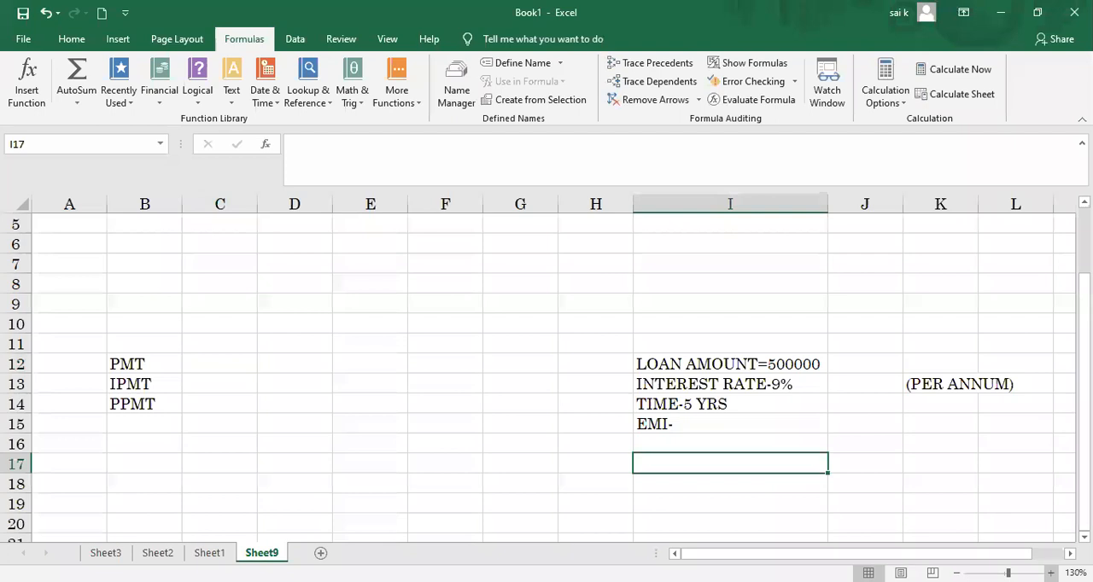
Step: Calculate the loan payment in cell C12 with the formula =PMT(9/12,5*12,500000)
{"action": "left_click", "coordinate": [1051, 574]}
{"action": "left_click", "coordinate": [1051, 573]}
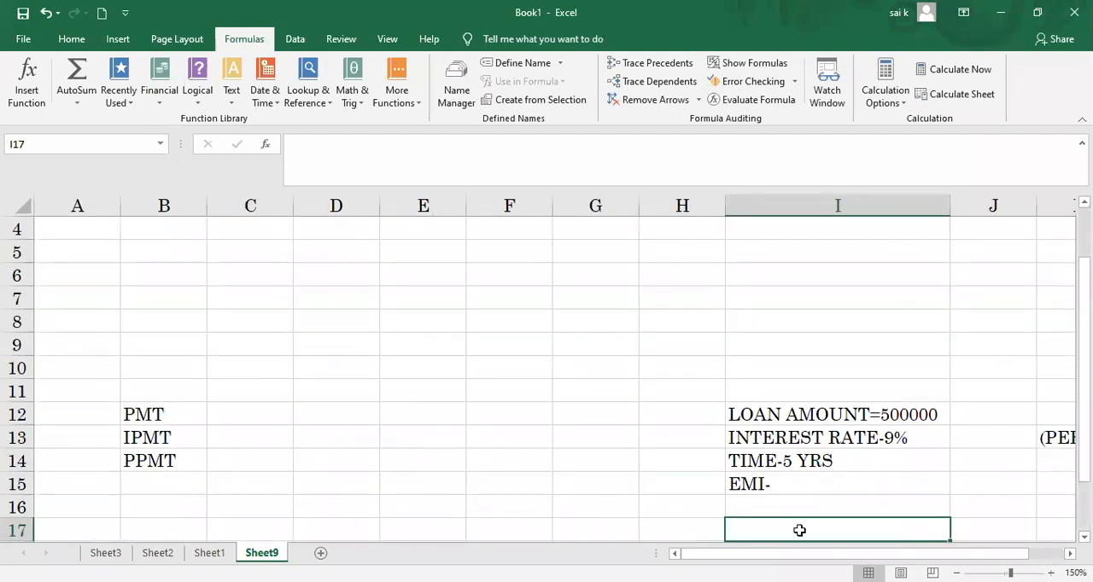
{"action": "left_click", "coordinate": [227, 414]}
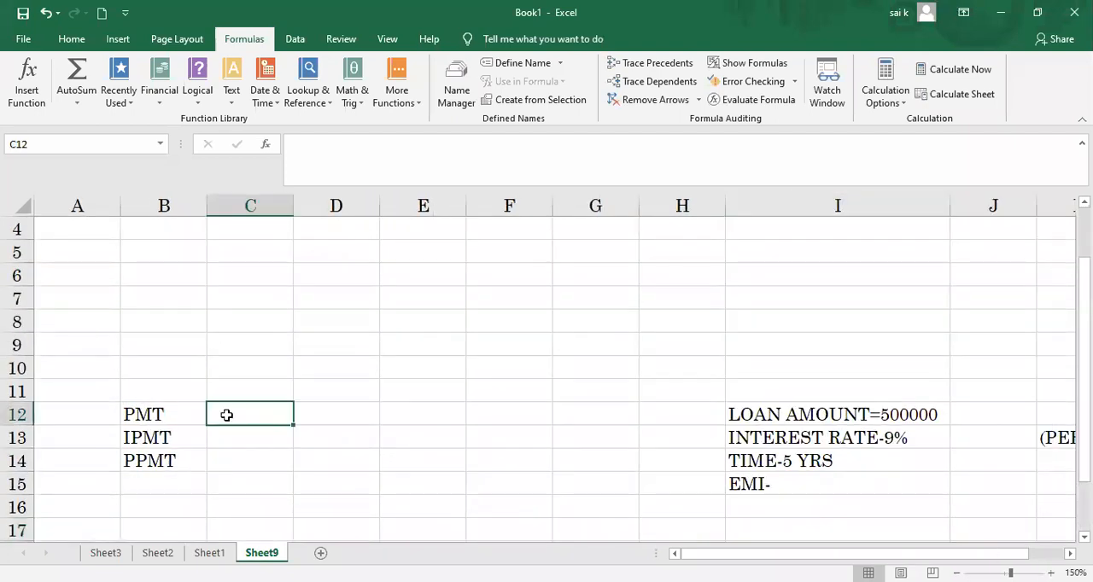
{"action": "type", "text": "="}
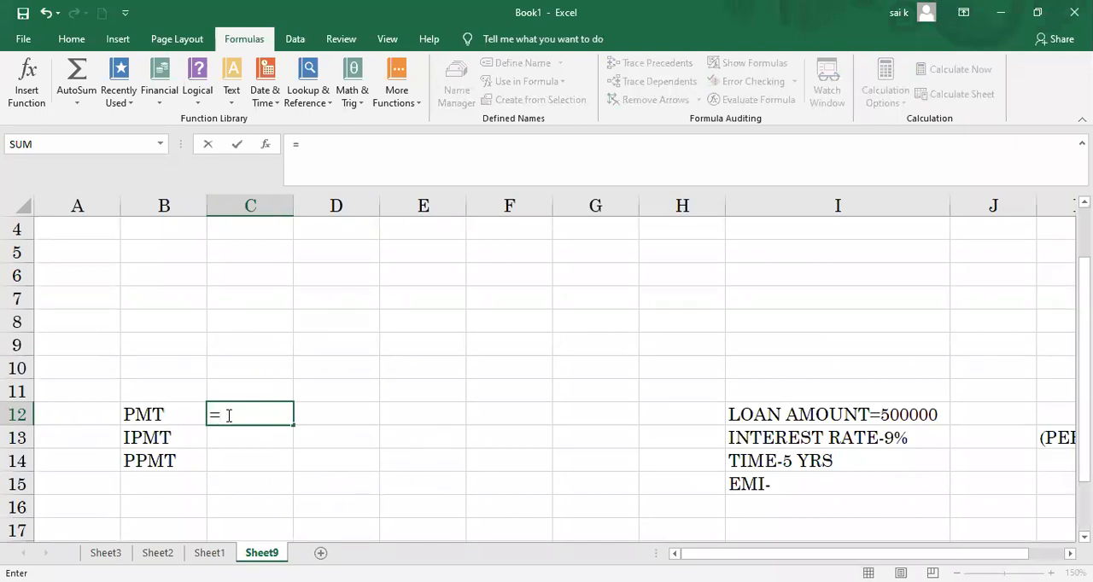
{"action": "type", "text": "PMT"}
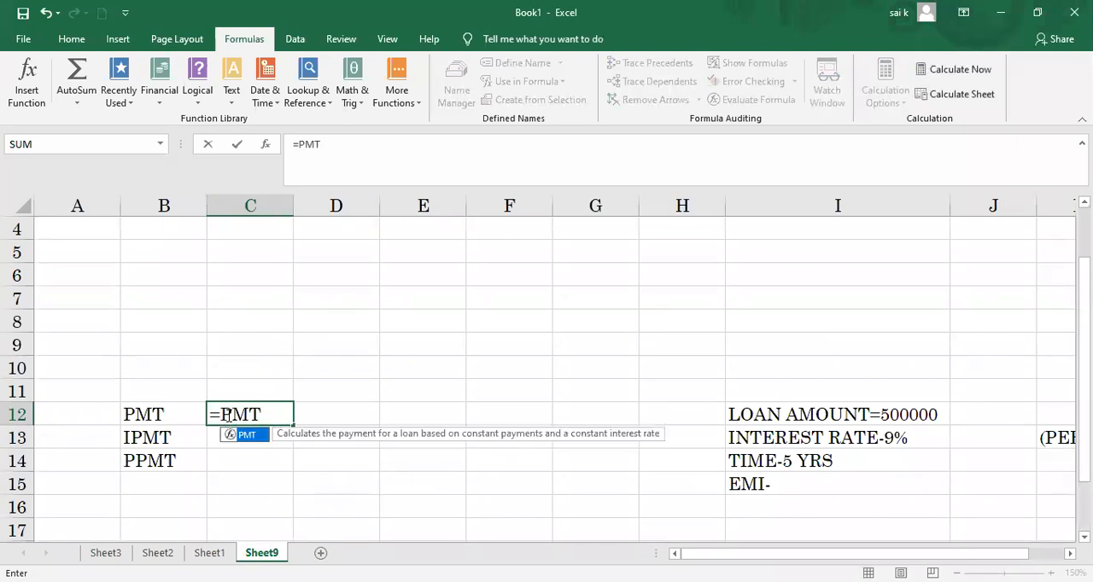
{"action": "type", "text": "("}
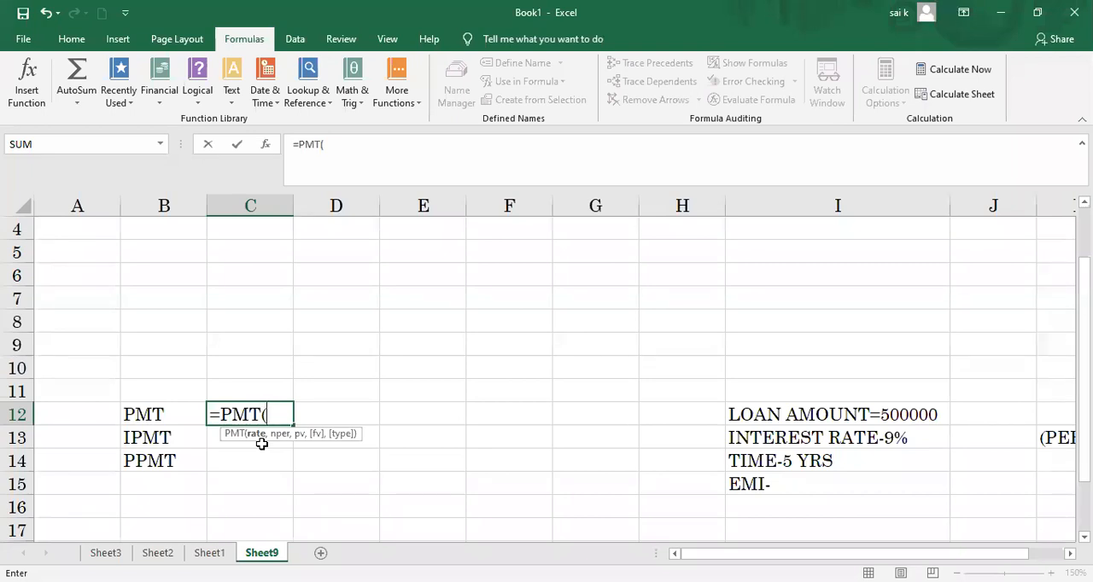
{"action": "type", "text": "9"}
{"action": "type", "text": "/12"}
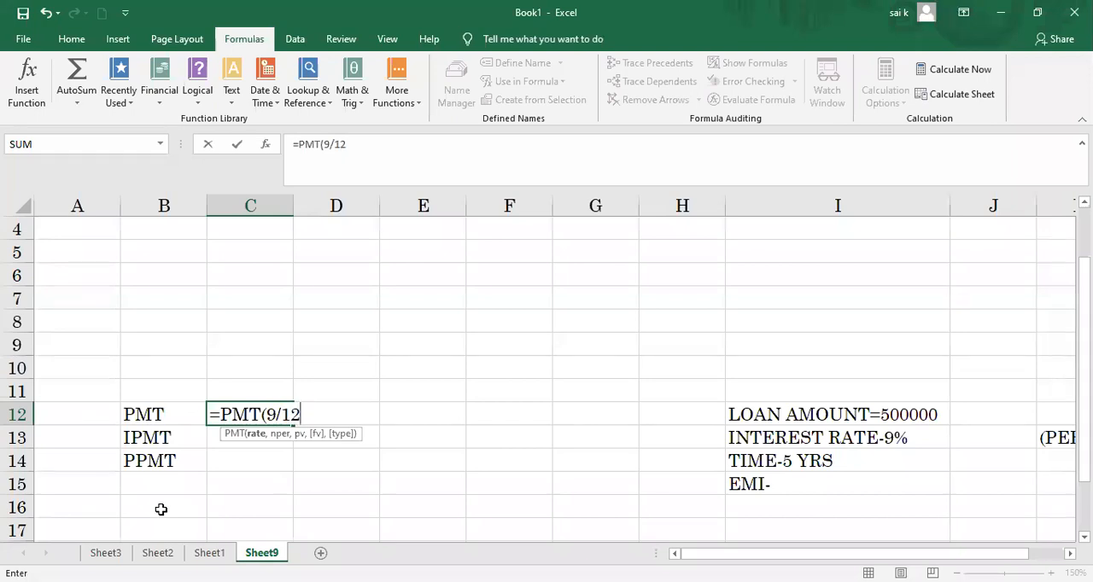
{"action": "type", "text": ","}
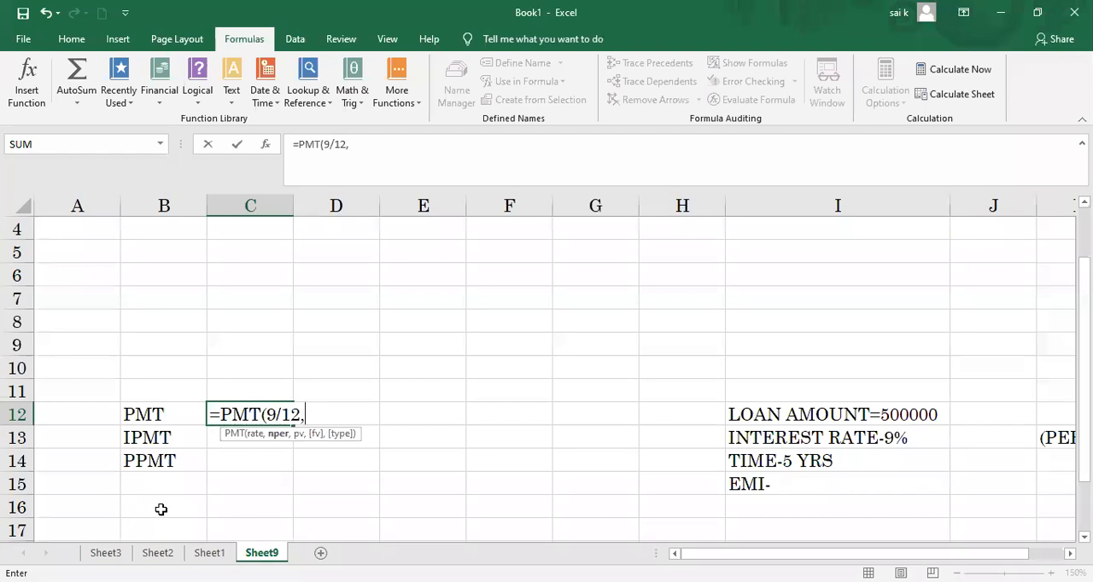
{"action": "type", "text": "5*12,"}
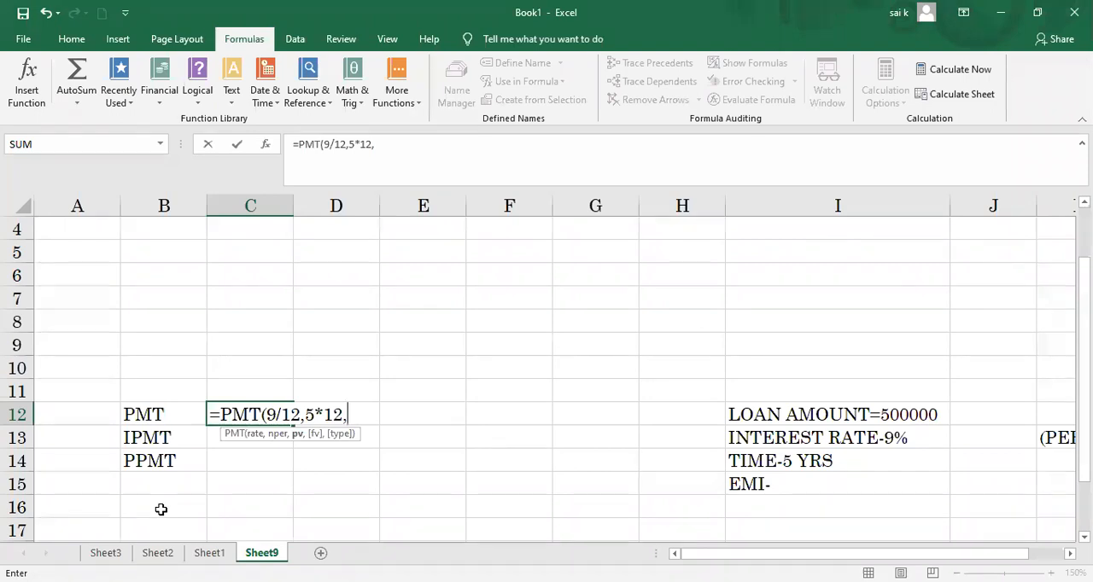
{"action": "type", "text": "500000"}
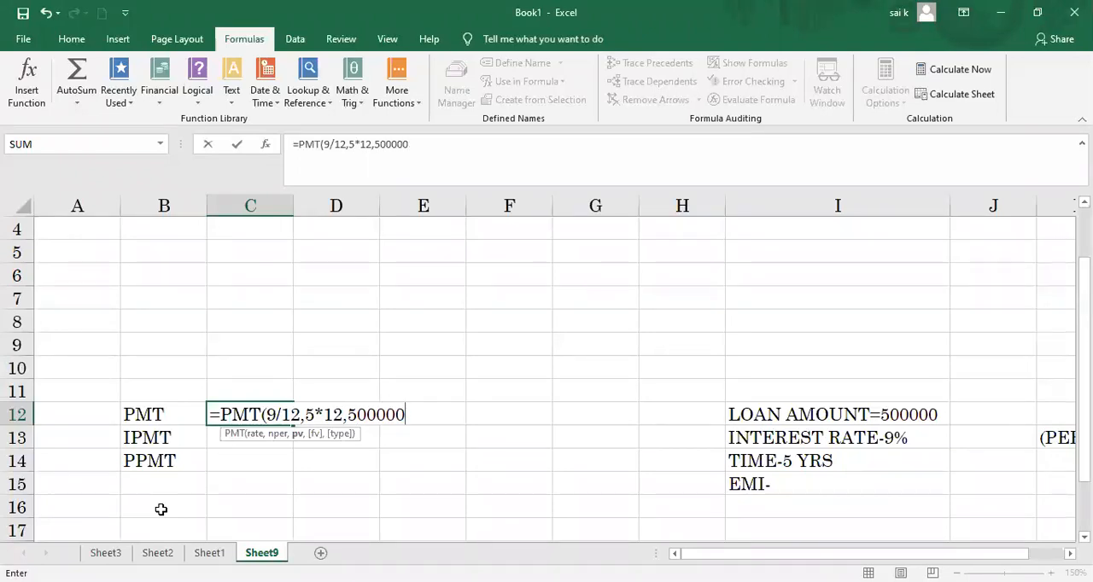
{"action": "type", "text": ")"}
{"action": "key", "text": "Return"}
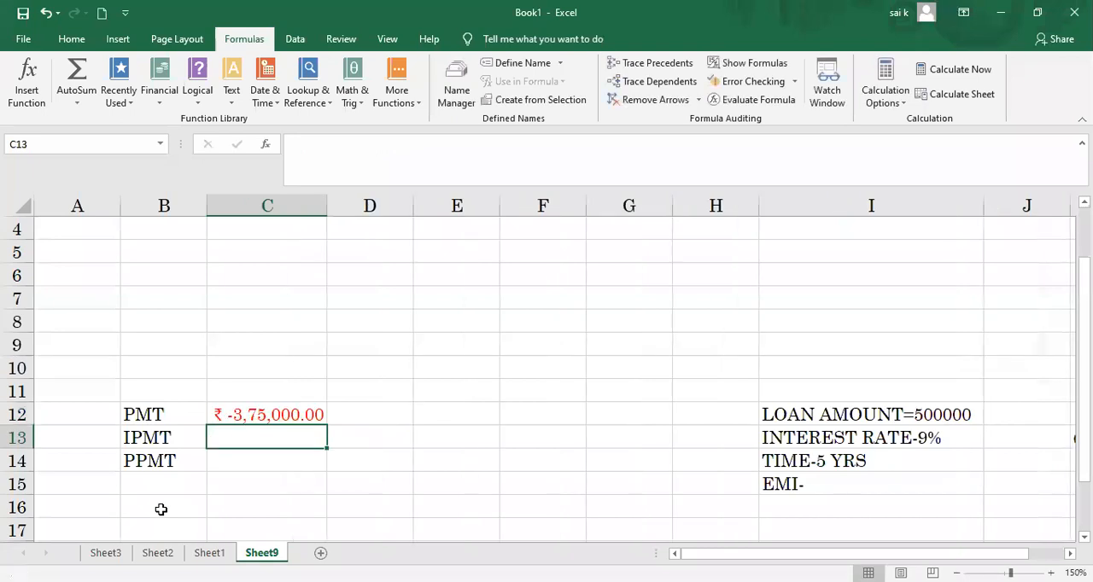
Step: Clear the loan payment formula from cell C12
{"action": "left_click", "coordinate": [267, 414]}
{"action": "key", "text": "BackSpace"}
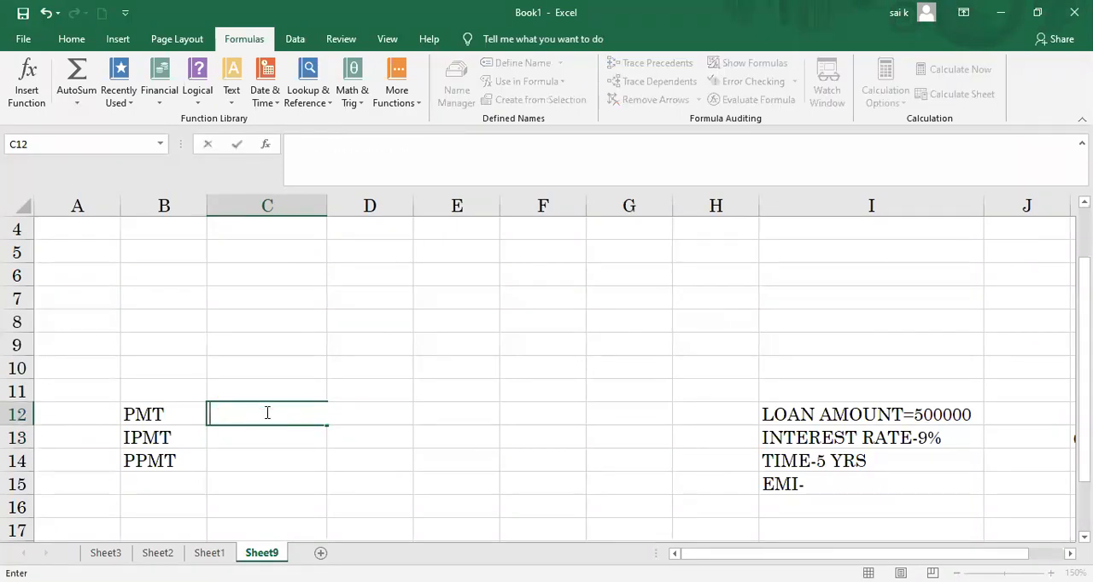
Step: Try to start the PMT function in cell C12 by entering PMT
{"action": "type", "text": "PMT"}
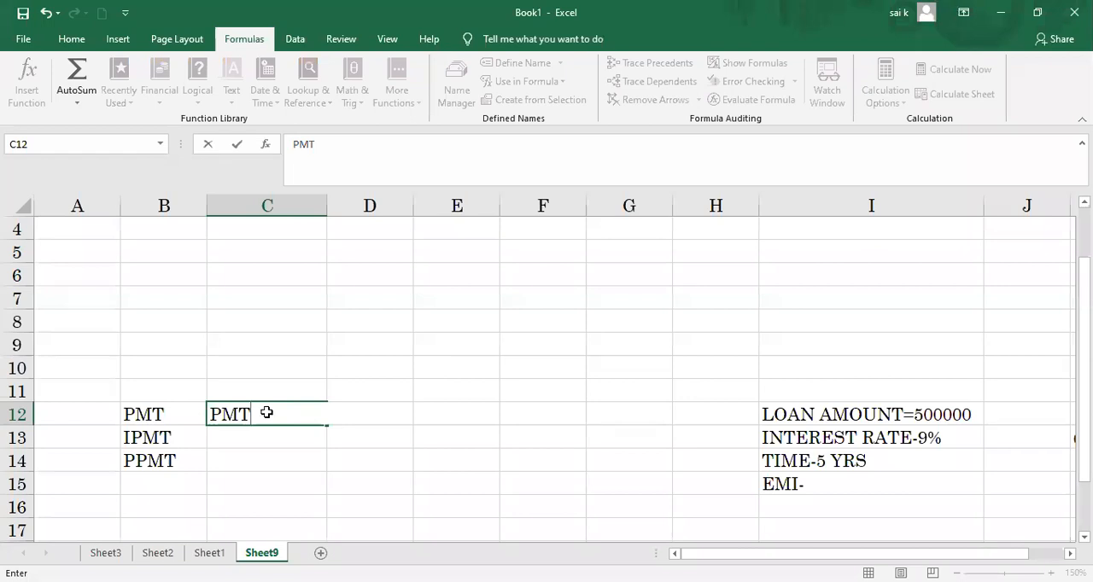
{"action": "key", "text": "Tab"}
{"action": "left_click", "coordinate": [256, 415]}
{"action": "key", "text": "F2"}
Step: Enter the loan amount 500000 as a number in cell H12, beside the LOAN AMOUNT note
{"action": "left_click", "coordinate": [702, 414]}
{"action": "type", "text": "500"}
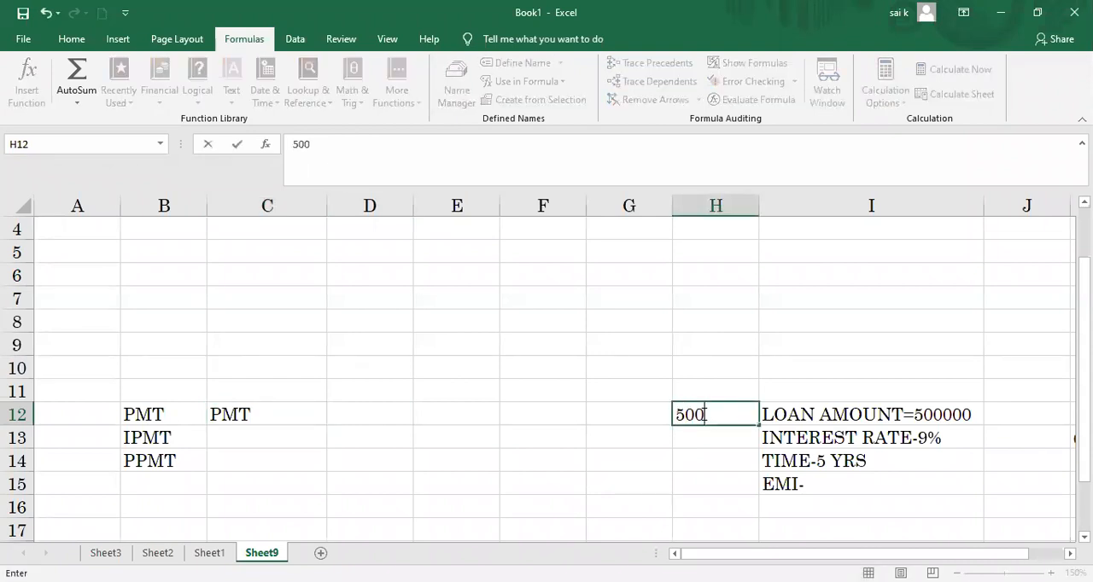
{"action": "type", "text": "0000"}
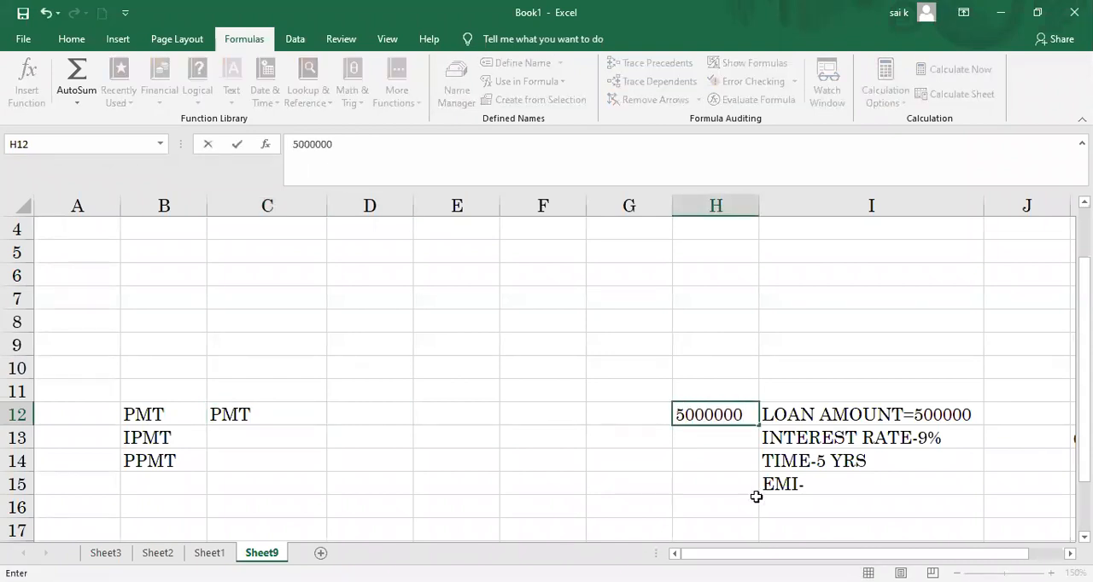
{"action": "key", "text": "BackSpace"}
Step: Clear cell C12 and retry starting the payment function there with PMT
{"action": "left_click", "coordinate": [290, 412]}
{"action": "double_click", "coordinate": [290, 412]}
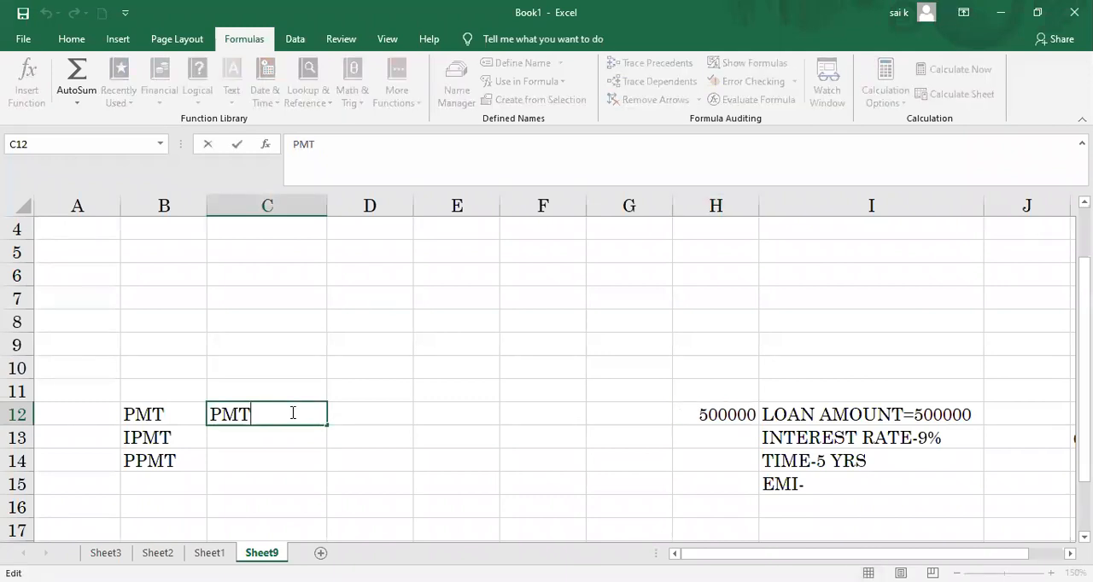
{"action": "key", "text": "Tab"}
{"action": "left_click", "coordinate": [290, 412]}
{"action": "key", "text": "BackSpace"}
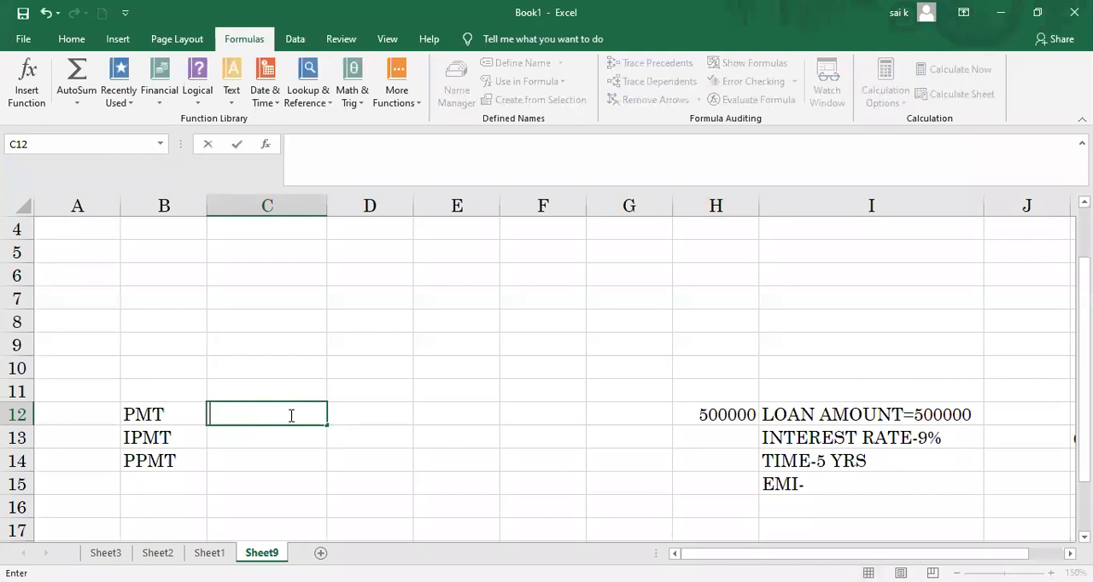
{"action": "type", "text": "PMT"}
{"action": "key", "text": "Tab"}
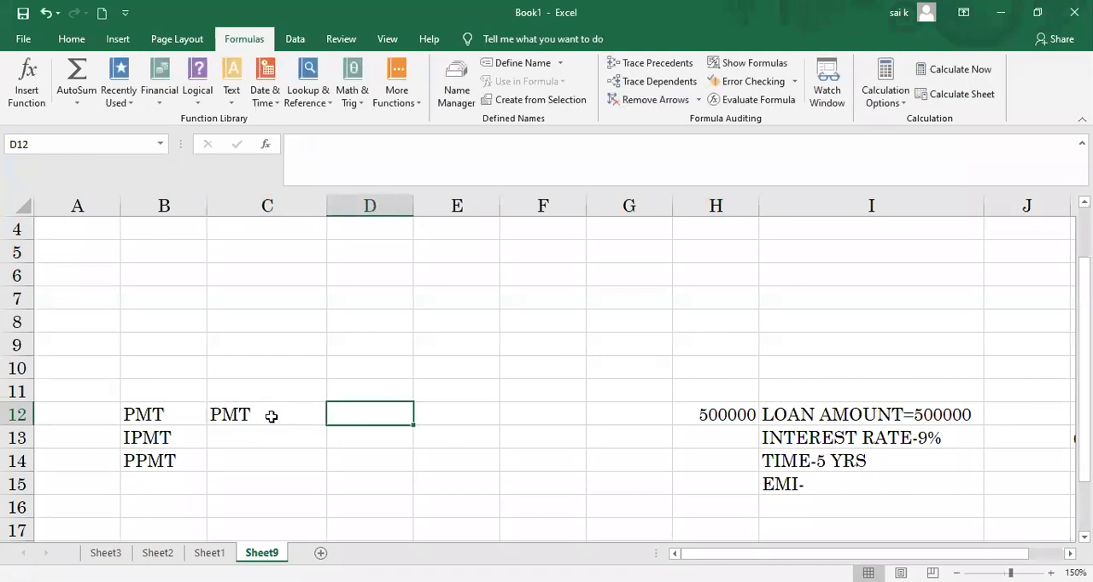
Step: Try the function name in lowercase as pmt in cell C12, and clear the cell again
{"action": "double_click", "coordinate": [271, 416]}
{"action": "key", "text": "BackSpace"}
{"action": "key", "text": "BackSpace"}
{"action": "key", "text": "BackSpace"}
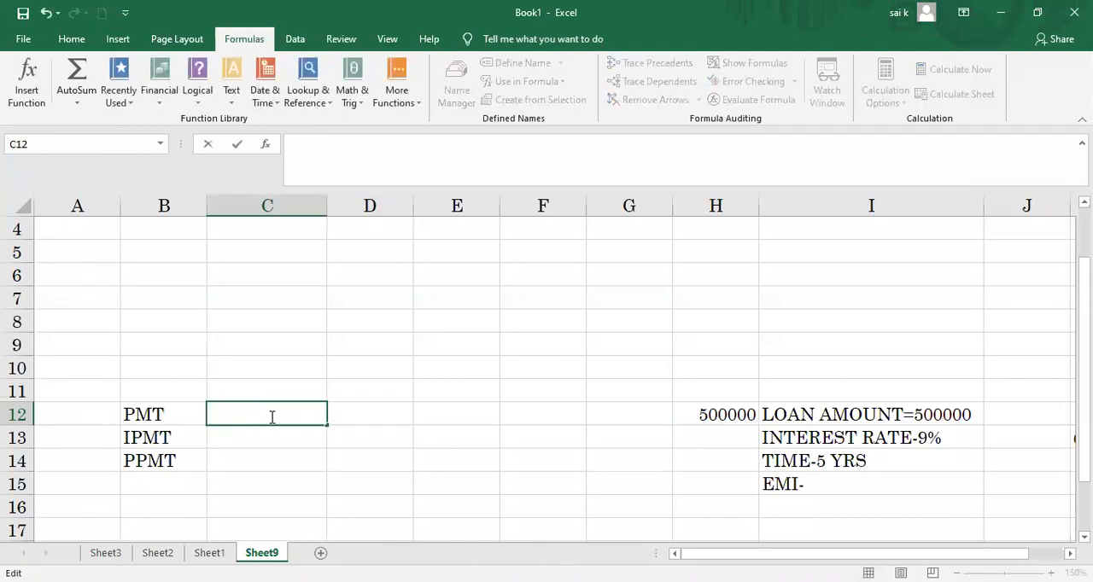
{"action": "type", "text": "pmt"}
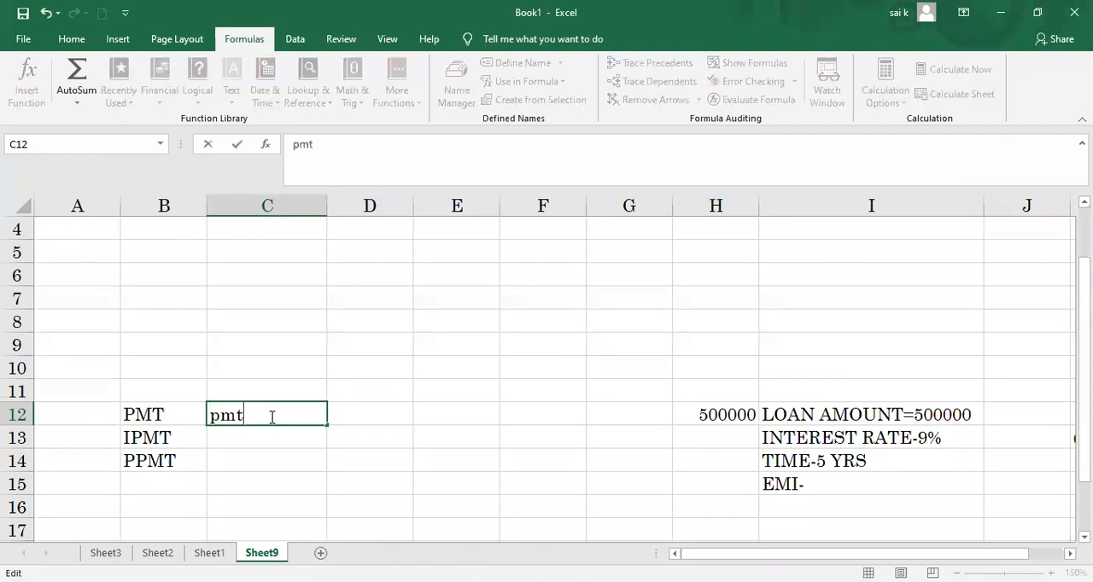
{"action": "key", "text": "Tab"}
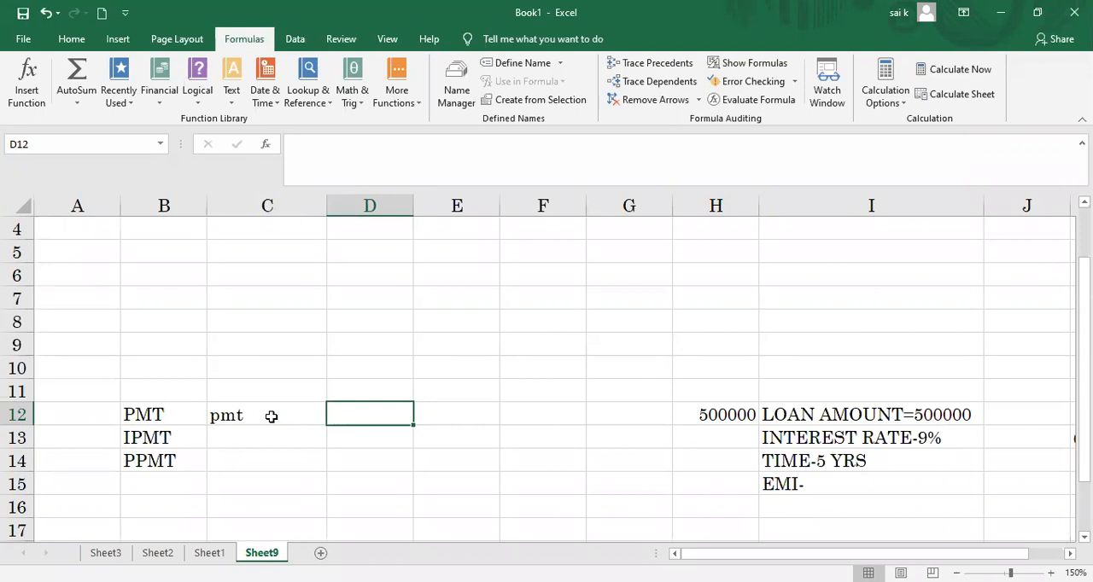
{"action": "left_click", "coordinate": [261, 417]}
{"action": "key", "text": "BackSpace"}
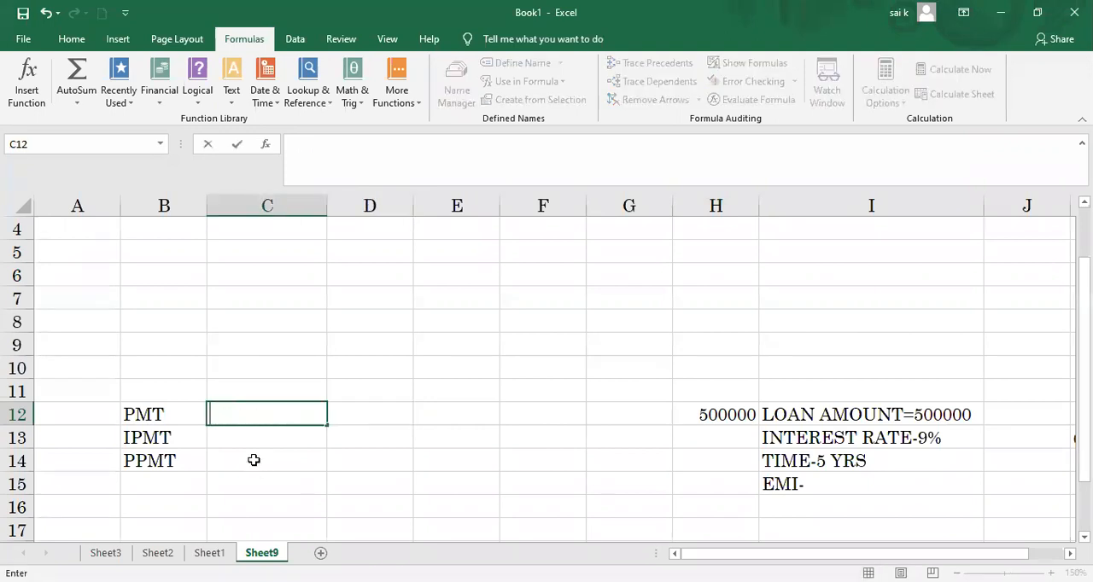
Step: Try to start the payment function with pmt in cell D12, and clear the cell
{"action": "left_click", "coordinate": [357, 417]}
{"action": "type", "text": "p"}
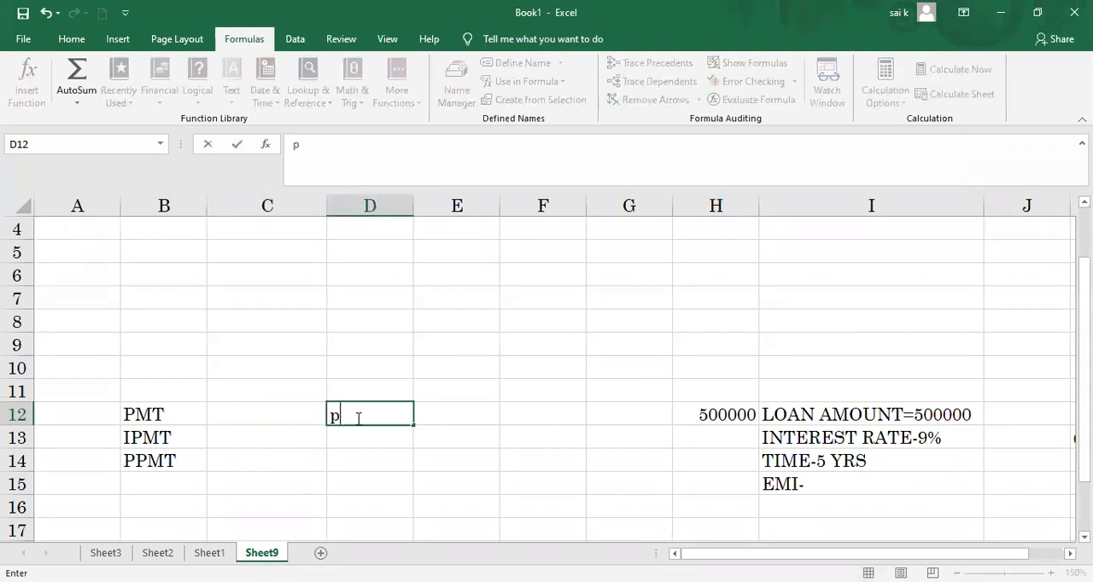
{"action": "type", "text": "mt"}
{"action": "key", "text": "Tab"}
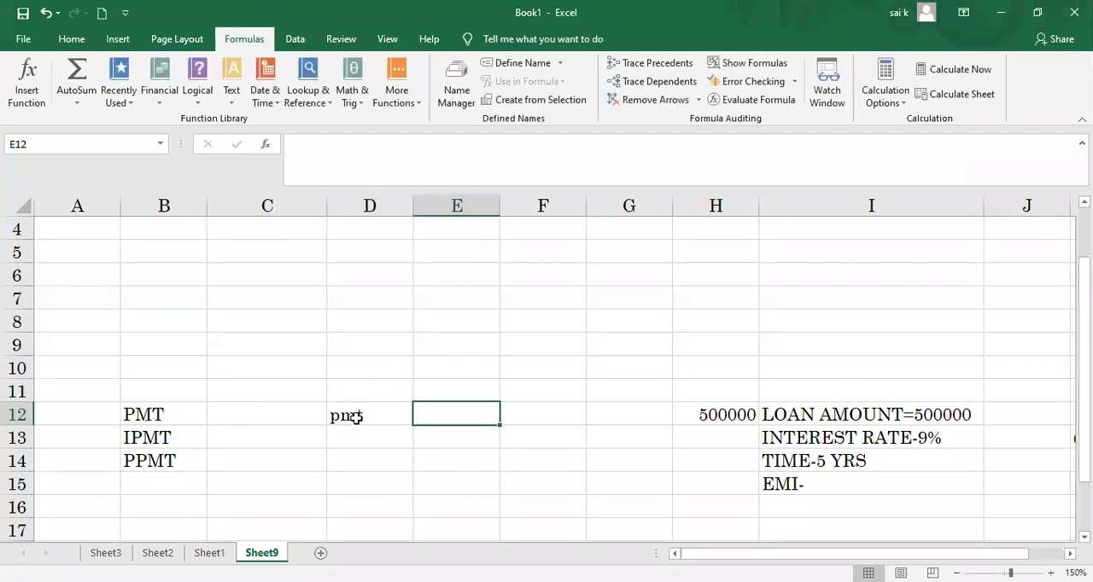
{"action": "key", "text": "BackSpace"}
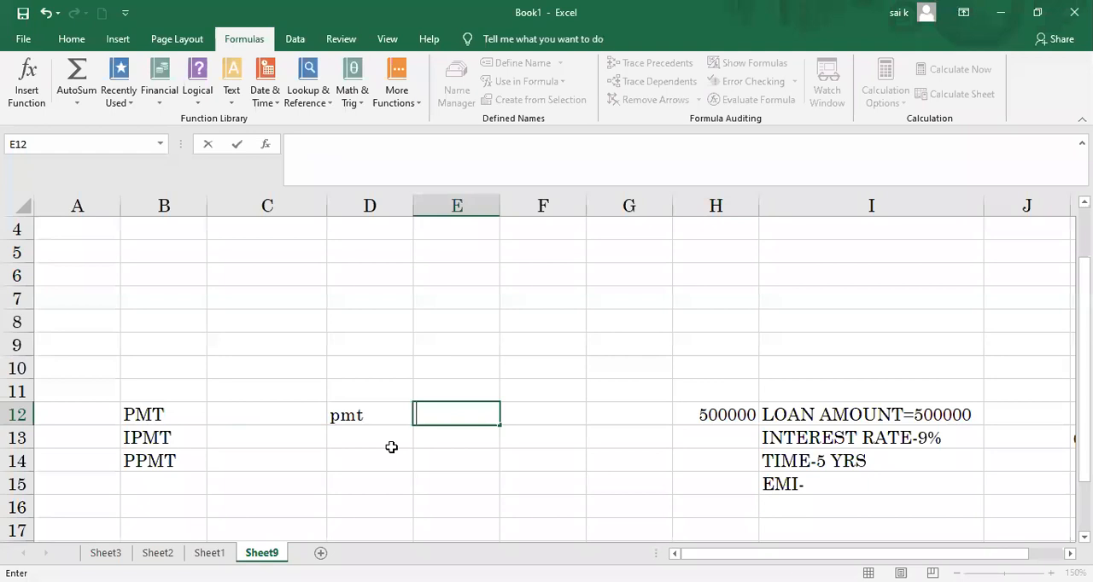
{"action": "left_click", "coordinate": [381, 413]}
{"action": "key", "text": "BackSpace"}
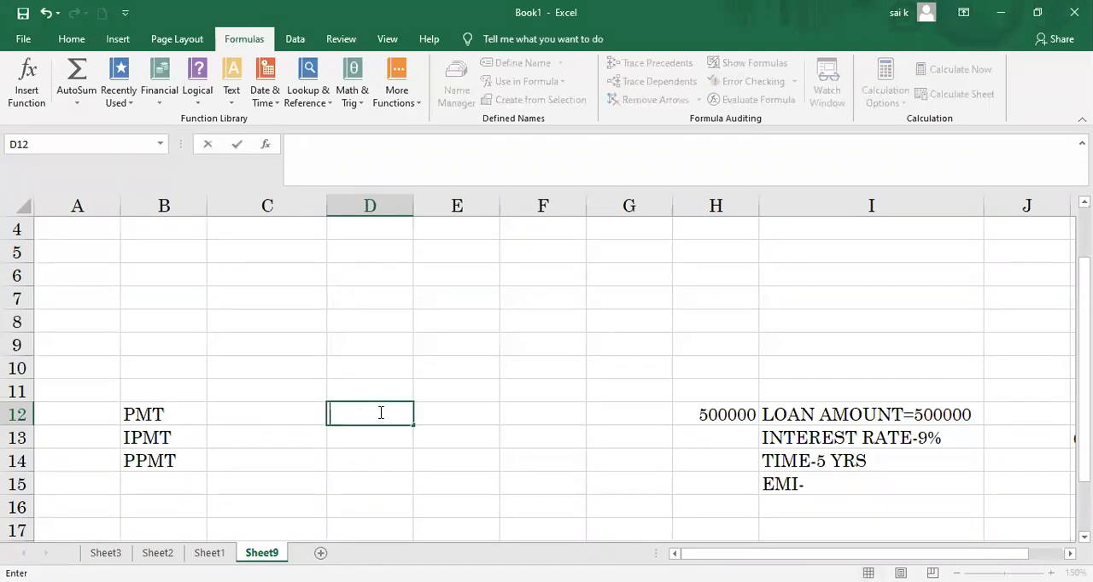
Step: Try to start the payment function with pmt in cell E12, and clear the cell
{"action": "key", "text": "Tab"}
{"action": "type", "text": "pmt"}
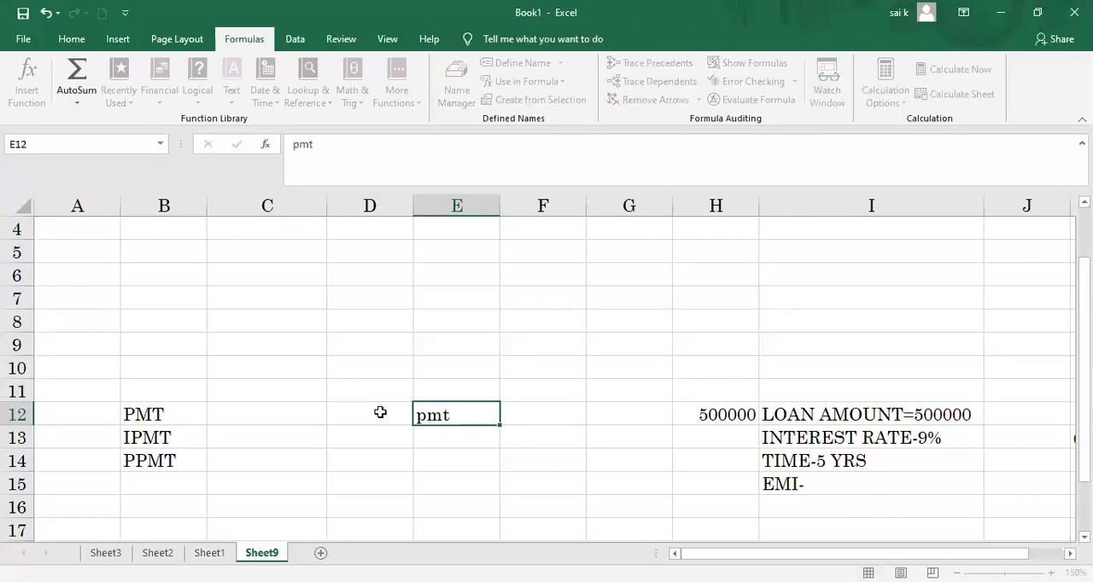
{"action": "key", "text": "Tab"}
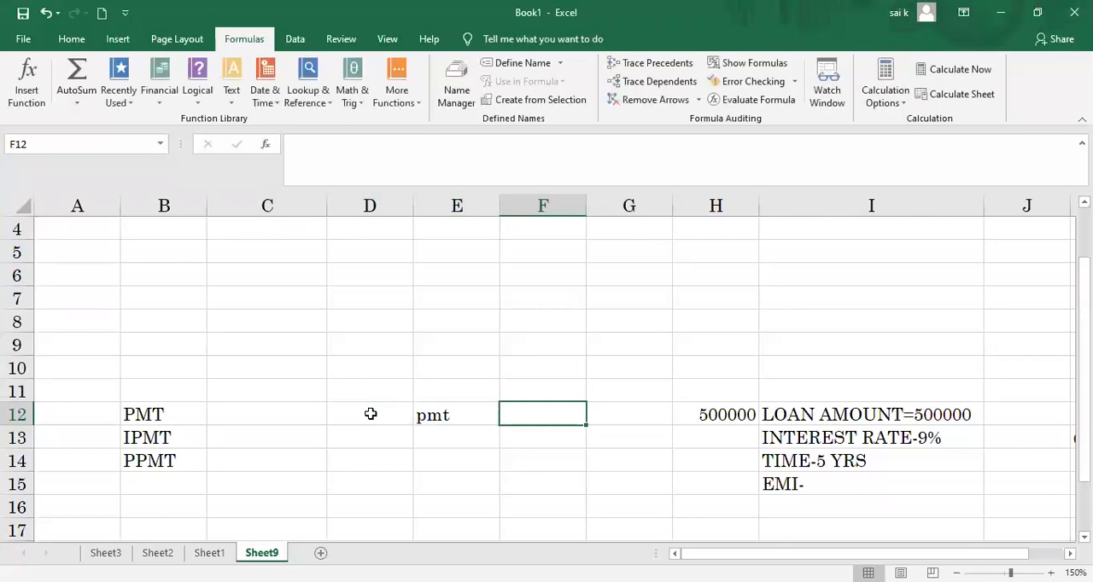
{"action": "left_click", "coordinate": [429, 413]}
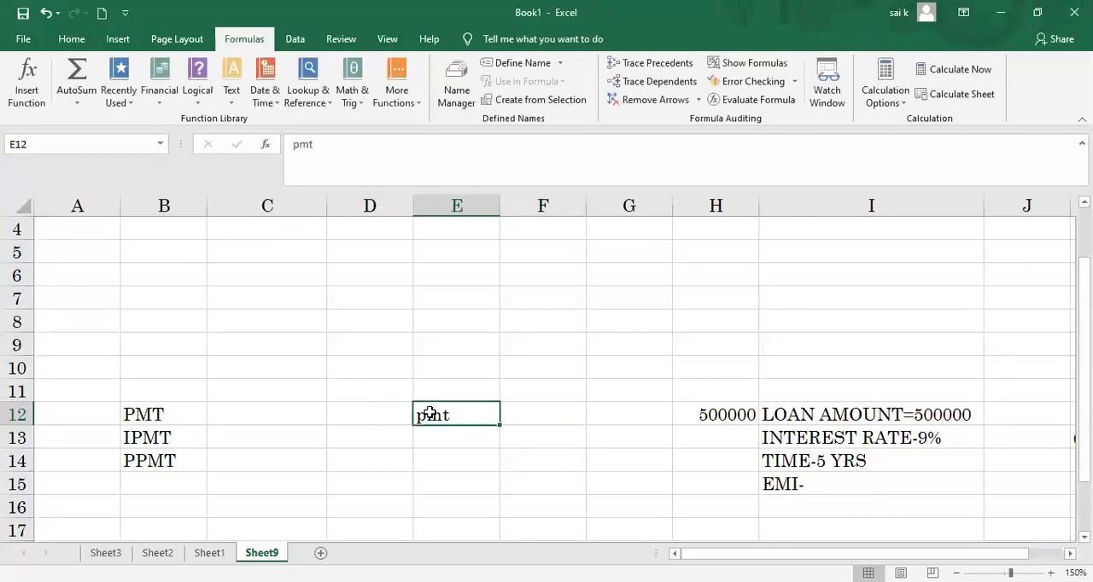
{"action": "key", "text": "BackSpace"}
Step: Try to start the payment function with PMT( in cell E12, and clear the cell
{"action": "type", "text": "PM"}
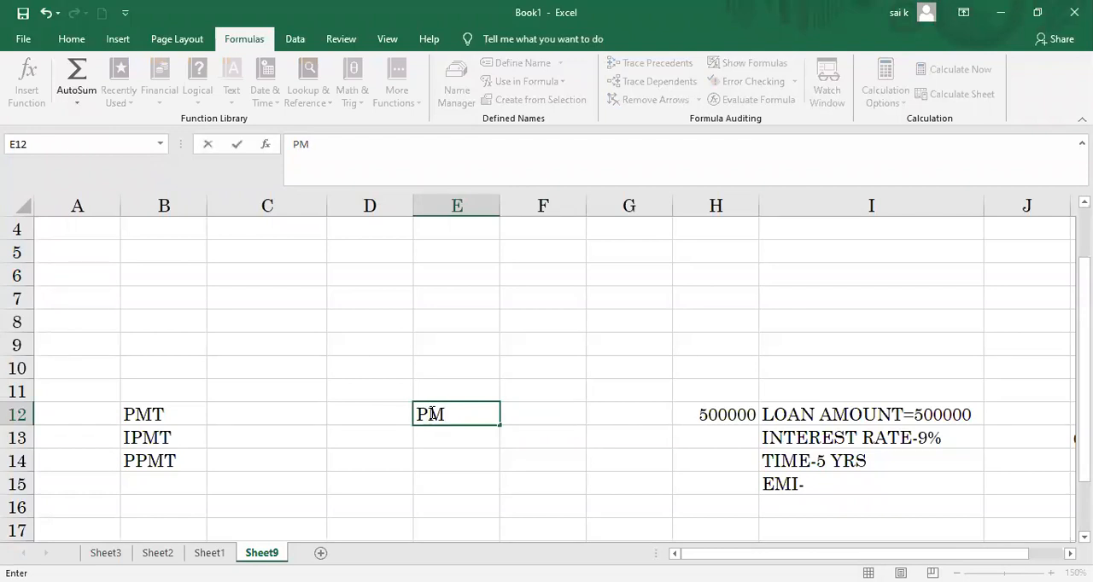
{"action": "type", "text": "T("}
{"action": "key", "text": "Tab"}
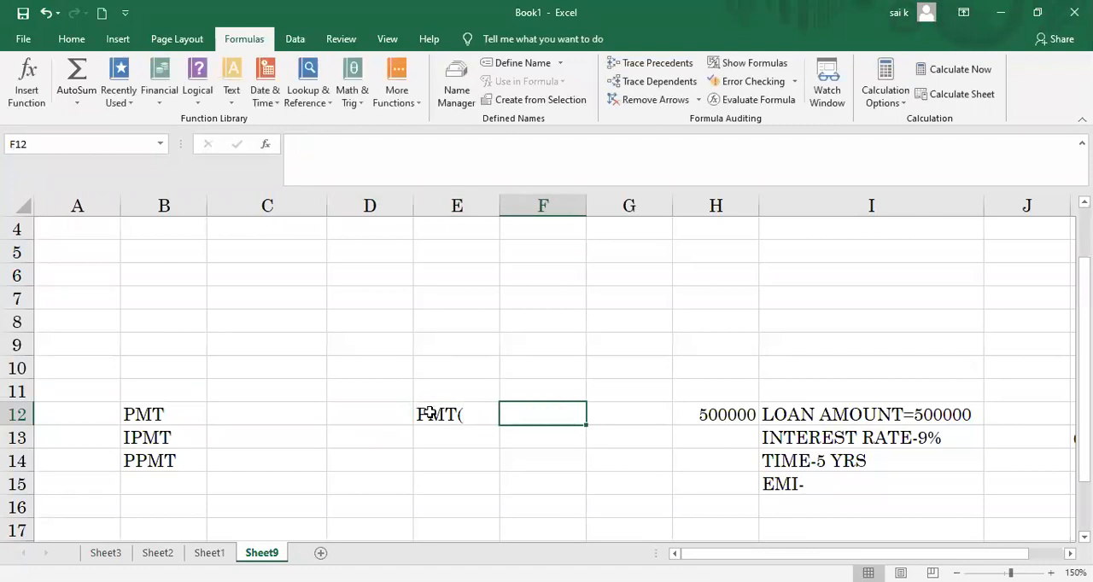
{"action": "key", "text": "BackSpace"}
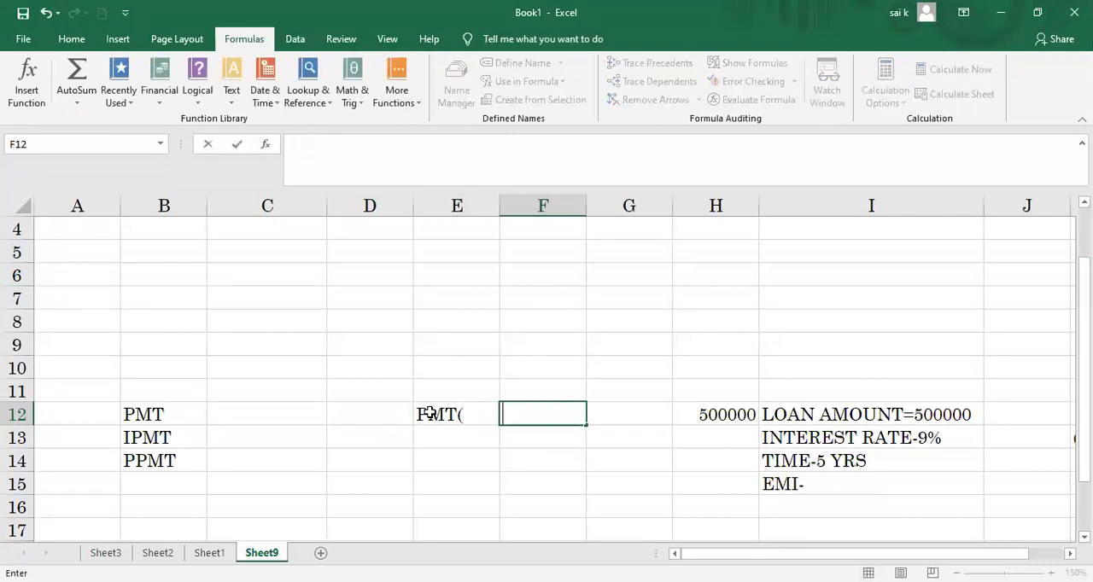
{"action": "left_click", "coordinate": [475, 417]}
{"action": "key", "text": "BackSpace"}
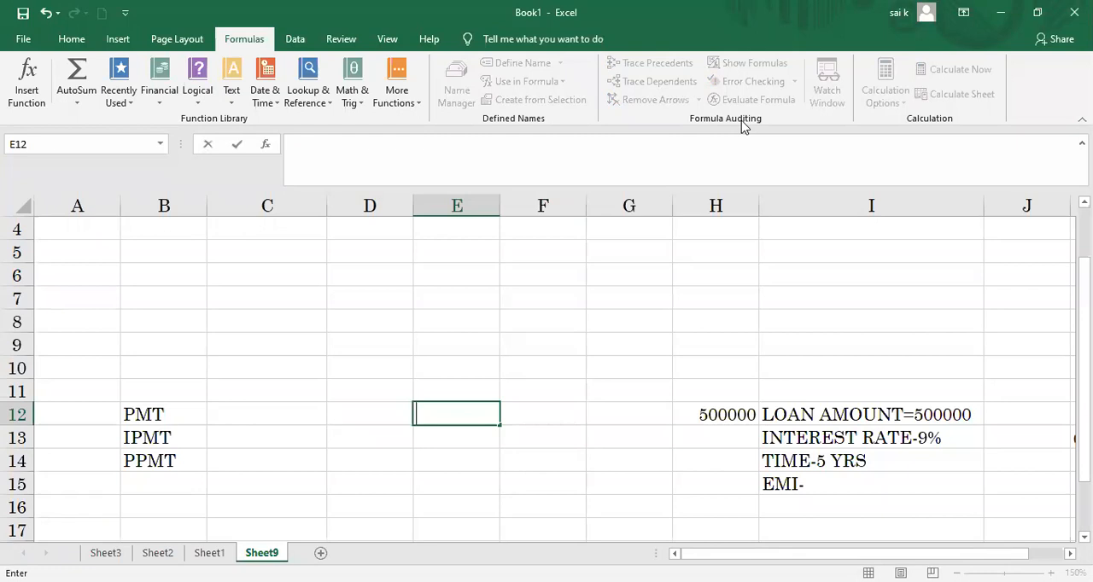
{"action": "left_click", "coordinate": [985, 13]}
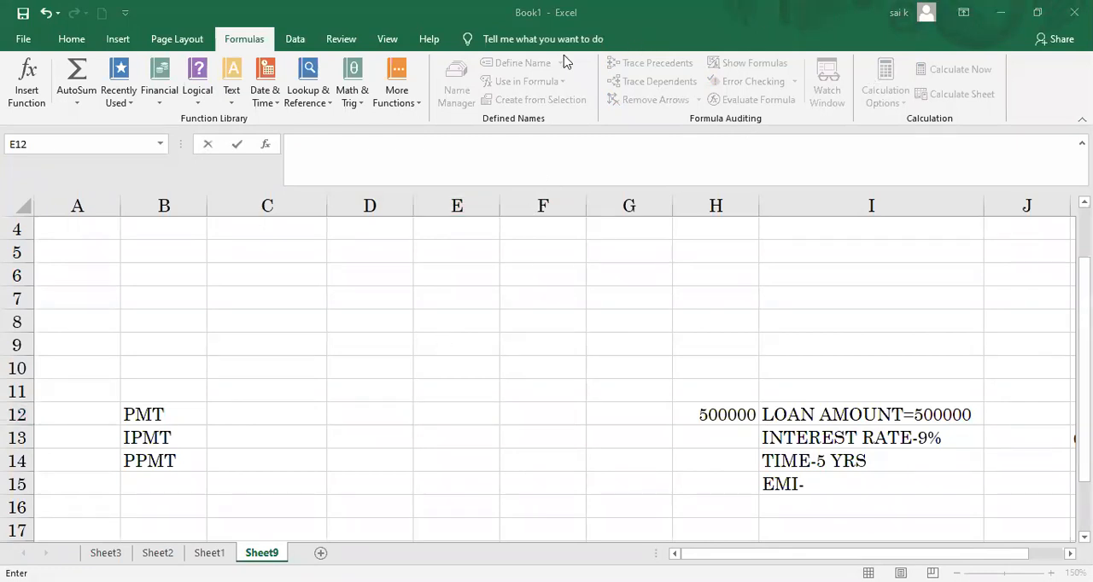
Step: Calculate the monthly loan payment in cell D13 with the formula =PMT(9%/12,5*12,H12)
{"action": "left_click", "coordinate": [374, 393]}
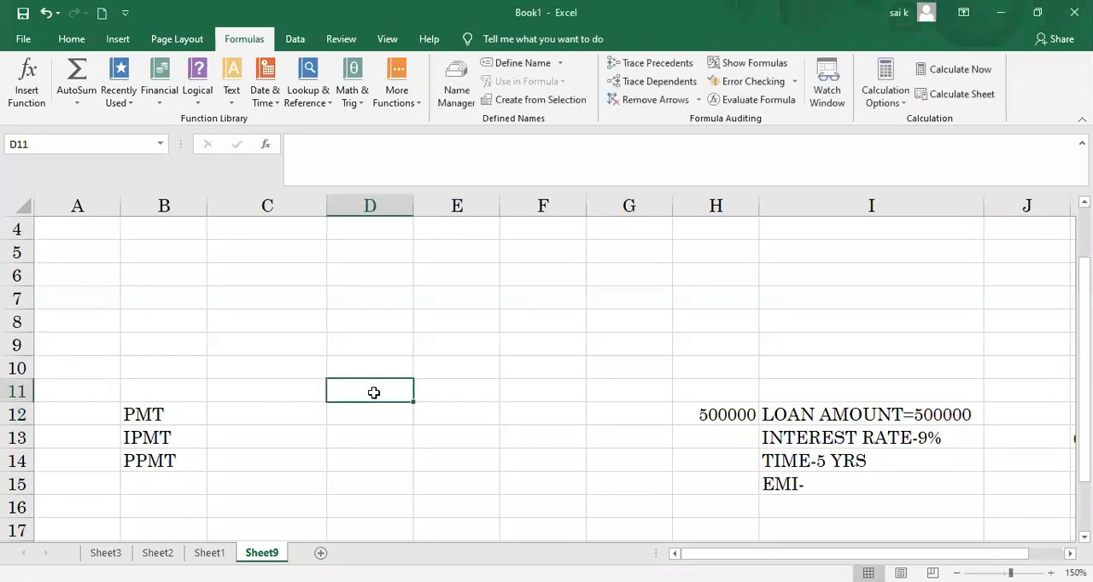
{"action": "left_click", "coordinate": [384, 427]}
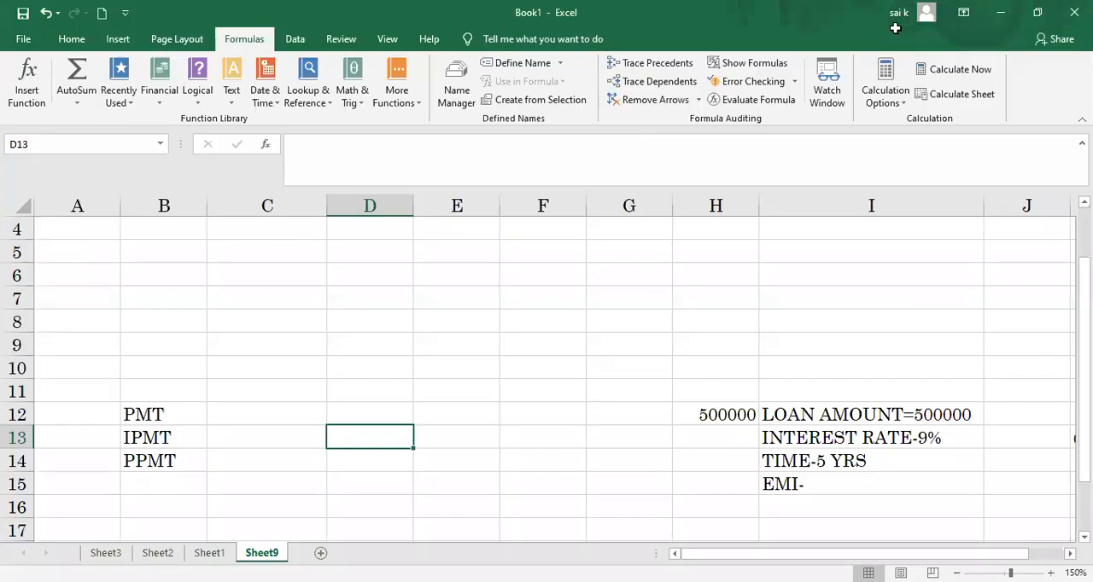
{"action": "type", "text": "="}
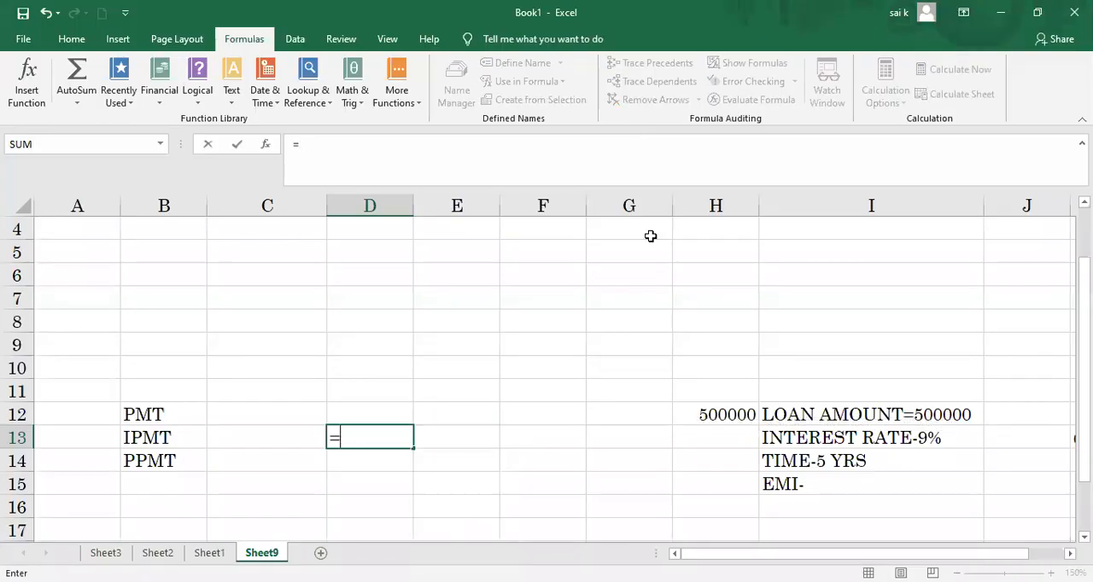
{"action": "type", "text": "PMT"}
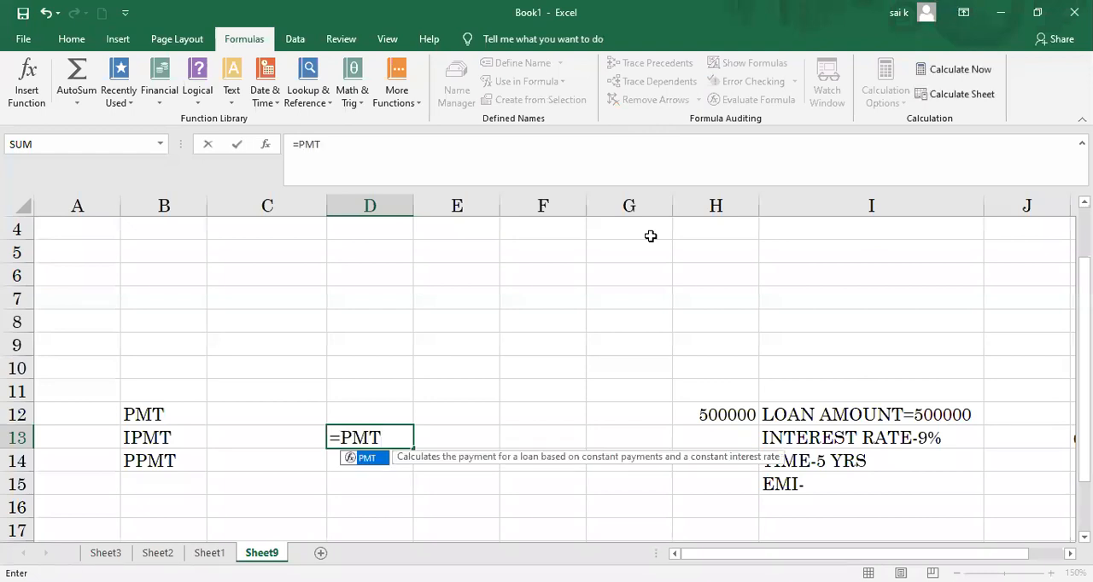
{"action": "type", "text": "("}
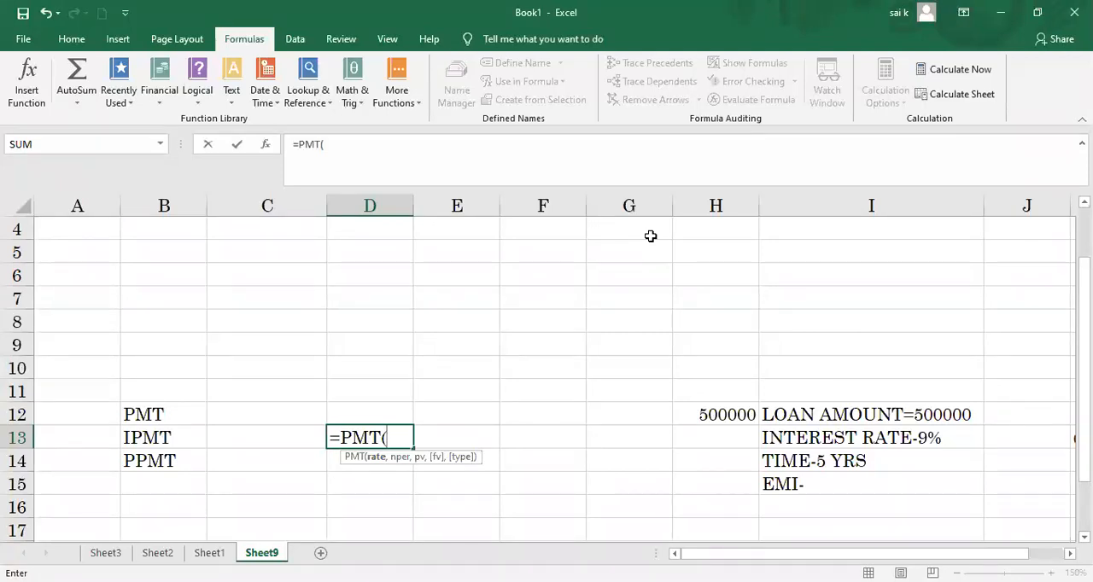
{"action": "type", "text": "9/"}
{"action": "key", "text": "BackSpace"}
{"action": "type", "text": "%/12"}
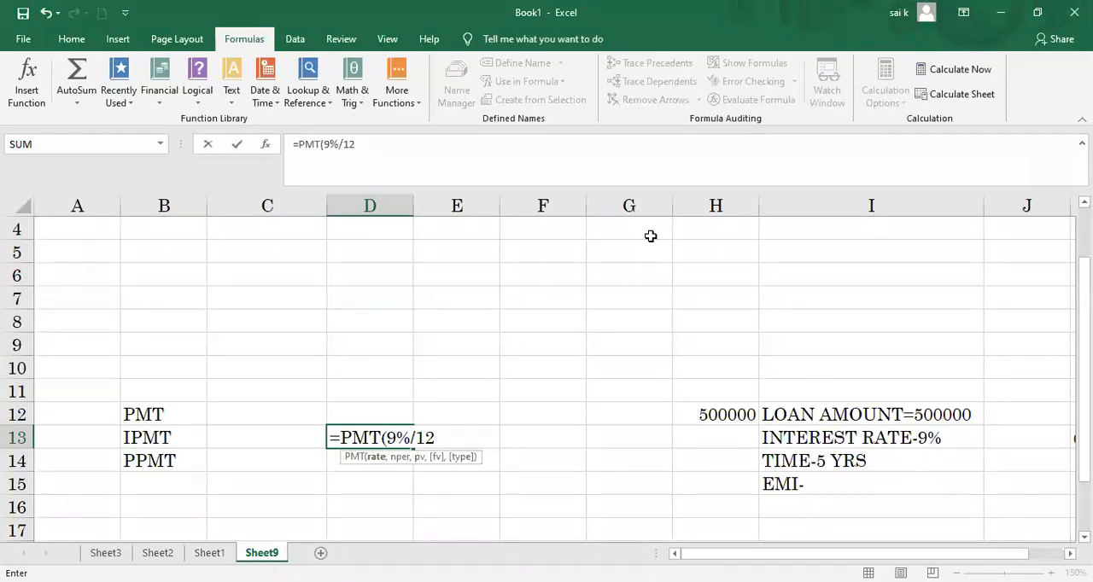
{"action": "type", "text": ",5"}
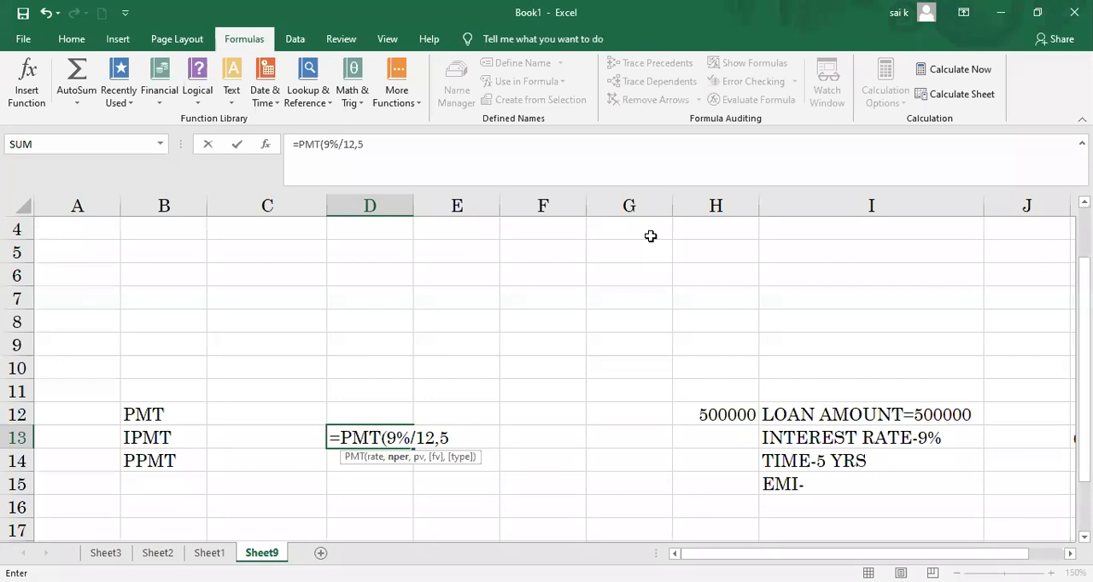
{"action": "type", "text": "*12,"}
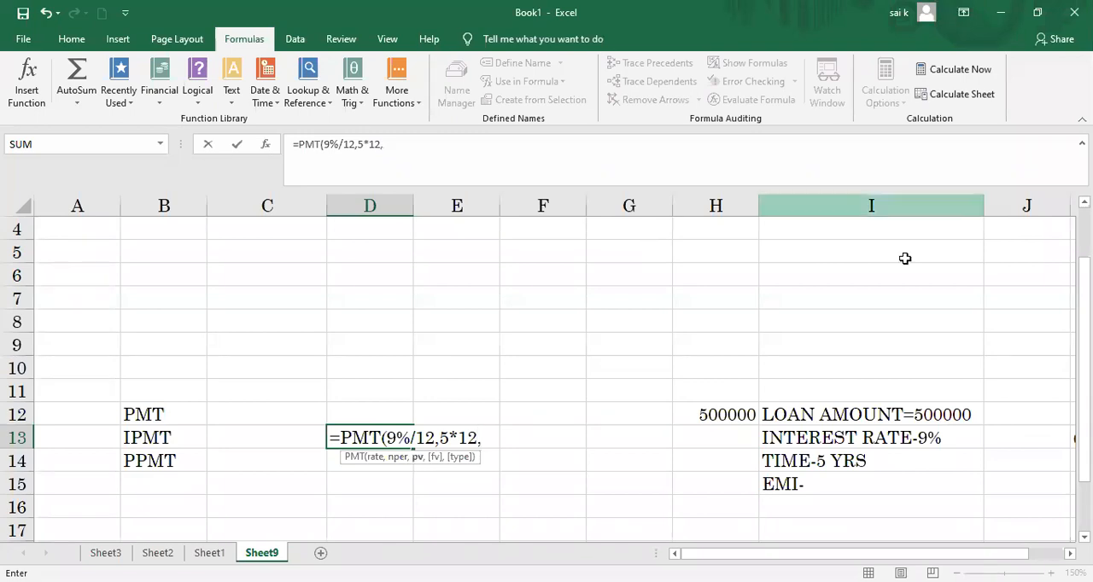
{"action": "left_click", "coordinate": [735, 413]}
{"action": "type", "text": ")"}
{"action": "key", "text": "Return"}
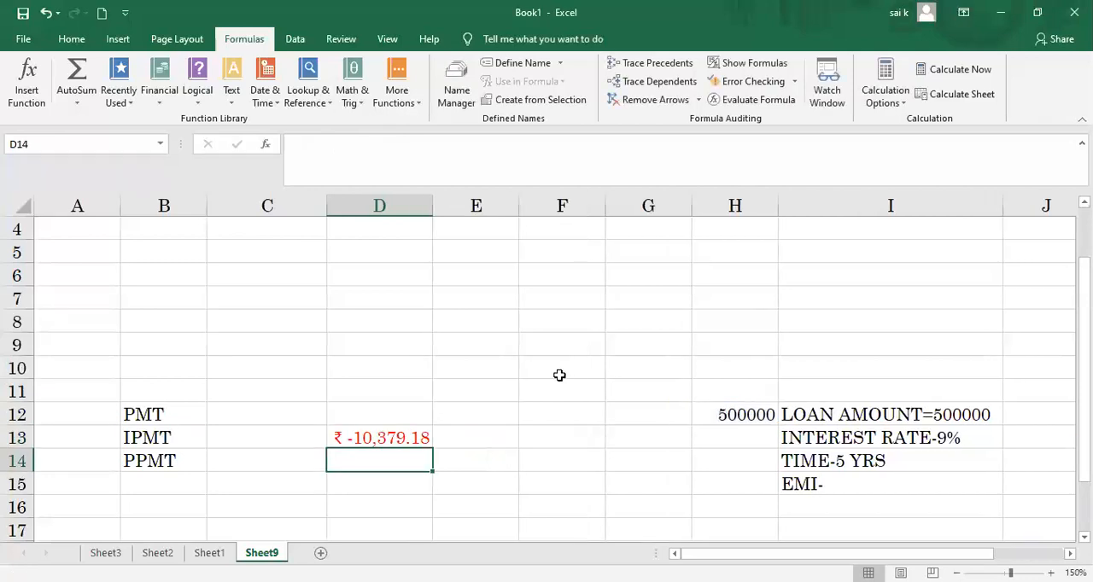
Step: Format the payment result in cell D13 as Number
{"action": "left_click", "coordinate": [387, 437]}
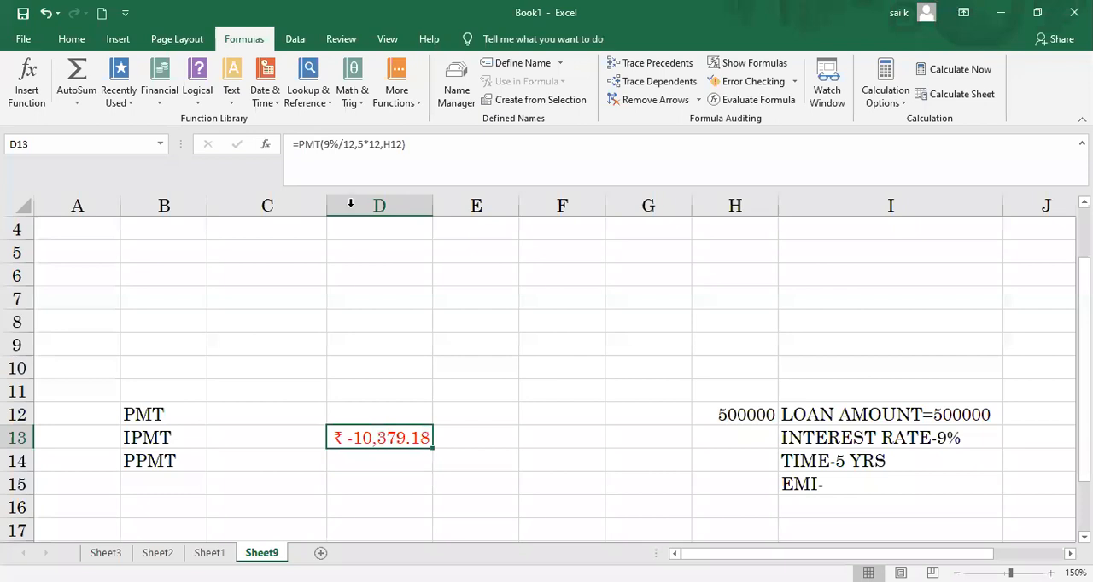
{"action": "left_click", "coordinate": [120, 39]}
{"action": "left_click", "coordinate": [85, 39]}
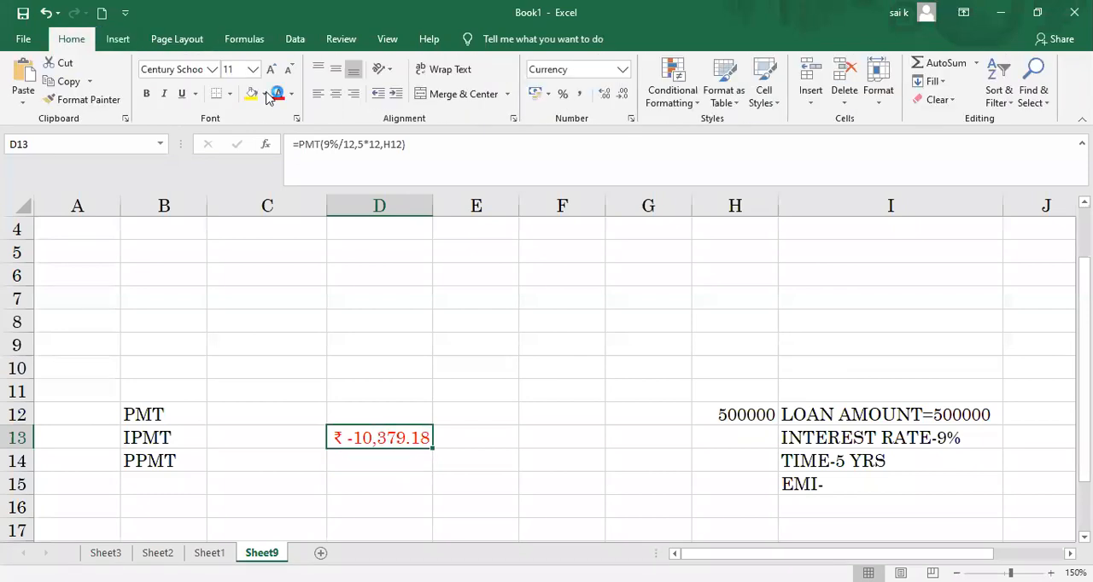
{"action": "left_click", "coordinate": [620, 71]}
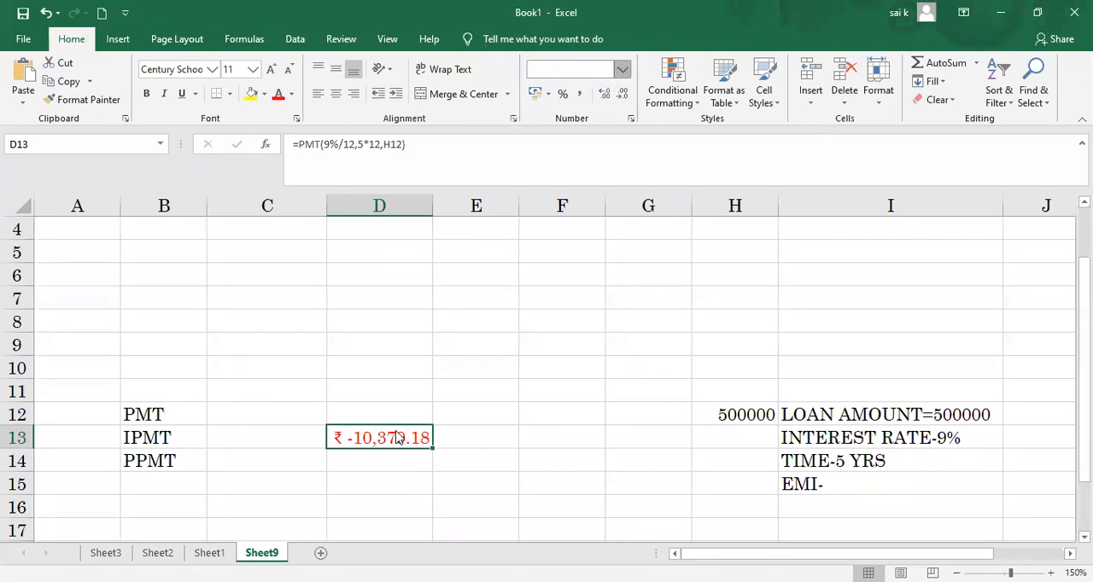
{"action": "left_click", "coordinate": [623, 71]}
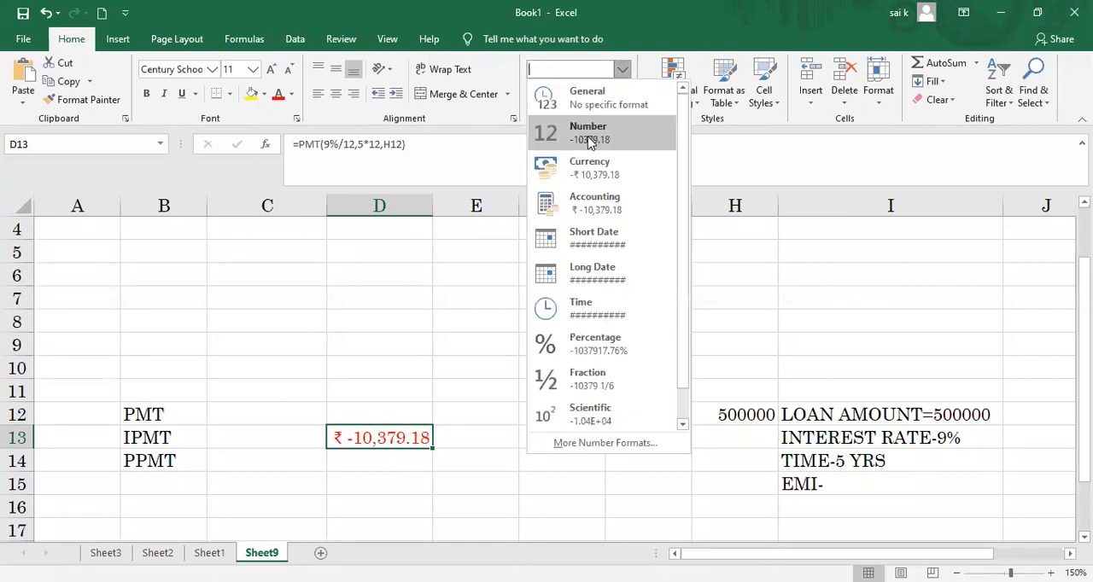
{"action": "left_click", "coordinate": [587, 137]}
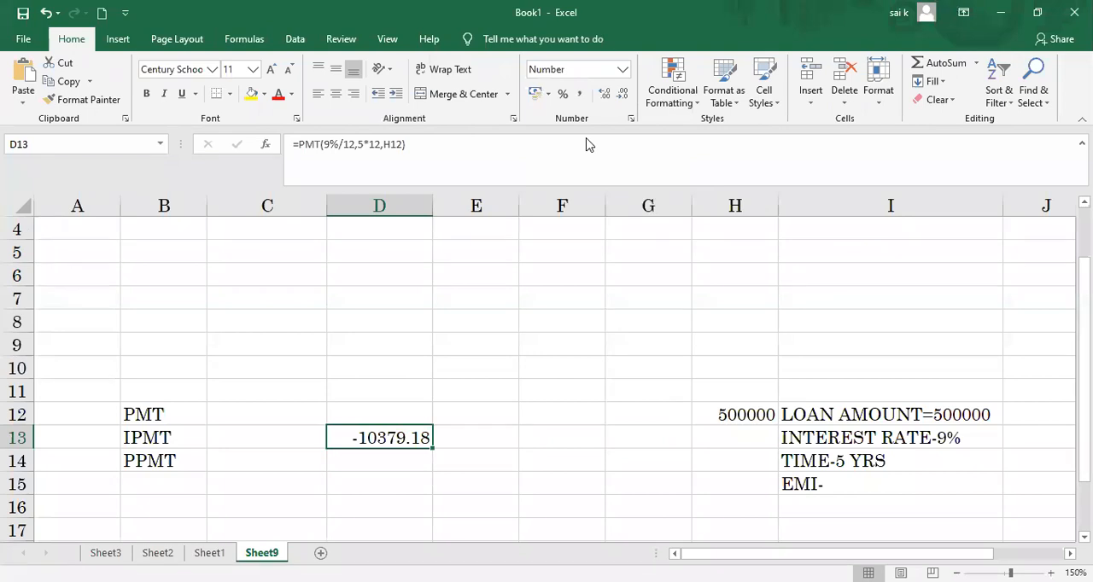
Step: Format the payment result in cell D13 as Currency
{"action": "left_click", "coordinate": [623, 69]}
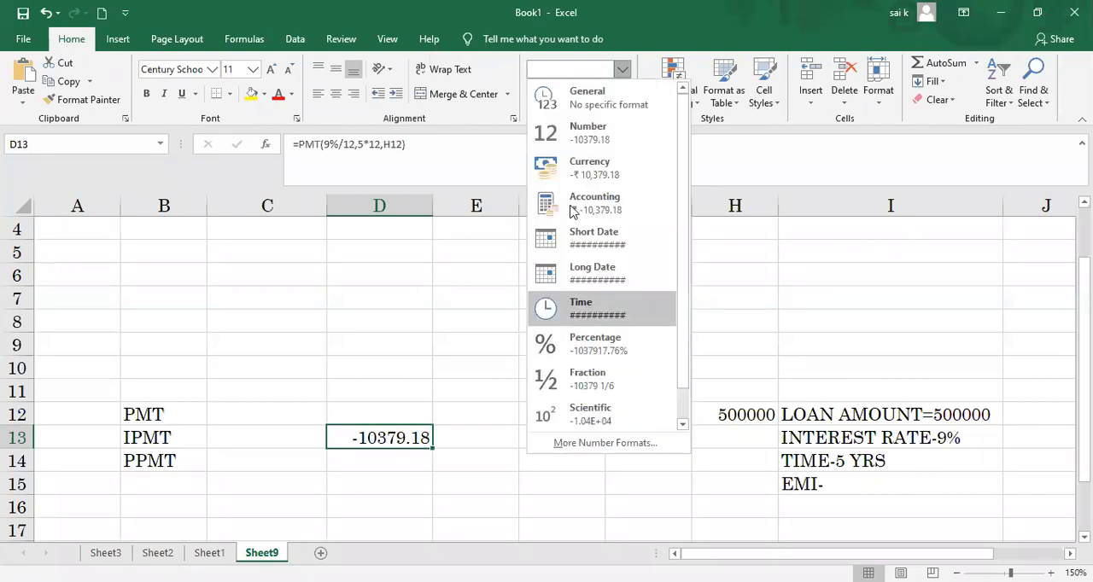
{"action": "left_click", "coordinate": [572, 175]}
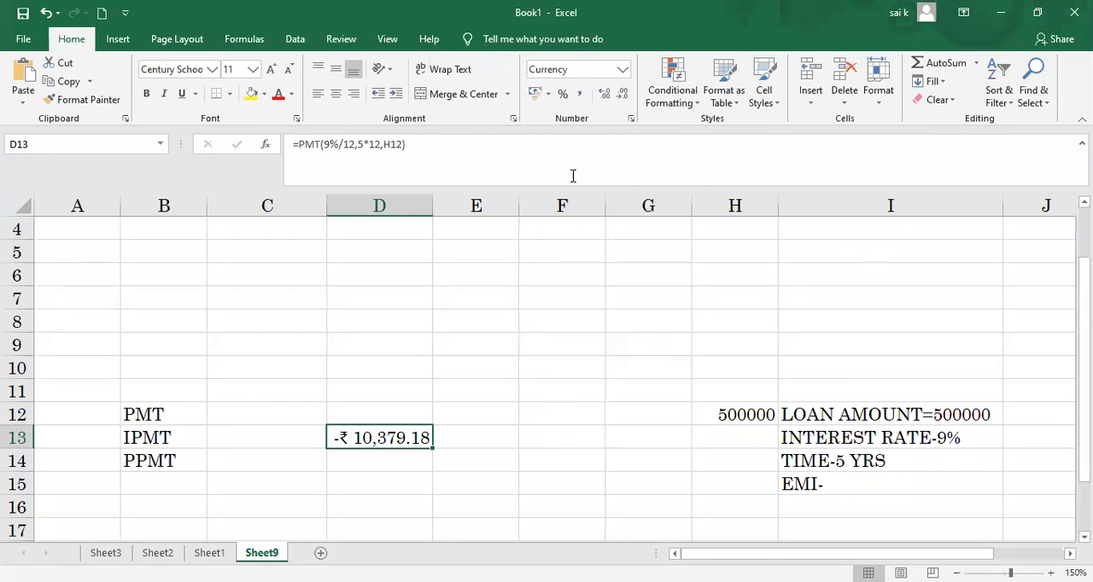
{"action": "left_click", "coordinate": [451, 431]}
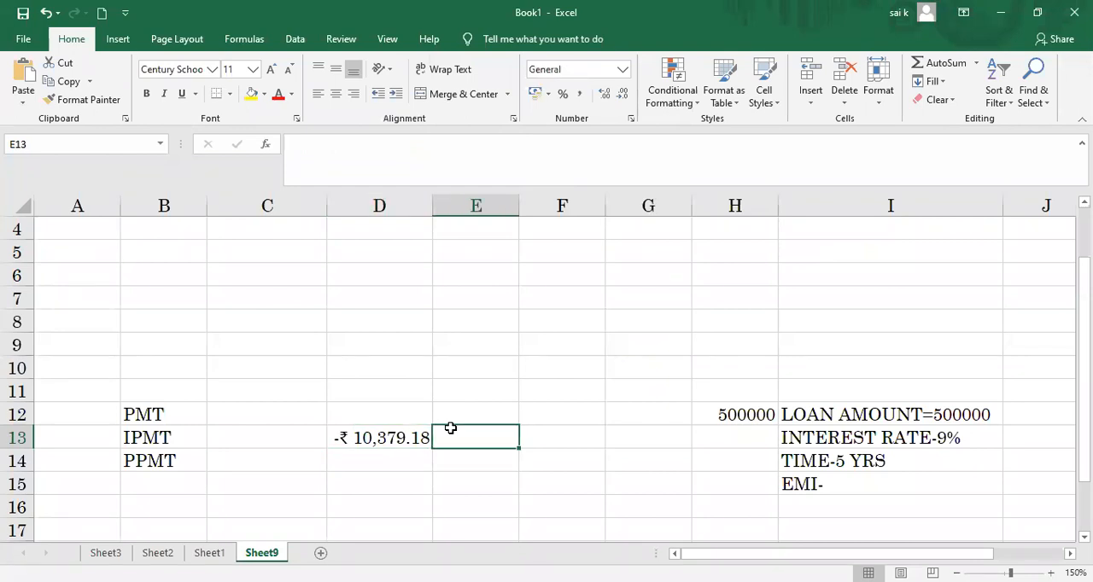
Step: Start an IPMT formula in cell D14, glancing through the list of financial functions
{"action": "left_click", "coordinate": [390, 454]}
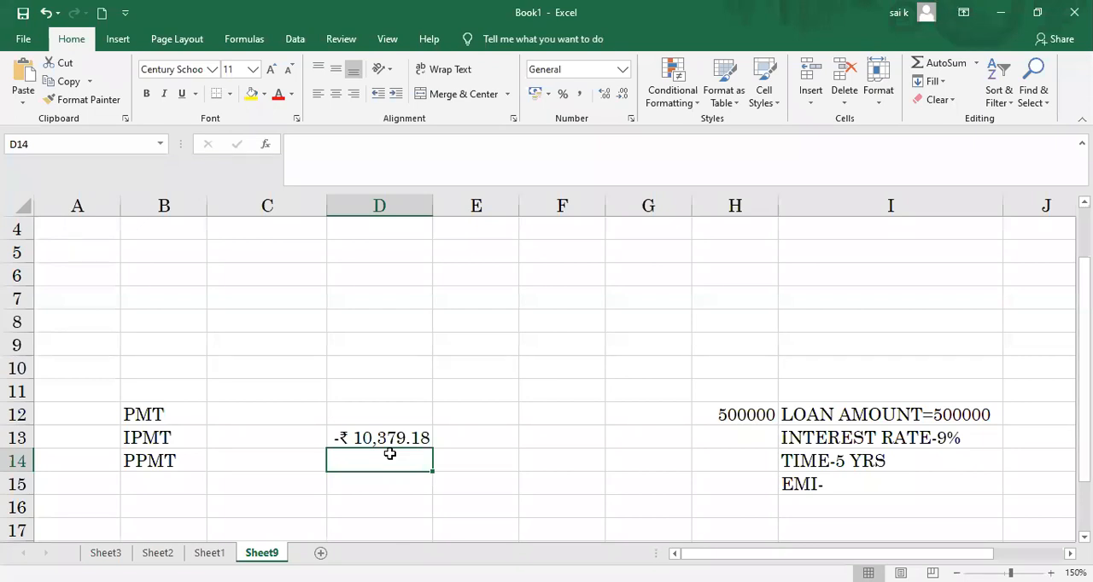
{"action": "type", "text": "="}
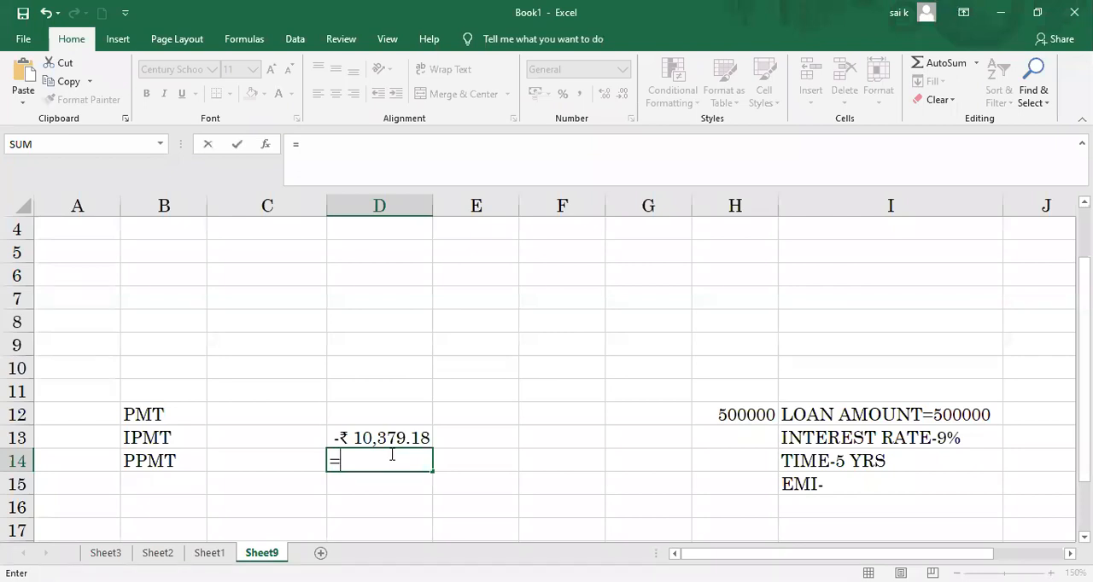
{"action": "type", "text": "IPMT"}
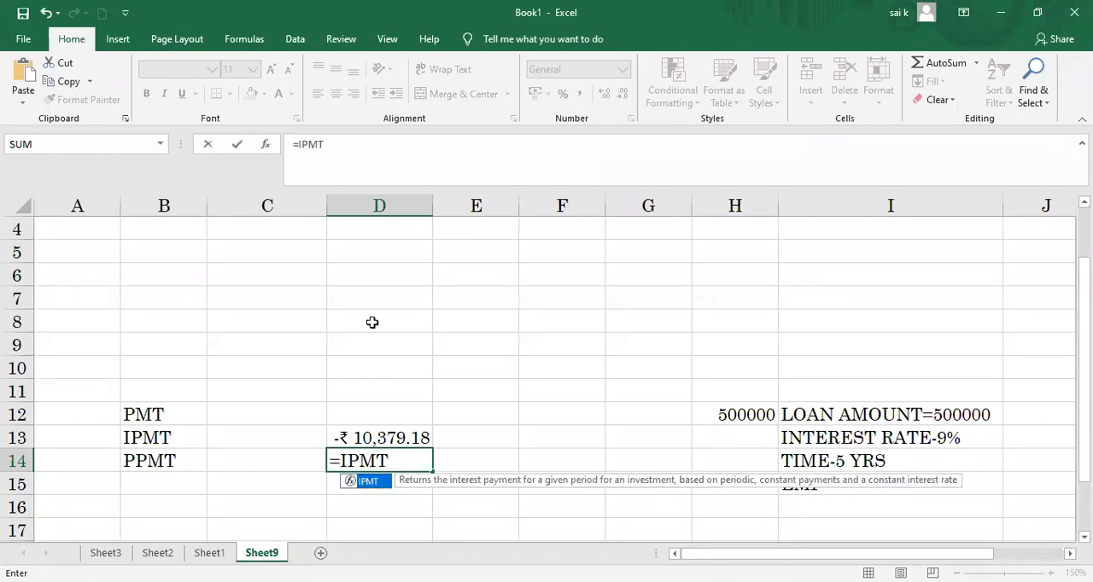
{"action": "left_click", "coordinate": [245, 39]}
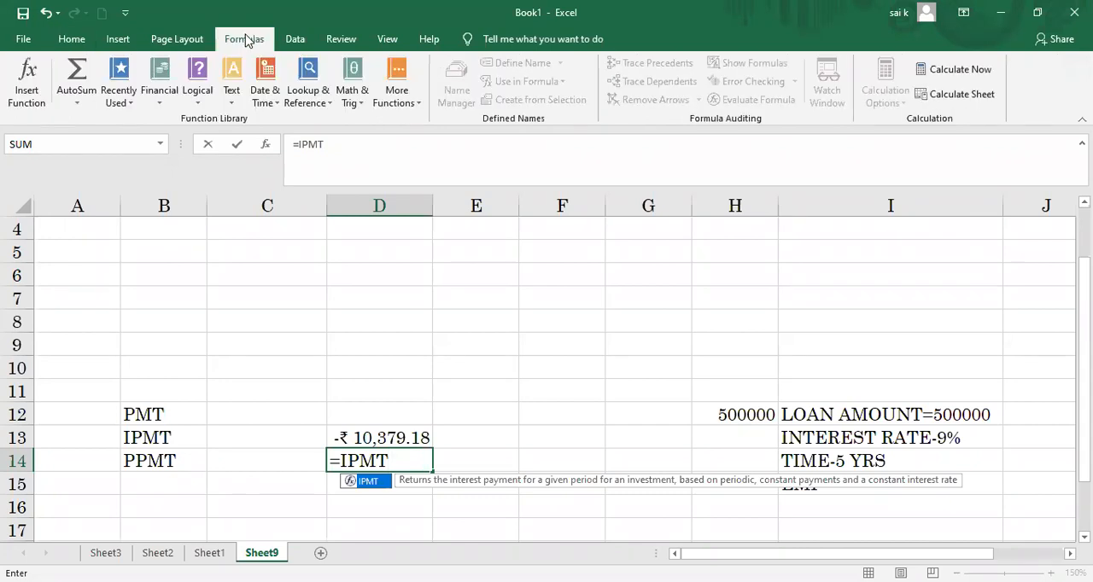
{"action": "left_click", "coordinate": [161, 103]}
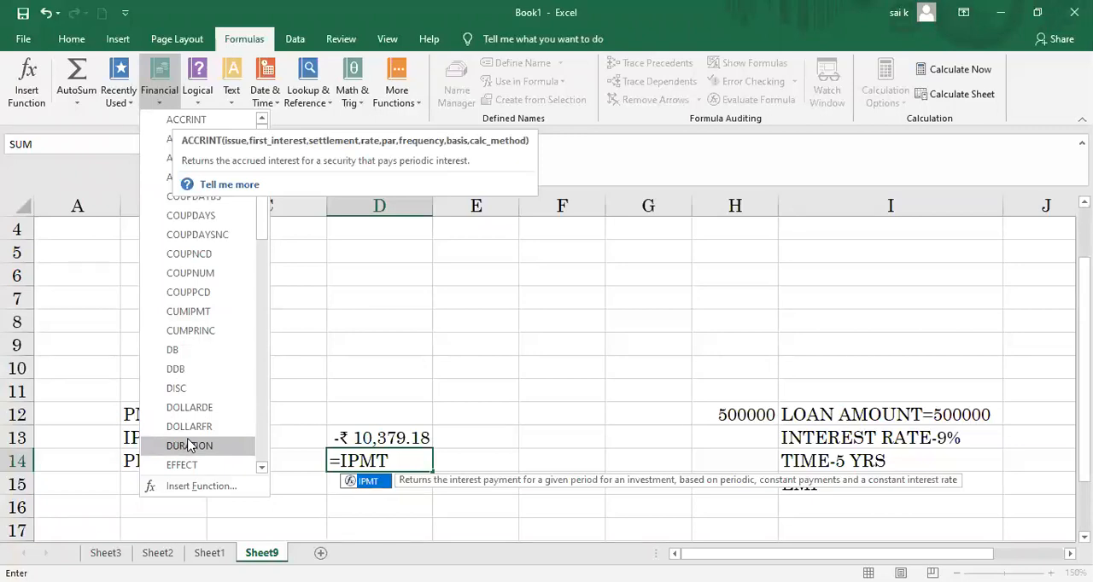
{"action": "left_click", "coordinate": [353, 312]}
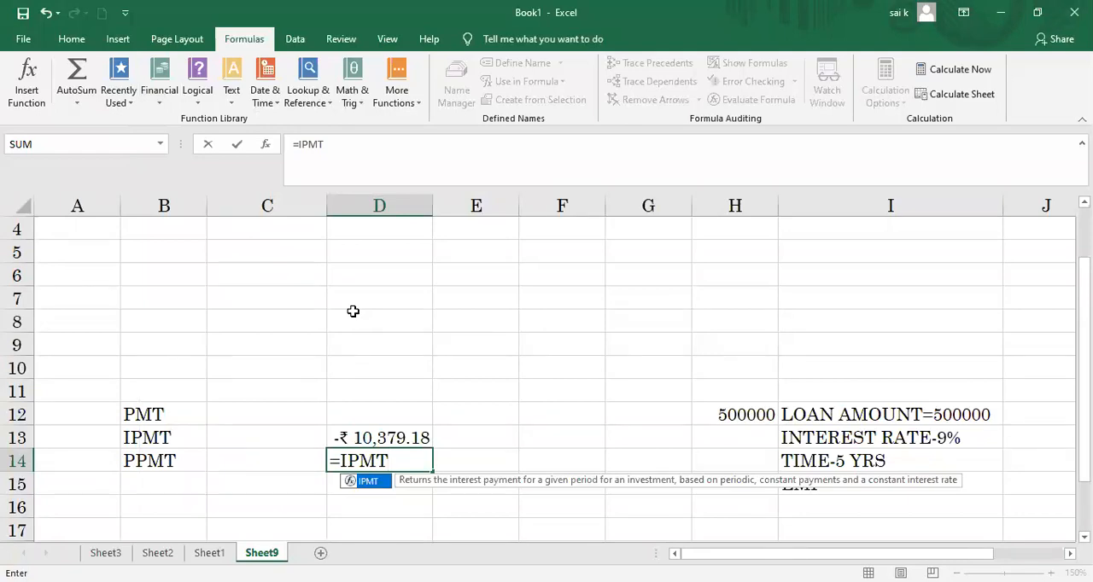
{"action": "type", "text": "("}
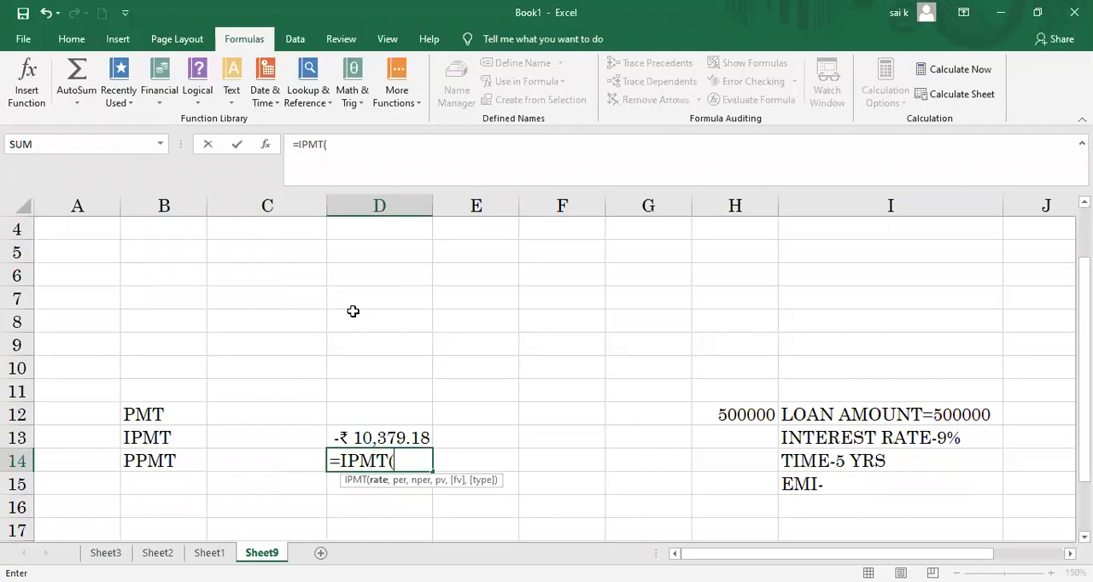
{"action": "type", "text": "5"}
Step: Enter 9/12 as the rate argument of the IPMT formula in D14
{"action": "key", "text": "BackSpace"}
{"action": "type", "text": "9*"}
{"action": "key", "text": "BackSpace"}
{"action": "type", "text": "/12,"}
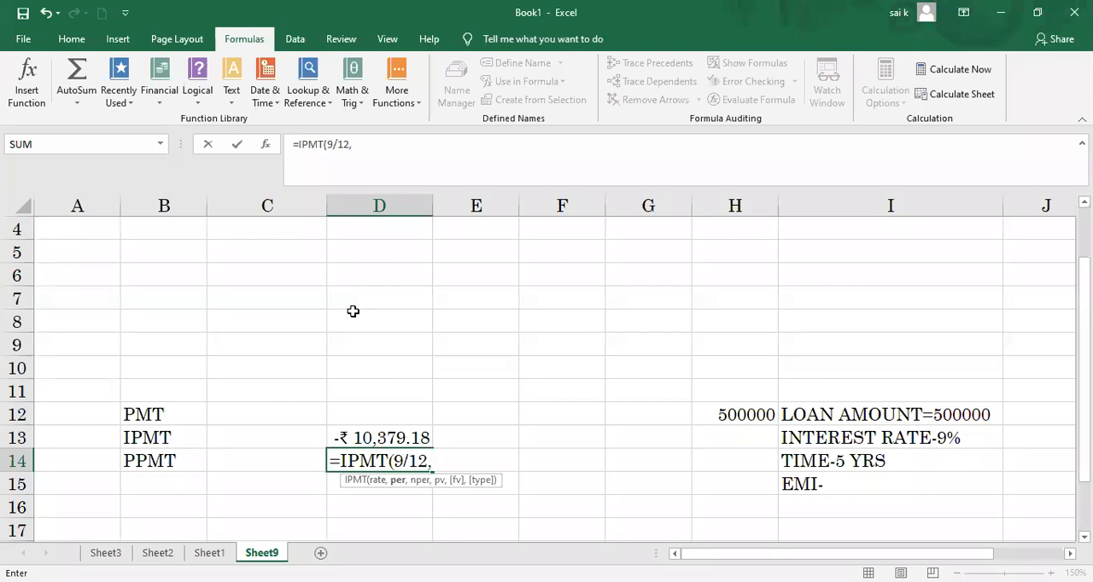
{"action": "type", "text": "5*12,"}
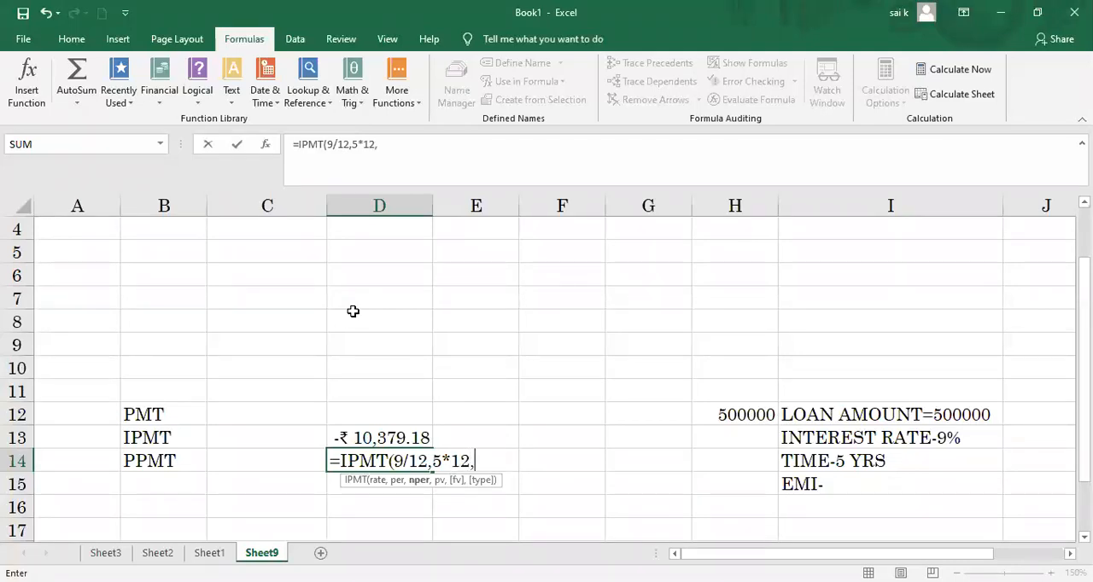
Step: Try to complete the interest formula in D14 as =IPMT(9/12,5*12,H12)
{"action": "left_click", "coordinate": [721, 409]}
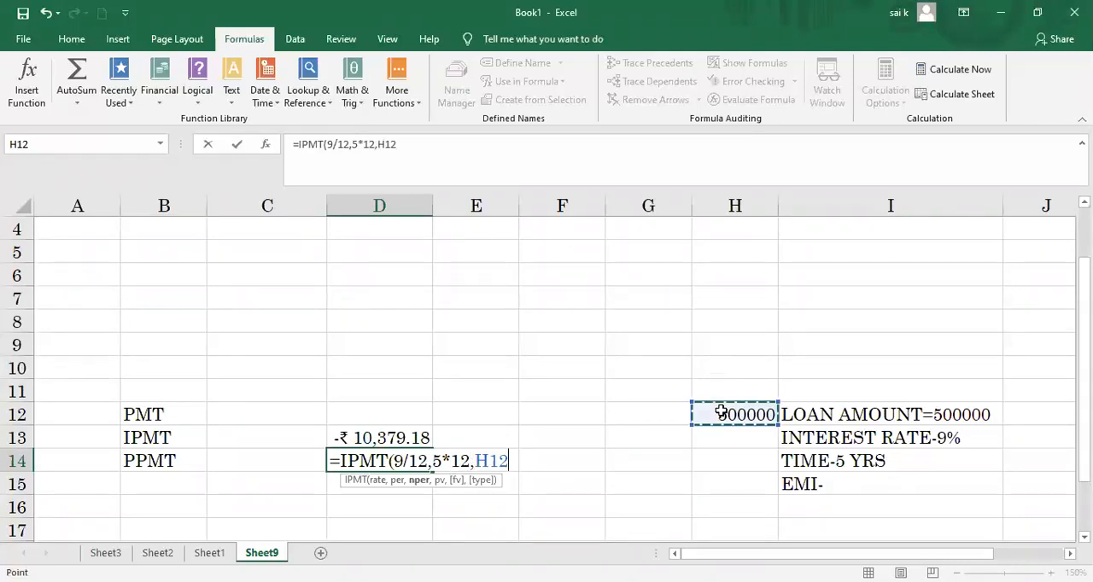
{"action": "type", "text": ")"}
{"action": "key", "text": "Return"}
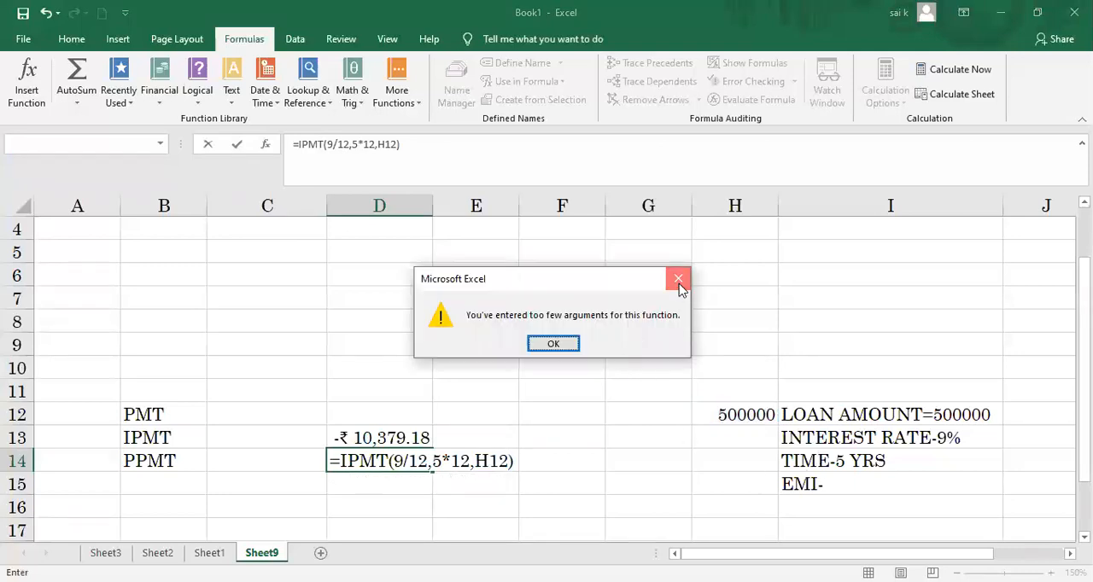
{"action": "key", "text": "Return"}
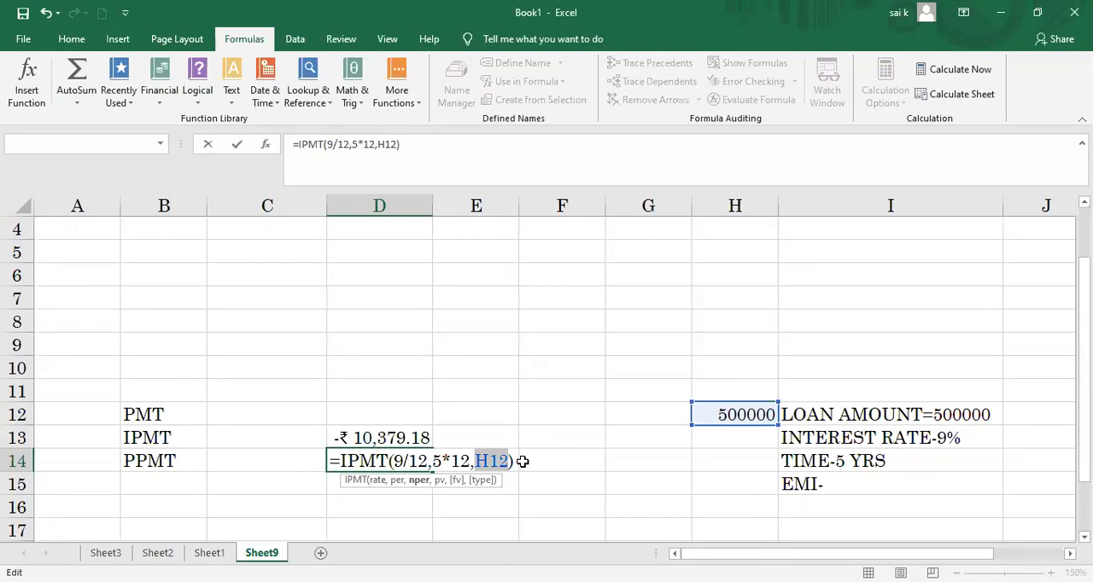
Step: Replace the arguments after the rate with period 1, 5*12 periods and H12, giving =IPMT(9/12,1,5*12,H12) in D14
{"action": "left_click", "coordinate": [512, 461]}
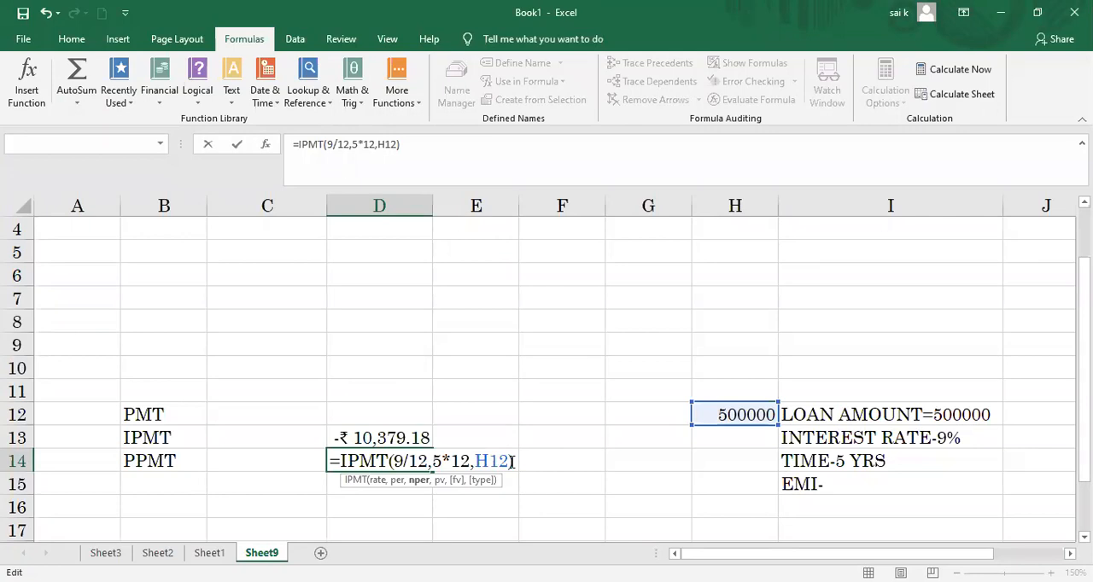
{"action": "key", "text": "BackSpace"}
{"action": "key", "text": "BackSpace"}
{"action": "key", "text": "BackSpace"}
{"action": "key", "text": "BackSpace"}
{"action": "key", "text": "BackSpace"}
{"action": "key", "text": "BackSpace"}
{"action": "key", "text": "BackSpace"}
{"action": "key", "text": "BackSpace"}
{"action": "key", "text": "BackSpace"}
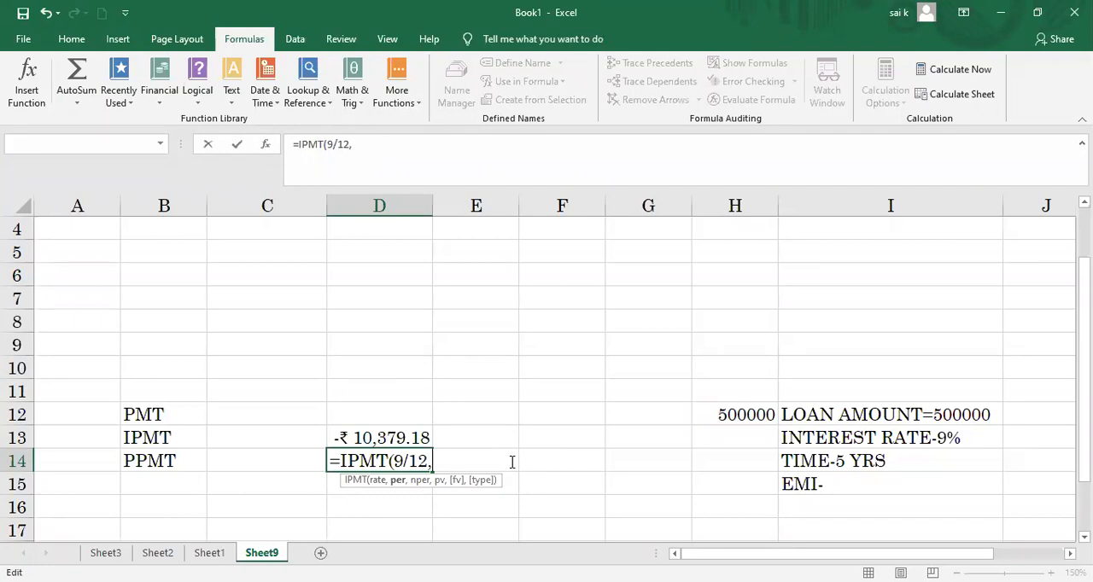
{"action": "type", "text": "1,5*12"}
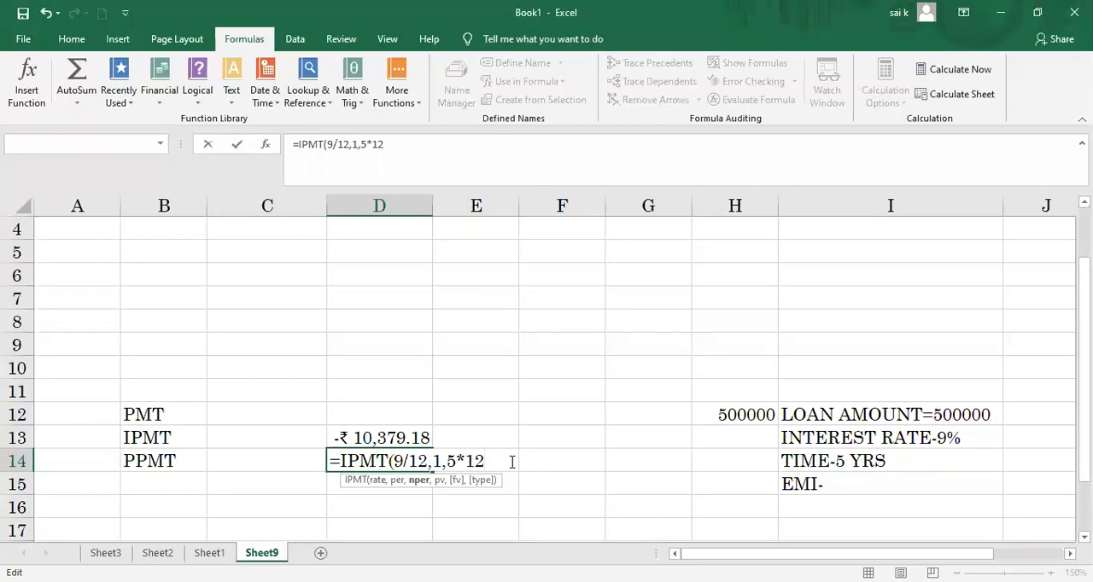
{"action": "type", "text": ","}
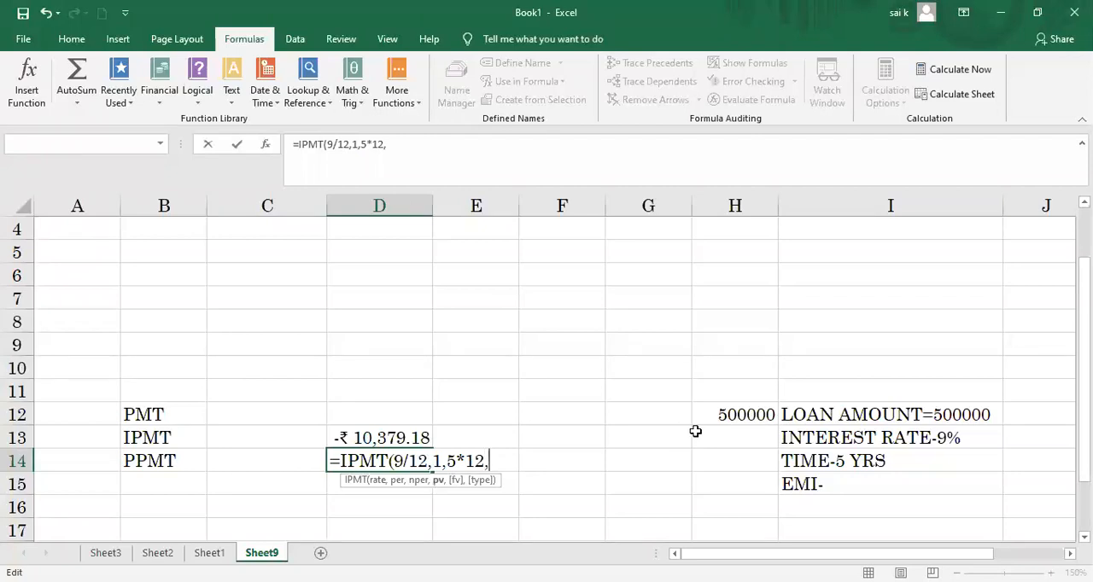
{"action": "left_click", "coordinate": [709, 418]}
{"action": "type", "text": ")"}
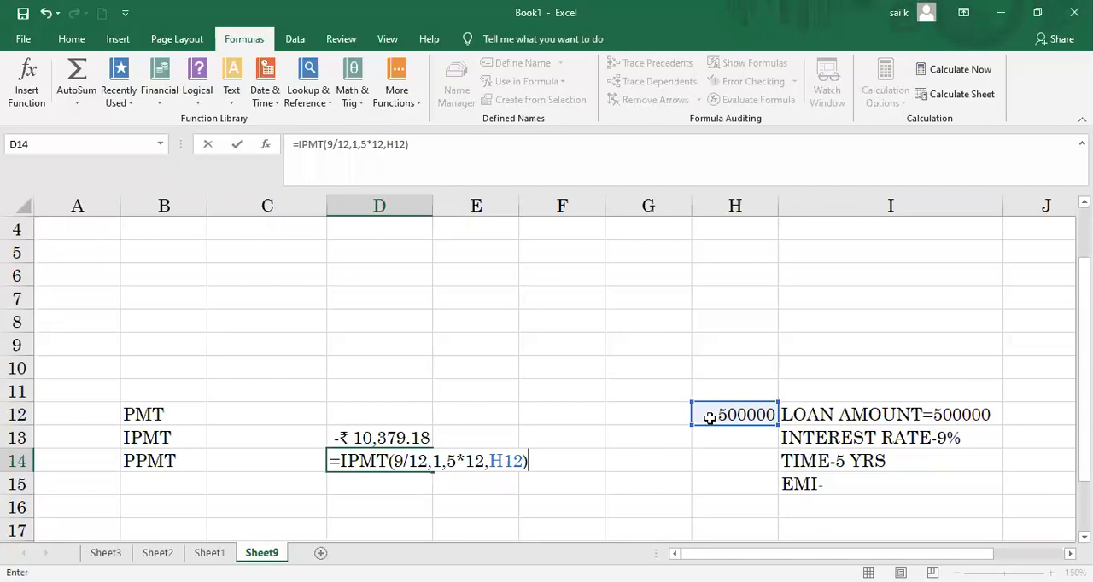
{"action": "key", "text": "Return"}
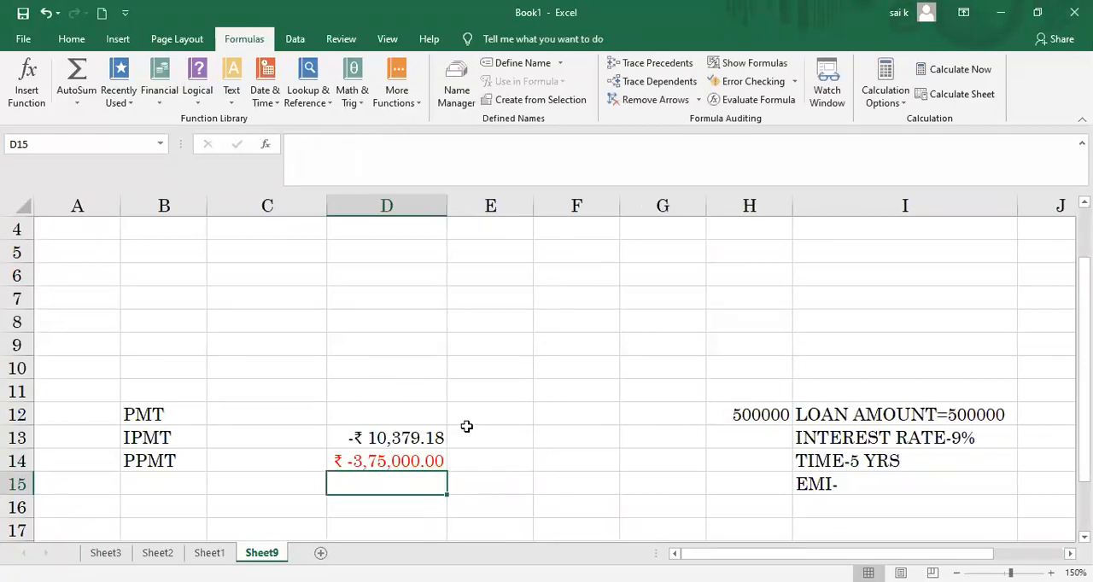
Step: Clear the formula in D14 and restore it as =IPMT(9/12,1,5*12,H12)
{"action": "left_click", "coordinate": [400, 463]}
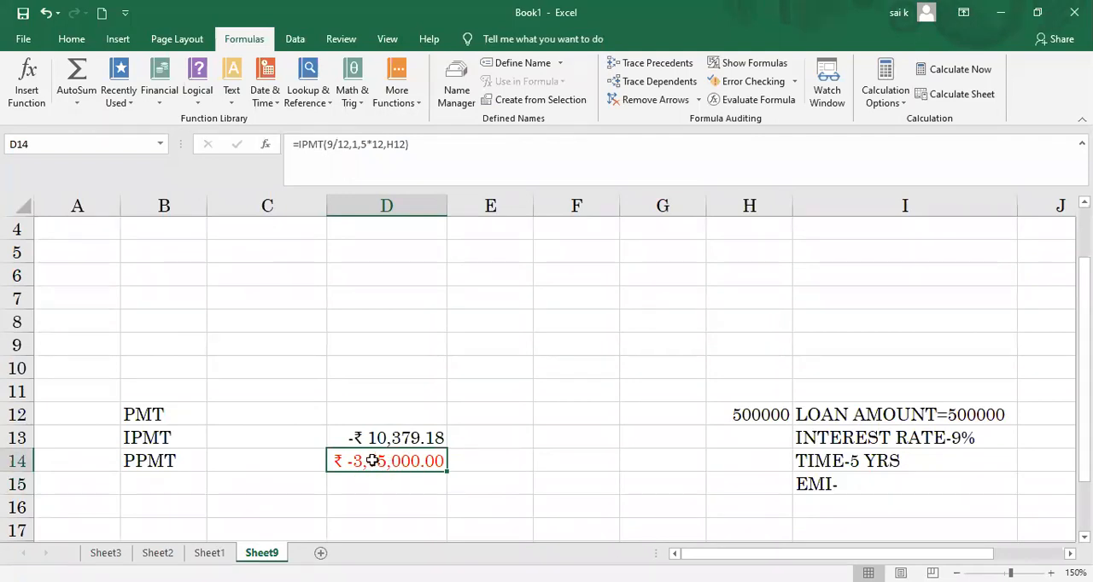
{"action": "key", "text": "BackSpace"}
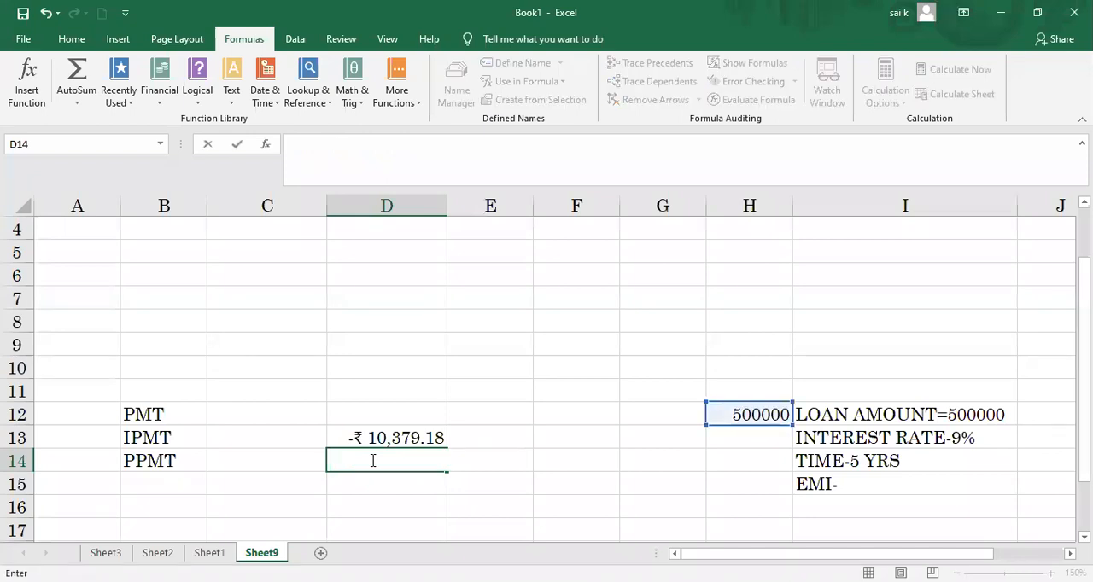
{"action": "left_click", "coordinate": [386, 461]}
{"action": "key", "text": "ctrl+v"}
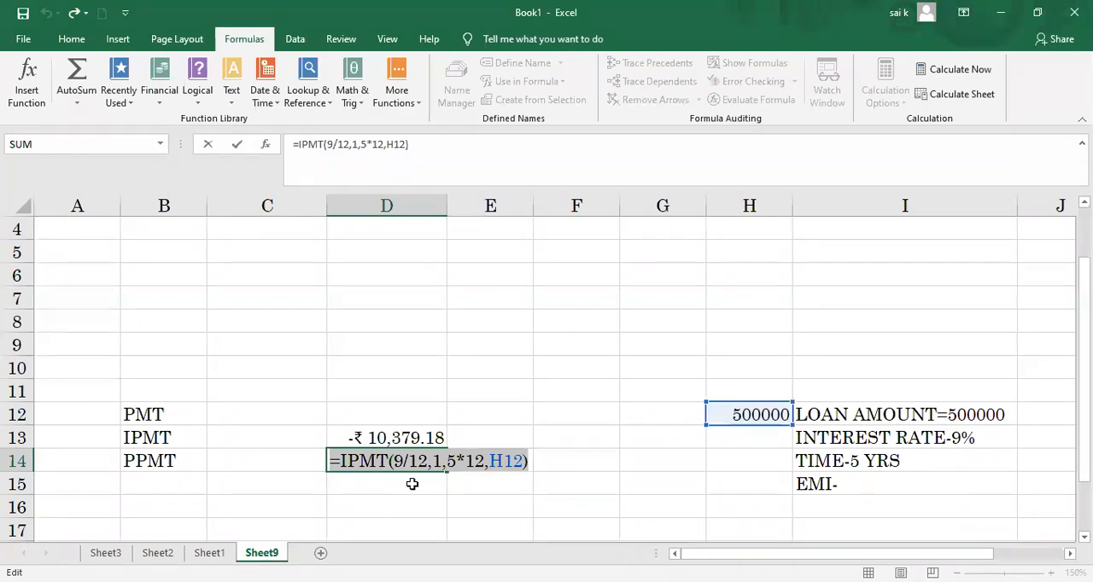
Step: Try the shortened formula =IPMT(9/12,1,H12) in D14, and restore =IPMT(9/12,1,5*12,H12)
{"action": "left_click", "coordinate": [483, 462]}
{"action": "key", "text": "BackSpace"}
{"action": "key", "text": "BackSpace"}
{"action": "key", "text": "BackSpace"}
{"action": "key", "text": "BackSpace"}
{"action": "key", "text": "BackSpace"}
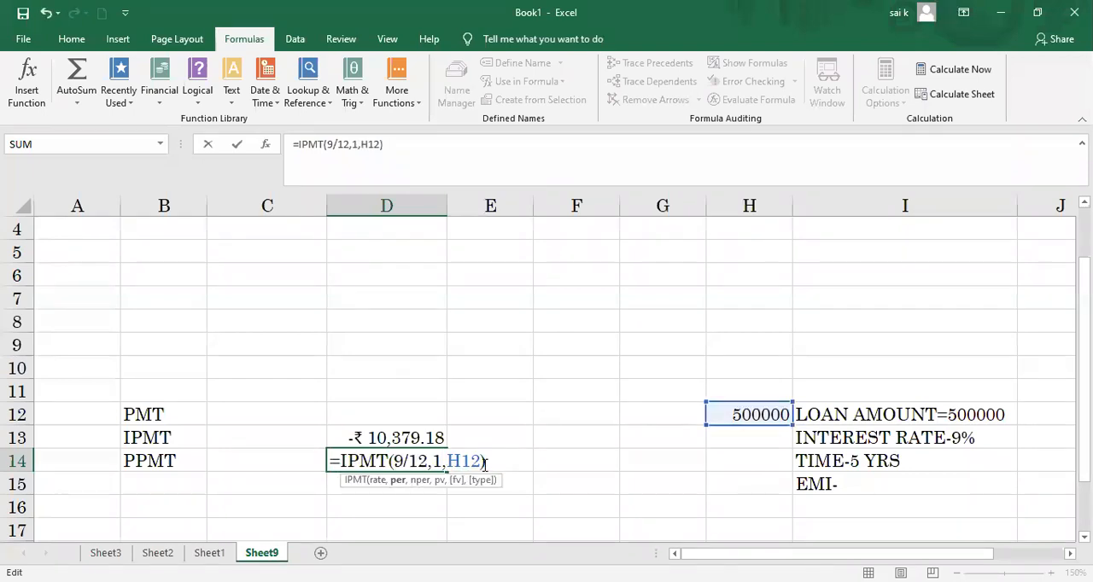
{"action": "left_click", "coordinate": [493, 461]}
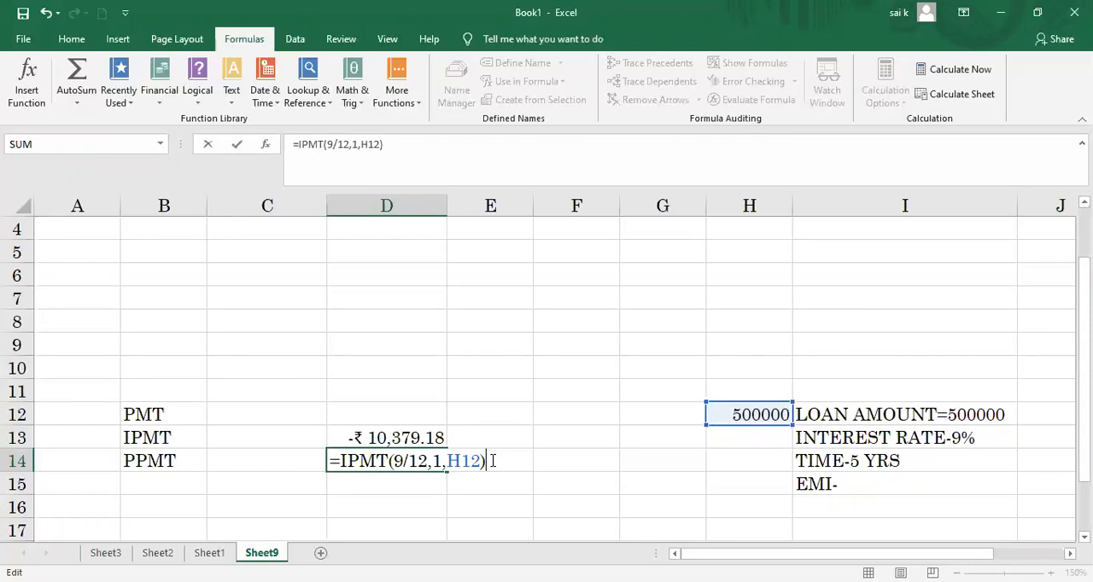
{"action": "key", "text": "Return"}
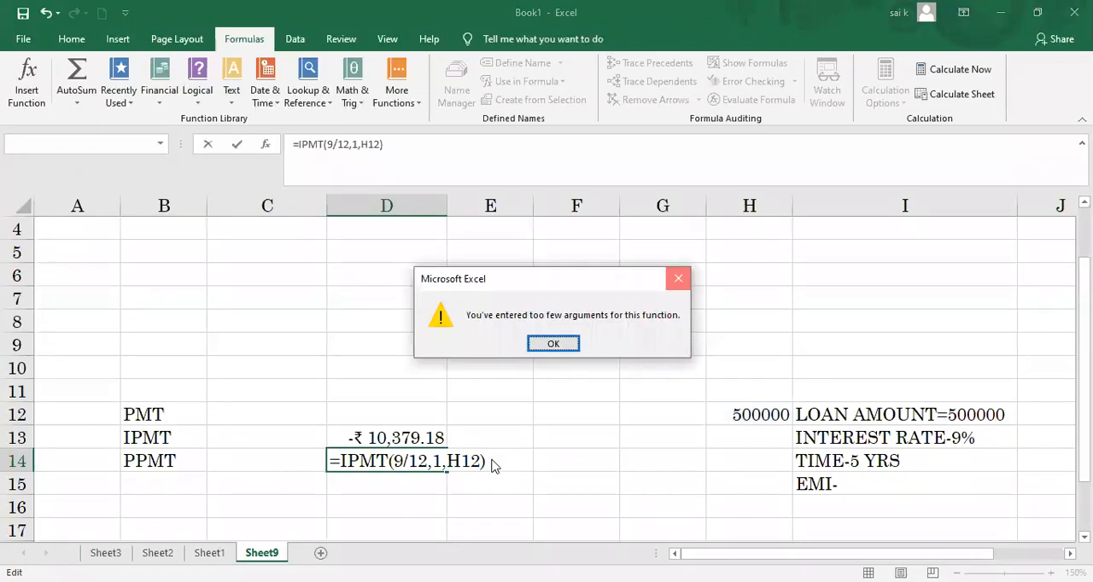
{"action": "left_click", "coordinate": [676, 276]}
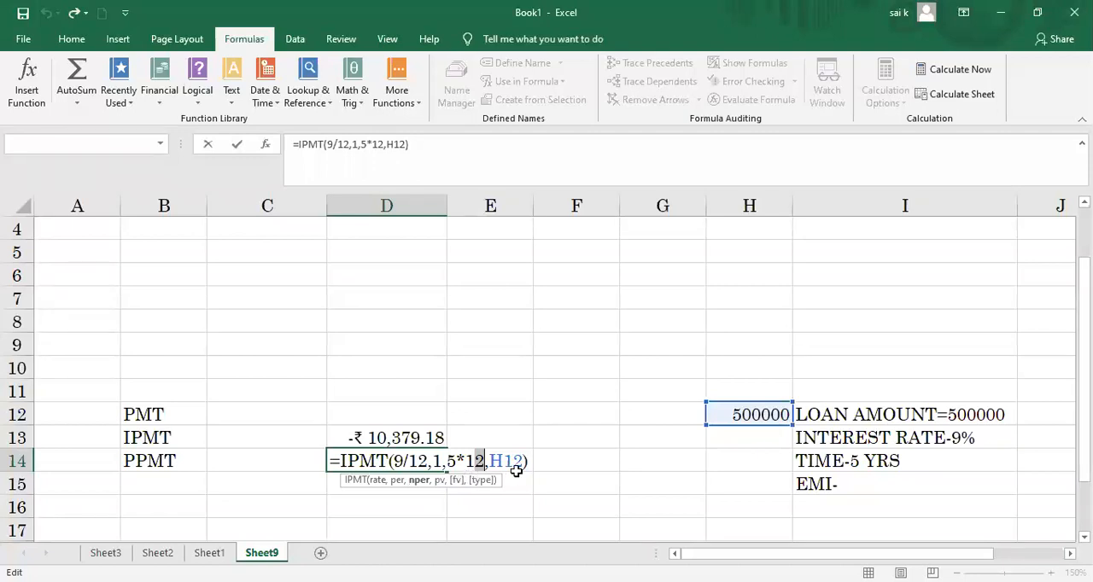
{"action": "key", "text": "Return"}
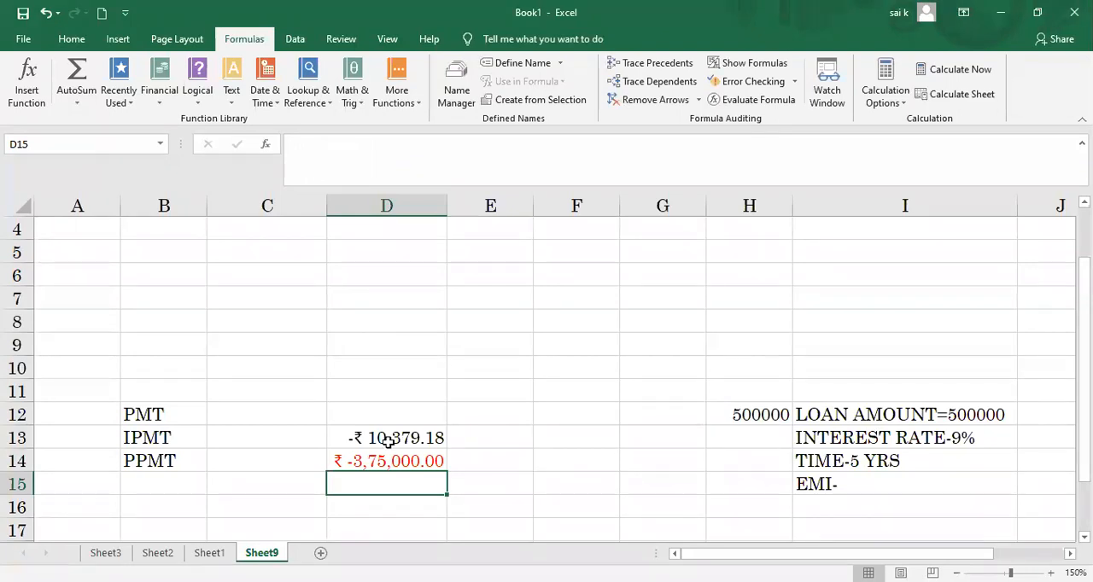
{"action": "left_click", "coordinate": [118, 39]}
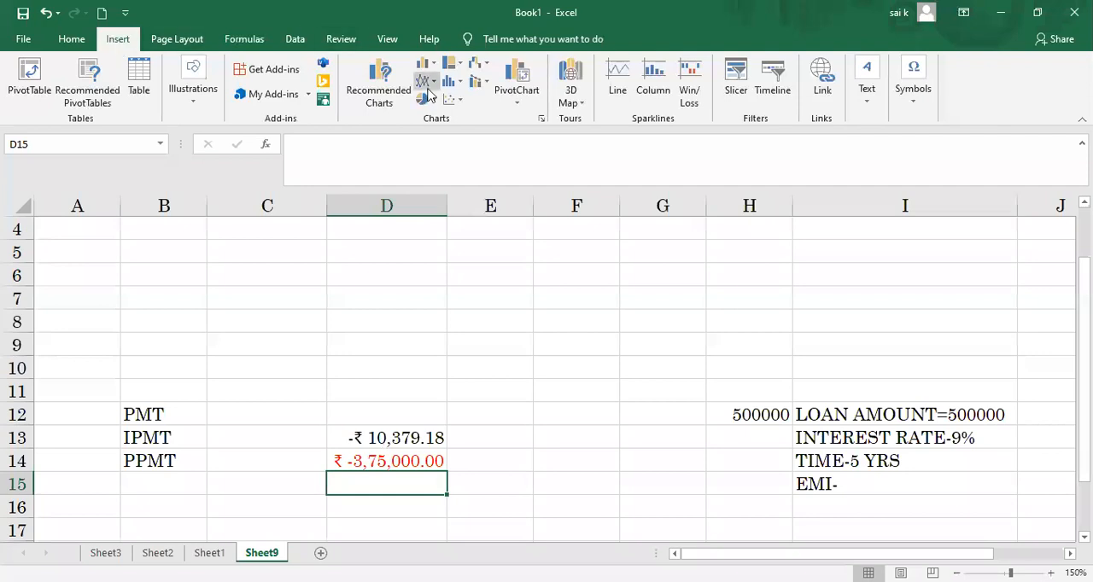
Step: Reduce the currency amount in D14 to zero decimal places
{"action": "left_click", "coordinate": [73, 40]}
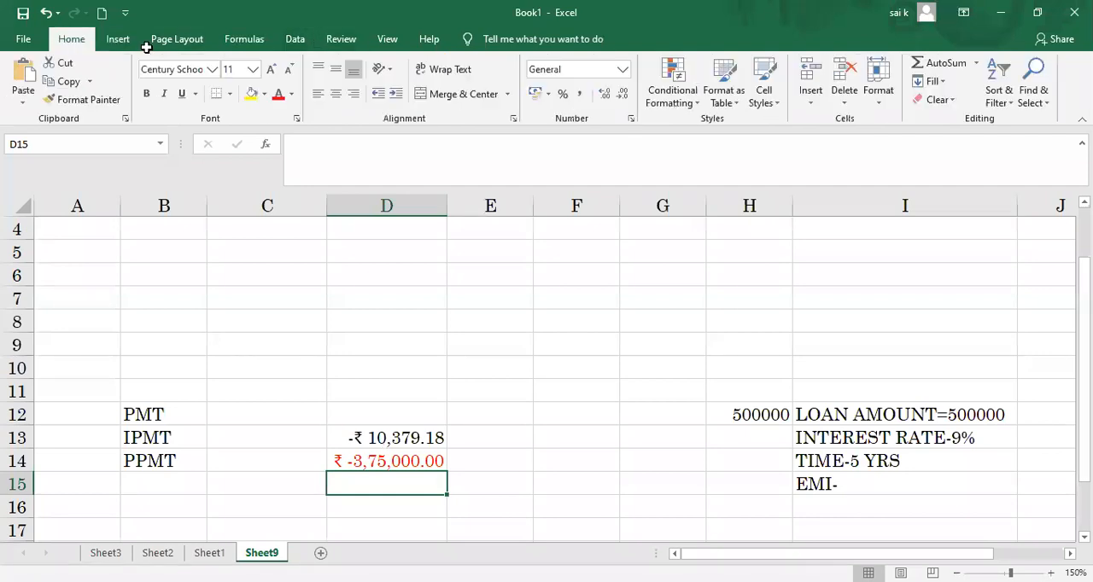
{"action": "left_click", "coordinate": [380, 461]}
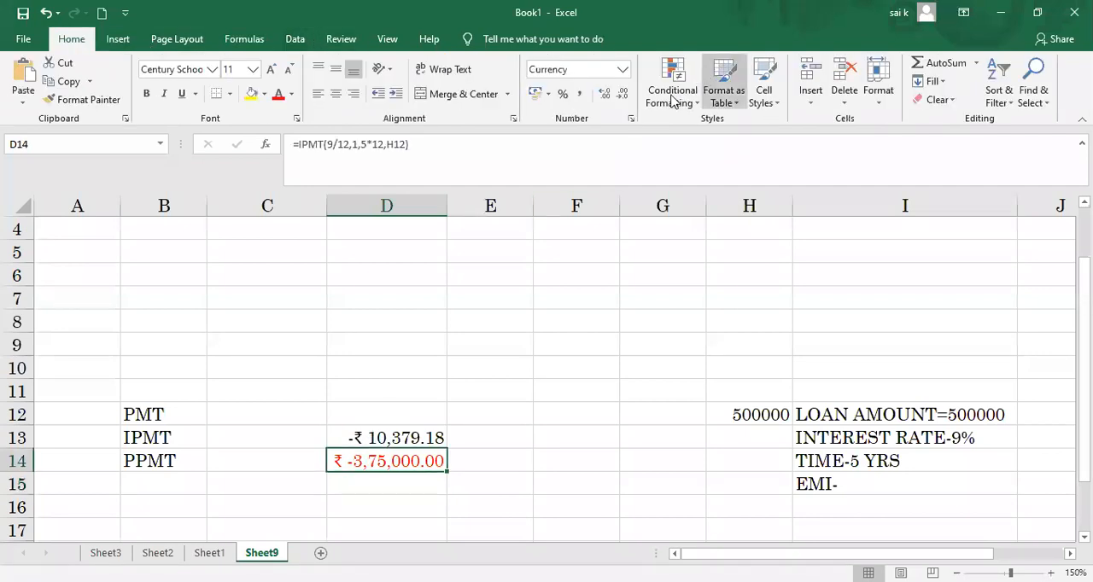
{"action": "left_click", "coordinate": [606, 97]}
{"action": "left_click", "coordinate": [621, 100]}
{"action": "left_click", "coordinate": [620, 100]}
{"action": "left_click", "coordinate": [621, 100]}
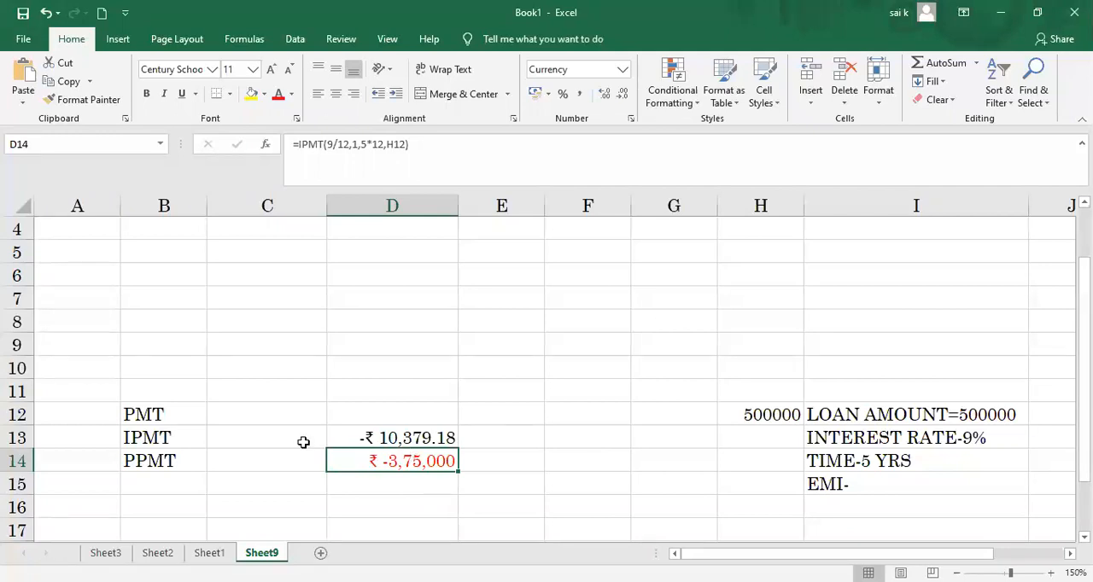
{"action": "left_click", "coordinate": [175, 464]}
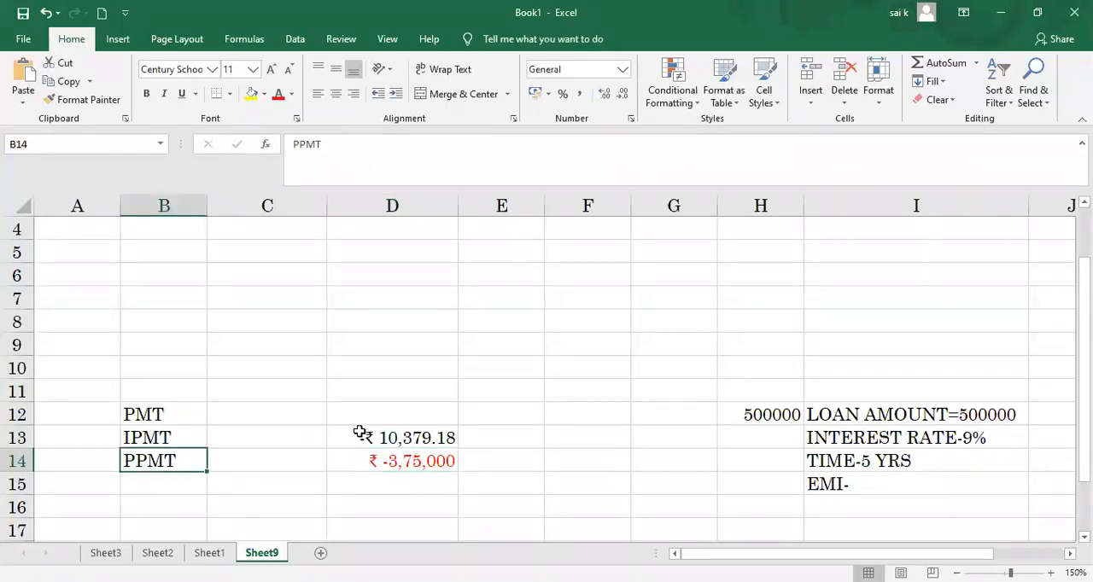
{"action": "left_click", "coordinate": [335, 458]}
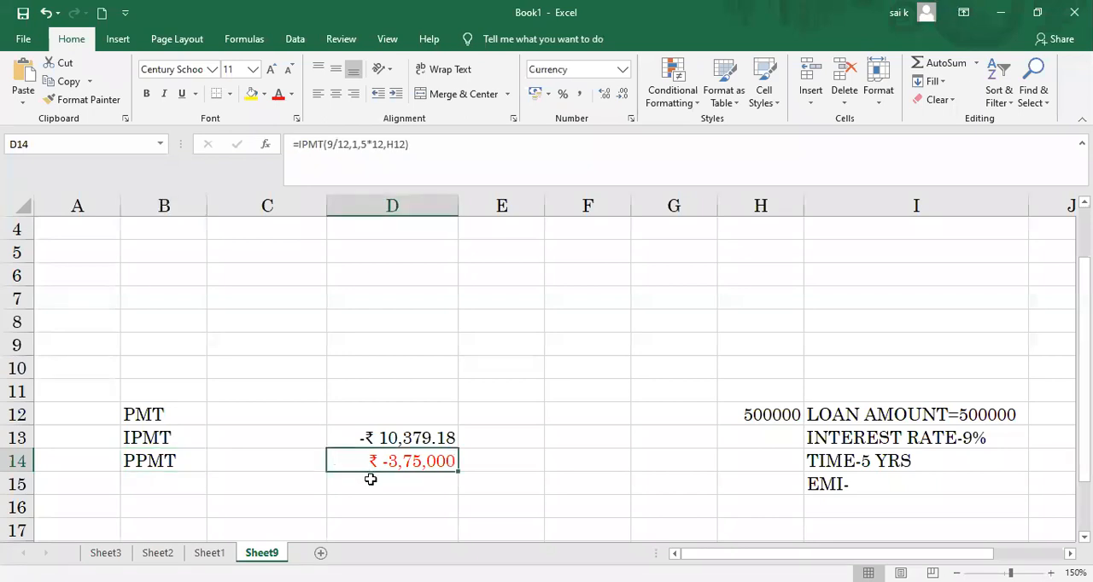
{"action": "left_click", "coordinate": [369, 479]}
{"action": "type", "text": "="}
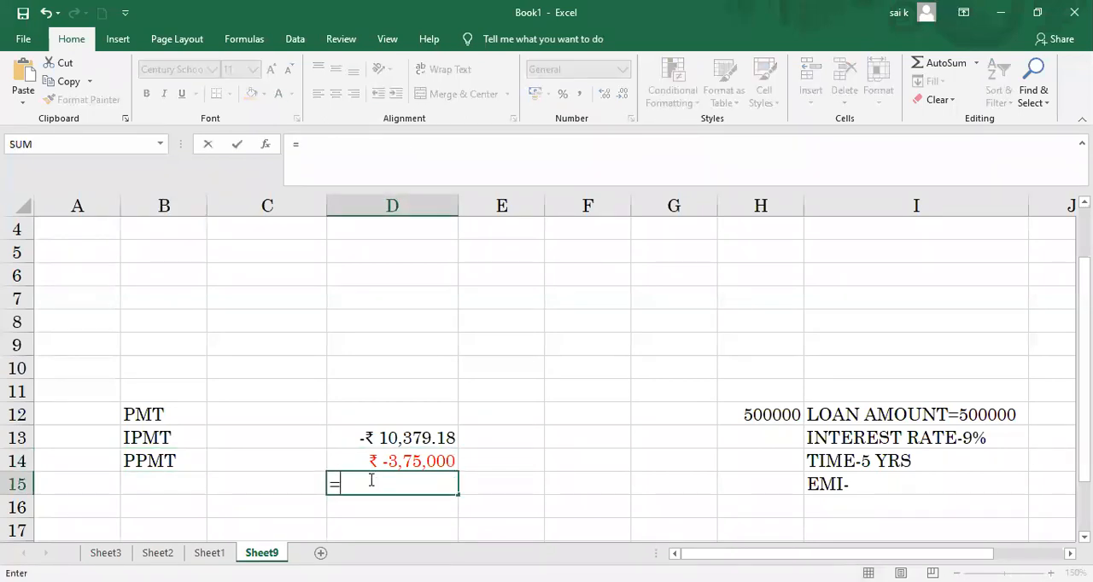
{"action": "type", "text": "PPMT"}
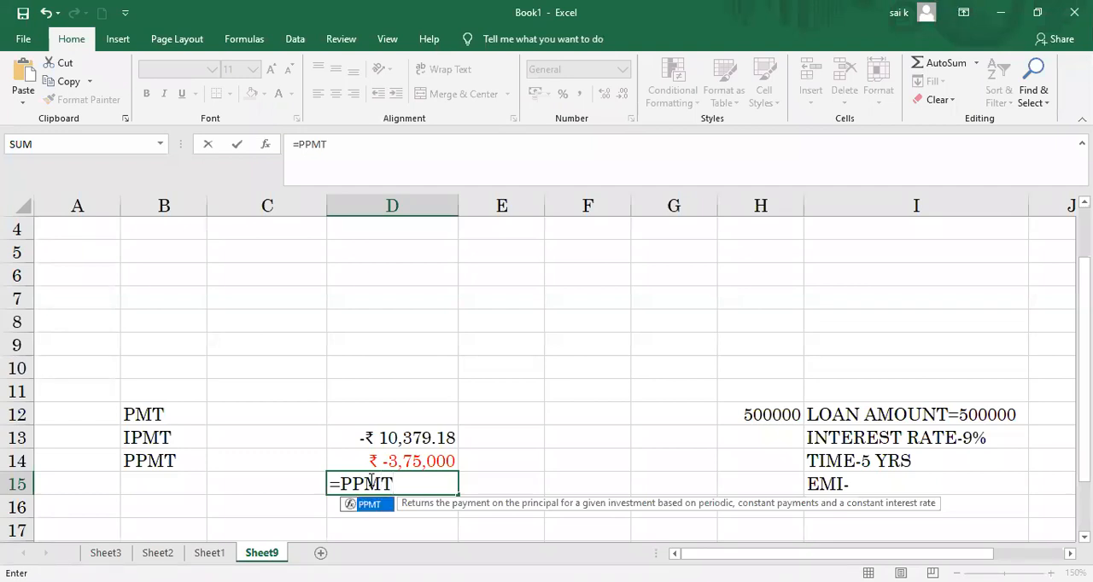
{"action": "type", "text": "("}
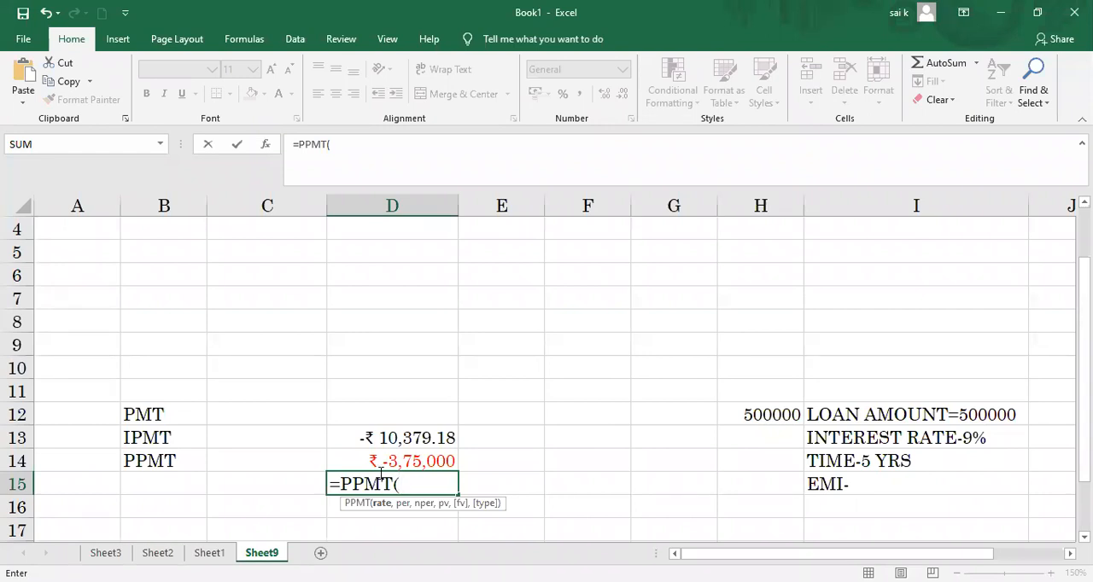
{"action": "left_click", "coordinate": [395, 461]}
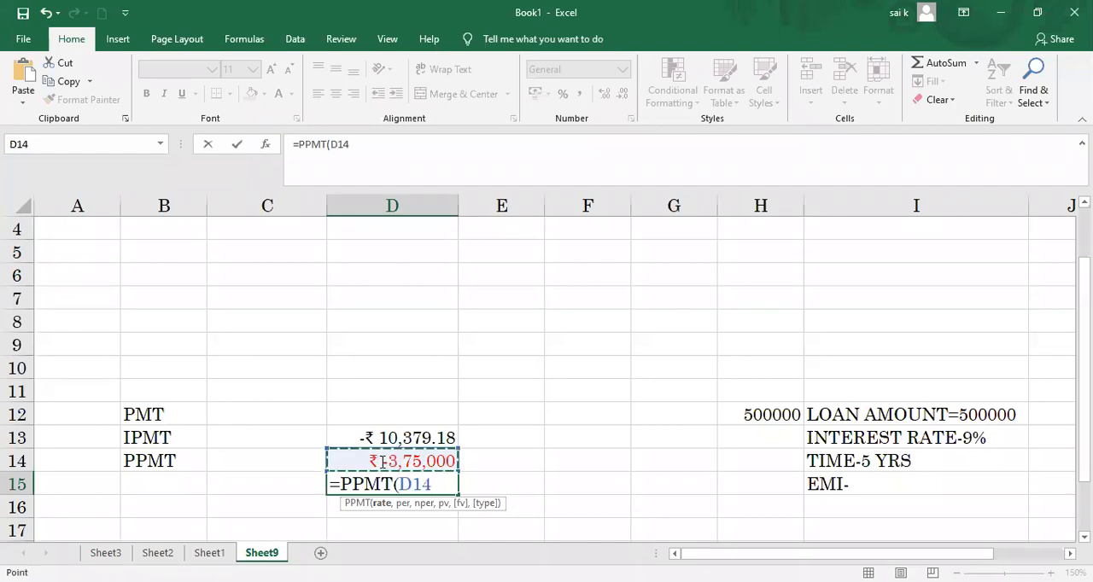
{"action": "key", "text": "BackSpace"}
{"action": "key", "text": "Escape"}
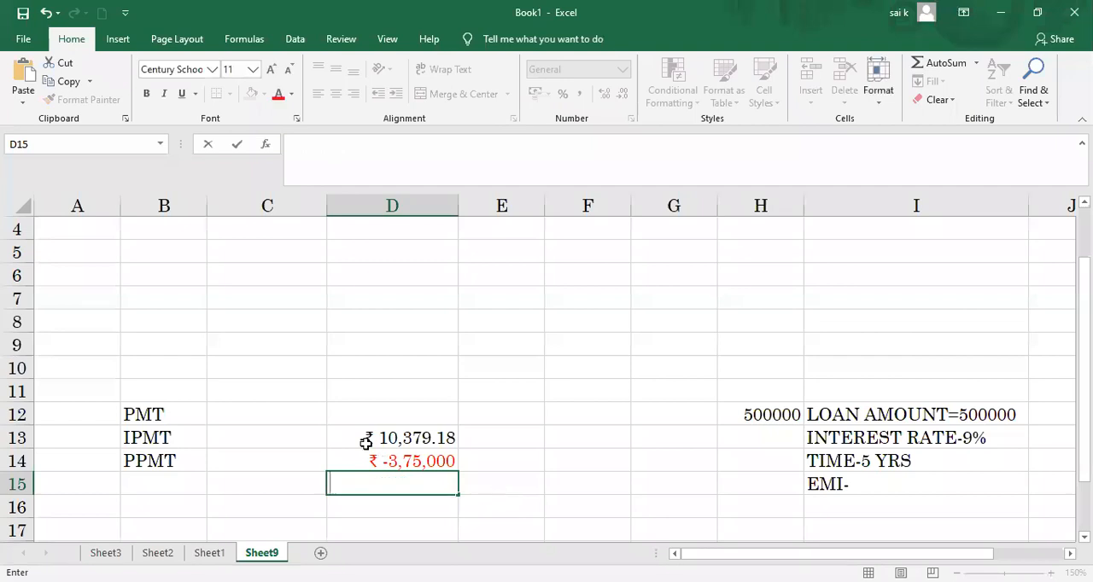
Step: Change the rate in D14's interest formula to a percentage, giving =IPMT(9%/12,1,5*12,H12)
{"action": "double_click", "coordinate": [369, 459]}
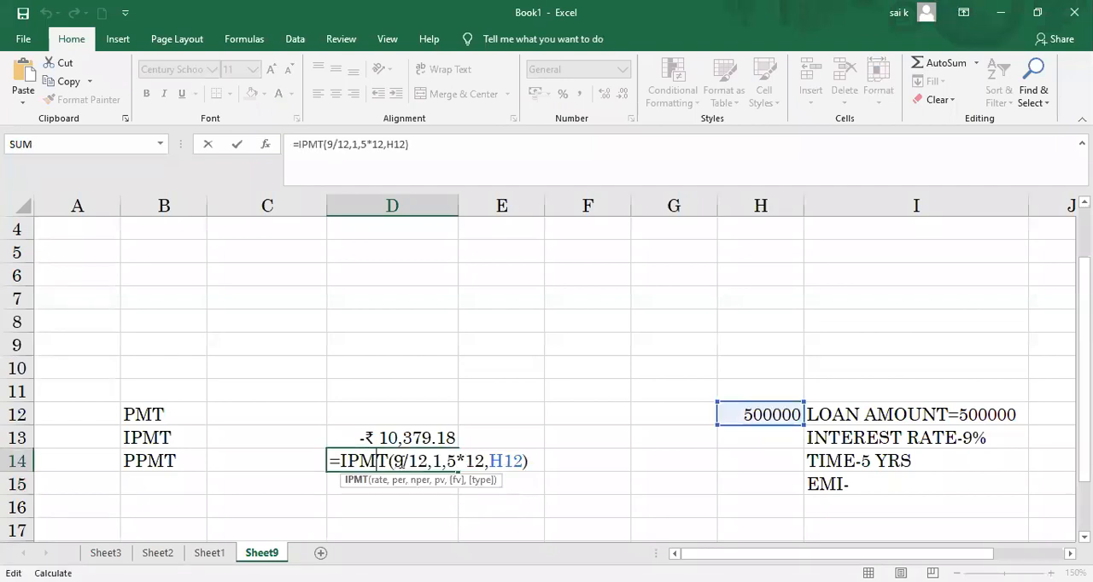
{"action": "left_click", "coordinate": [404, 461]}
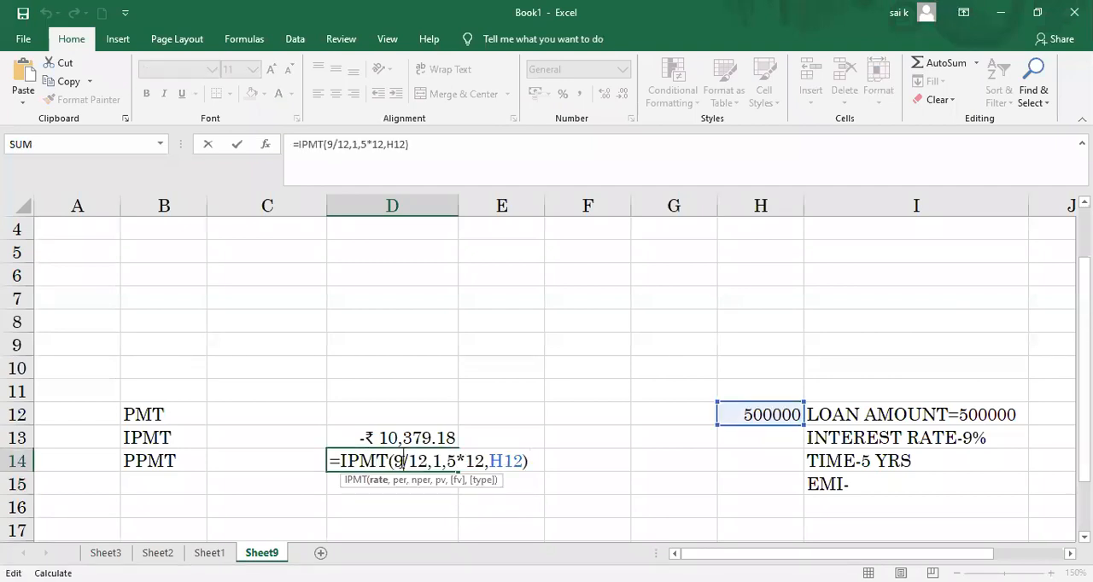
{"action": "type", "text": "%"}
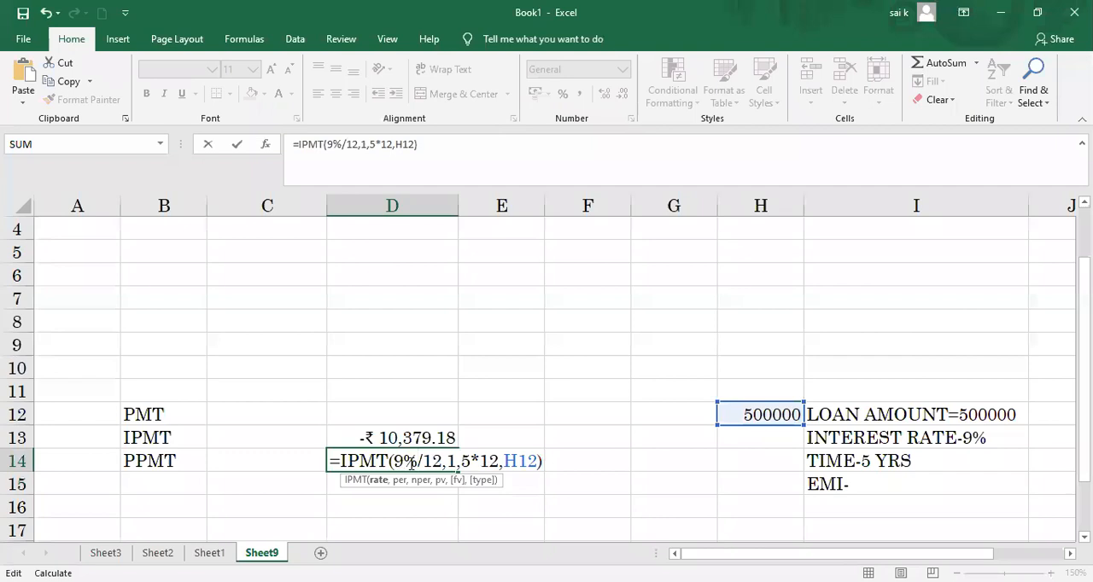
{"action": "left_click", "coordinate": [548, 465]}
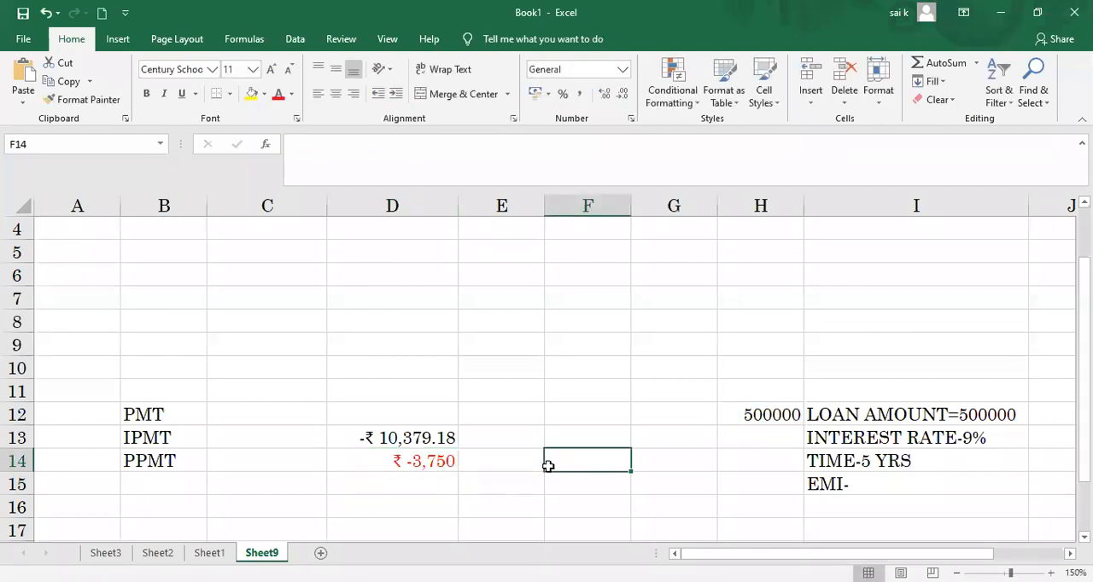
Step: Calculate the first period's principal payment in D15 with =PPMT(9%/12,1,5*12,H12)
{"action": "left_click", "coordinate": [423, 482]}
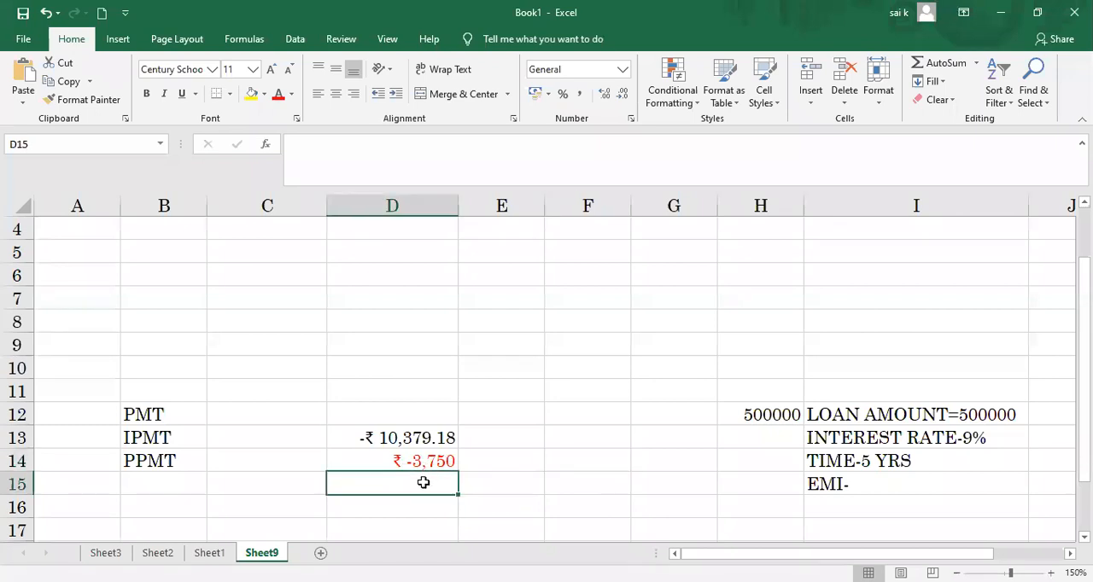
{"action": "type", "text": "="}
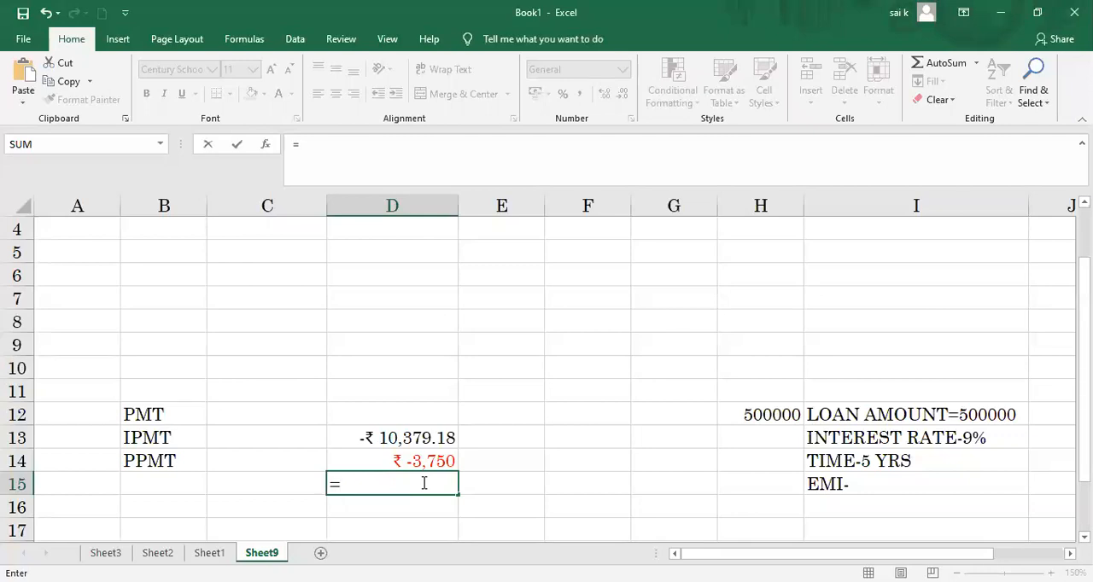
{"action": "type", "text": "PPMT"}
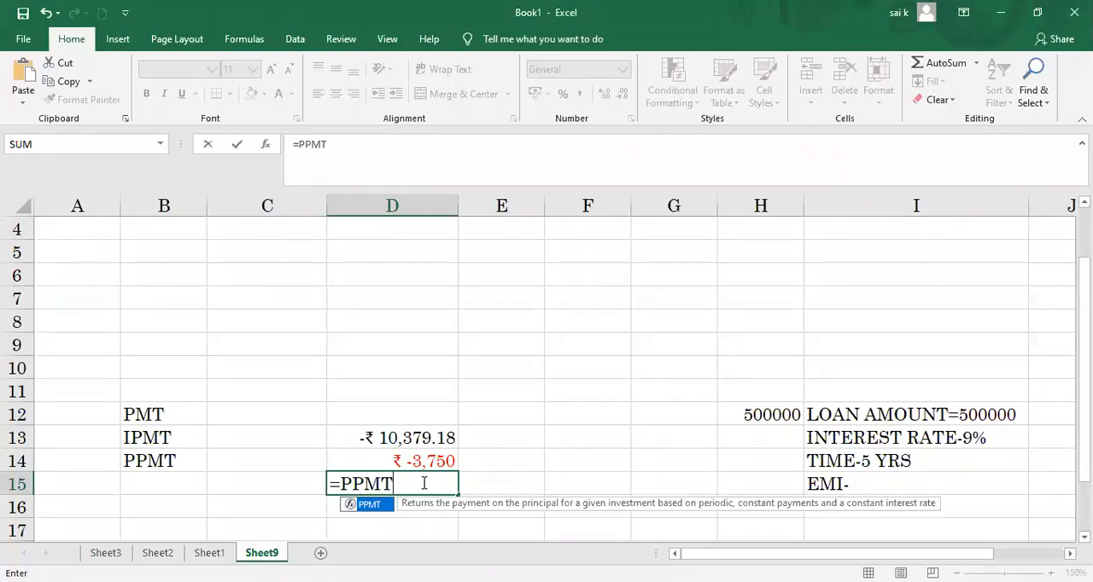
{"action": "type", "text": "(9"}
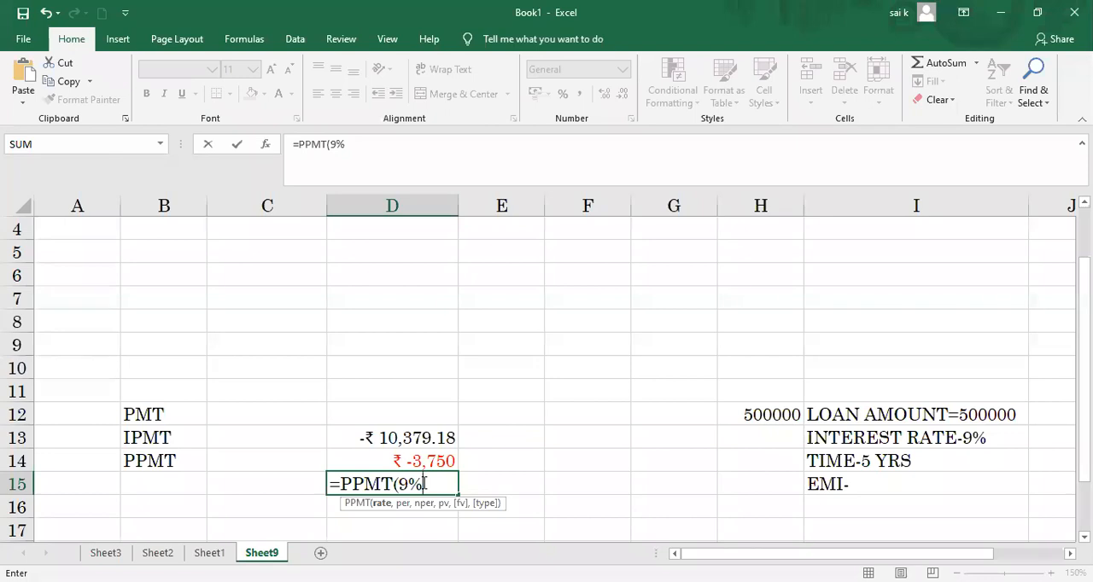
{"action": "type", "text": "/12,"}
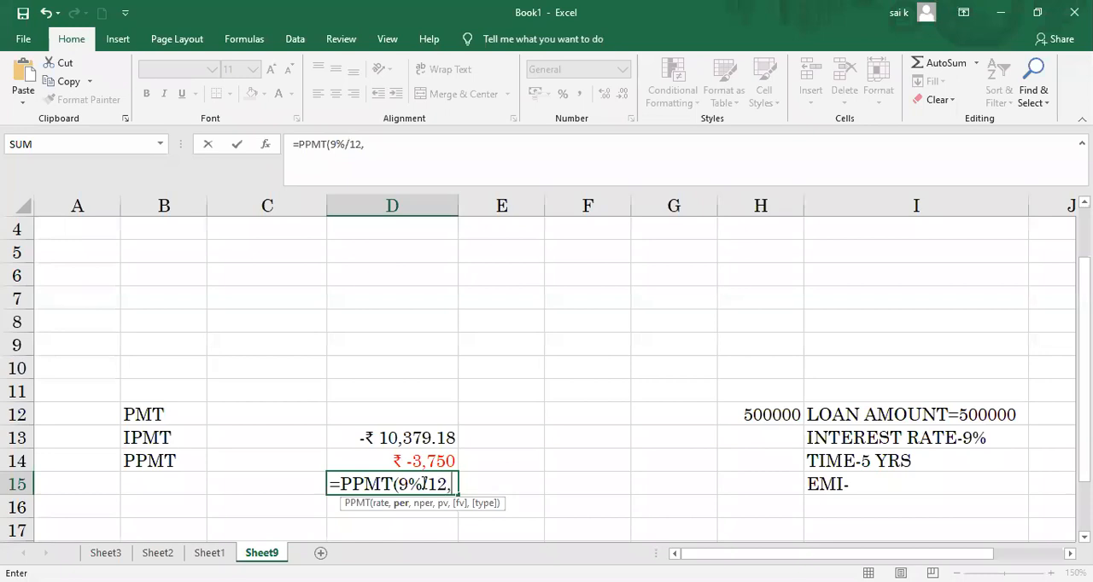
{"action": "type", "text": "1,5*12"}
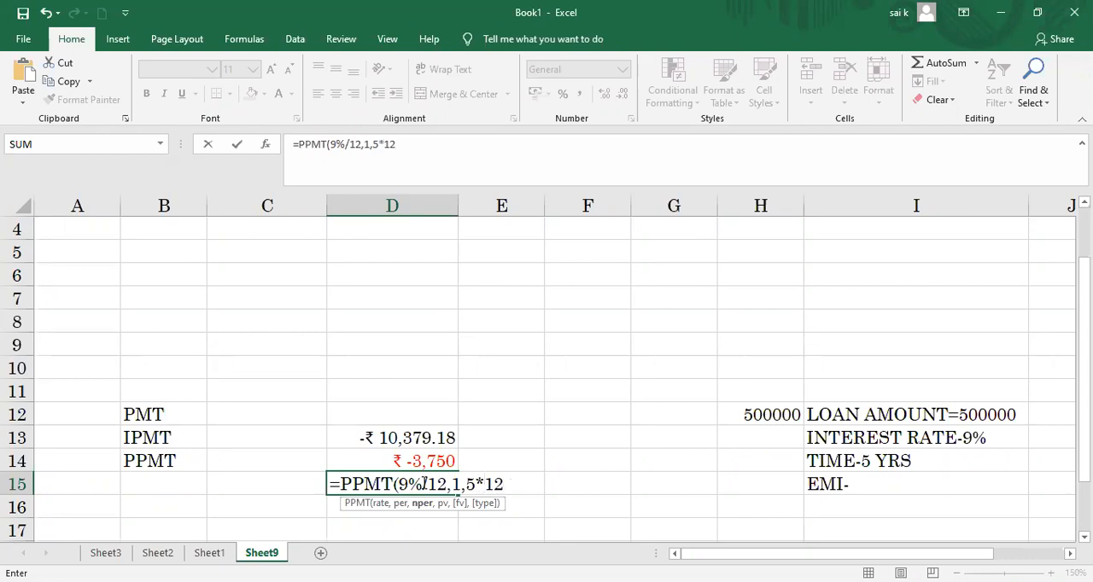
{"action": "type", "text": ","}
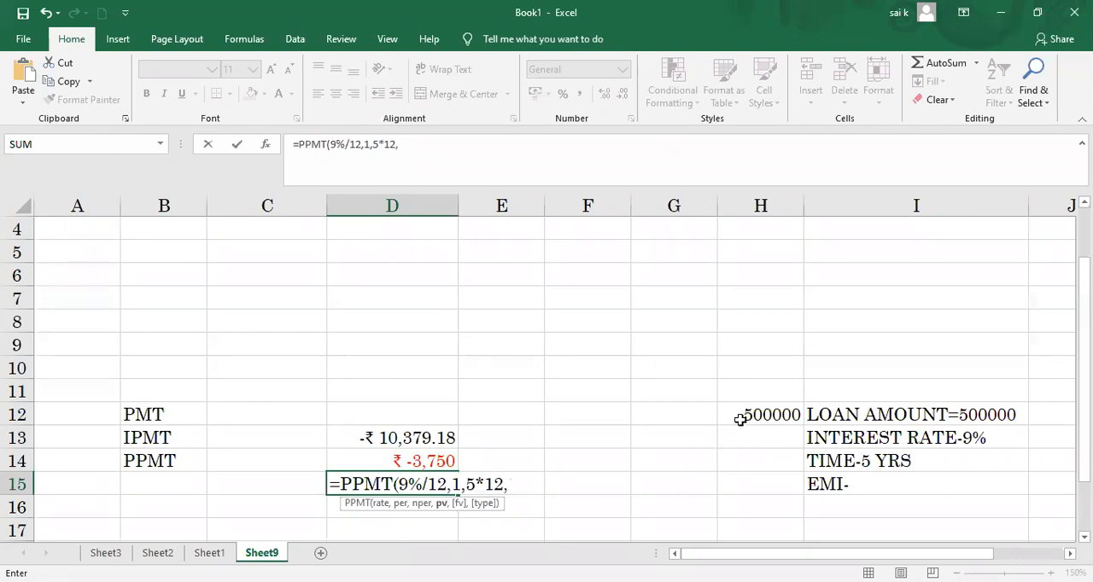
{"action": "left_click", "coordinate": [739, 416]}
{"action": "type", "text": ")"}
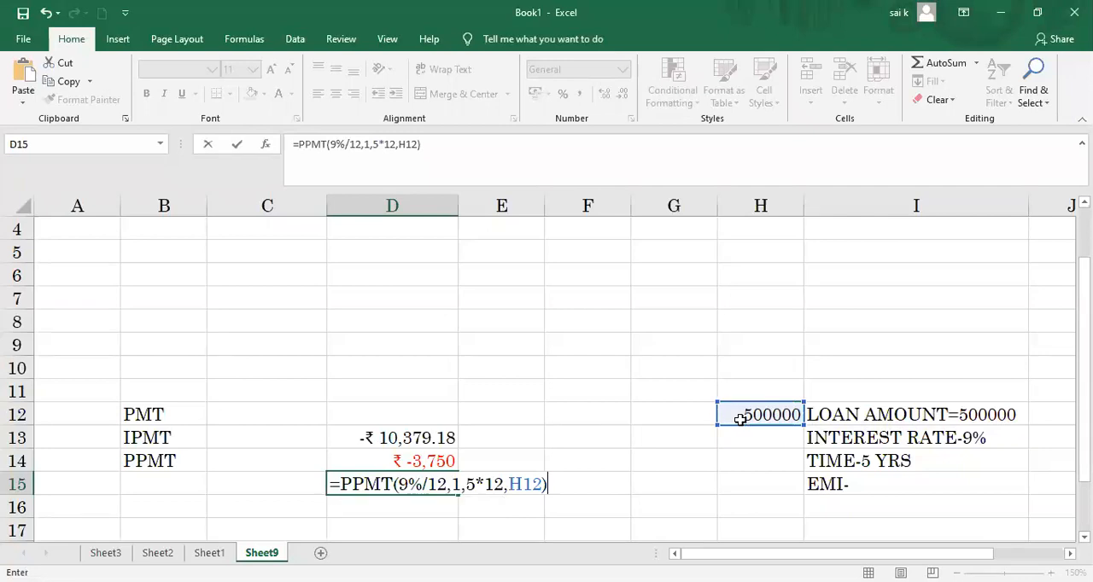
{"action": "key", "text": "Return"}
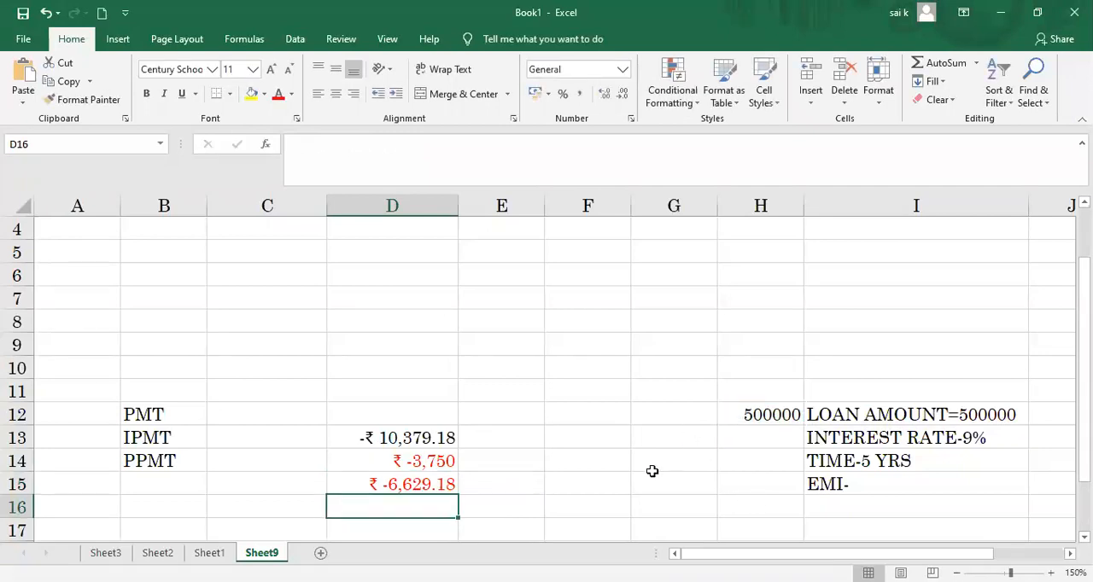
Step: Try adding period 1 to the payment formula in D13 as =PMT(9%/12,1,5*12,H12), and undo the change
{"action": "left_click", "coordinate": [450, 439]}
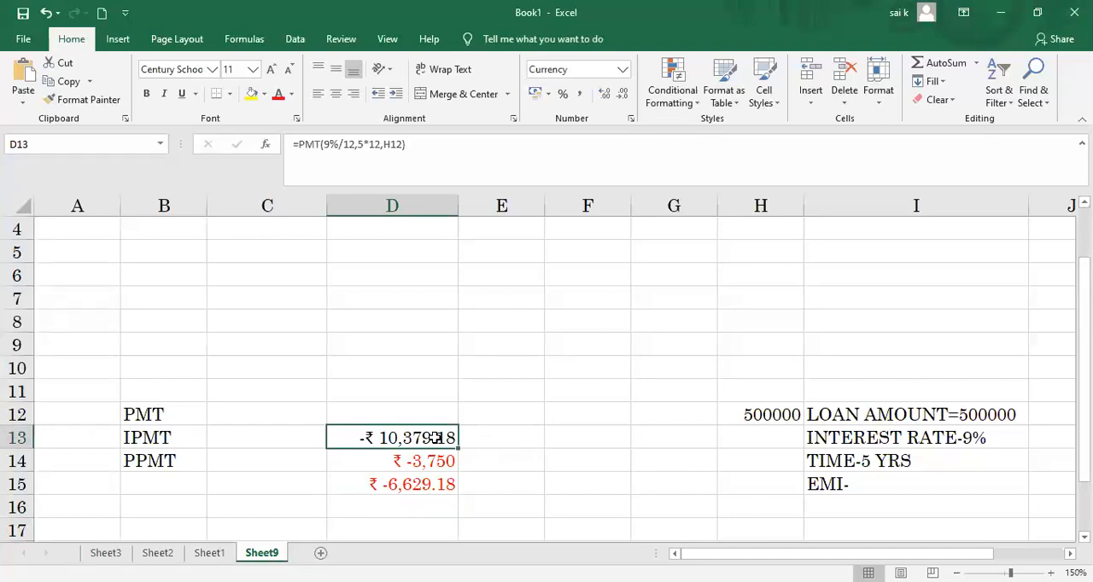
{"action": "double_click", "coordinate": [437, 438]}
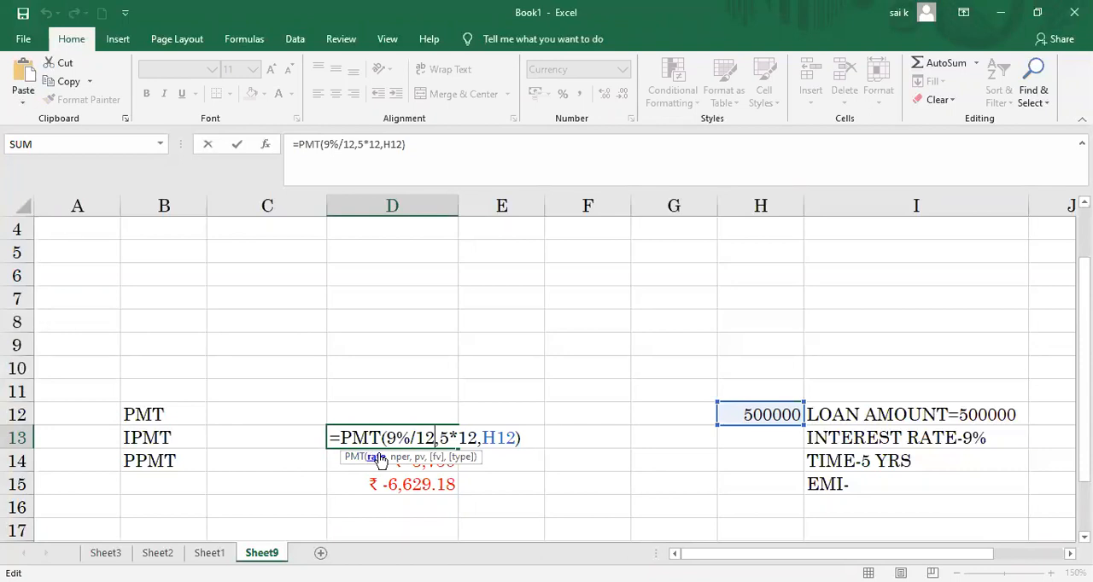
{"action": "left_click", "coordinate": [436, 437]}
{"action": "type", "text": "1,"}
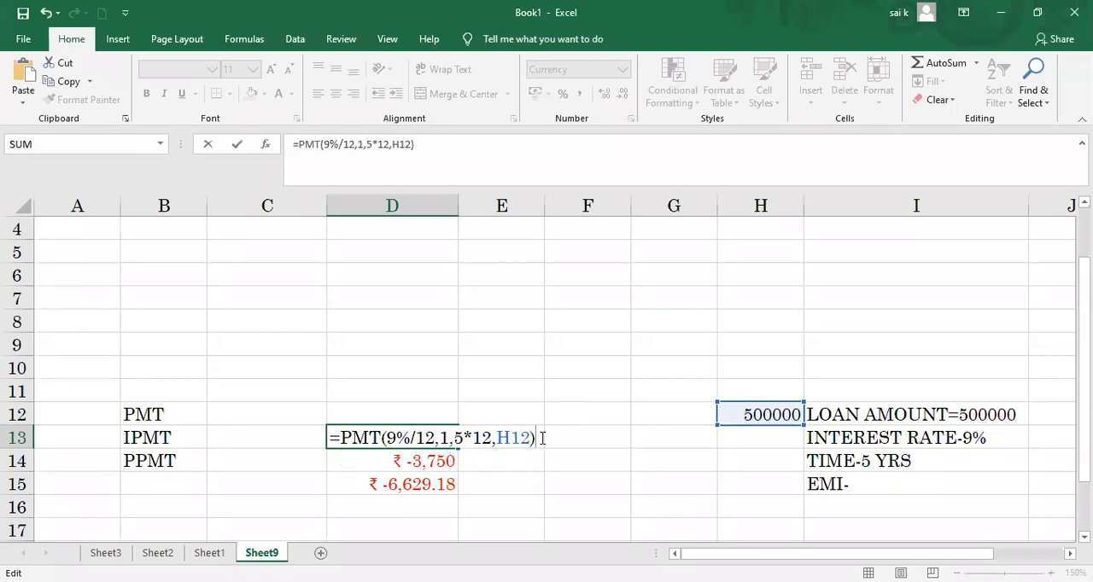
{"action": "key", "text": "Return"}
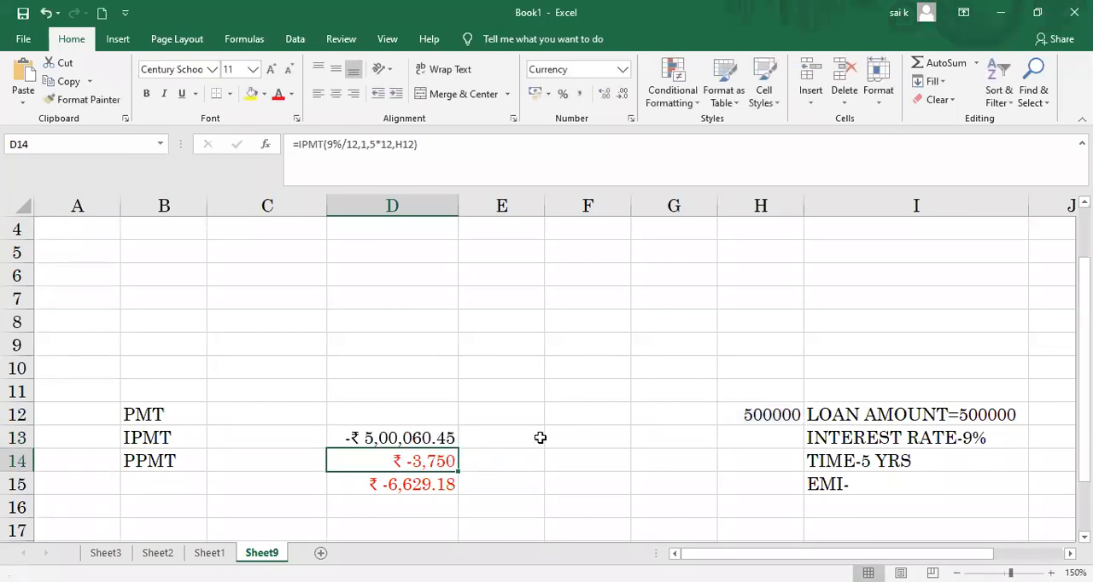
{"action": "left_click", "coordinate": [541, 437]}
{"action": "left_click", "coordinate": [432, 438]}
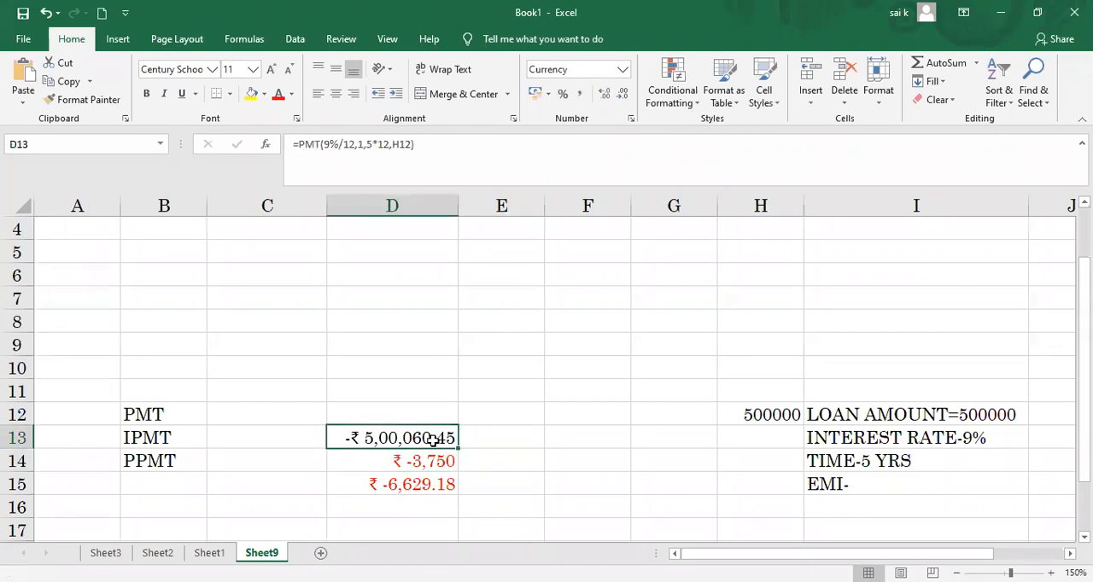
{"action": "key", "text": "ctrl+z"}
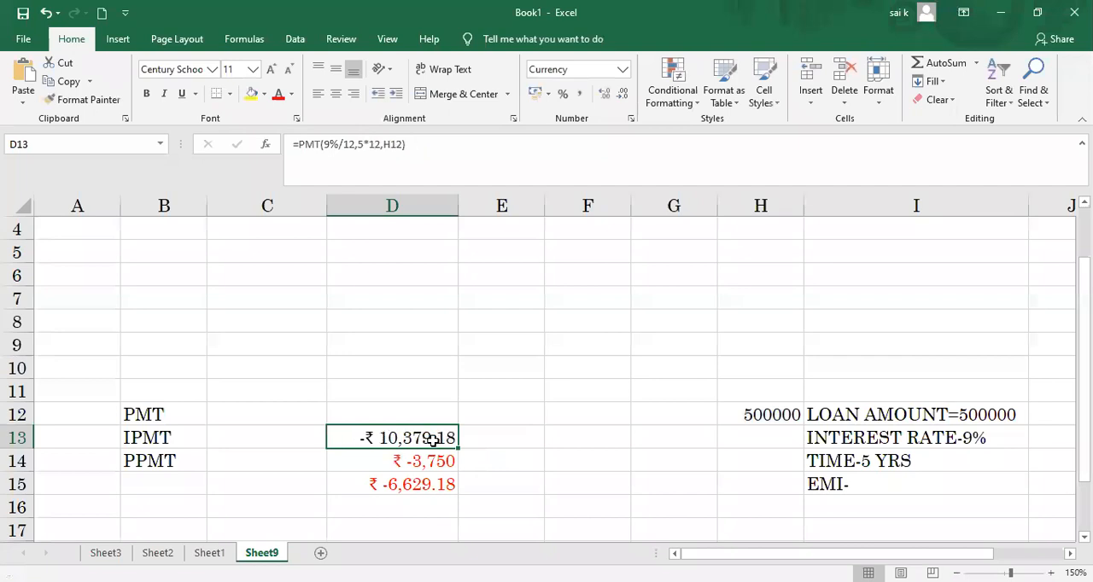
Step: Undo the PPMT formula in D15 and the percentage rate in D14, restoring =IPMT(9/12,1,5*12,H12)
{"action": "key", "text": "ctrl+z"}
{"action": "double_click", "coordinate": [435, 447]}
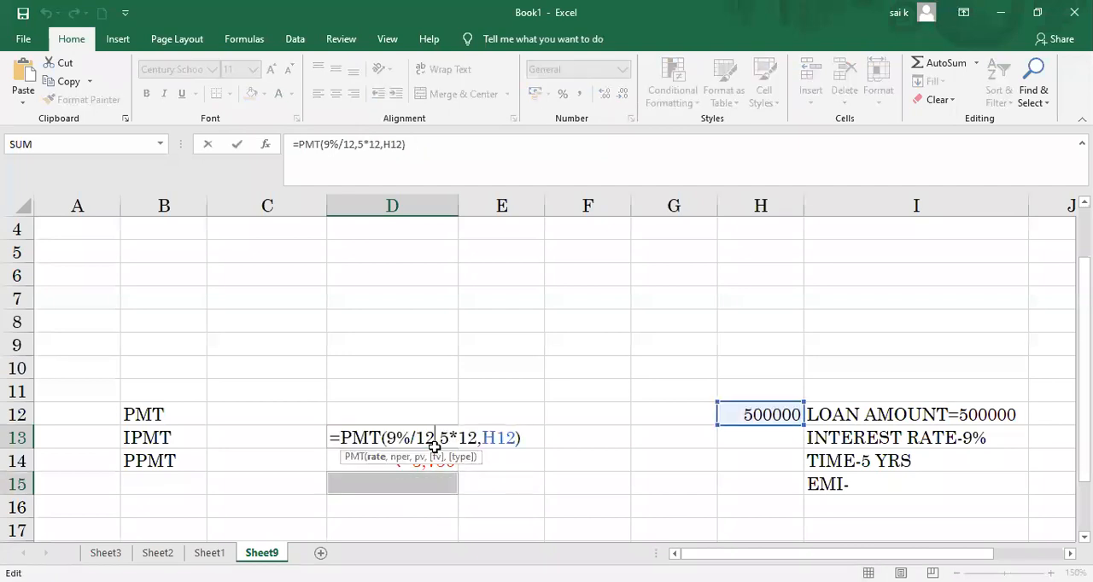
{"action": "left_click", "coordinate": [531, 493]}
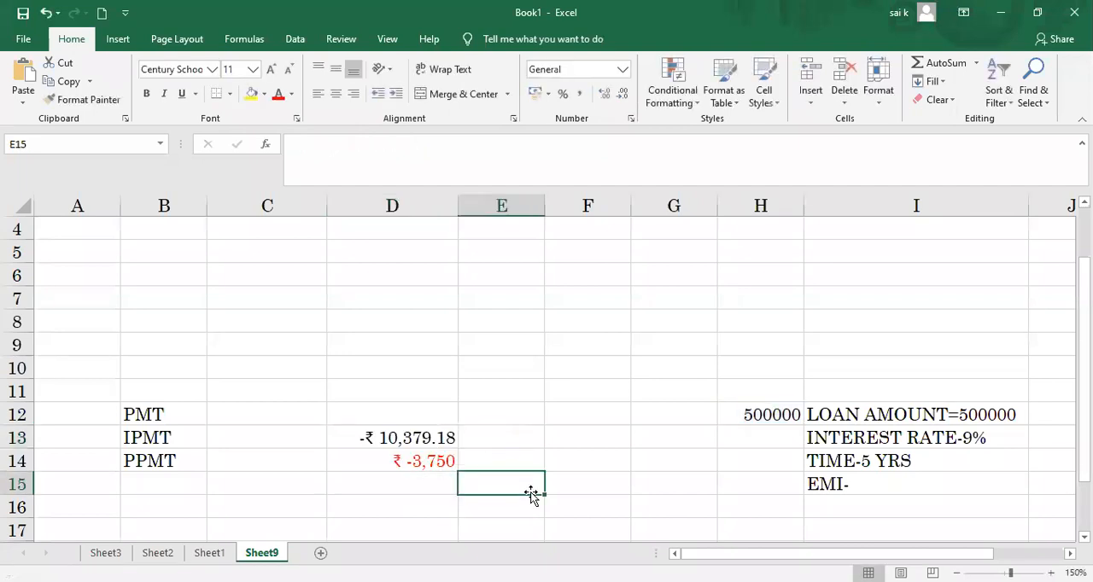
{"action": "key", "text": "ctrl+z"}
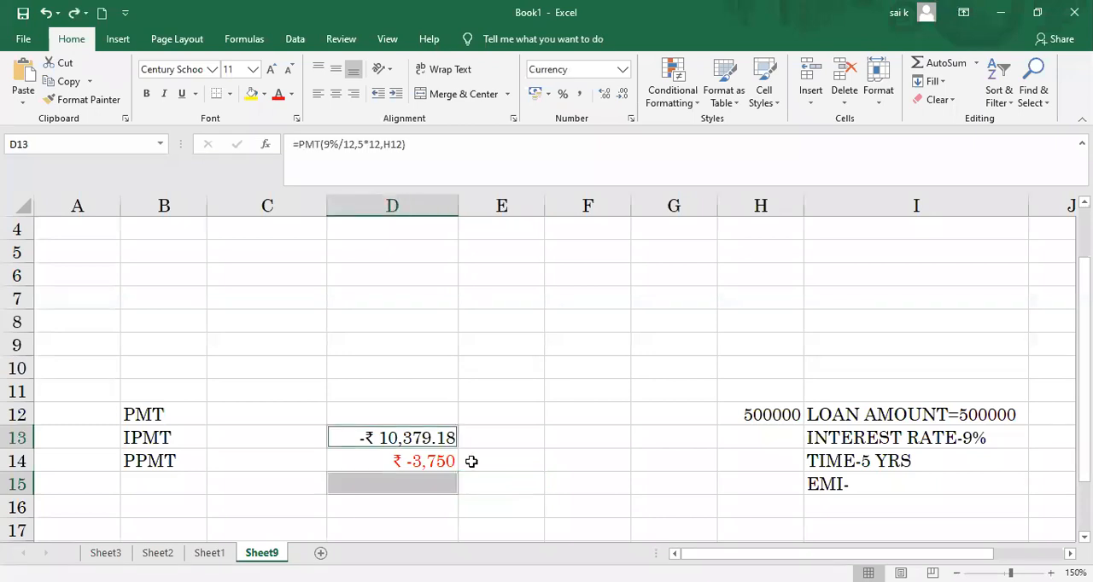
{"action": "left_click", "coordinate": [435, 489]}
{"action": "key", "text": "ctrl+z"}
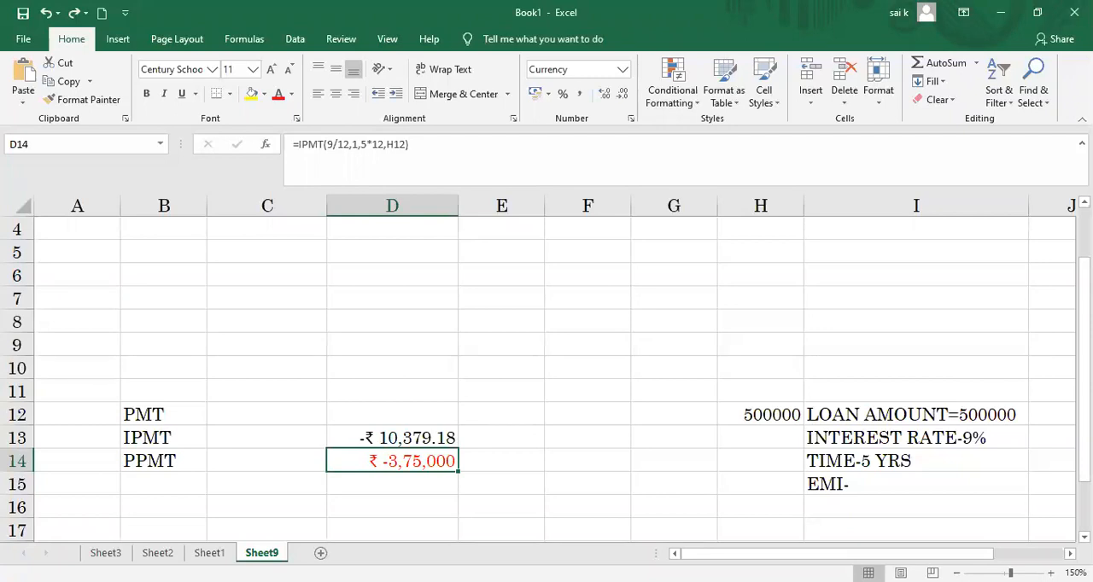
{"action": "left_click", "coordinate": [1000, 14]}
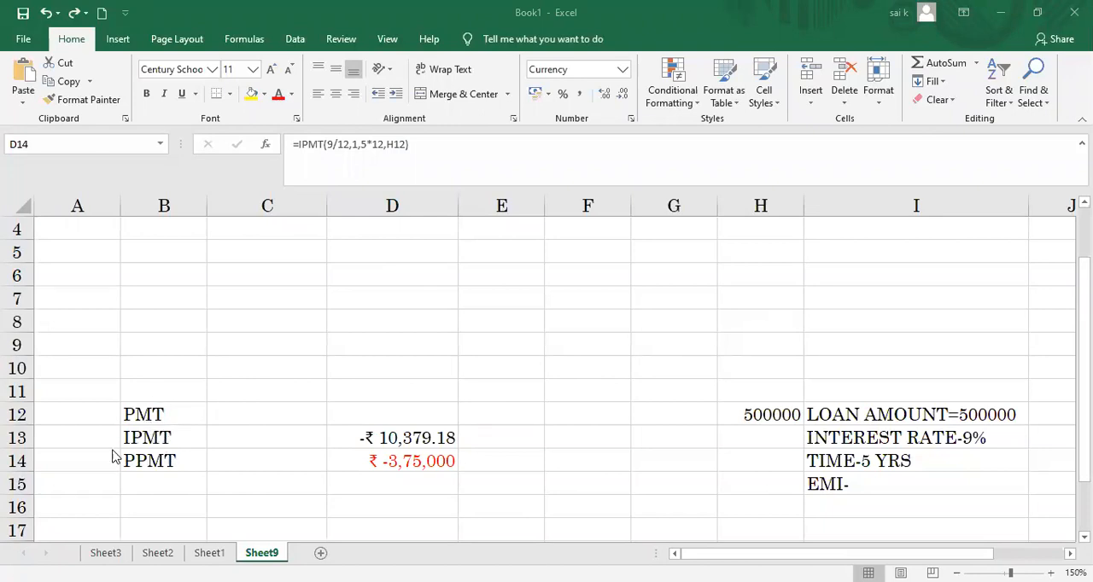
{"action": "left_click", "coordinate": [351, 472]}
{"action": "left_click", "coordinate": [349, 481]}
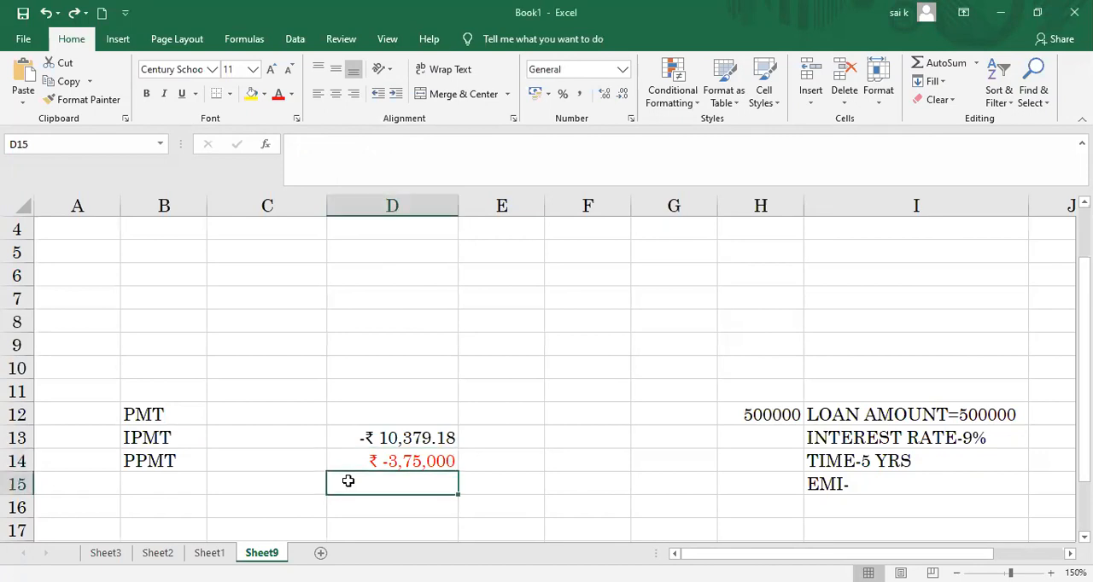
Step: Try entering =PPMT(9%12,1,5*12,H12) in D15 to calculate the first period's principal payment
{"action": "type", "text": "PP"}
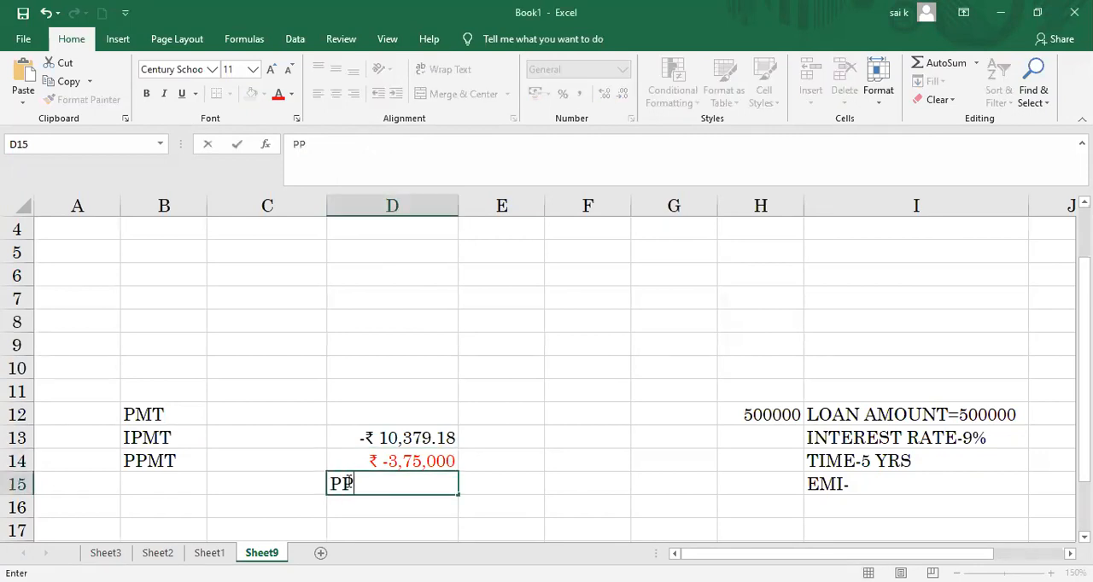
{"action": "type", "text": "MT"}
{"action": "key", "text": "BackSpace"}
{"action": "key", "text": "BackSpace"}
{"action": "key", "text": "BackSpace"}
{"action": "key", "text": "BackSpace"}
{"action": "type", "text": "="}
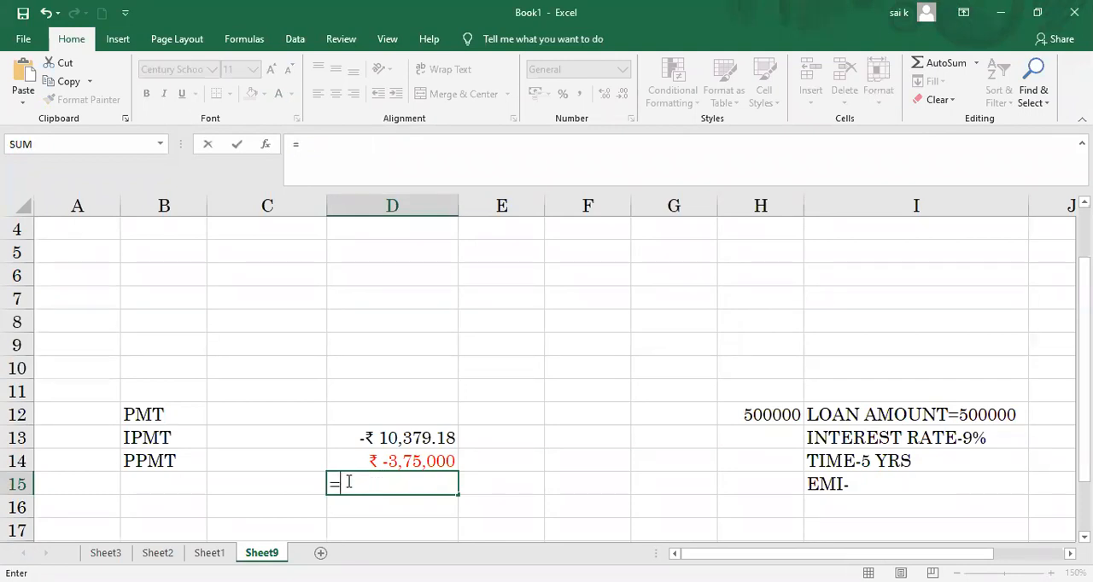
{"action": "type", "text": "PPMT"}
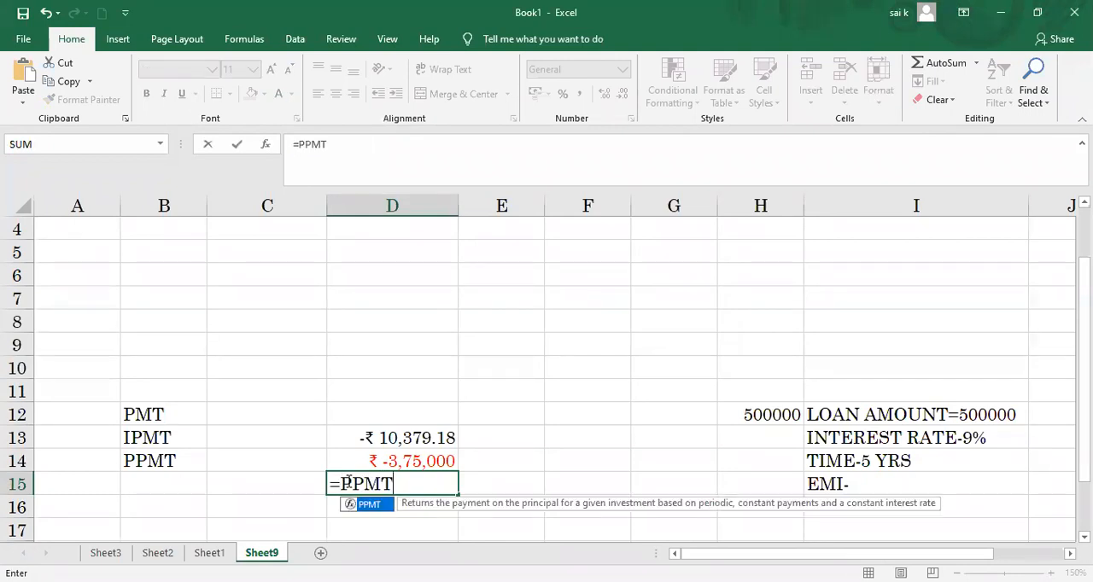
{"action": "type", "text": "("}
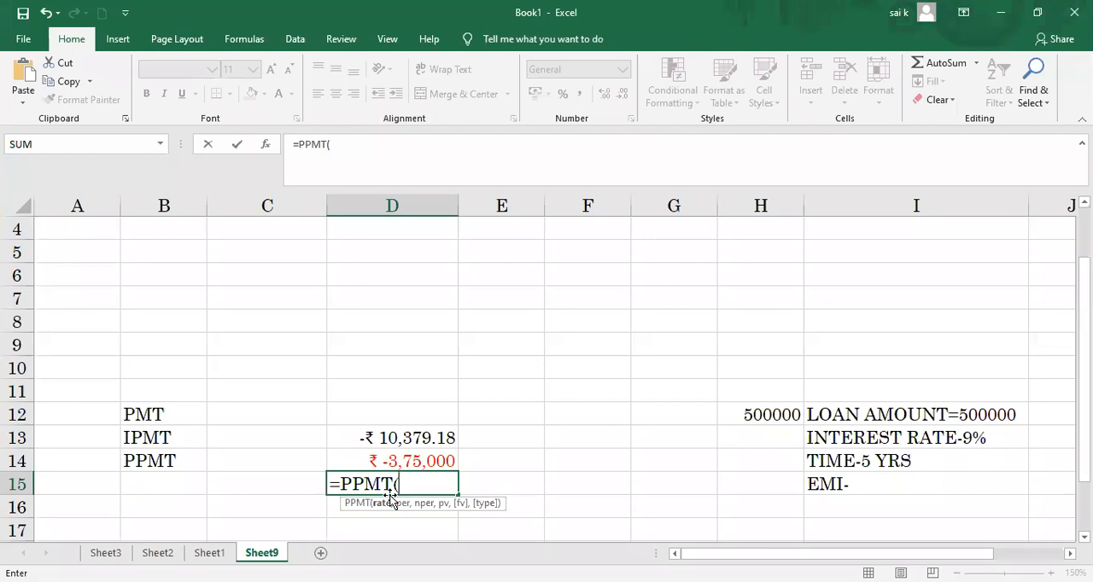
{"action": "type", "text": "9%1"}
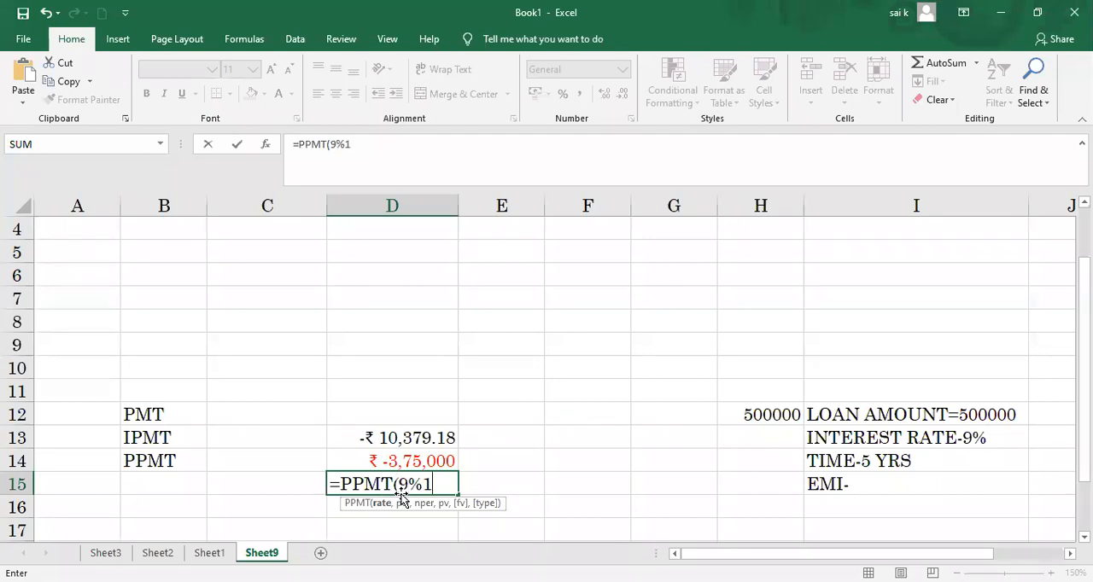
{"action": "type", "text": "2,"}
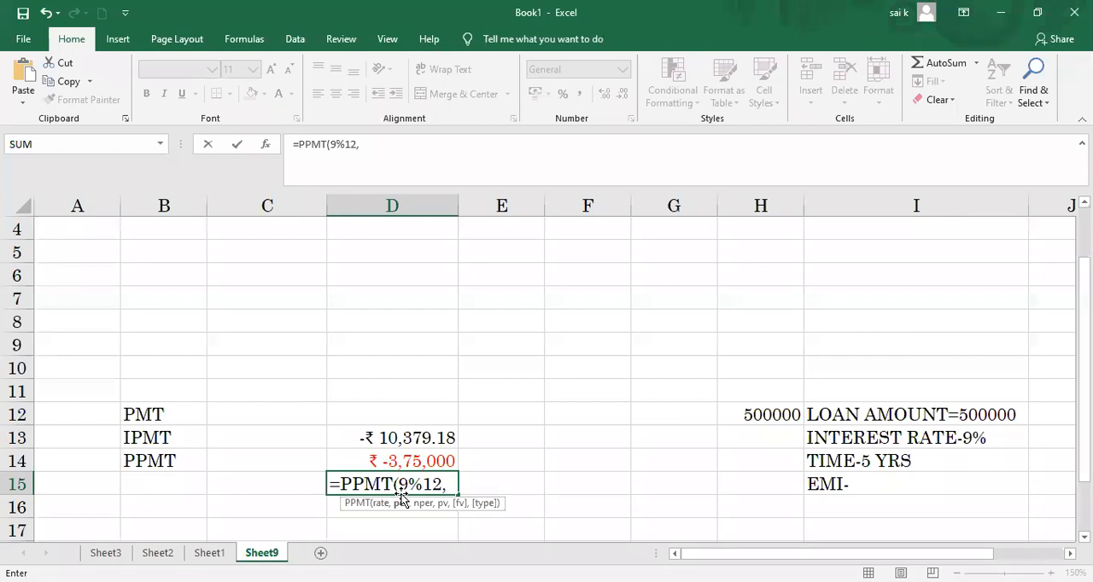
{"action": "type", "text": "1,5*12"}
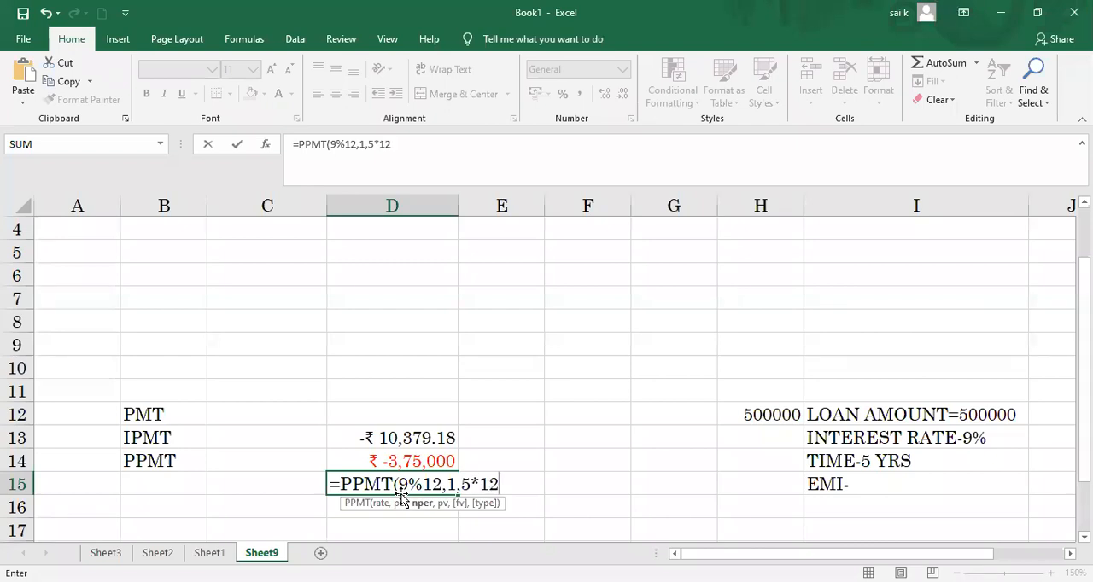
{"action": "type", "text": ","}
{"action": "left_click", "coordinate": [733, 423]}
{"action": "type", "text": ")"}
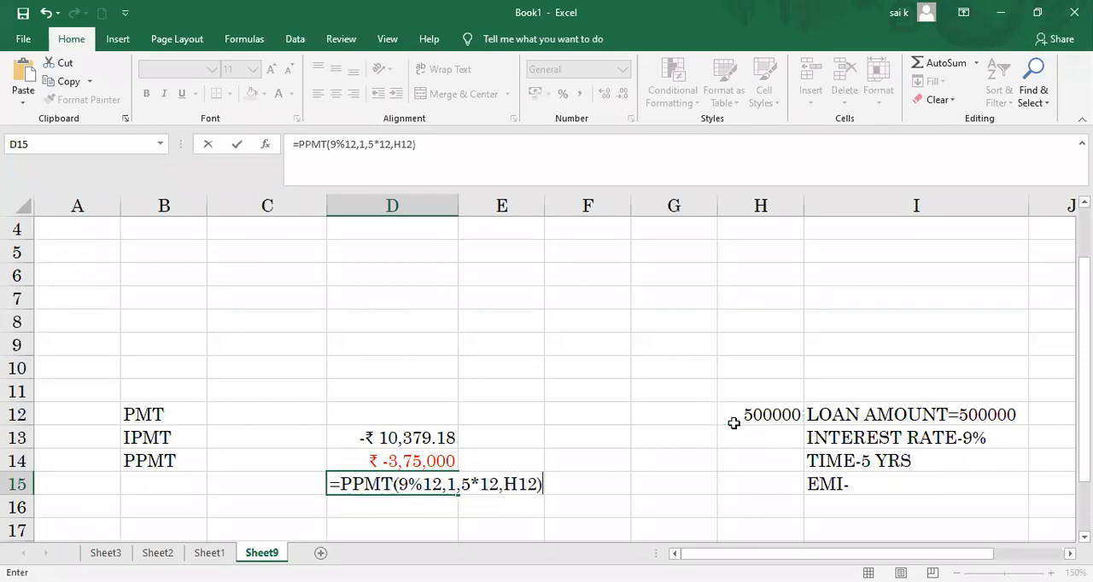
{"action": "key", "text": "Return"}
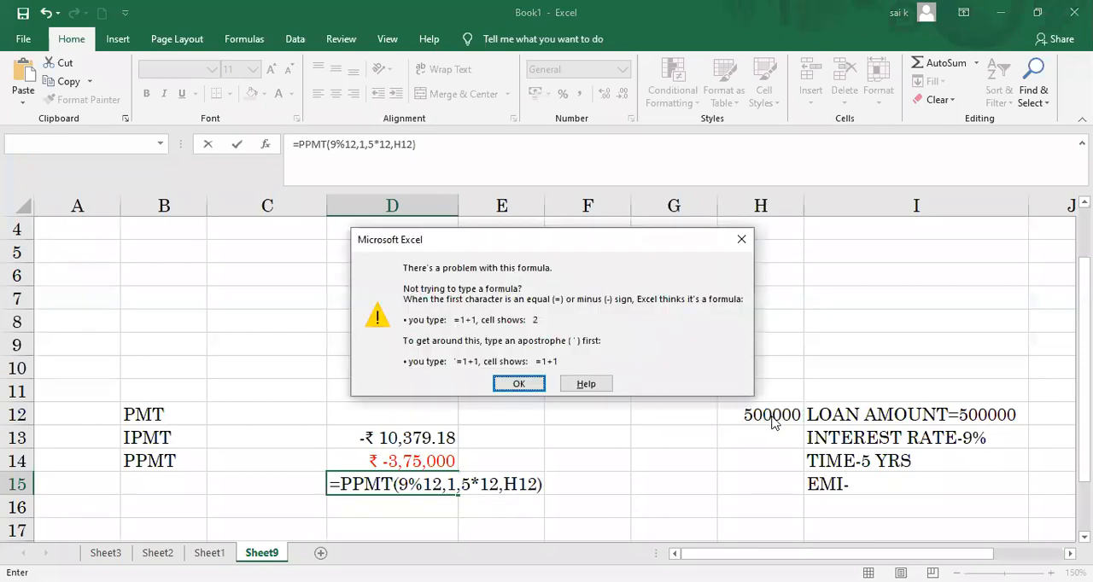
{"action": "left_click", "coordinate": [740, 247]}
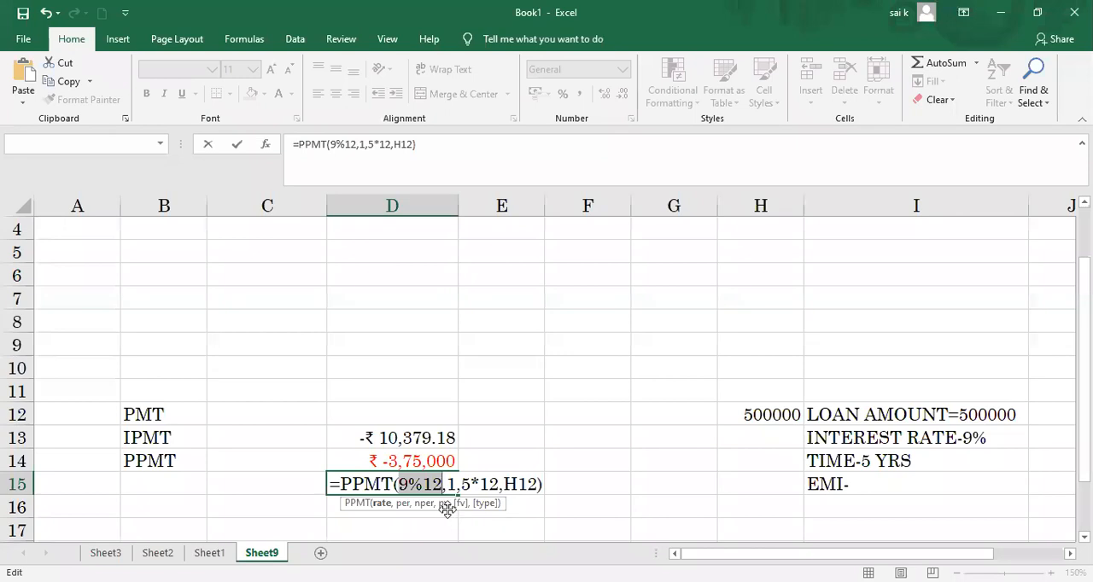
Step: Enter D15's formula with cell E15 as the rate, as =PPMT(E15,1,5*12,H12)
{"action": "left_click", "coordinate": [522, 506]}
{"action": "left_click", "coordinate": [541, 489]}
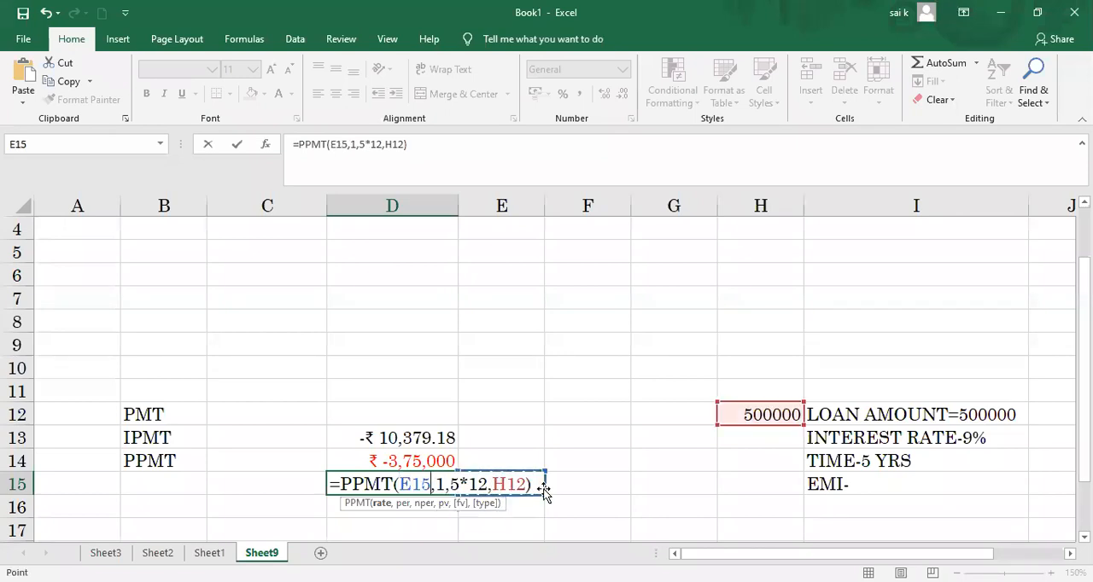
{"action": "key", "text": "Return"}
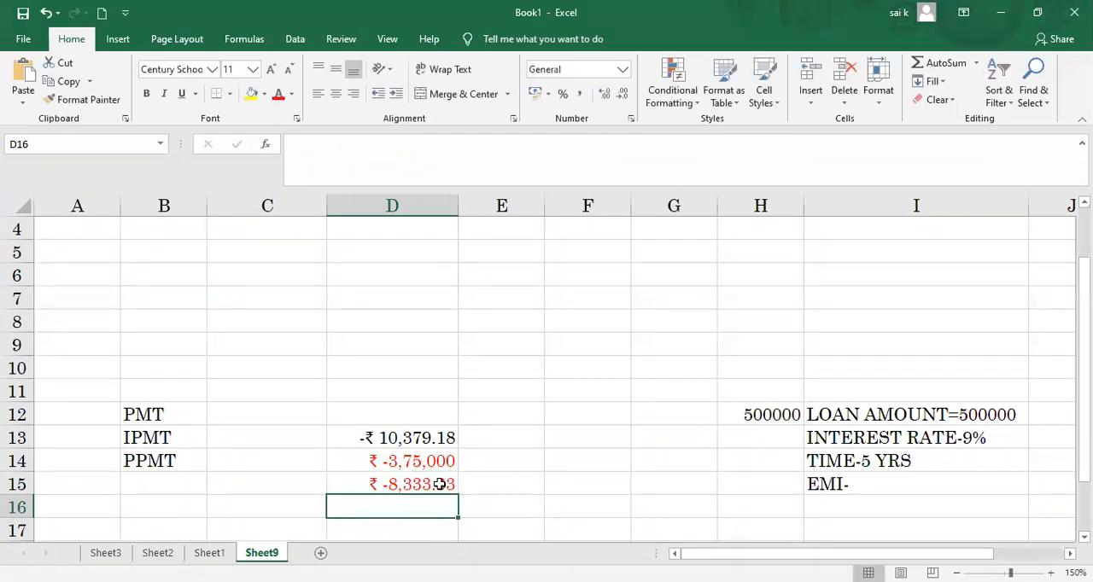
Step: Correct the rate in D15's principal formula to 9%/12, giving =PPMT(9%/12,1,5*12,H12)
{"action": "left_click", "coordinate": [376, 487]}
{"action": "double_click", "coordinate": [366, 484]}
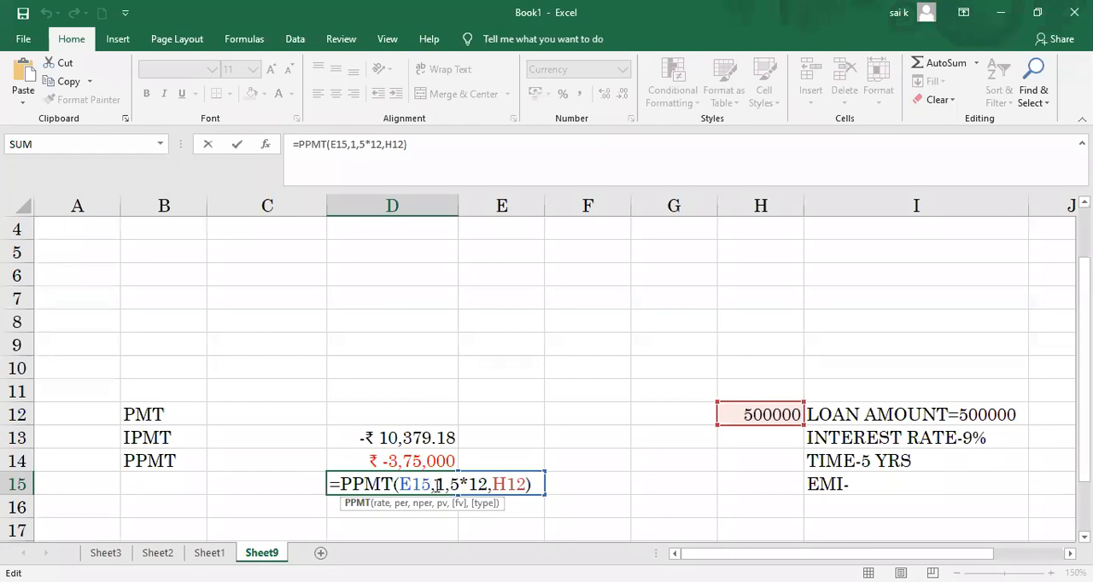
{"action": "left_click", "coordinate": [436, 484]}
{"action": "key", "text": "BackSpace"}
{"action": "key", "text": "BackSpace"}
{"action": "key", "text": "BackSpace"}
{"action": "key", "text": "BackSpace"}
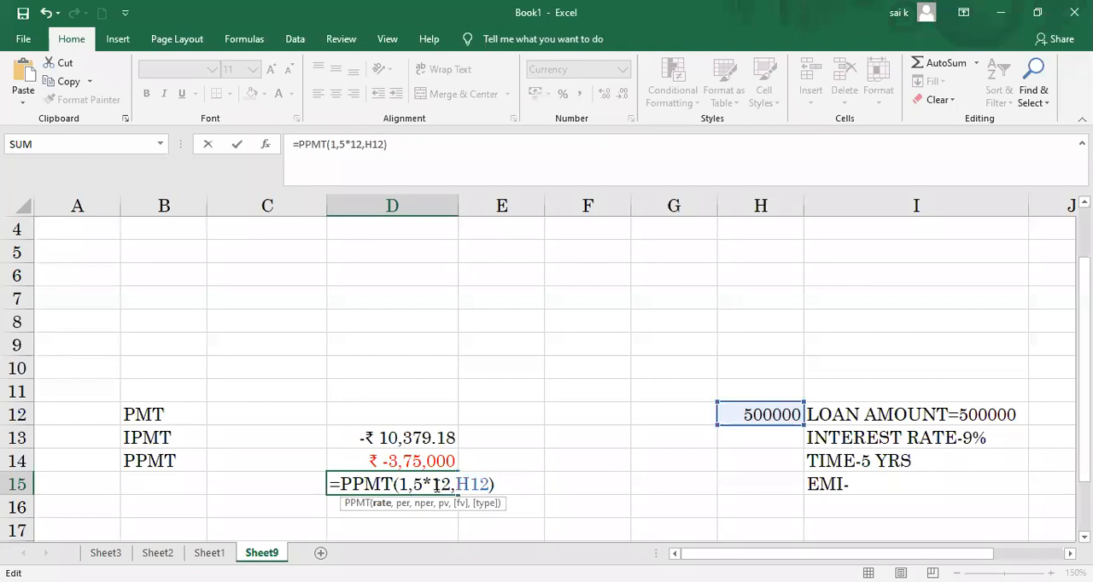
{"action": "type", "text": "9"}
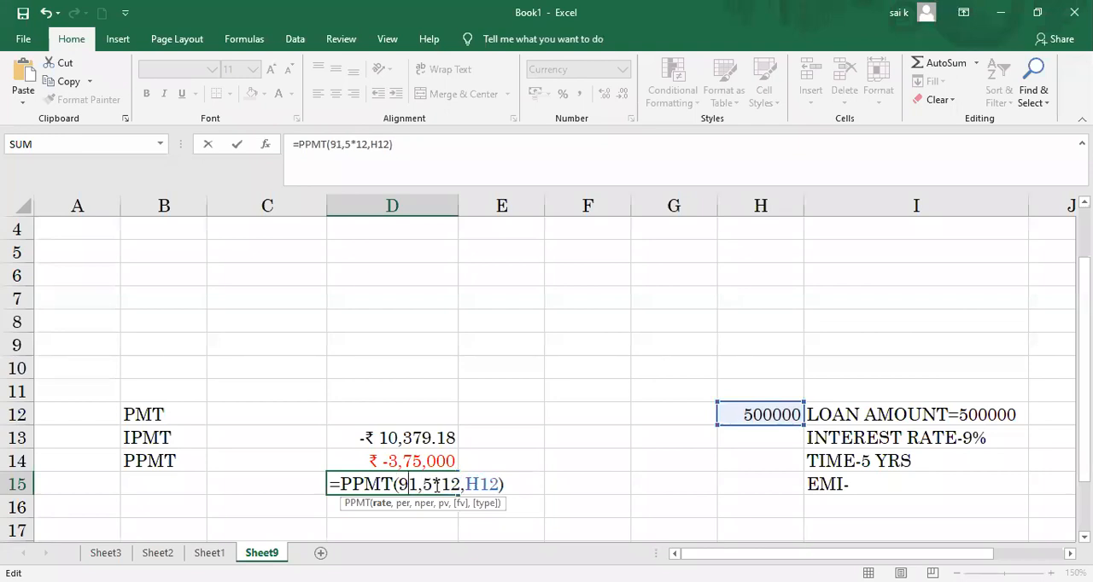
{"action": "type", "text": "%/12"}
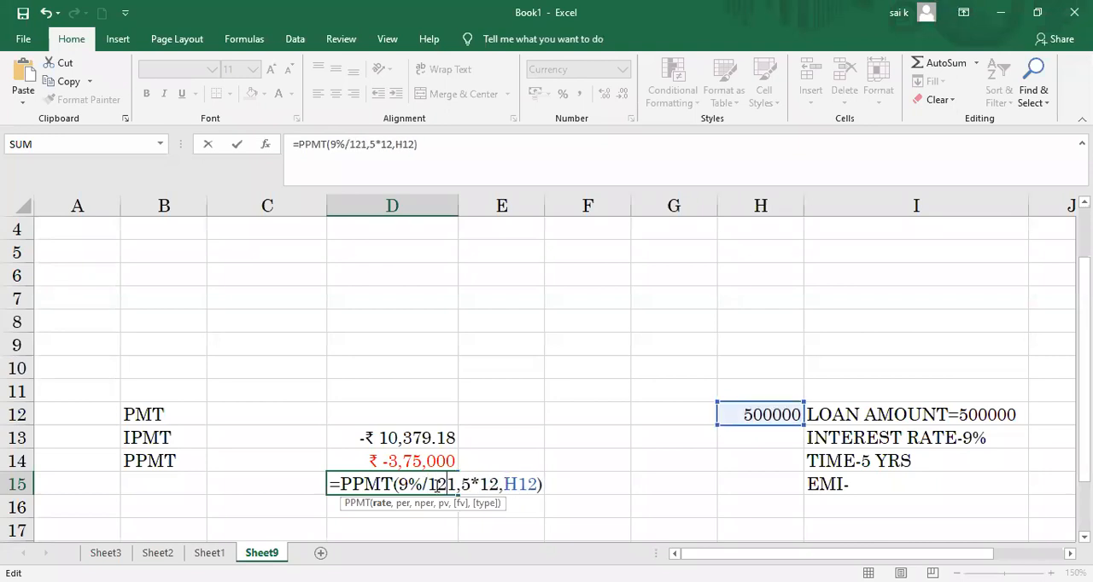
{"action": "type", "text": ","}
{"action": "left_click", "coordinate": [561, 487]}
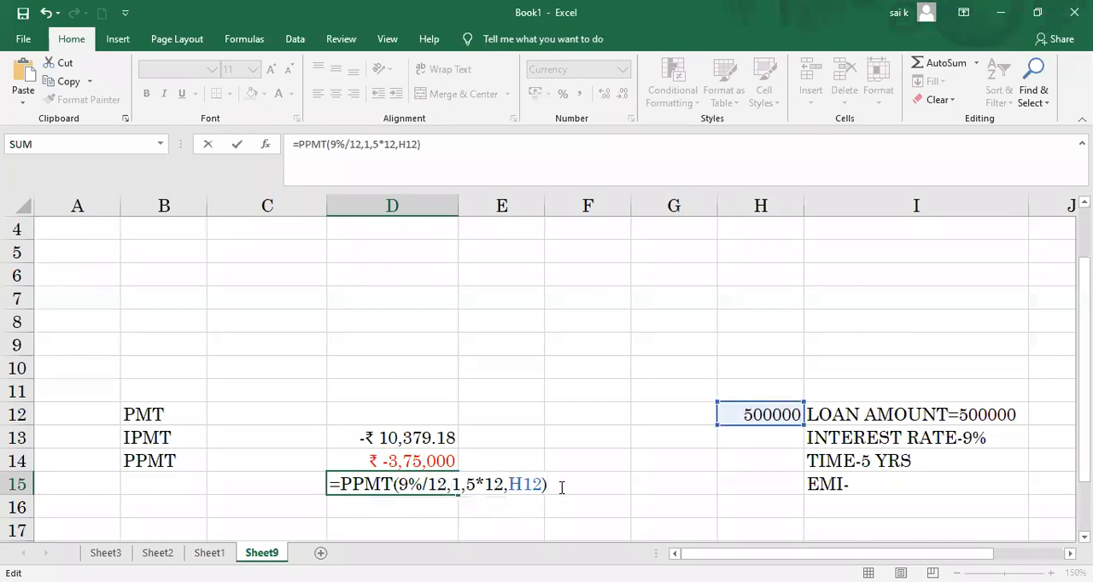
{"action": "key", "text": "Return"}
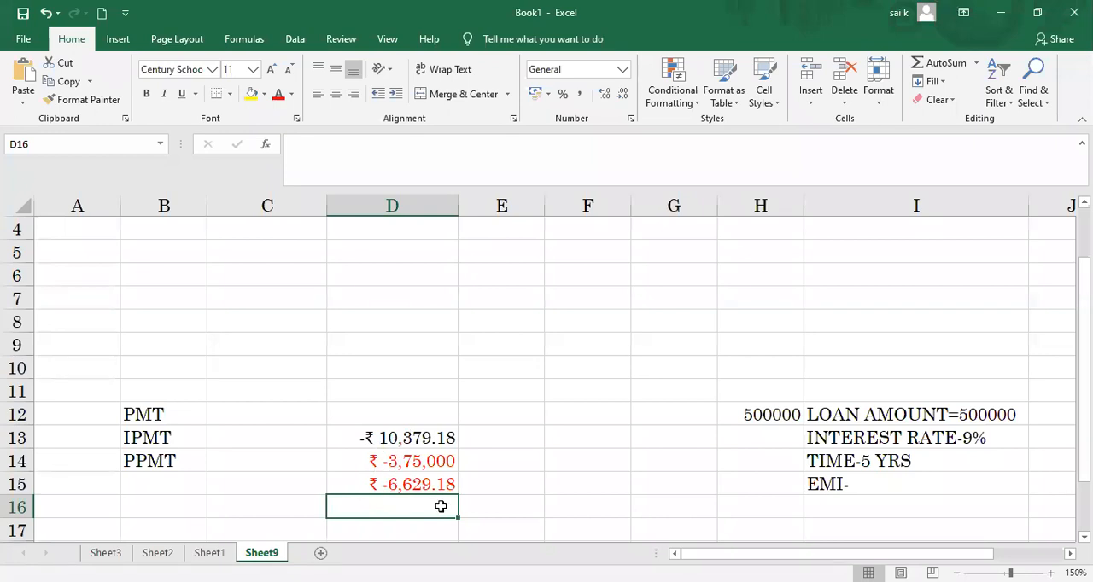
Step: Add the interest and principal payments in E16 with =SUM(D14:D15)
{"action": "left_click", "coordinate": [489, 504]}
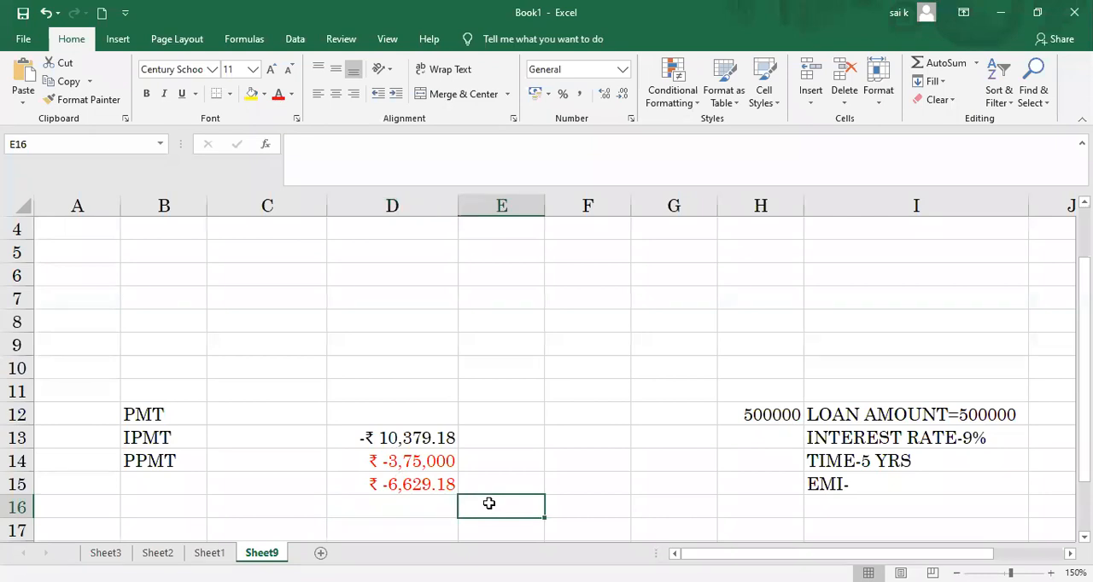
{"action": "type", "text": "="}
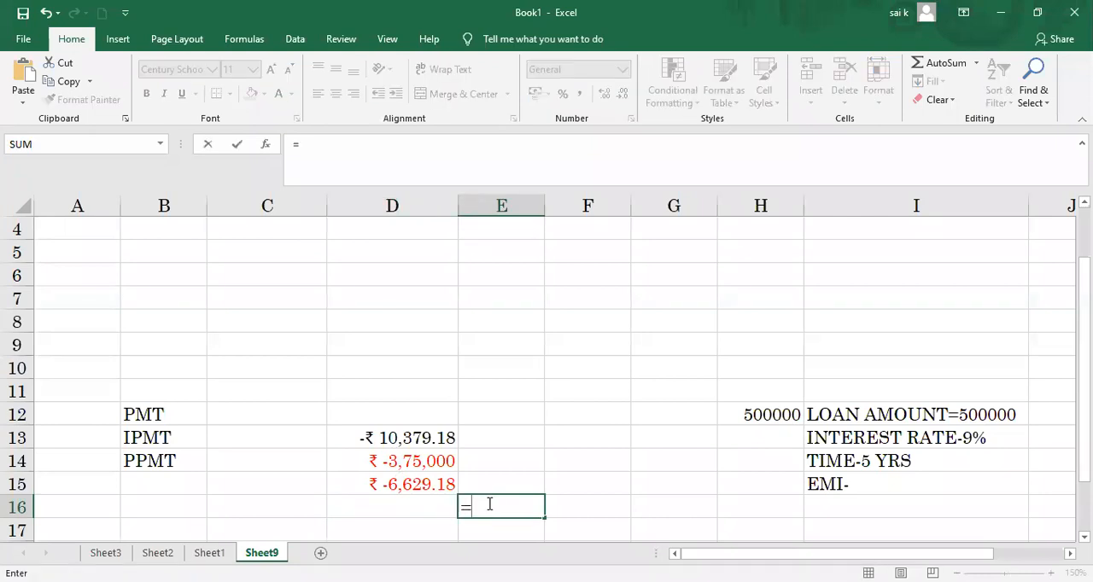
{"action": "type", "text": "SUM"}
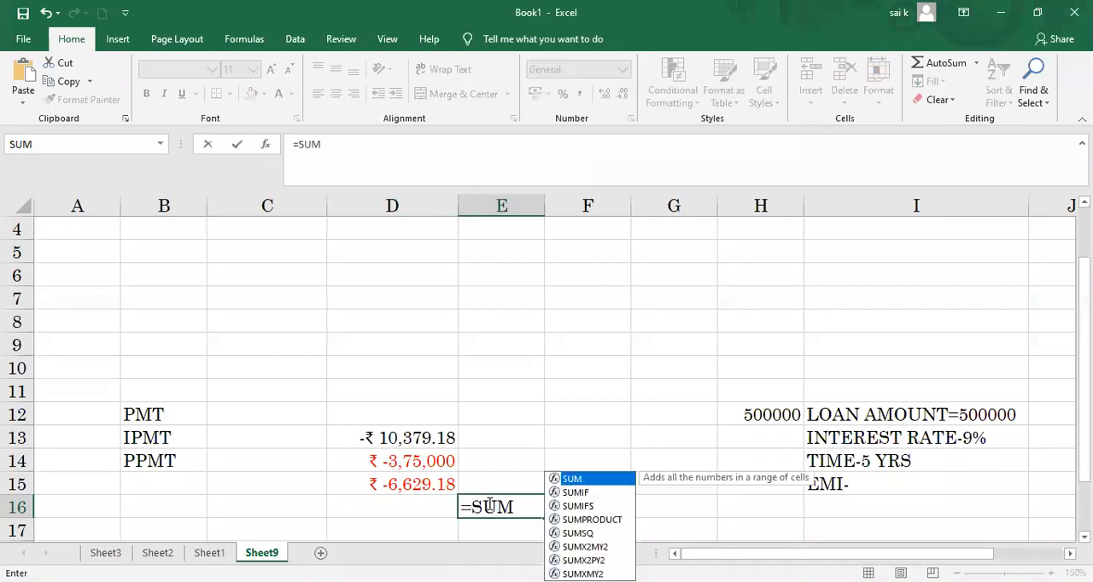
{"action": "type", "text": "("}
{"action": "left_click", "coordinate": [376, 462]}
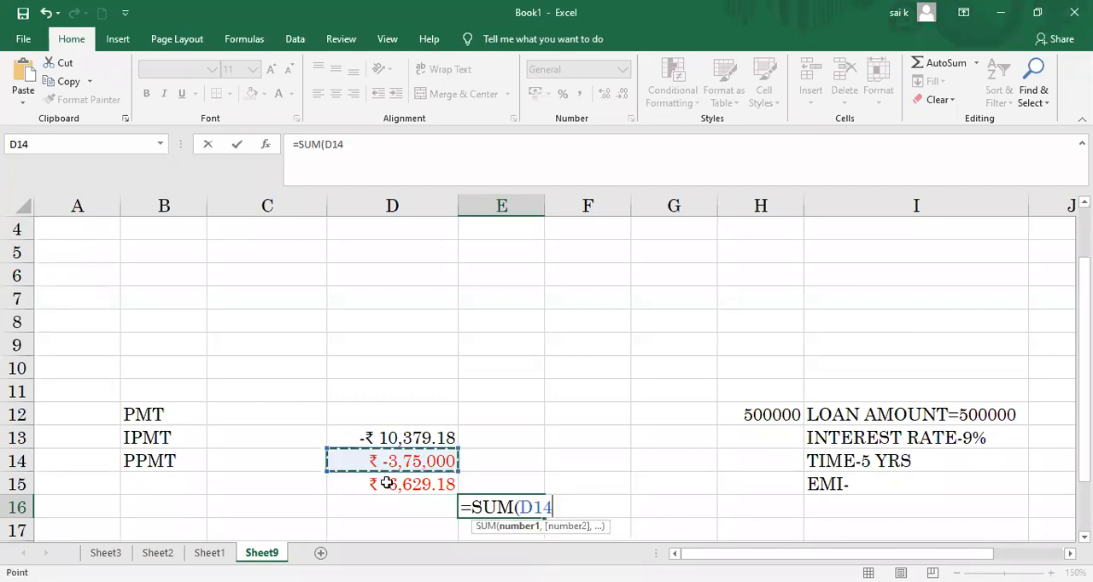
{"action": "left_click_drag", "start_coordinate": [376, 463], "coordinate": [387, 483]}
{"action": "type", "text": ")"}
{"action": "key", "text": "Return"}
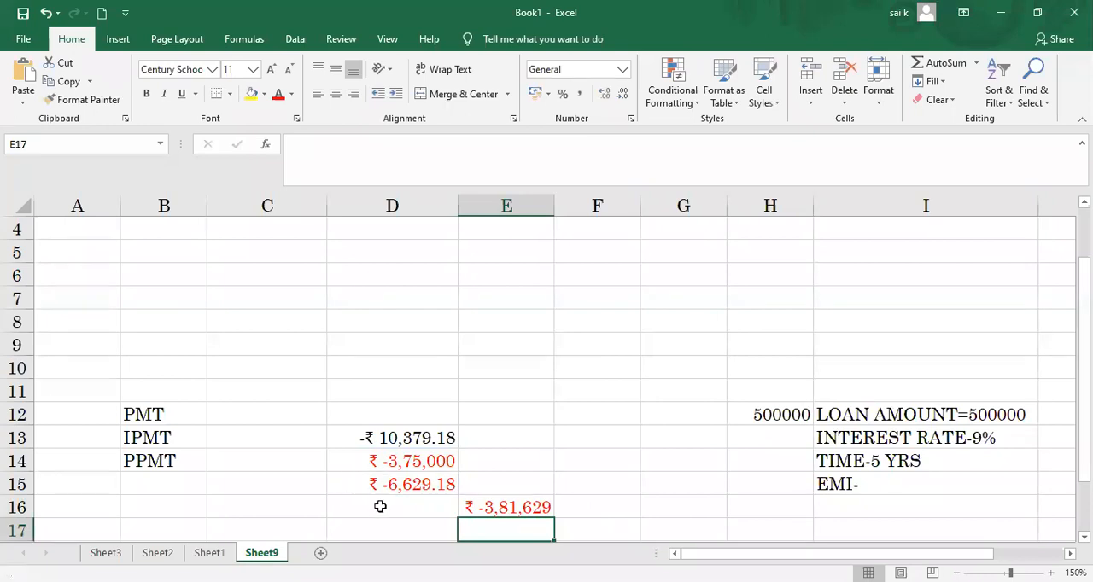
Step: Replace the sum in E16 with the absolute-value formula =ABS(D14:D15)
{"action": "left_click_drag", "start_coordinate": [362, 463], "coordinate": [375, 484]}
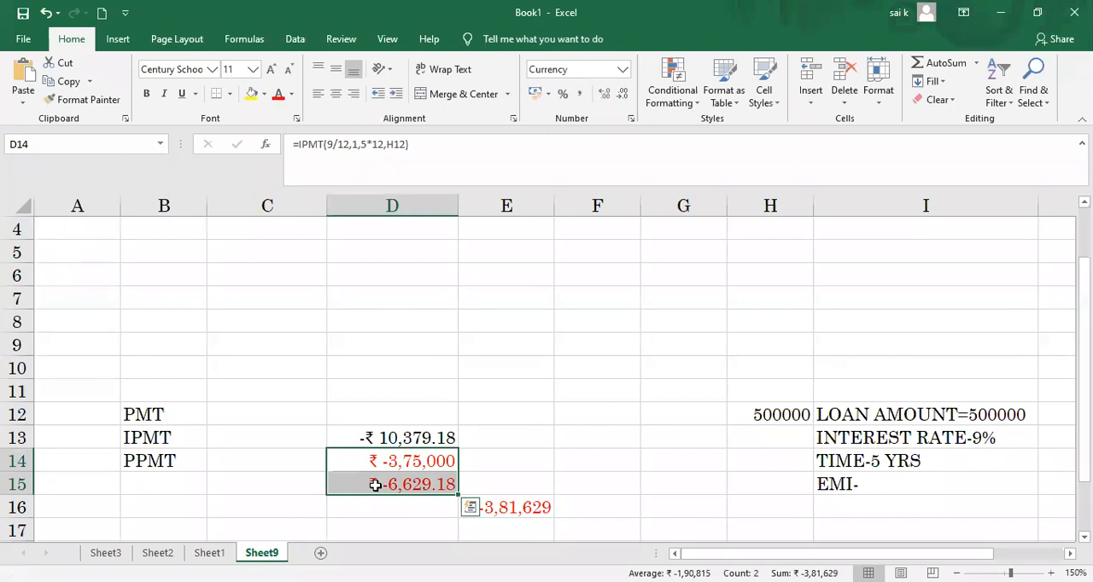
{"action": "left_click", "coordinate": [510, 510]}
{"action": "key", "text": "BackSpace"}
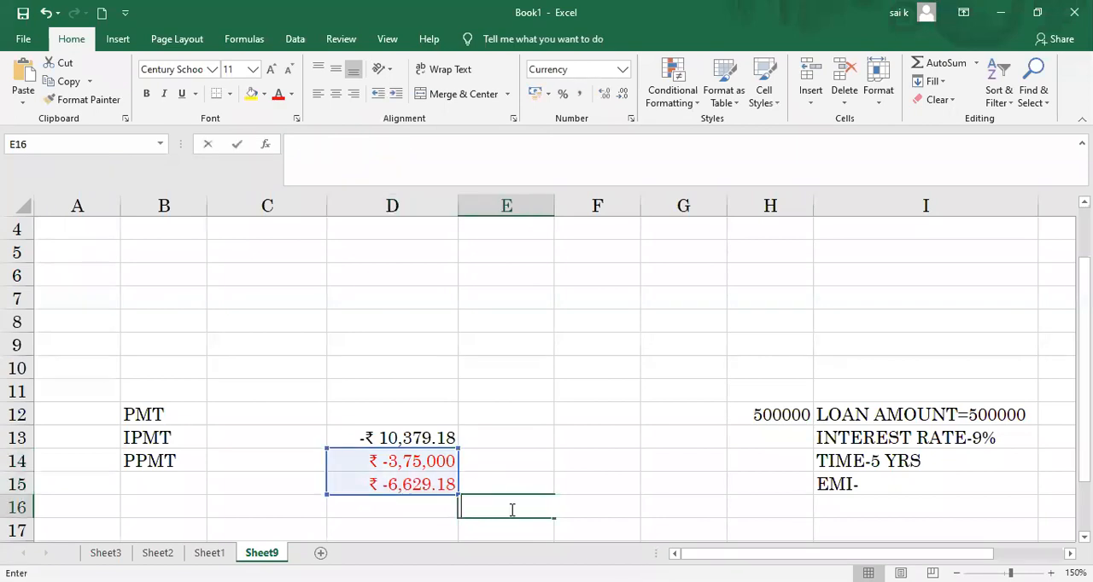
{"action": "type", "text": "="}
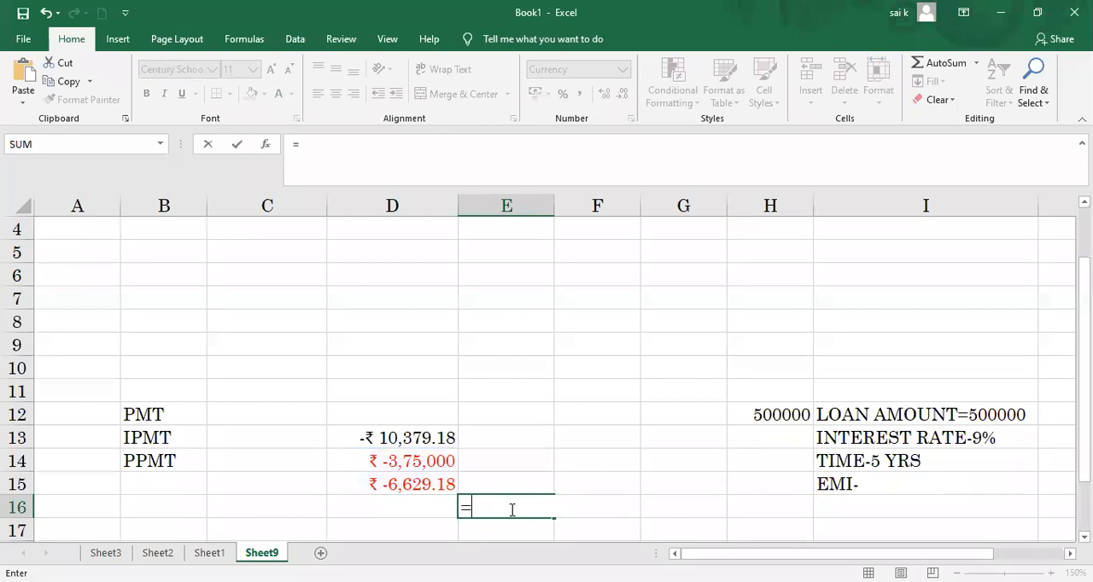
{"action": "type", "text": "ABS"}
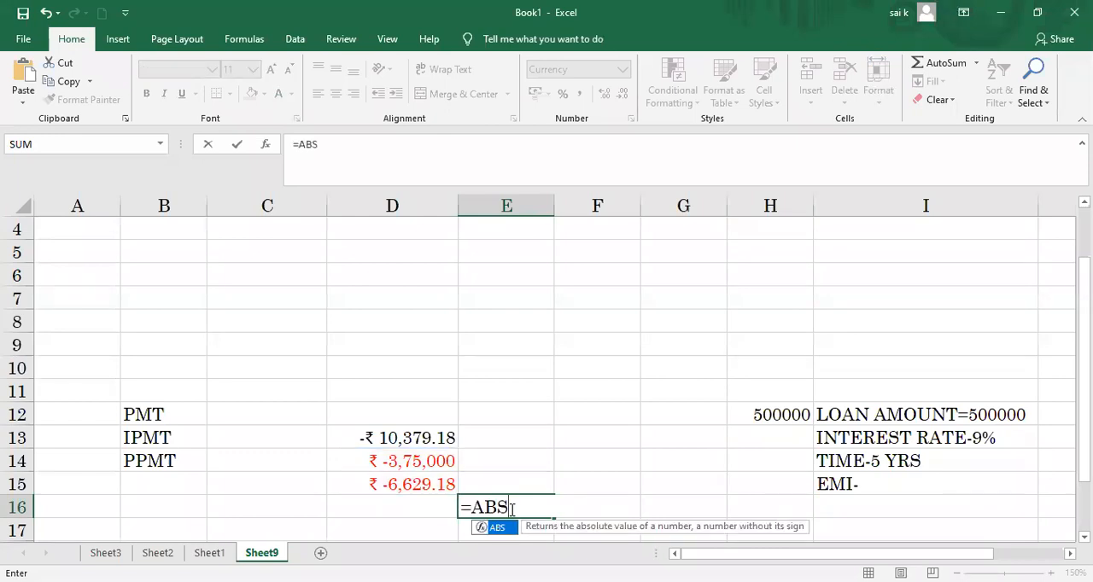
{"action": "type", "text": "("}
{"action": "left_click", "coordinate": [369, 463]}
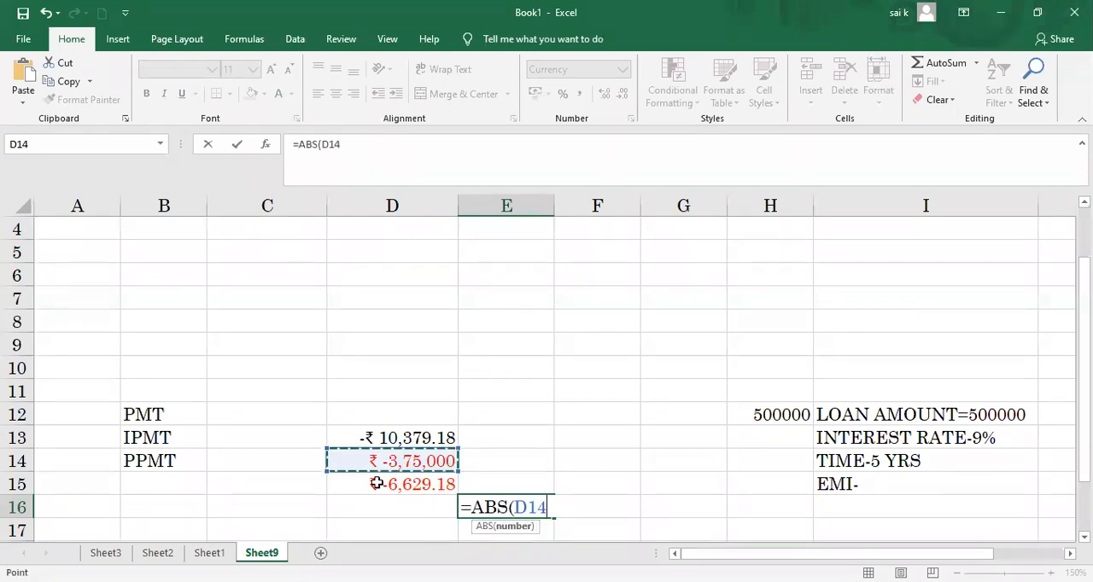
{"action": "left_click_drag", "start_coordinate": [375, 484], "coordinate": [378, 488]}
{"action": "type", "text": ")"}
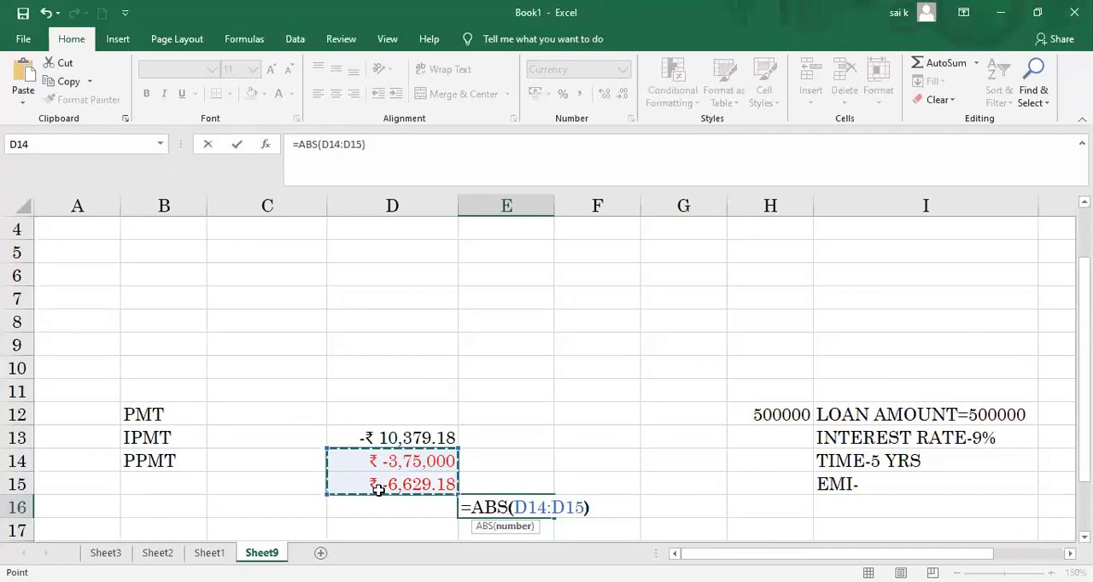
{"action": "key", "text": "Return"}
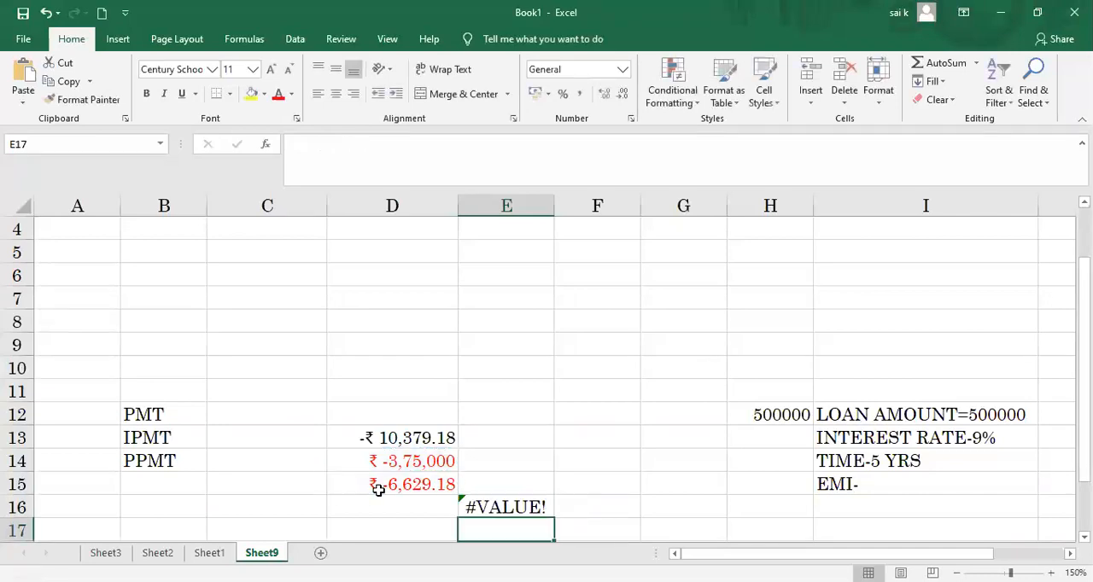
Step: Clear the ABS formula from E16
{"action": "left_click", "coordinate": [477, 508]}
{"action": "key", "text": "BackSpace"}
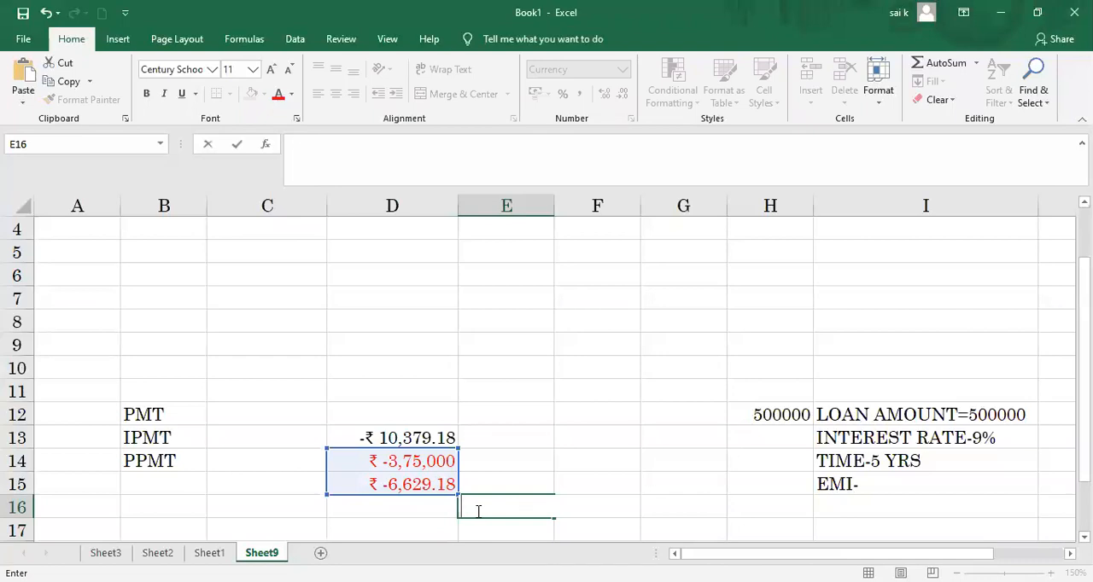
{"action": "left_click", "coordinate": [492, 460]}
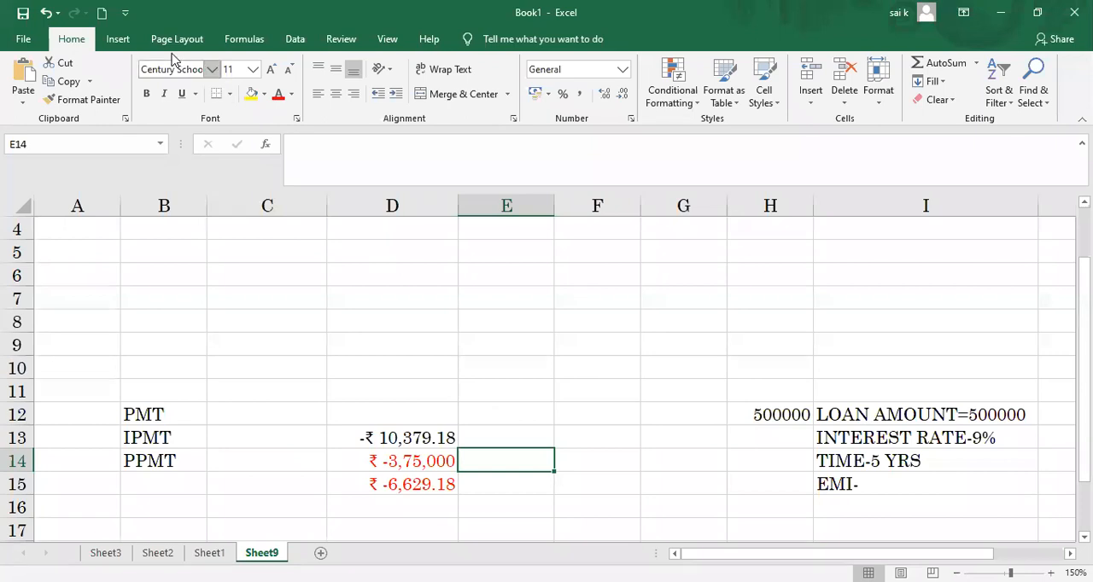
{"action": "left_click", "coordinate": [243, 39]}
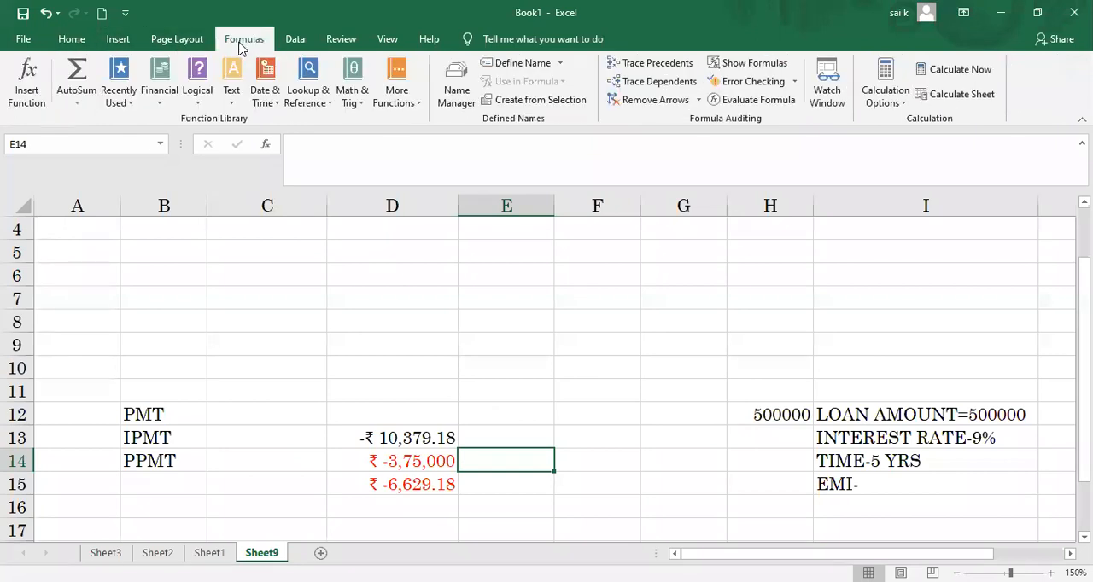
{"action": "left_click", "coordinate": [197, 92]}
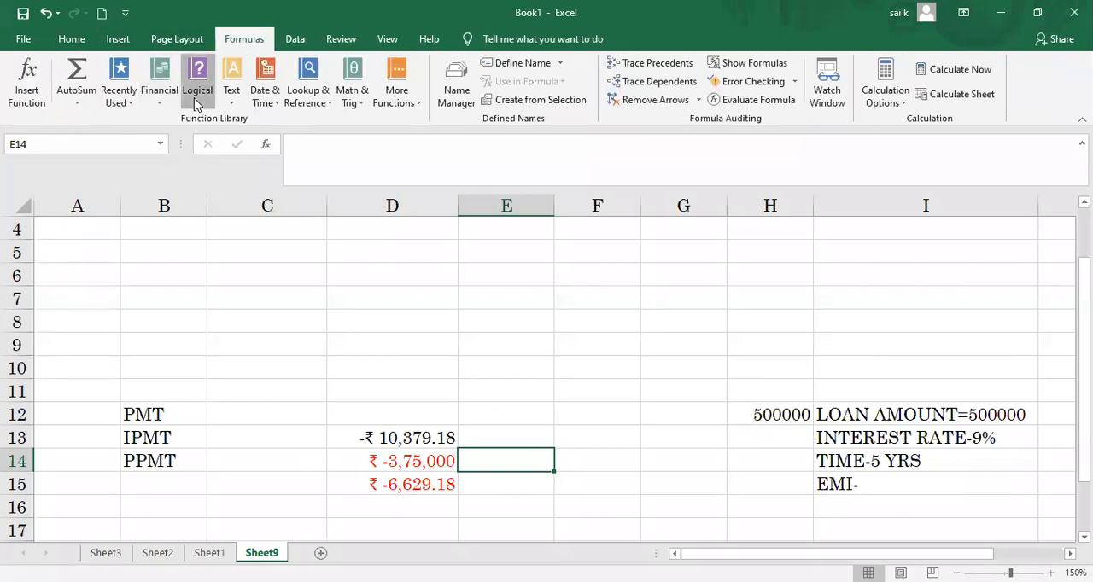
{"action": "left_click", "coordinate": [344, 297]}
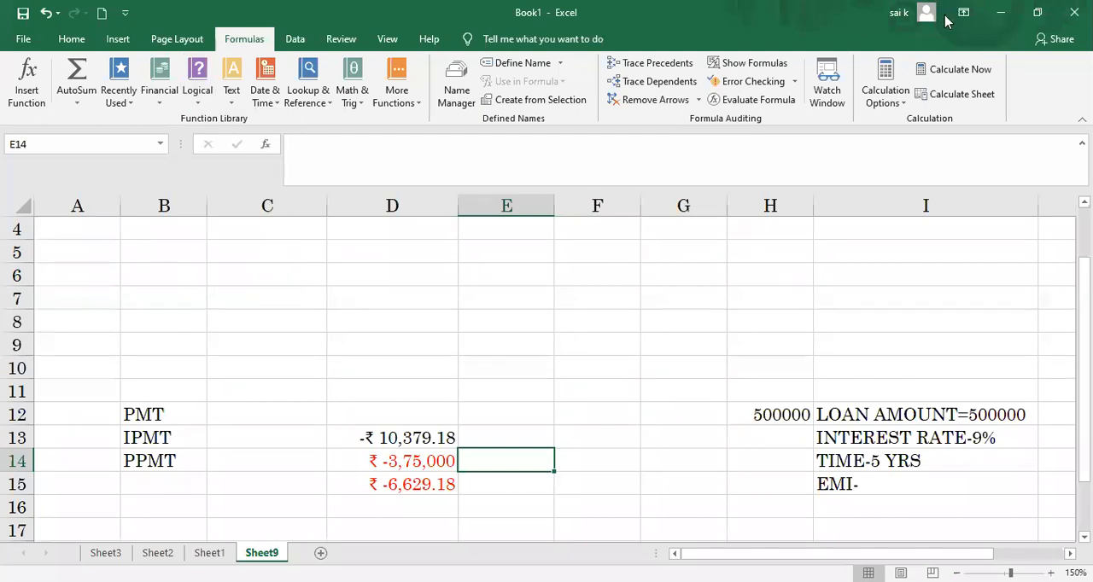
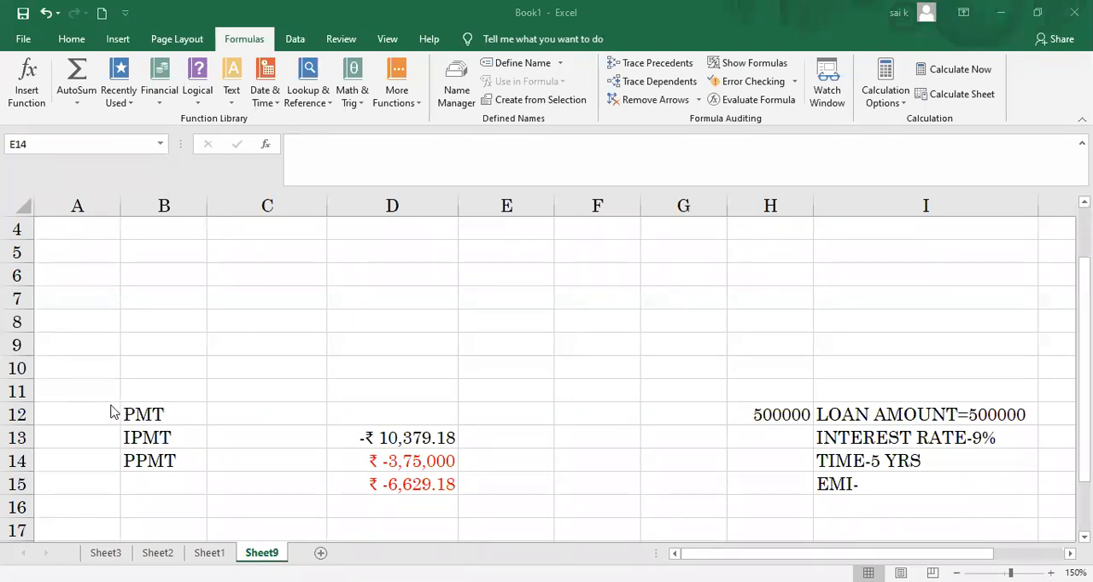
Step: Clear the payment labels and results in B12:D15 of Sheet9, and look over the list of logical functions
{"action": "left_click_drag", "start_coordinate": [124, 413], "coordinate": [422, 478]}
{"action": "key", "text": "Delete"}
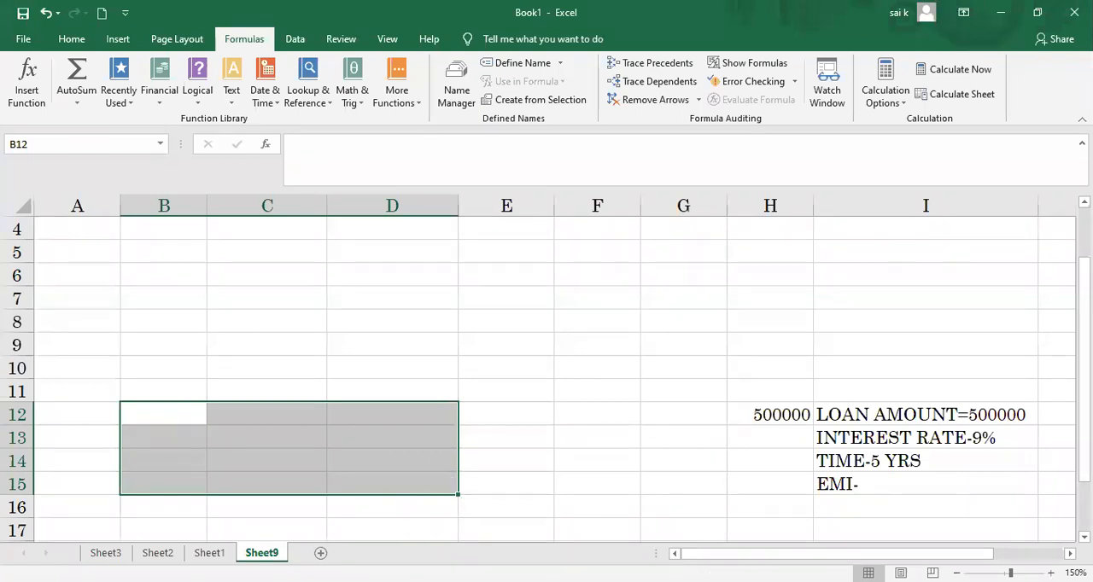
{"action": "scroll", "coordinate": [654, 293], "scroll_direction": "up", "scroll_amount": 1}
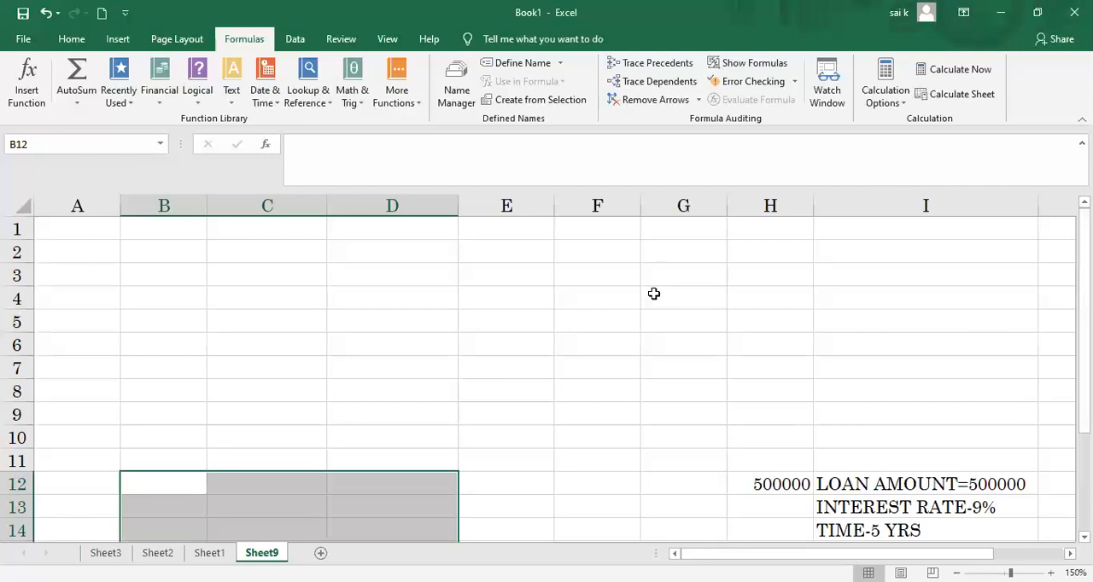
{"action": "left_click", "coordinate": [196, 97]}
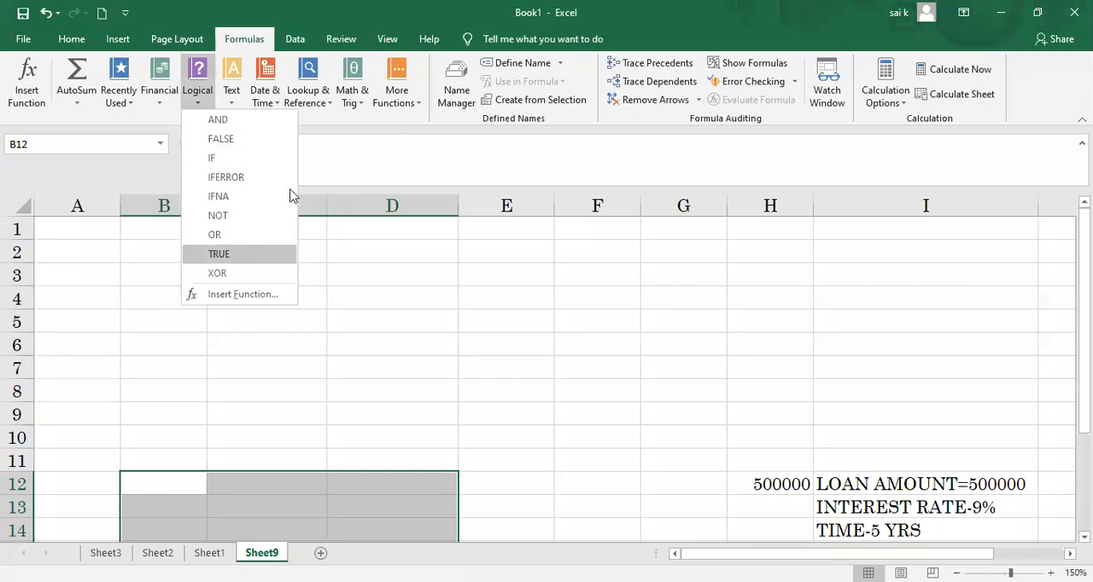
{"action": "left_click", "coordinate": [369, 281]}
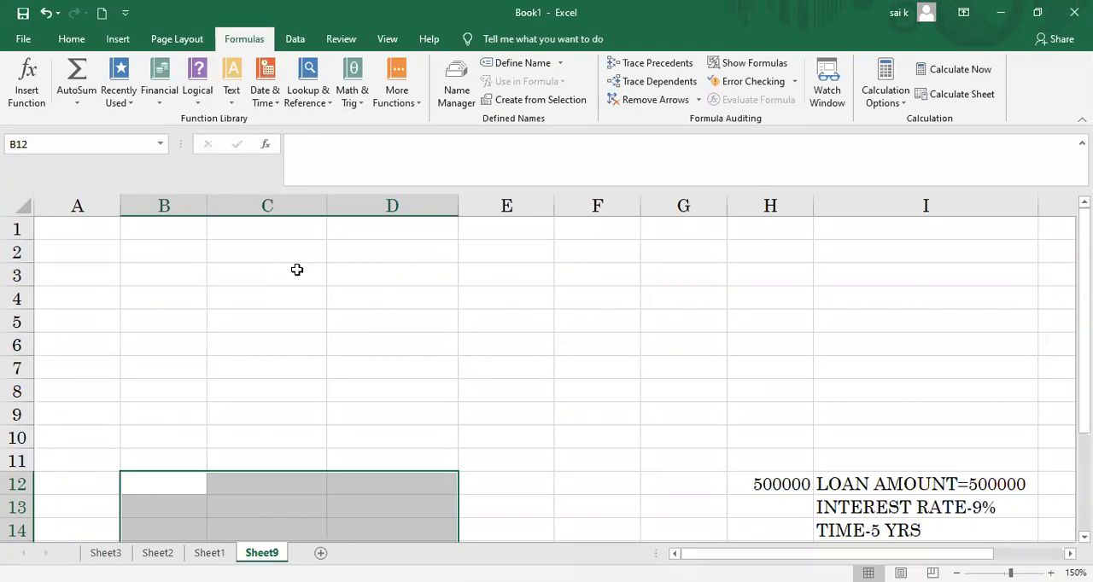
Step: Go to Sheet1 and delete the empty column J beside the SCIENCE marks
{"action": "key", "text": "ctrl+Page_Up"}
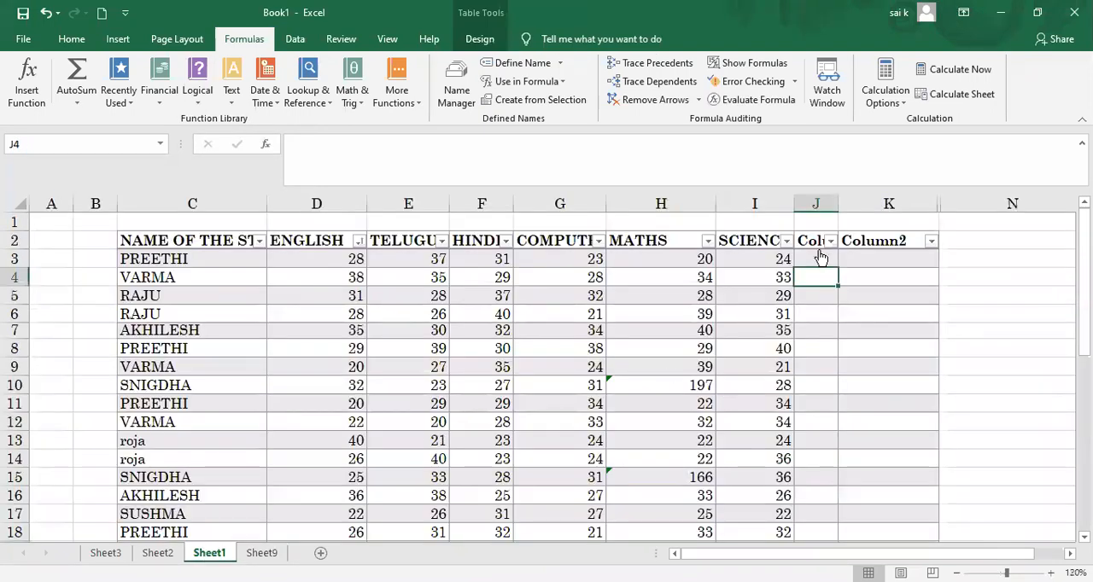
{"action": "left_click", "coordinate": [817, 201]}
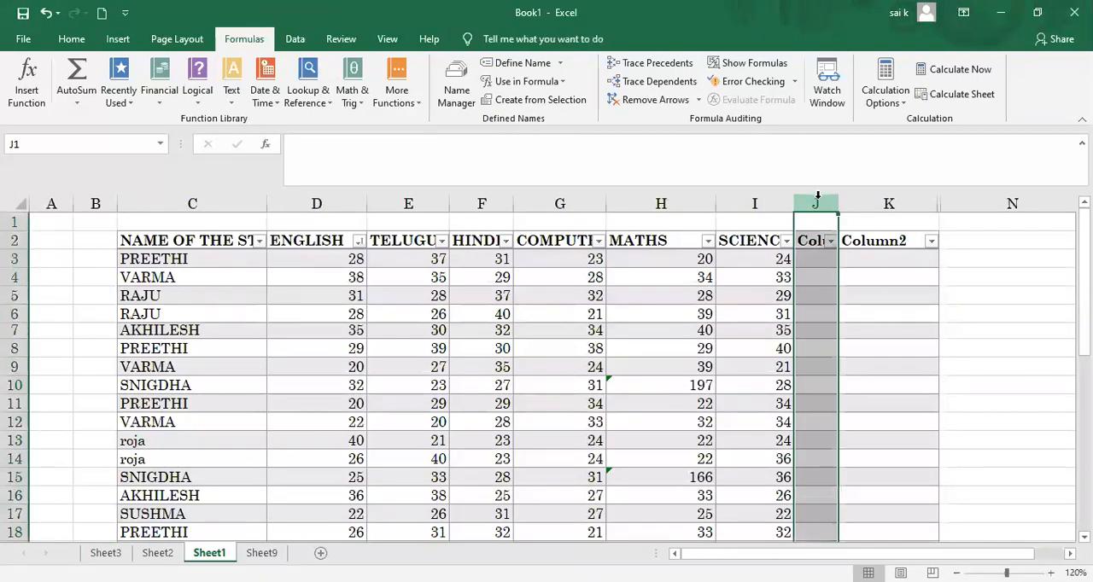
{"action": "right_click", "coordinate": [817, 197]}
{"action": "left_click", "coordinate": [875, 332]}
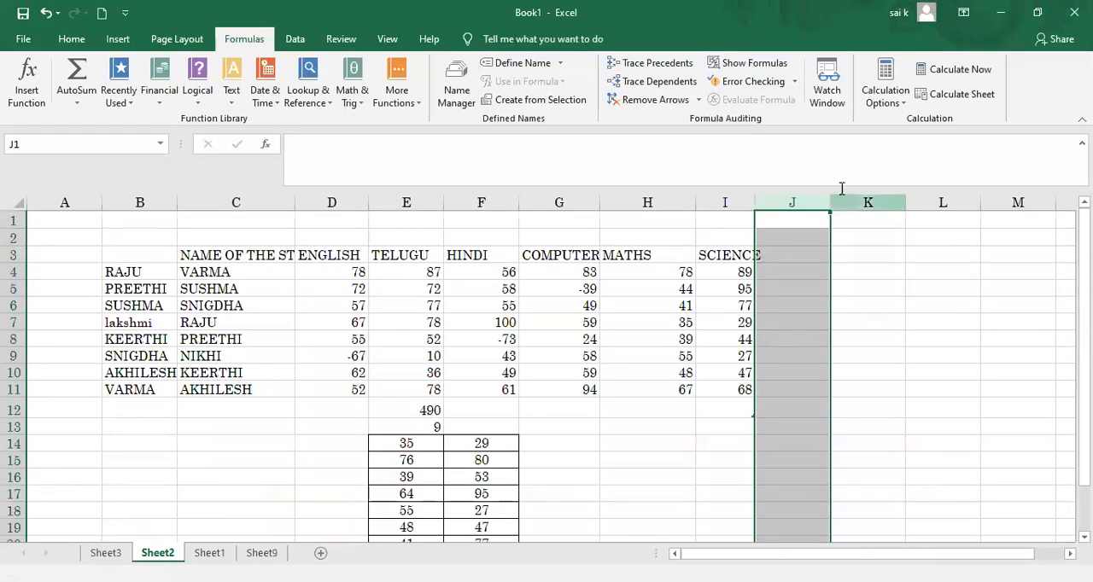
Step: Widen the empty column J beside the SCIENCE marks on Sheet2
{"action": "left_click", "coordinate": [835, 271]}
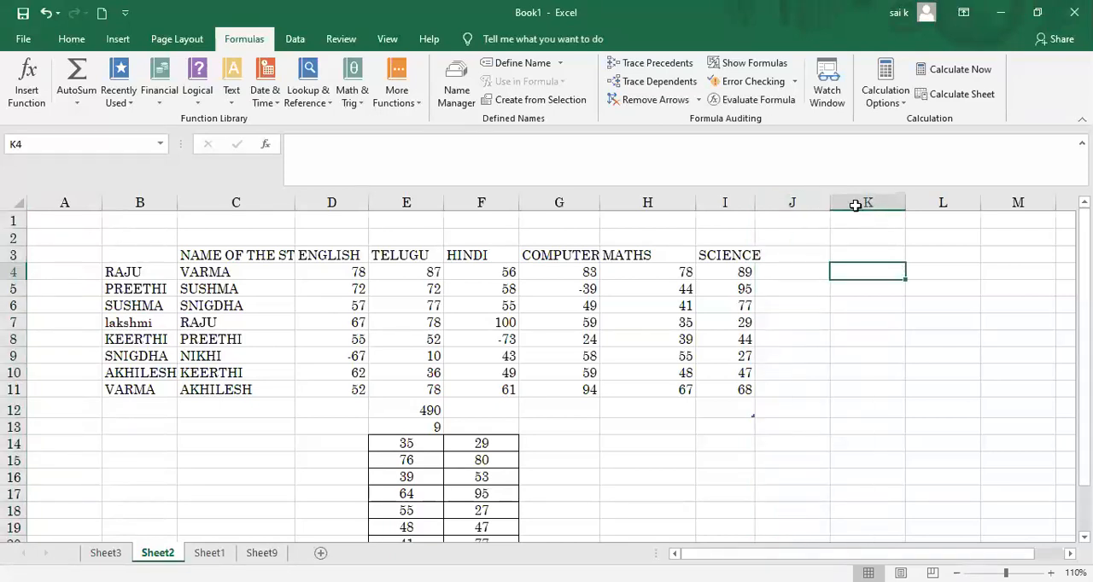
{"action": "left_click_drag", "start_coordinate": [855, 206], "coordinate": [858, 205]}
{"action": "left_click", "coordinate": [766, 268]}
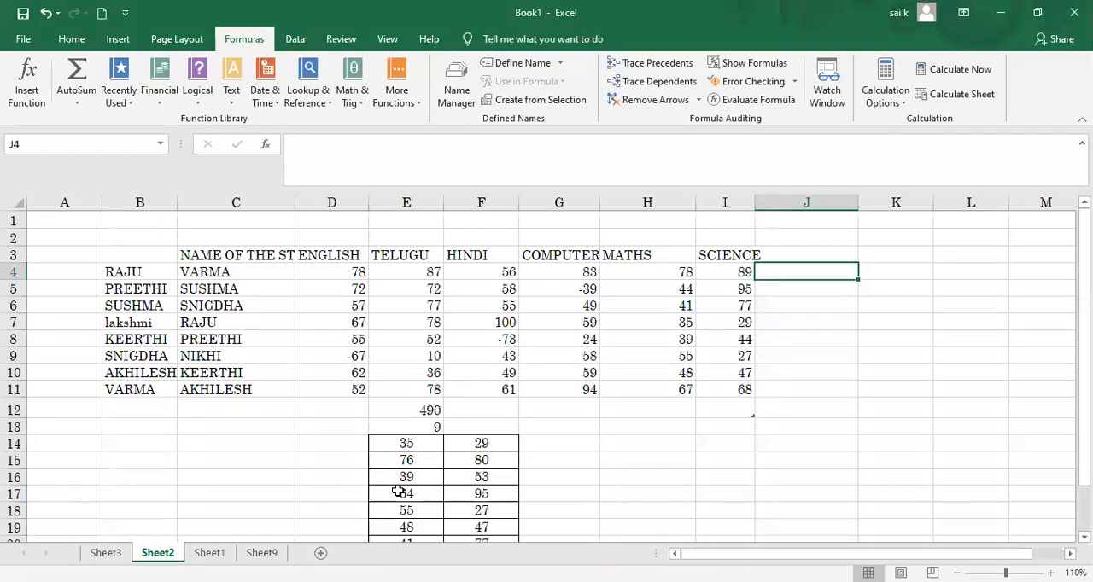
Step: Enter the logical formula =AND(0,1) in cell K16 of Sheet2
{"action": "left_click", "coordinate": [898, 479]}
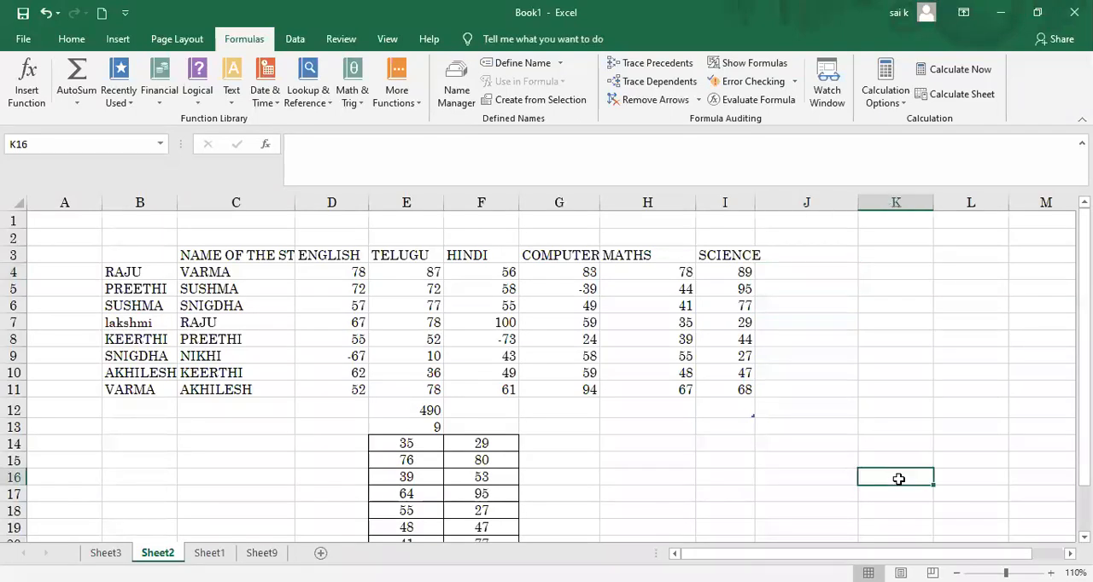
{"action": "type", "text": "="}
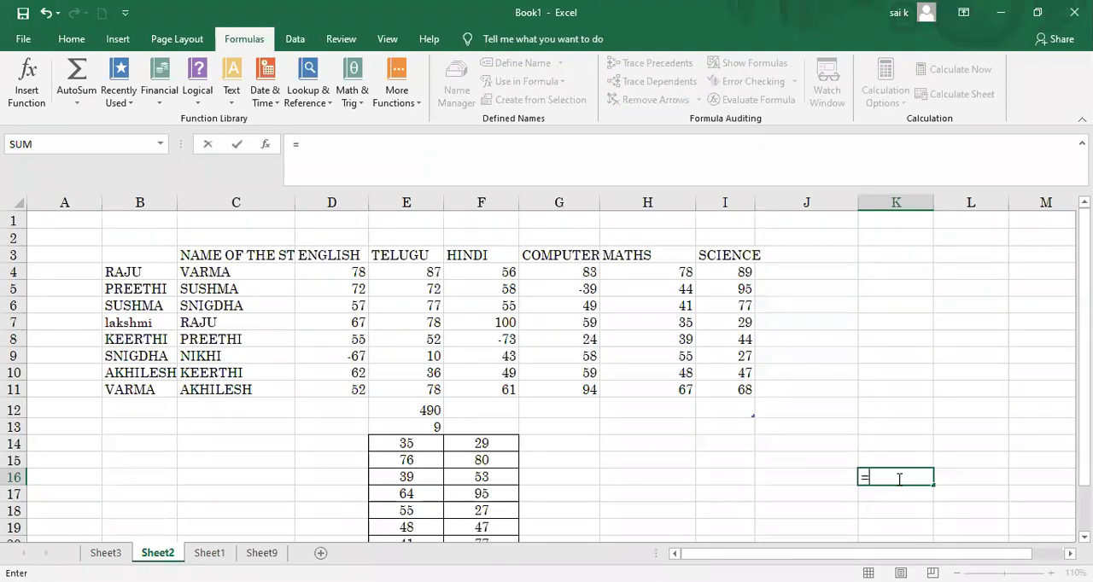
{"action": "type", "text": "AND("}
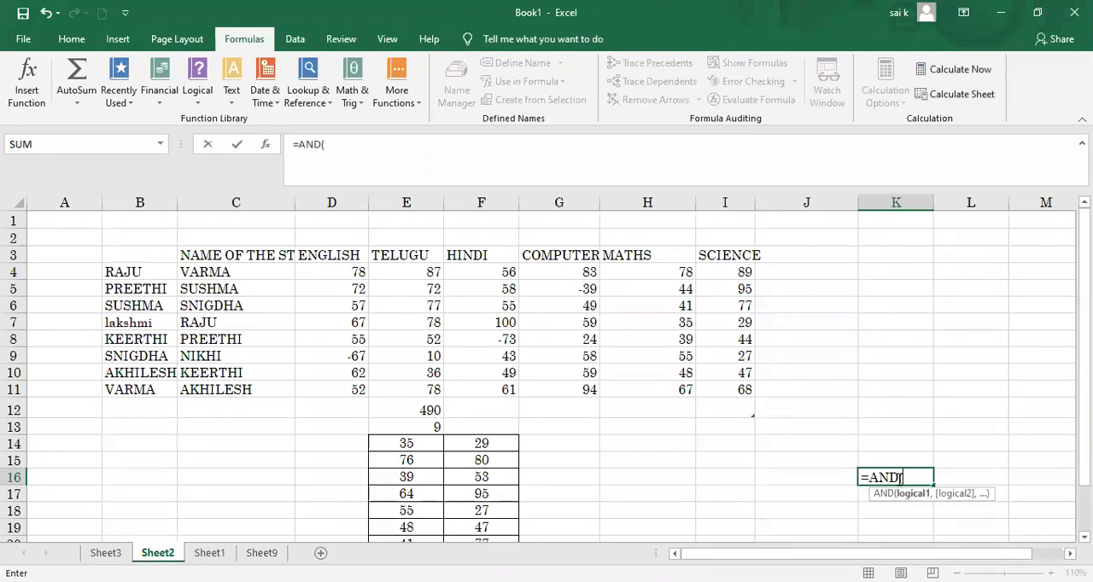
{"action": "type", "text": "0,1"}
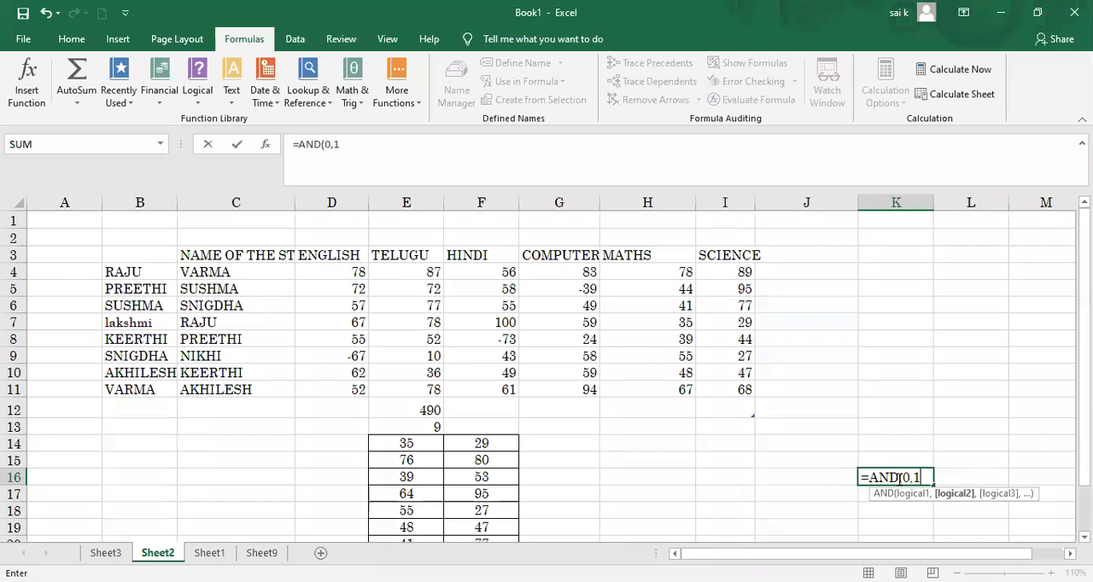
{"action": "type", "text": ")"}
{"action": "key", "text": "Return"}
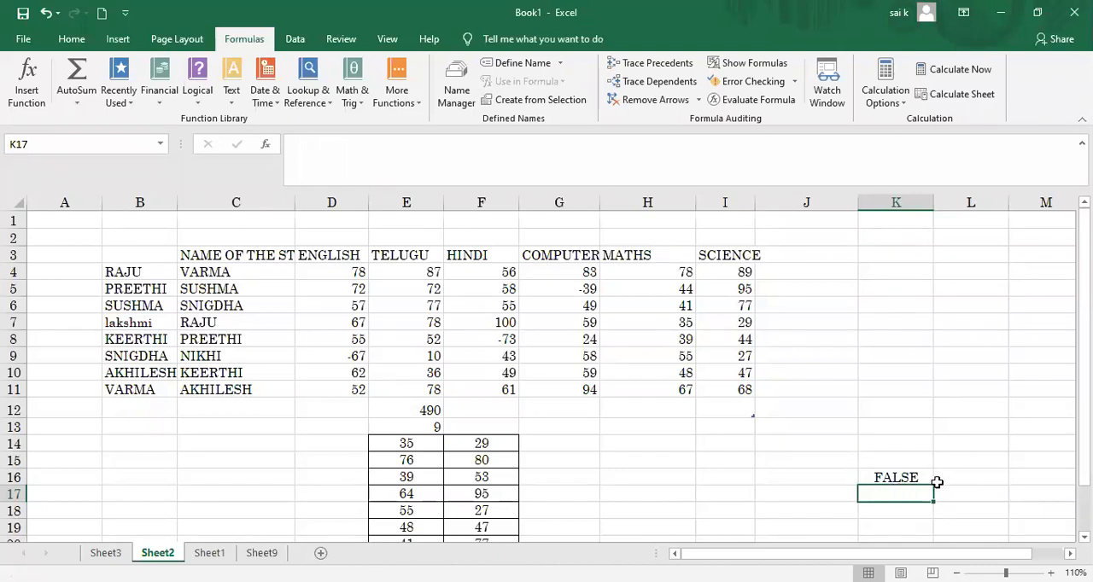
Step: Enter the logical formula =AND(1,1) in cell K17, below the first AND test
{"action": "left_click", "coordinate": [977, 321]}
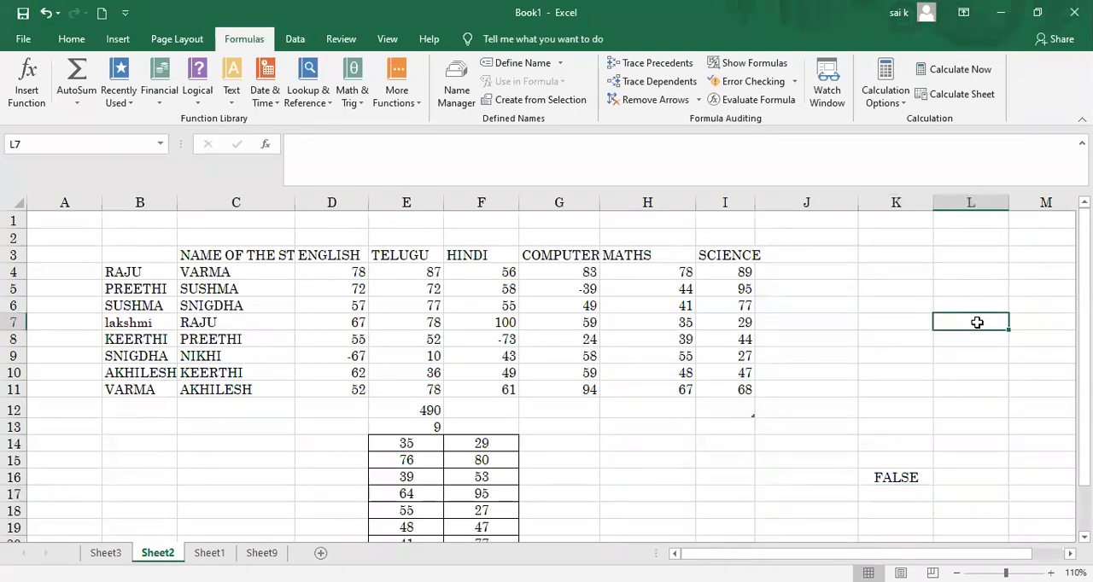
{"action": "left_click", "coordinate": [919, 493]}
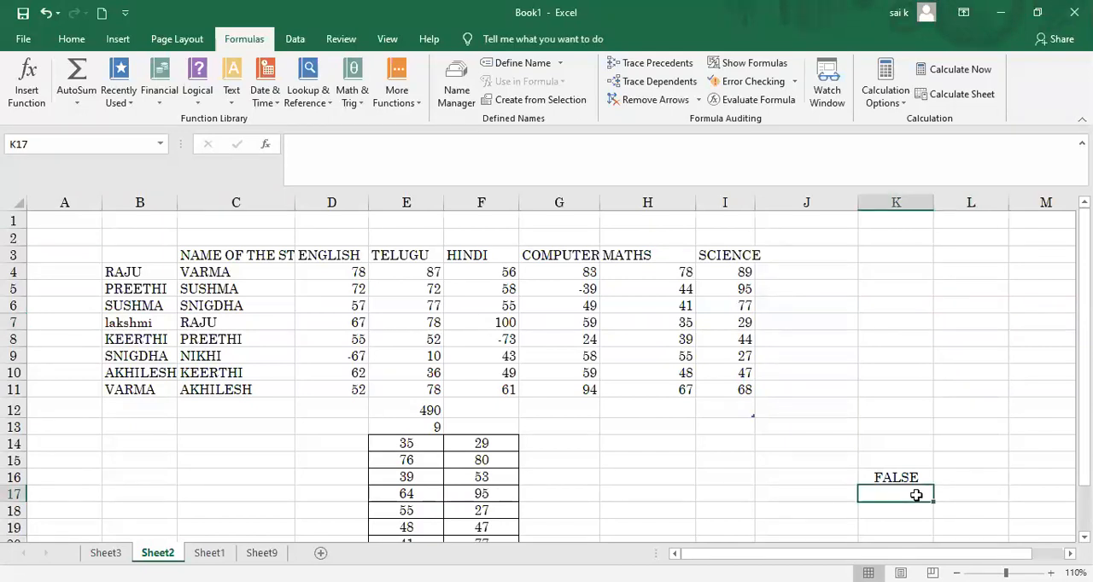
{"action": "type", "text": "="}
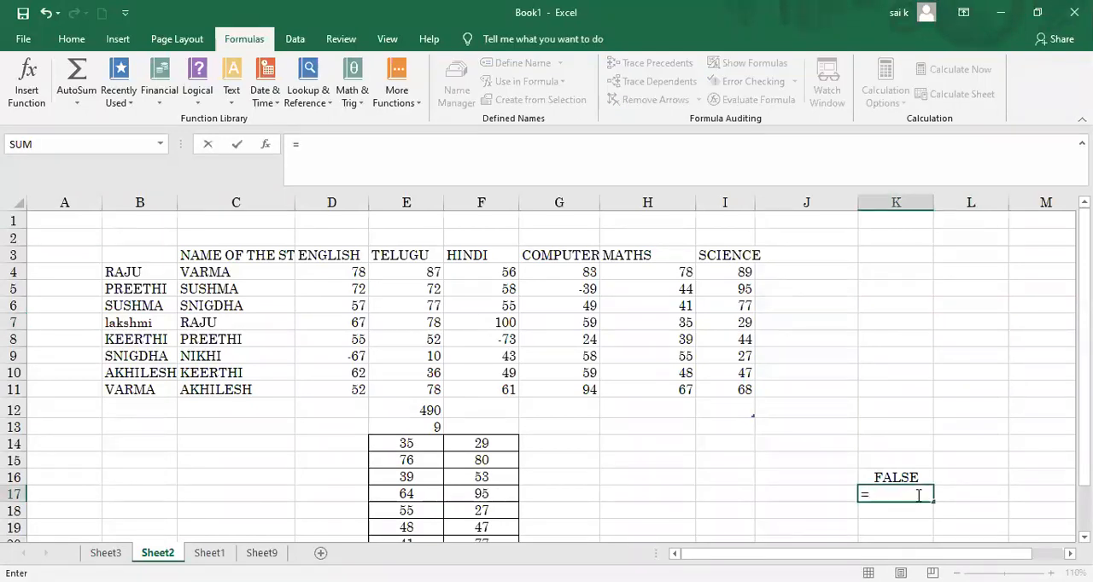
{"action": "type", "text": "AND"}
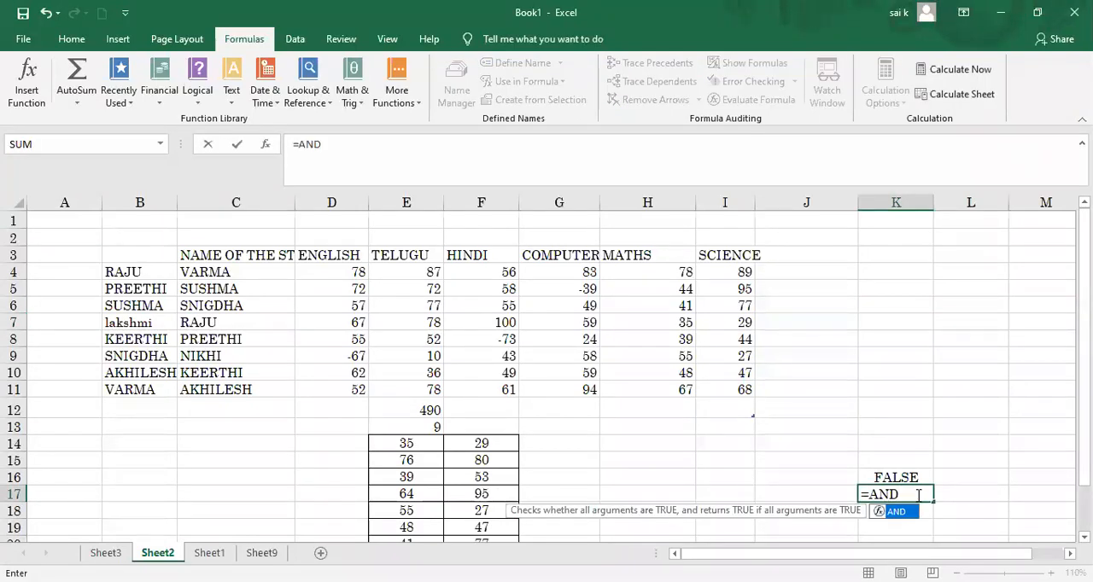
{"action": "type", "text": "(1"}
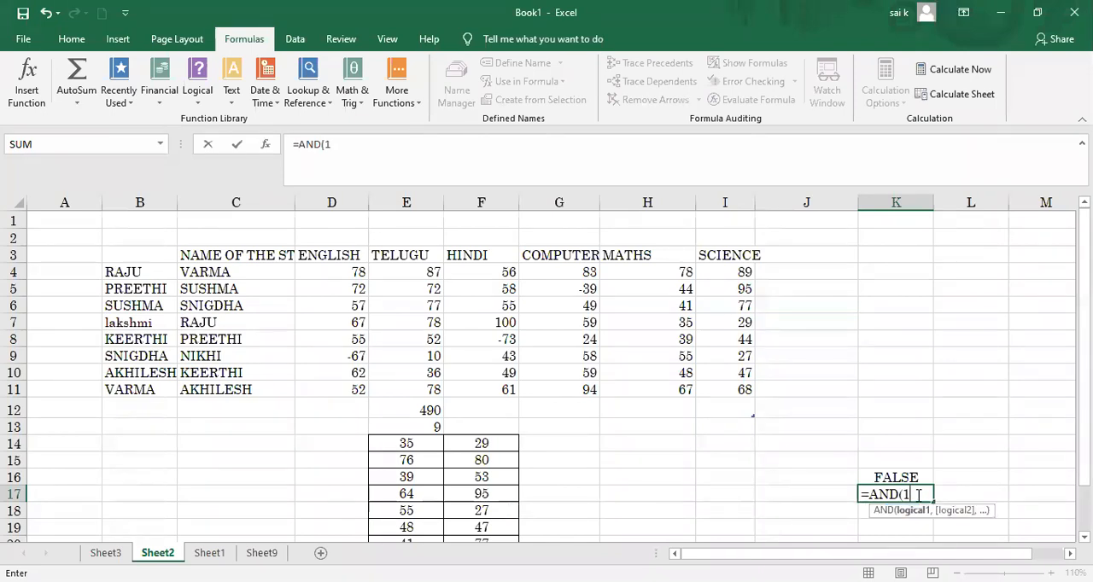
{"action": "type", "text": ",1)"}
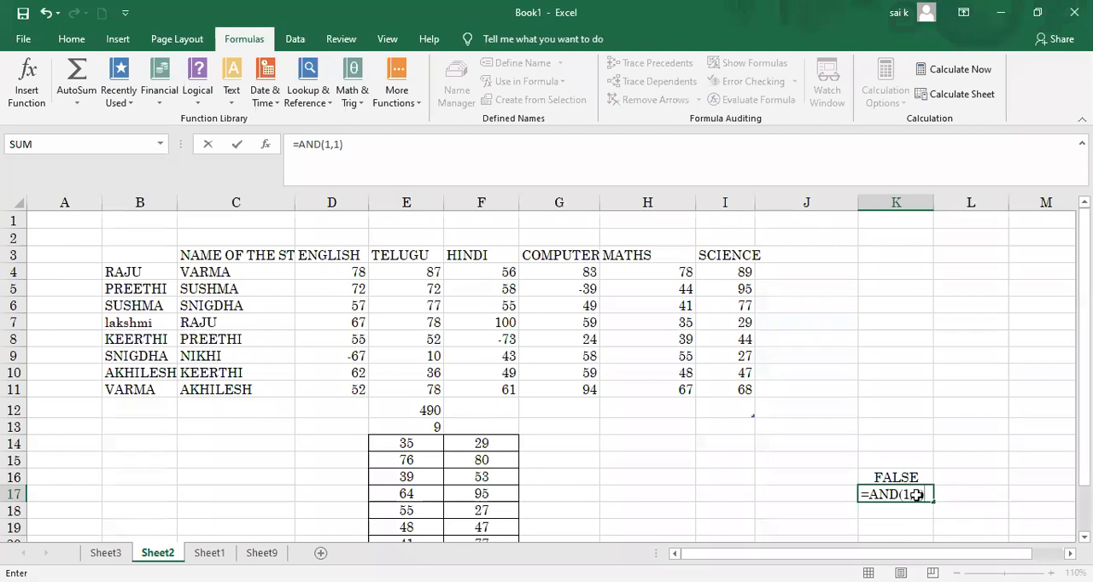
{"action": "key", "text": "Return"}
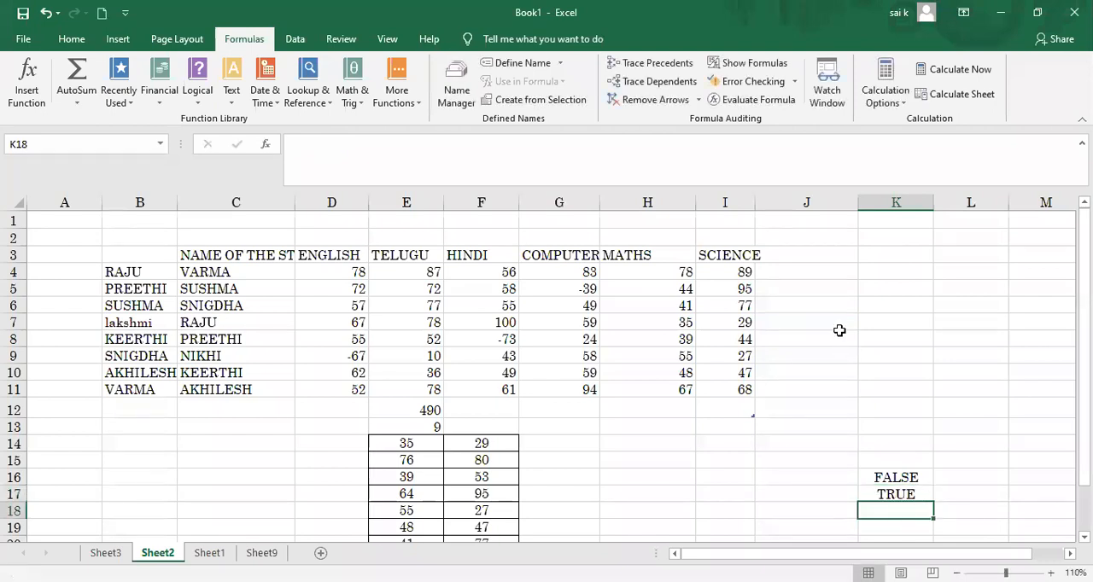
Step: Add the column heading GRADE in J3, beside SCIENCE
{"action": "left_click", "coordinate": [811, 273]}
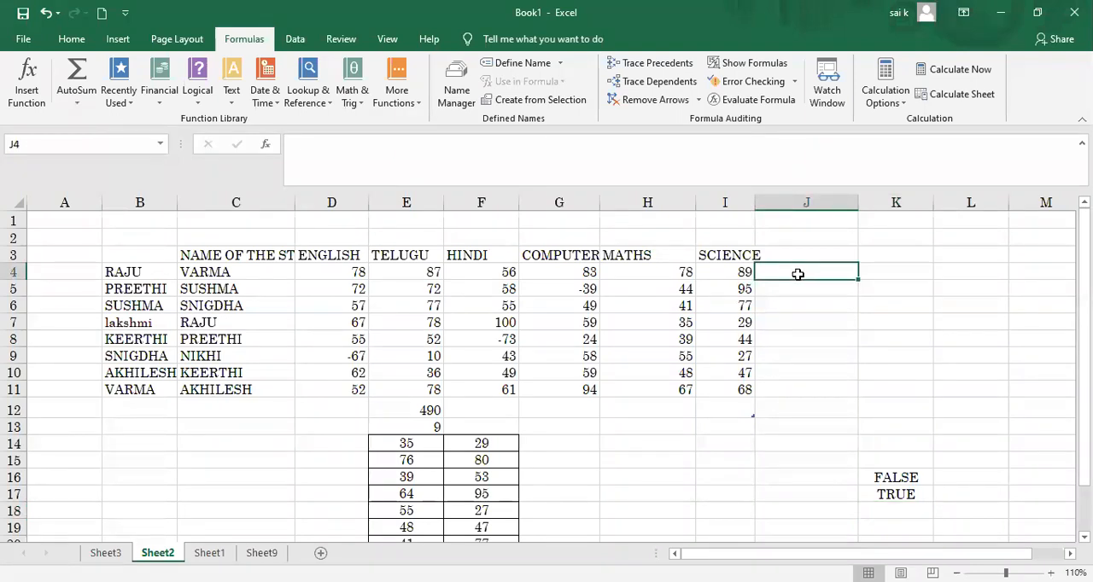
{"action": "left_click", "coordinate": [794, 257]}
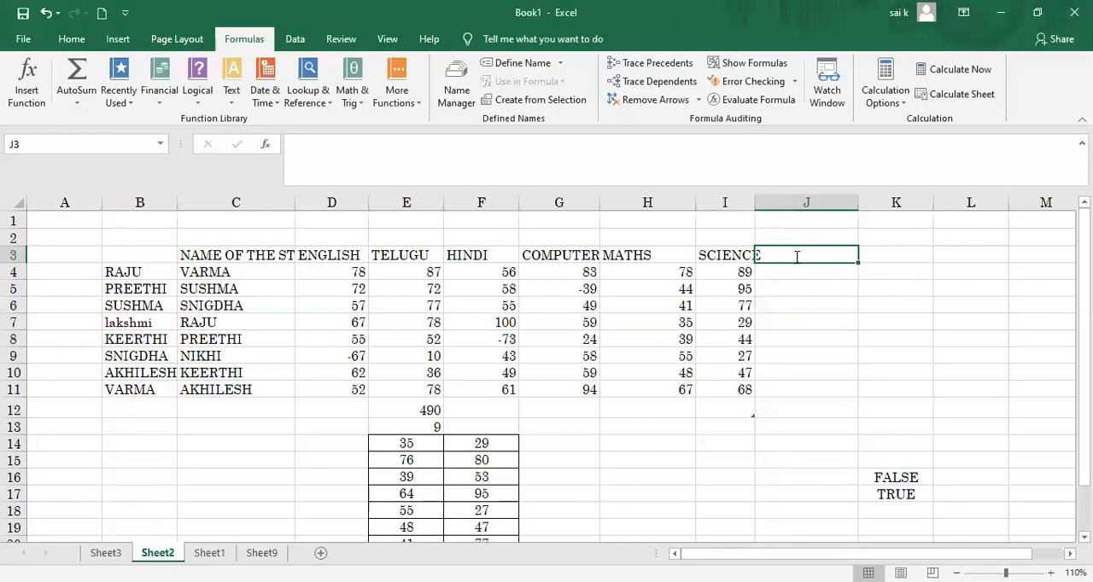
{"action": "type", "text": "GRADE"}
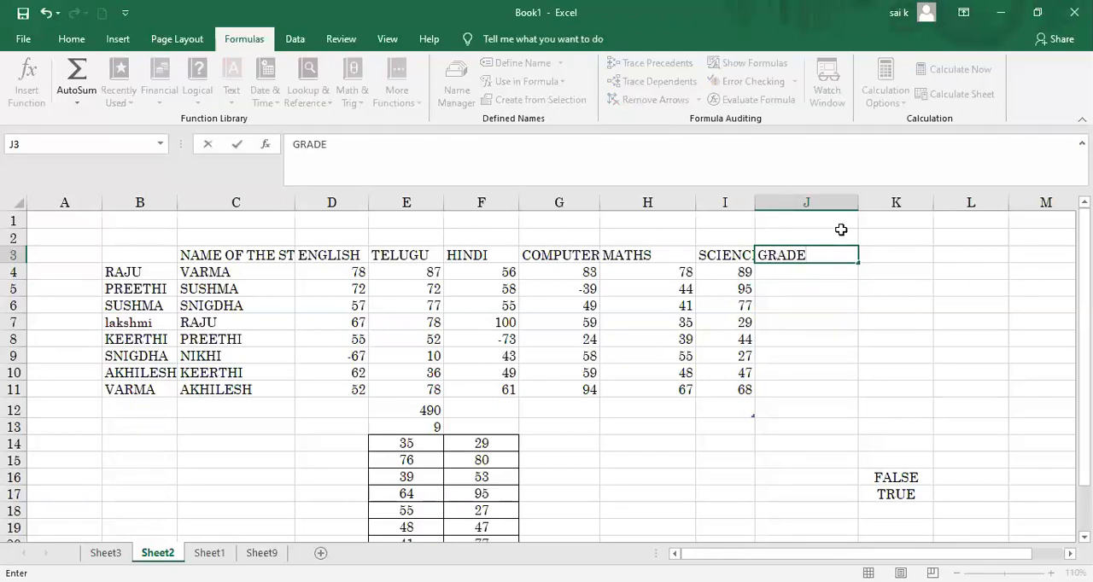
{"action": "left_click", "coordinate": [856, 208]}
{"action": "left_click_drag", "start_coordinate": [858, 208], "coordinate": [864, 212]}
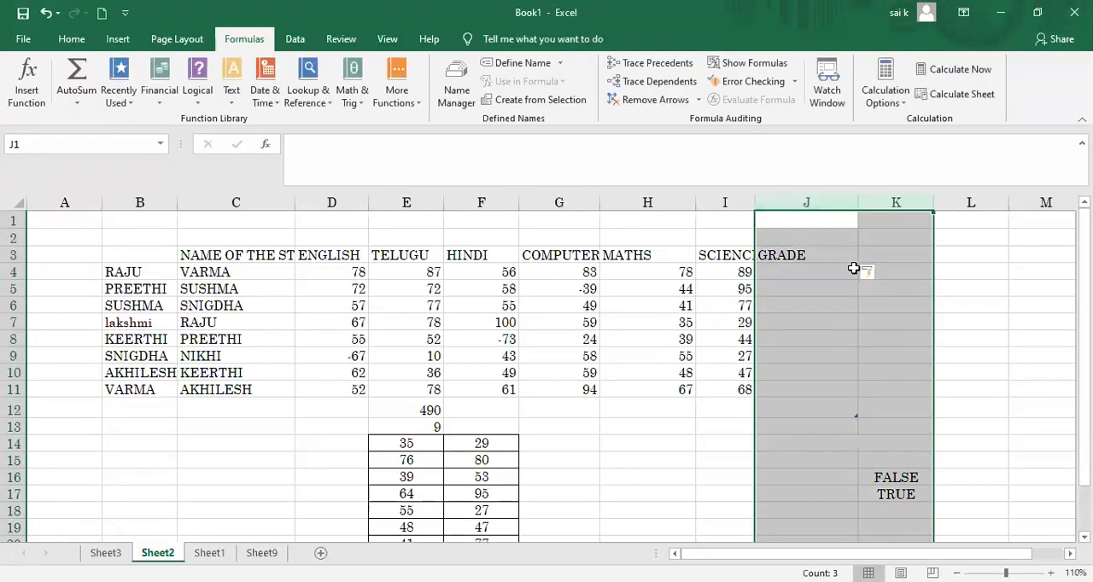
{"action": "left_click", "coordinate": [829, 290]}
Step: With J4 selected, view the description of the IF function among the logical functions
{"action": "left_click", "coordinate": [811, 273]}
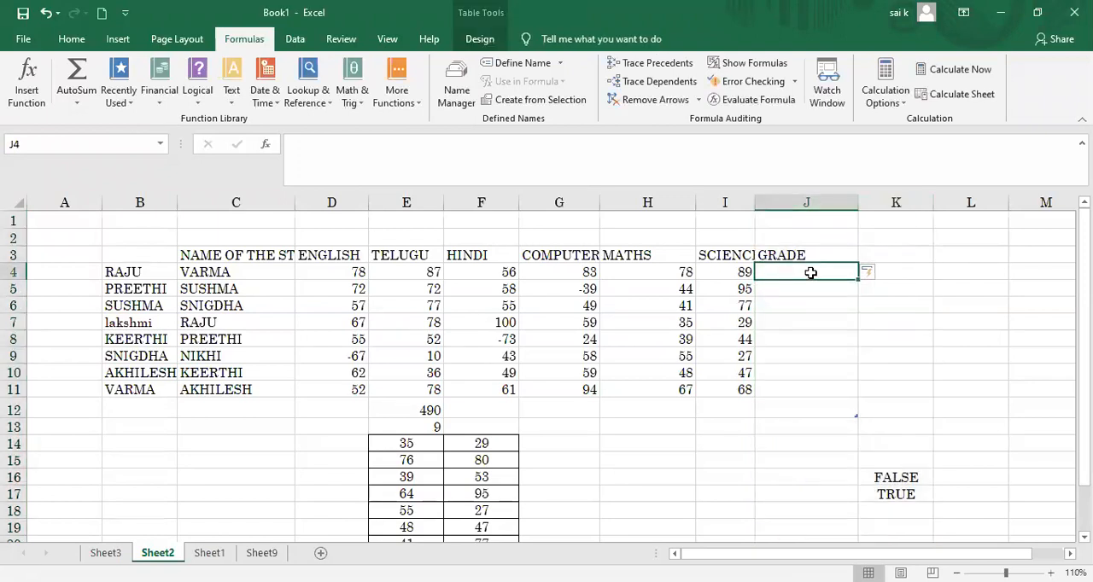
{"action": "left_click", "coordinate": [202, 103]}
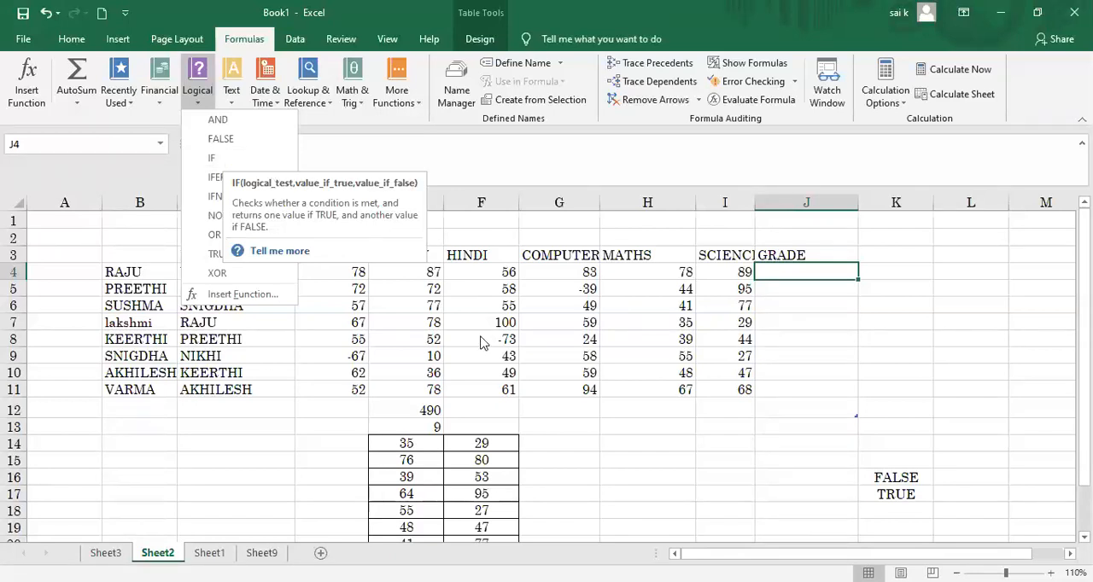
{"action": "left_click", "coordinate": [399, 237]}
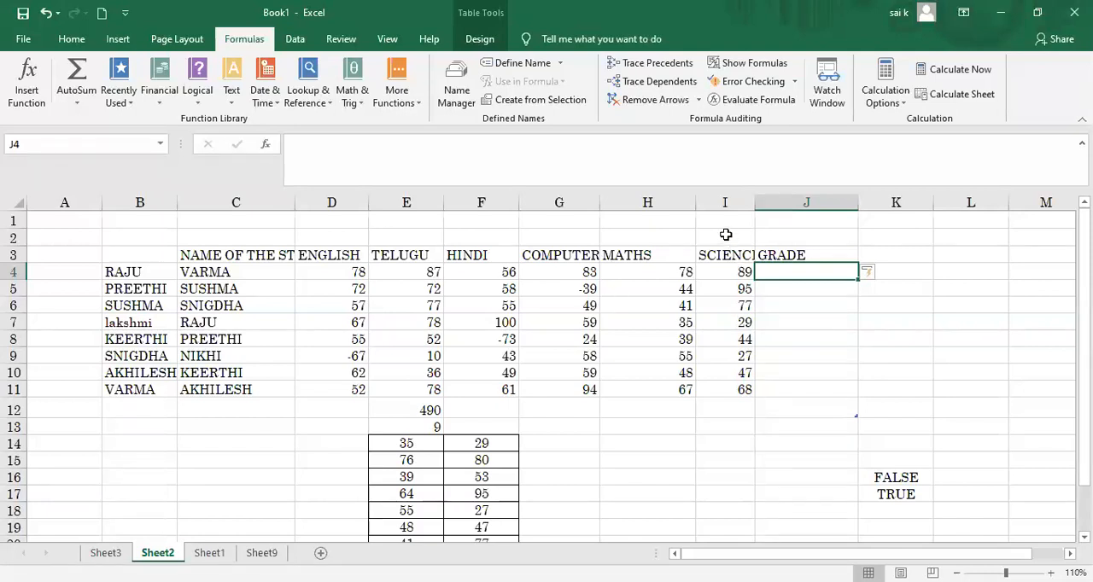
Step: Delete the SCIENCE column from the marks table and widen the GRADE column, now column I
{"action": "left_click", "coordinate": [717, 206]}
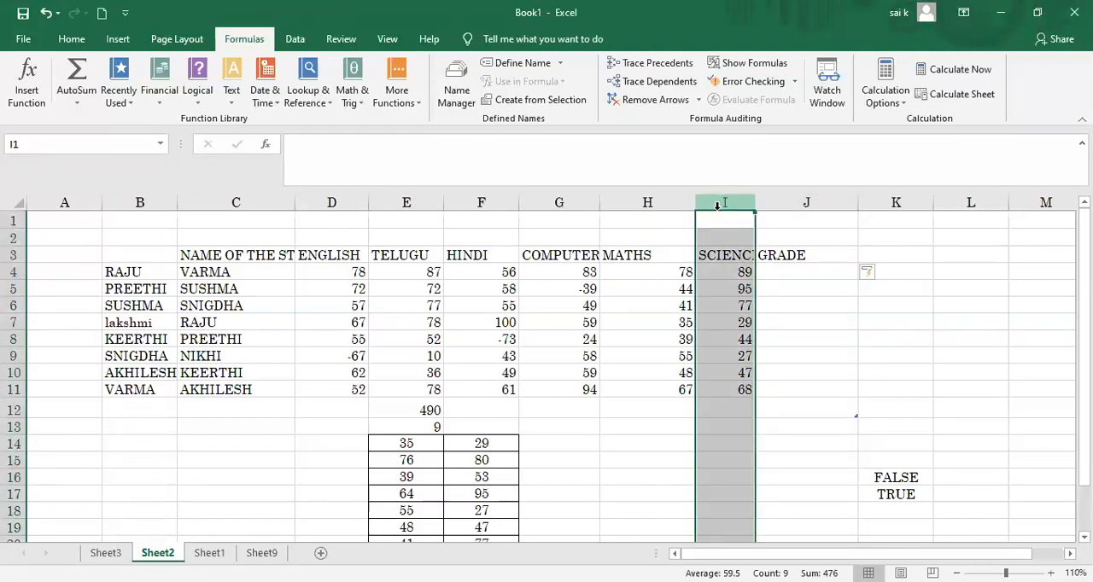
{"action": "right_click", "coordinate": [719, 207]}
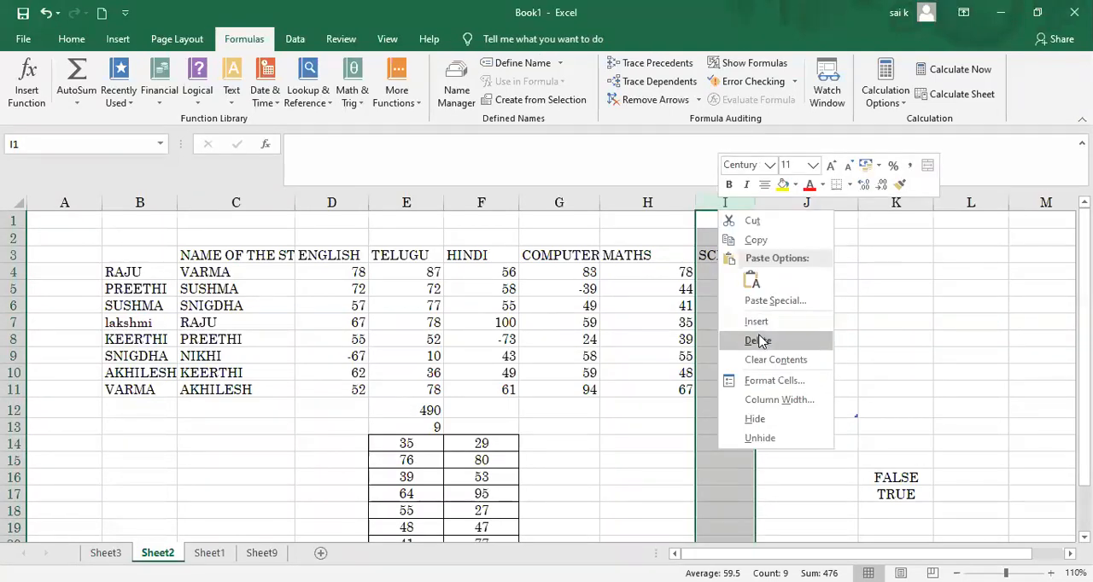
{"action": "left_click", "coordinate": [758, 341]}
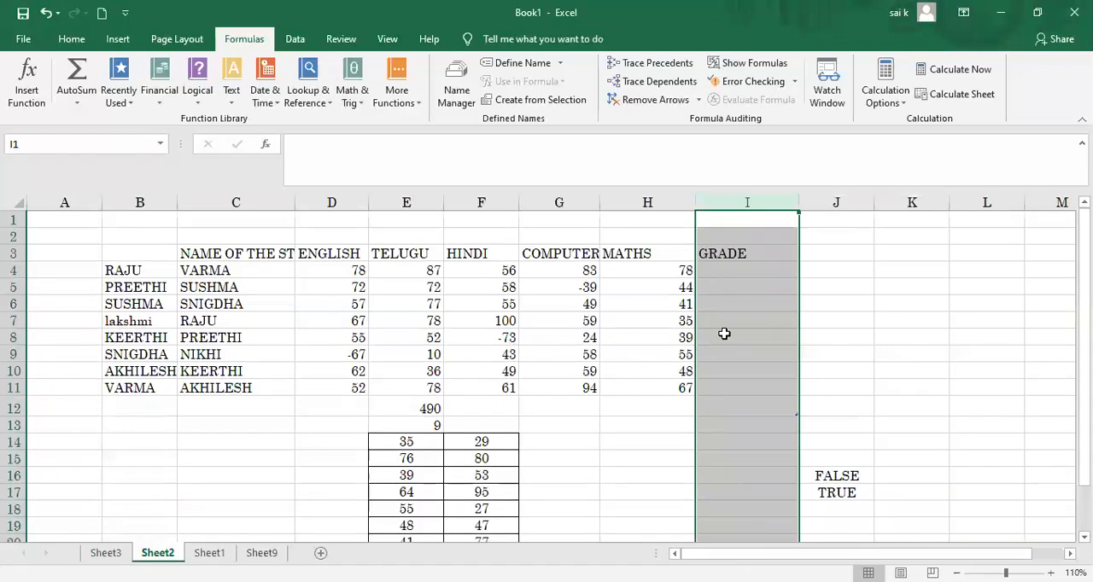
{"action": "left_click", "coordinate": [755, 288]}
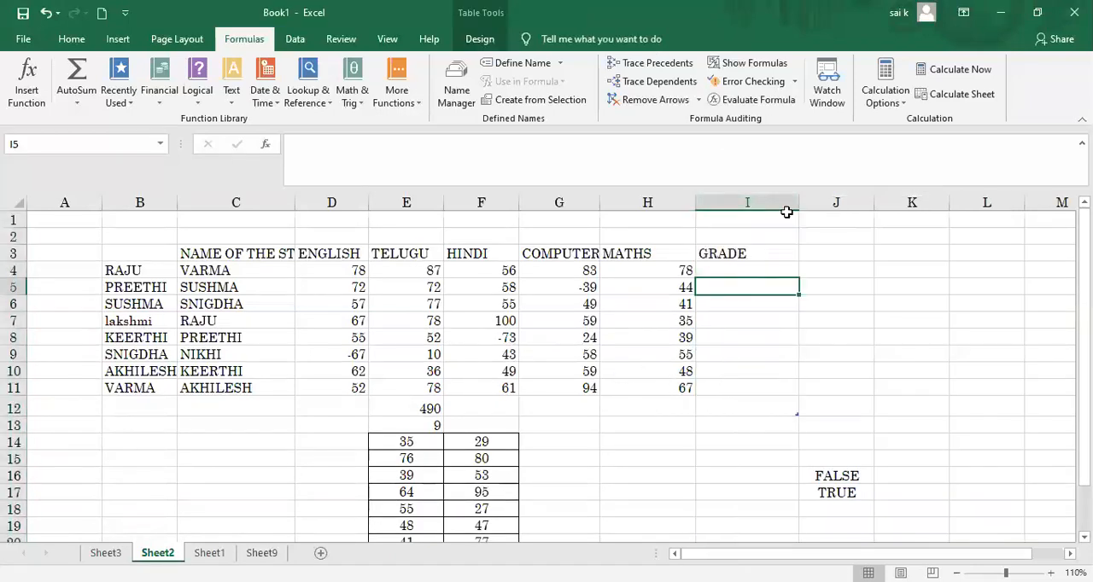
{"action": "left_click_drag", "start_coordinate": [799, 203], "coordinate": [829, 203]}
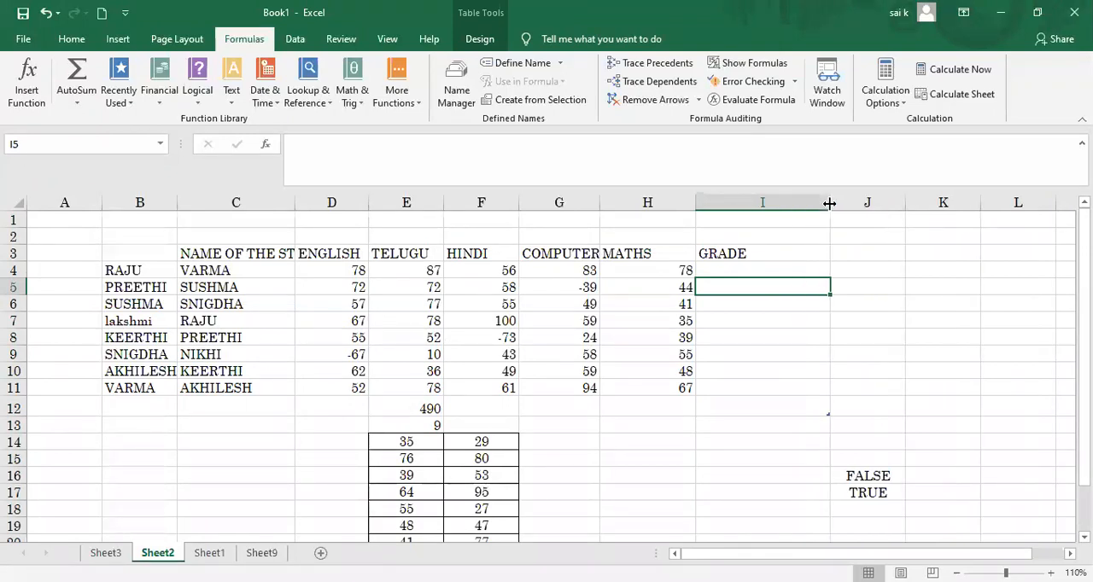
Step: Begin an IF formula in I4 under GRADE that tests TOTAL>=400 and returns "A" when true
{"action": "left_click", "coordinate": [775, 270]}
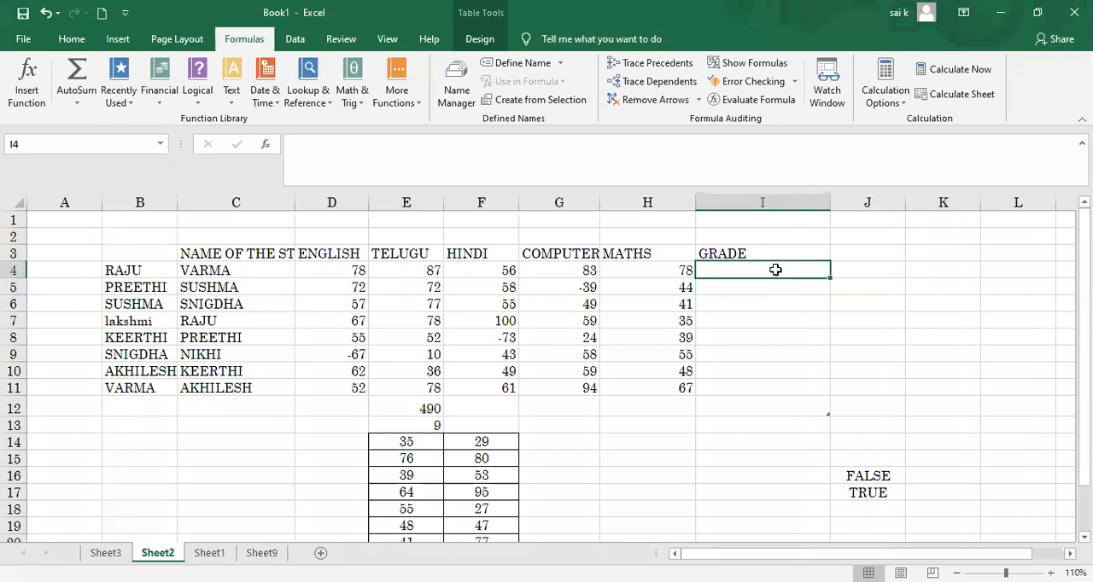
{"action": "type", "text": "=IF"}
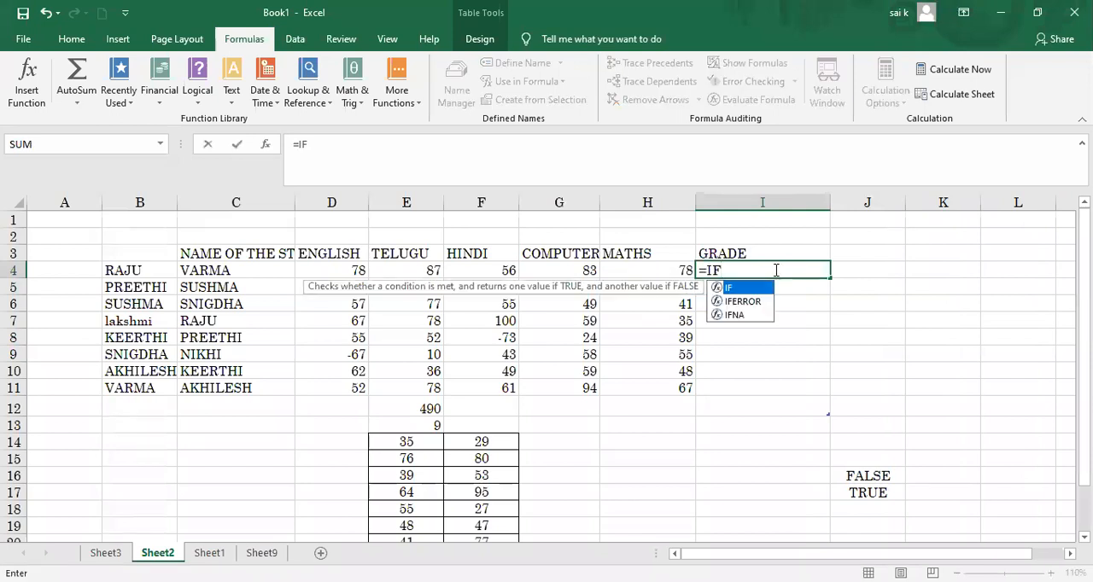
{"action": "type", "text": "("}
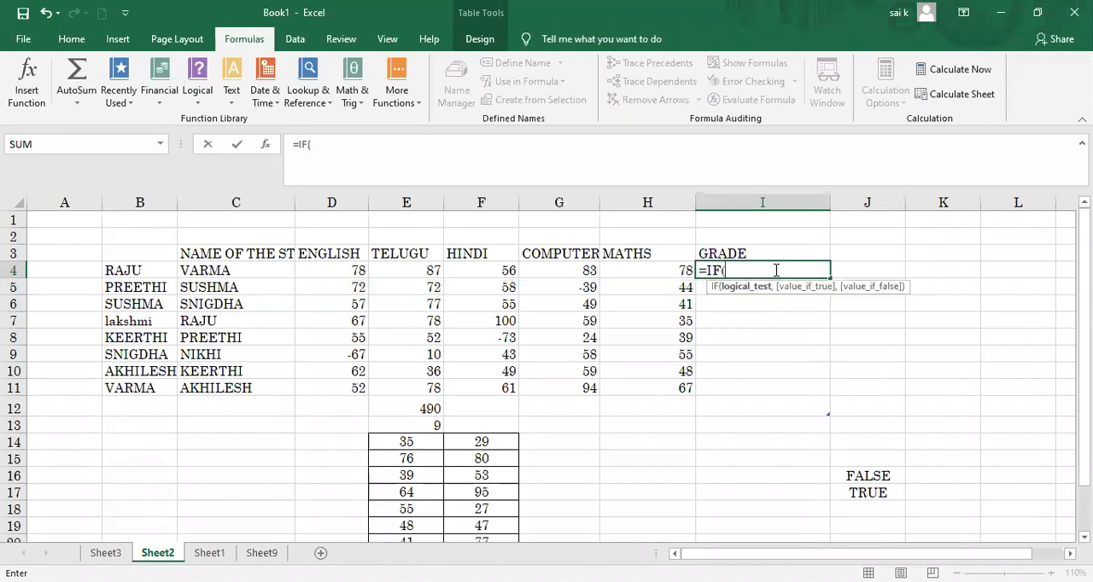
{"action": "type", "text": "TOTAL"}
{"action": "type", "text": ">"}
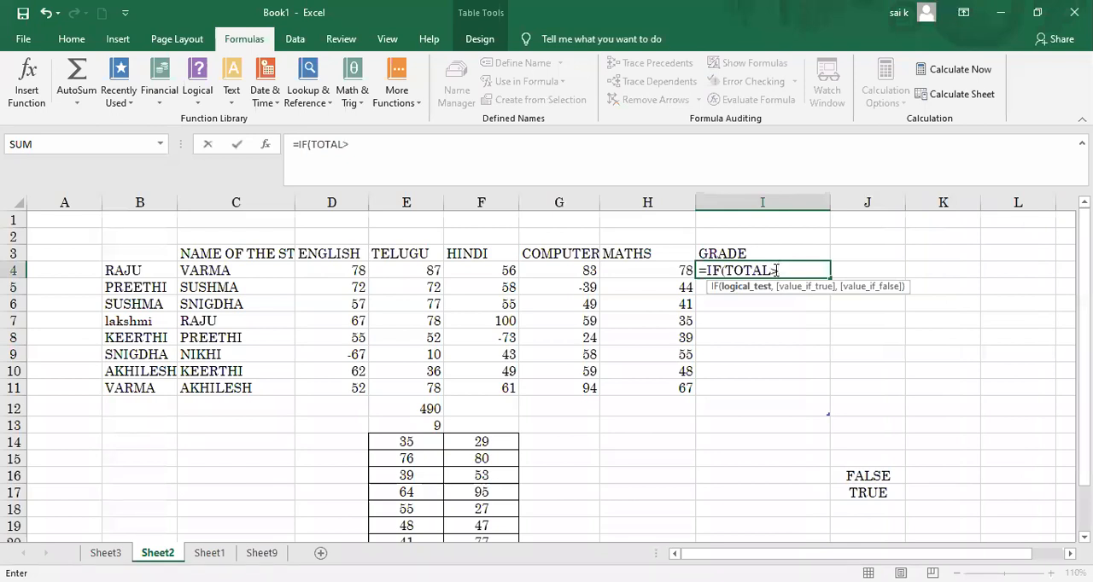
{"action": "type", "text": "=400"}
{"action": "type", "text": ",\"A"}
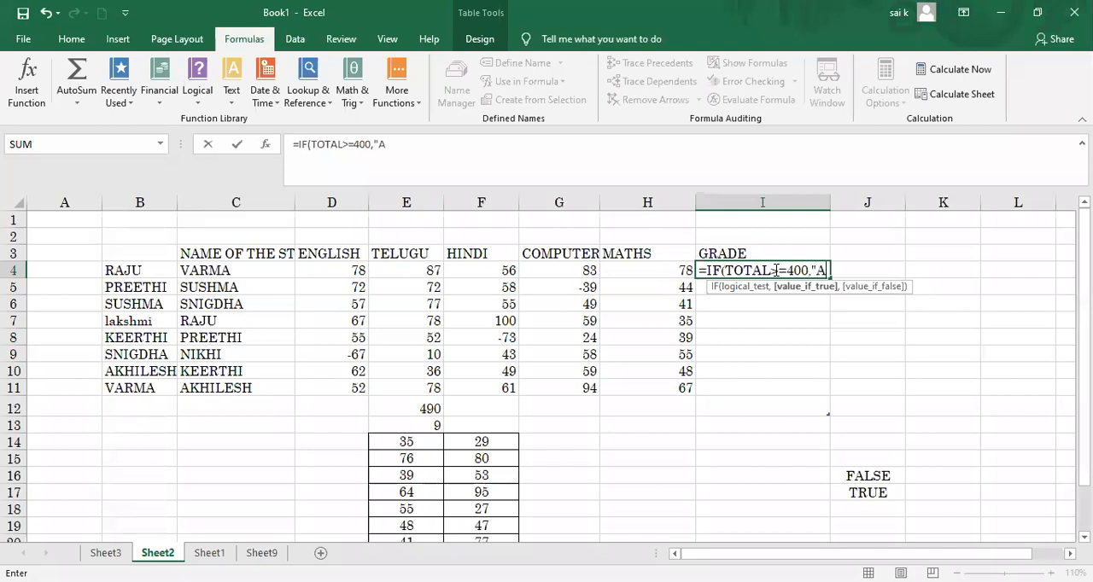
{"action": "type", "text": "\","}
Step: Try to complete the I4 formula with the nested condition IF(TOTAL>=300,"B","C") as its false value
{"action": "type", "text": ","}
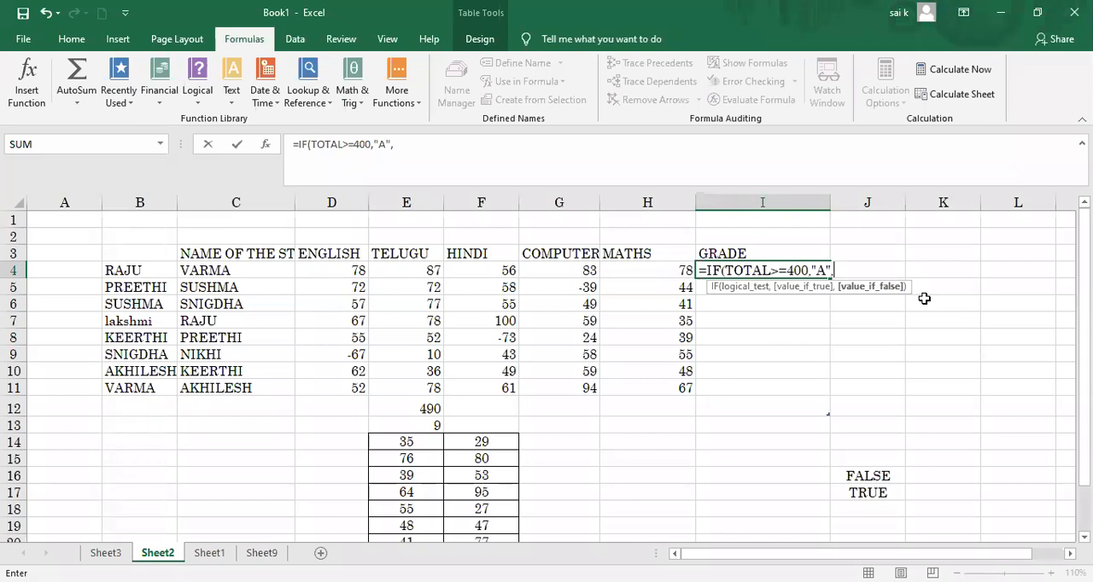
{"action": "type", "text": "I"}
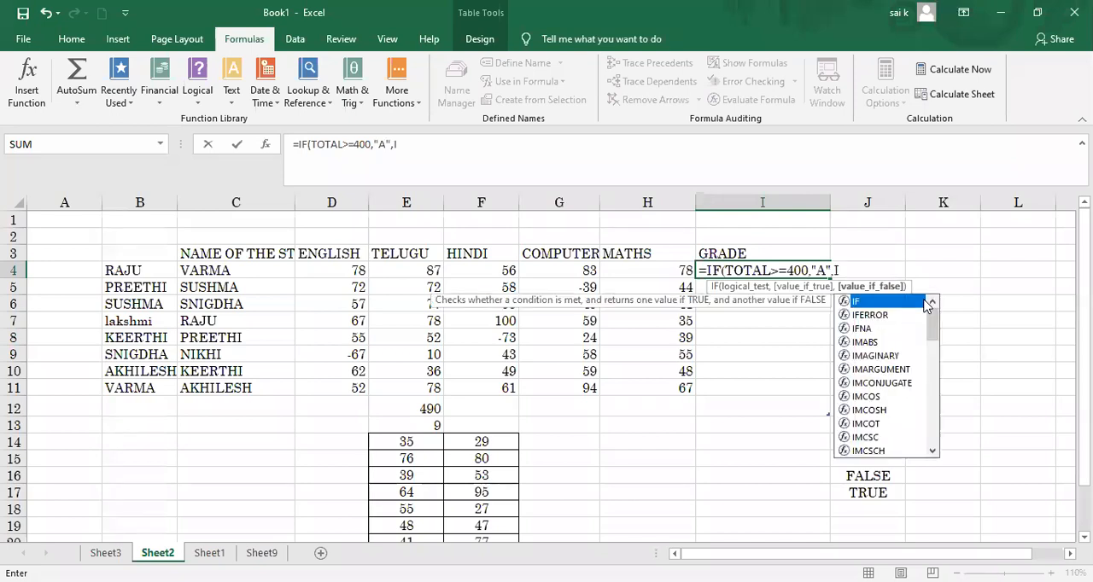
{"action": "key", "text": "Tab"}
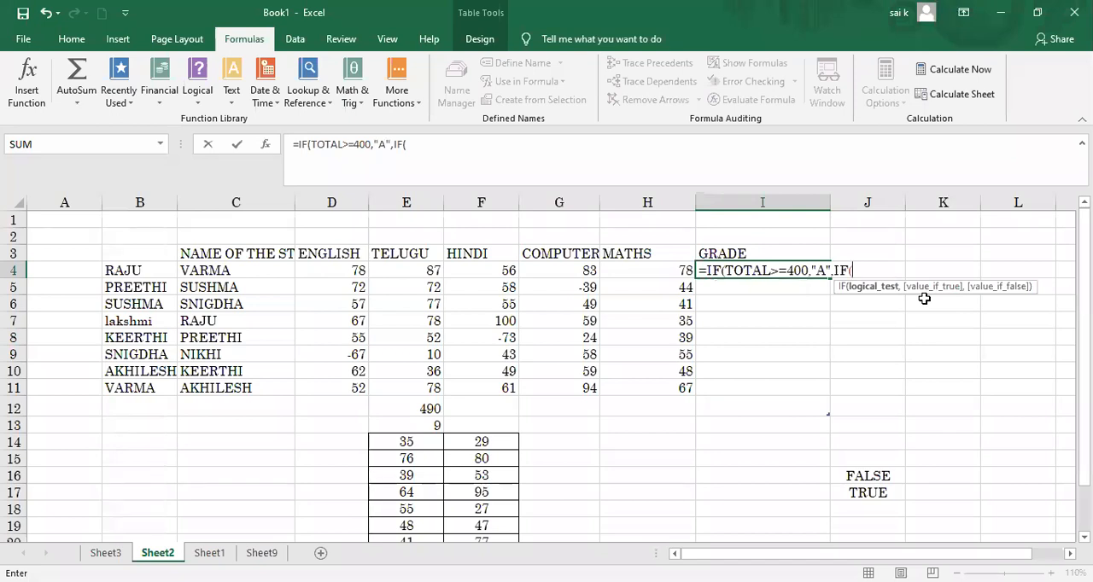
{"action": "type", "text": "TOTAL>="}
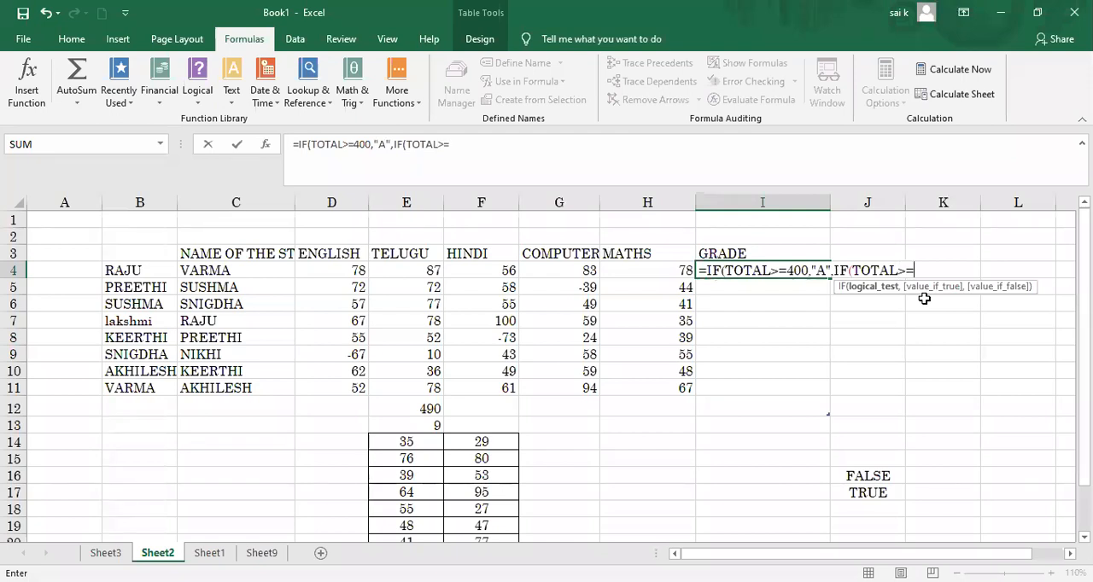
{"action": "type", "text": "300,\"B\""}
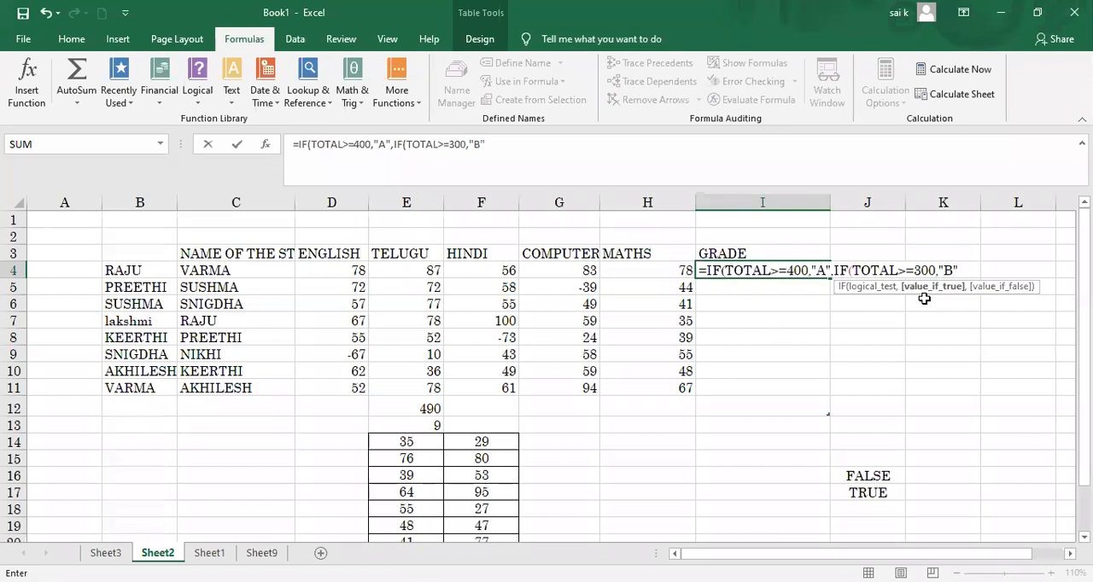
{"action": "type", "text": ",\""}
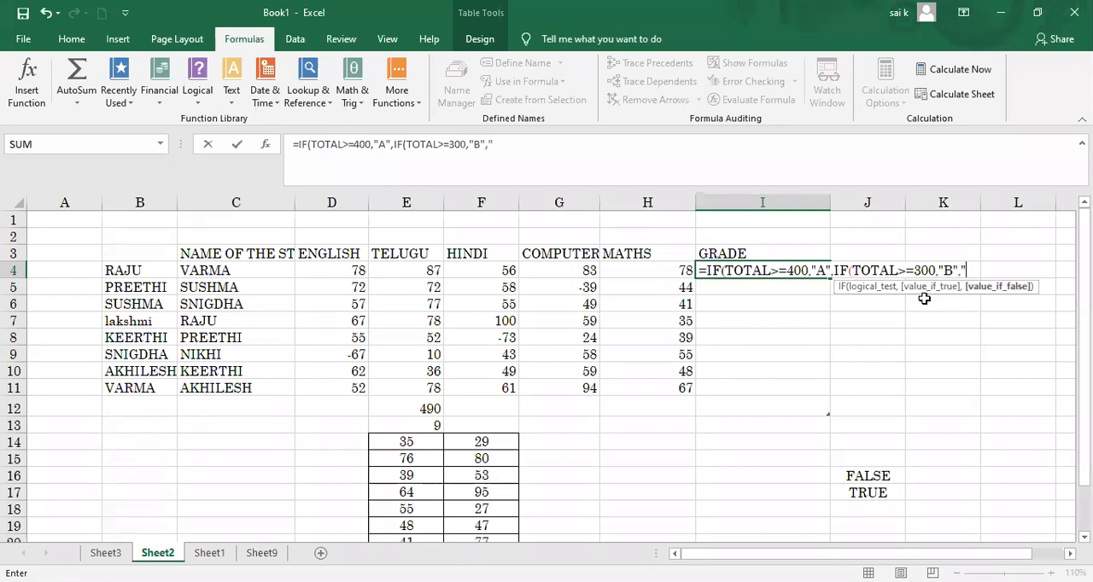
{"action": "type", "text": "C\")"}
{"action": "key", "text": "Return"}
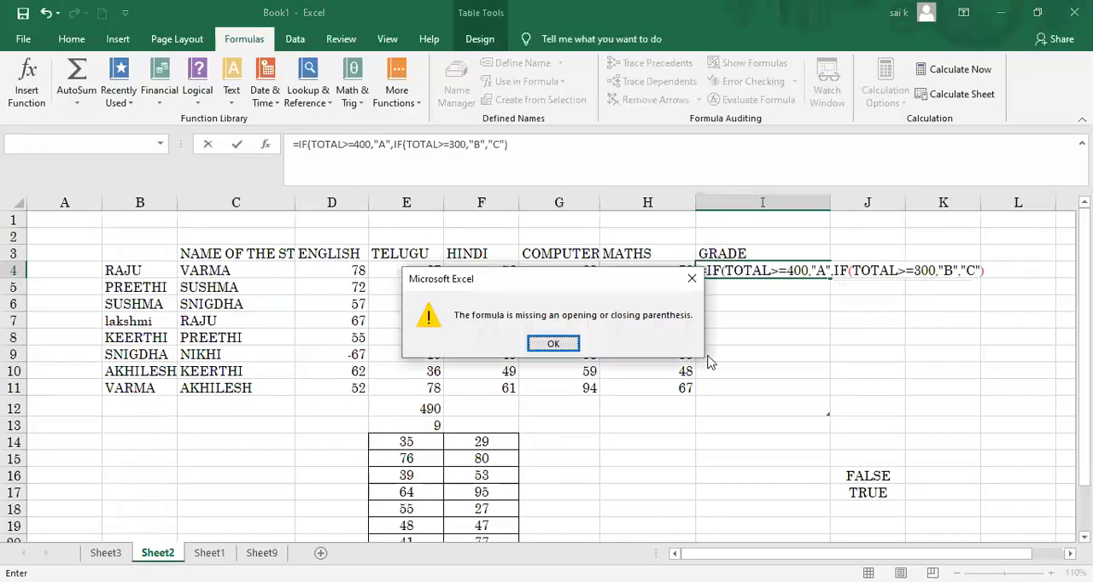
{"action": "left_click", "coordinate": [560, 345]}
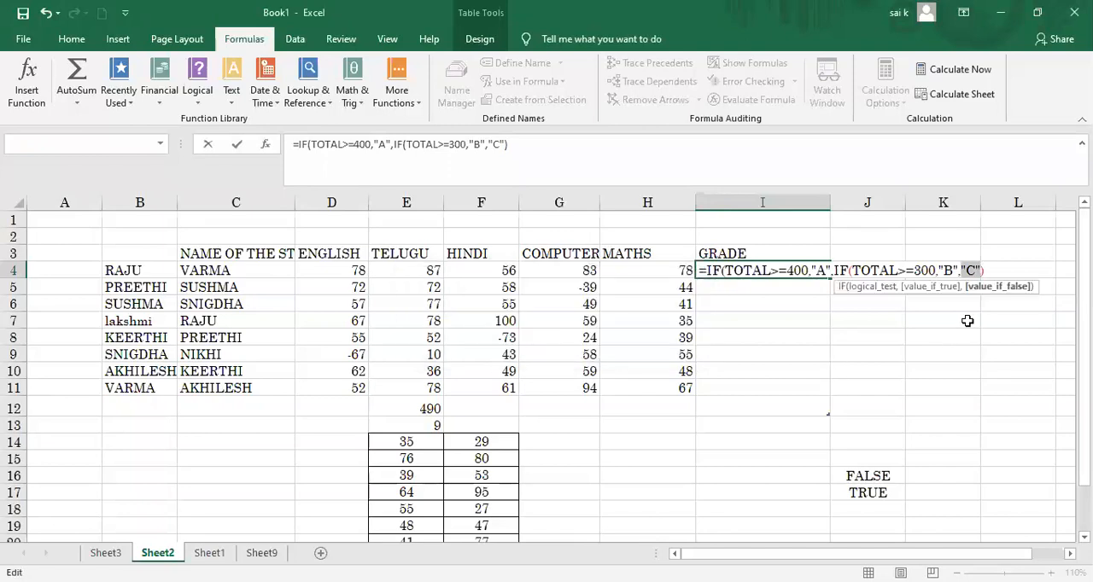
Step: Enter I4's formula as =IF(TOTAL>=400,"A",IF(TOTAL>=300,"B",)) without the "C" value, and widen the GRADE column slightly
{"action": "key", "text": "BackSpace"}
{"action": "key", "text": "Return"}
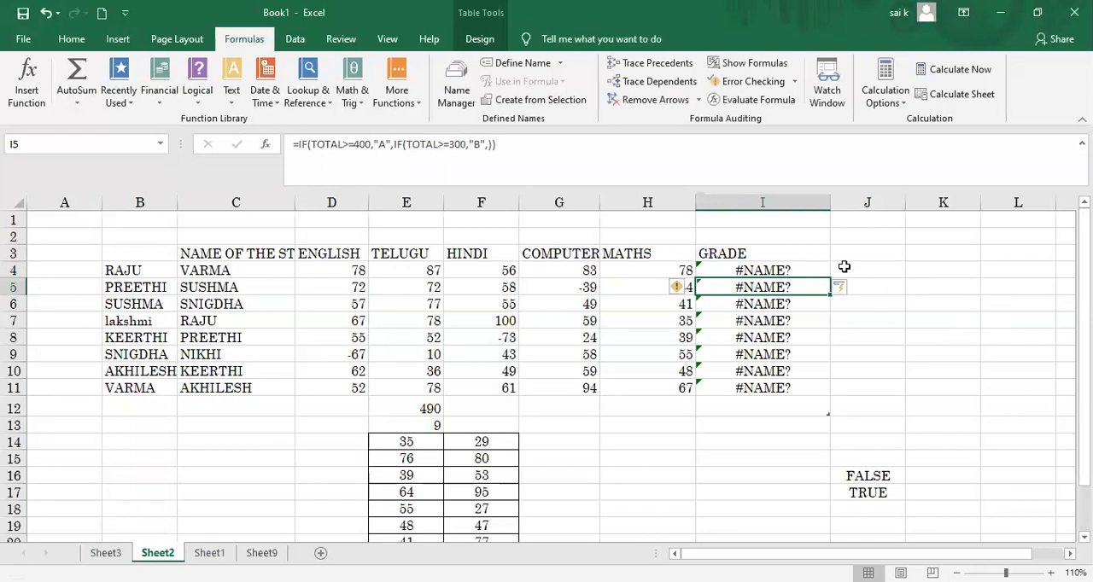
{"action": "left_click_drag", "start_coordinate": [828, 207], "coordinate": [843, 207]}
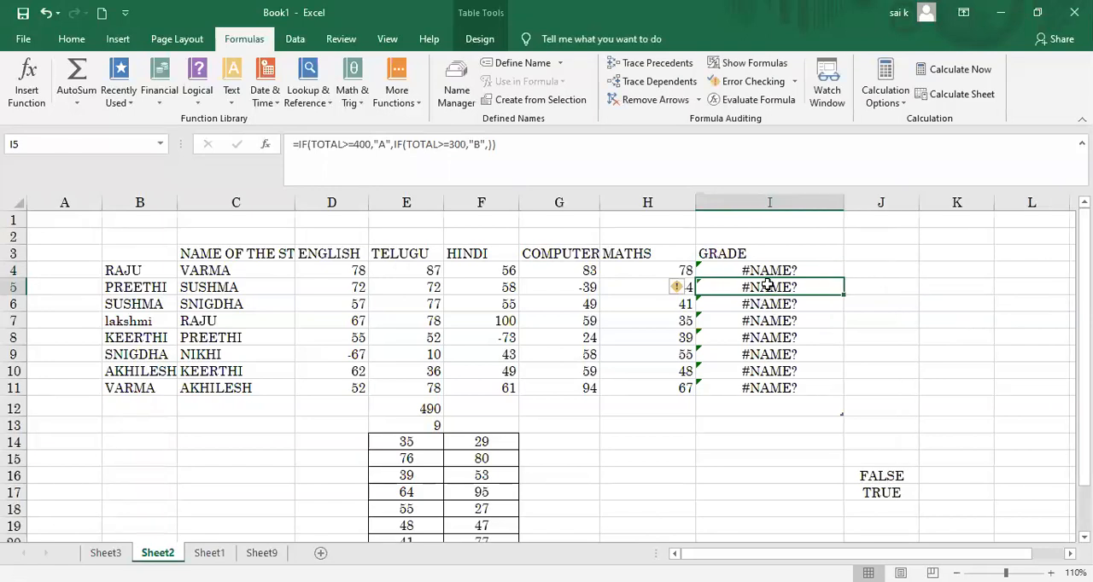
Step: Rewrite the formula in I4 after =IF( with the test TOTAL>=400 and the true value "A"
{"action": "left_click", "coordinate": [771, 270]}
{"action": "double_click", "coordinate": [771, 270]}
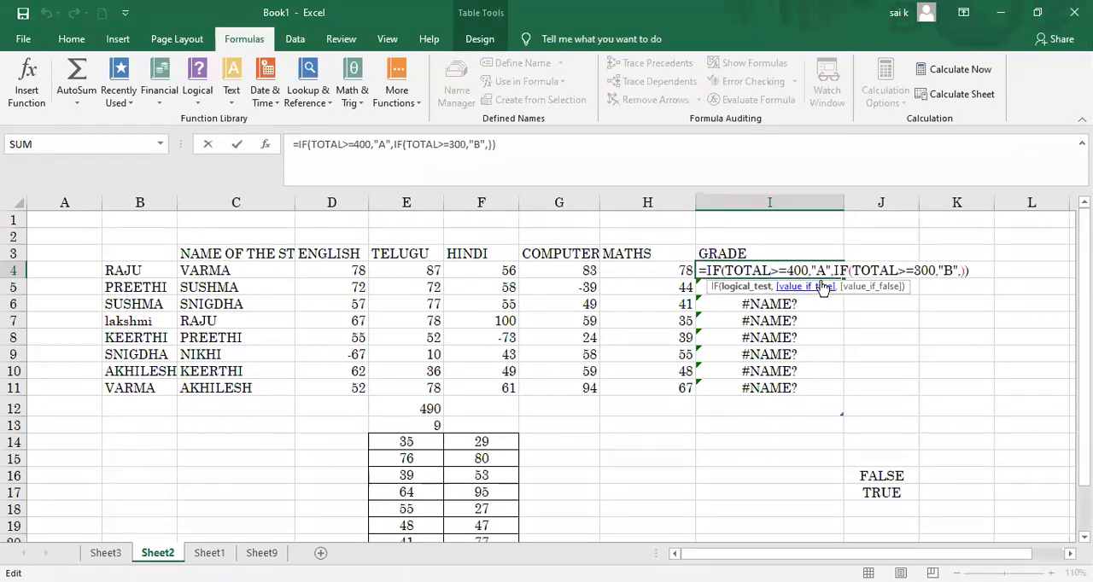
{"action": "left_click", "coordinate": [977, 270]}
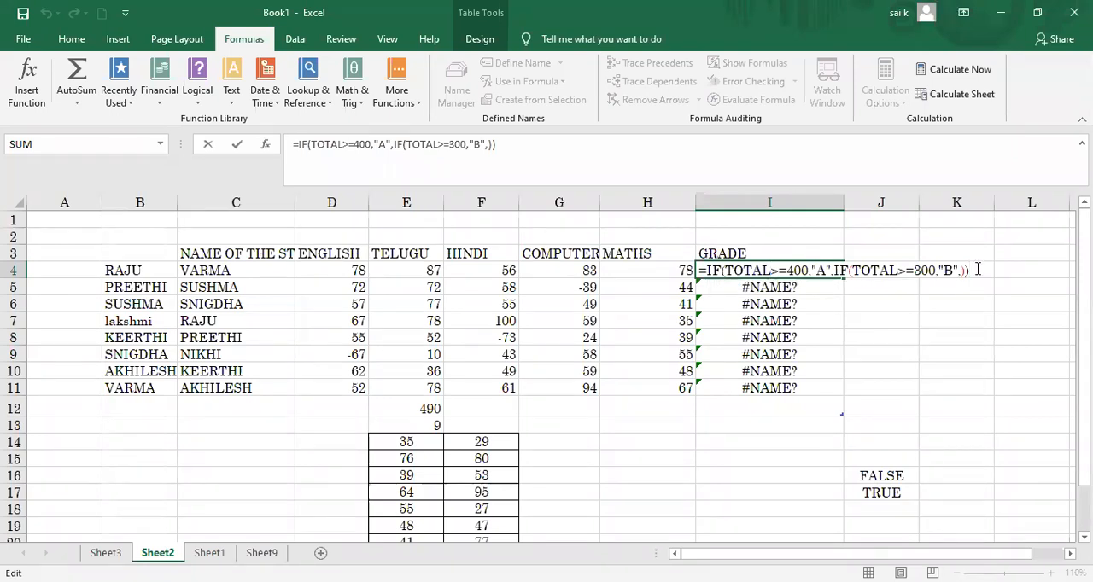
{"action": "key", "text": "BackSpace"}
{"action": "key", "text": "BackSpace"}
{"action": "key", "text": "BackSpace"}
{"action": "key", "text": "BackSpace"}
{"action": "key", "text": "BackSpace"}
{"action": "key", "text": "BackSpace"}
{"action": "key", "text": "BackSpace"}
{"action": "key", "text": "BackSpace"}
{"action": "key", "text": "BackSpace"}
{"action": "key", "text": "BackSpace"}
{"action": "key", "text": "BackSpace"}
{"action": "key", "text": "BackSpace"}
{"action": "key", "text": "BackSpace"}
{"action": "key", "text": "BackSpace"}
{"action": "key", "text": "BackSpace"}
{"action": "key", "text": "BackSpace"}
{"action": "key", "text": "BackSpace"}
{"action": "key", "text": "BackSpace"}
{"action": "key", "text": "BackSpace"}
{"action": "key", "text": "BackSpace"}
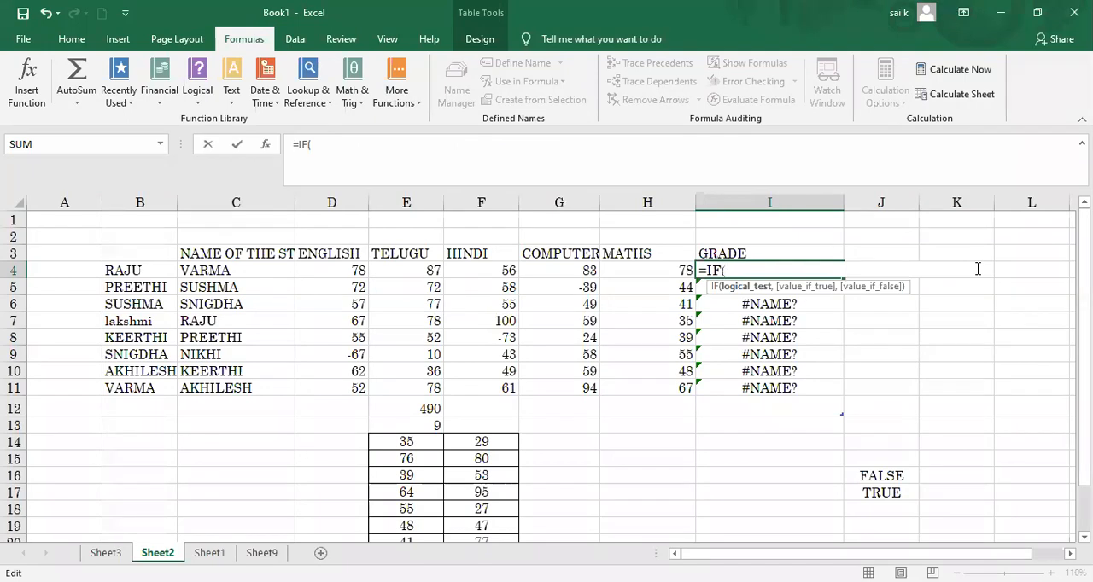
{"action": "type", "text": "TOTAL"}
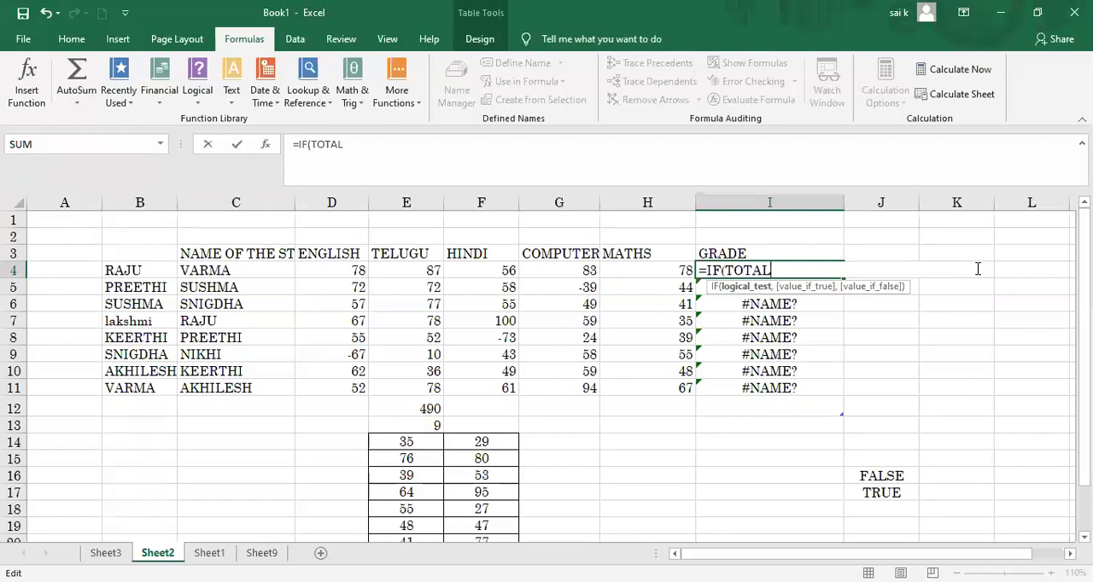
{"action": "type", "text": ">=400"}
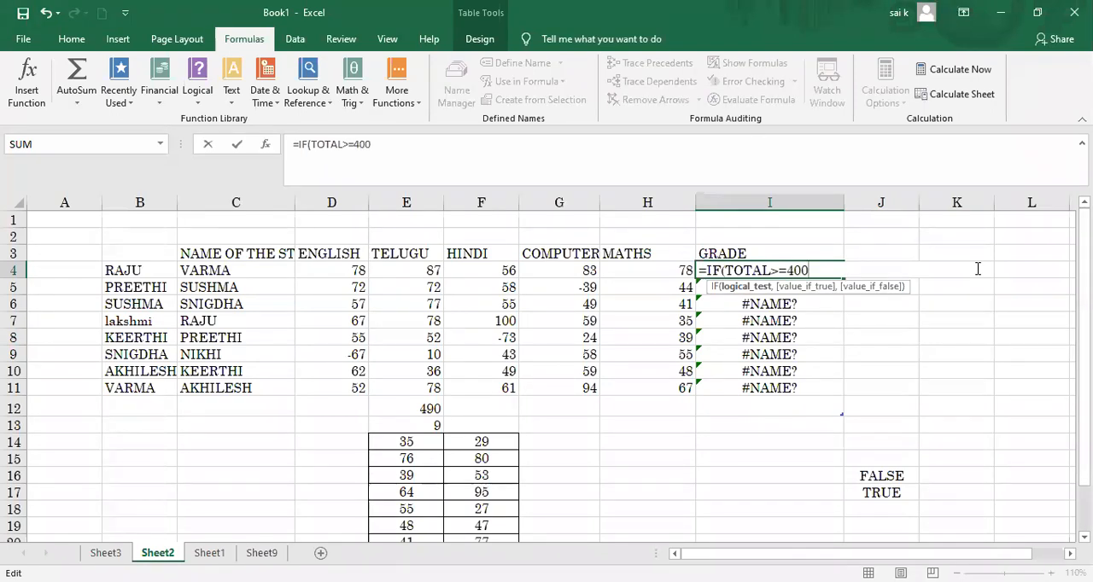
{"action": "type", "text": ",\"A"}
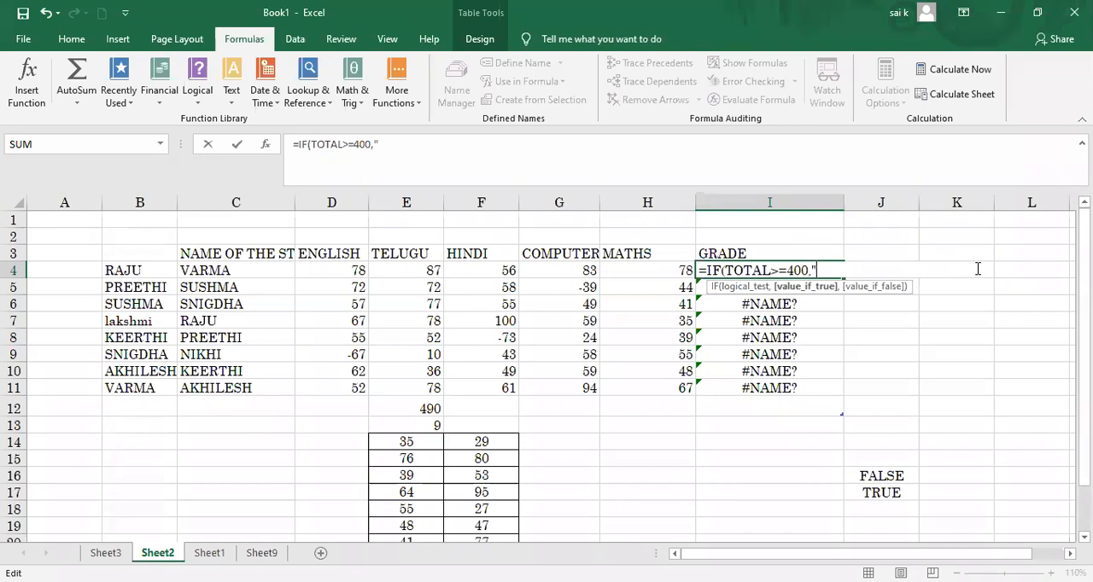
{"action": "type", "text": "\",B"}
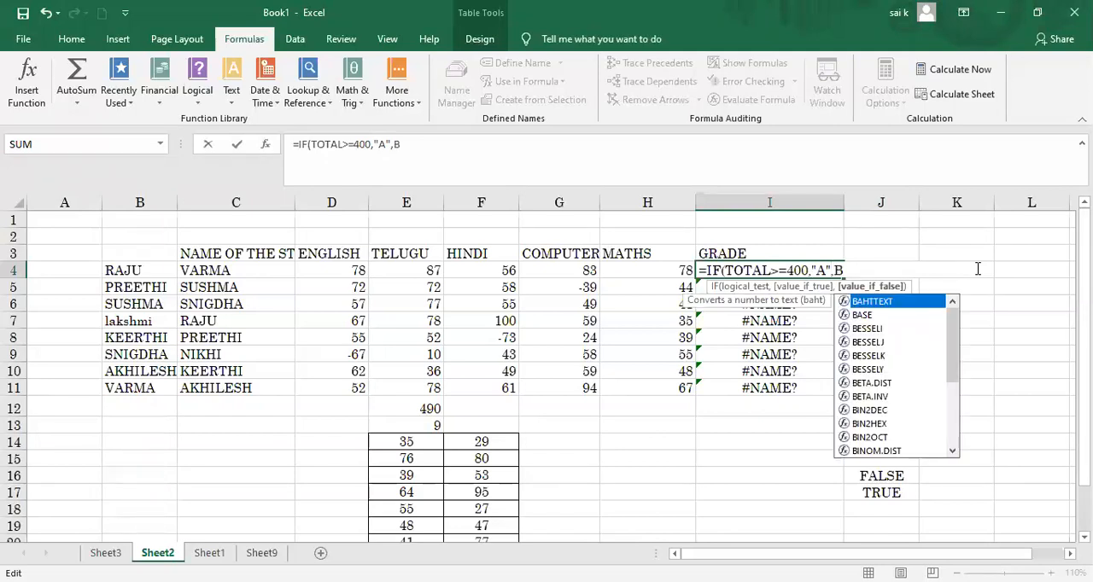
Step: Add "B" as the false value so that I4 holds =IF(TOTAL>=400,"A","B"), without a trailing comma, and enter the formula
{"action": "key", "text": "BackSpace"}
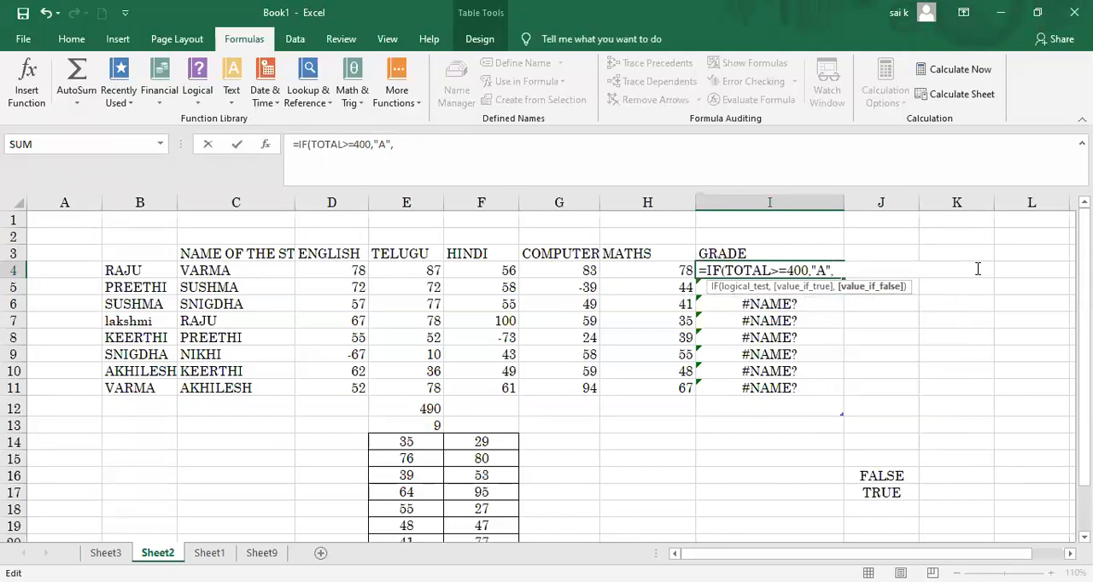
{"action": "type", "text": "B"}
{"action": "key", "text": "BackSpace"}
{"action": "type", "text": "\"B\",)"}
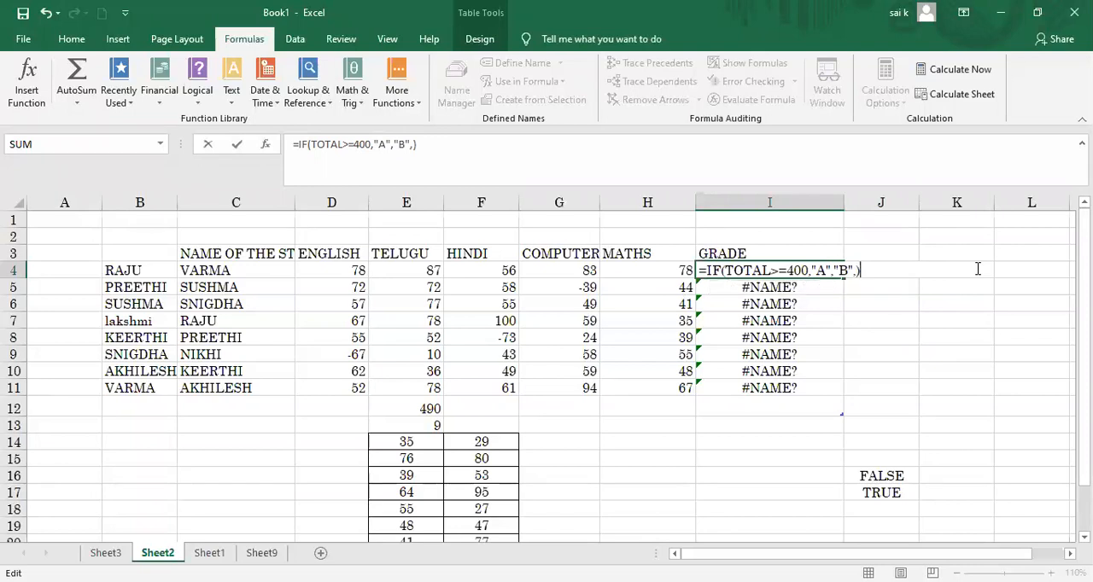
{"action": "key", "text": "Return"}
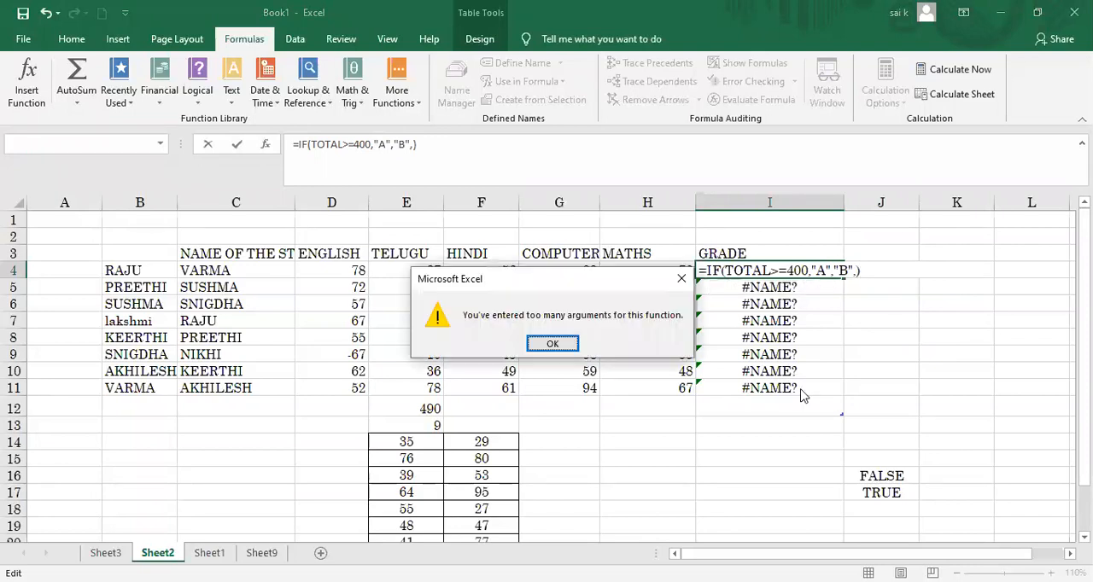
{"action": "left_click", "coordinate": [564, 351]}
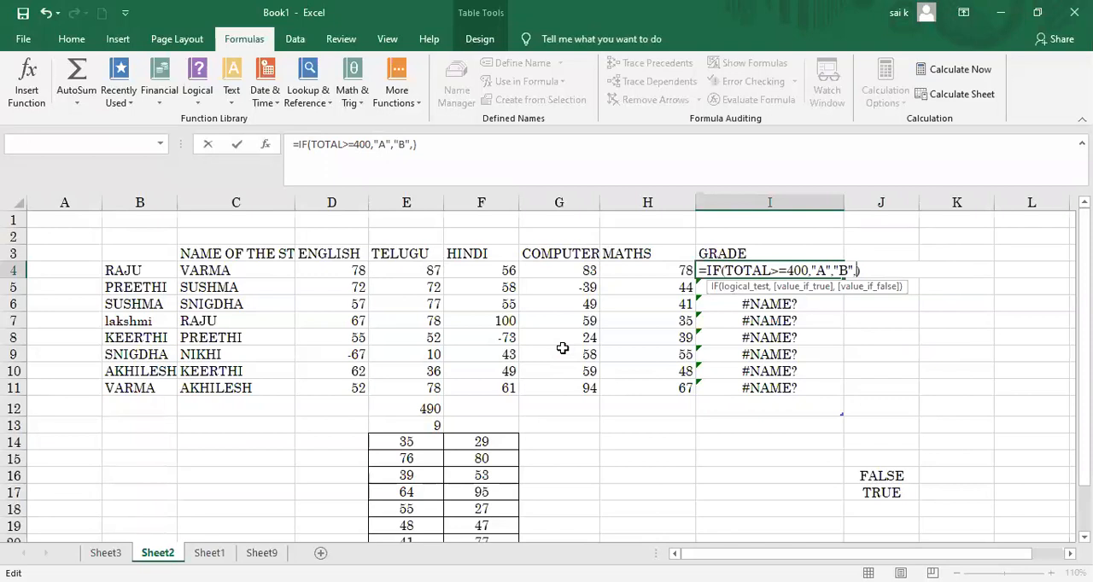
{"action": "key", "text": "BackSpace"}
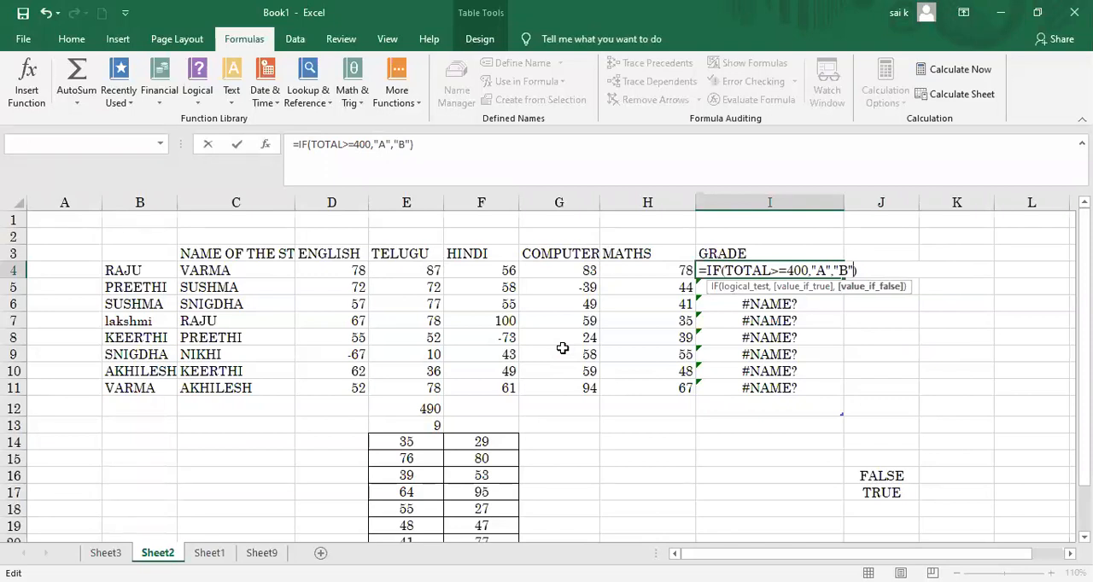
{"action": "key", "text": "Right"}
{"action": "key", "text": "Return"}
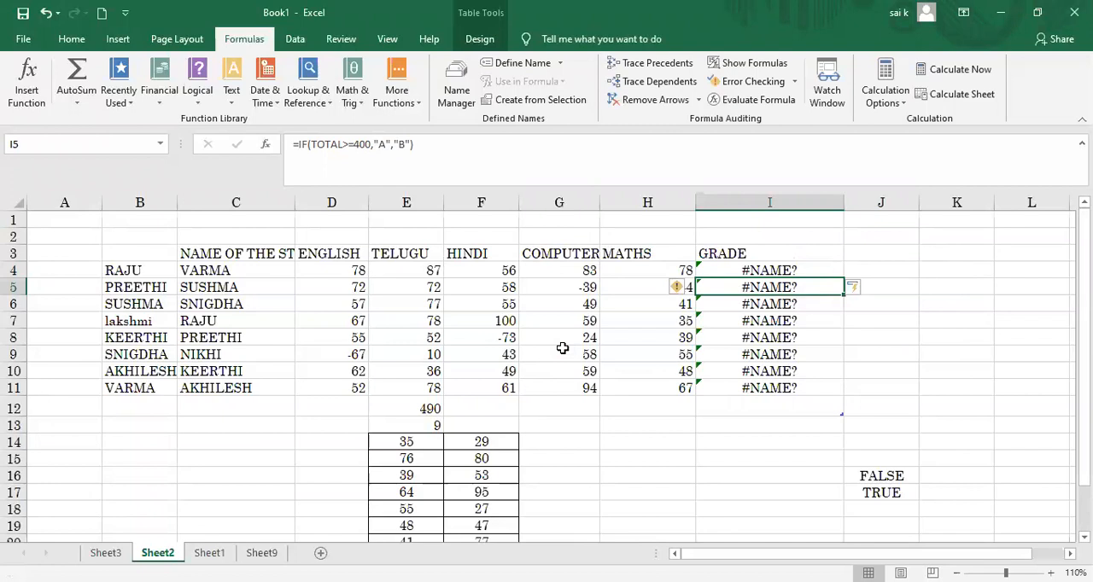
Step: Clear the formula from I4 and open the emptied cell for editing
{"action": "left_click", "coordinate": [770, 270]}
{"action": "key", "text": "BackSpace"}
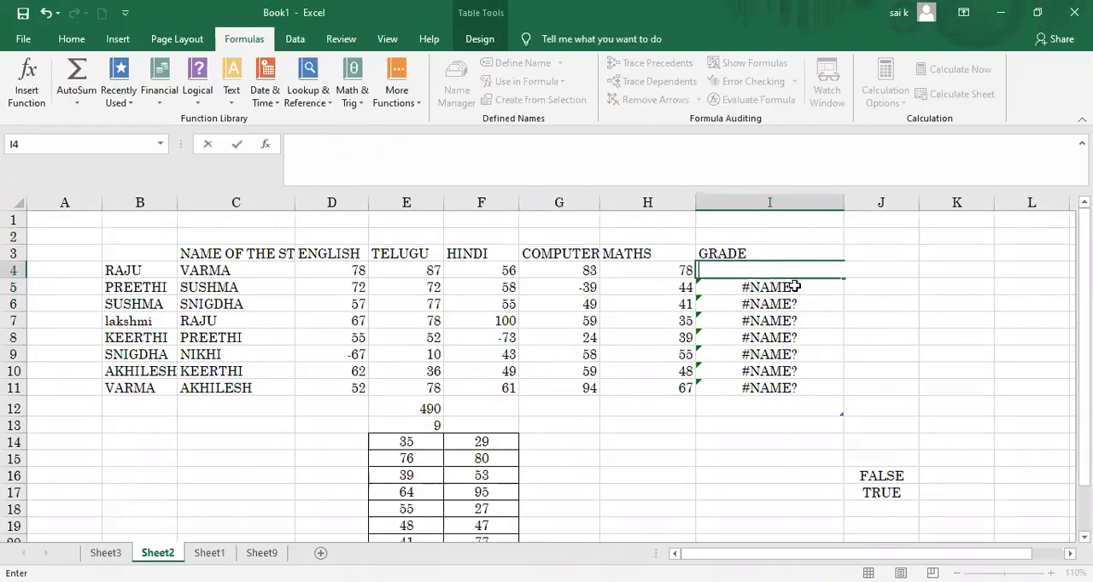
{"action": "left_click", "coordinate": [792, 285]}
{"action": "left_click", "coordinate": [779, 271]}
{"action": "double_click", "coordinate": [781, 272]}
{"action": "left_click", "coordinate": [782, 273]}
{"action": "type", "text": "IF"}
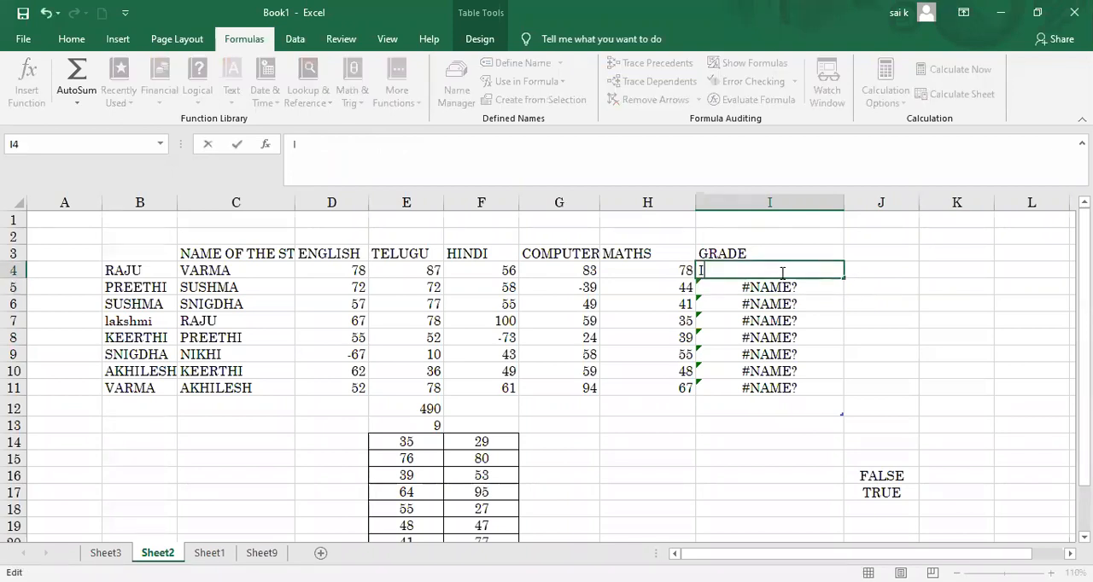
{"action": "key", "text": "BackSpace"}
{"action": "key", "text": "BackSpace"}
{"action": "type", "text": "="}
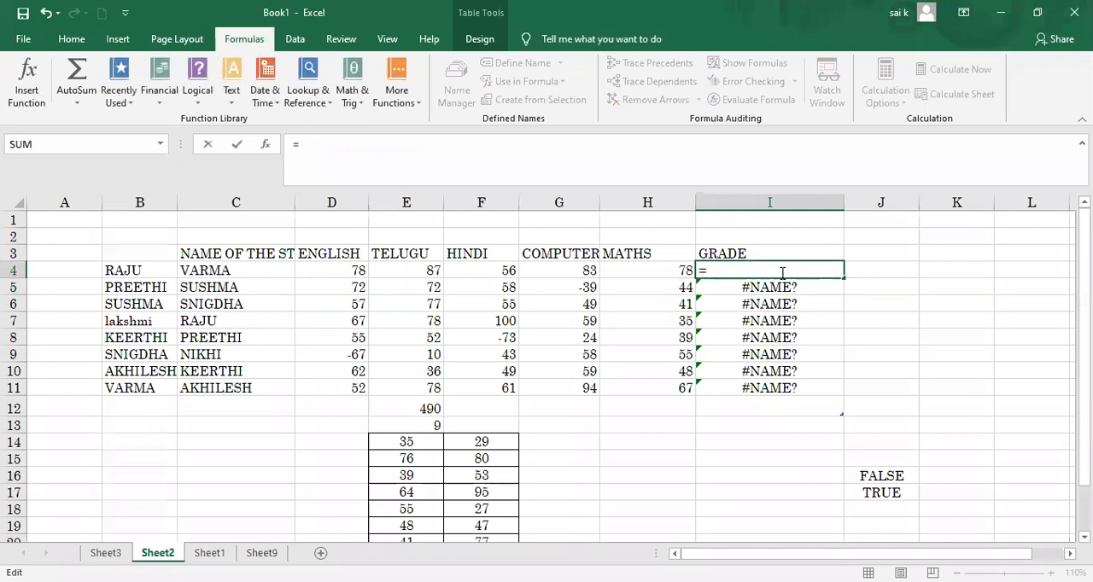
{"action": "type", "text": "IF"}
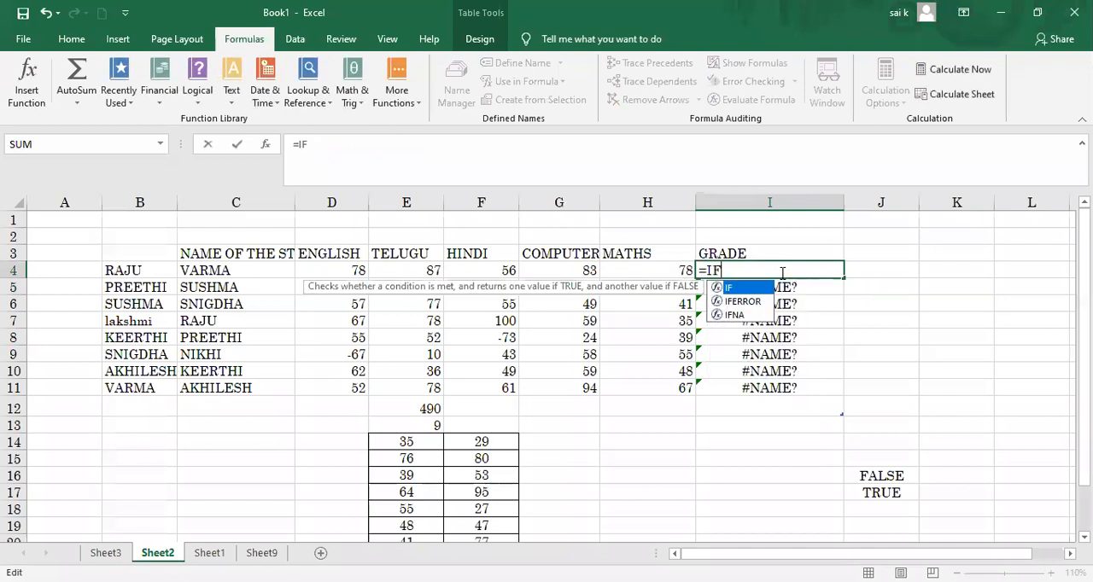
{"action": "type", "text": "("}
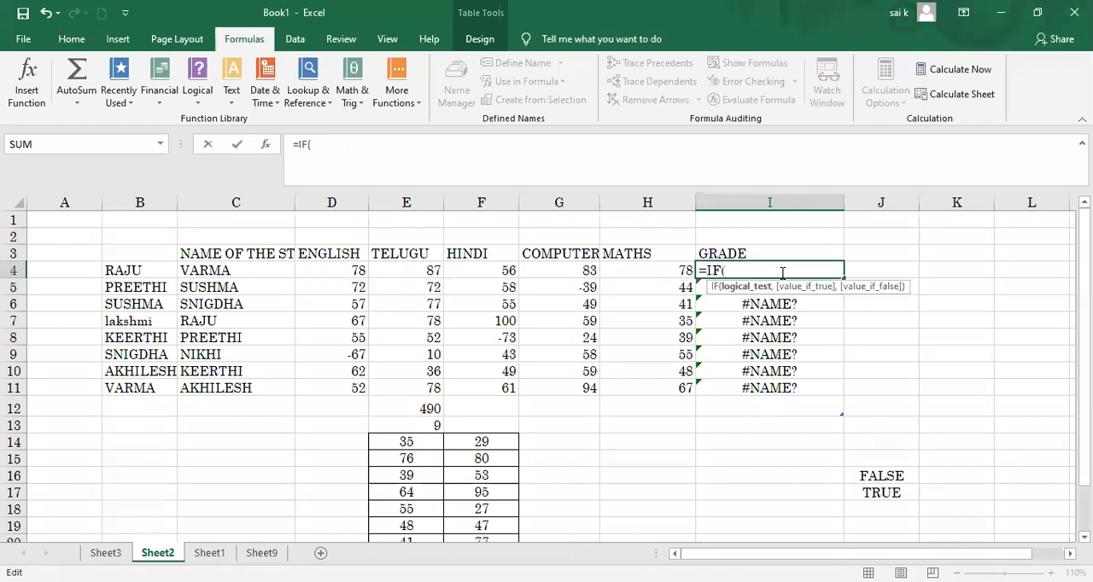
{"action": "type", "text": "T"}
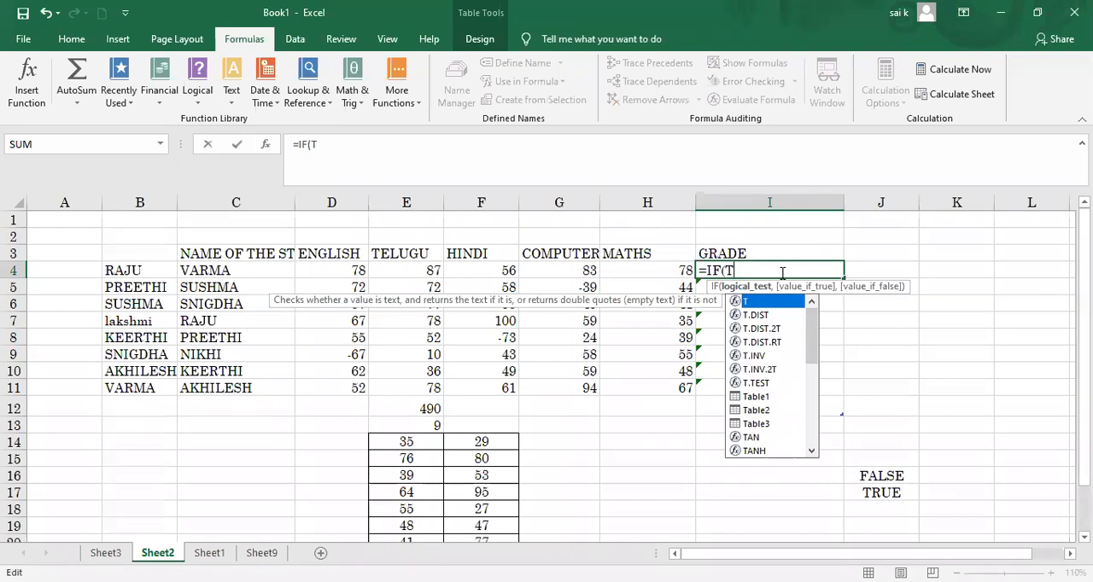
{"action": "key", "text": "BackSpace"}
{"action": "key", "text": "BackSpace"}
{"action": "key", "text": "BackSpace"}
{"action": "key", "text": "BackSpace"}
{"action": "key", "text": "BackSpace"}
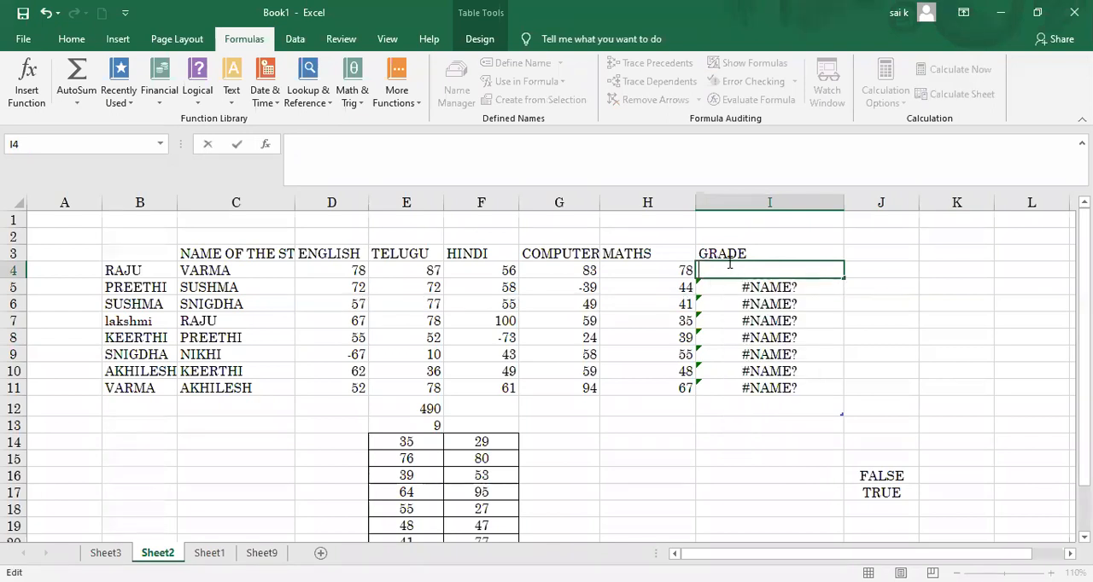
Step: Clear the GRADE heading in I3 and delete column I, including its IF formulas
{"action": "left_click", "coordinate": [757, 251]}
{"action": "key", "text": "BackSpace"}
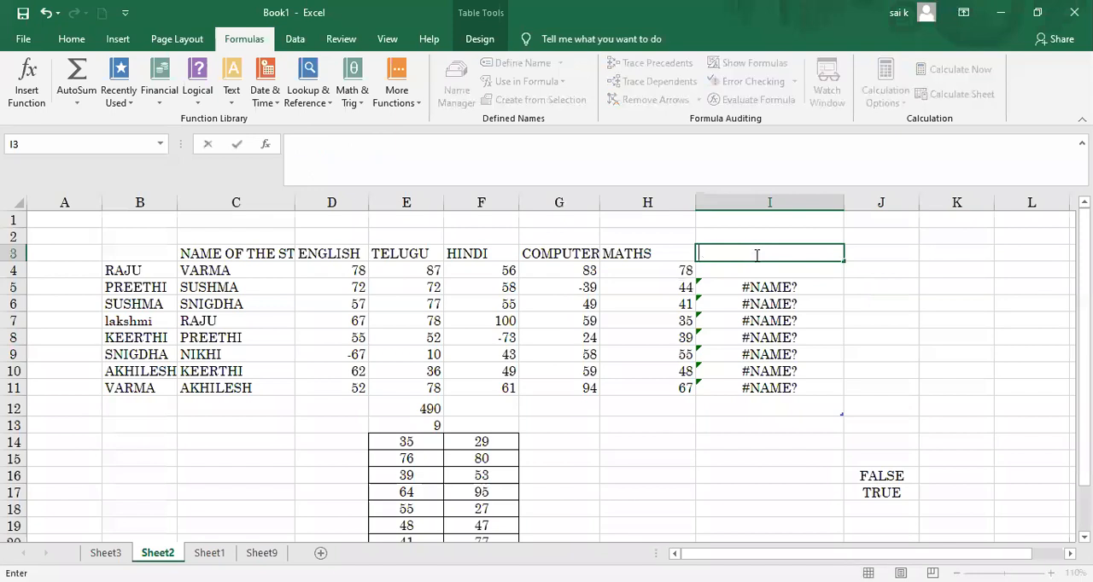
{"action": "left_click", "coordinate": [776, 201]}
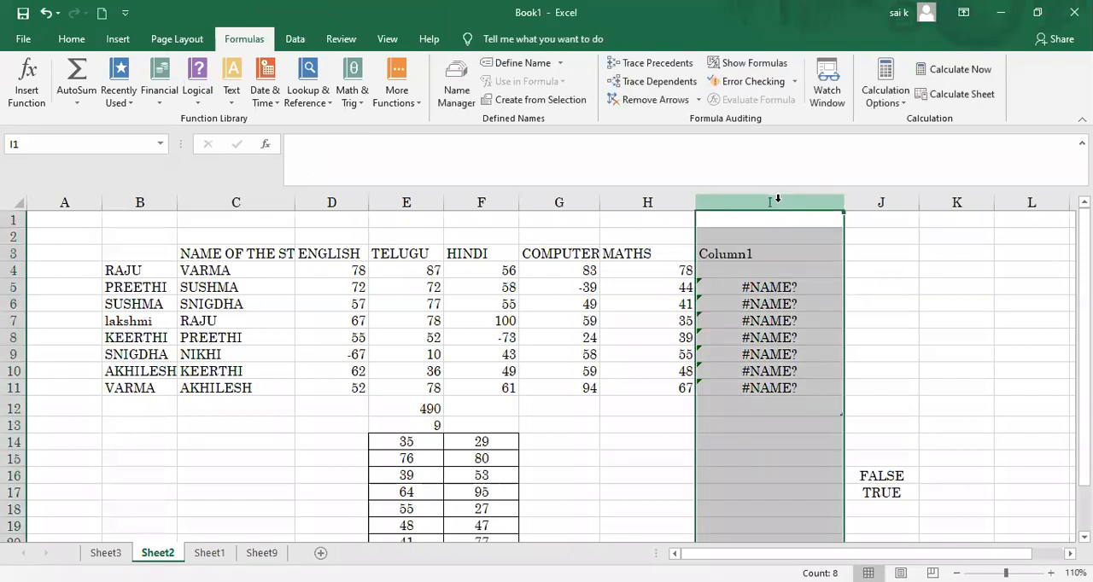
{"action": "key", "text": "ctrl+minus"}
Step: Head I3 as TOTAL and enter a SUM formula in I4 adding that row's ENGLISH through MATHS marks
{"action": "left_click", "coordinate": [735, 254]}
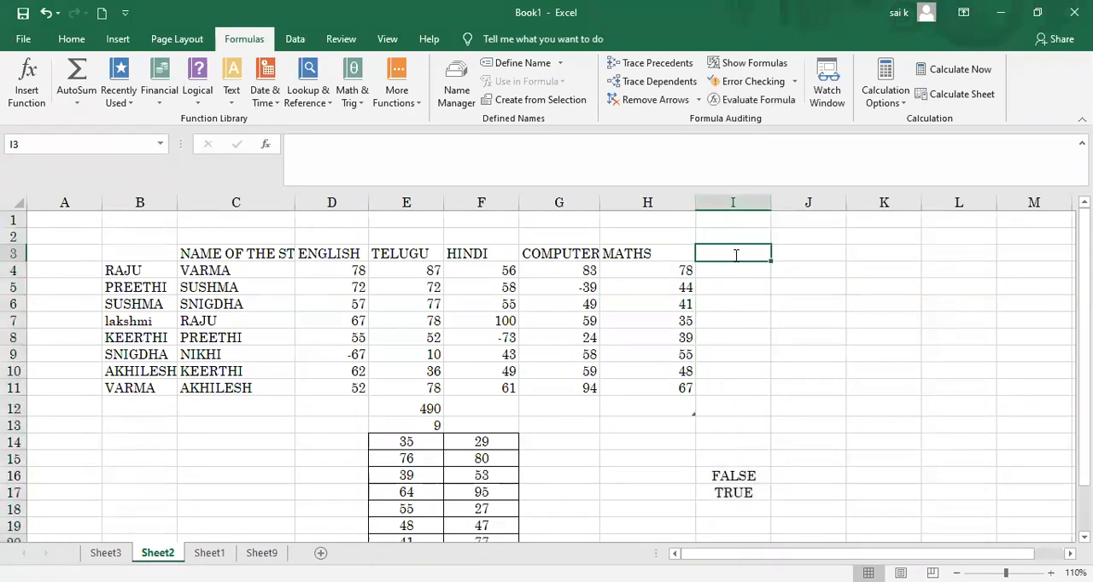
{"action": "type", "text": "TOTAL"}
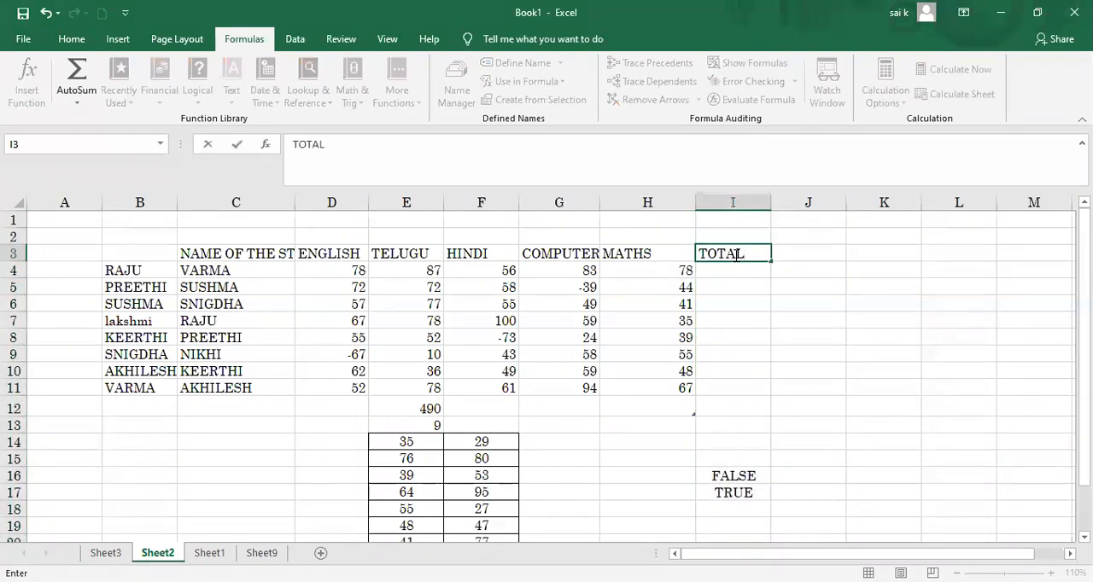
{"action": "left_click", "coordinate": [732, 268]}
{"action": "type", "text": "="}
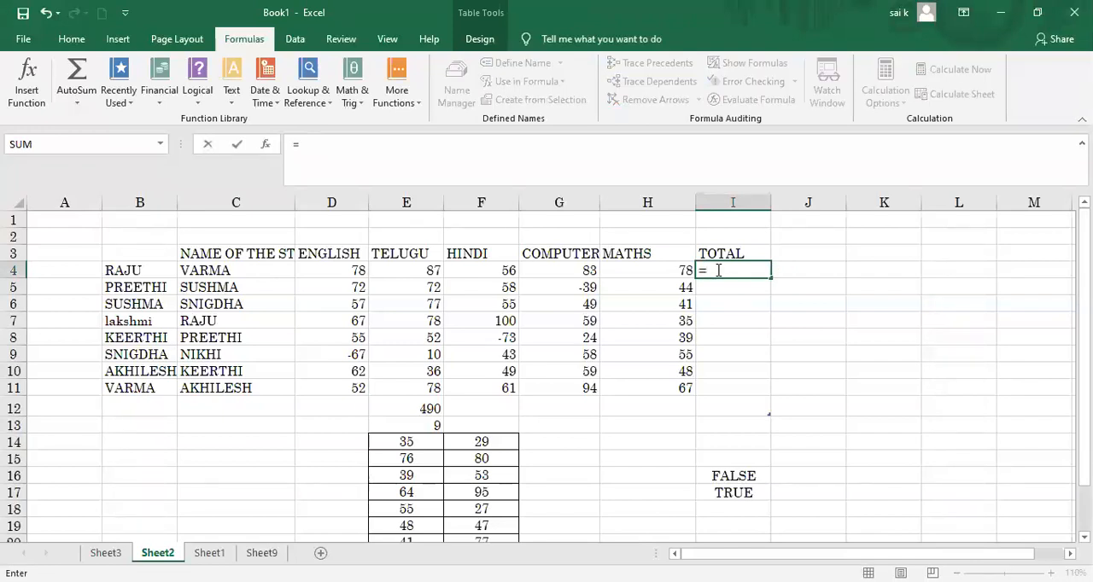
{"action": "type", "text": "SUM("}
{"action": "left_click_drag", "start_coordinate": [336, 272], "coordinate": [654, 301]}
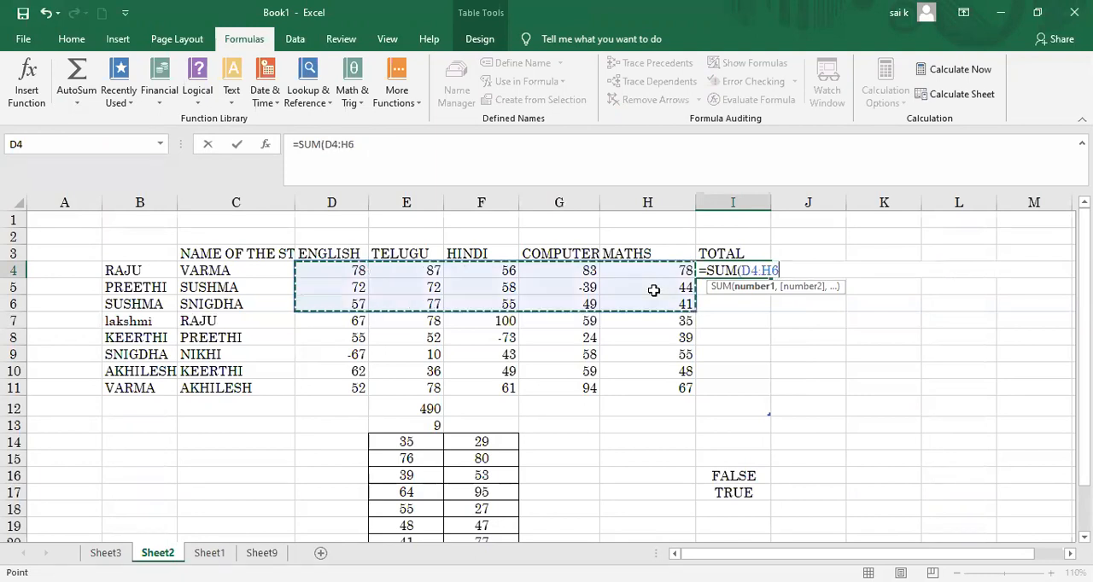
{"action": "left_click", "coordinate": [463, 415]}
{"action": "left_click", "coordinate": [367, 271]}
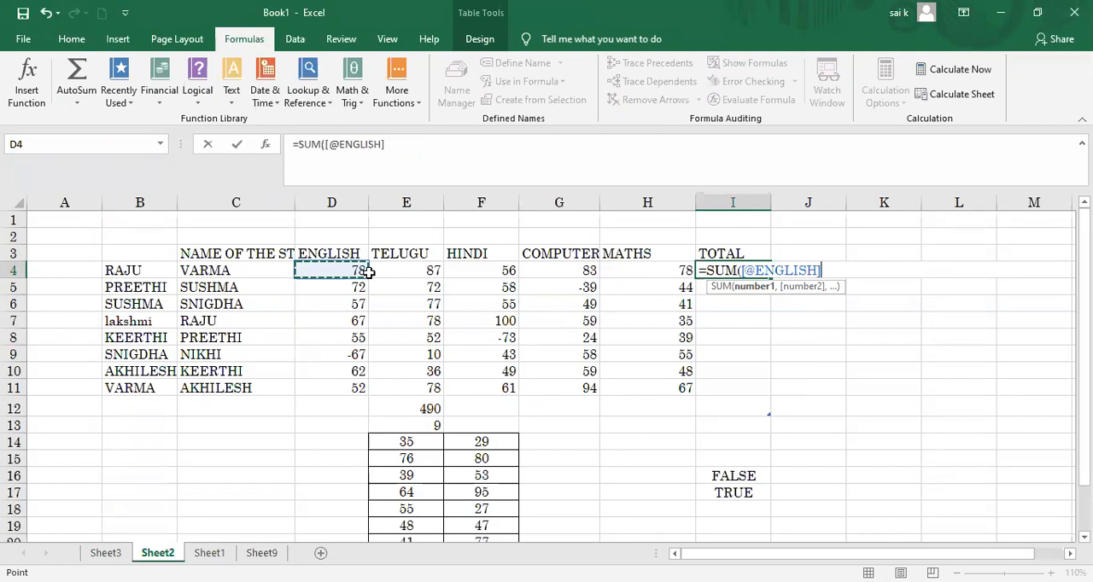
{"action": "left_click", "coordinate": [627, 267], "text": "shift"}
{"action": "key", "text": "Return"}
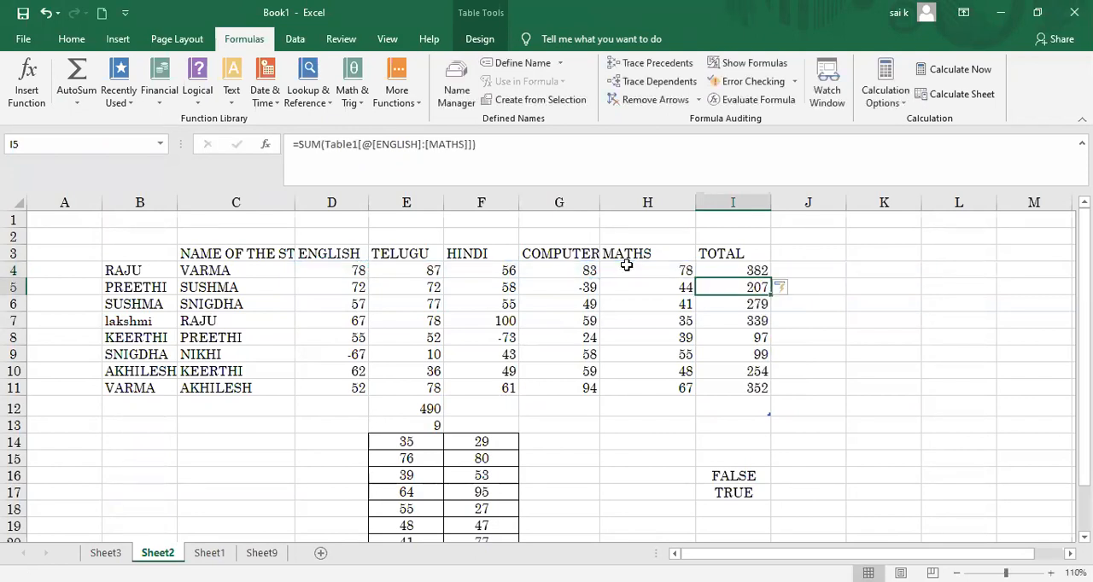
Step: Add the column heading GRADE in J3, next to TOTAL
{"action": "left_click", "coordinate": [795, 254]}
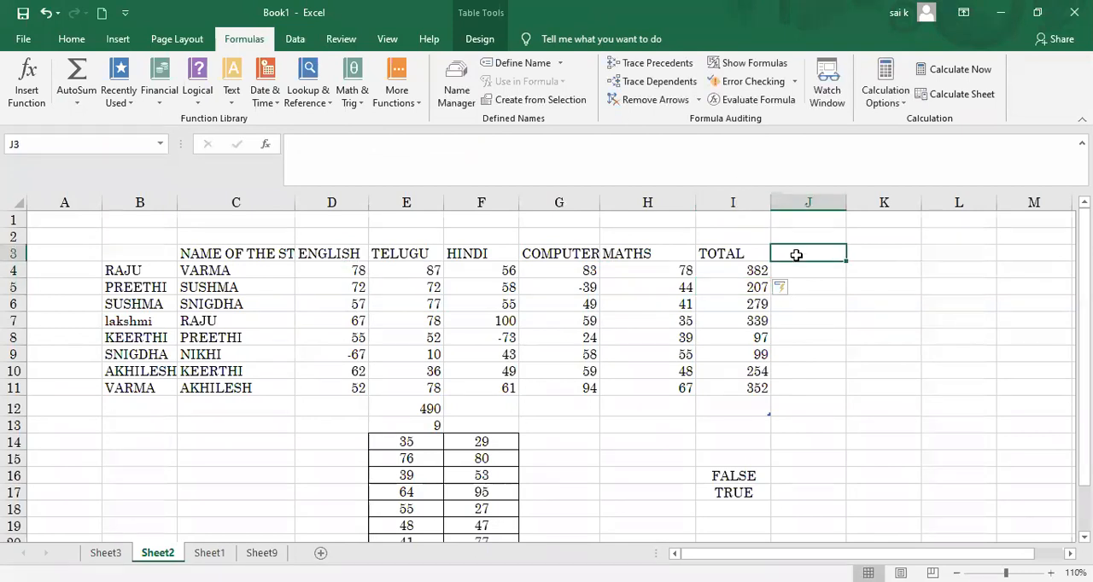
{"action": "type", "text": "GRADE"}
{"action": "key", "text": "Return"}
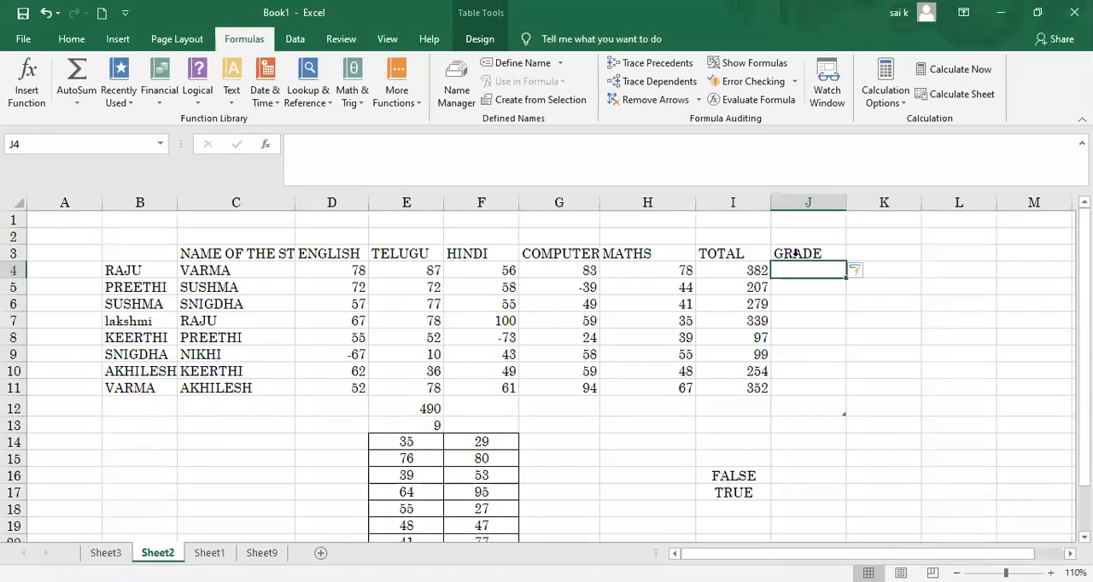
Step: Start an IF formula in J4 with the test TOTAL>=400 and the true value "A"
{"action": "double_click", "coordinate": [786, 273]}
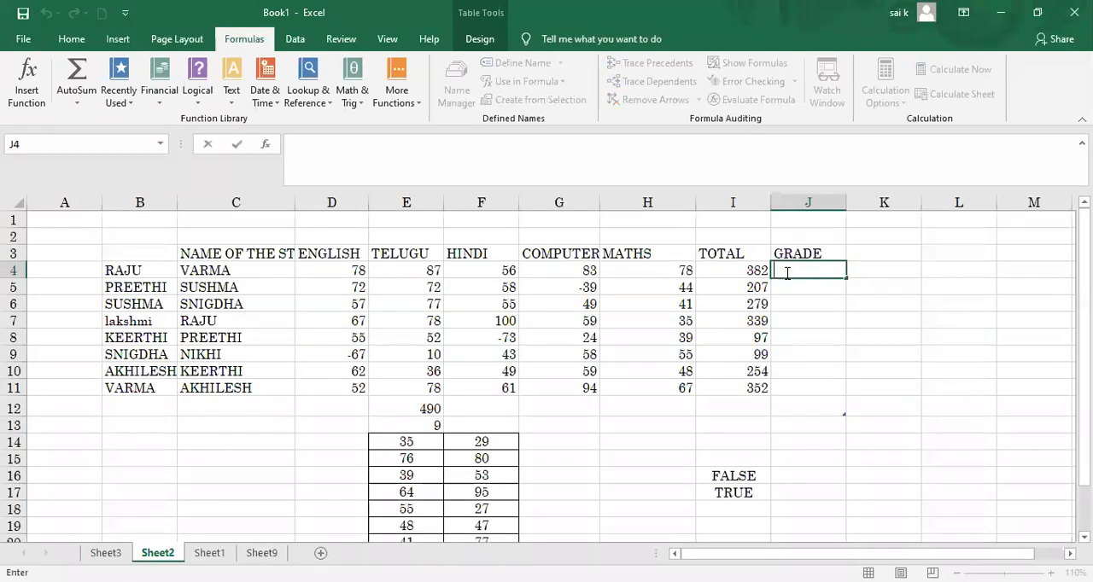
{"action": "type", "text": "=IF"}
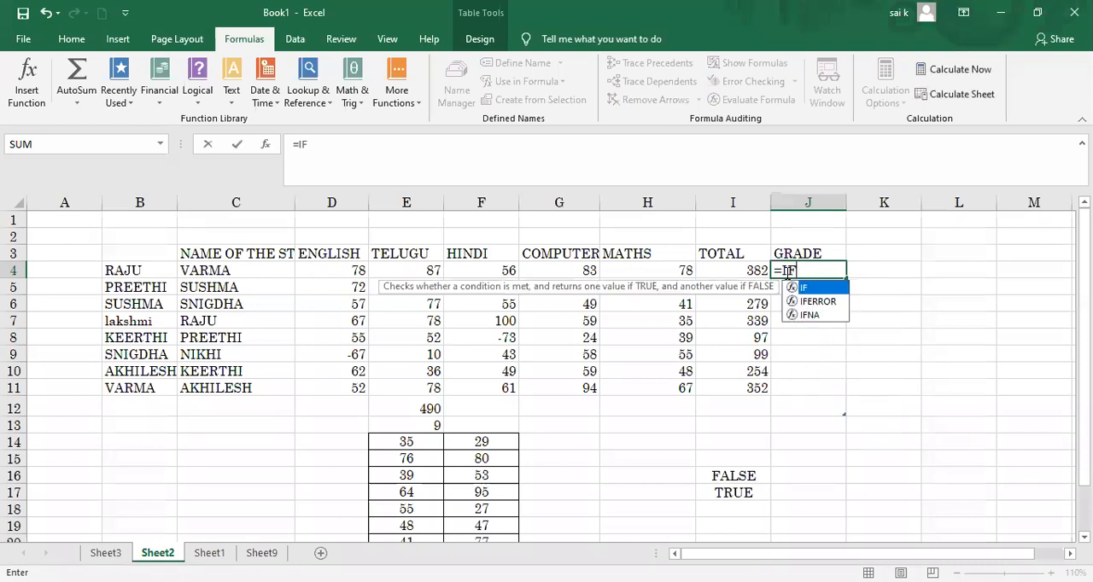
{"action": "type", "text": "("}
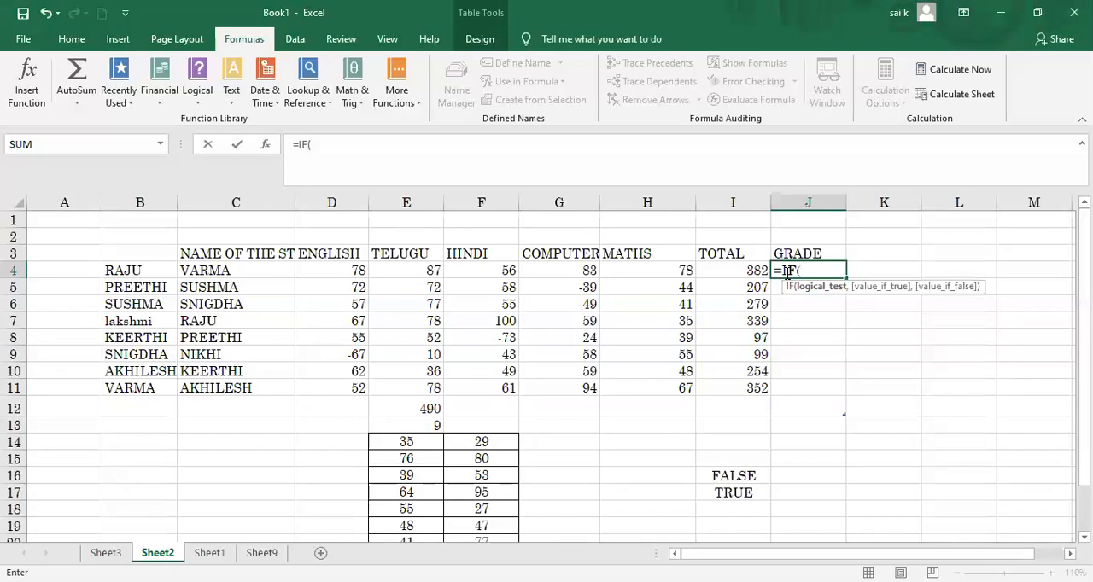
{"action": "type", "text": "TOTAL"}
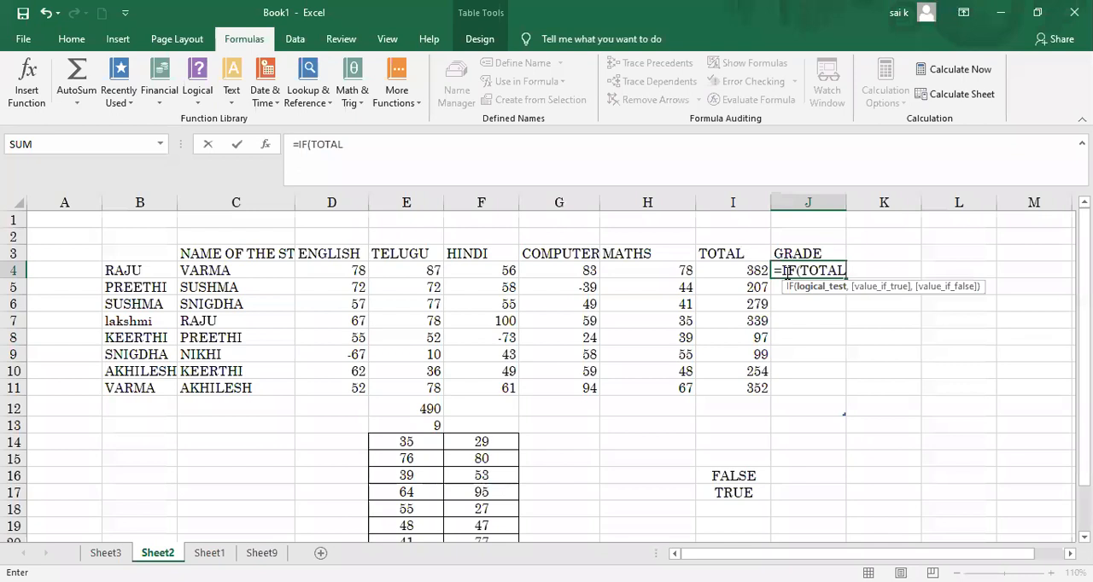
{"action": "type", "text": ">=400,\"A\""}
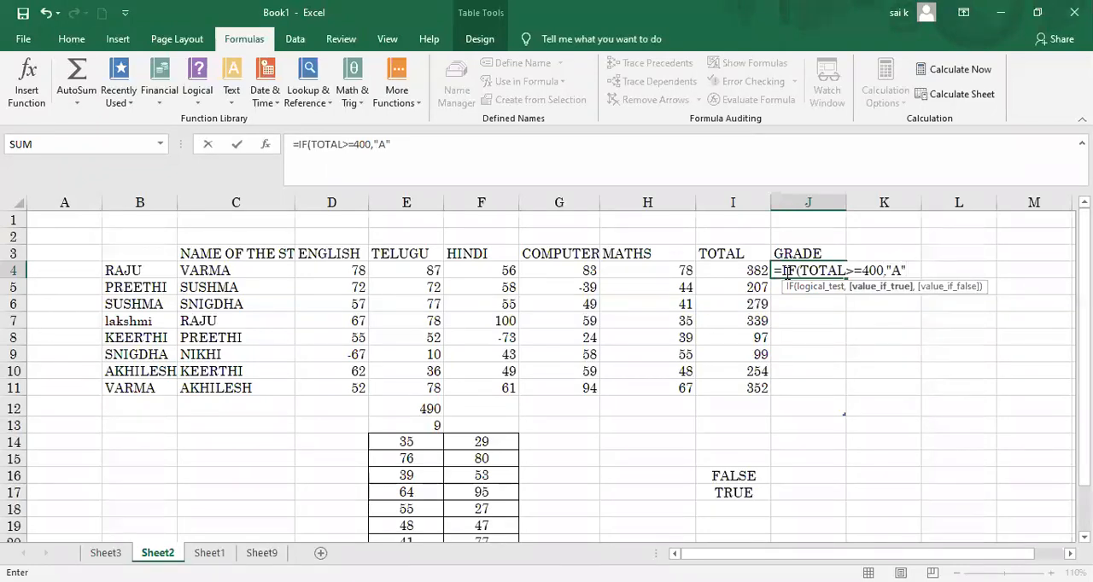
{"action": "type", "text": ","}
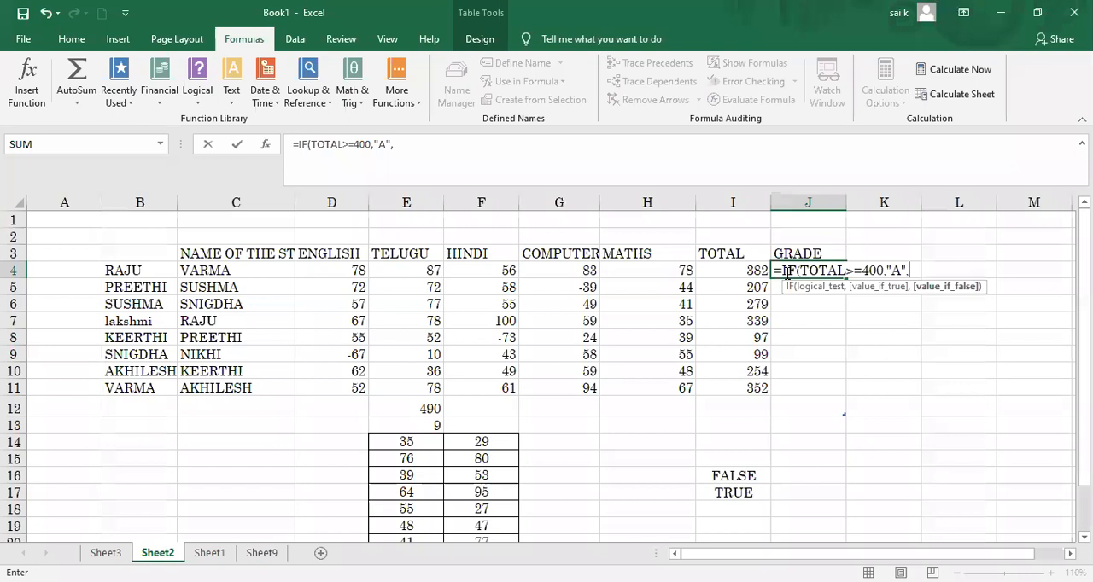
{"action": "type", "text": "\"B\")"}
Step: Complete J4 as =IF(TOTAL>=400,"A","B"), enter it, and autofit the width of column J
{"action": "key", "text": "Return"}
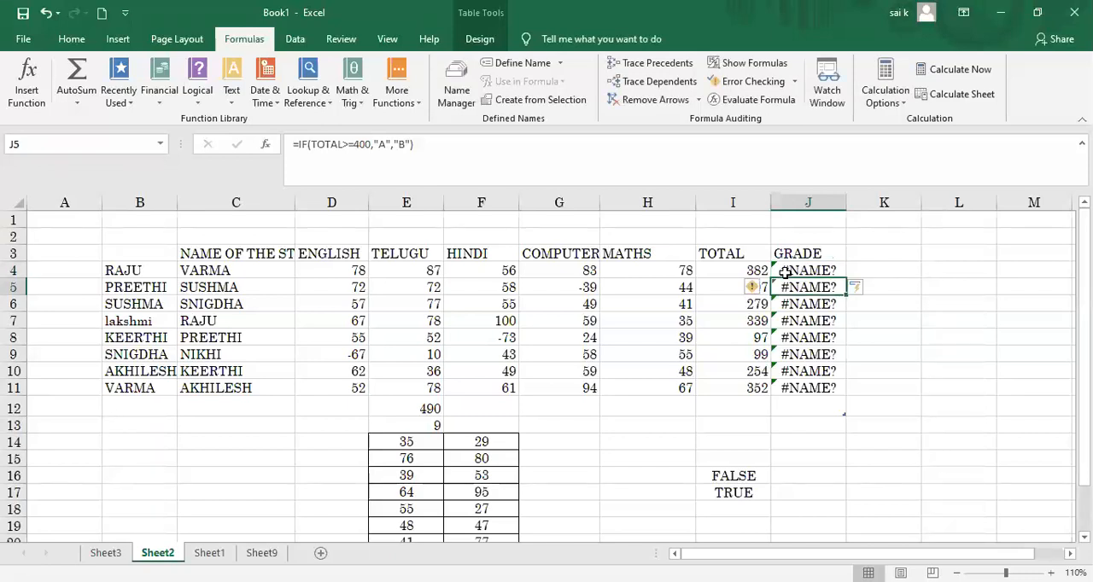
{"action": "double_click", "coordinate": [848, 209]}
Step: Delete column J with the GRADE heading and formulas, then select the first TOTAL cell, I4
{"action": "left_click", "coordinate": [800, 272]}
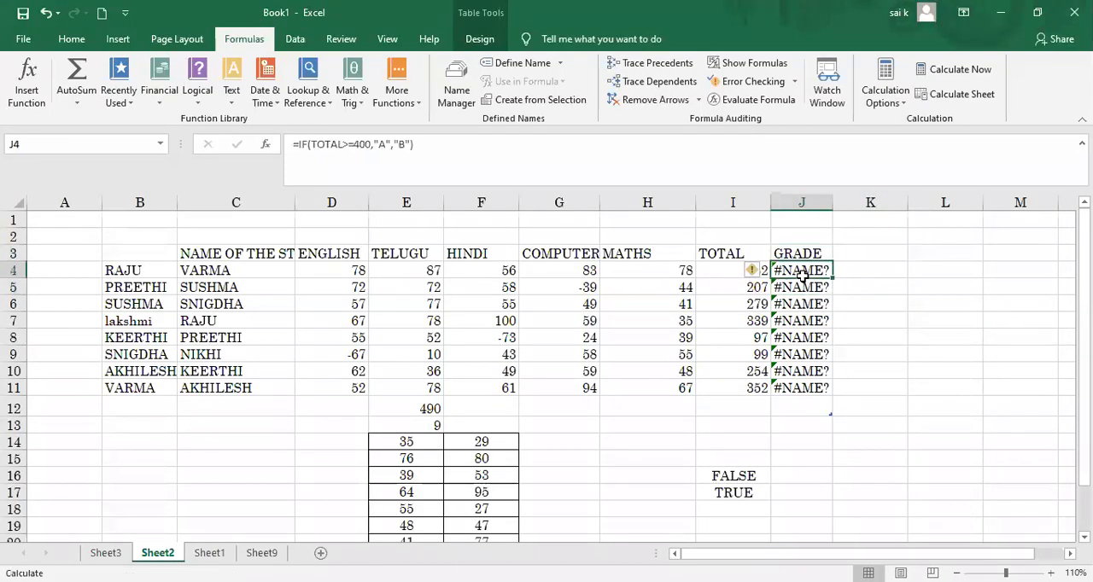
{"action": "left_click", "coordinate": [806, 202]}
{"action": "right_click", "coordinate": [807, 203]}
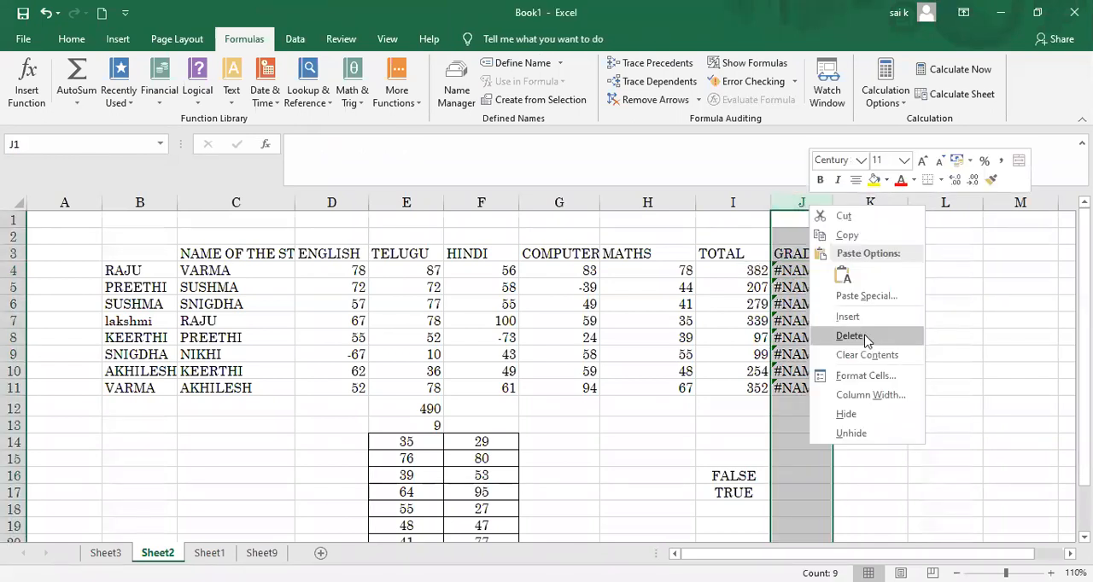
{"action": "left_click", "coordinate": [865, 340]}
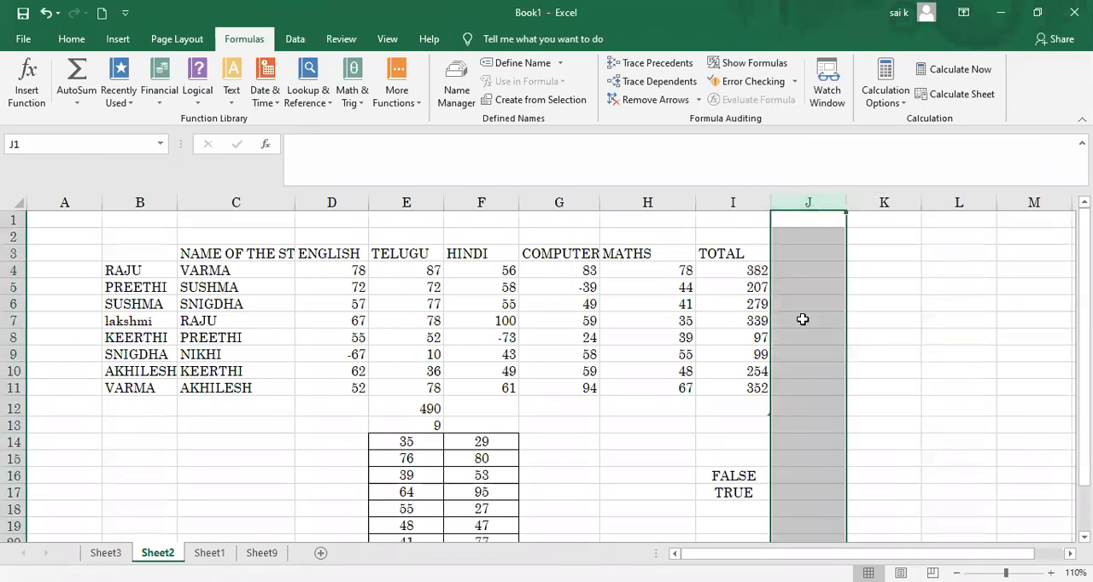
{"action": "left_click", "coordinate": [744, 274]}
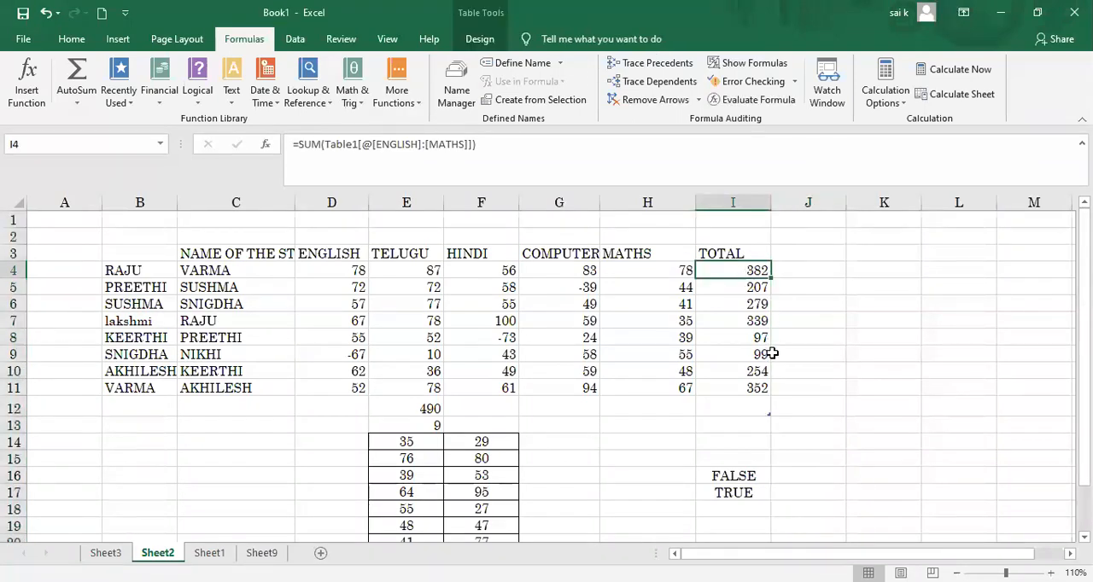
Step: Enter the sample values 1 in L7 and 0 in L8, outside the marks table
{"action": "left_click", "coordinate": [922, 321]}
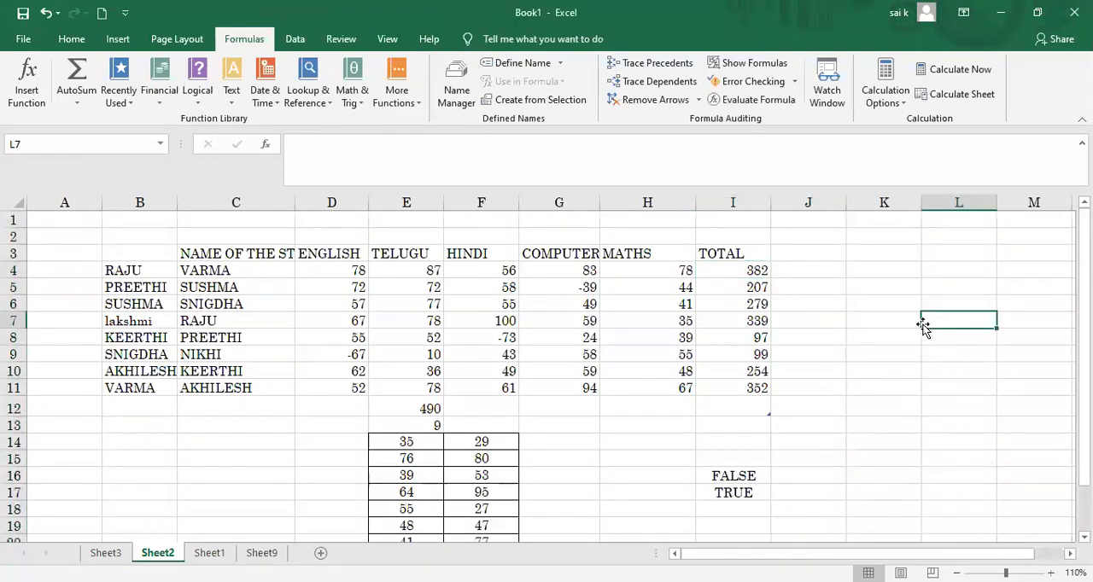
{"action": "type", "text": "1"}
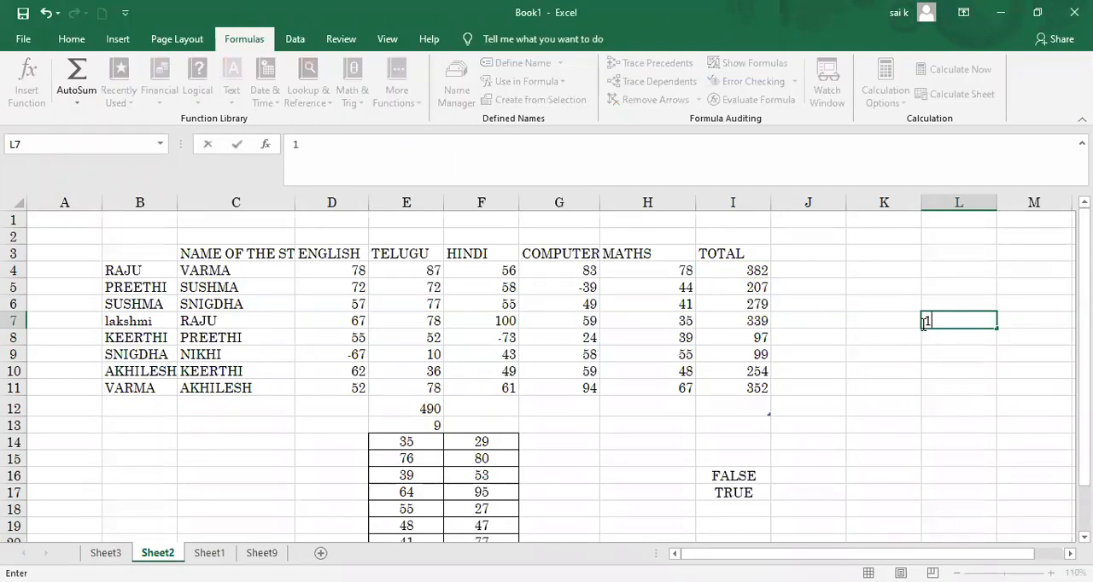
{"action": "key", "text": "Return"}
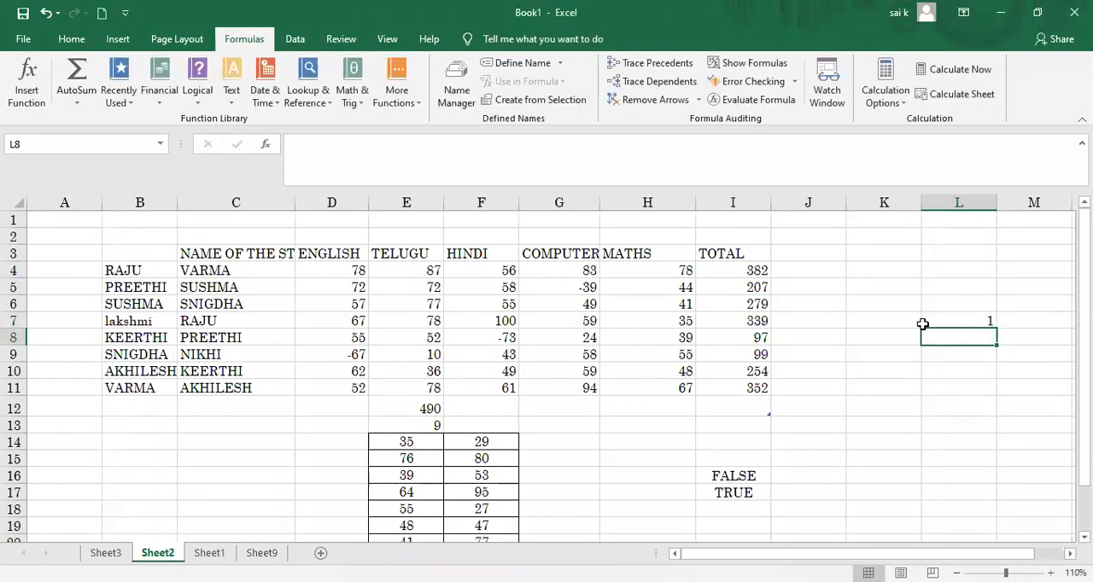
{"action": "type", "text": "0"}
{"action": "key", "text": "Tab"}
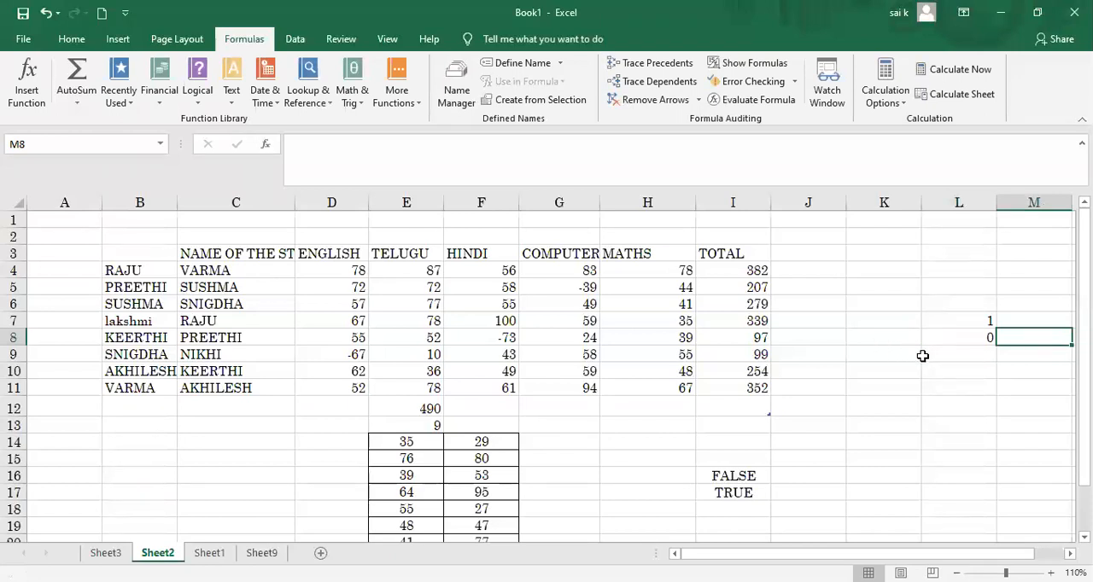
Step: Enter =IF without arguments in L9 and clear the cell again
{"action": "left_click", "coordinate": [923, 358]}
{"action": "type", "text": "=IF"}
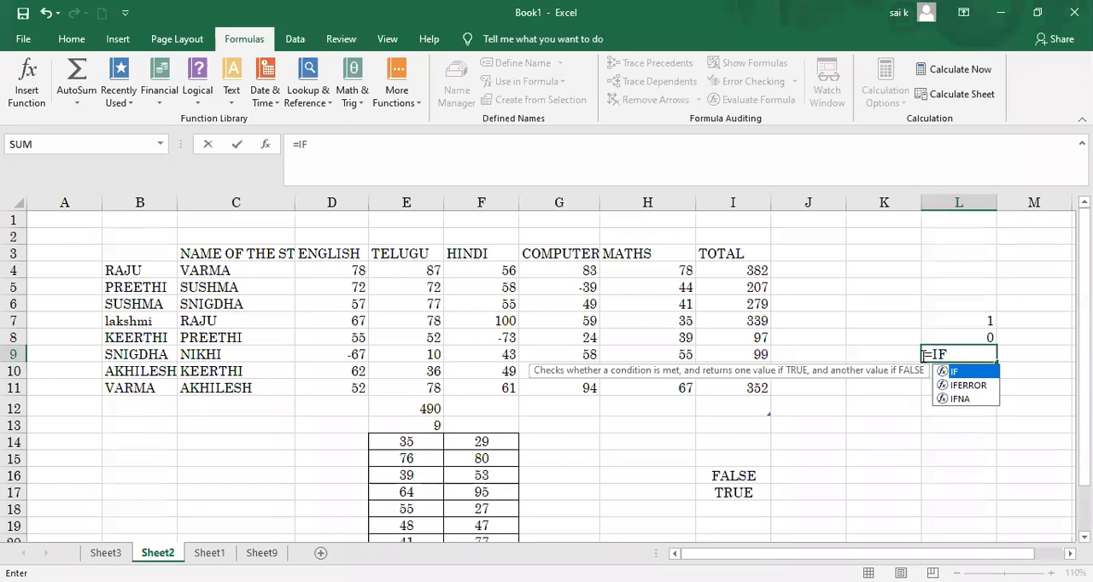
{"action": "left_click", "coordinate": [922, 355]}
{"action": "left_click", "coordinate": [923, 357]}
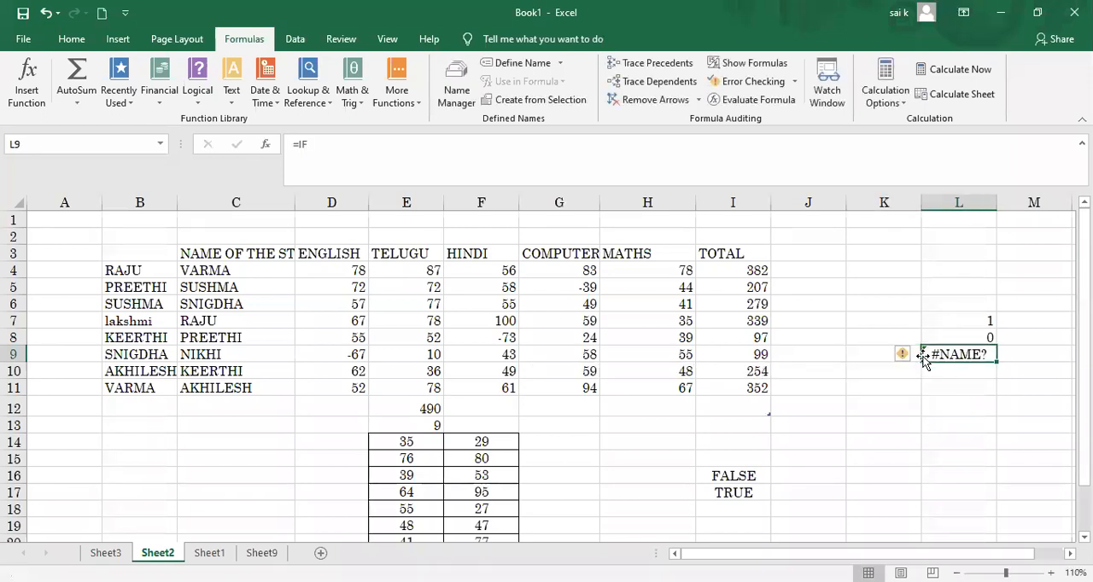
{"action": "key", "text": "BackSpace"}
Step: Try to enter =IF(L7) in L9, using only the cell L7 as the logical test
{"action": "type", "text": "="}
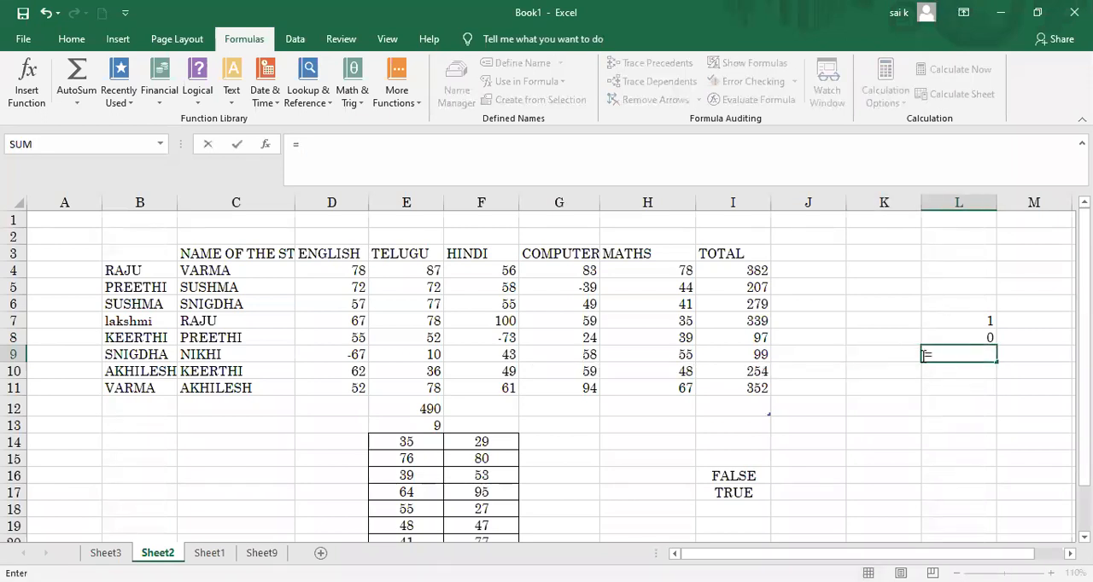
{"action": "type", "text": "IF("}
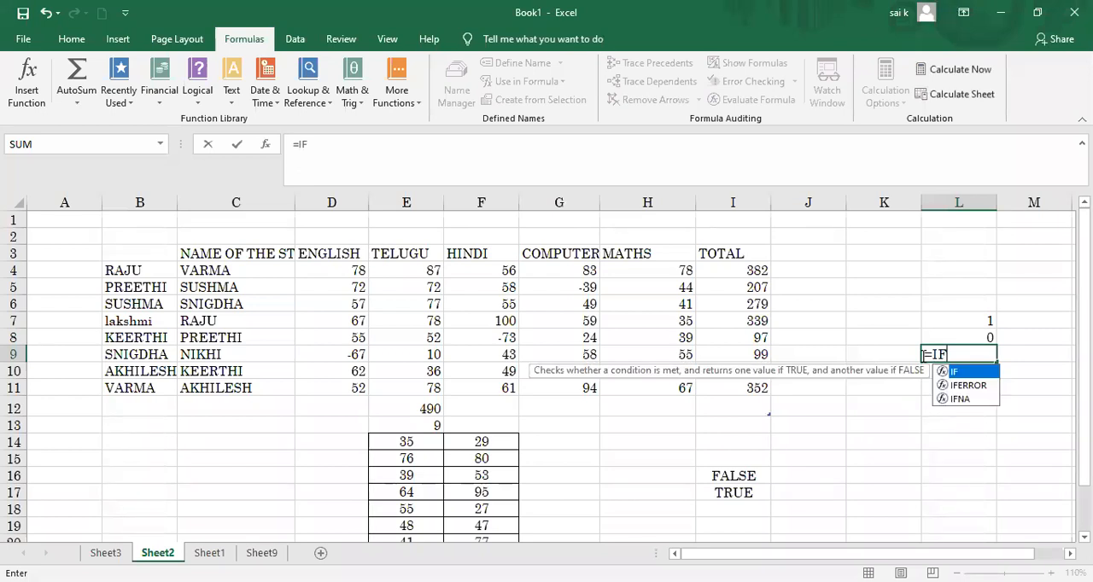
{"action": "left_click", "coordinate": [971, 326]}
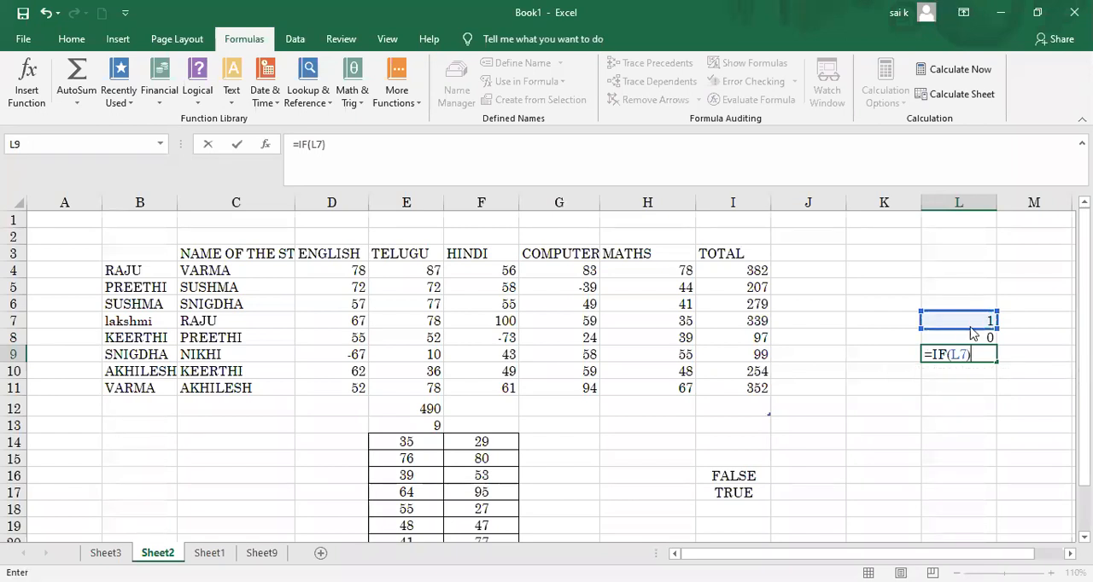
{"action": "key", "text": "Return"}
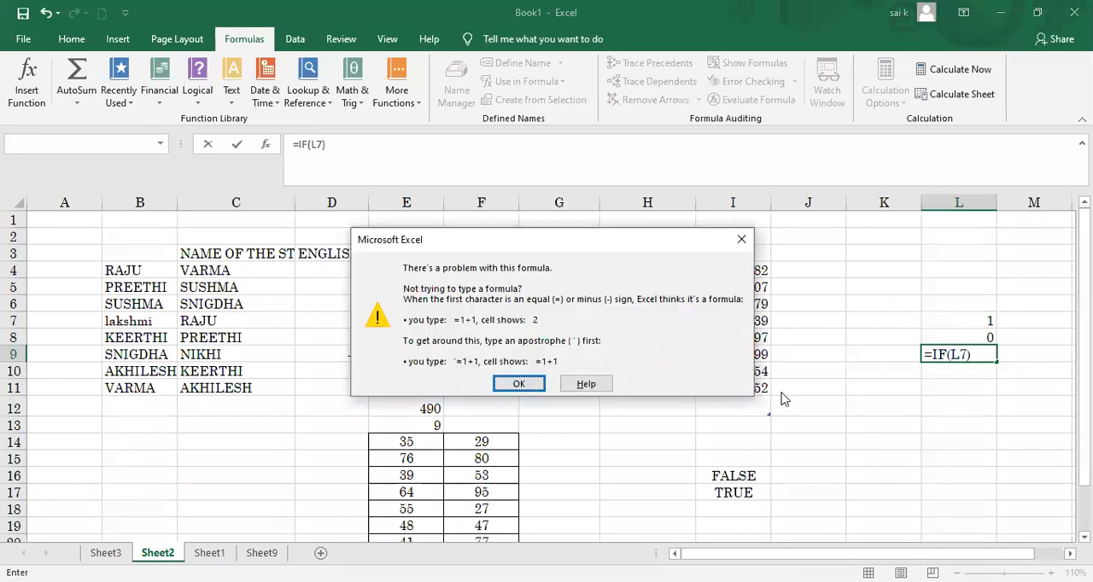
{"action": "left_click", "coordinate": [520, 384]}
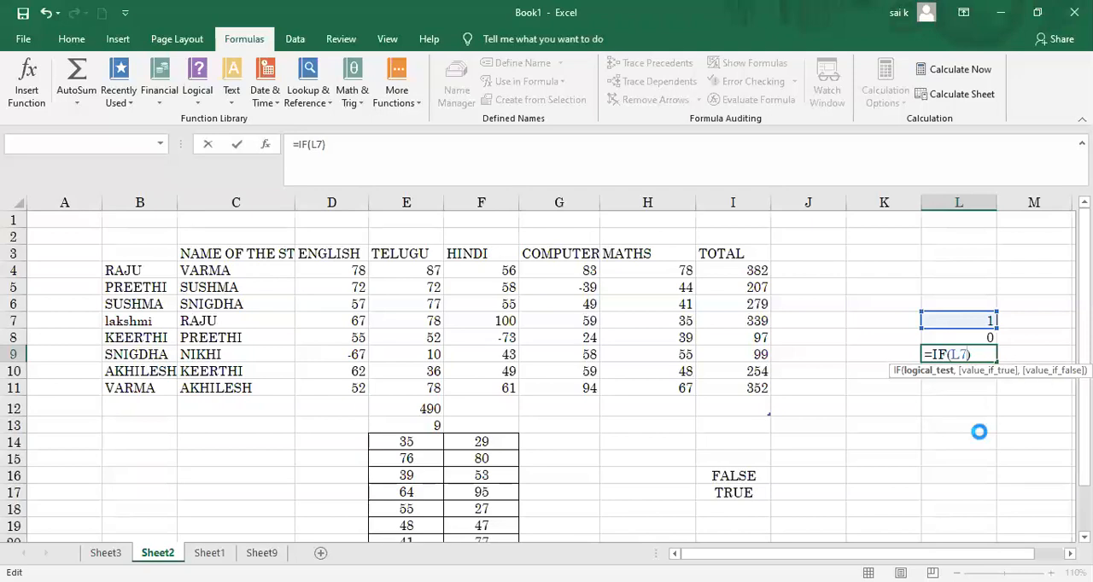
{"action": "key", "text": "Return"}
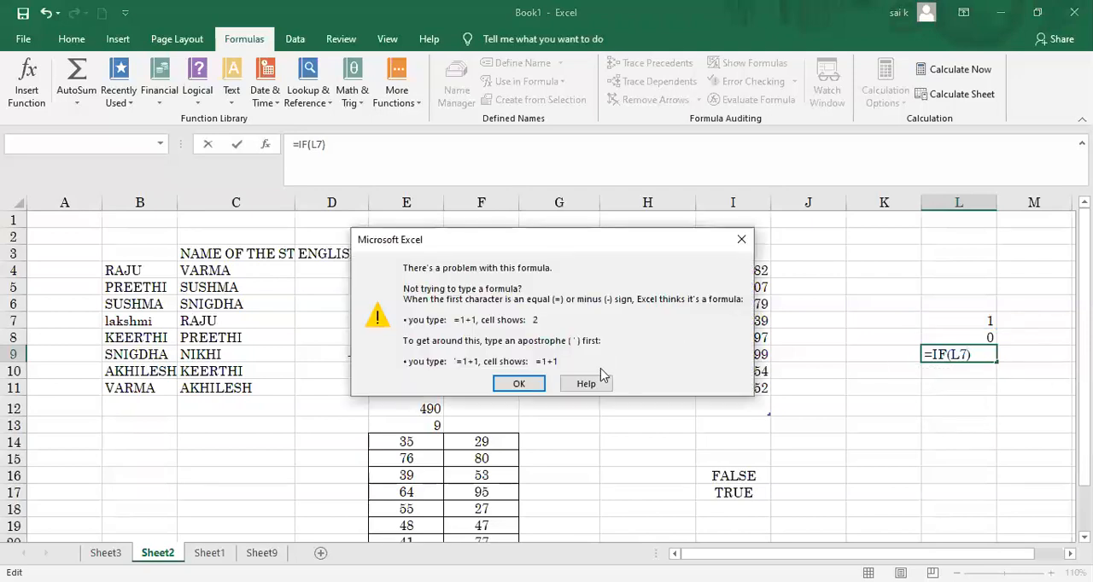
{"action": "left_click", "coordinate": [743, 240]}
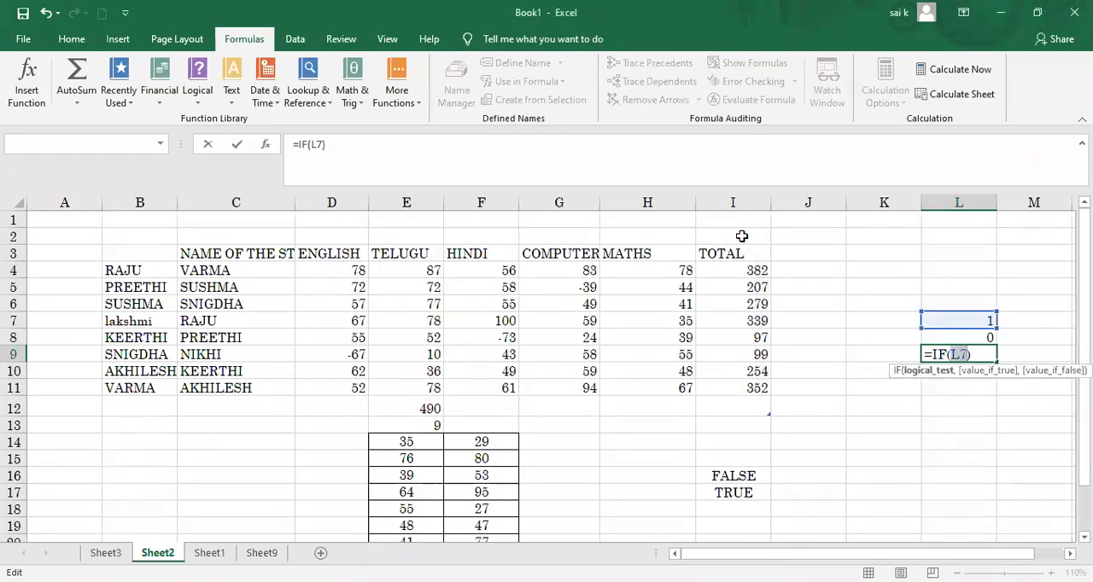
Step: Try to enter =IF(J4) in L9, using only the blank cell beside the first total as the logical test
{"action": "left_click", "coordinate": [336, 272]}
{"action": "left_click_drag", "start_coordinate": [344, 282], "coordinate": [351, 388]}
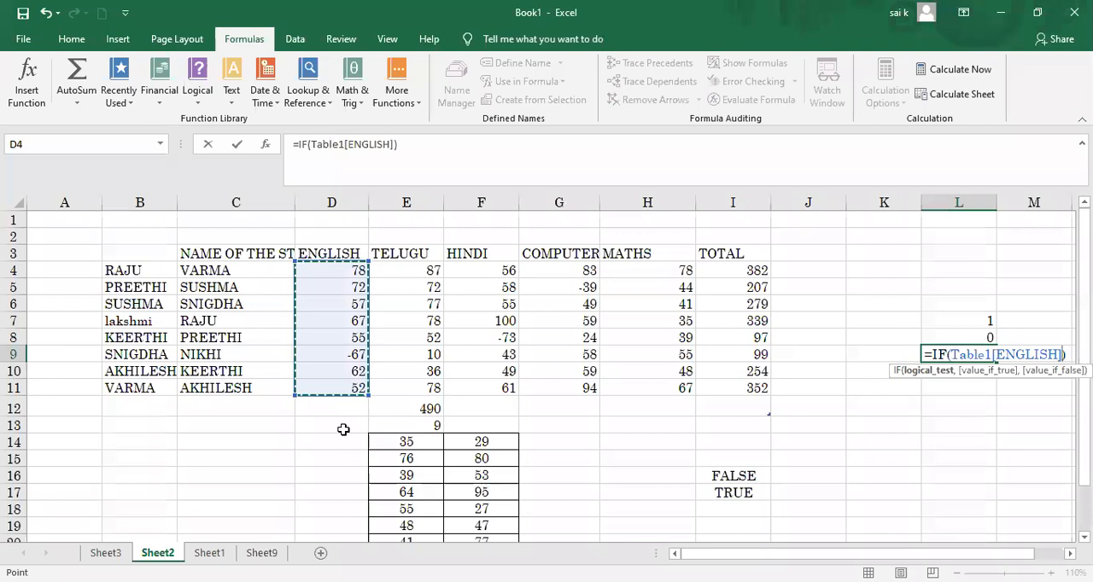
{"action": "left_click", "coordinate": [816, 272]}
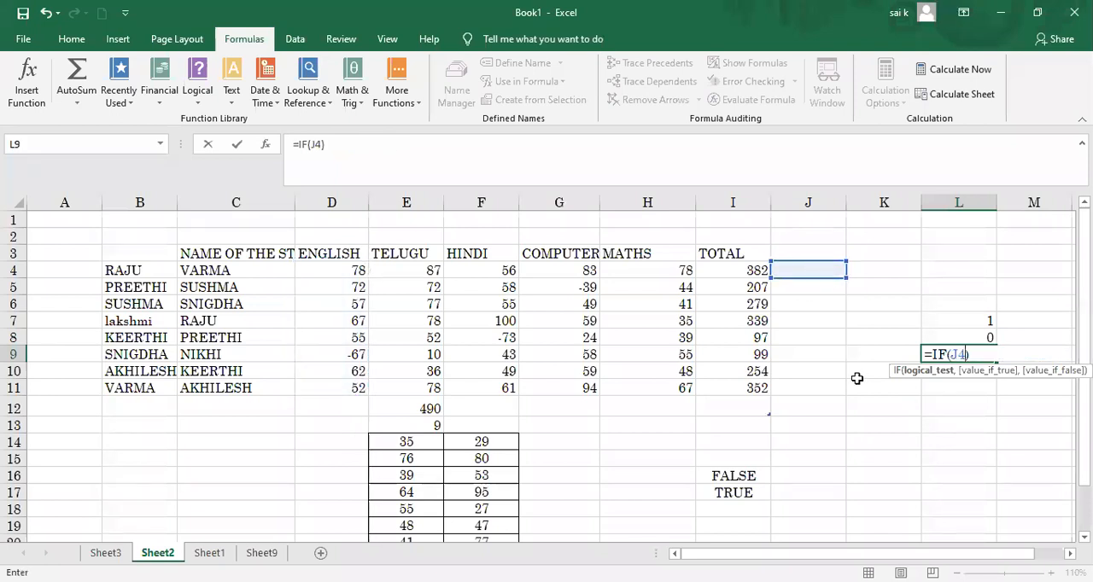
{"action": "key", "text": "Return"}
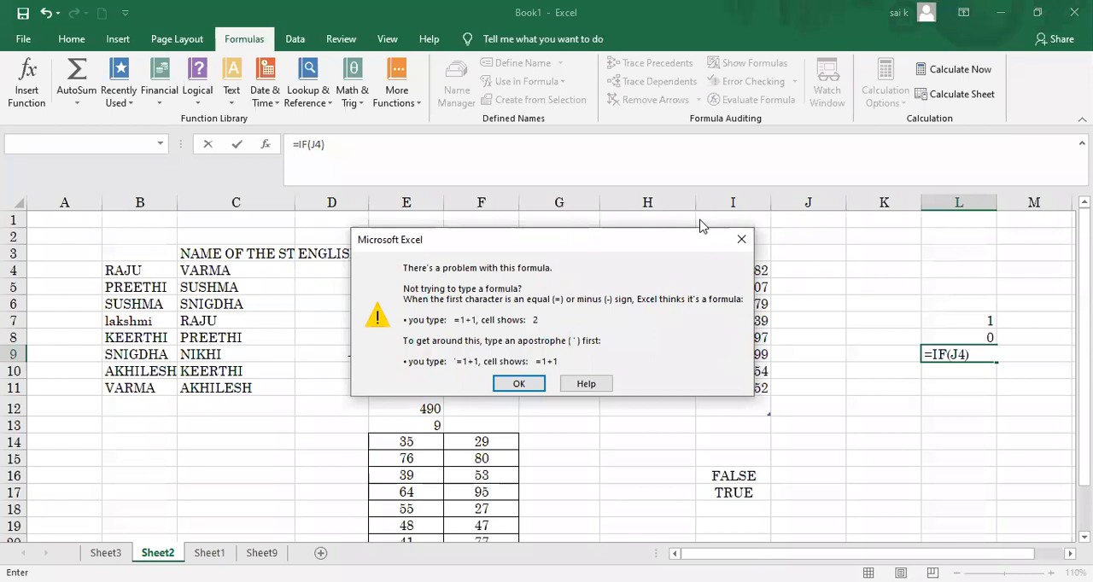
{"action": "left_click", "coordinate": [741, 239]}
Step: Try to enter =IF(I15:I1) in L9, using only that cell range as the logical test
{"action": "left_click", "coordinate": [734, 458]}
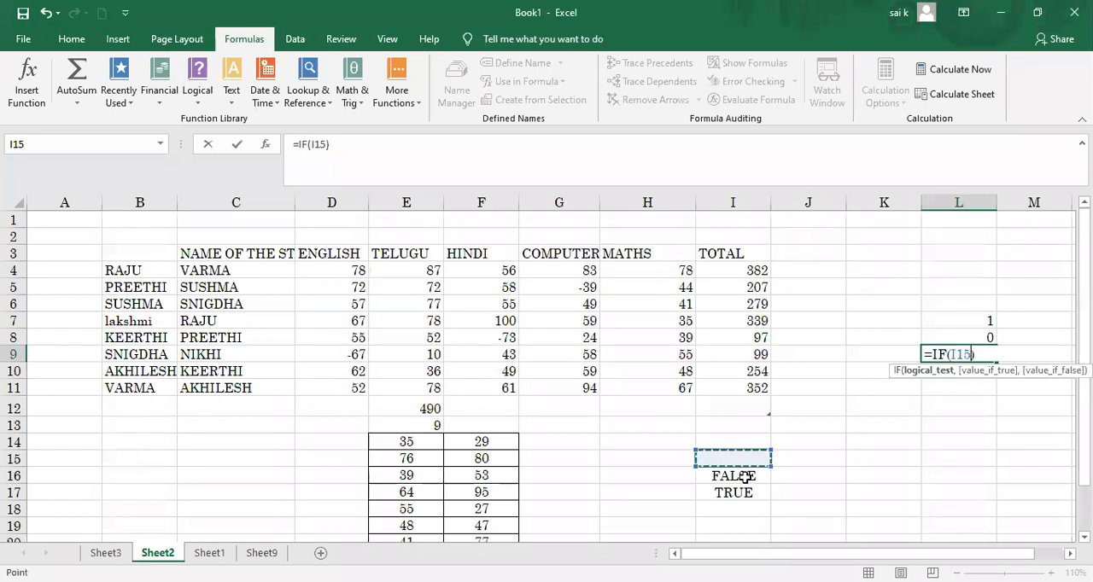
{"action": "left_click_drag", "start_coordinate": [745, 477], "coordinate": [746, 486]}
{"action": "key", "text": "BackSpace"}
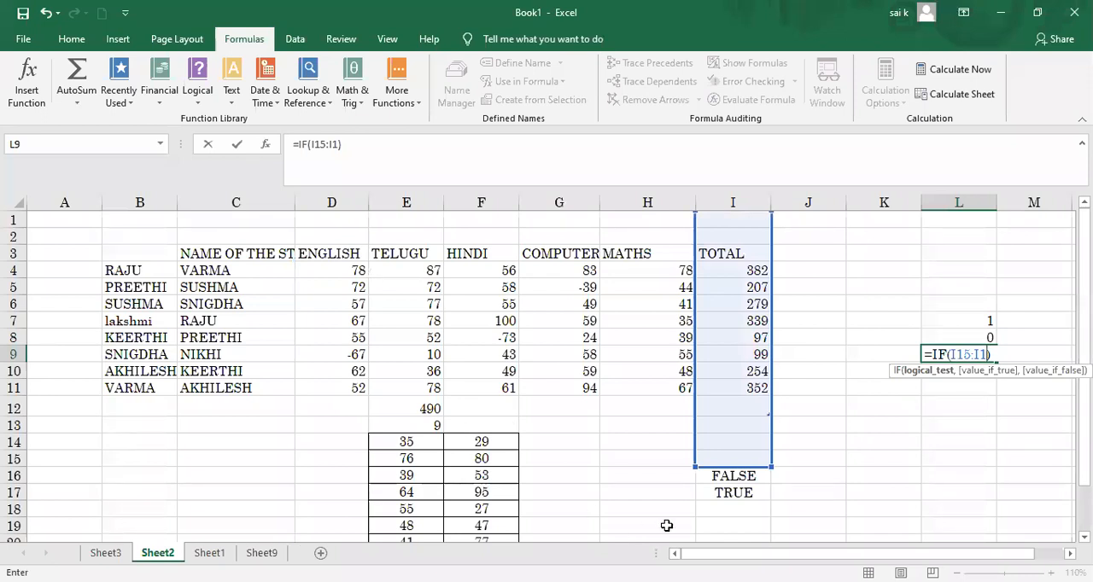
{"action": "key", "text": "Return"}
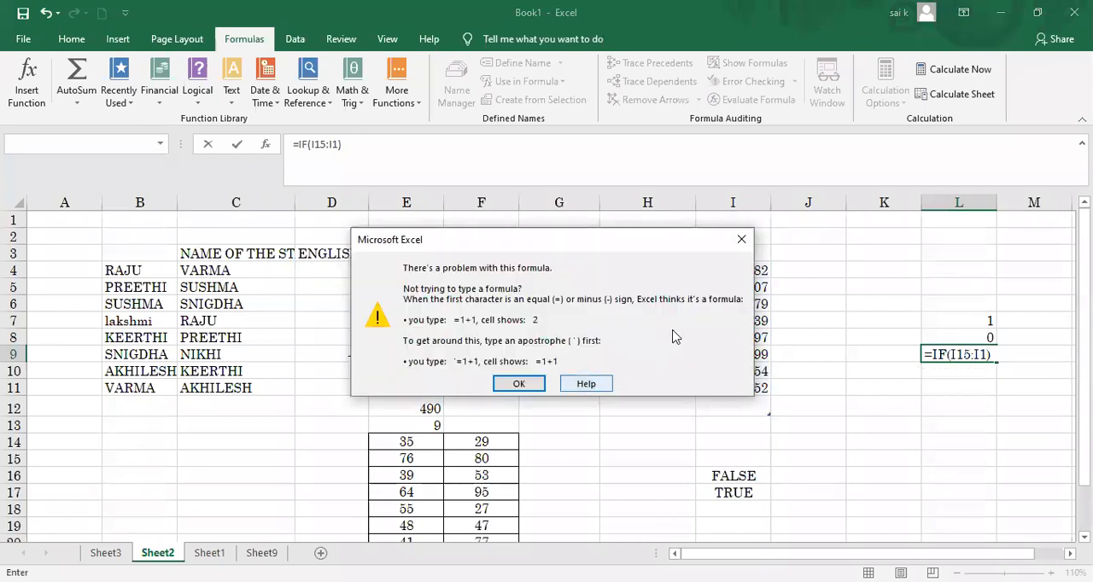
{"action": "left_click", "coordinate": [740, 241]}
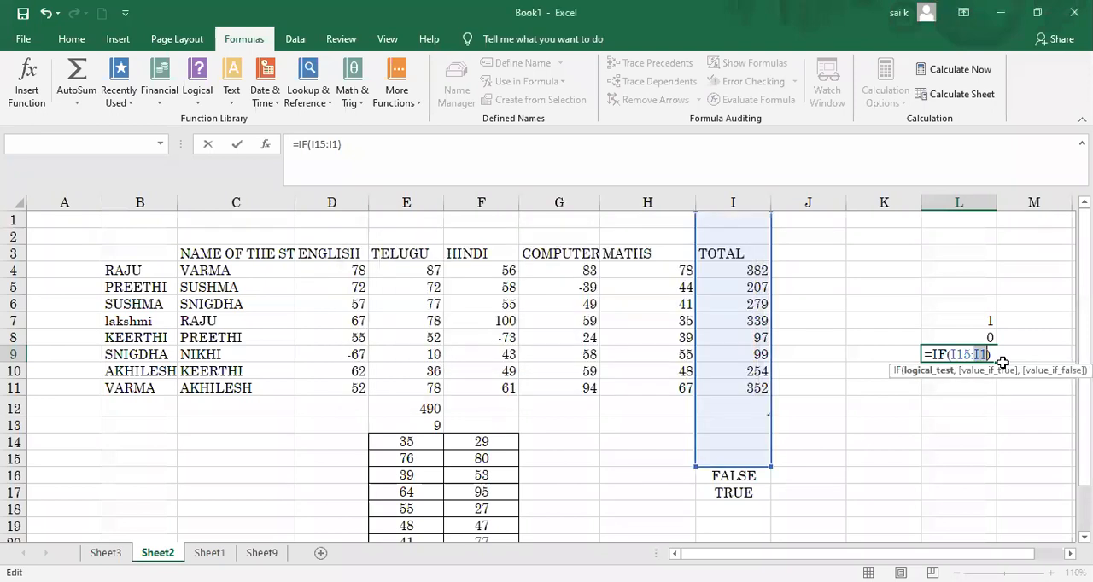
{"action": "left_click", "coordinate": [950, 401]}
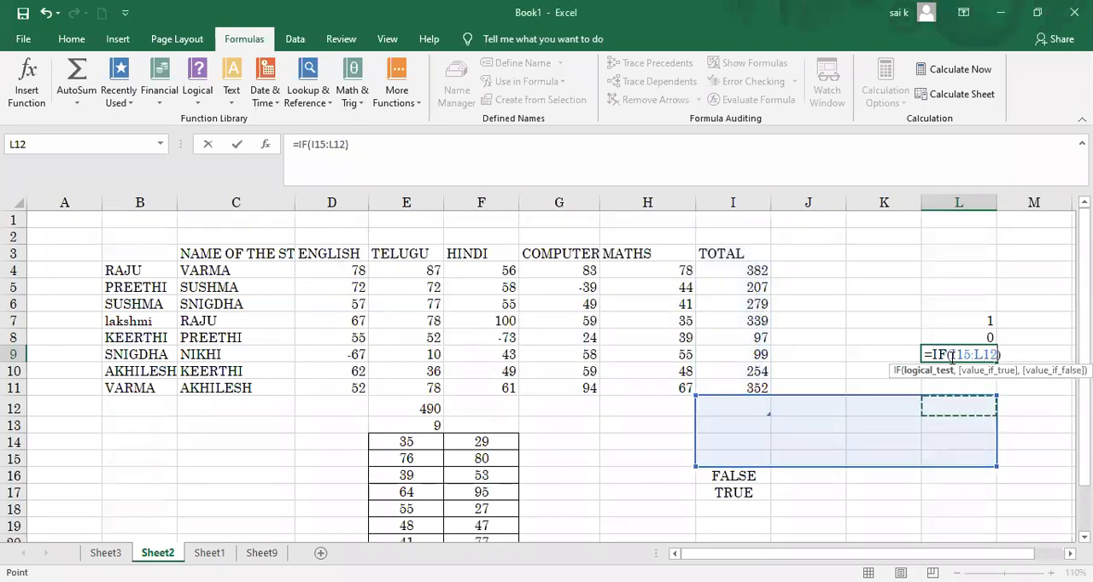
{"action": "left_click", "coordinate": [951, 205]}
{"action": "left_click", "coordinate": [950, 208]}
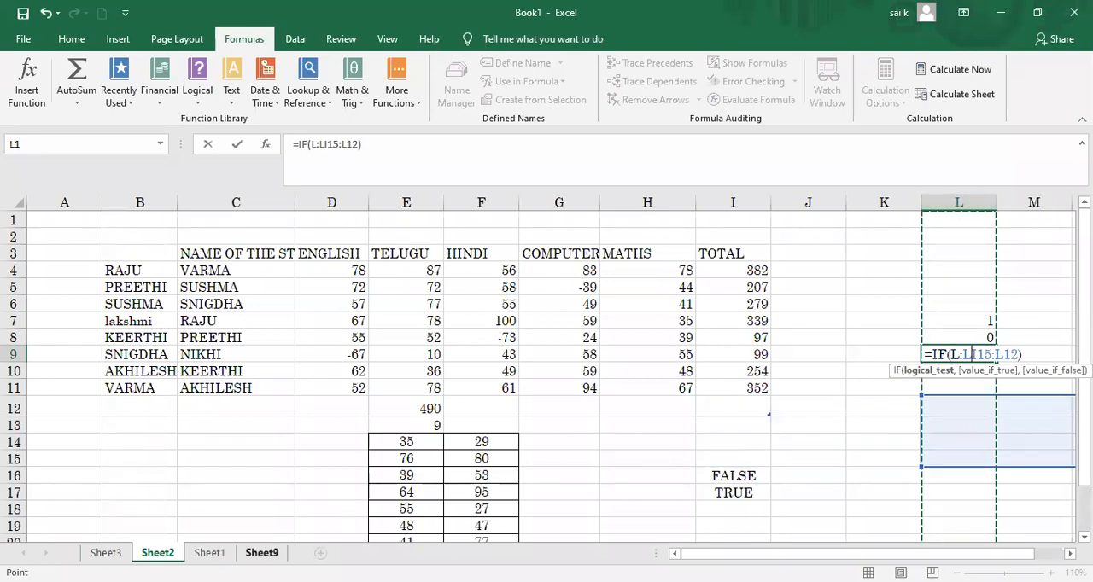
{"action": "left_click", "coordinate": [261, 553]}
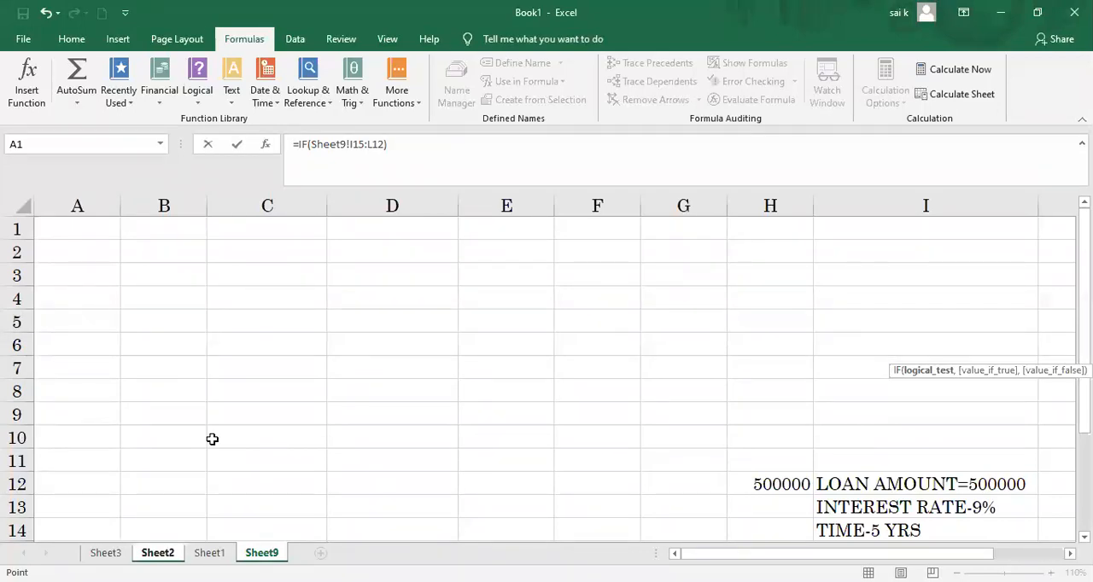
{"action": "left_click", "coordinate": [198, 98]}
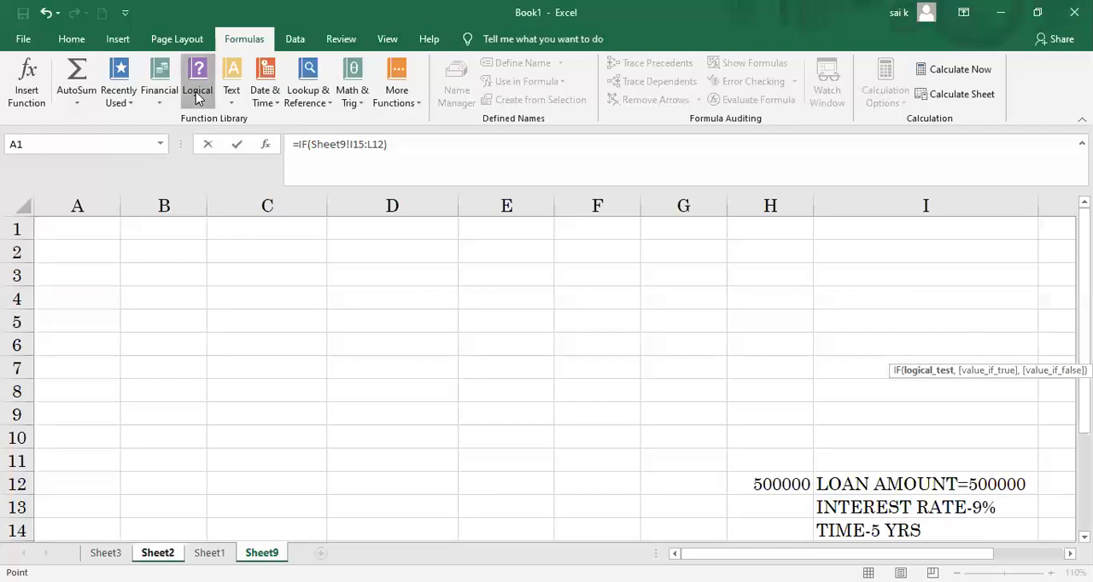
{"action": "left_click", "coordinate": [369, 324]}
{"action": "left_click", "coordinate": [250, 283]}
{"action": "left_click", "coordinate": [275, 294]}
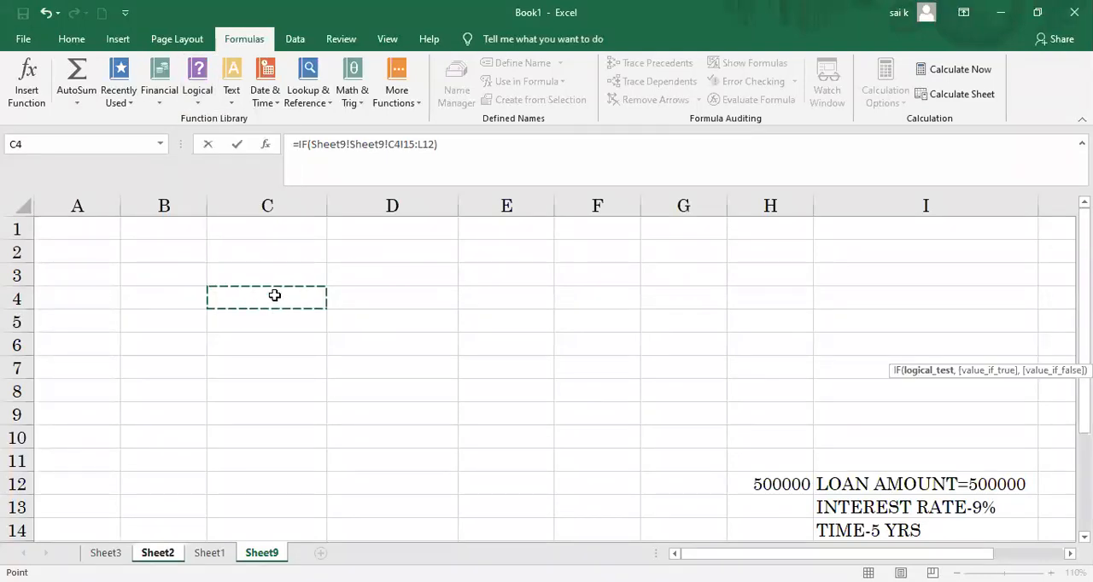
Step: Try to apply Clear All to cell M3 on Sheet1 while the IF formula is still being edited
{"action": "left_click", "coordinate": [211, 553]}
{"action": "left_click", "coordinate": [273, 384]}
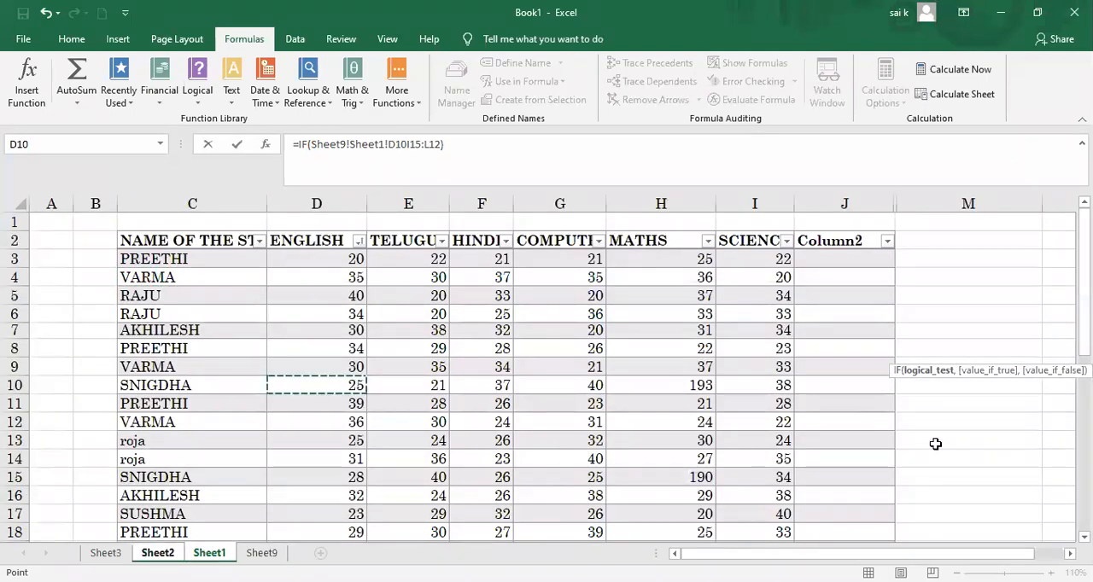
{"action": "left_click", "coordinate": [829, 198]}
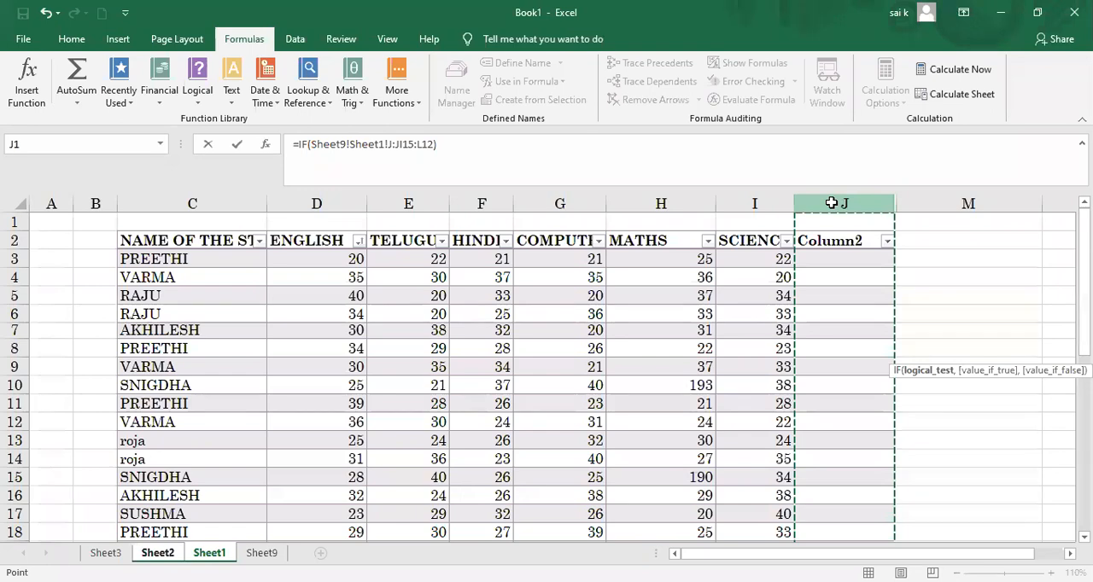
{"action": "left_click", "coordinate": [963, 260]}
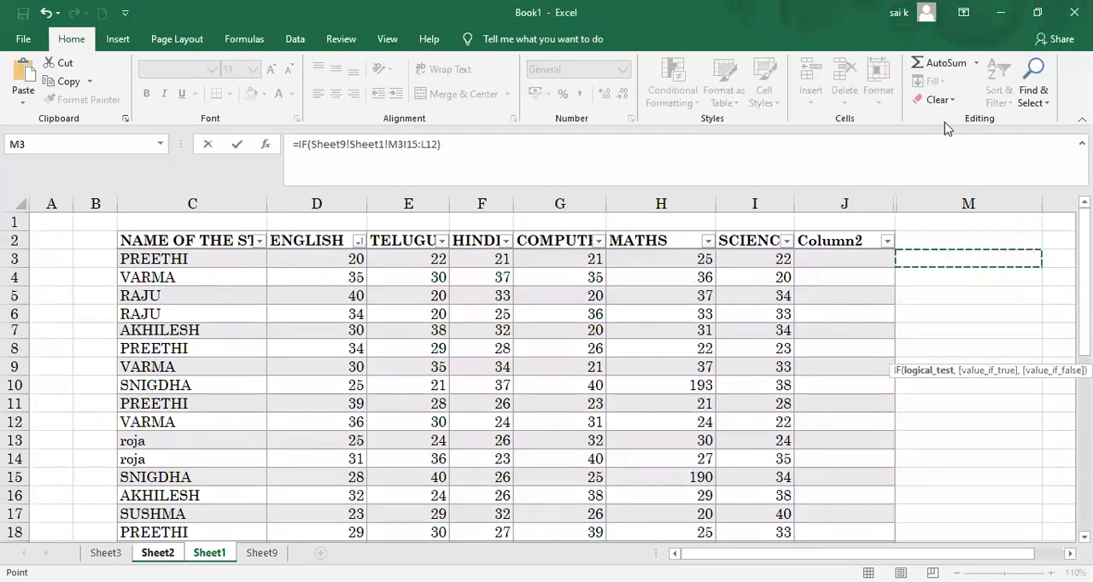
{"action": "left_click", "coordinate": [937, 99]}
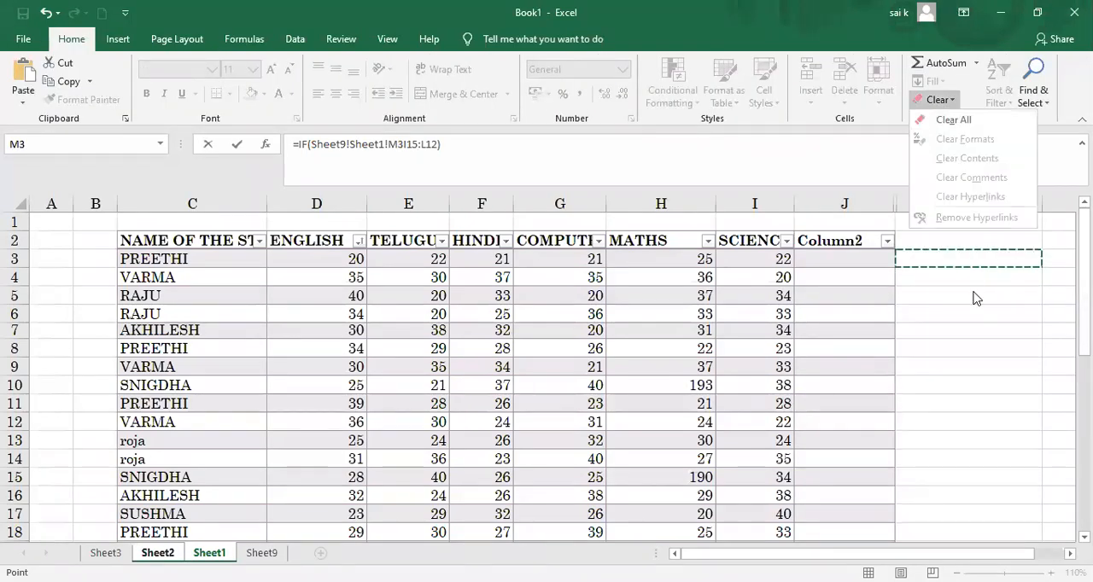
{"action": "left_click", "coordinate": [956, 99]}
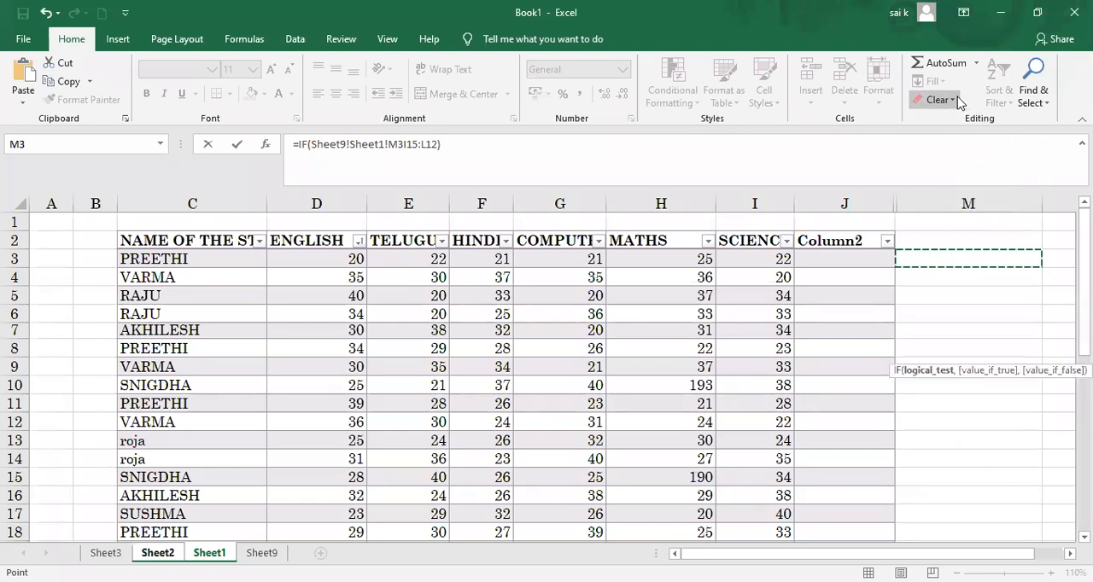
{"action": "left_click", "coordinate": [956, 98]}
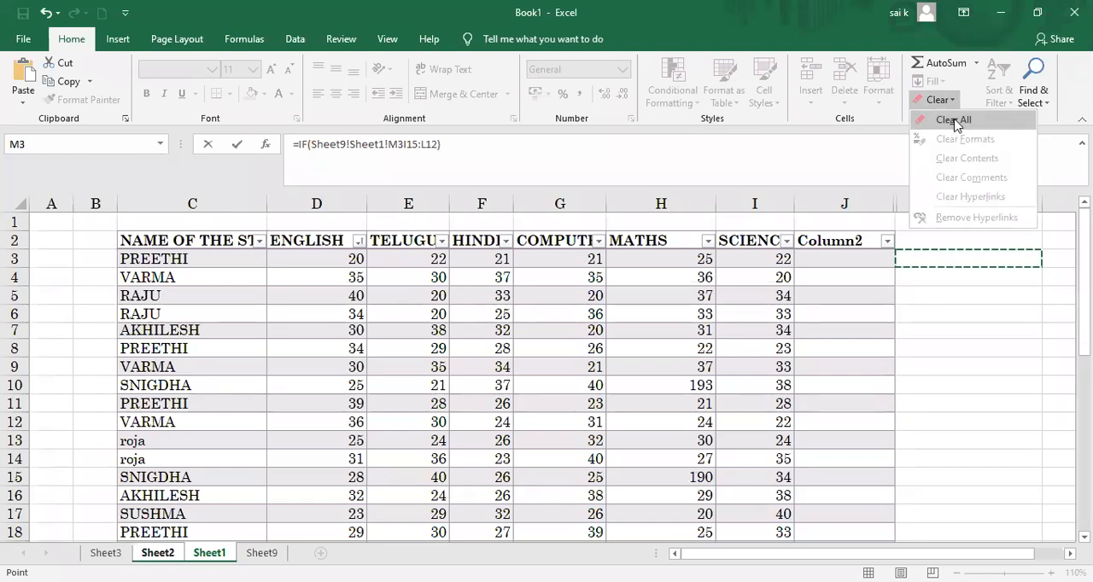
{"action": "left_click", "coordinate": [954, 120]}
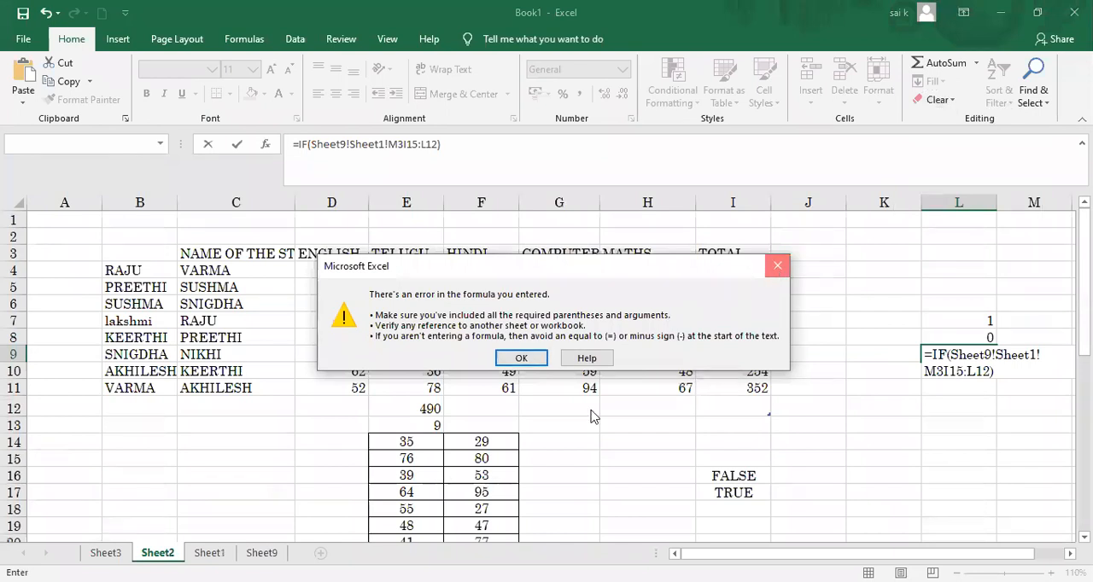
{"action": "key", "text": "Return"}
{"action": "left_click", "coordinate": [209, 553]}
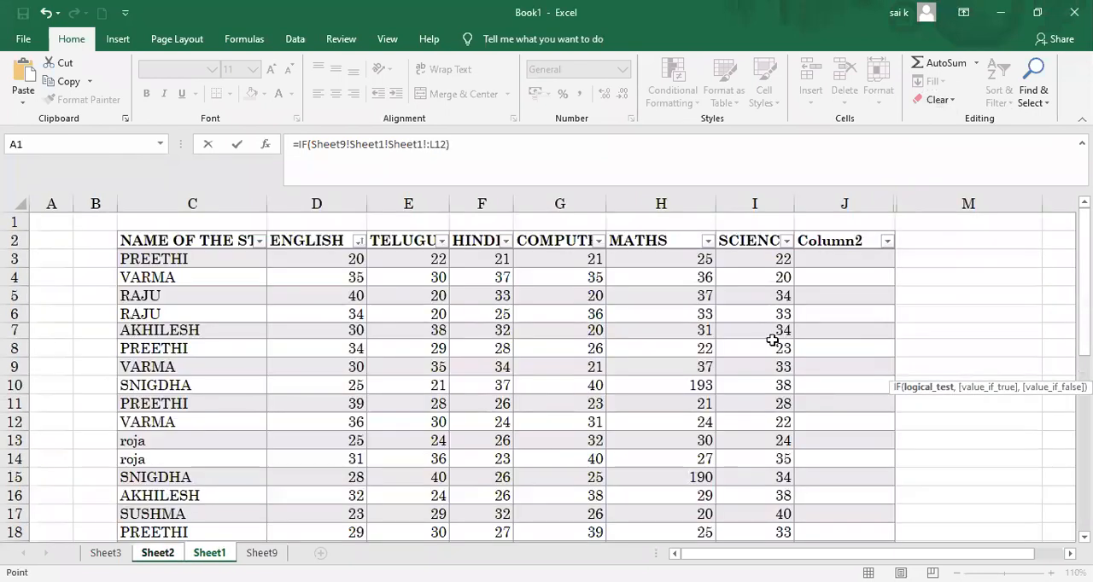
{"action": "left_click", "coordinate": [843, 205]}
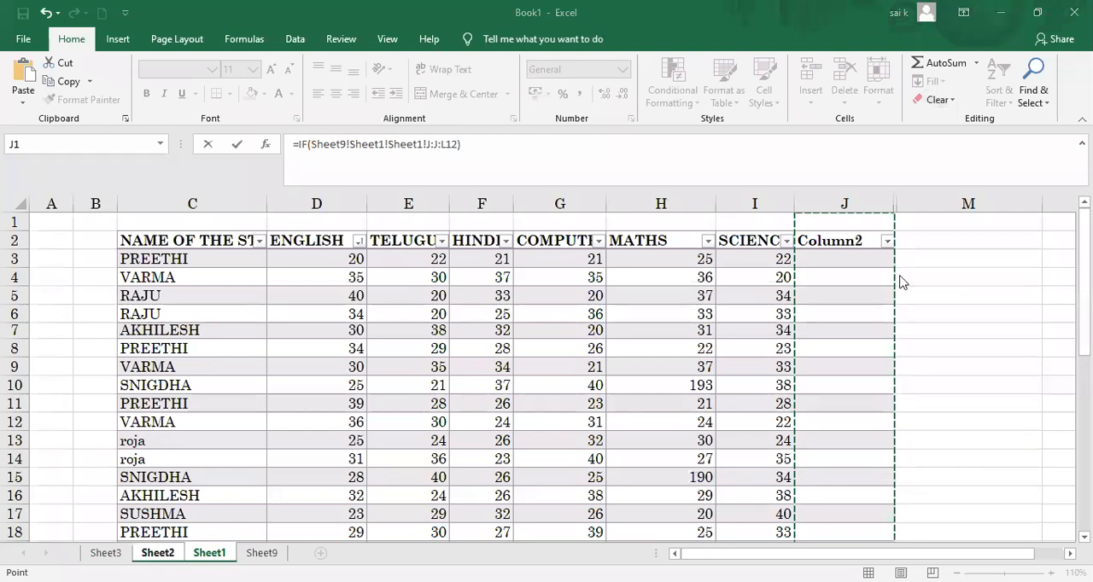
{"action": "left_click", "coordinate": [831, 201]}
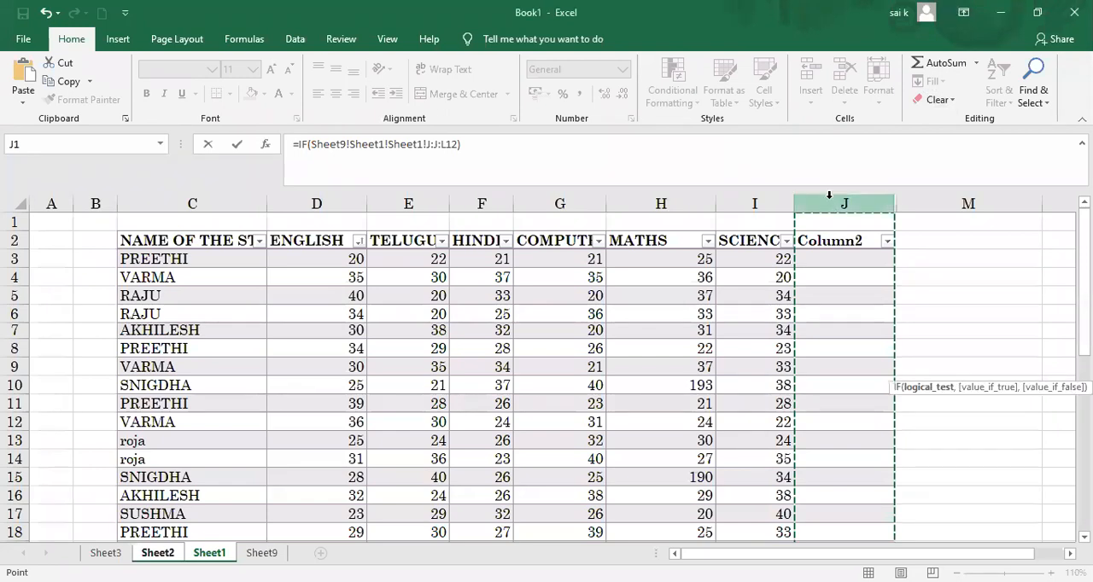
{"action": "left_click", "coordinate": [958, 252]}
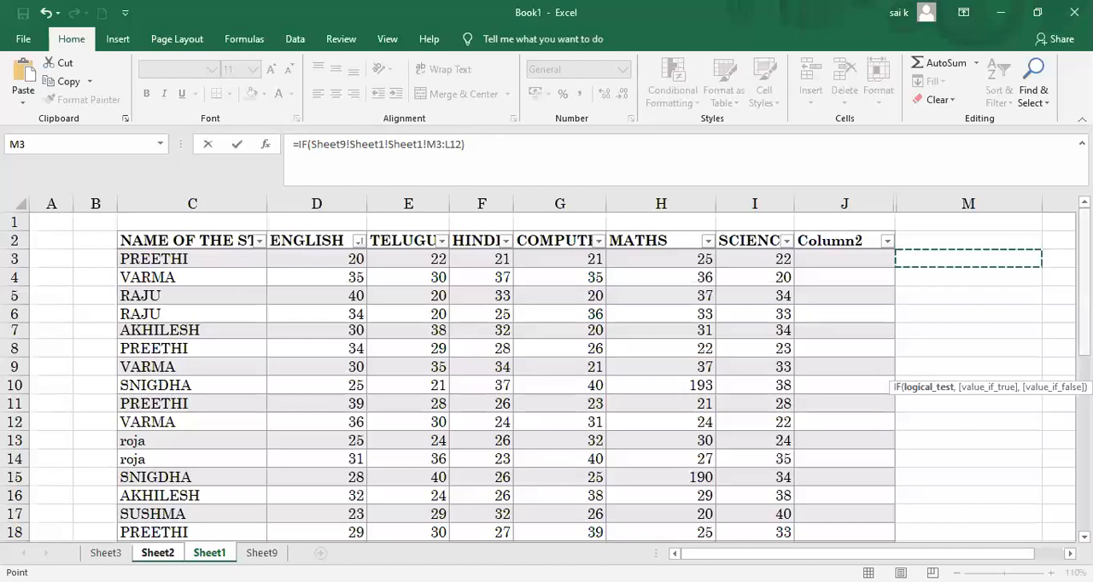
{"action": "scroll", "coordinate": [547, 375], "scroll_direction": "down", "scroll_amount": 6}
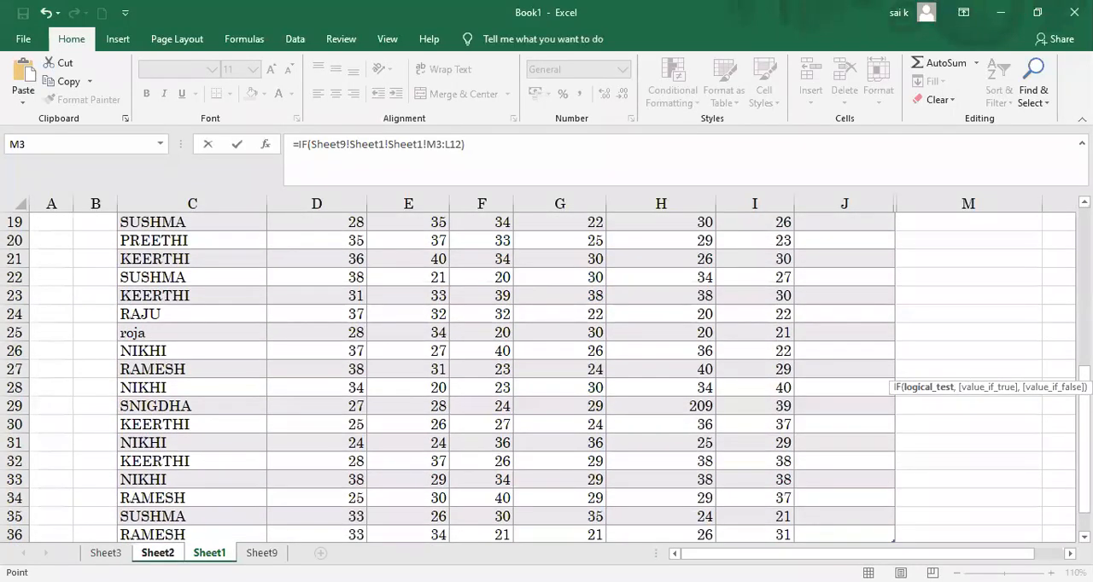
{"action": "left_click", "coordinate": [963, 369]}
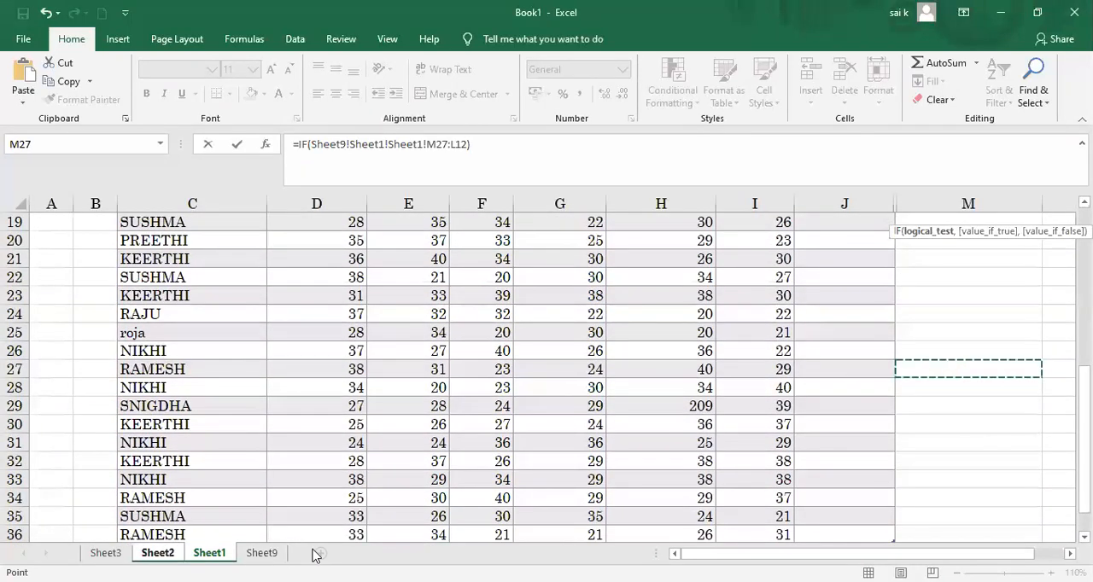
{"action": "left_click", "coordinate": [261, 553]}
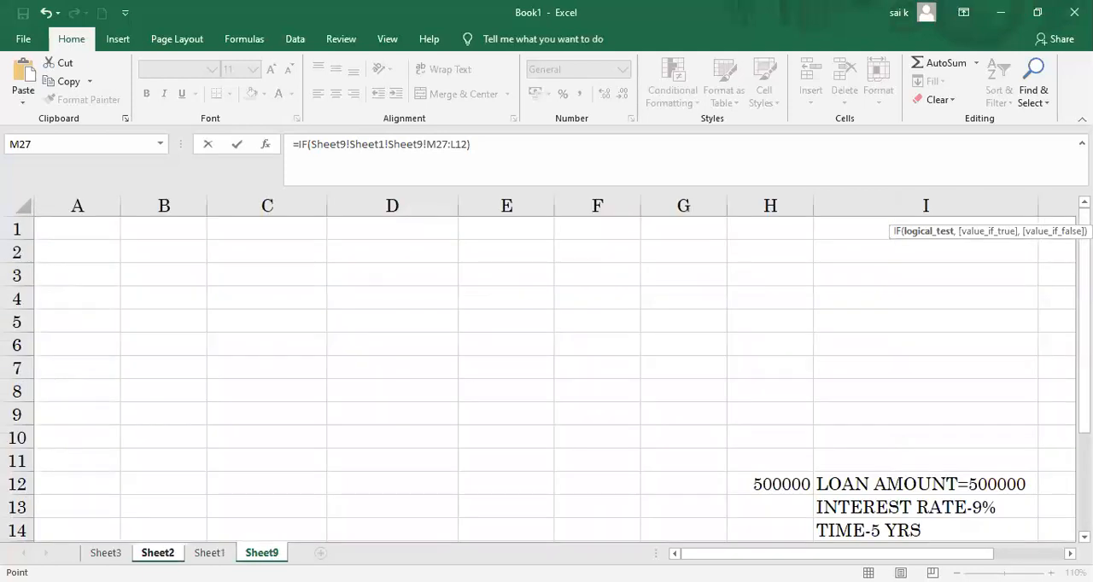
{"action": "left_click", "coordinate": [158, 553]}
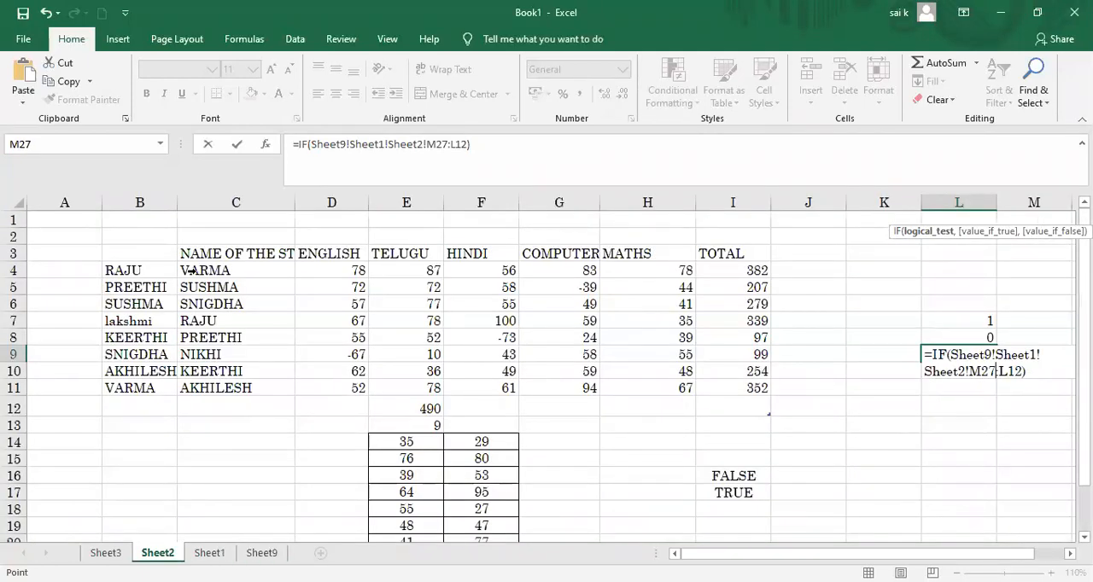
{"action": "left_click_drag", "start_coordinate": [190, 270], "coordinate": [734, 271]}
{"action": "left_click_drag", "start_coordinate": [200, 270], "coordinate": [320, 382]}
{"action": "key", "text": "Return"}
{"action": "left_click", "coordinate": [262, 553]}
{"action": "left_click", "coordinate": [168, 253]}
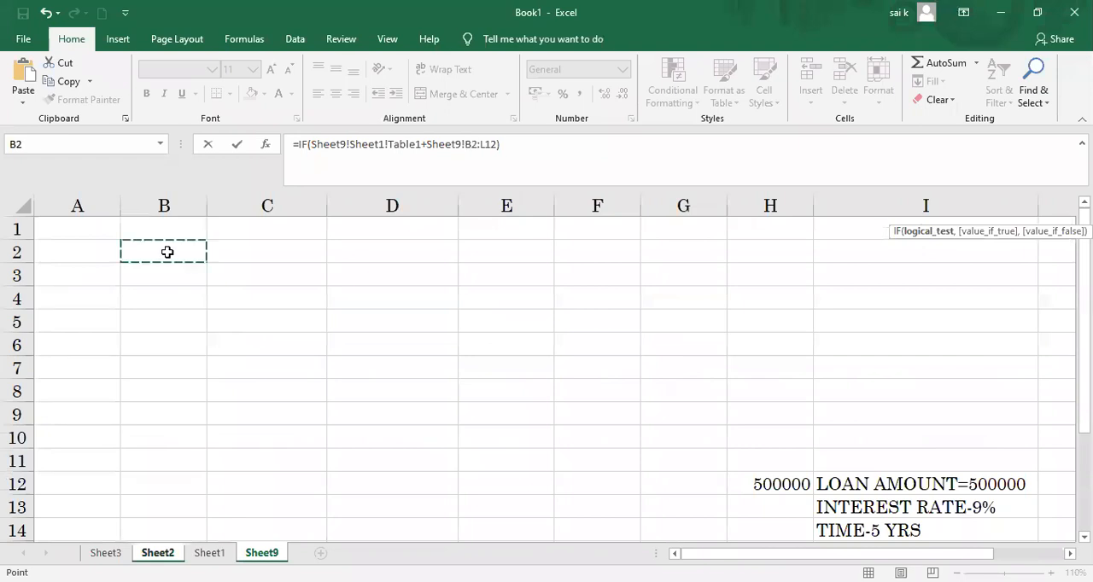
{"action": "left_click", "coordinate": [170, 553]}
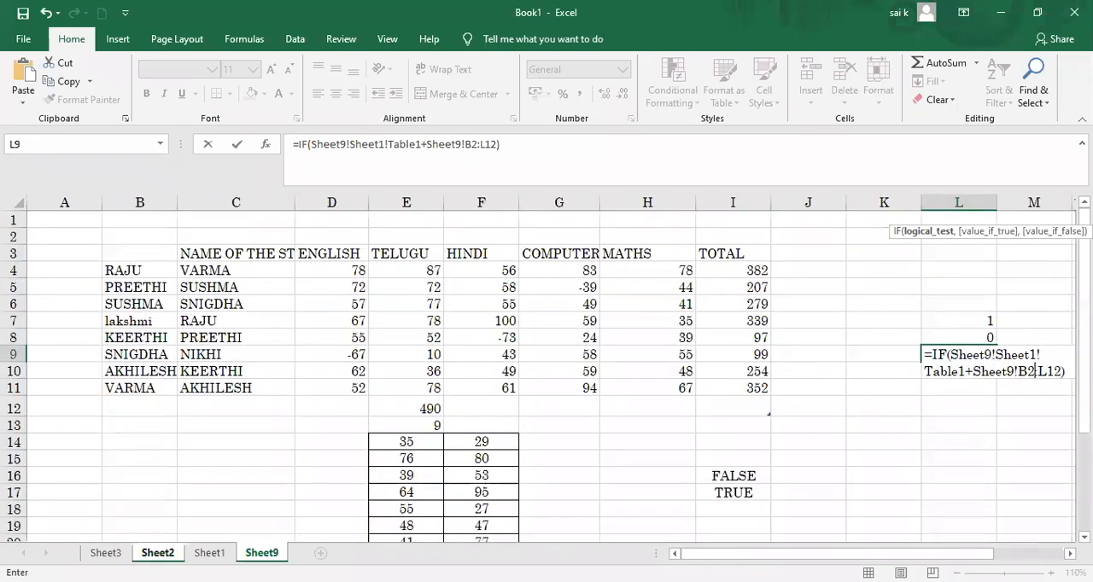
{"action": "key", "text": "Return"}
{"action": "left_click", "coordinate": [776, 267]}
{"action": "left_click", "coordinate": [861, 314]}
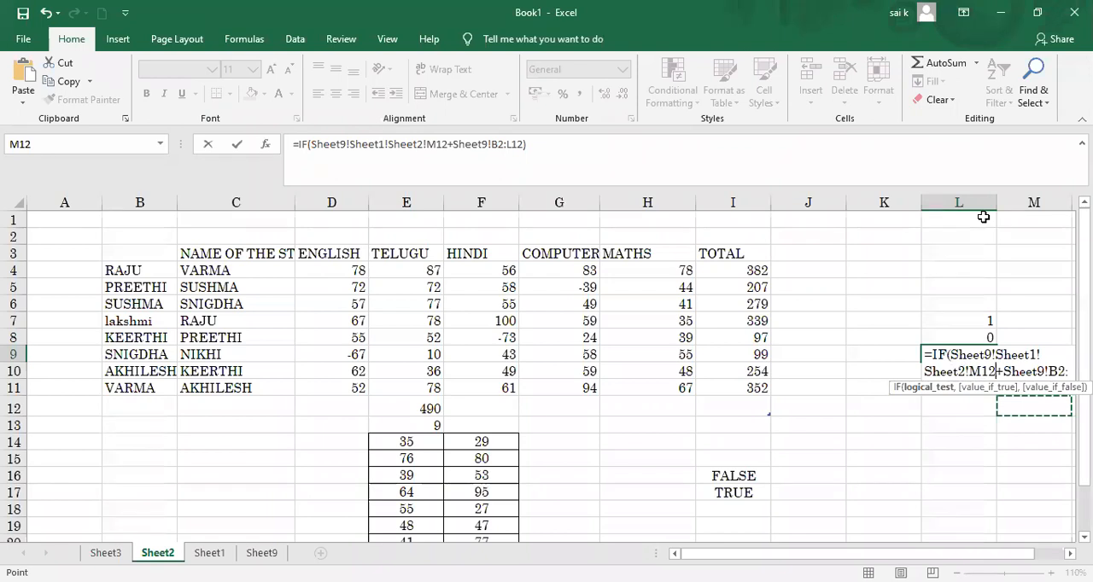
{"action": "key", "text": "Return"}
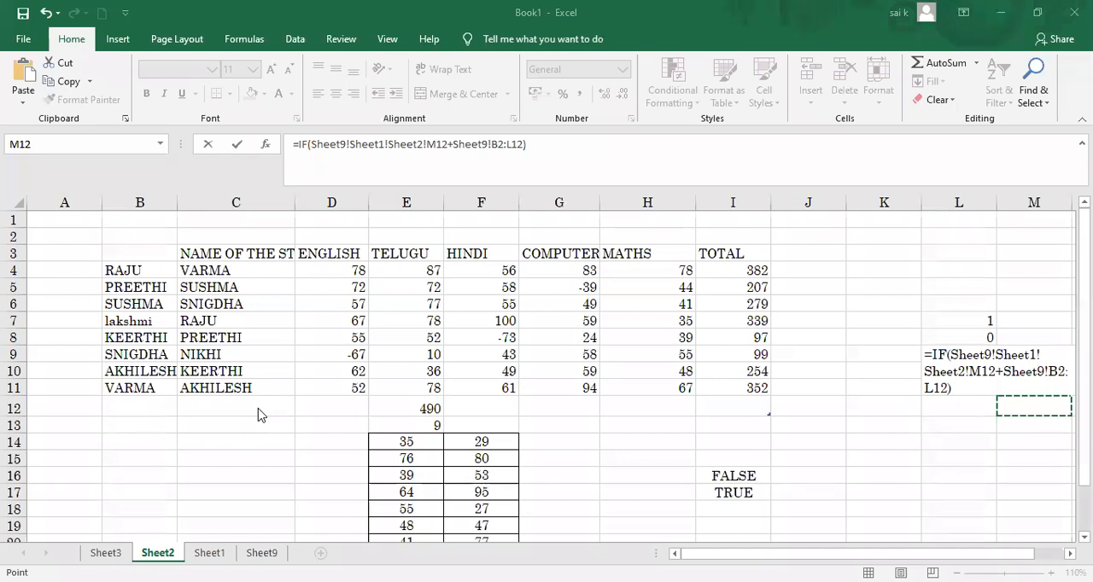
Step: Discard the faulty IF formula being edited in L9 on Sheet2
{"action": "left_click", "coordinate": [955, 197]}
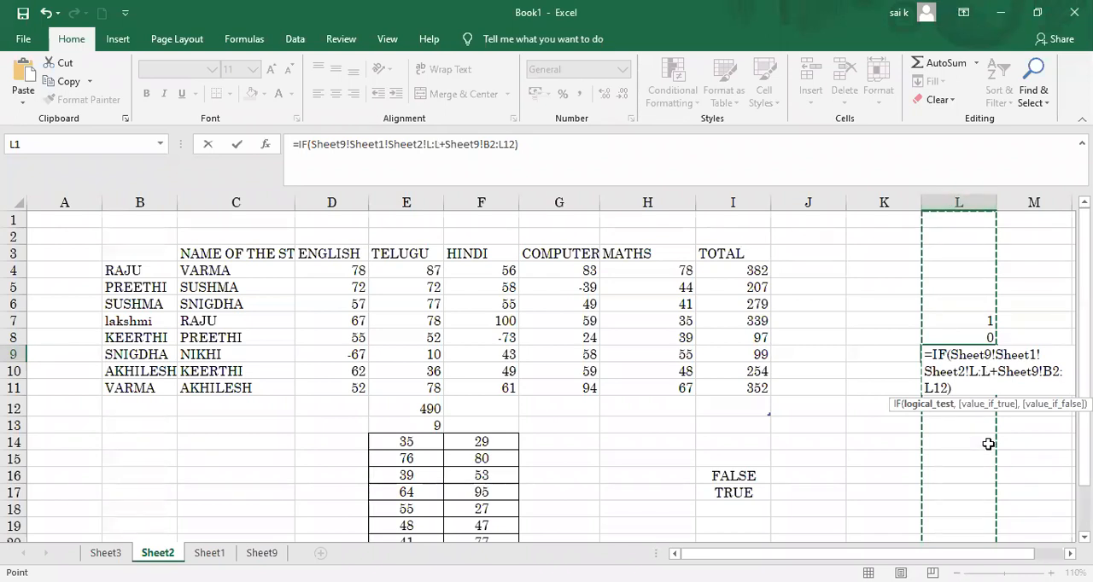
{"action": "key", "text": "BackSpace"}
{"action": "key", "text": "BackSpace"}
{"action": "key", "text": "BackSpace"}
{"action": "key", "text": "BackSpace"}
{"action": "key", "text": "BackSpace"}
{"action": "key", "text": "BackSpace"}
{"action": "key", "text": "BackSpace"}
{"action": "key", "text": "BackSpace"}
{"action": "key", "text": "BackSpace"}
{"action": "key", "text": "BackSpace"}
{"action": "key", "text": "BackSpace"}
{"action": "key", "text": "BackSpace"}
{"action": "key", "text": "BackSpace"}
{"action": "key", "text": "BackSpace"}
{"action": "key", "text": "BackSpace"}
{"action": "key", "text": "BackSpace"}
{"action": "key", "text": "BackSpace"}
{"action": "key", "text": "BackSpace"}
{"action": "key", "text": "BackSpace"}
{"action": "left_click", "coordinate": [1043, 358]}
{"action": "key", "text": "BackSpace"}
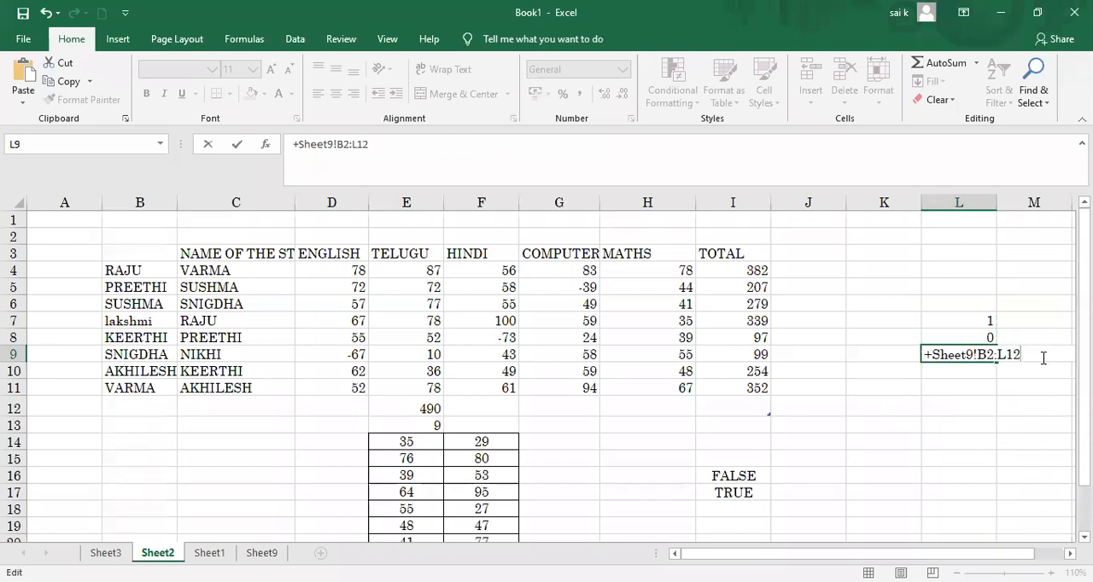
{"action": "key", "text": "Escape"}
Step: Try to enter =IF(TOTAL=400,"A","B") in J4, using the word TOTAL in the logical test
{"action": "left_click", "coordinate": [818, 271]}
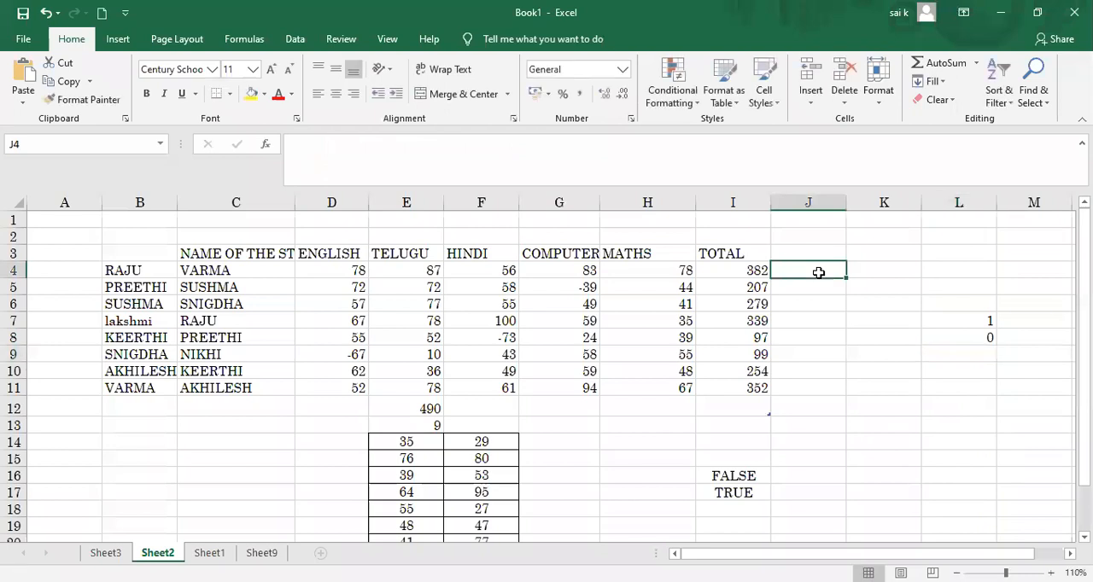
{"action": "type", "text": "="}
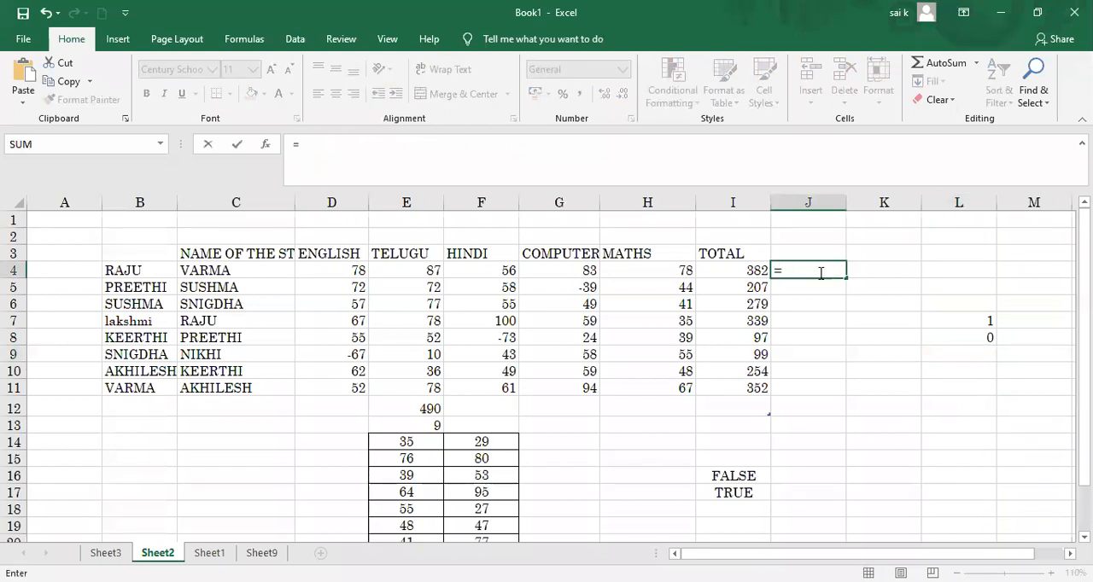
{"action": "type", "text": "IF"}
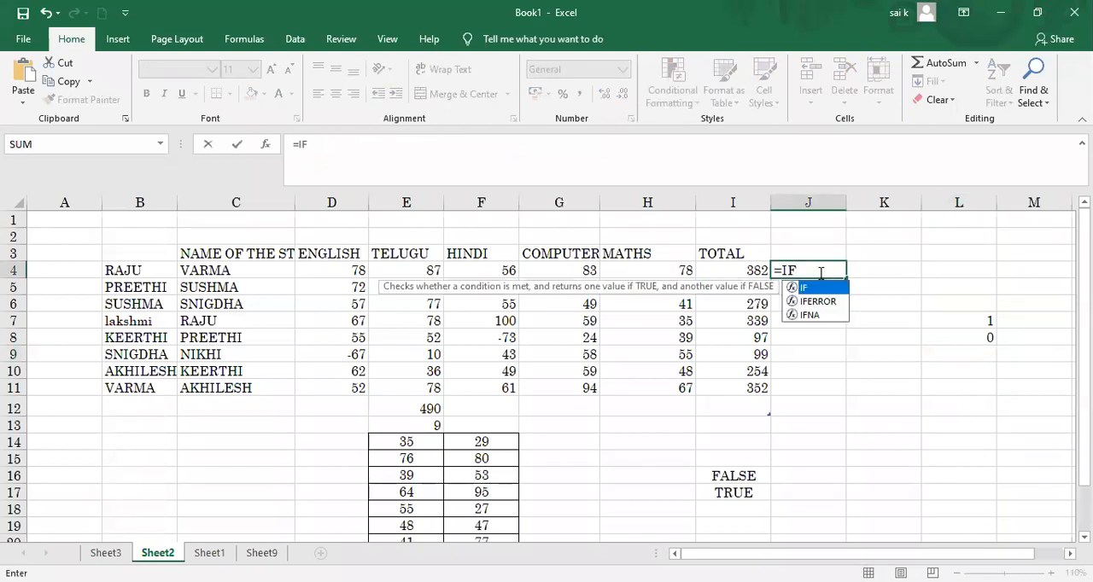
{"action": "type", "text": "("}
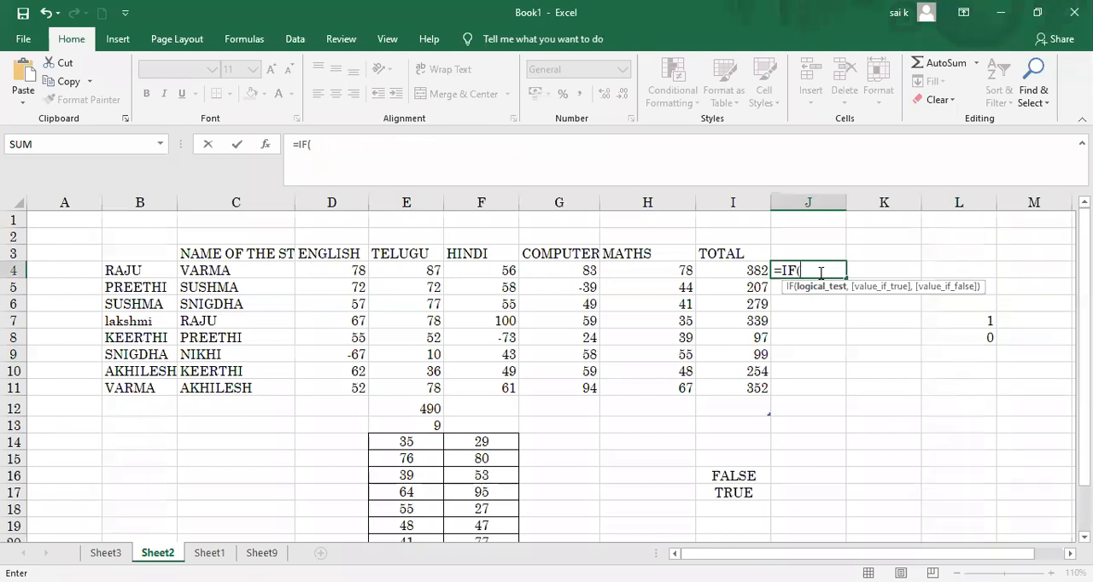
{"action": "type", "text": "TOTAL"}
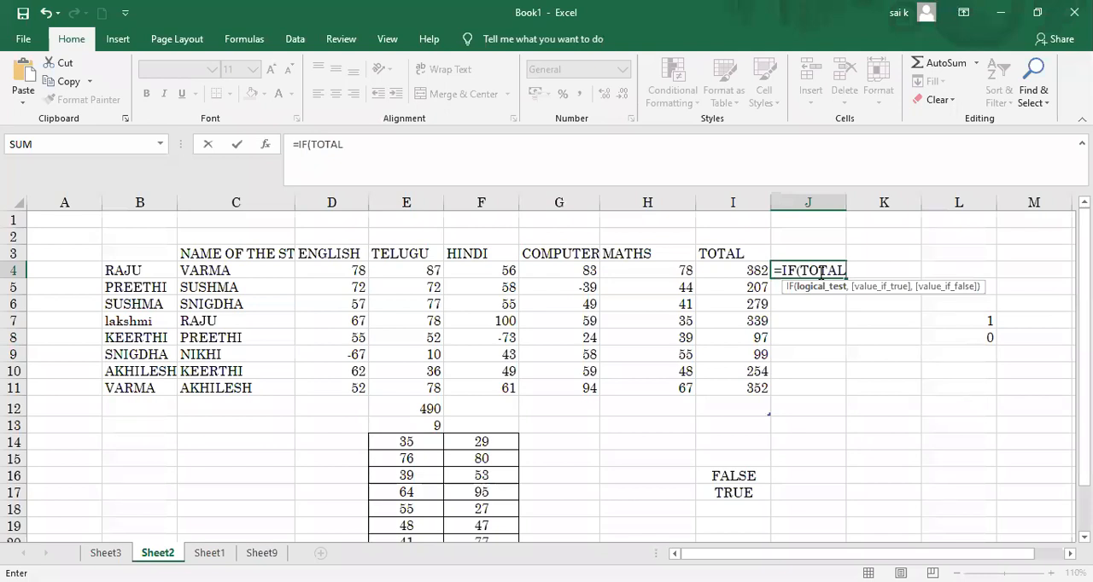
{"action": "type", "text": "=400,\"A\""}
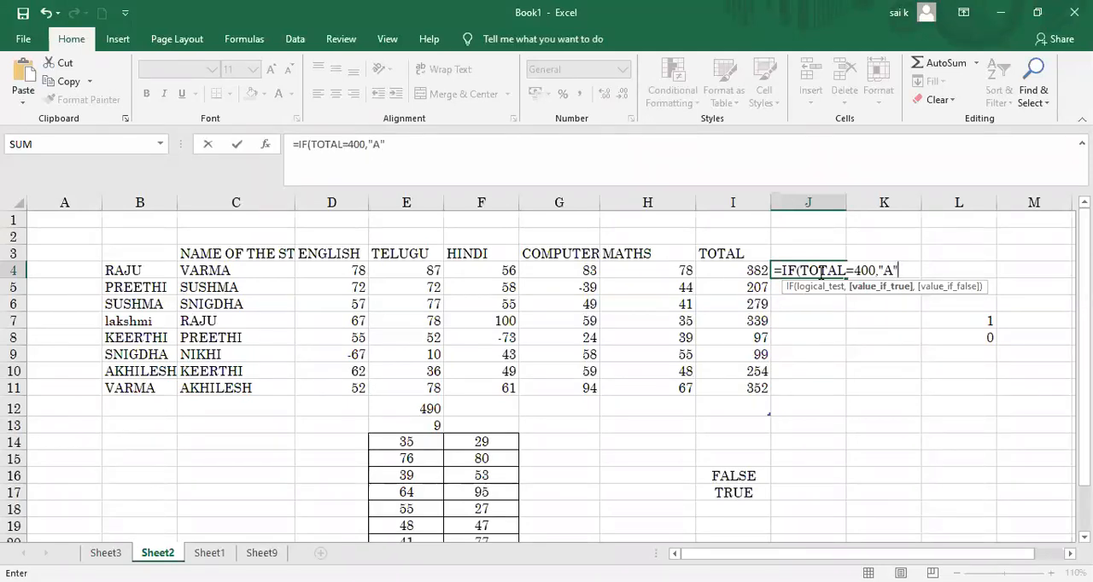
{"action": "type", "text": ",\"B\")"}
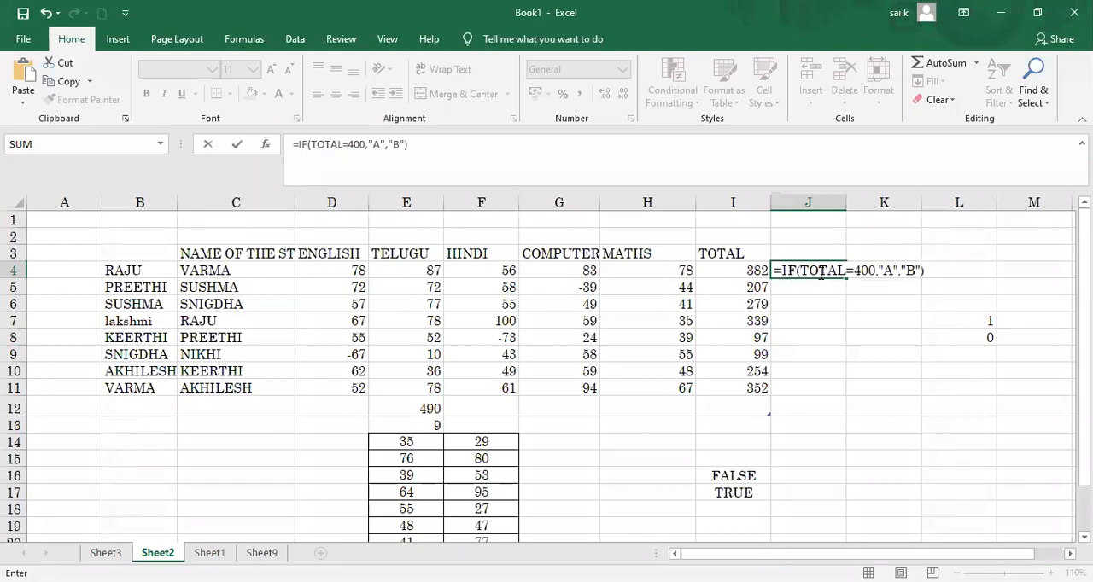
{"action": "key", "text": "Return"}
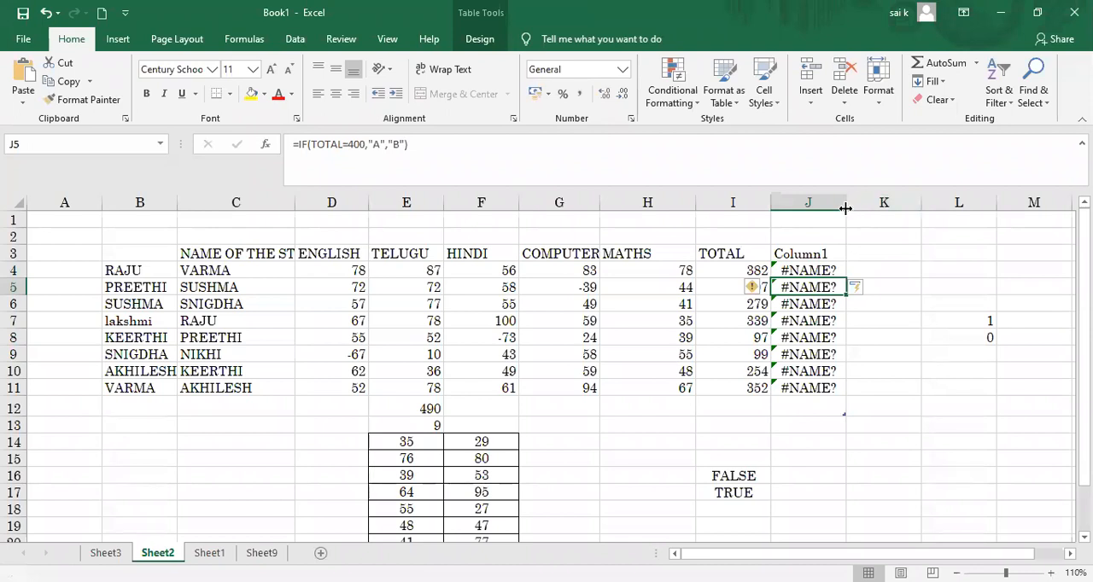
Step: Delete the whole of column J containing the faulty IF formulas on Sheet2
{"action": "mouse_move", "coordinate": [844, 208]}
{"action": "left_mouse_down"}
{"action": "mouse_move", "coordinate": [865, 210]}
{"action": "mouse_move", "coordinate": [847, 210]}
{"action": "left_mouse_up"}
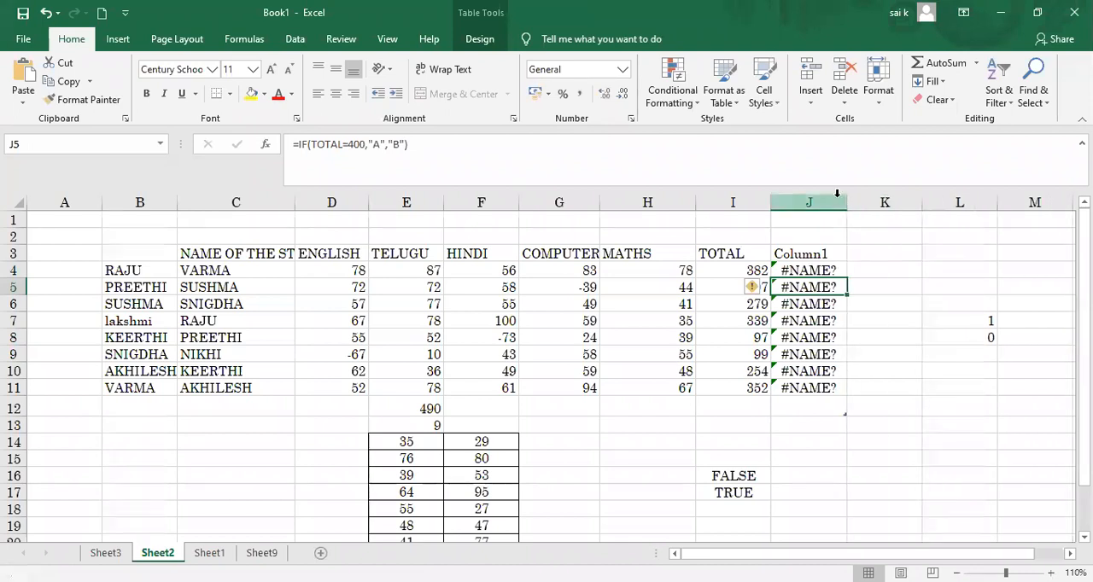
{"action": "right_click", "coordinate": [825, 205]}
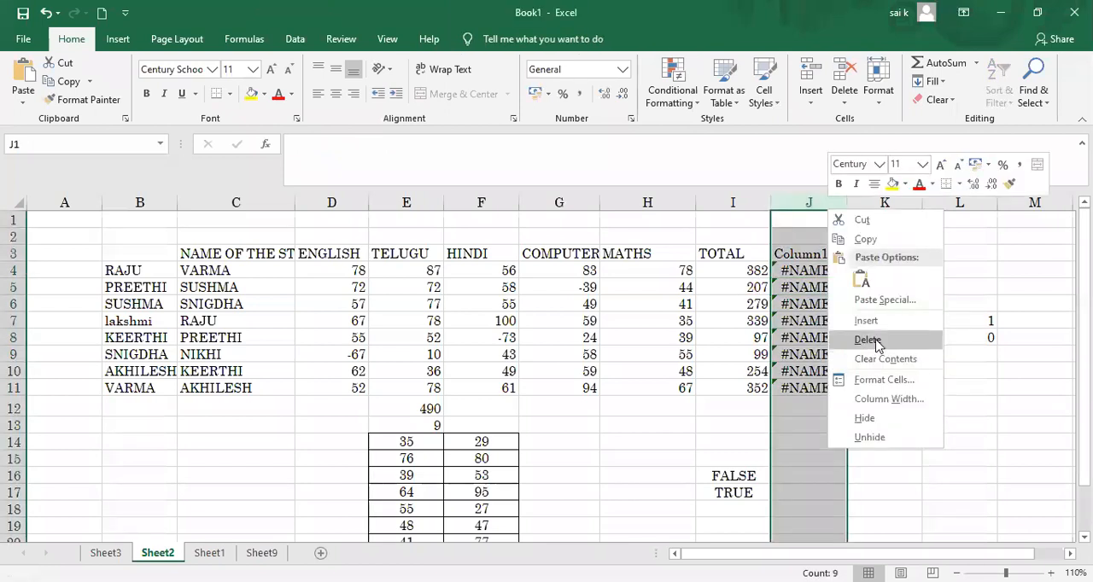
{"action": "left_click", "coordinate": [868, 339]}
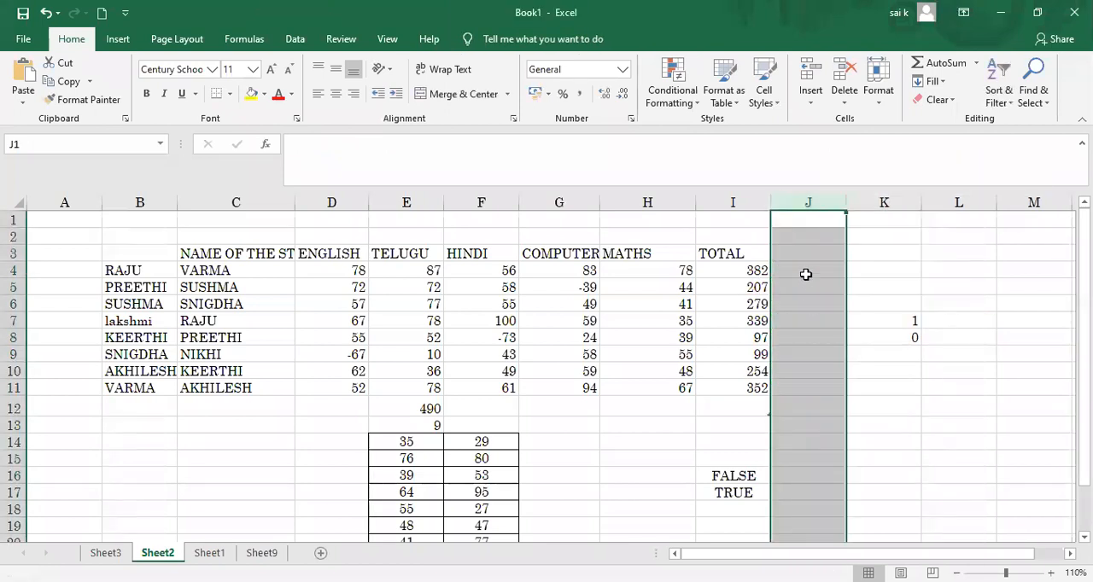
Step: Start an IF formula in J4 whose logical test compares the ENGLISH header cell D3 with >=35
{"action": "left_click", "coordinate": [806, 274]}
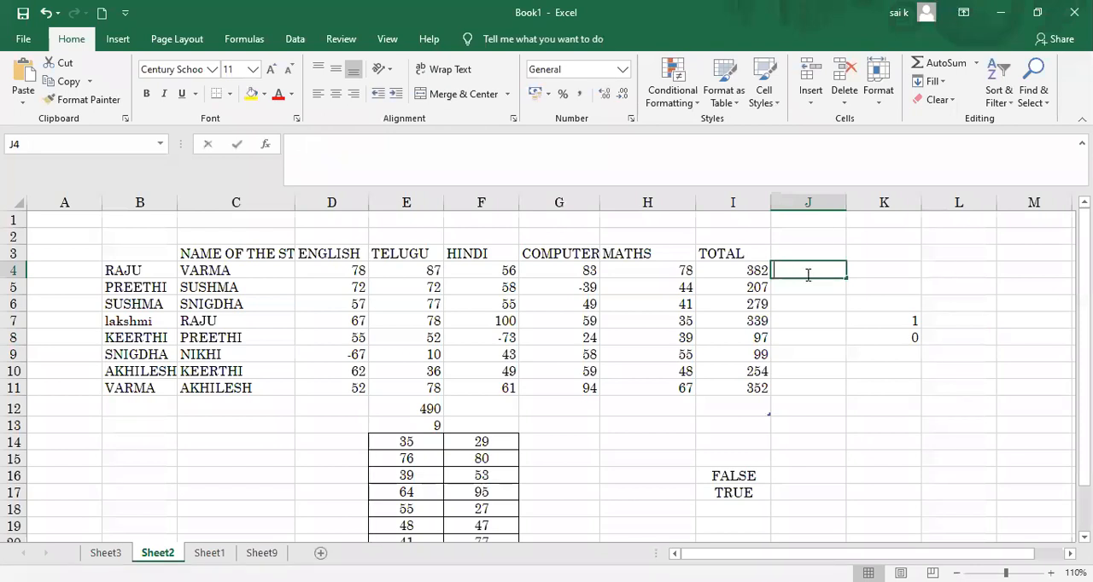
{"action": "type", "text": "=I"}
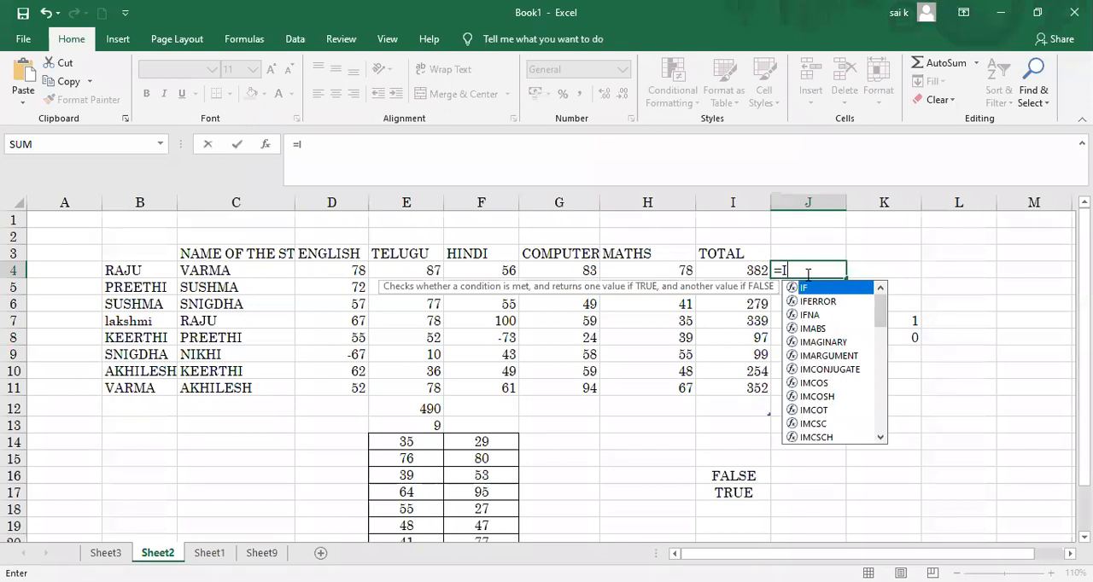
{"action": "key", "text": "Tab"}
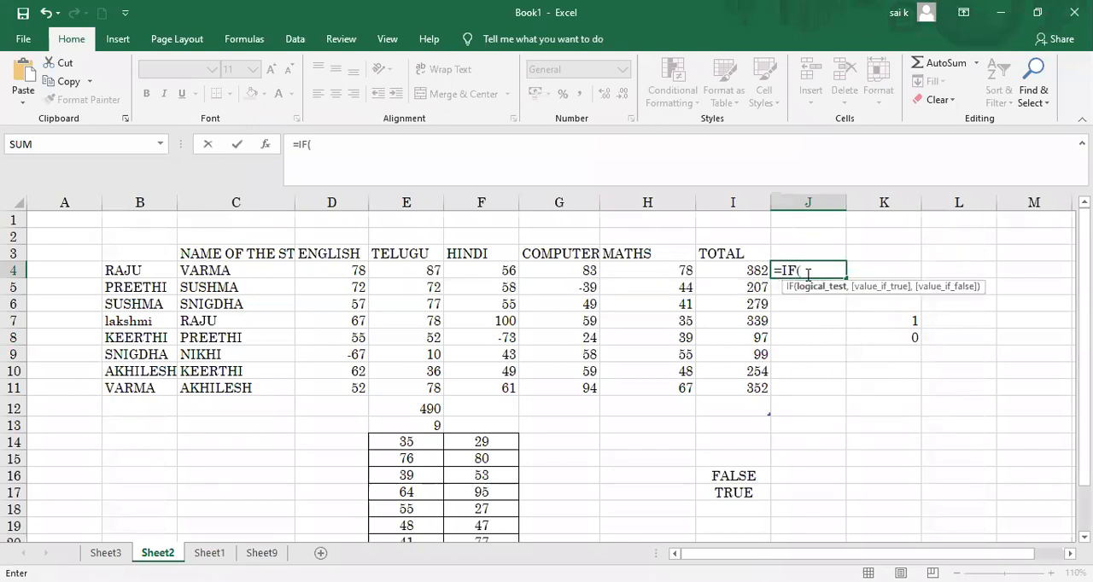
{"action": "left_click", "coordinate": [349, 252]}
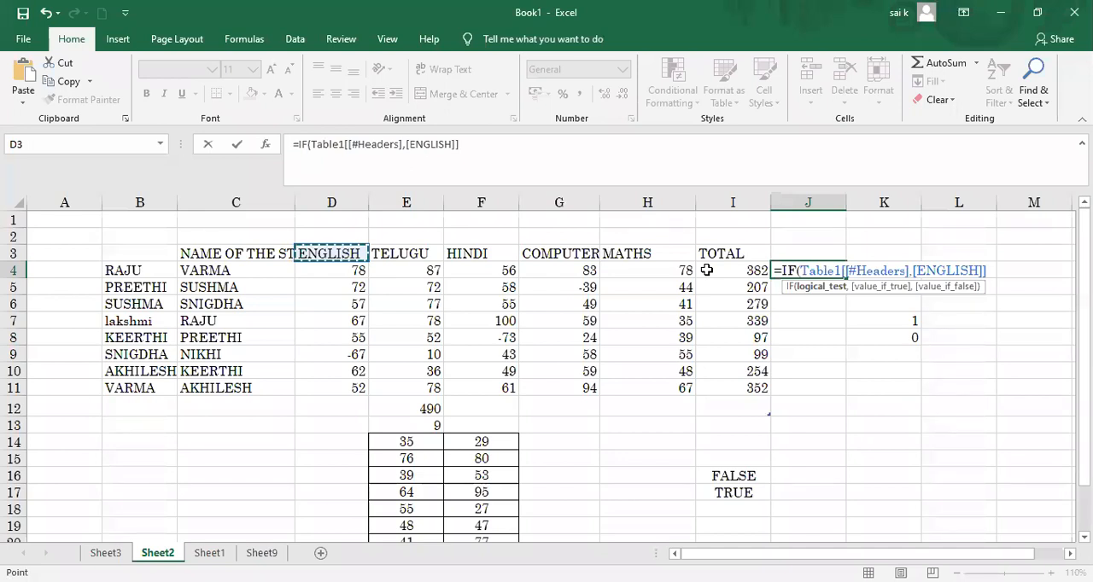
{"action": "key", "text": "BackSpace"}
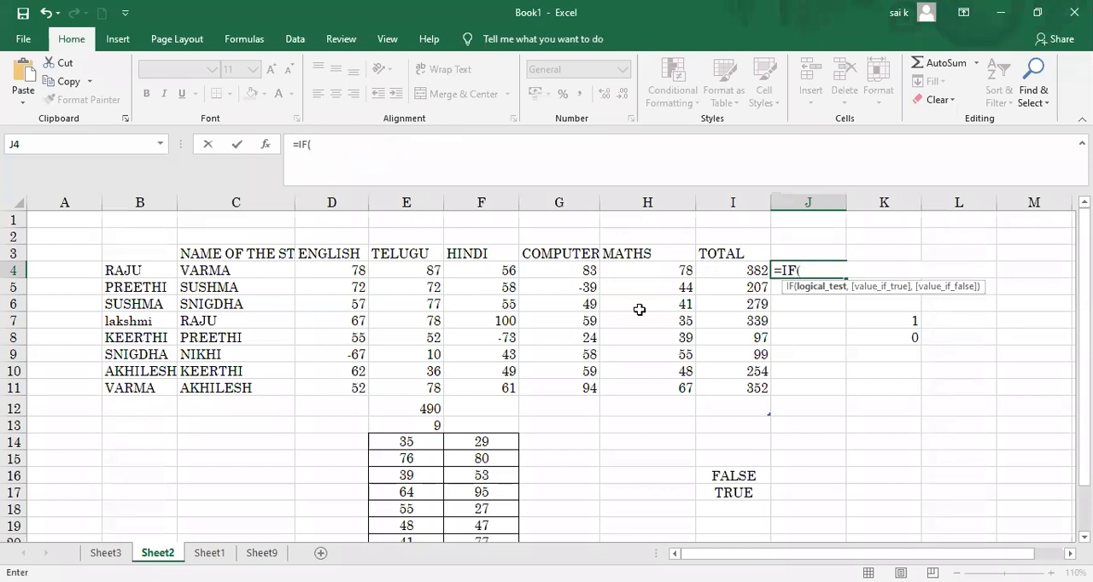
{"action": "left_click", "coordinate": [348, 256]}
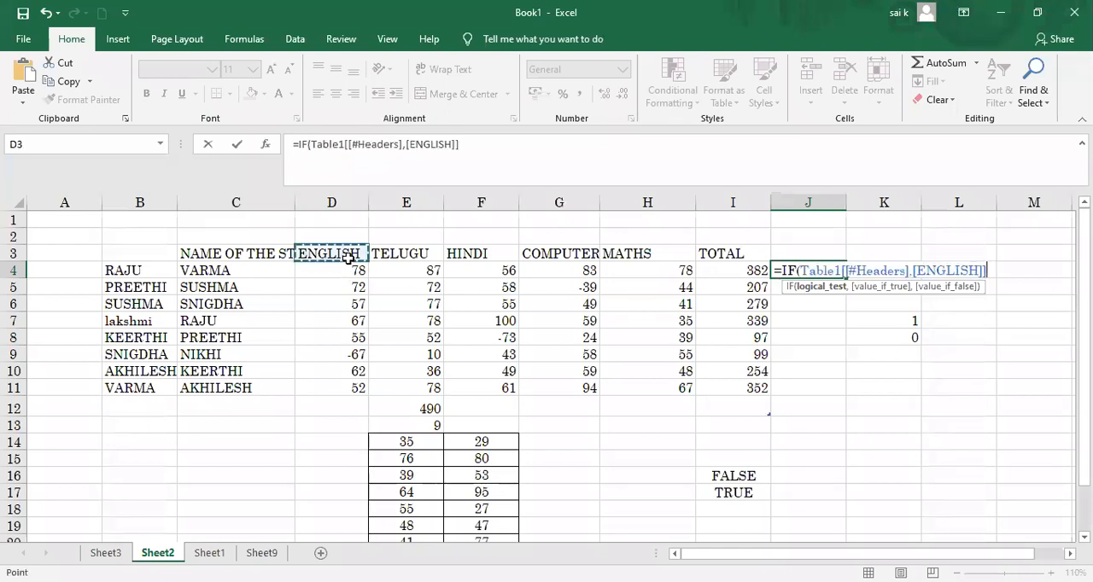
{"action": "type", "text": ">"}
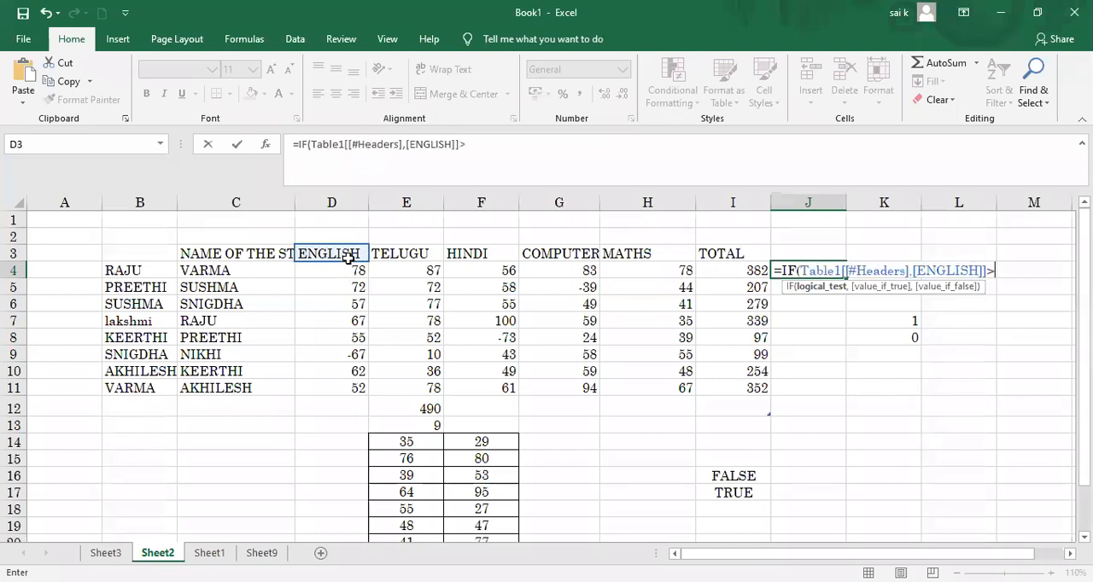
{"action": "type", "text": "=35,\"PASS\","}
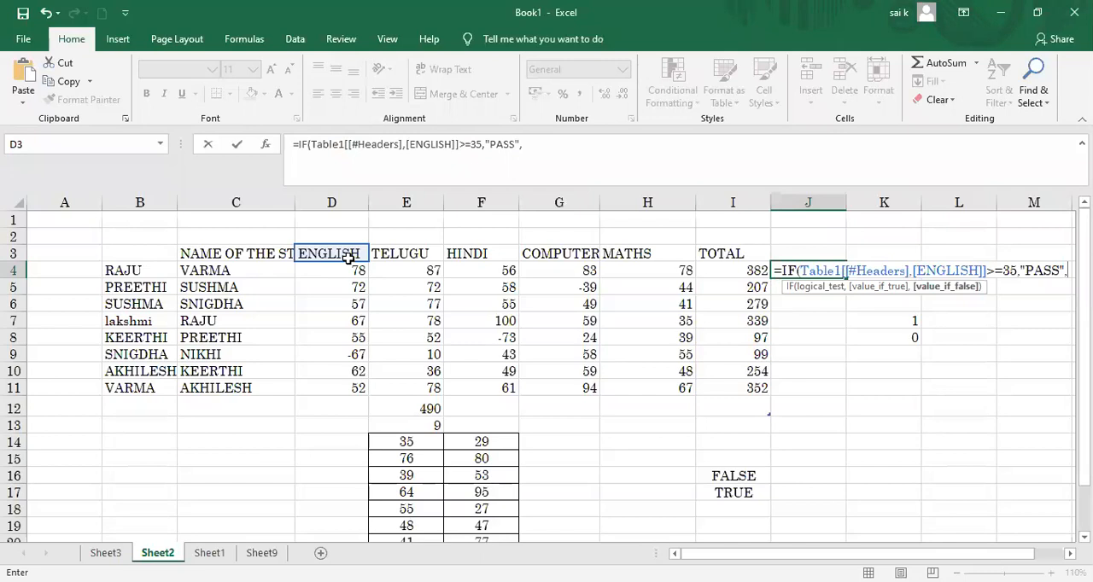
{"action": "type", "text": "FAIL"}
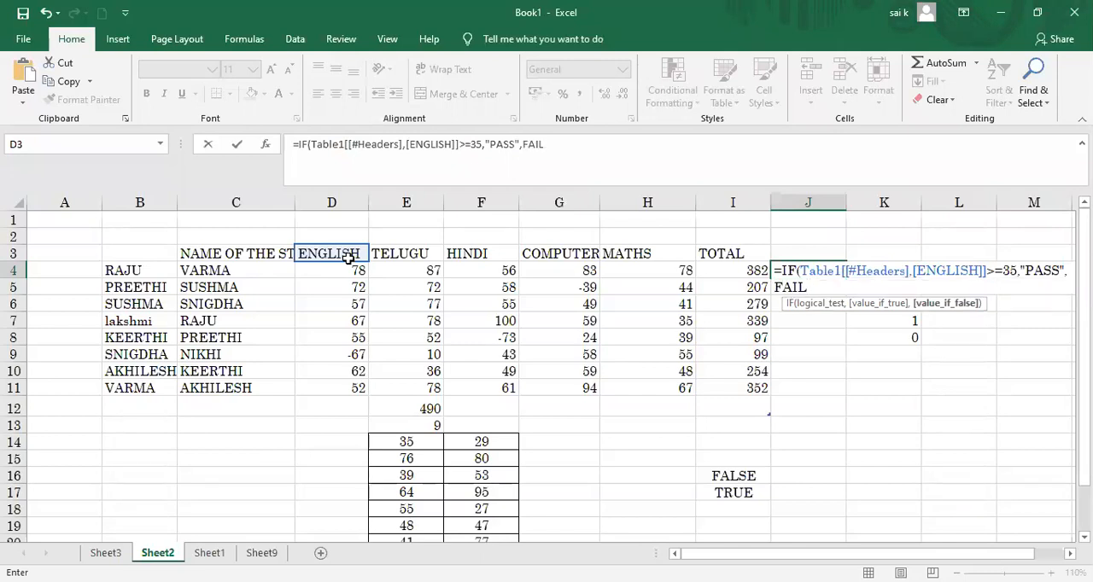
{"action": "type", "text": "F"}
Step: Complete the J4 IF formula with "PASS" as the true value and "FAIL" as the false value
{"action": "key", "text": "BackSpace"}
{"action": "key", "text": "BackSpace"}
{"action": "key", "text": "BackSpace"}
{"action": "key", "text": "BackSpace"}
{"action": "key", "text": "BackSpace"}
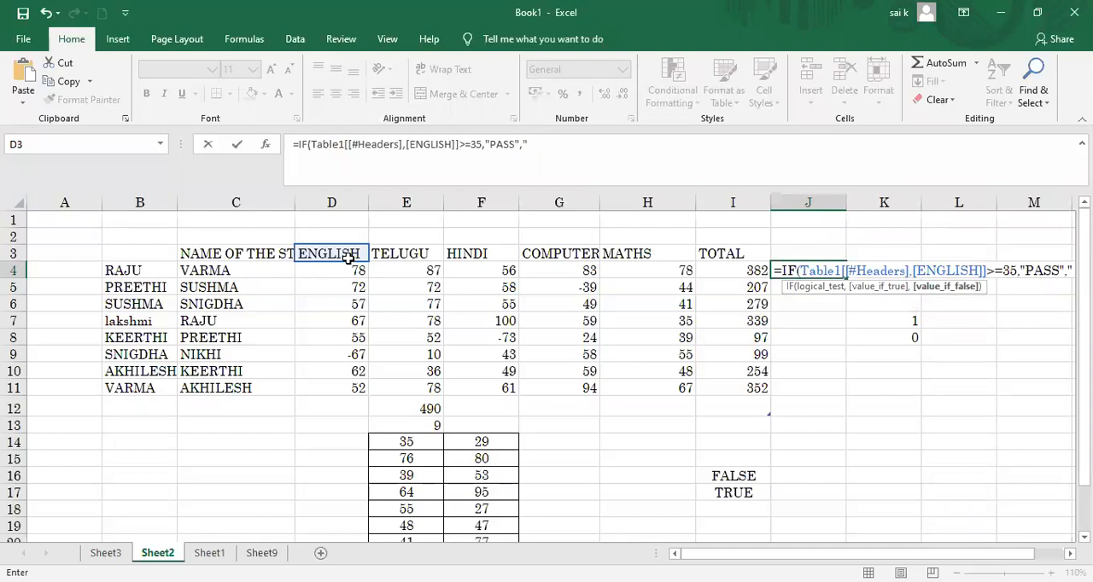
{"action": "type", "text": "\"FAIL\""}
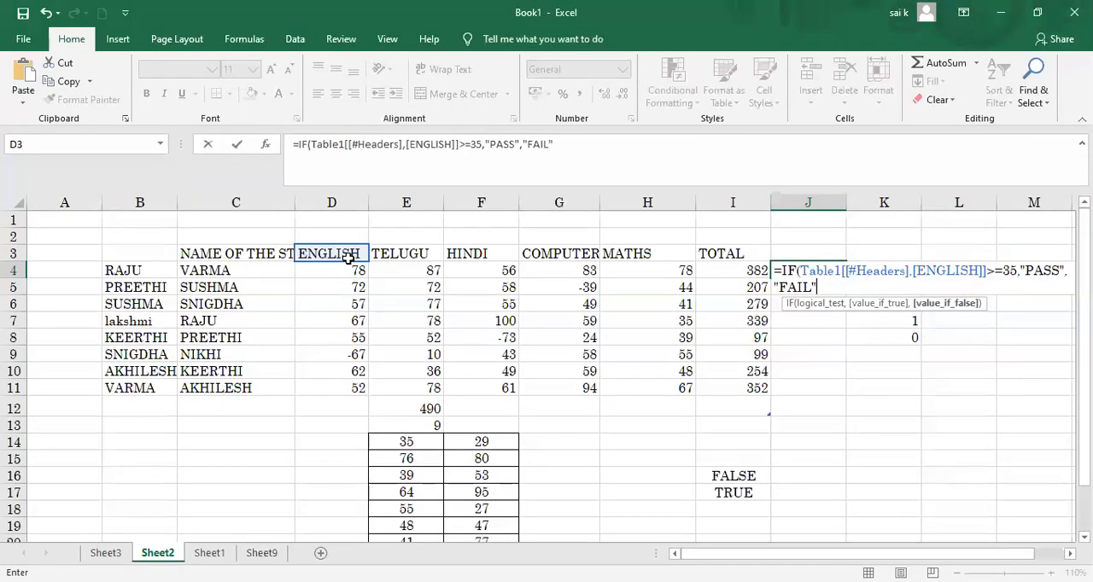
{"action": "type", "text": ")"}
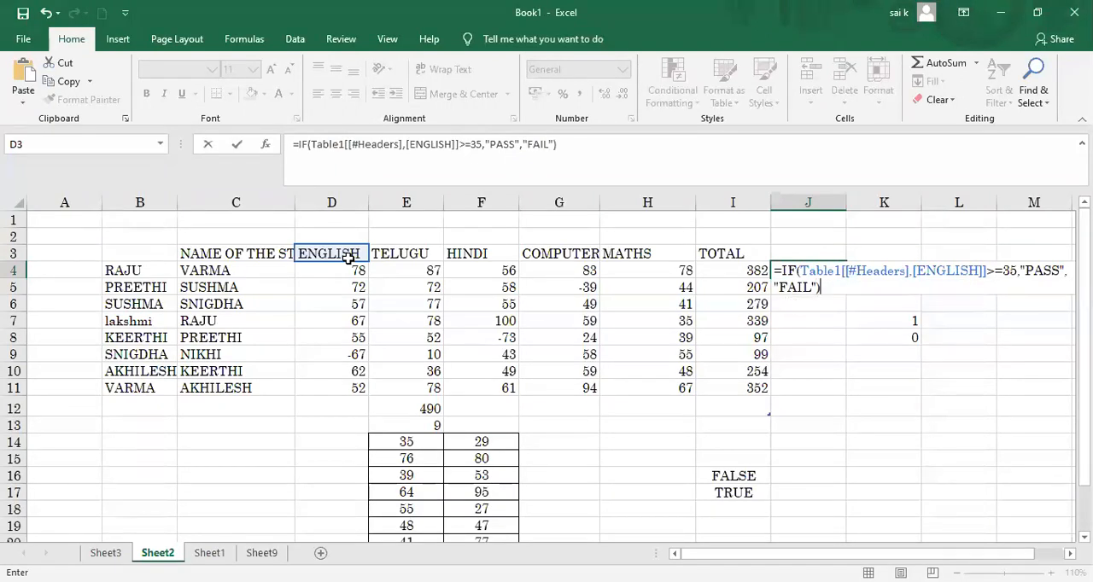
{"action": "key", "text": "Return"}
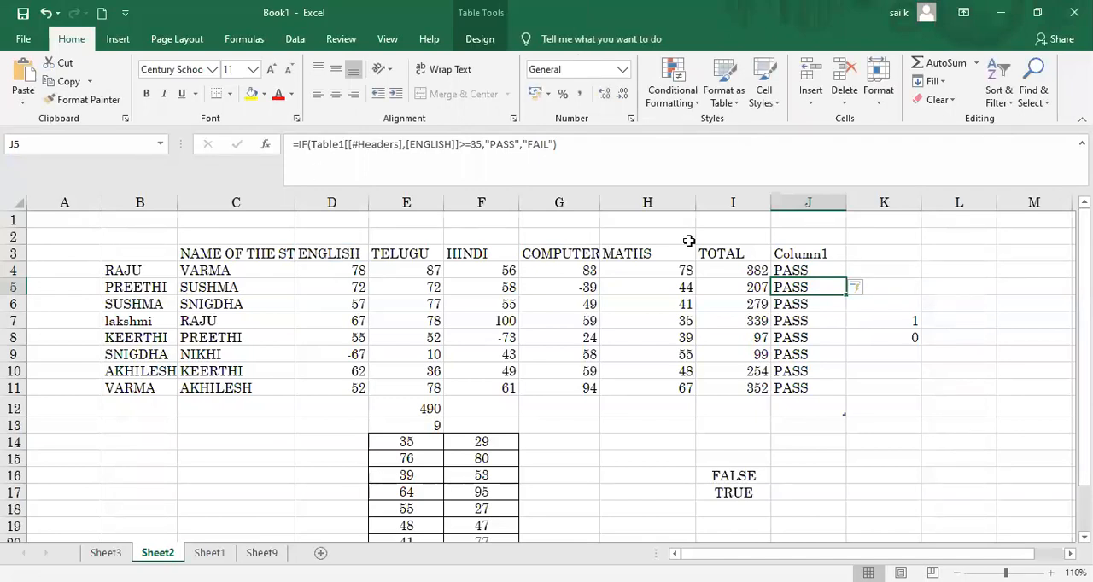
Step: Examine the IF formula in J4 and the header cell it refers to
{"action": "left_click", "coordinate": [816, 271]}
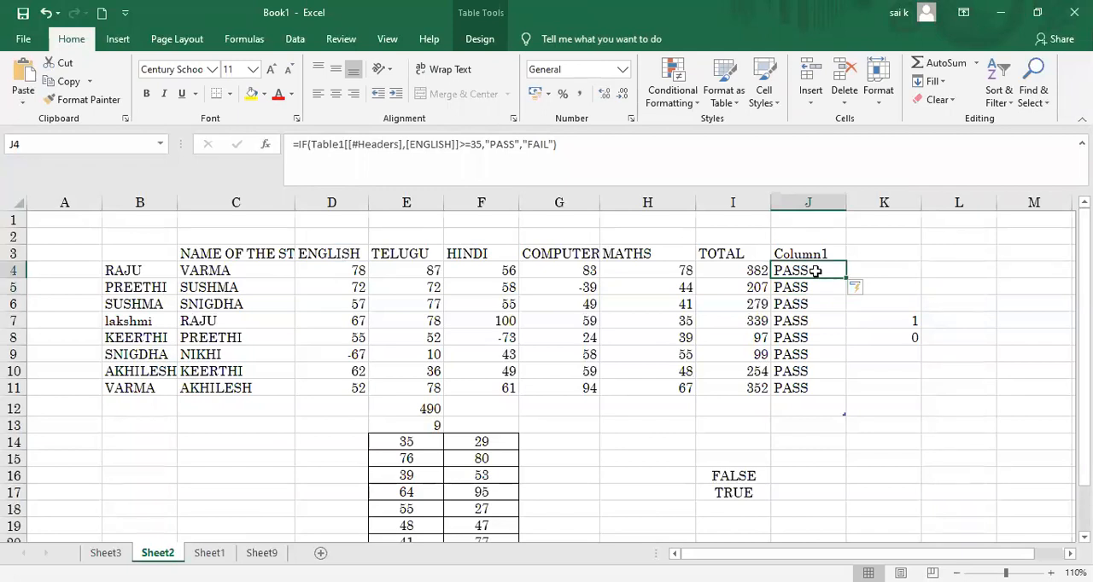
{"action": "double_click", "coordinate": [815, 270]}
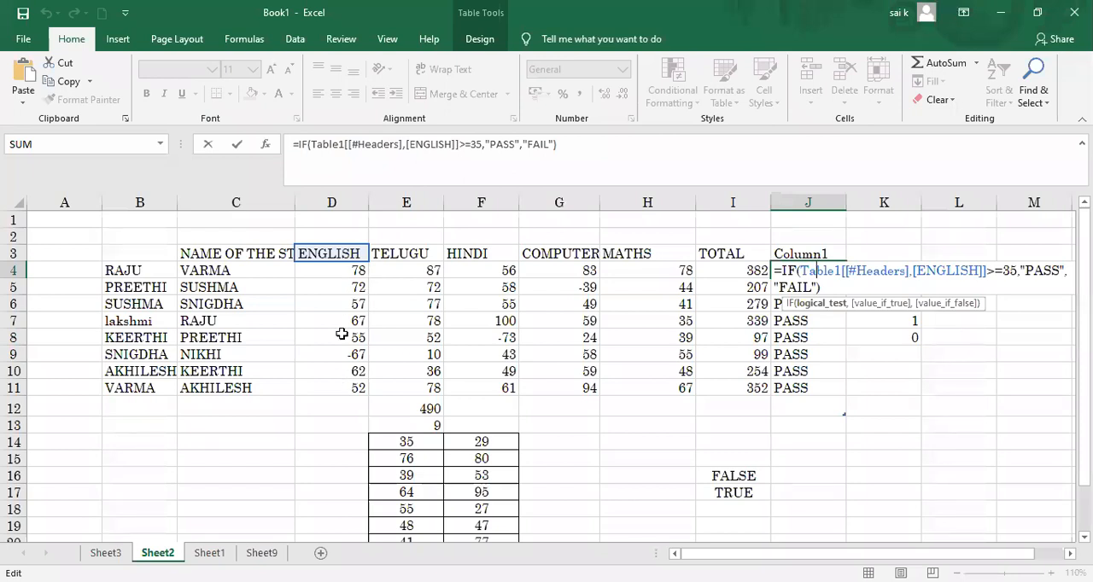
{"action": "left_click", "coordinate": [903, 352]}
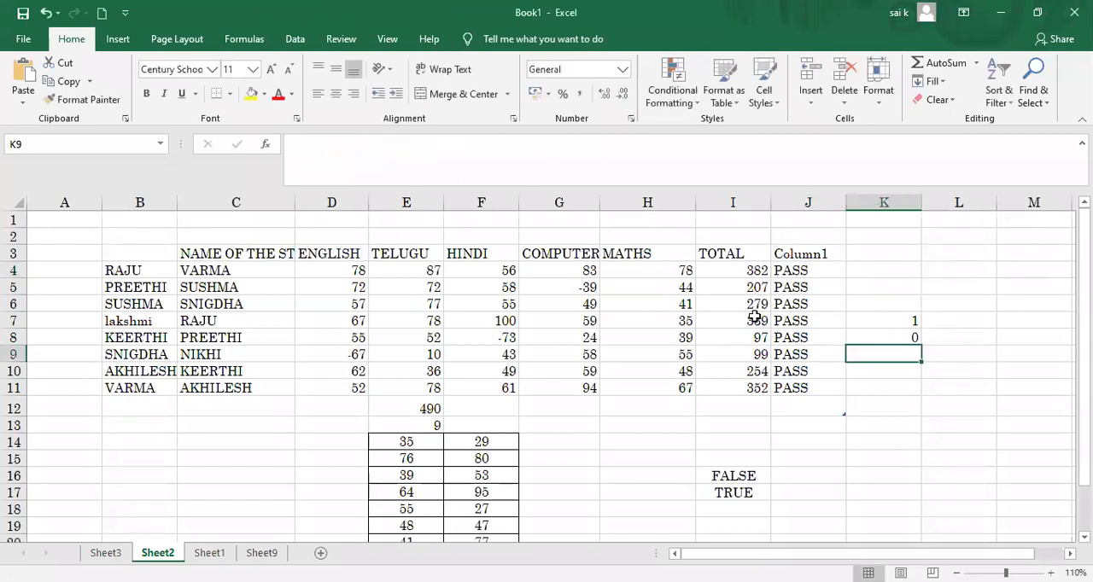
Step: Set the ENGLISH marks to 22 in D7 and 13 in D9 to test the IF results
{"action": "left_click", "coordinate": [351, 322]}
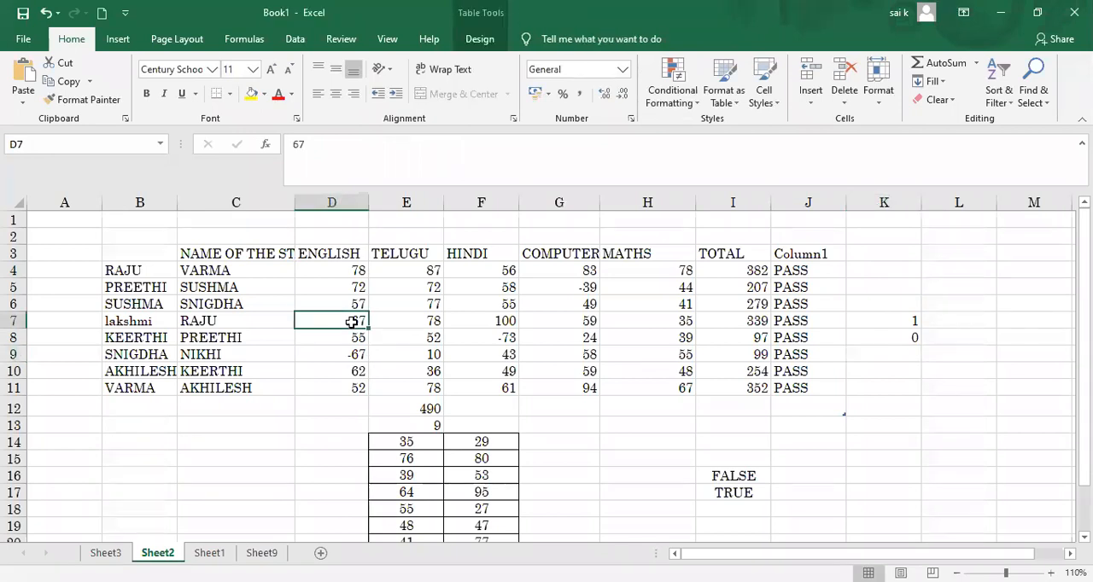
{"action": "type", "text": "22"}
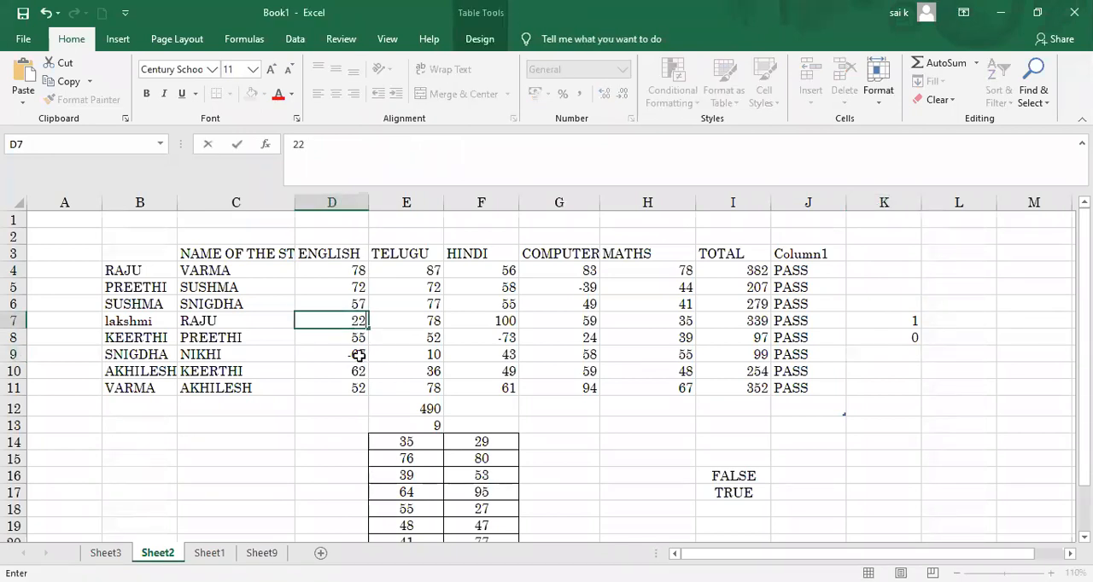
{"action": "left_click", "coordinate": [358, 356]}
{"action": "type", "text": "13"}
{"action": "left_click", "coordinate": [852, 339]}
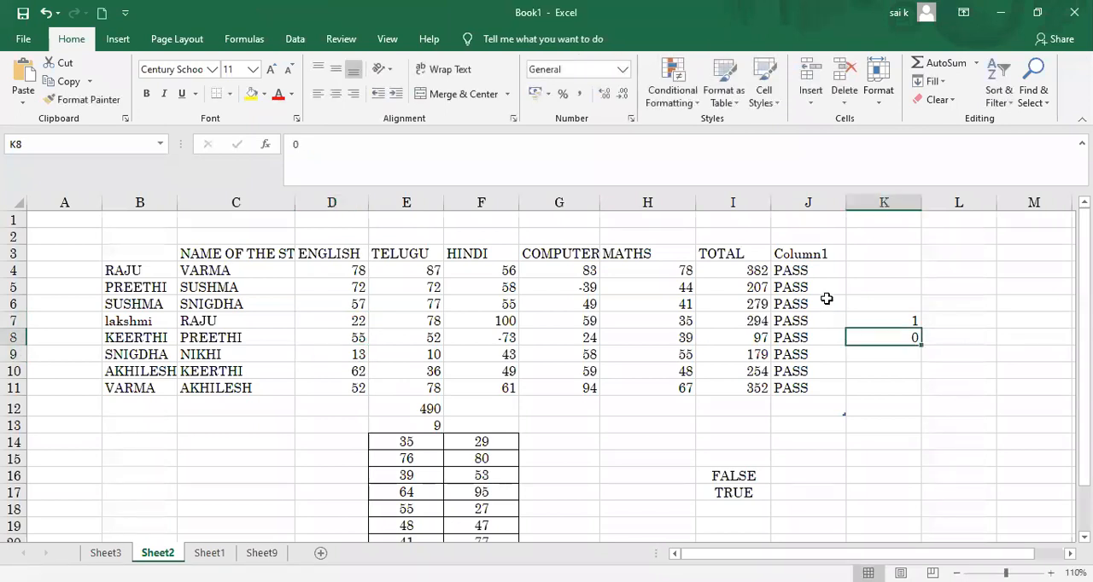
Step: Recheck the logical test of the IF formula in J4 against the changed ENGLISH marks
{"action": "left_click", "coordinate": [811, 269]}
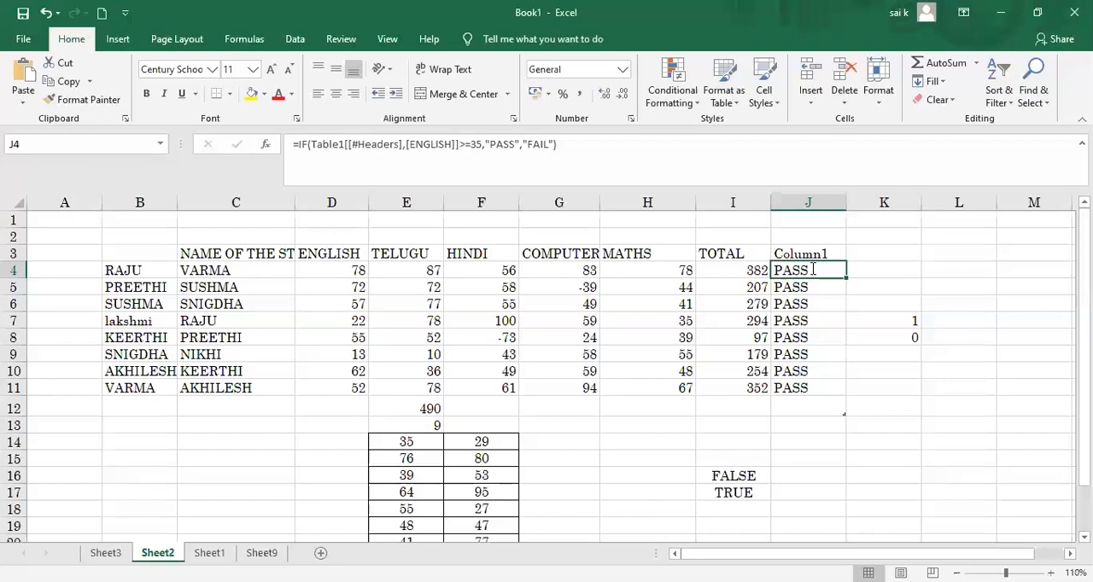
{"action": "double_click", "coordinate": [813, 269]}
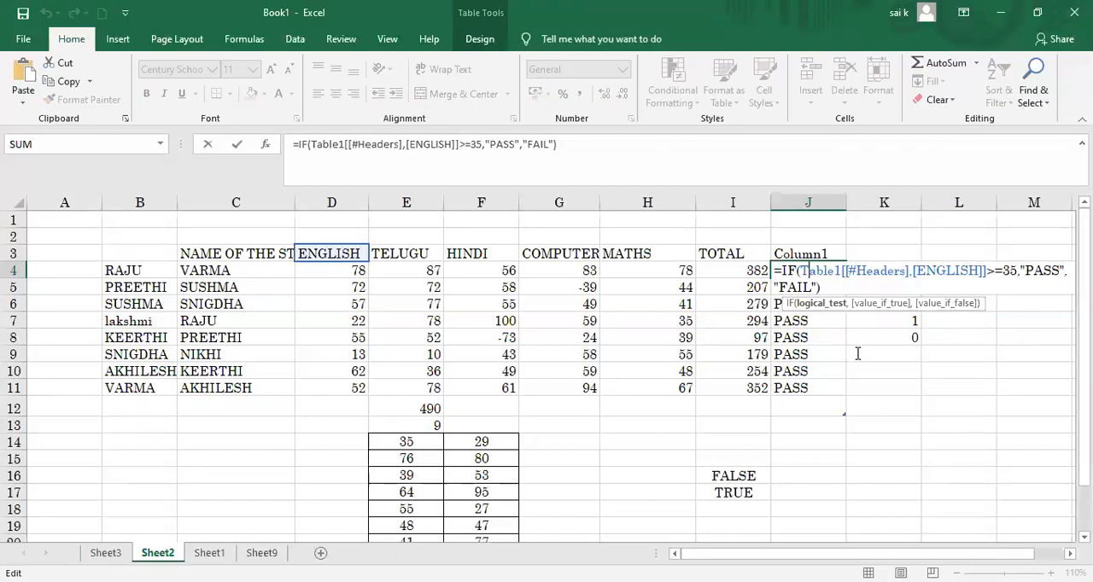
{"action": "left_click", "coordinate": [858, 353]}
{"action": "left_click", "coordinate": [808, 214]}
{"action": "double_click", "coordinate": [808, 214]}
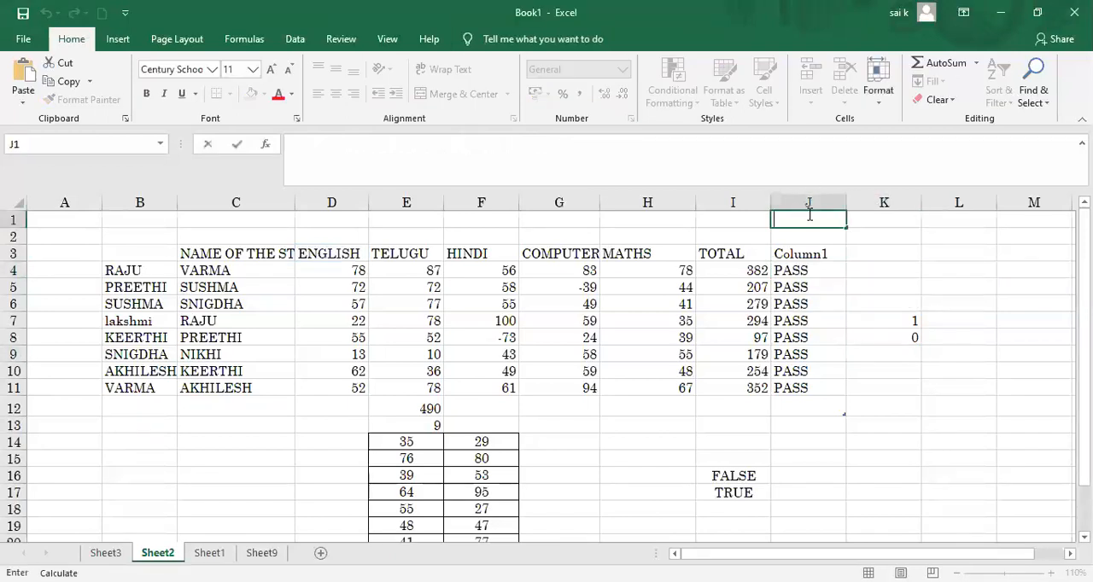
Step: Select the result cells J5:J12 and clear the IF formula from J5
{"action": "left_click_drag", "start_coordinate": [783, 288], "coordinate": [821, 398]}
{"action": "key", "text": "BackSpace"}
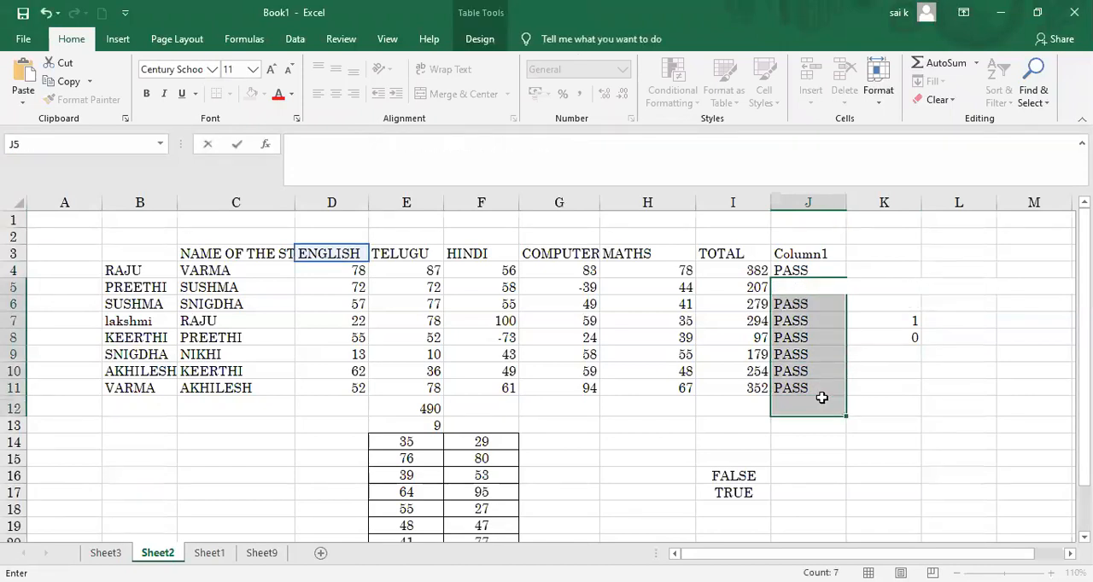
{"action": "left_click", "coordinate": [868, 399]}
{"action": "left_click", "coordinate": [790, 306]}
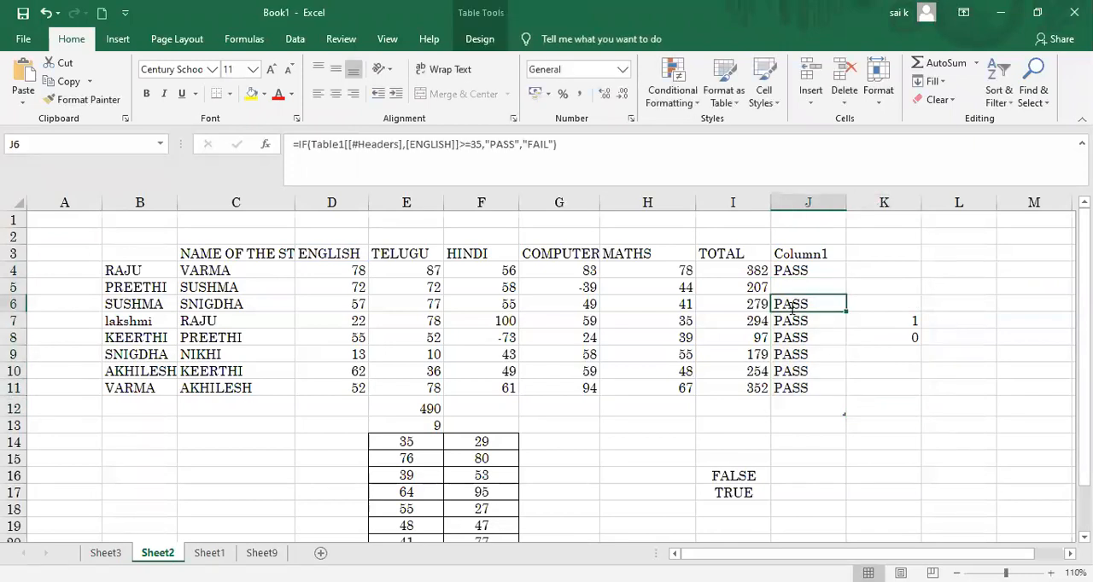
Step: Clear the IF results from cells J6 to J11, keeping only the formula in J4
{"action": "key", "text": "BackSpace"}
{"action": "left_click", "coordinate": [789, 322]}
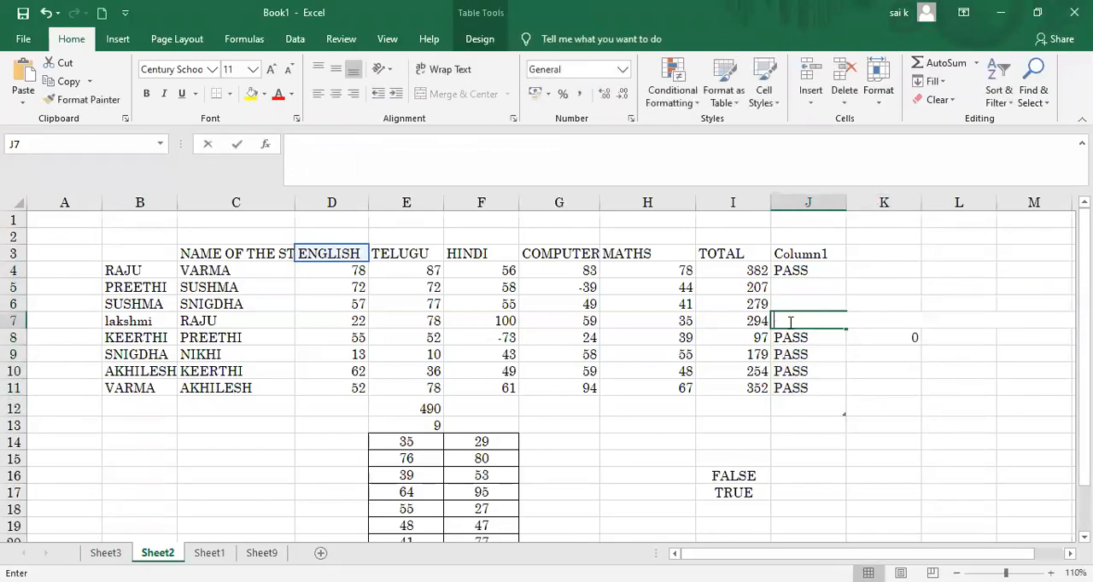
{"action": "key", "text": "BackSpace"}
{"action": "left_click", "coordinate": [799, 337]}
{"action": "key", "text": "BackSpace"}
{"action": "left_click", "coordinate": [805, 352]}
{"action": "key", "text": "BackSpace"}
{"action": "left_click", "coordinate": [809, 373]}
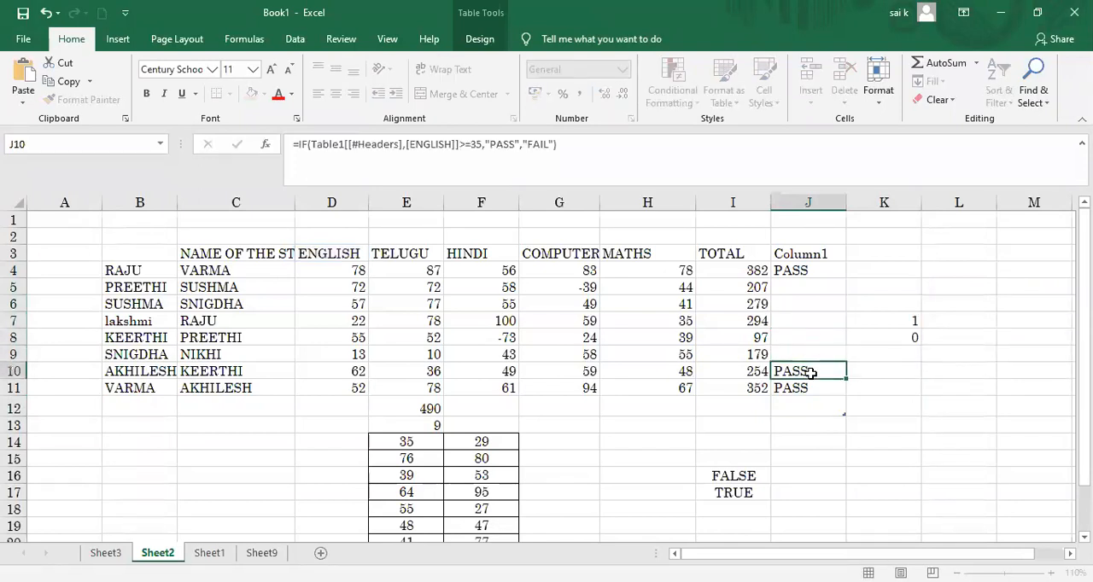
{"action": "key", "text": "BackSpace"}
{"action": "left_click", "coordinate": [814, 387]}
{"action": "key", "text": "BackSpace"}
Step: Re-enter the existing IF formula in J4 so it fills down the result column to J11
{"action": "left_click", "coordinate": [797, 290]}
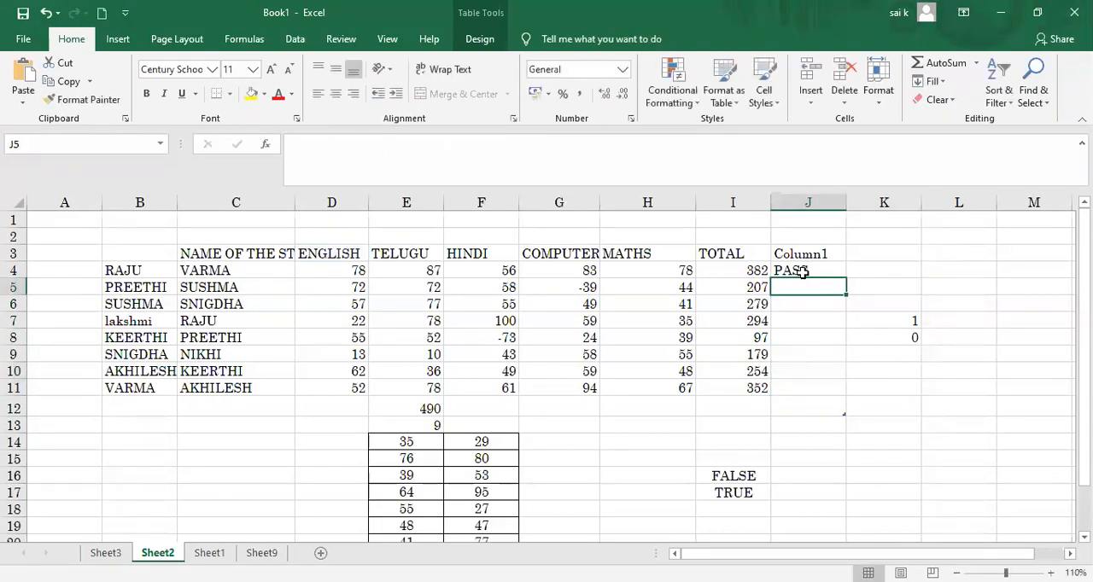
{"action": "left_click", "coordinate": [801, 272]}
{"action": "key", "text": "F2"}
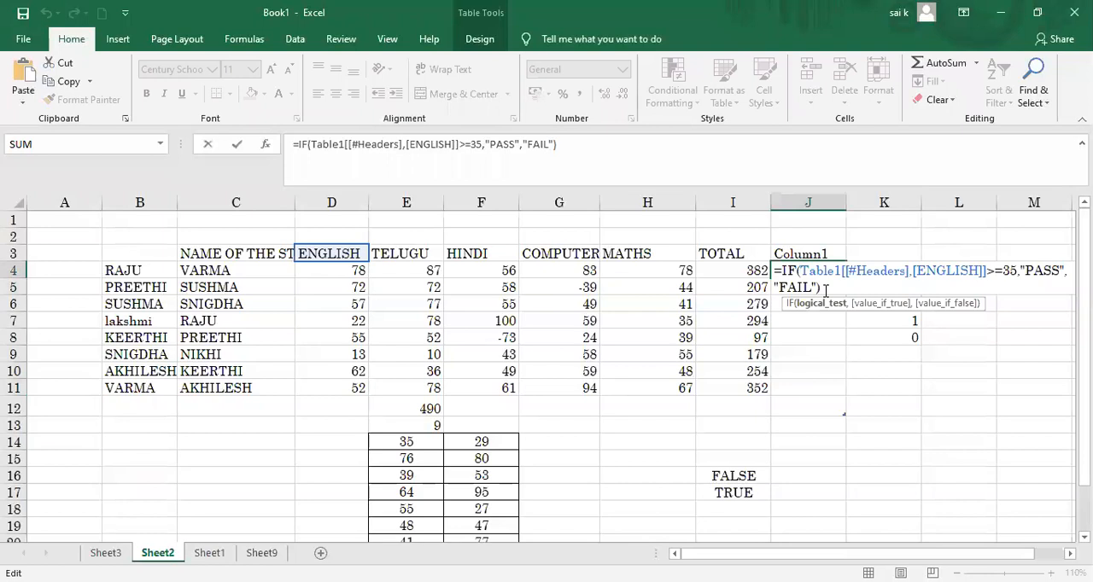
{"action": "left_click", "coordinate": [825, 291]}
{"action": "key", "text": "Return"}
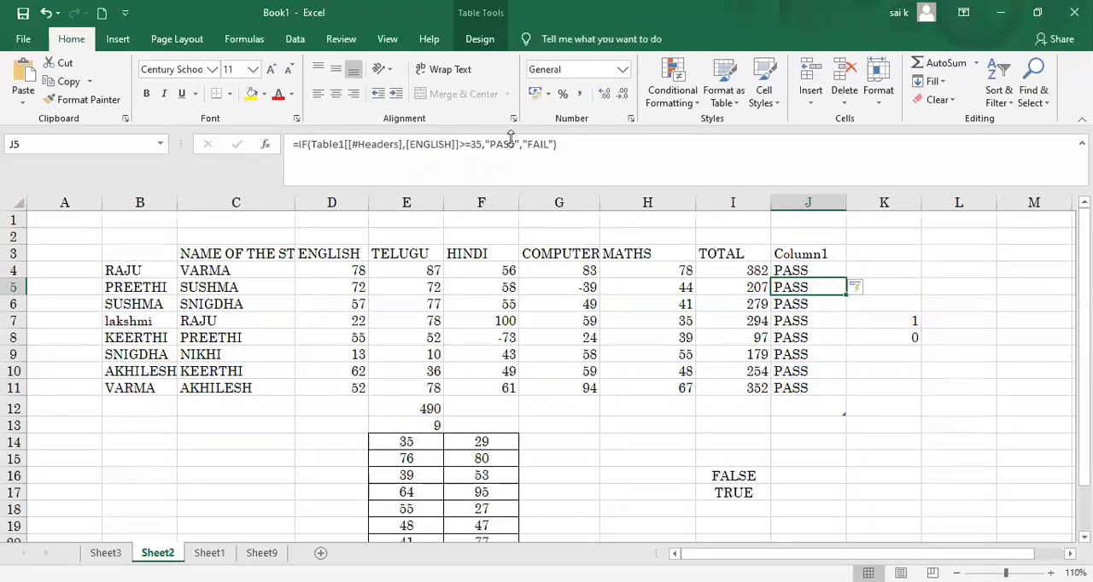
Step: Recalculate the workbook with the marks table C3:J11 selected and set the calculation option to Automatic
{"action": "left_click", "coordinate": [243, 40]}
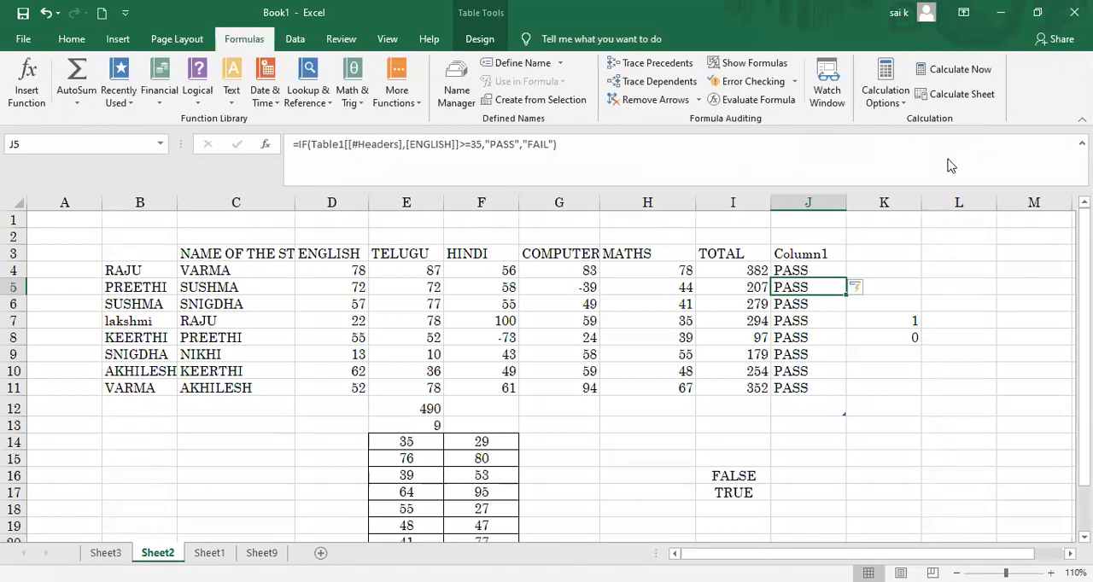
{"action": "left_click", "coordinate": [900, 104]}
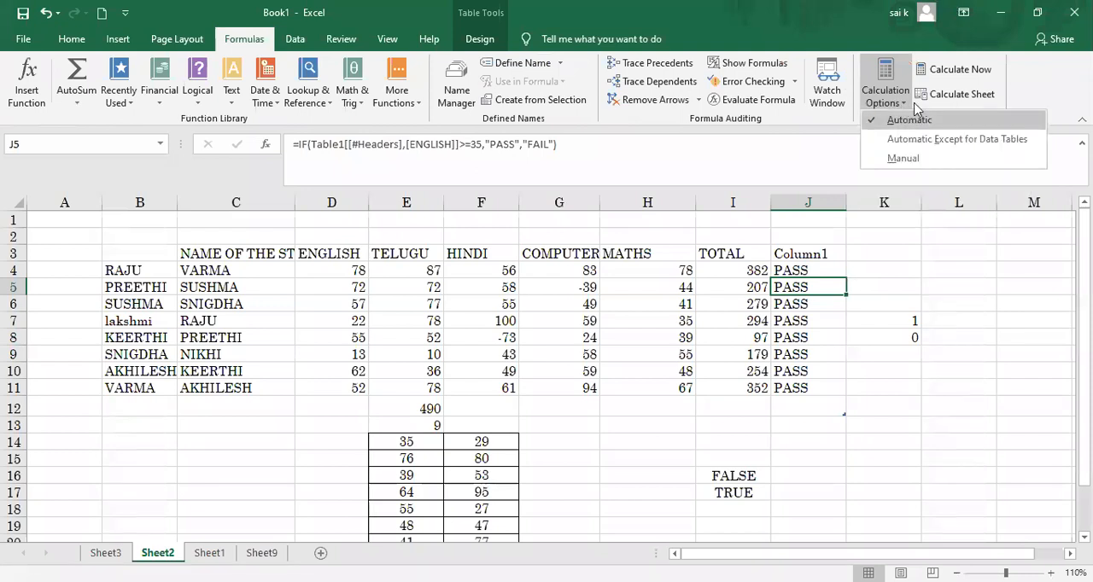
{"action": "left_click", "coordinate": [939, 69]}
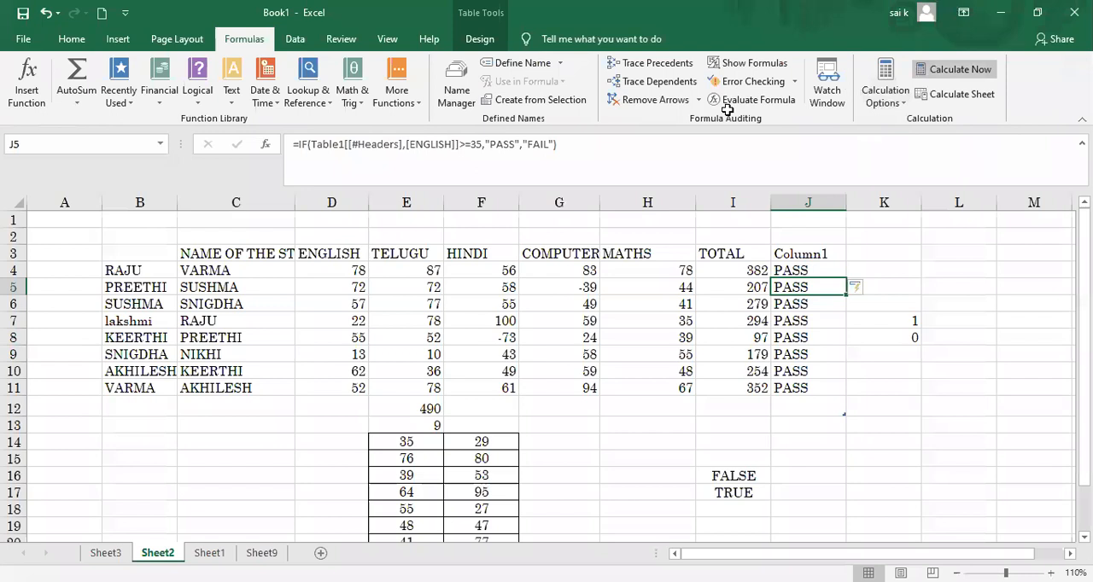
{"action": "left_click_drag", "start_coordinate": [181, 253], "coordinate": [219, 341]}
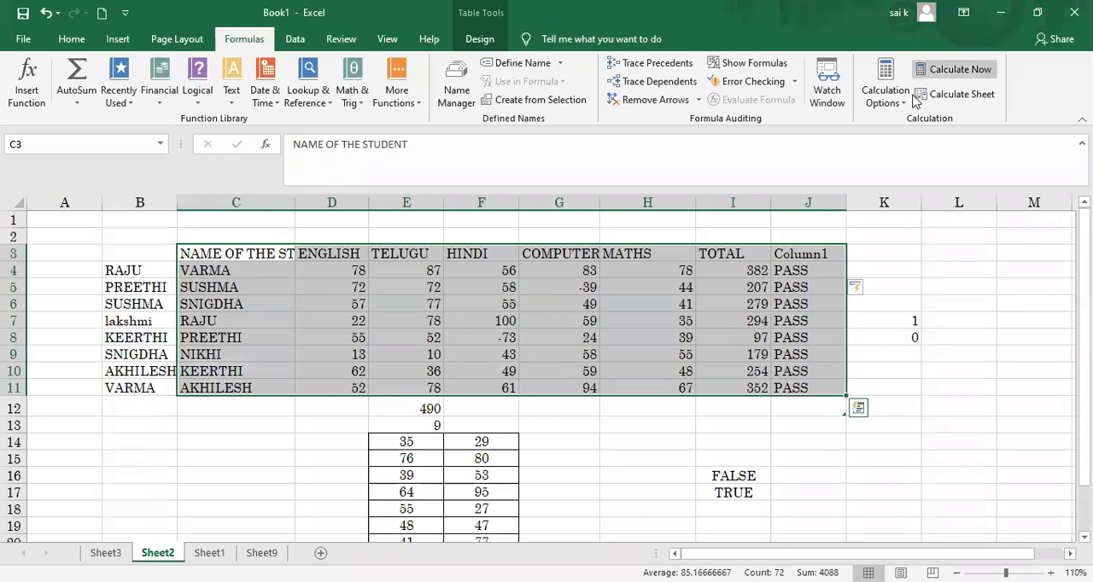
{"action": "left_click", "coordinate": [933, 70]}
{"action": "left_click", "coordinate": [933, 69]}
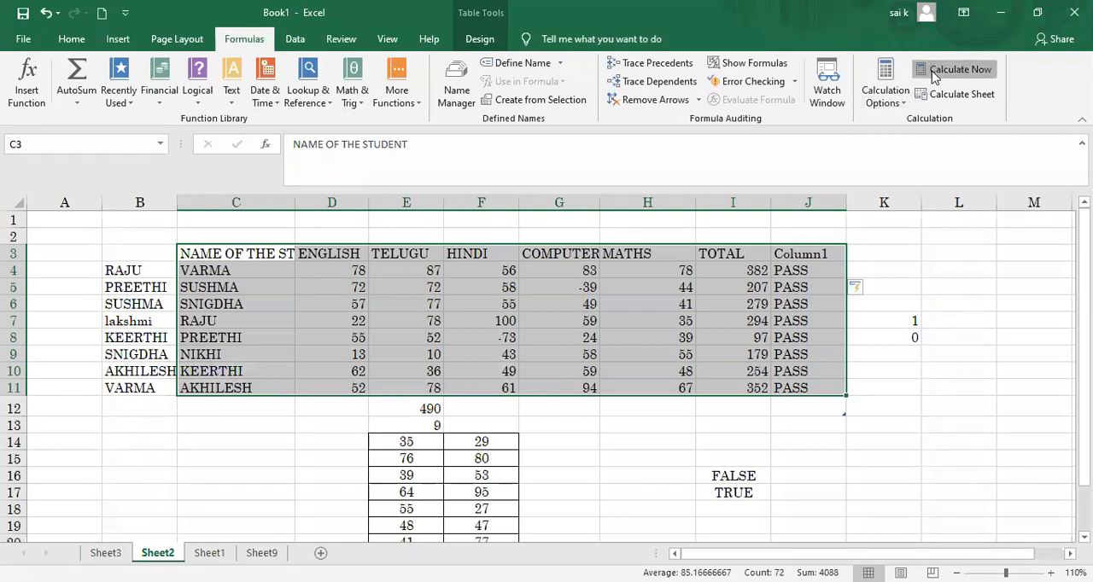
{"action": "left_click", "coordinate": [901, 109]}
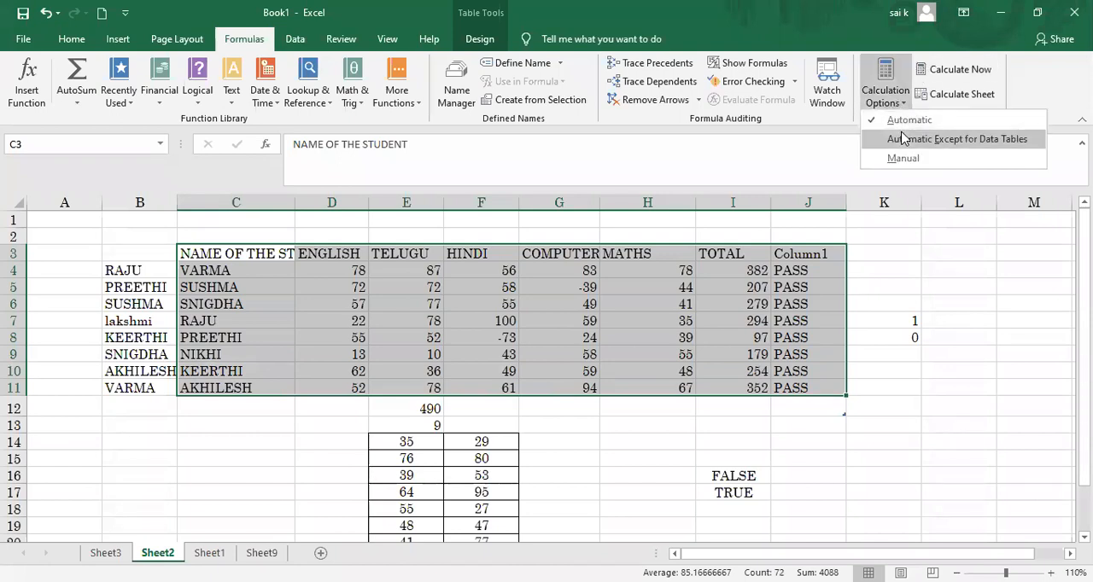
{"action": "left_click", "coordinate": [901, 121]}
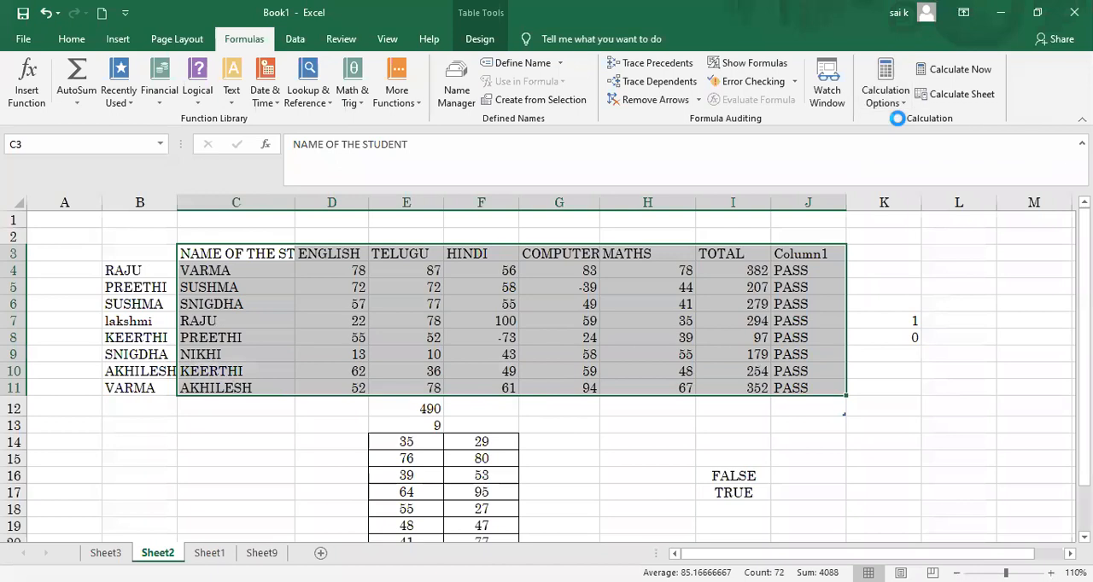
{"action": "left_click", "coordinate": [869, 344]}
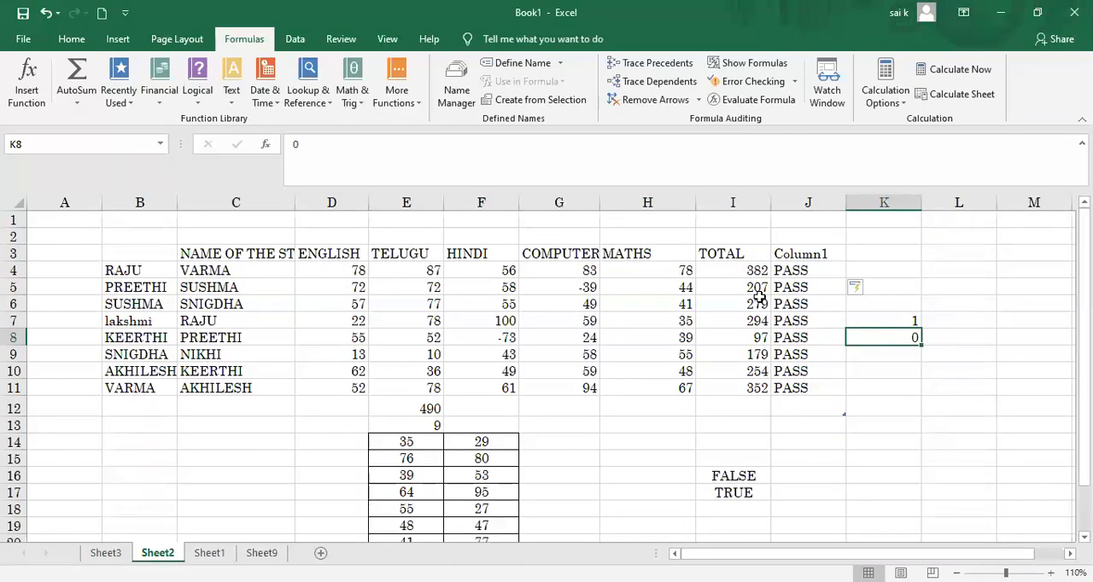
Step: Look through the available logical functions and text functions
{"action": "left_click", "coordinate": [203, 109]}
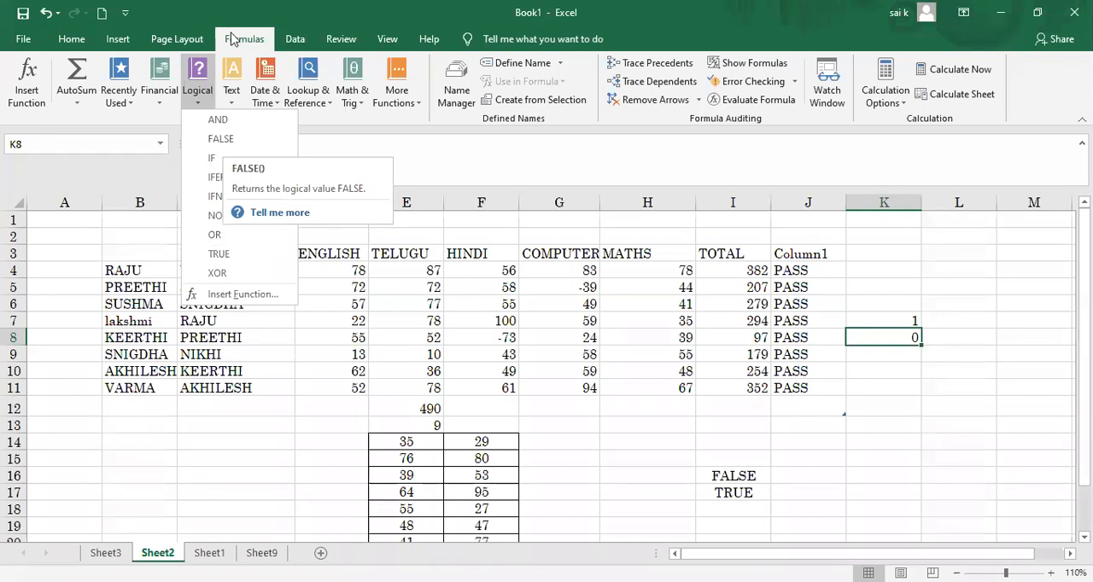
{"action": "left_click", "coordinate": [233, 93]}
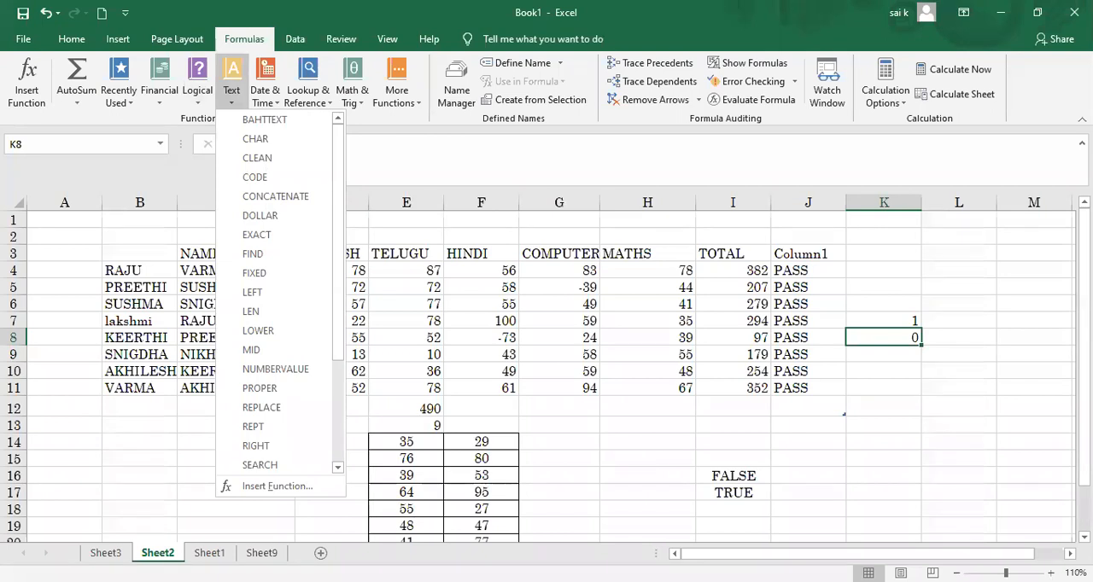
{"action": "key", "text": "Escape"}
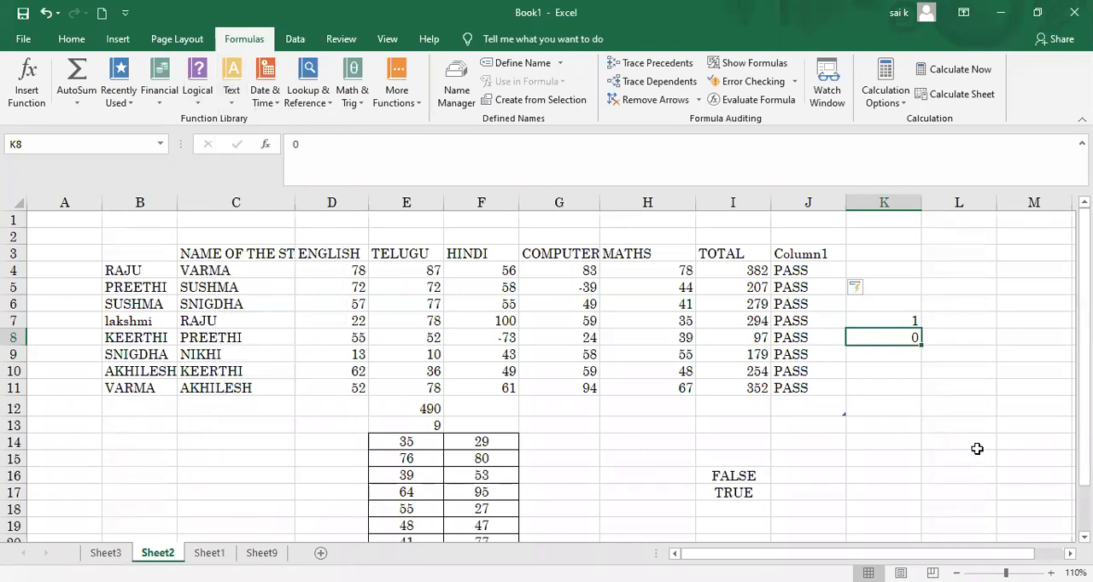
{"action": "left_click", "coordinate": [940, 451]}
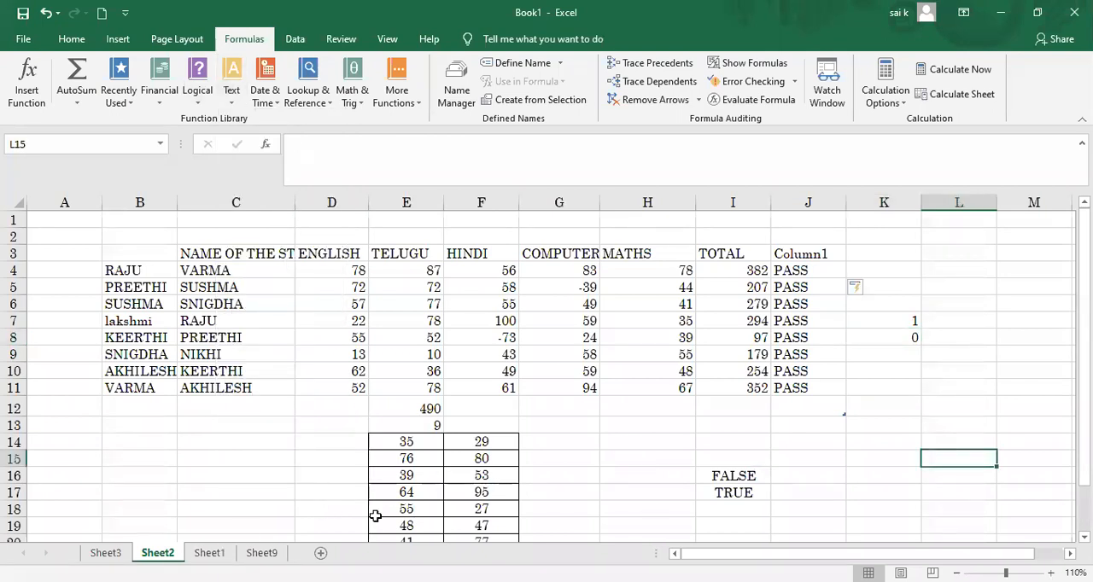
Step: Switch to Sheet9 and enter a sample first name in capital letters in C5
{"action": "key", "text": "ctrl+Page_Down"}
{"action": "key", "text": "ctrl+Page_Down"}
{"action": "left_click", "coordinate": [298, 330]}
{"action": "type", "text": "RAMESH"}
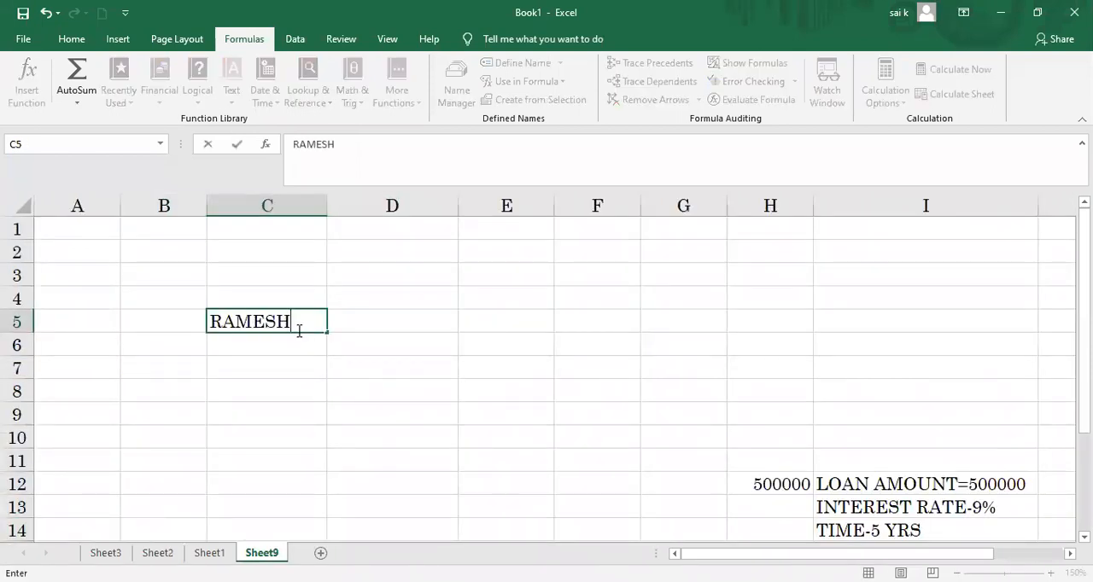
Step: Try to enter a =LENGTH formula in D5 beside the sample name
{"action": "left_click", "coordinate": [371, 321]}
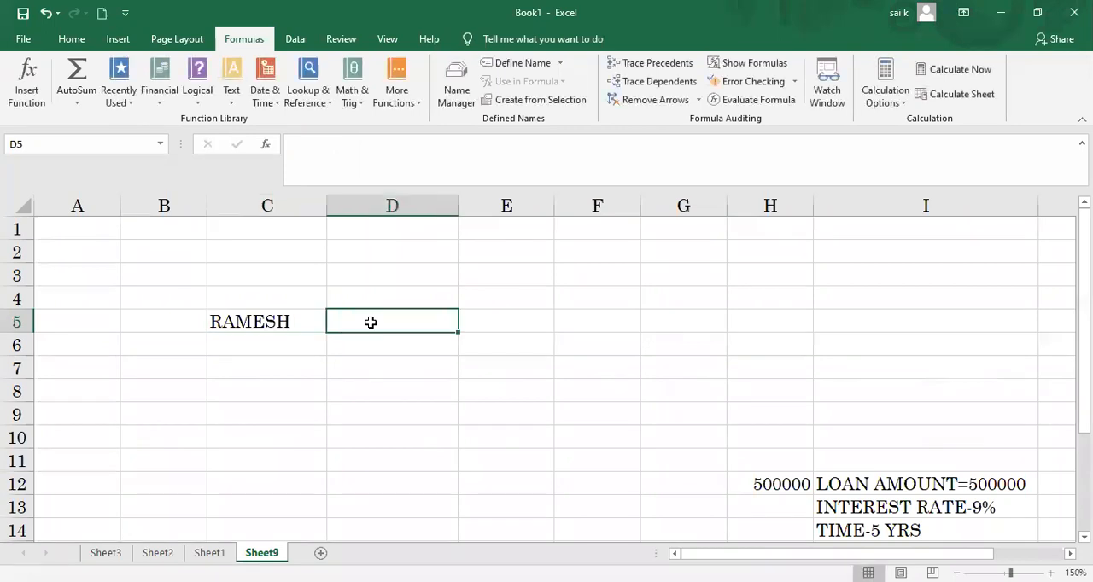
{"action": "type", "text": "="}
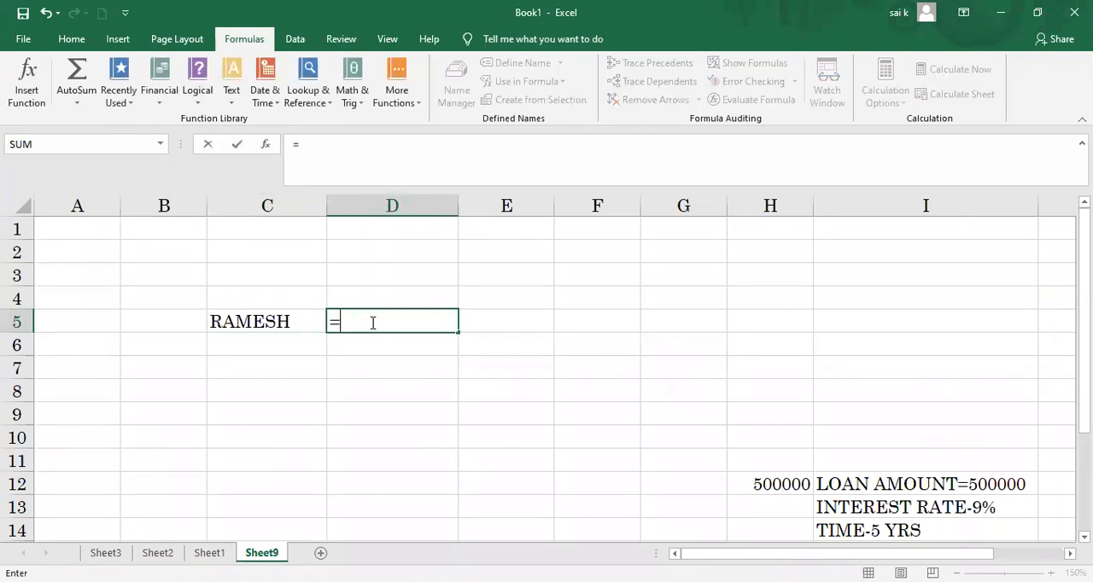
{"action": "type", "text": "LEM"}
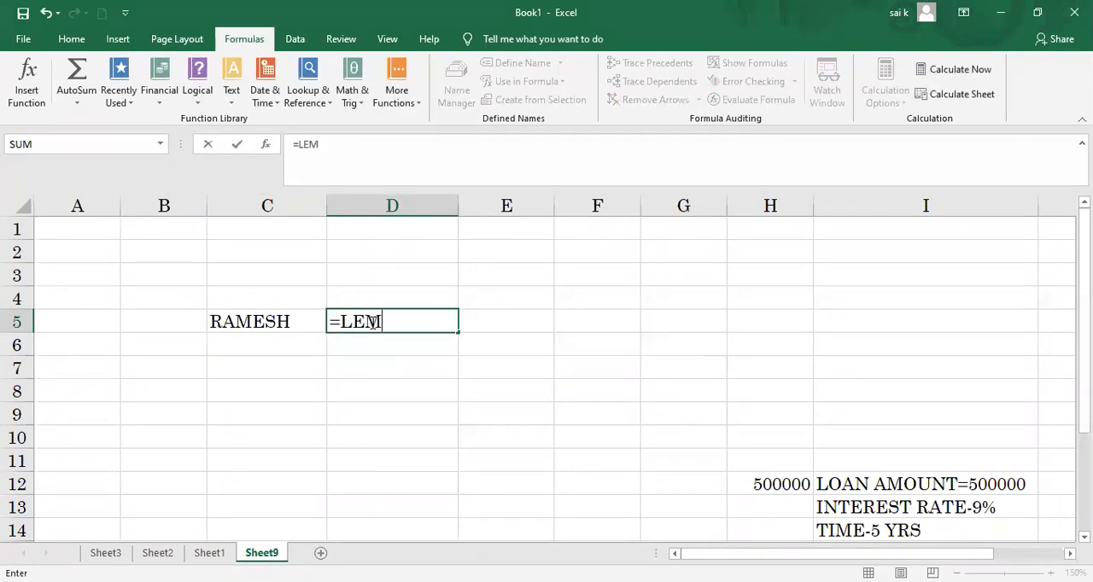
{"action": "key", "text": "BackSpace"}
{"action": "type", "text": "NGTH"}
{"action": "key", "text": "Tab"}
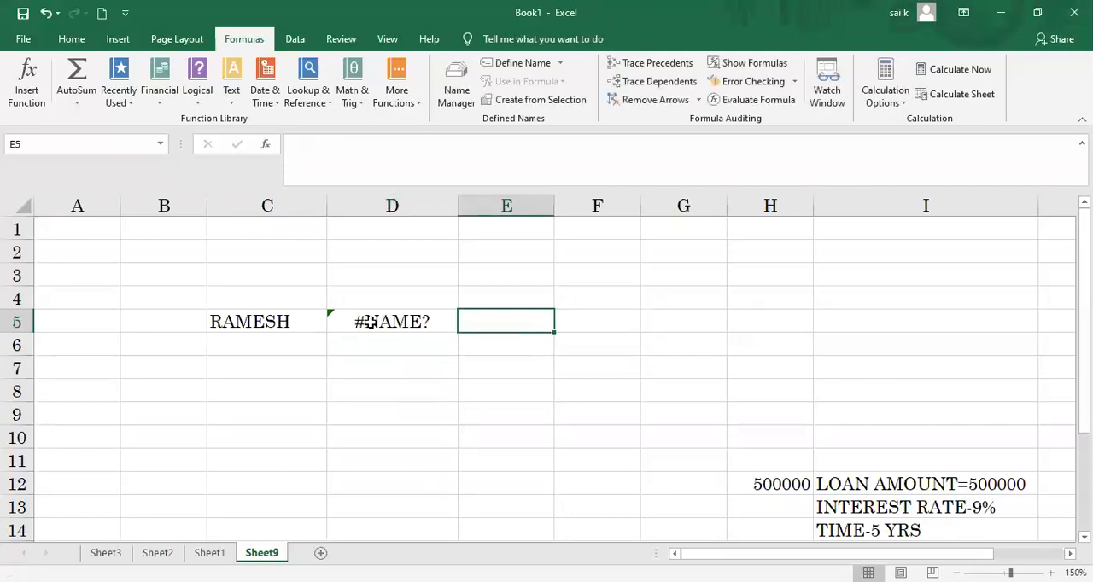
Step: Replace the entry in D5 with =LEN(C5) to count the characters of the sample name
{"action": "left_click", "coordinate": [367, 321]}
{"action": "key", "text": "BackSpace"}
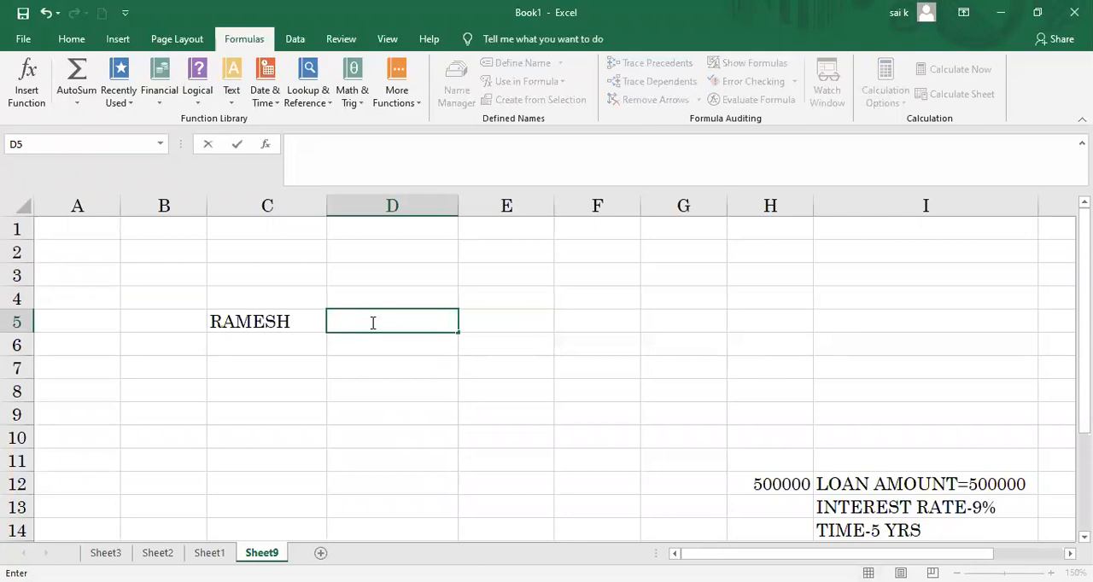
{"action": "type", "text": "=LEN("}
{"action": "left_click", "coordinate": [255, 320]}
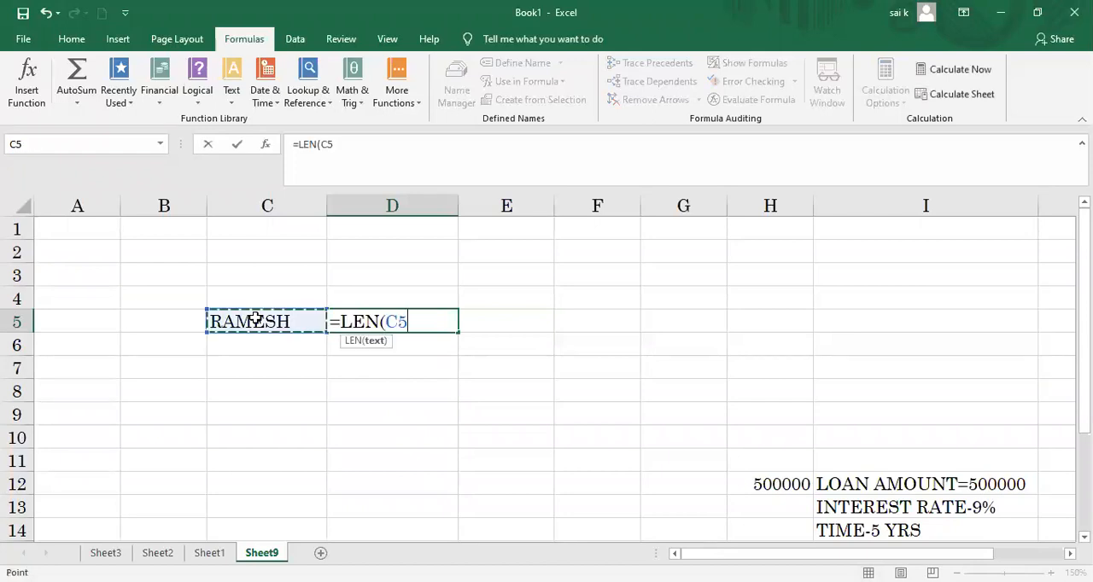
{"action": "type", "text": ")"}
{"action": "key", "text": "Return"}
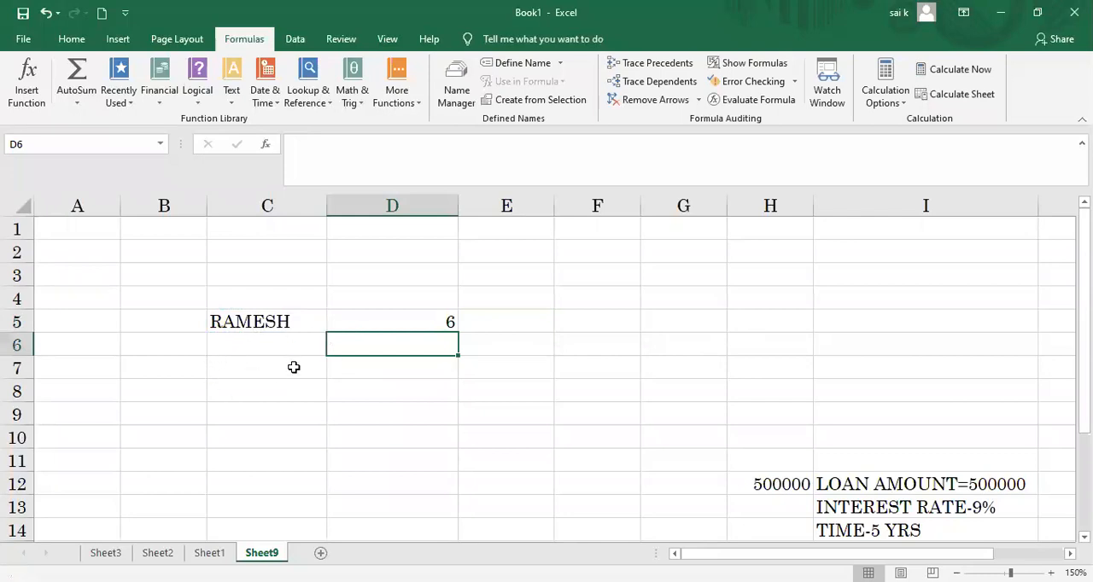
Step: Enter =LOWER(C5) in D7 to convert the sample name to lowercase
{"action": "left_click", "coordinate": [370, 366]}
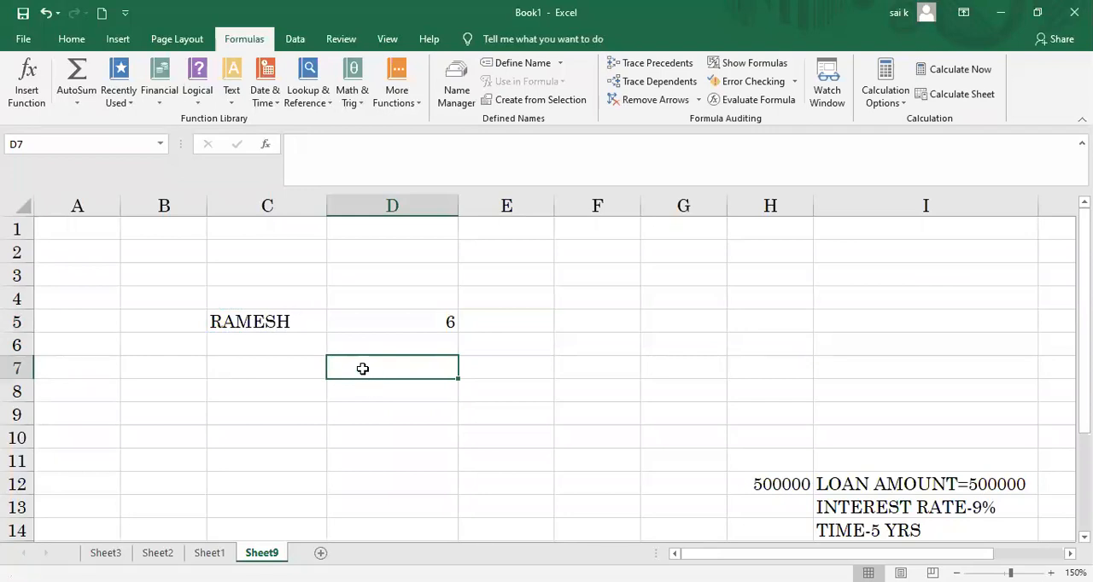
{"action": "type", "text": "="}
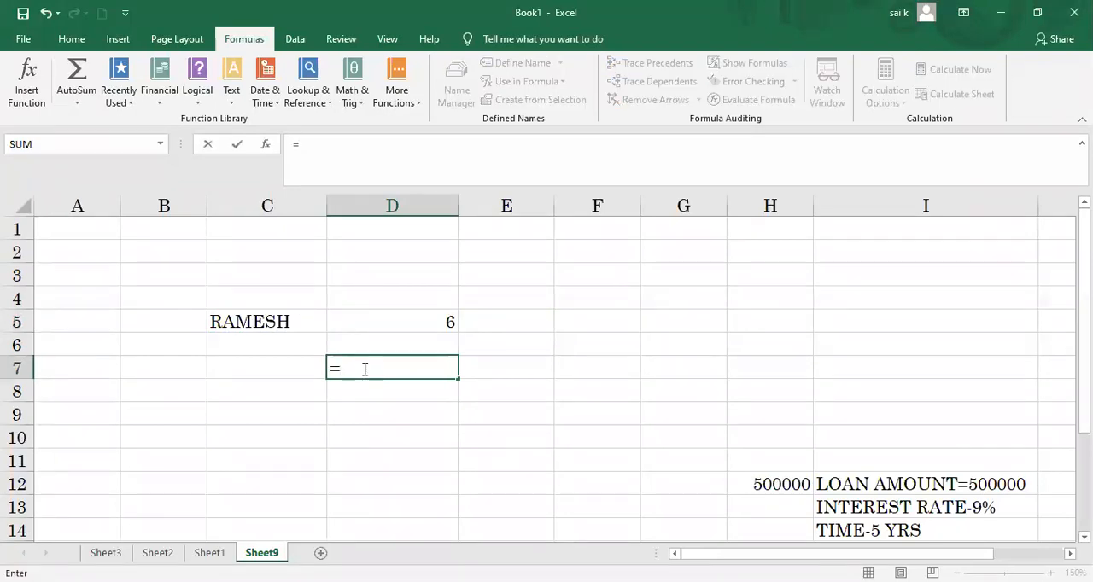
{"action": "type", "text": "LOWER"}
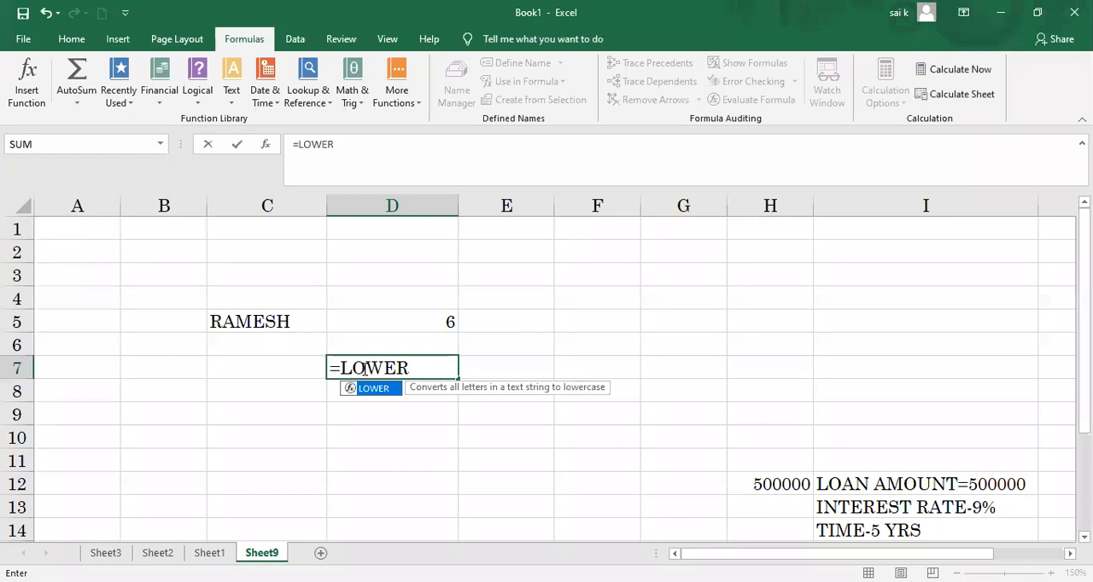
{"action": "type", "text": "("}
{"action": "left_click", "coordinate": [282, 319]}
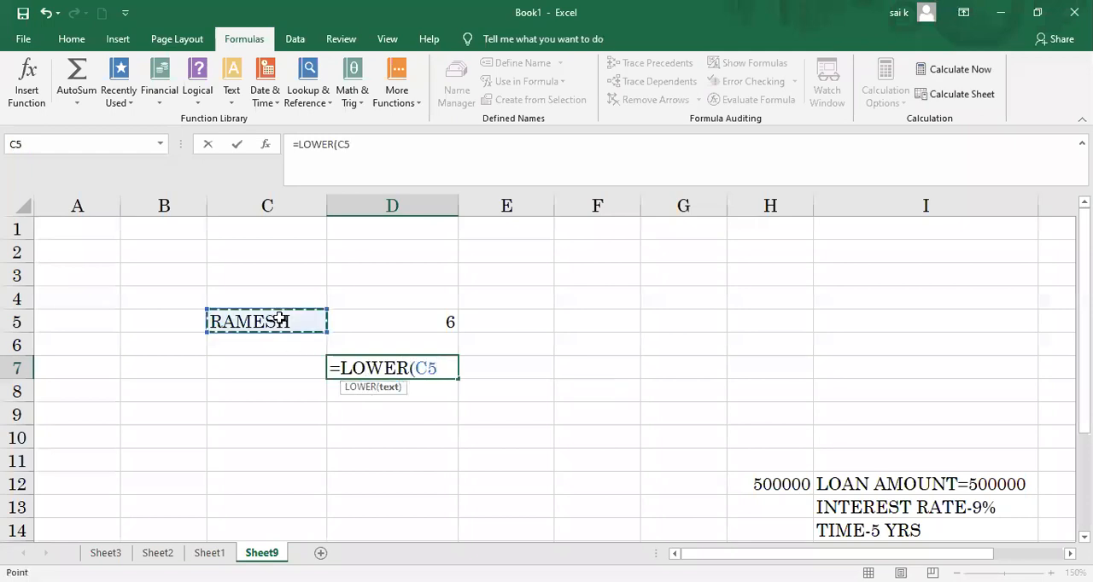
{"action": "type", "text": ")"}
{"action": "key", "text": "Return"}
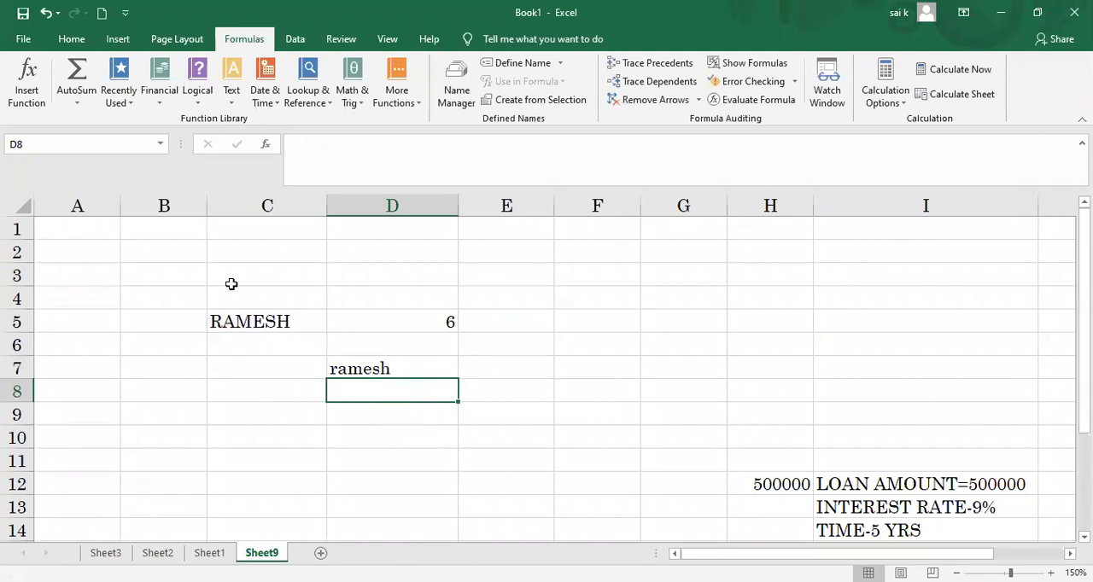
Step: Review the available text functions and check the LOWER formula in D7
{"action": "left_click", "coordinate": [232, 106]}
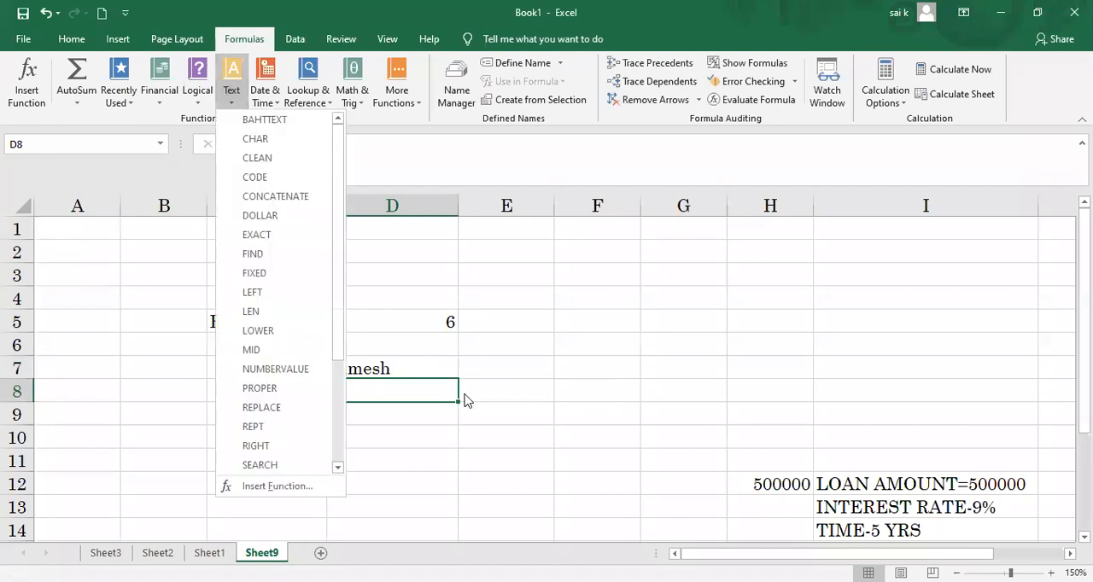
{"action": "key", "text": "Escape"}
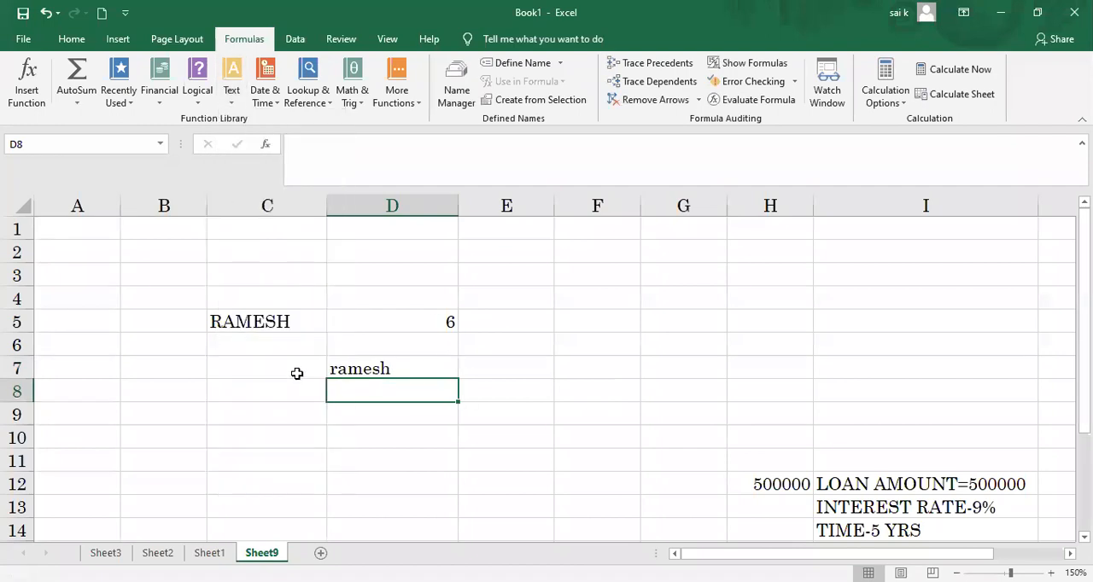
{"action": "left_click", "coordinate": [355, 368]}
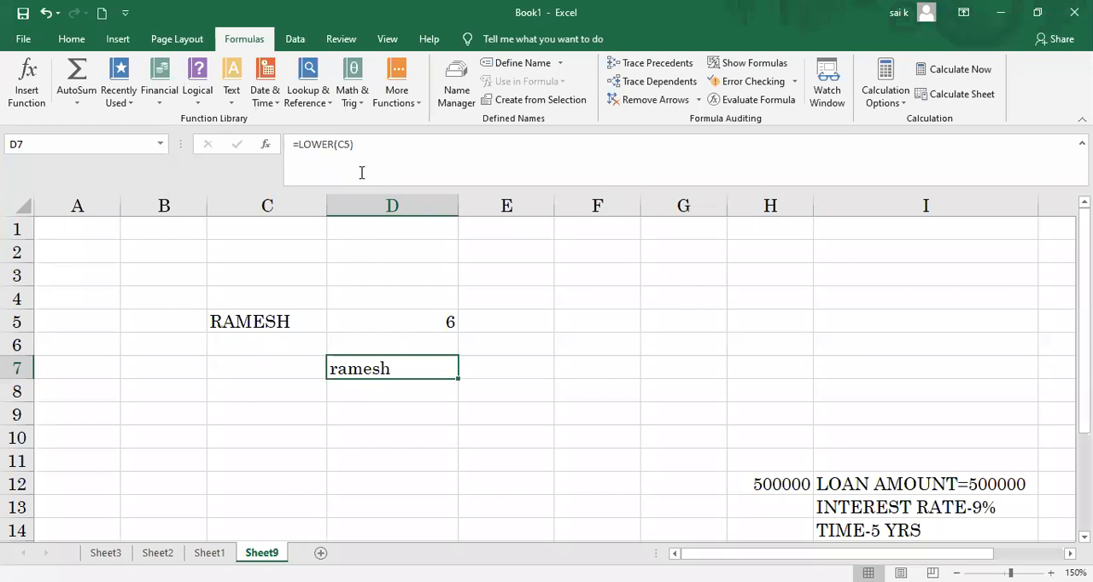
Step: Look through the available date and time functions and select the empty cell C9
{"action": "left_click", "coordinate": [264, 94]}
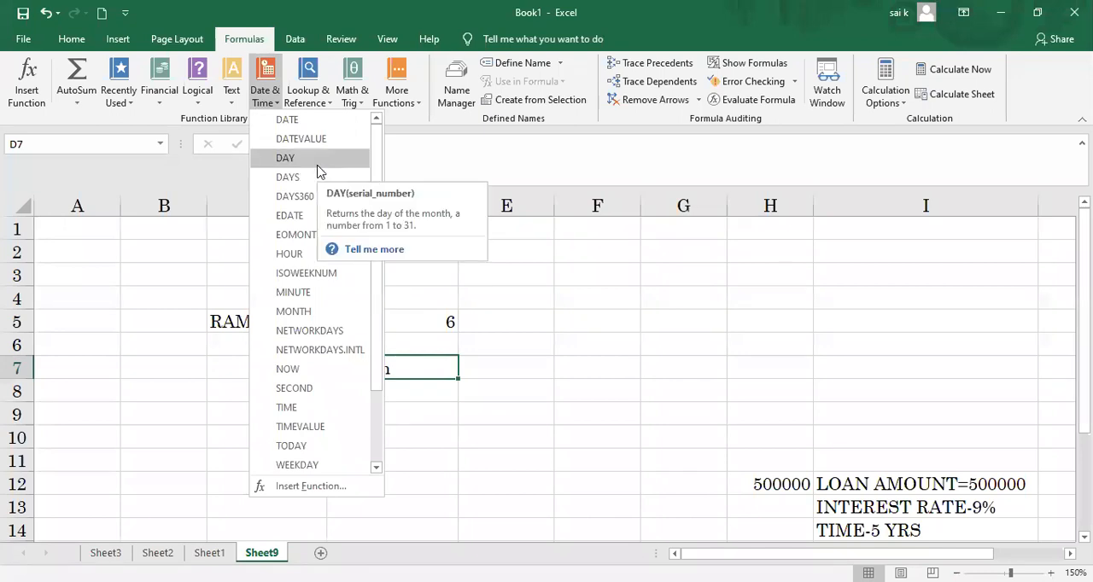
{"action": "left_click", "coordinate": [393, 430]}
{"action": "left_click", "coordinate": [274, 411]}
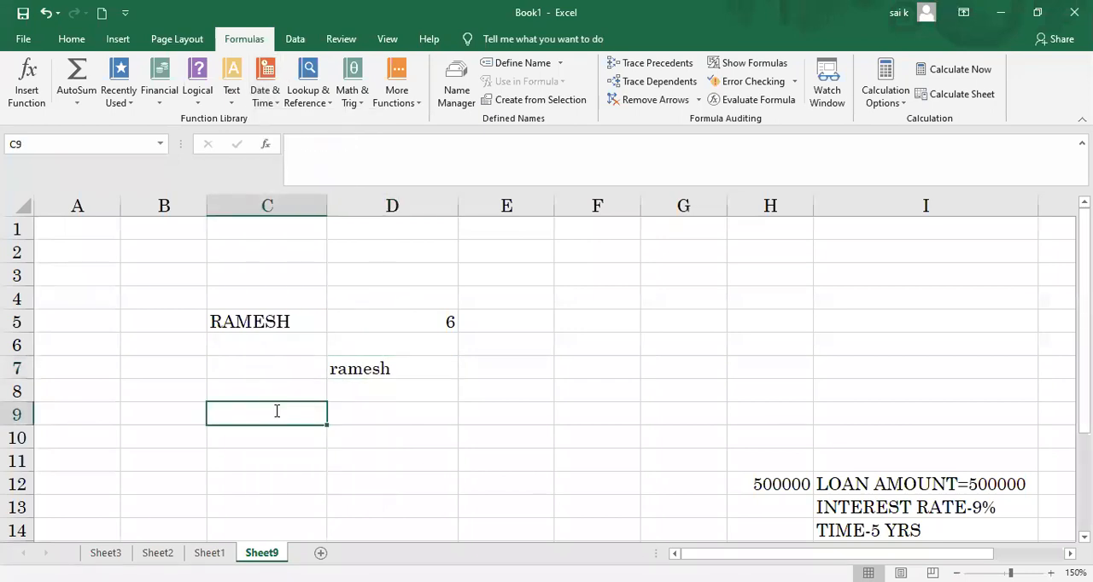
Step: Enter the sample date 12-08-2020 in C9
{"action": "type", "text": "12-0"}
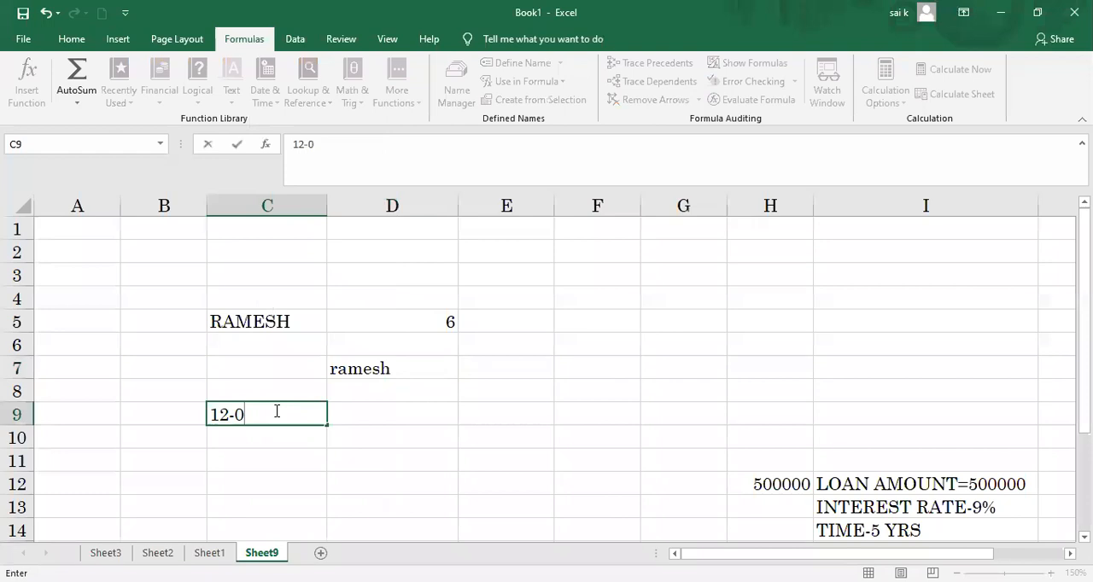
{"action": "type", "text": "8-2020"}
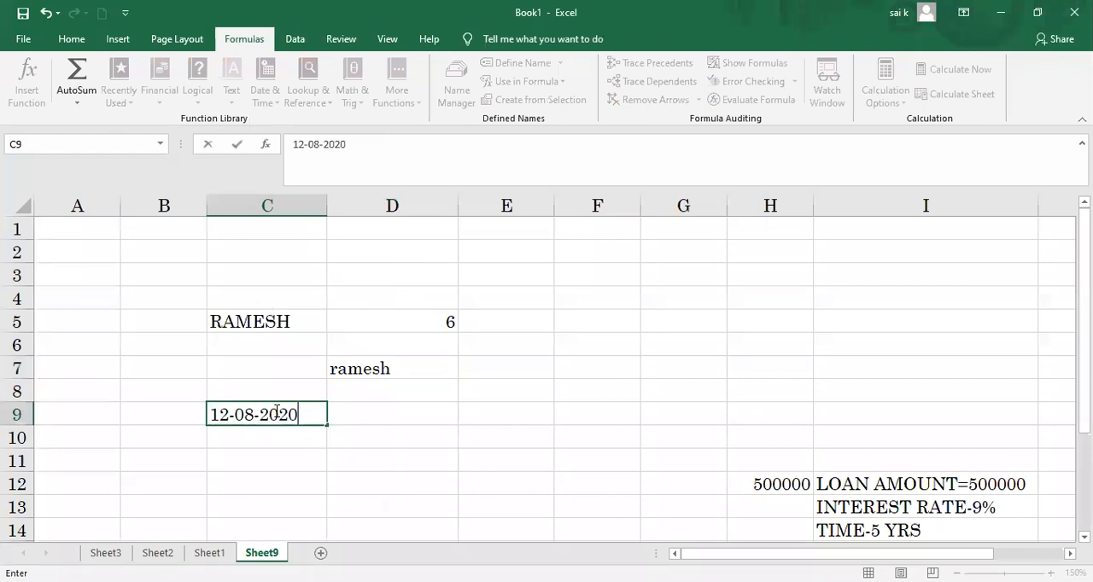
{"action": "key", "text": "Tab"}
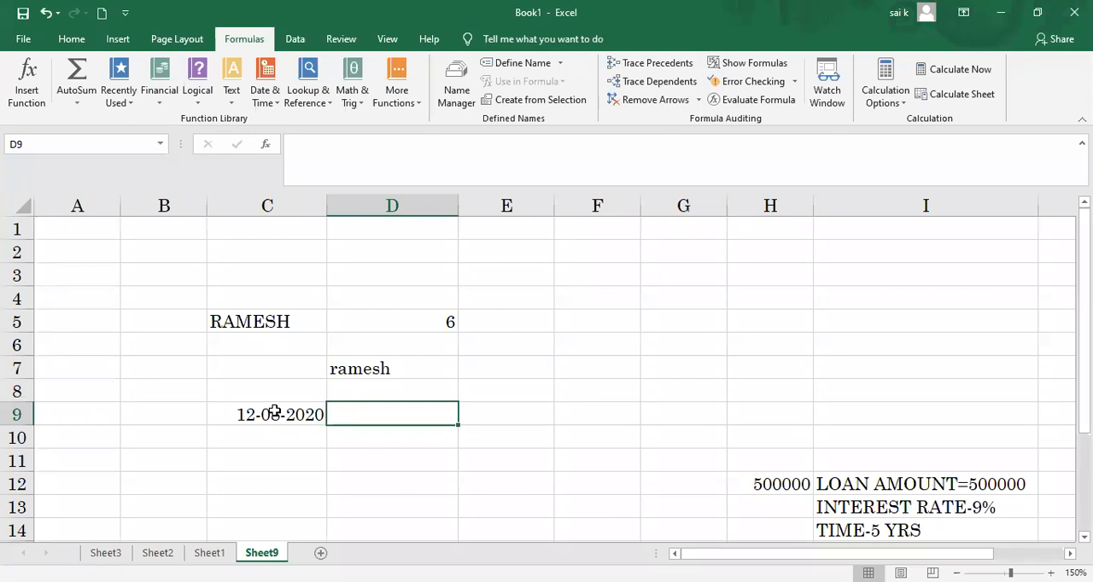
Step: Enter =MONTH(C9) in D9 to extract the month number from the sample date
{"action": "type", "text": "="}
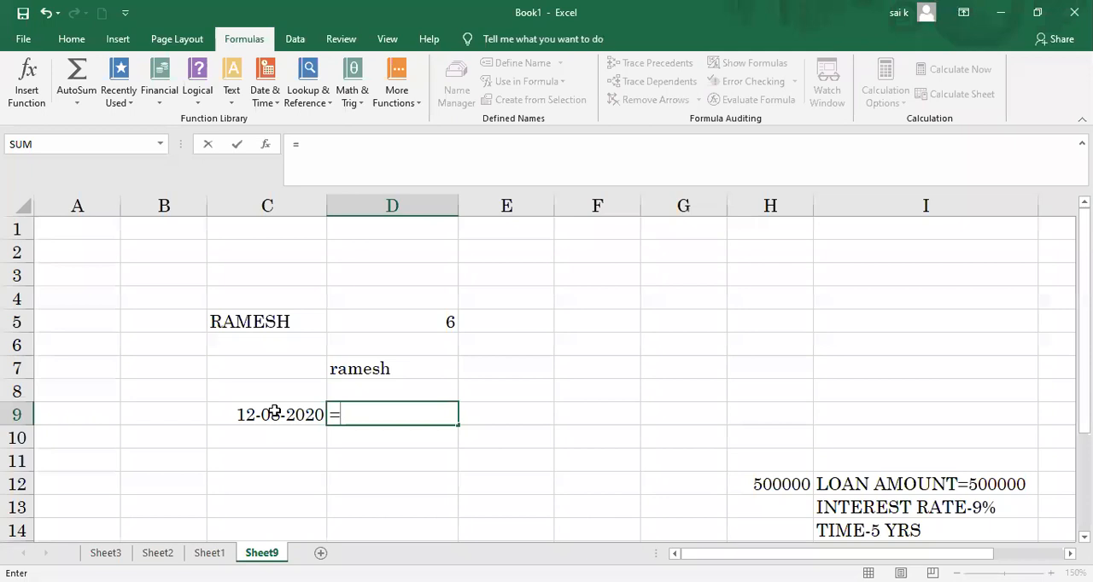
{"action": "type", "text": "MONTH"}
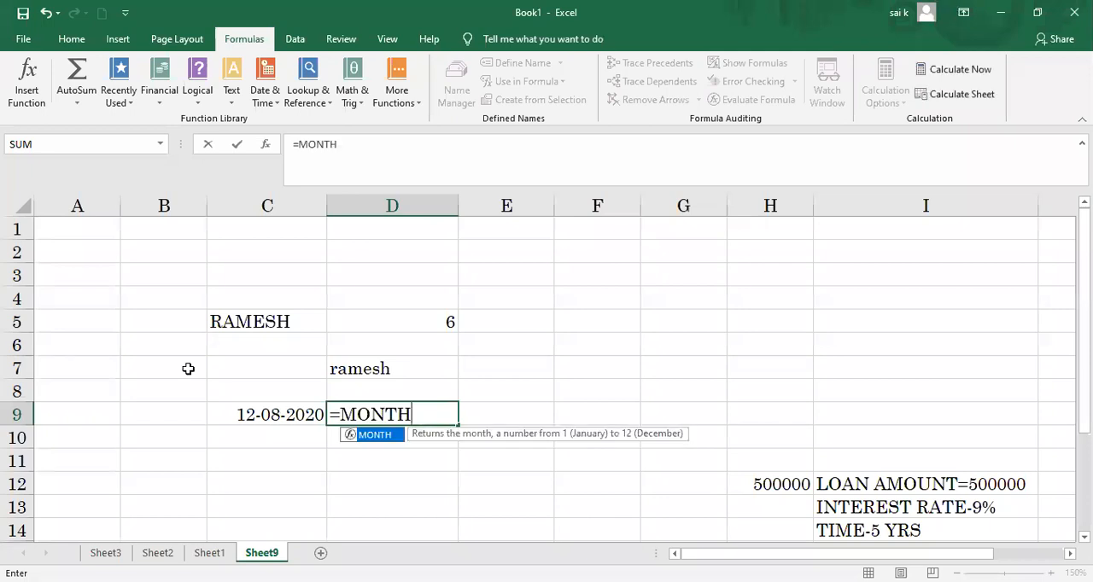
{"action": "type", "text": "("}
{"action": "left_click", "coordinate": [265, 414]}
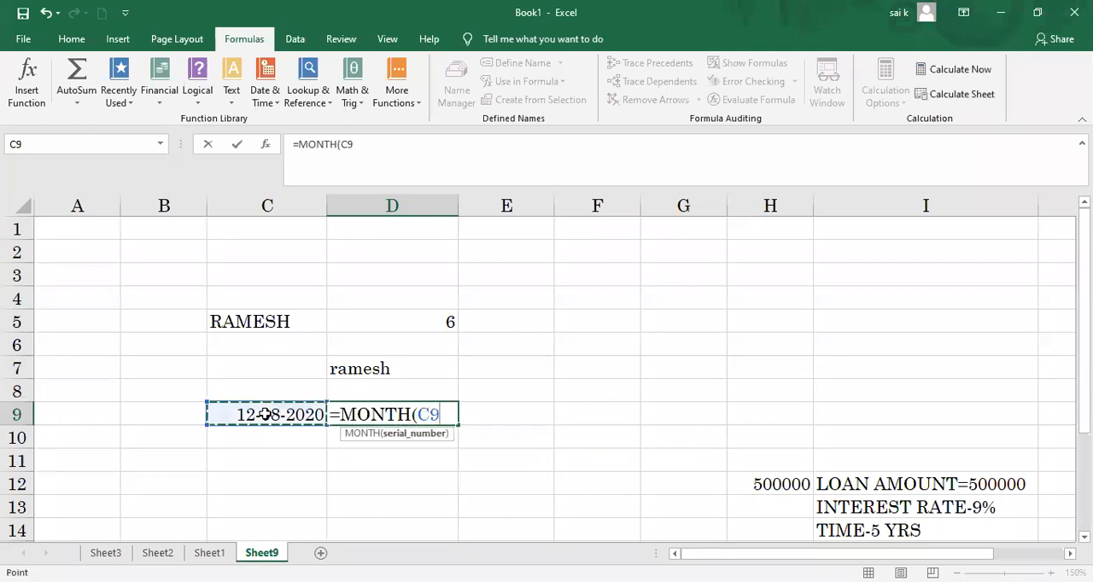
{"action": "type", "text": ")"}
{"action": "key", "text": "Return"}
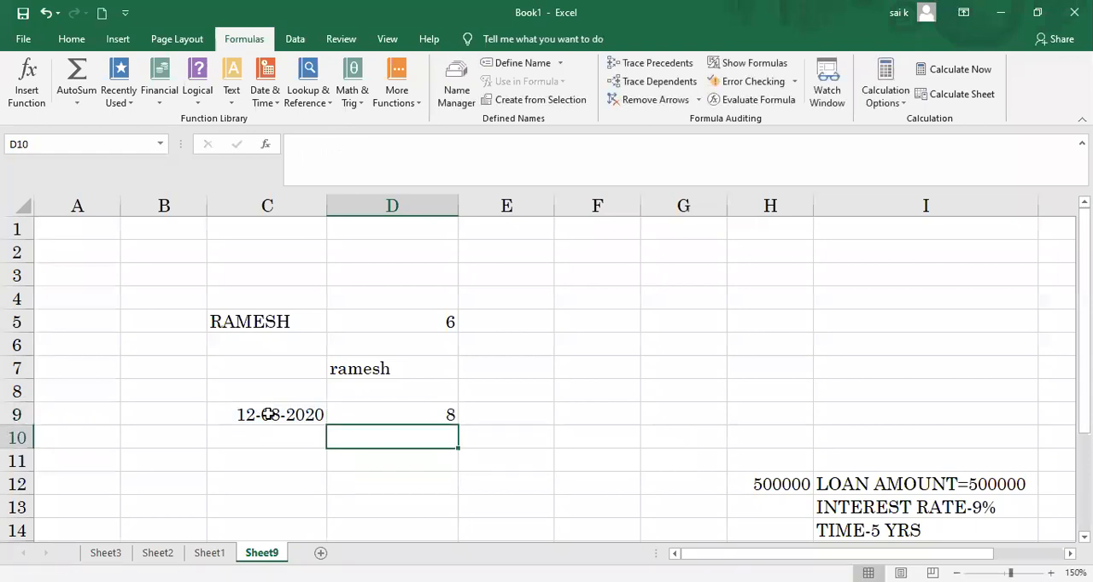
Step: Try to format the sample date's month as text by entering =TEXT(C9,MM) in D10
{"action": "type", "text": "="}
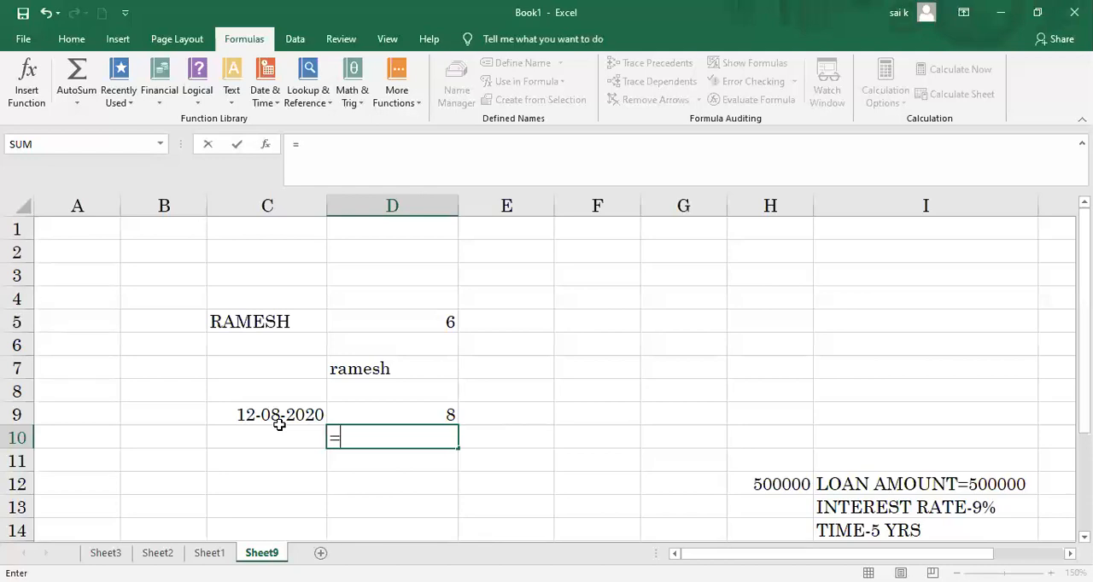
{"action": "type", "text": "TEXT"}
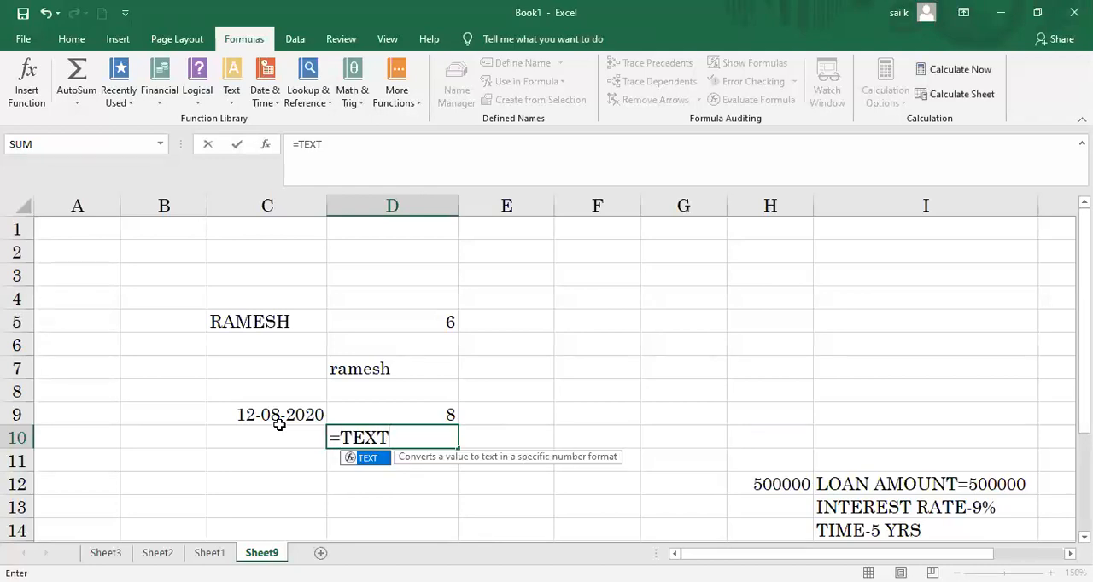
{"action": "type", "text": "("}
{"action": "left_click", "coordinate": [271, 415]}
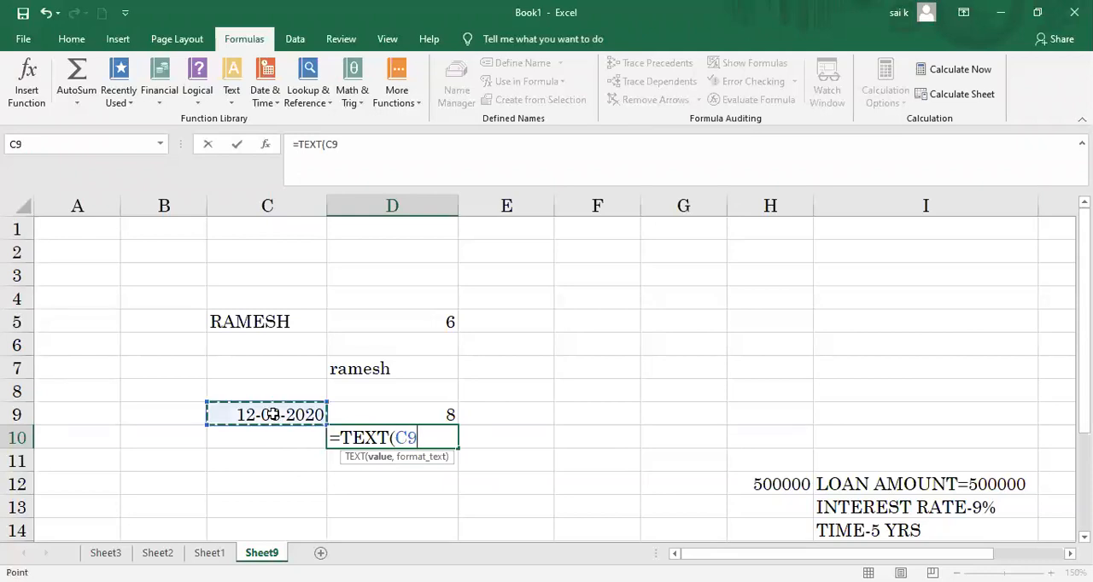
{"action": "type", "text": ","}
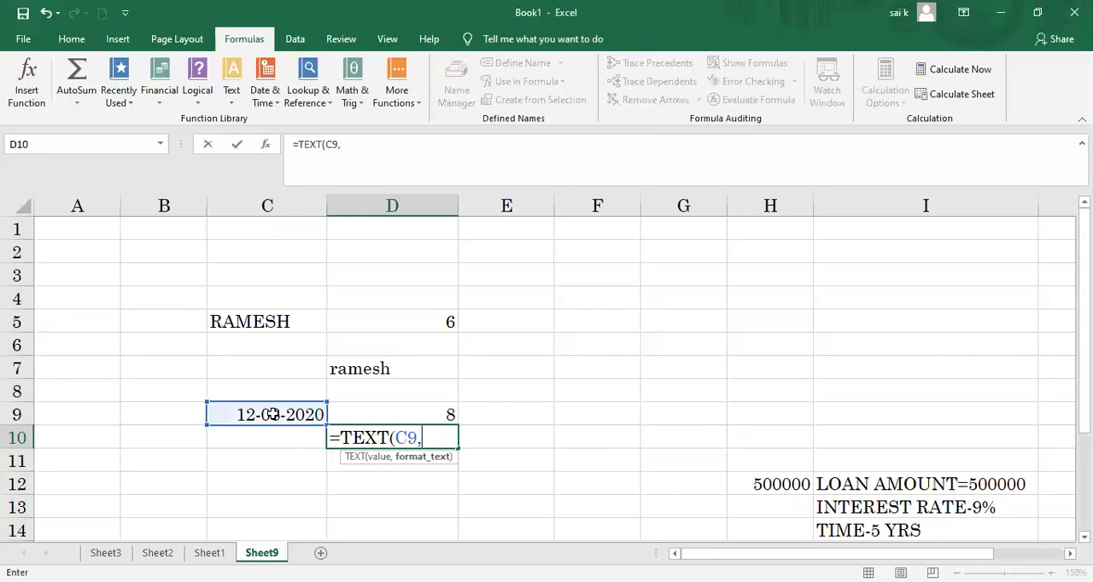
{"action": "type", "text": "MM"}
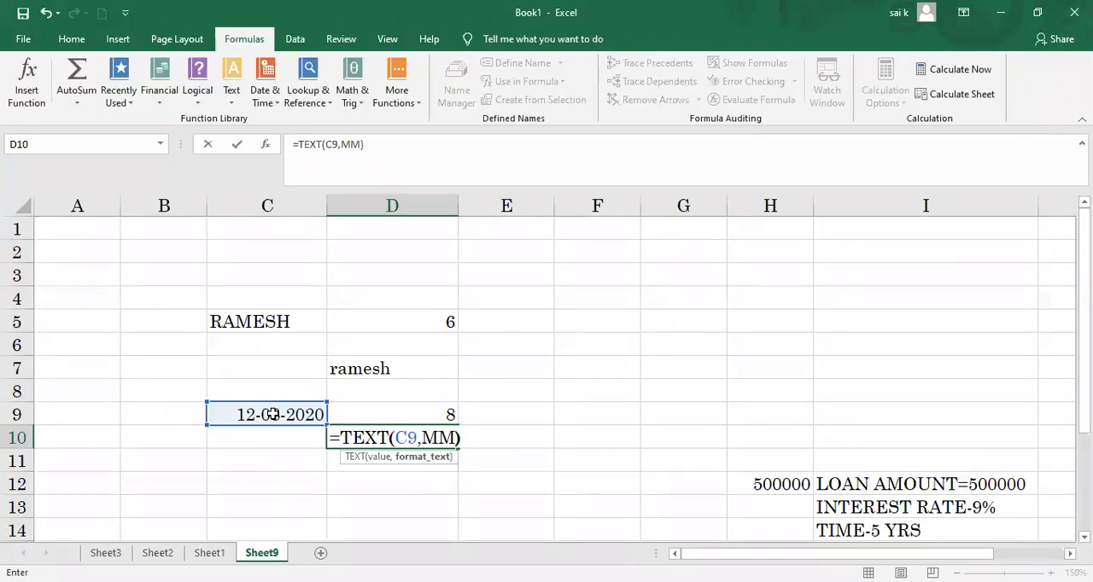
{"action": "type", "text": ")"}
{"action": "key", "text": "Return"}
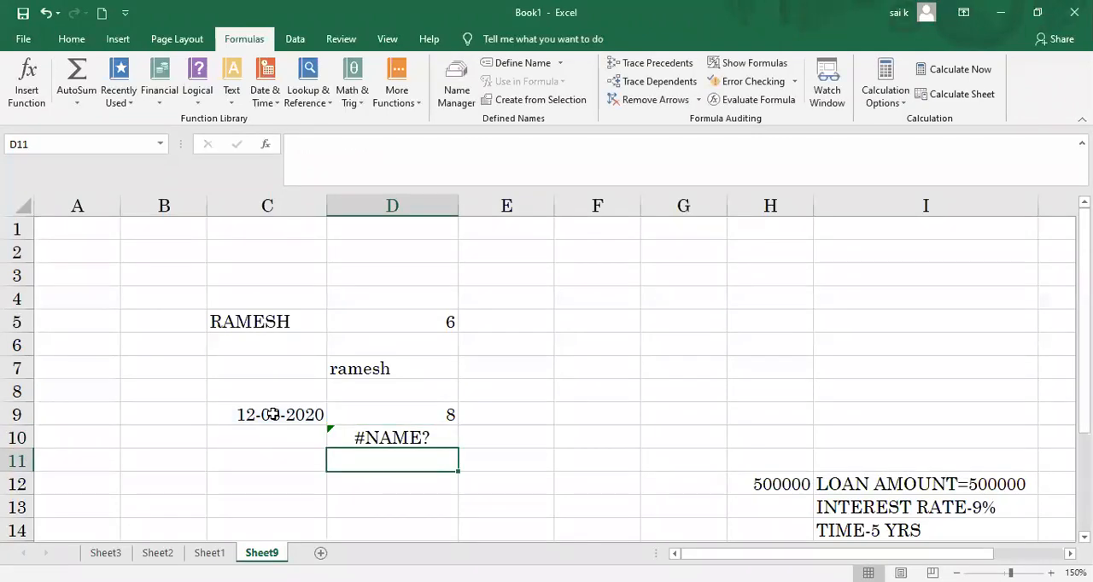
Step: Try replacing the formula in D10 with =TEXT(MM)
{"action": "left_click", "coordinate": [385, 438]}
{"action": "key", "text": "BackSpace"}
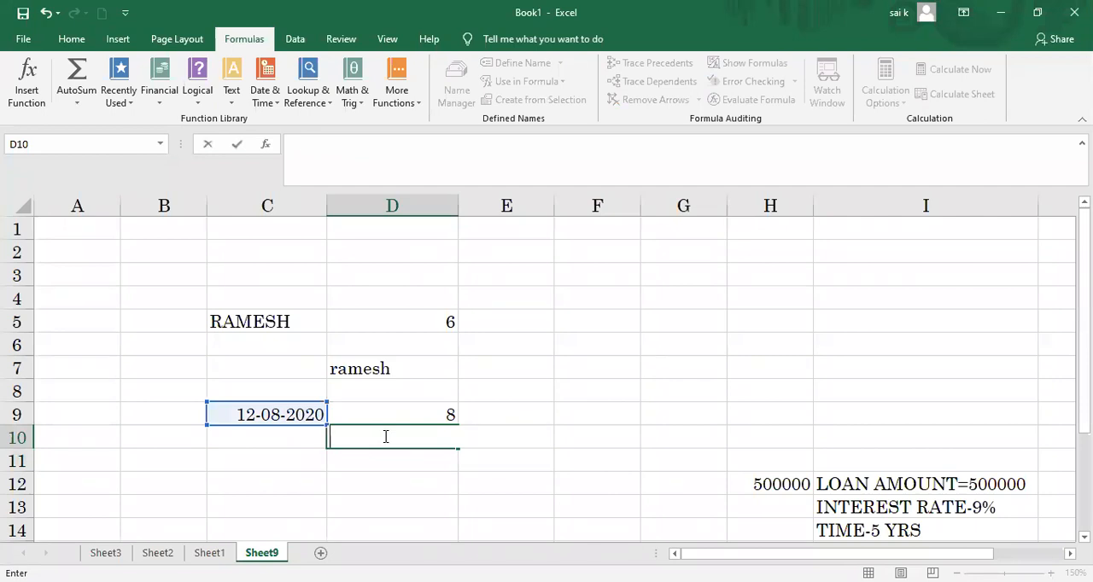
{"action": "type", "text": "="}
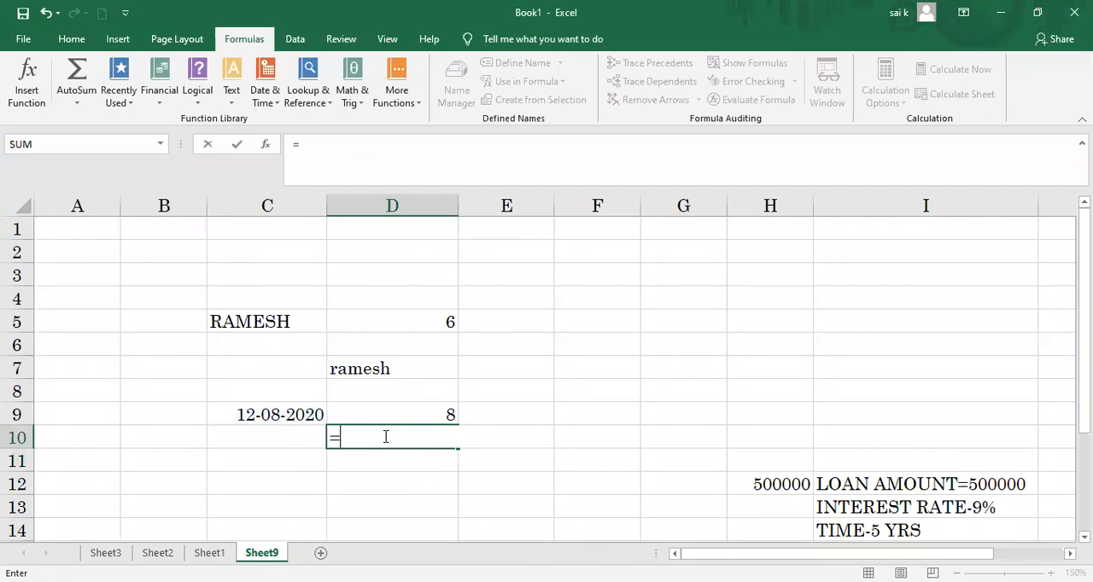
{"action": "type", "text": "TEXT("}
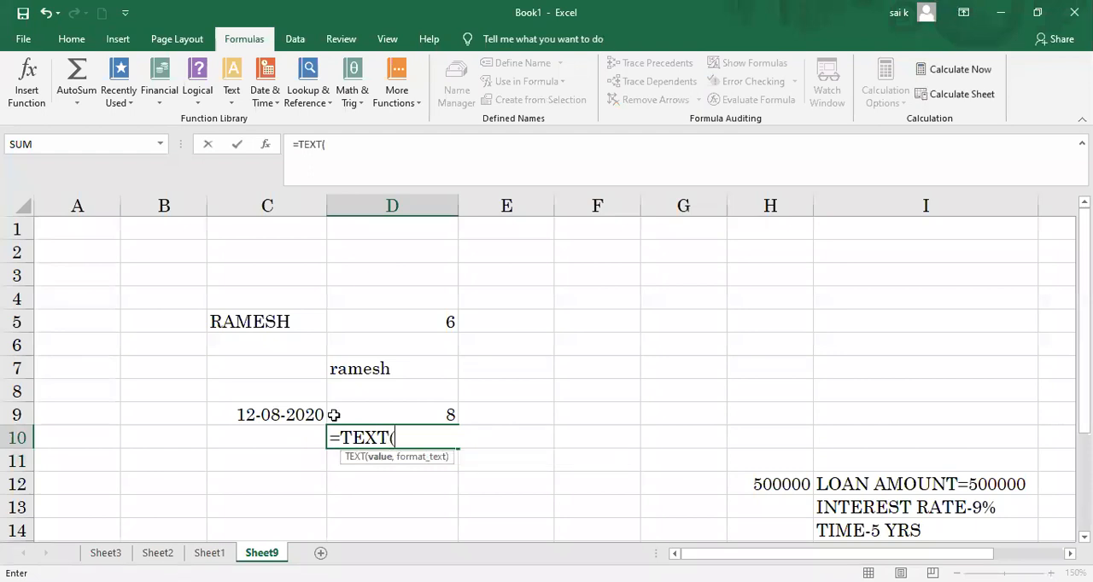
{"action": "left_click", "coordinate": [303, 416]}
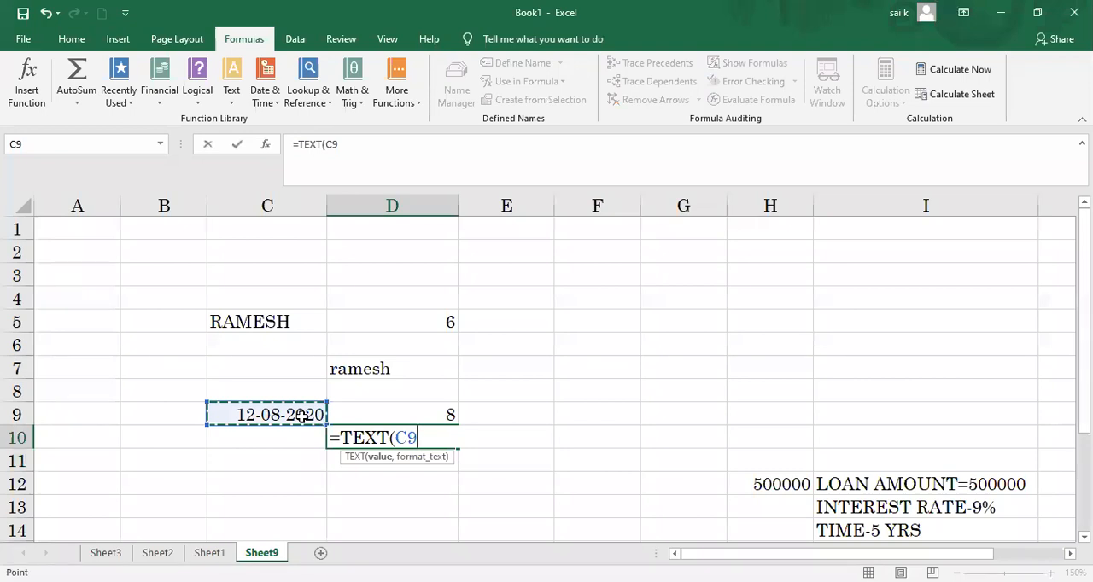
{"action": "key", "text": "BackSpace"}
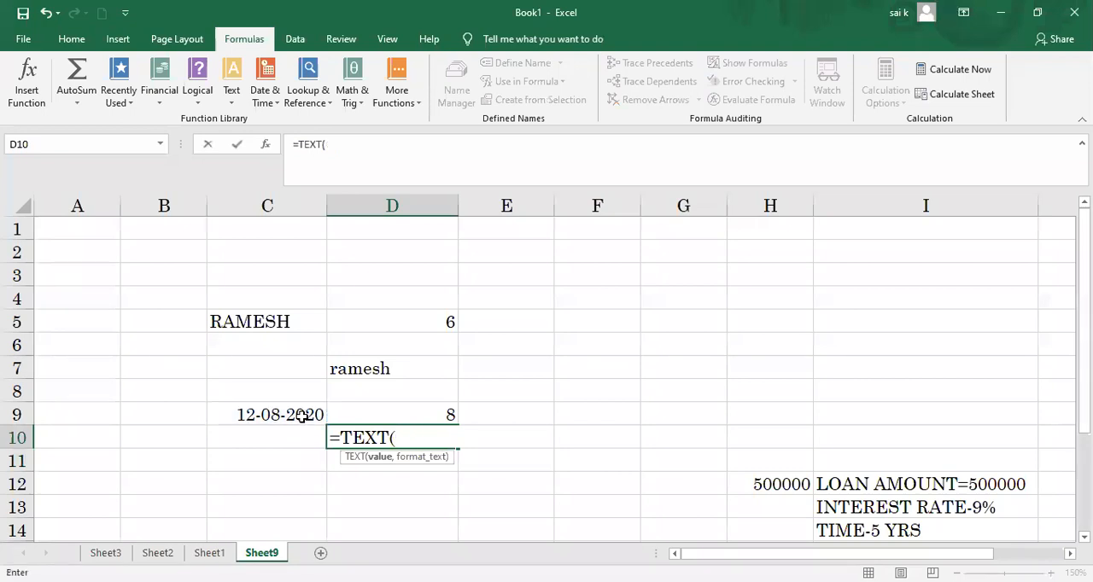
{"action": "left_click", "coordinate": [301, 417]}
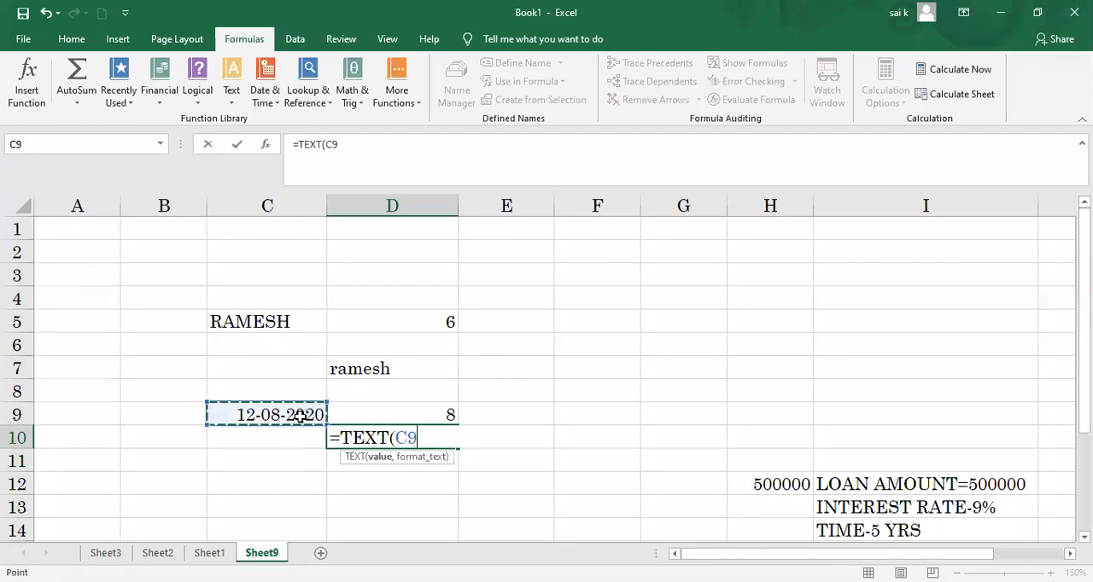
{"action": "key", "text": "BackSpace"}
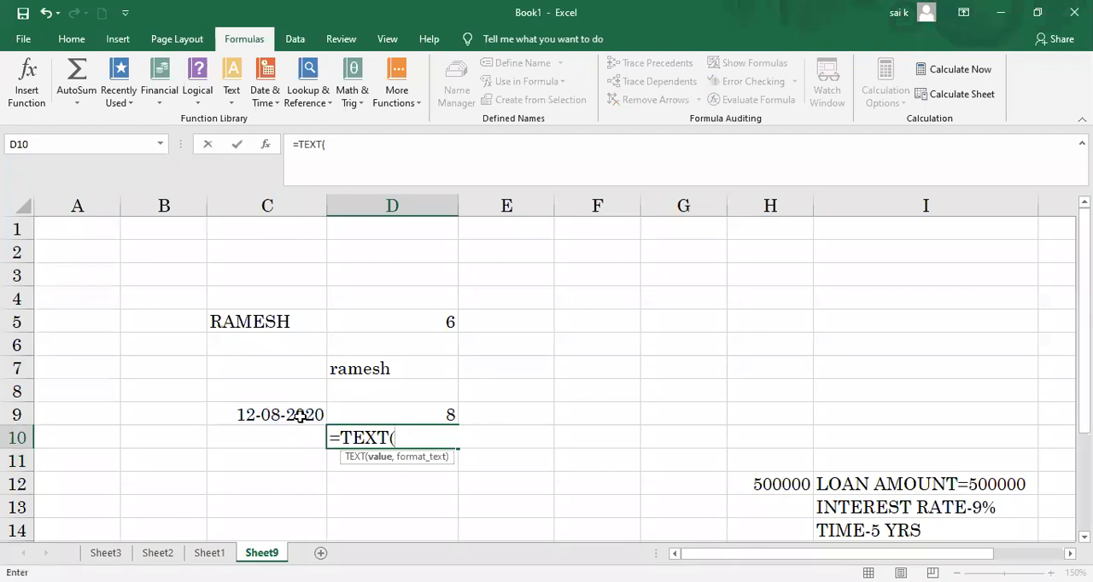
{"action": "type", "text": "MM)"}
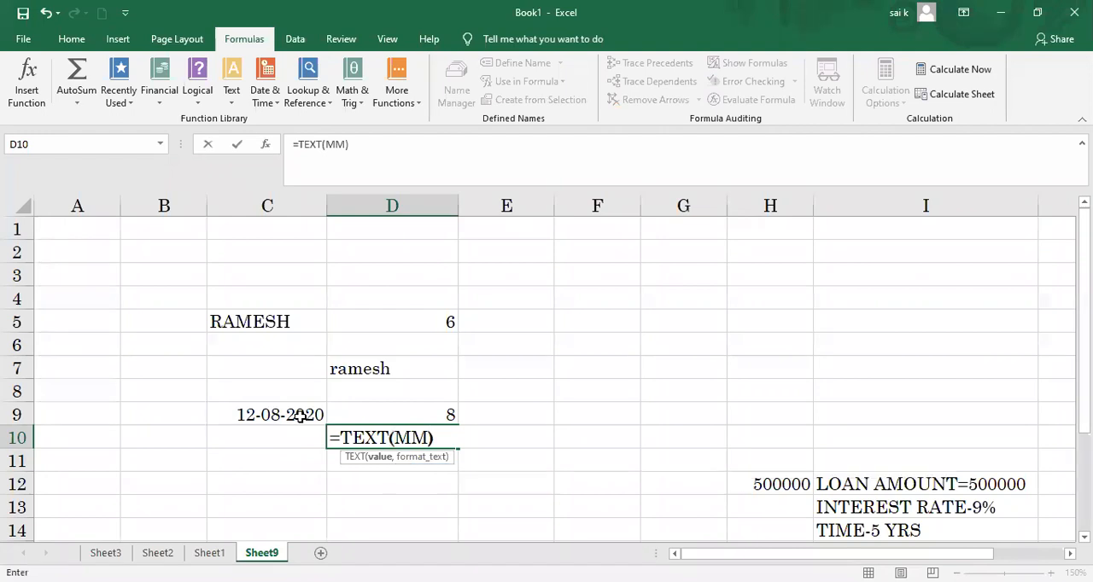
{"action": "key", "text": "Return"}
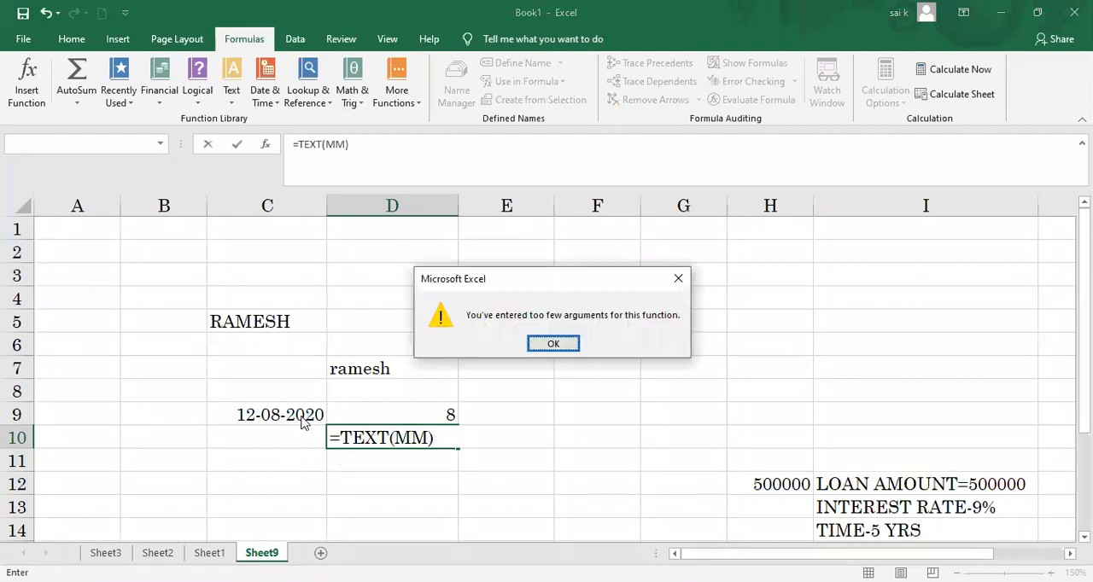
{"action": "left_click", "coordinate": [555, 344]}
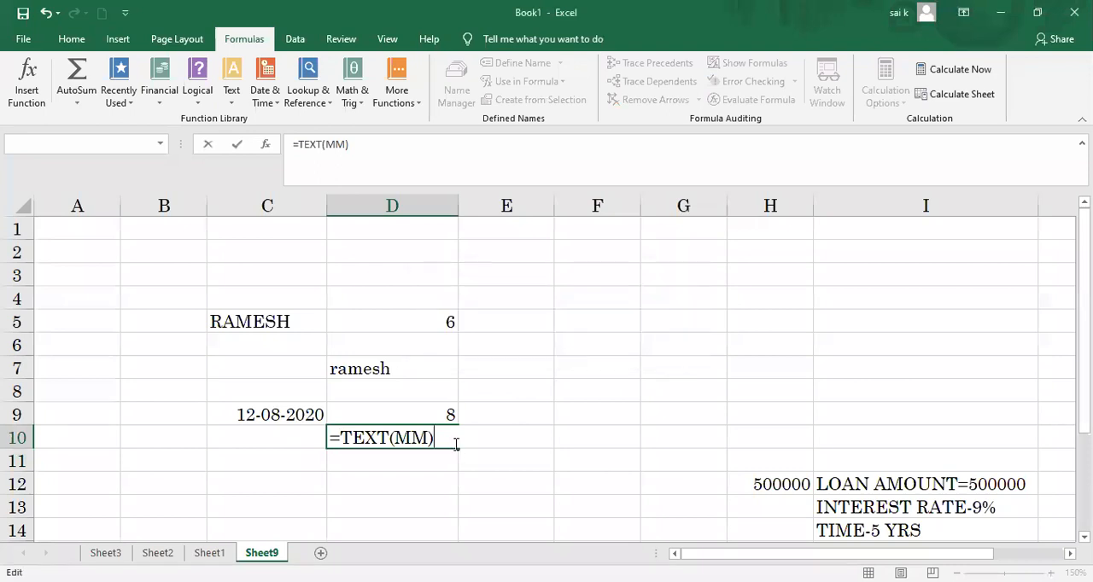
Step: Try changing the D10 formula to =TEXT(2,C9), using the sample date as the format argument
{"action": "key", "text": "BackSpace"}
{"action": "key", "text": "BackSpace"}
{"action": "key", "text": "BackSpace"}
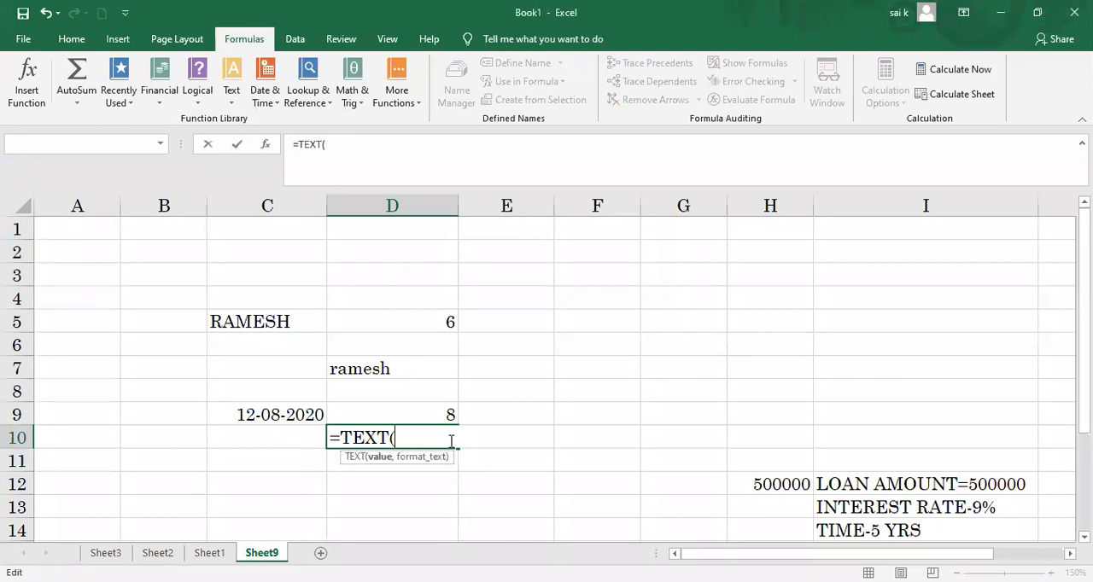
{"action": "type", "text": "2,"}
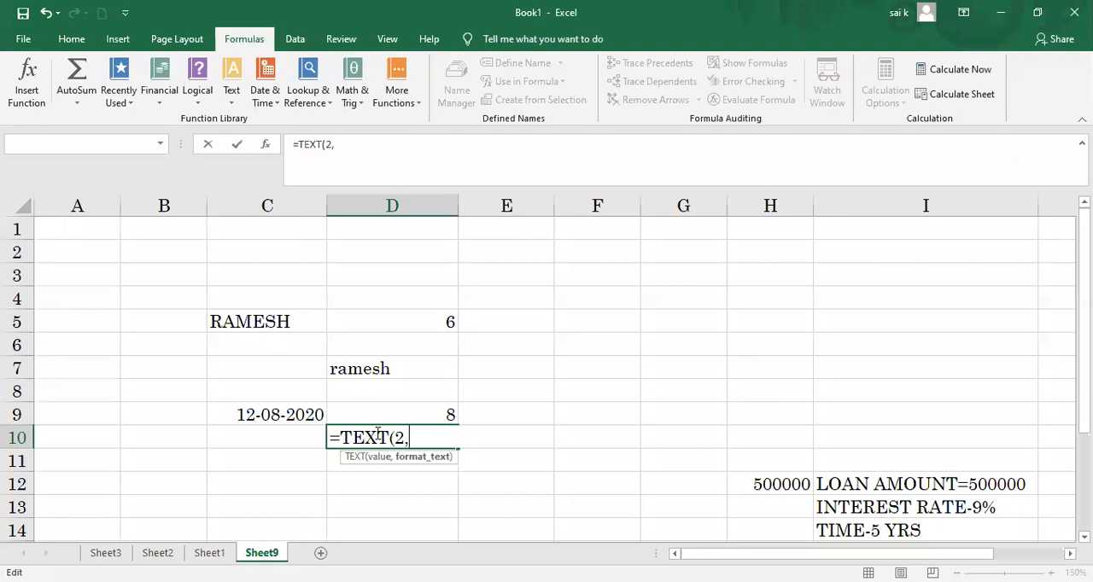
{"action": "left_click", "coordinate": [296, 414]}
{"action": "type", "text": ")"}
{"action": "key", "text": "Return"}
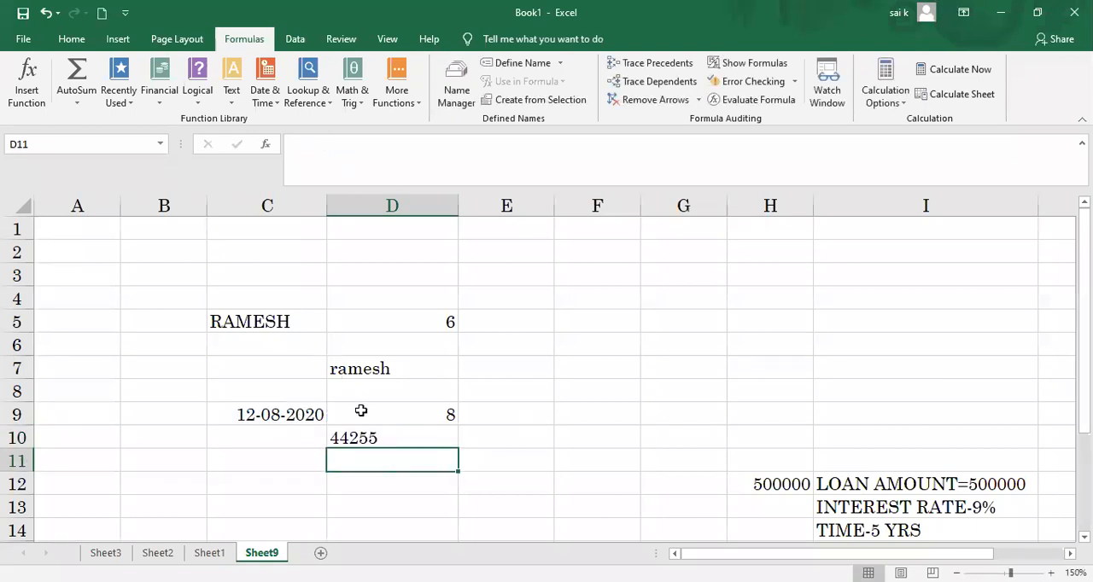
Step: Replace the entry in D10 with =YEAR(C9) to extract the year from the sample date
{"action": "key", "text": "Up"}
{"action": "key", "text": "BackSpace"}
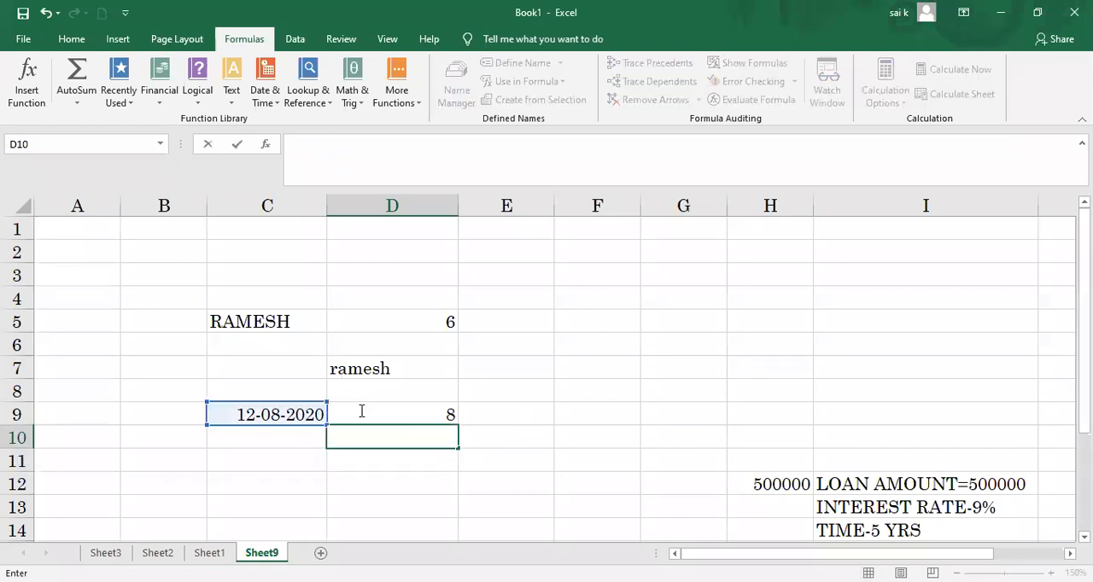
{"action": "type", "text": "="}
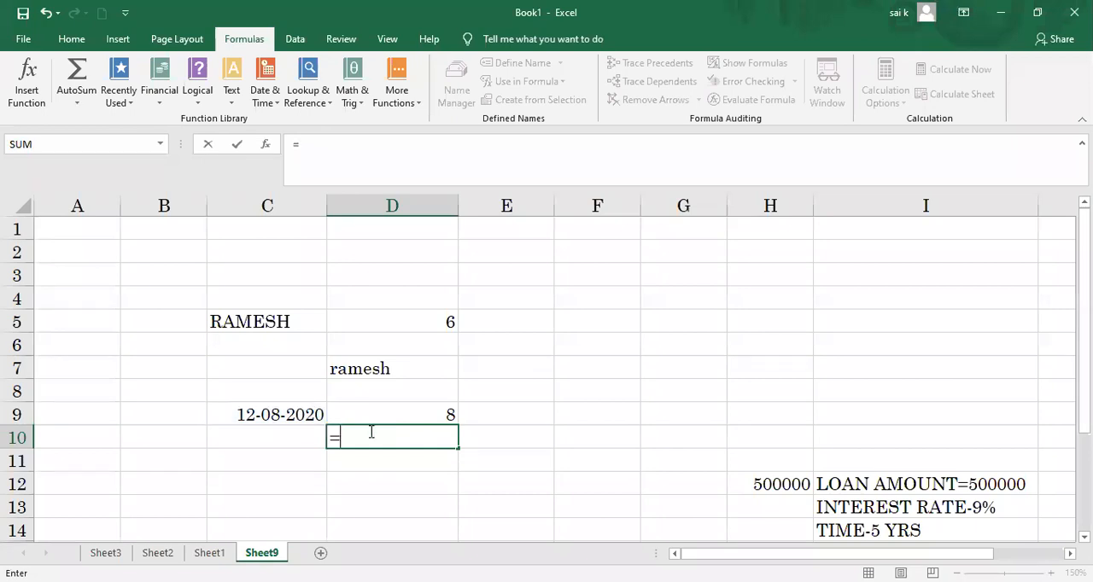
{"action": "type", "text": "YEAR"}
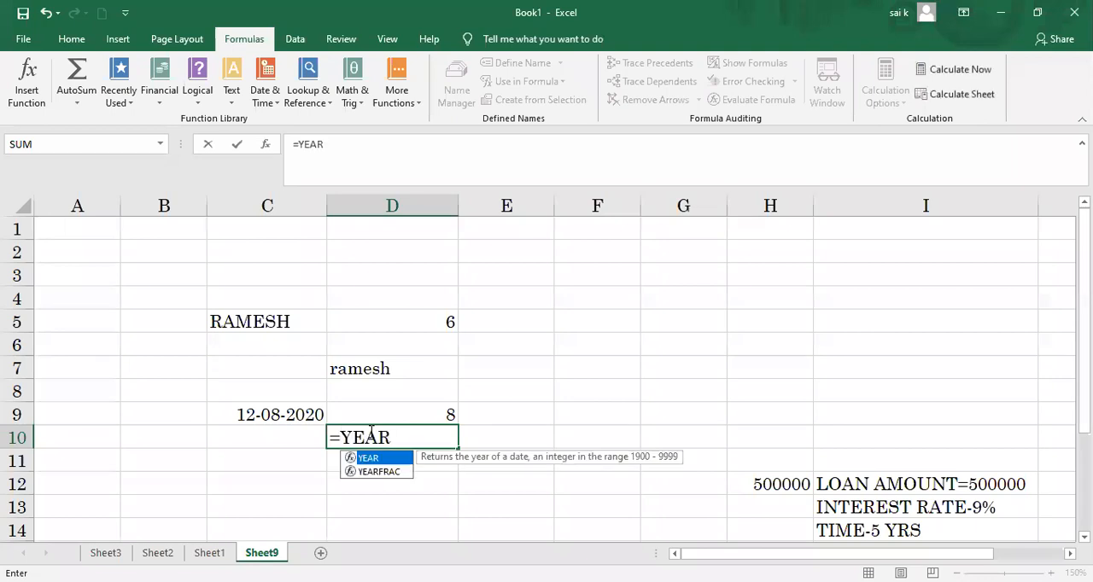
{"action": "type", "text": "("}
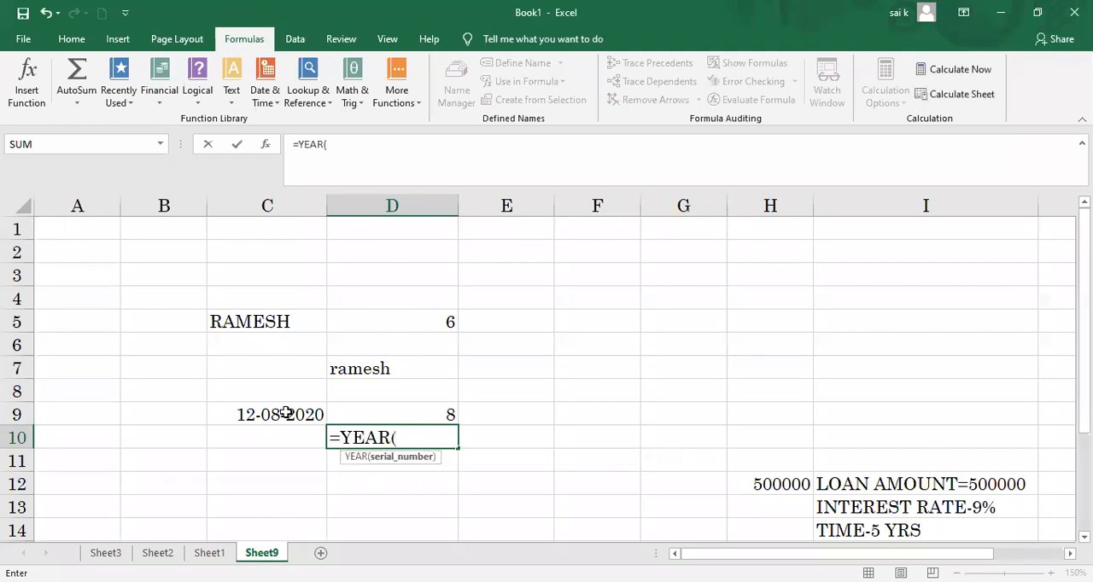
{"action": "left_click", "coordinate": [281, 415]}
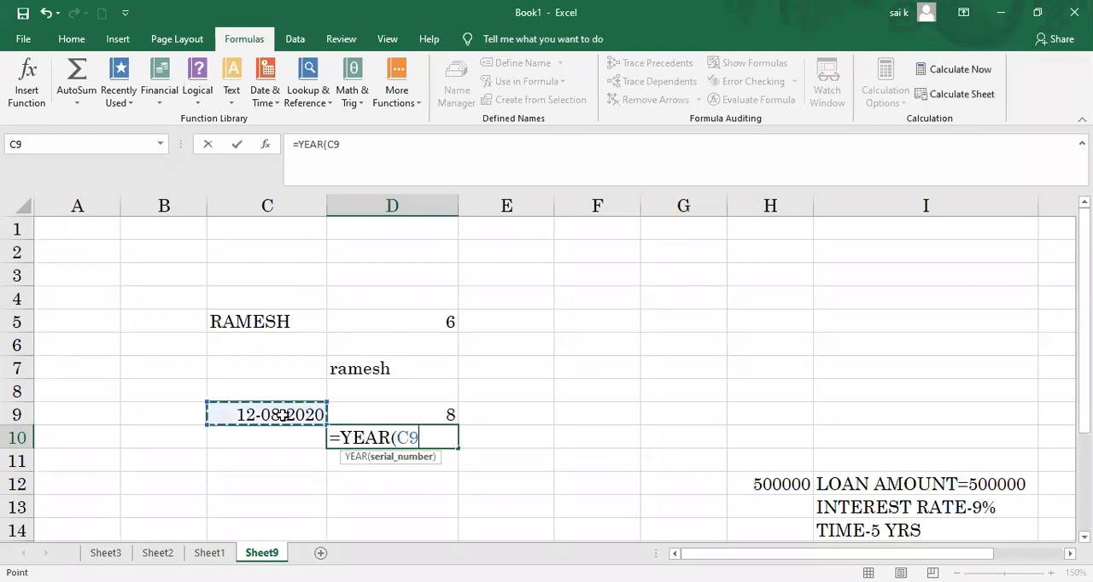
{"action": "key", "text": "Return"}
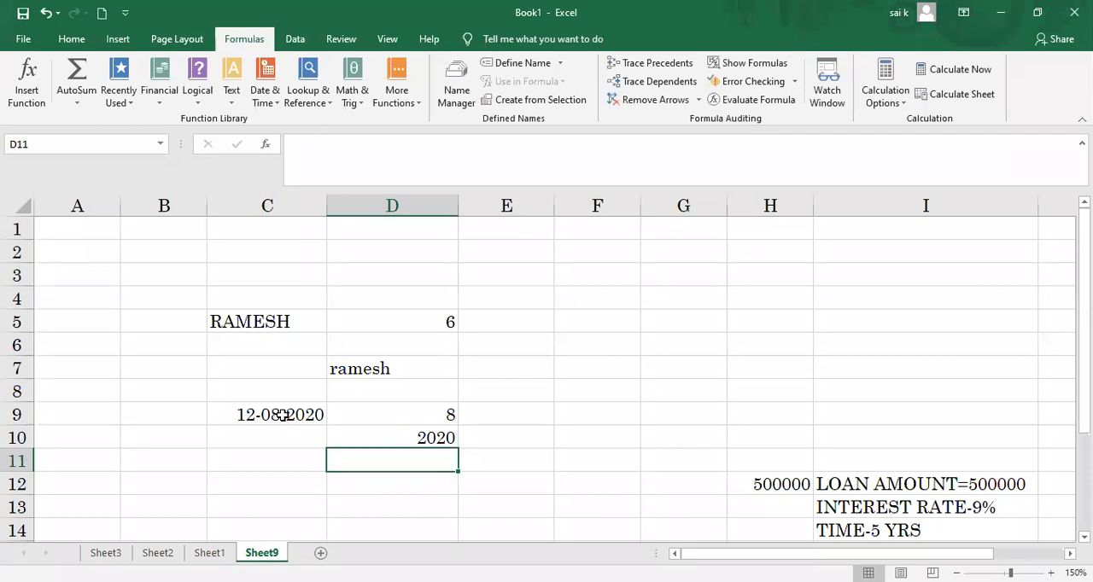
Step: Enter =TODAY() in D11 to return the current date
{"action": "type", "text": "=YOS"}
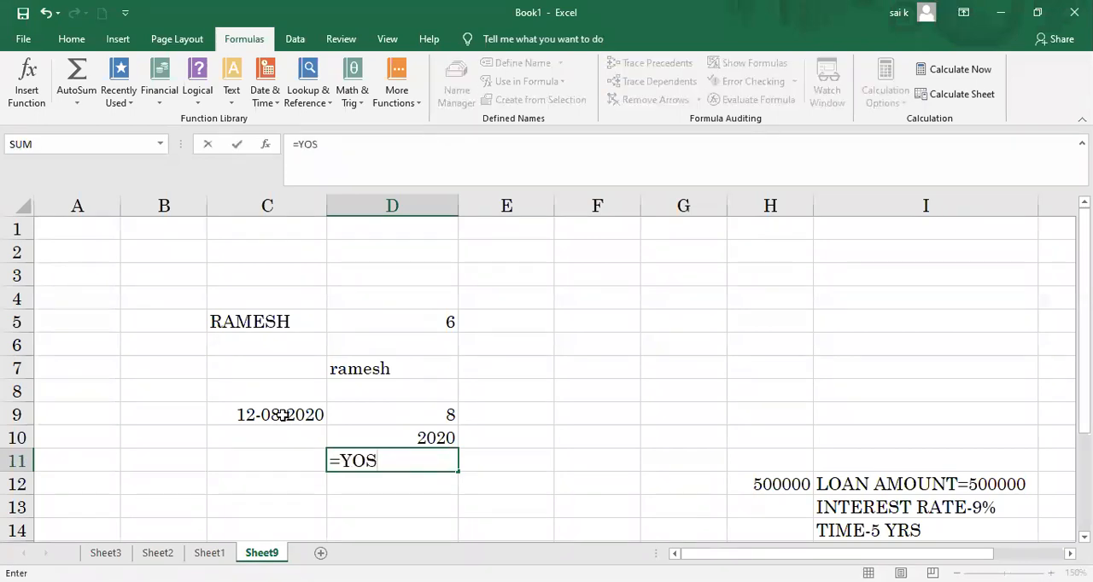
{"action": "key", "text": "BackSpace"}
{"action": "key", "text": "BackSpace"}
{"action": "key", "text": "BackSpace"}
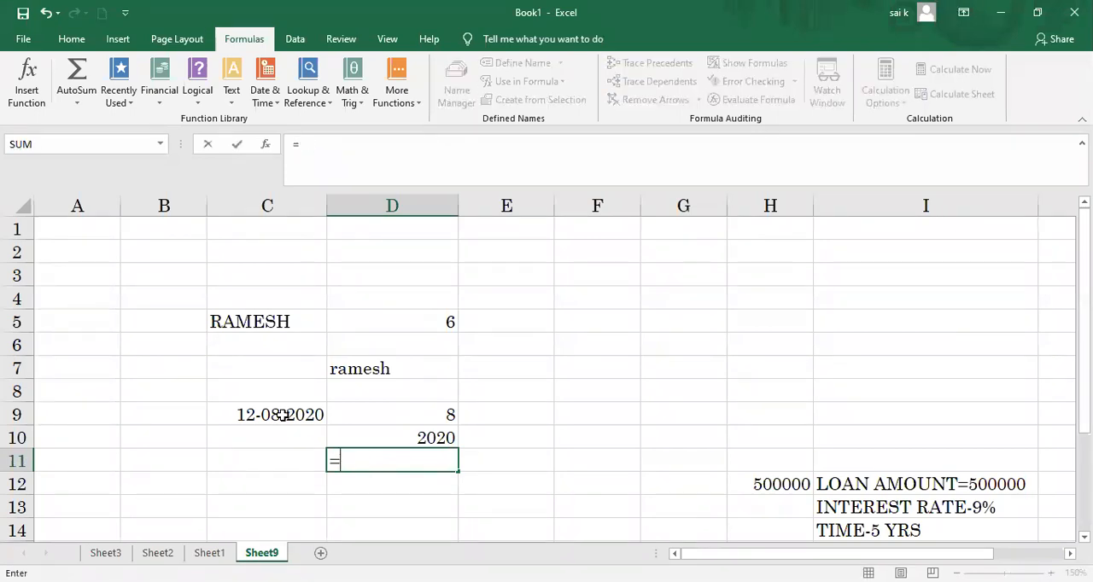
{"action": "type", "text": "TOAD"}
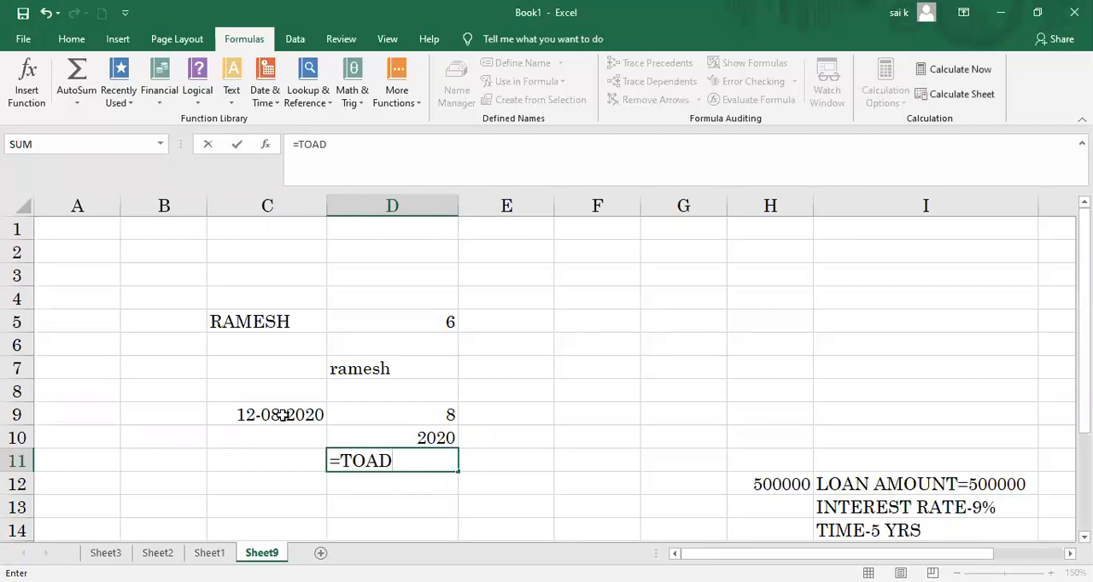
{"action": "key", "text": "BackSpace"}
{"action": "key", "text": "BackSpace"}
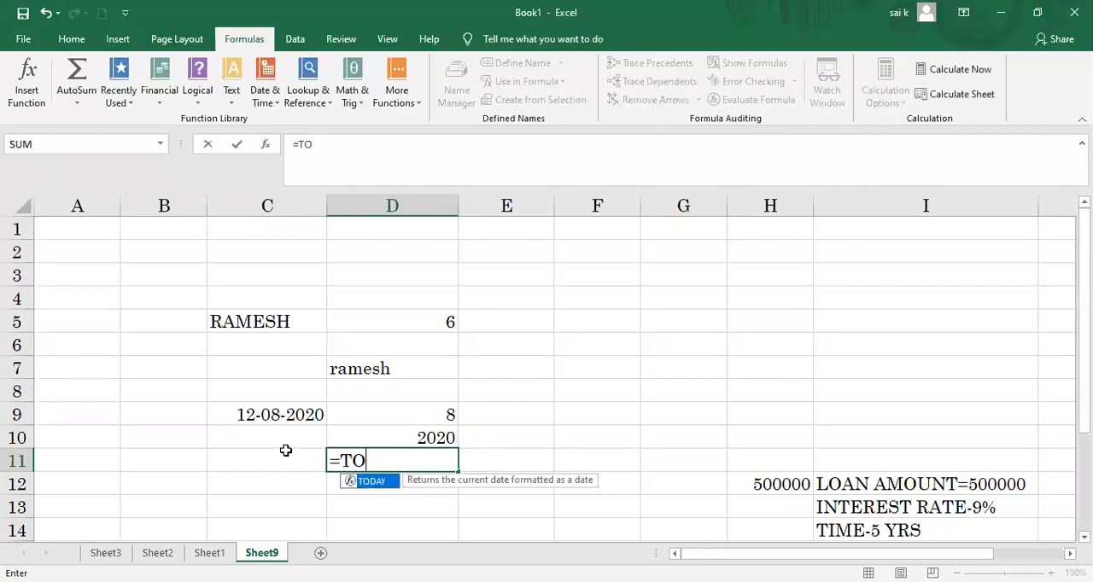
{"action": "type", "text": "DAY"}
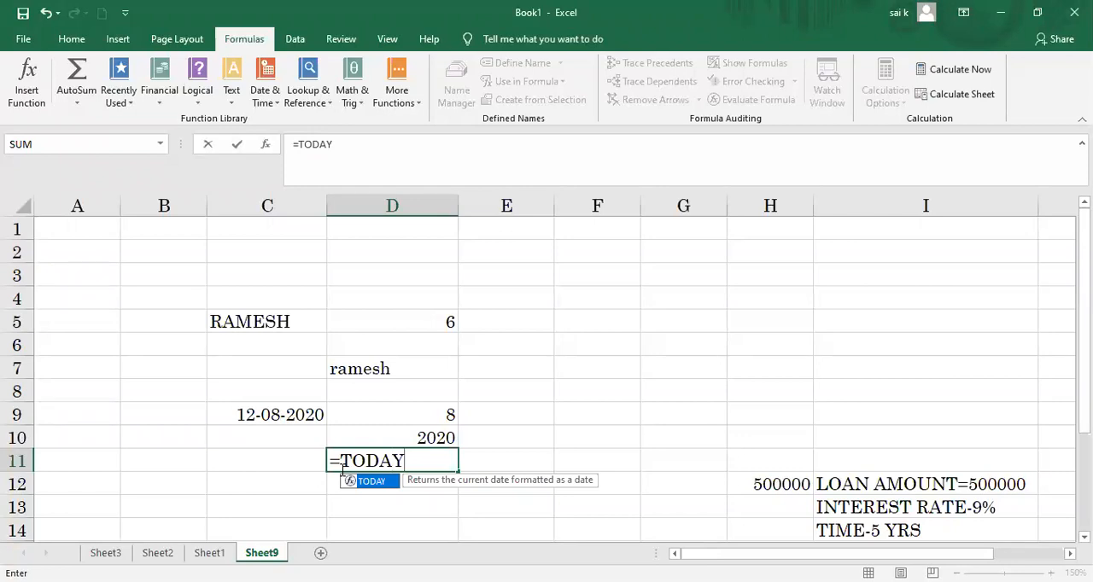
{"action": "type", "text": "()"}
{"action": "key", "text": "Return"}
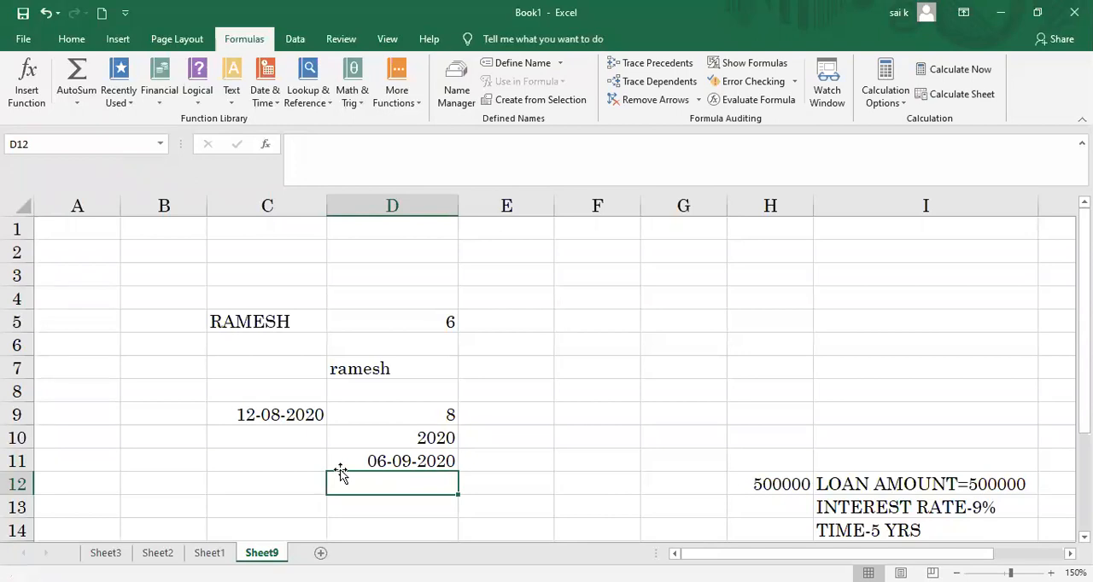
Step: Enter =NOW() in D12 to return the current date and time
{"action": "type", "text": "="}
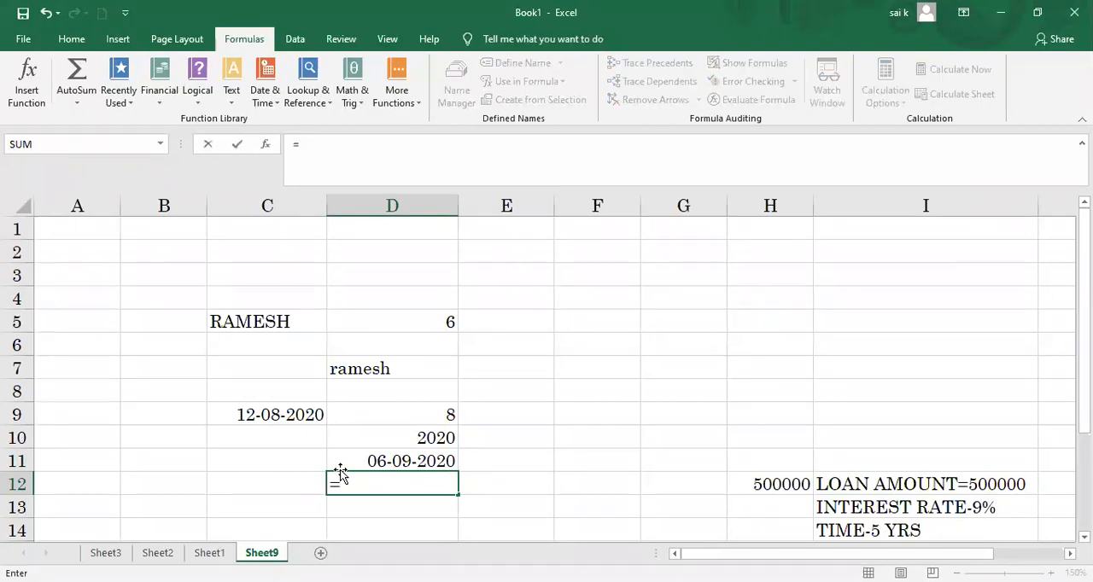
{"action": "type", "text": "NOW"}
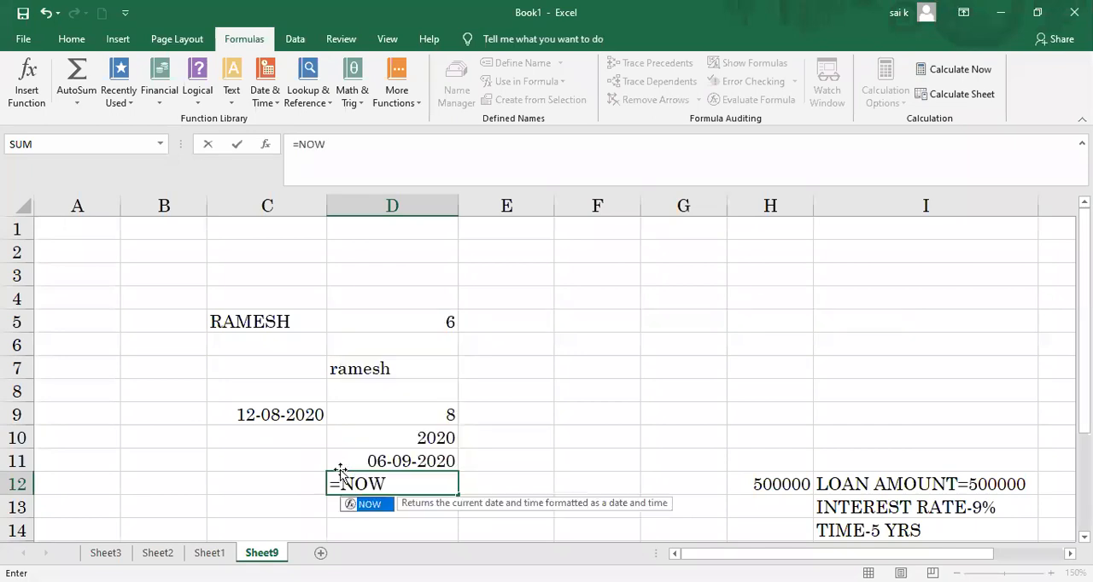
{"action": "type", "text": "()"}
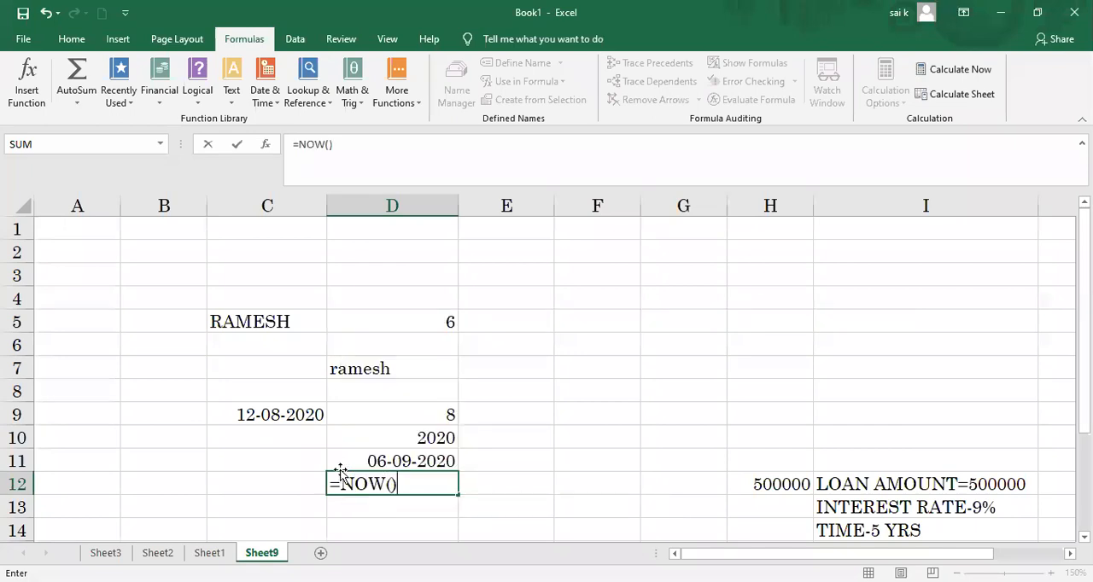
{"action": "key", "text": "Return"}
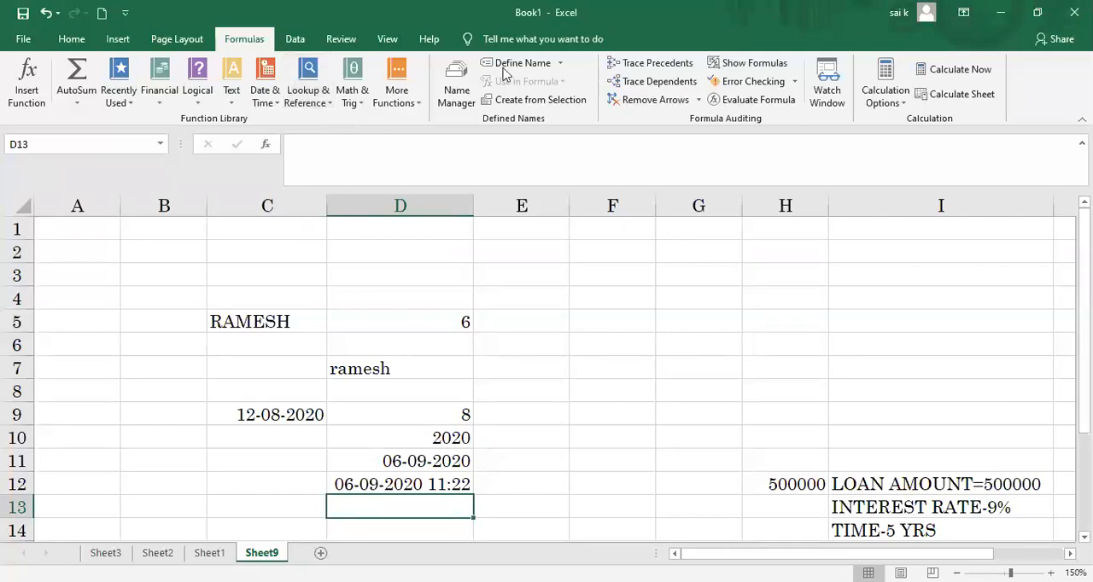
{"action": "left_click", "coordinate": [357, 105]}
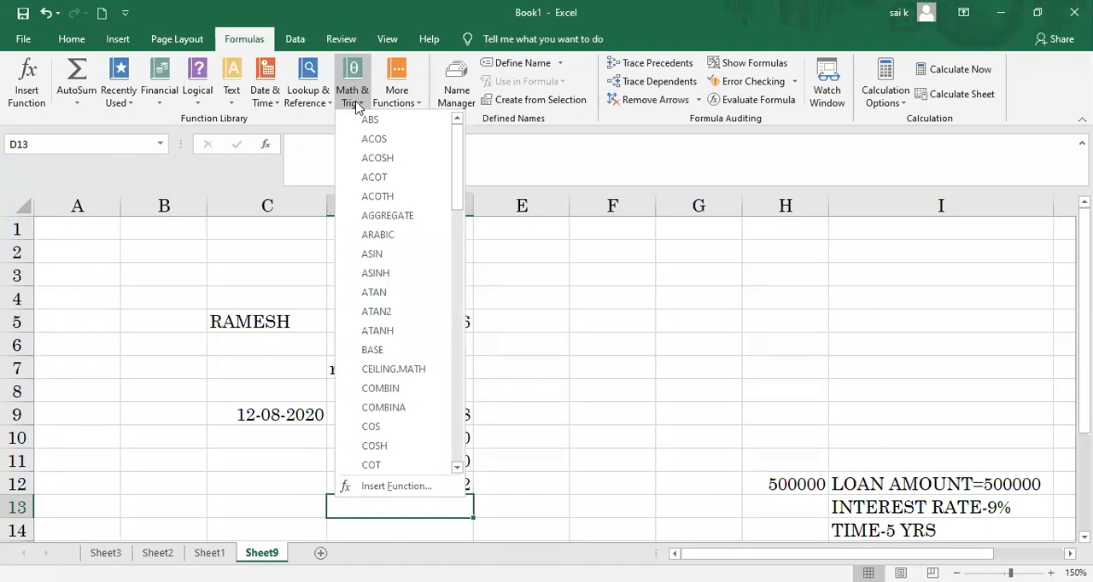
{"action": "left_click_drag", "start_coordinate": [458, 171], "coordinate": [456, 129]}
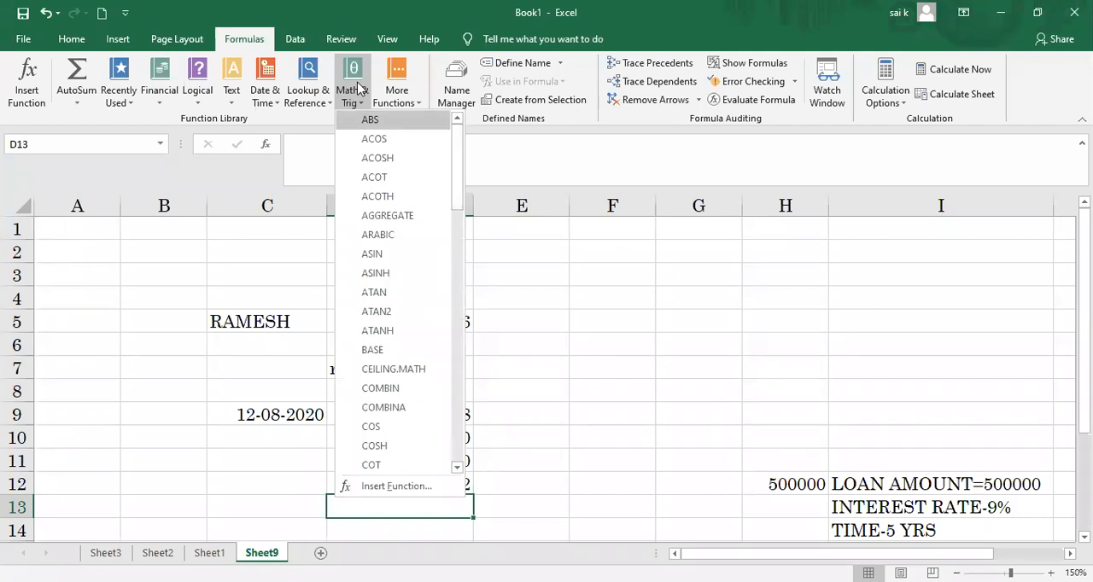
{"action": "left_click", "coordinate": [347, 81]}
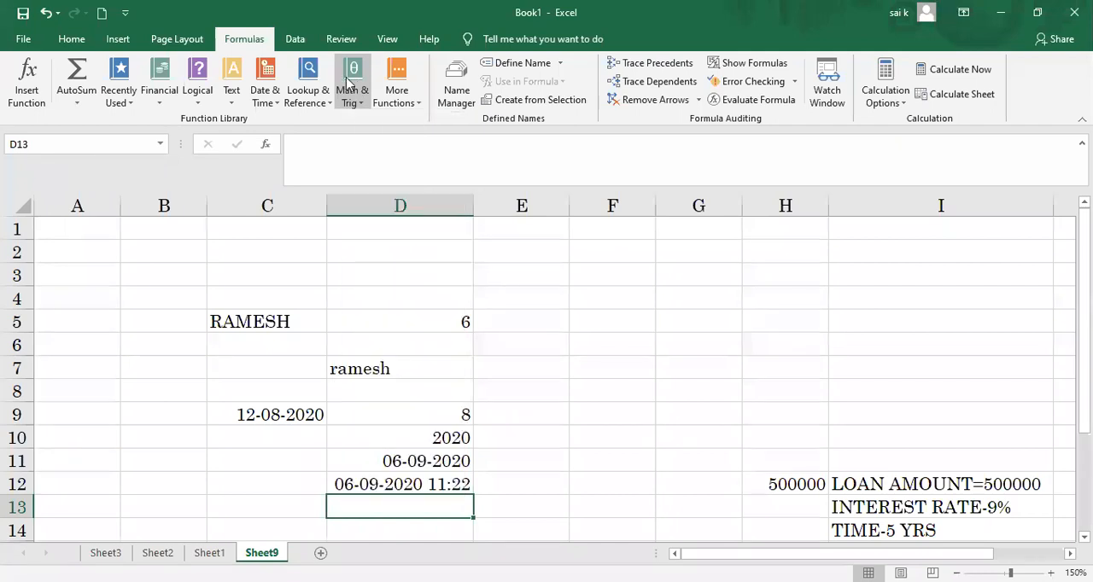